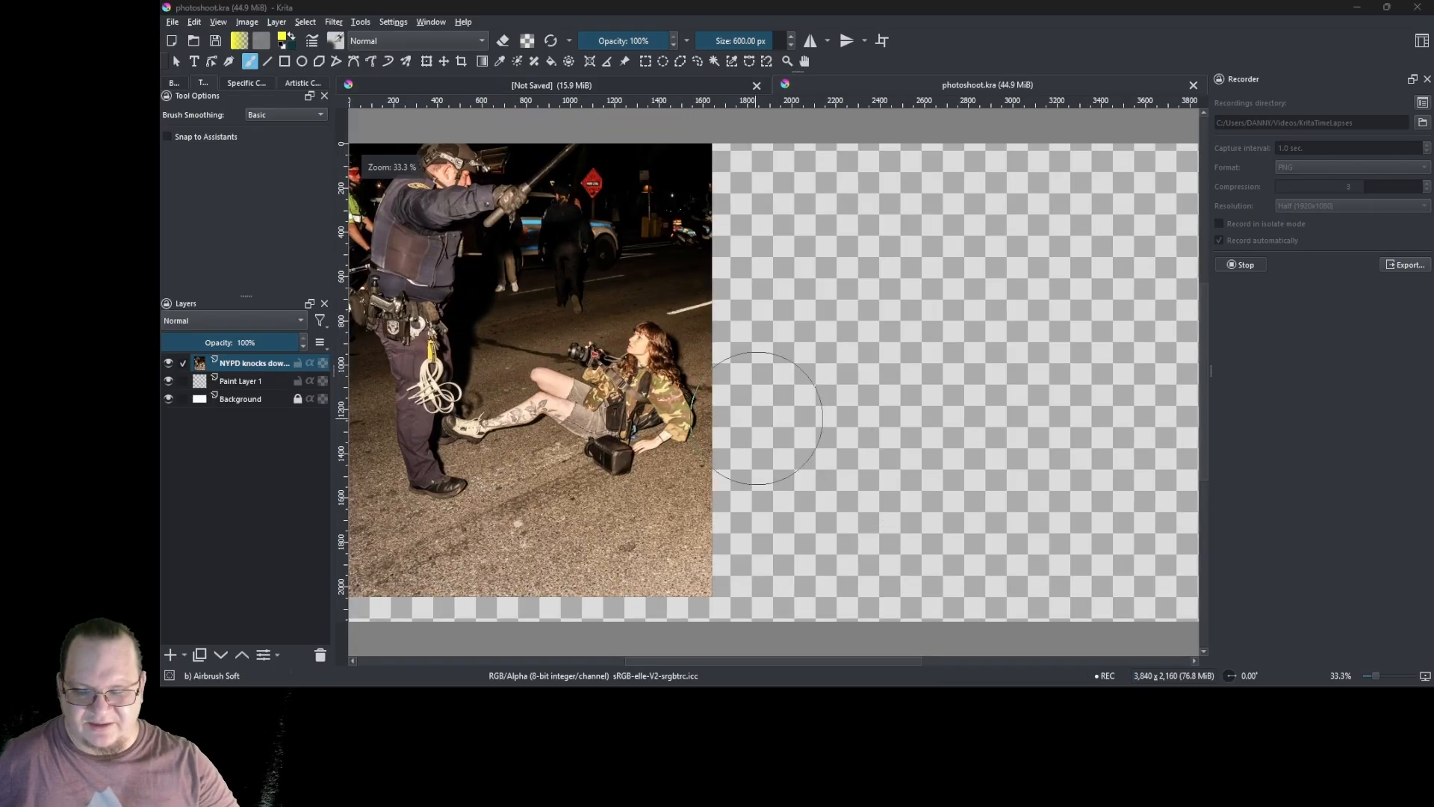
- Close the unsaved image document so that only photoshoot.kra stays open
key("minus")
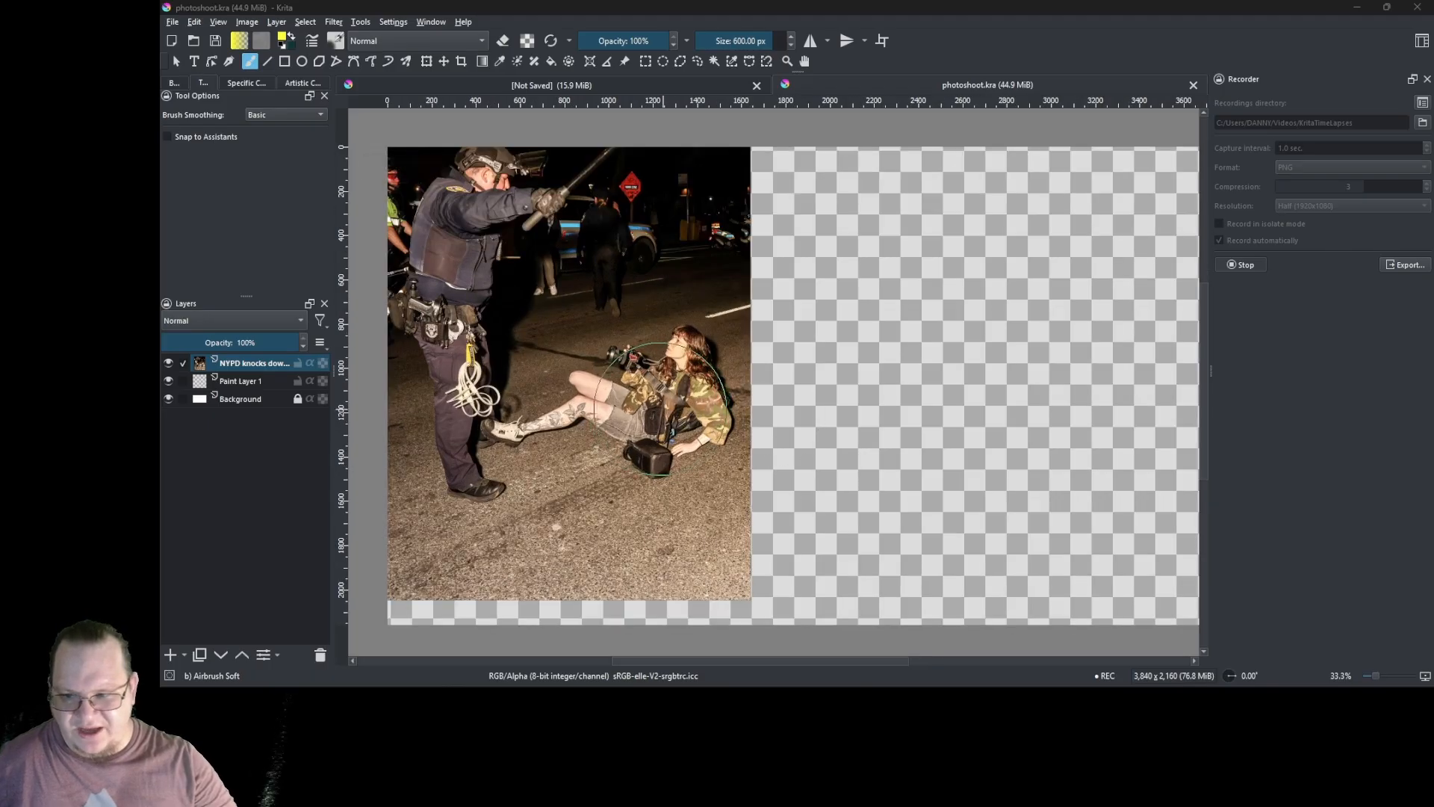
left_click(758, 86)
- Transform the photo layer by moving it horizontally until its left edge sits at about 1100 px on the canvas
key("ctrl+t")
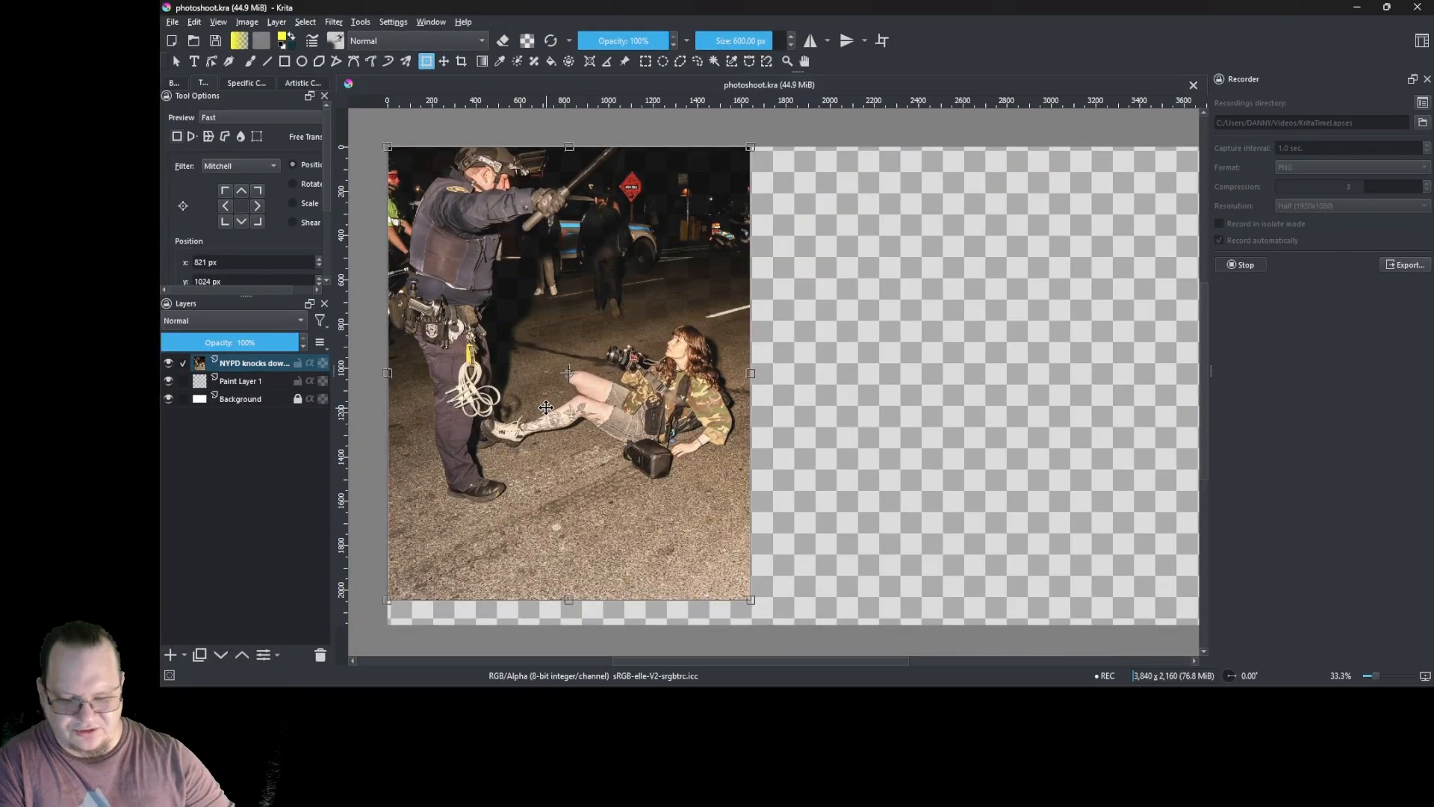
key("shift+Right")
key("shift+Right")
key("shift+Right")
key("shift+Right")
key("shift+Right")
key("shift+Right")
key("shift+Right")
key("shift+Right")
key("shift+Right")
key("shift+Right")
key("shift+Right")
key("shift+Right")
key("shift+Right")
key("shift+Right")
key("shift+Right")
key("shift+Right")
key("shift+Right")
key("shift+Right")
key("shift+Right")
key("shift+Right")
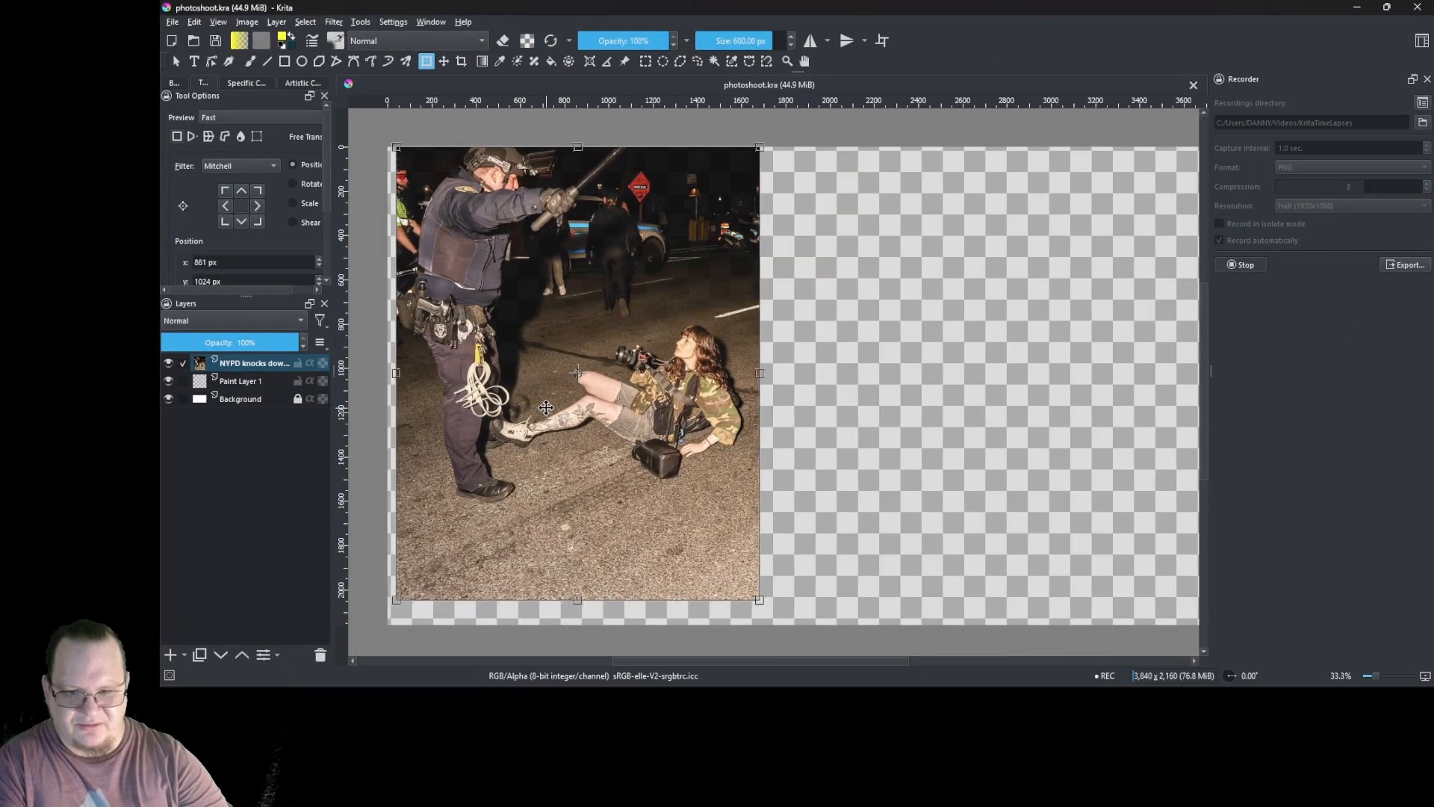
key("shift+Right")
key("shift+Right")
key("shift+Right")
key("shift+Right")
key("shift+Right")
key("shift+Right")
key("shift+Right")
key("shift+Right")
key("shift+Right")
key("shift+Right")
key("shift+Right")
key("shift+Right")
key("shift+Right")
left_click_drag(559, 407, 659, 419)
scroll(659, 419, "down", 1)
scroll(659, 454, "up", 1)
key("b")
- Place Paint Layer 1 above the photo layer and group the two layers together
left_click_drag(238, 378, 239, 363)
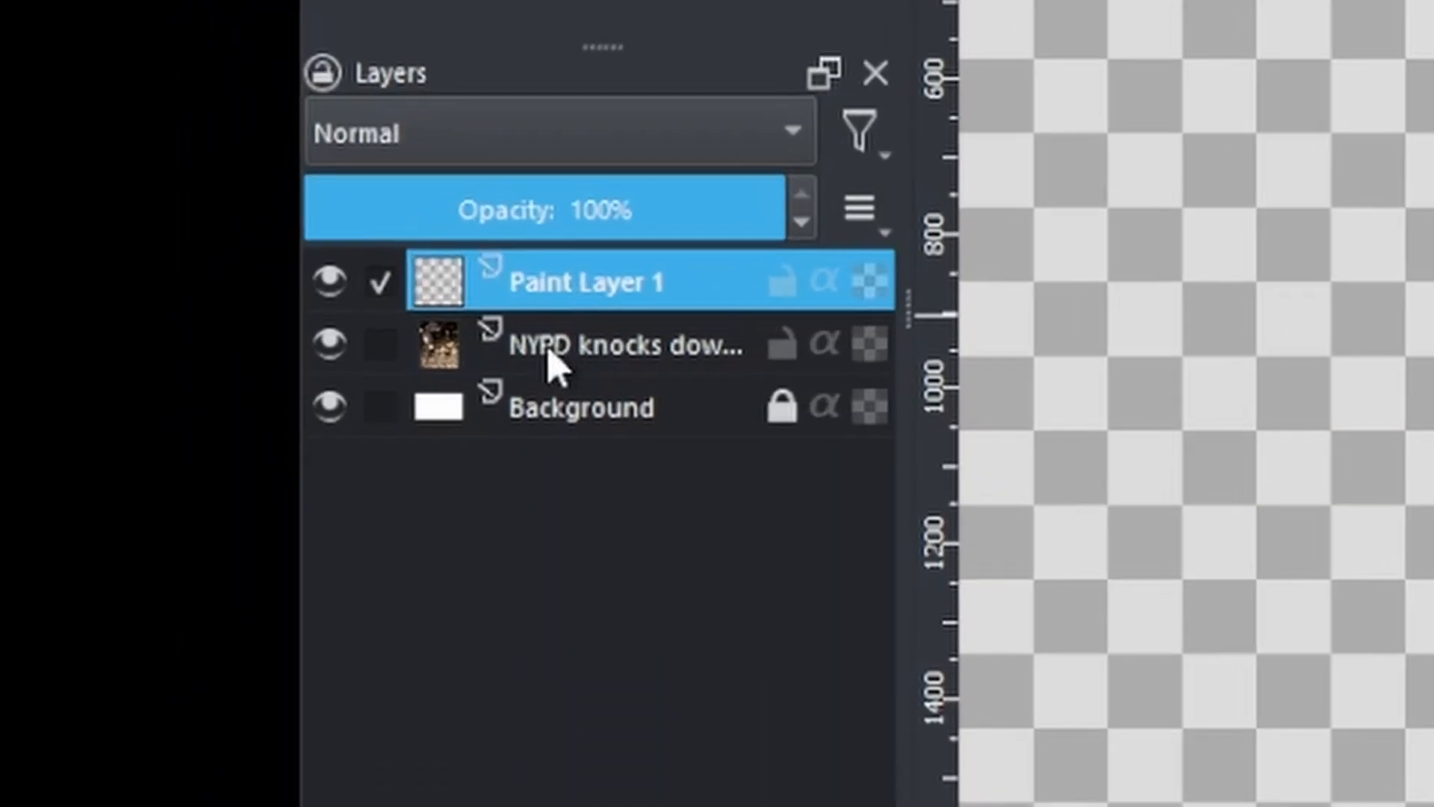
left_click(574, 344, "shift")
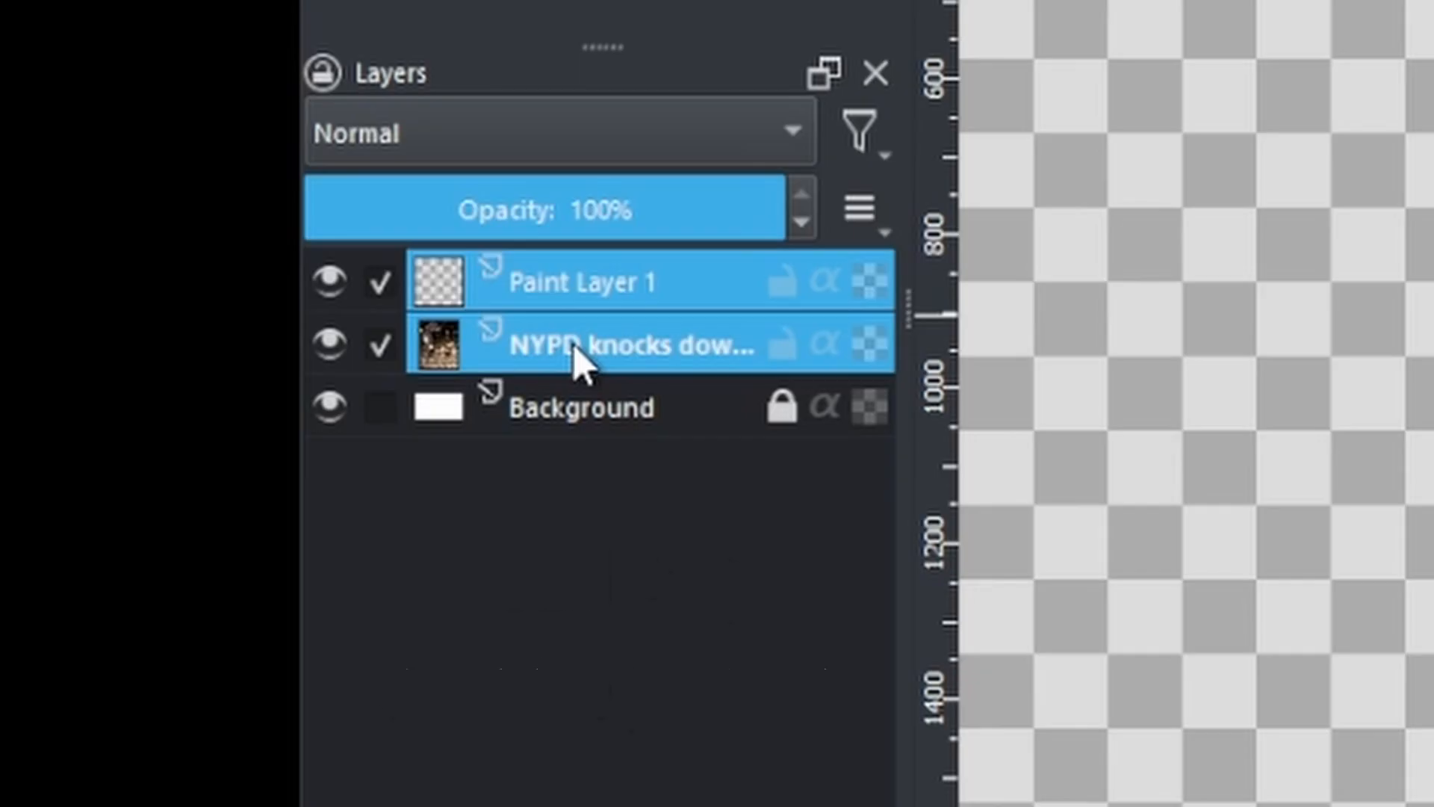
key("ctrl+g")
- Rename Paint Layer 1 inside the group as pig
left_click(580, 328)
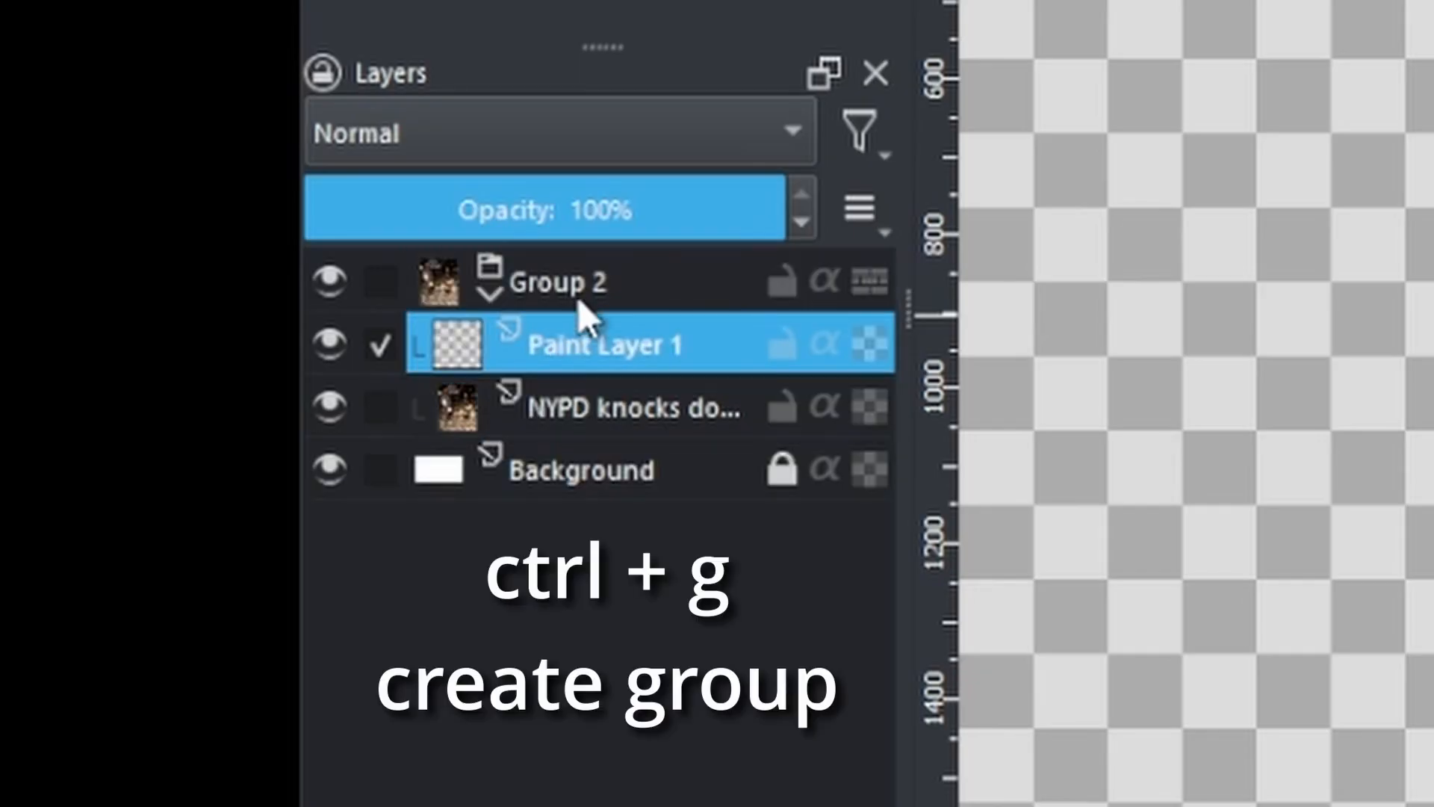
left_click(605, 347)
double_click(596, 347)
left_click(614, 346)
left_click(611, 400)
double_click(608, 336)
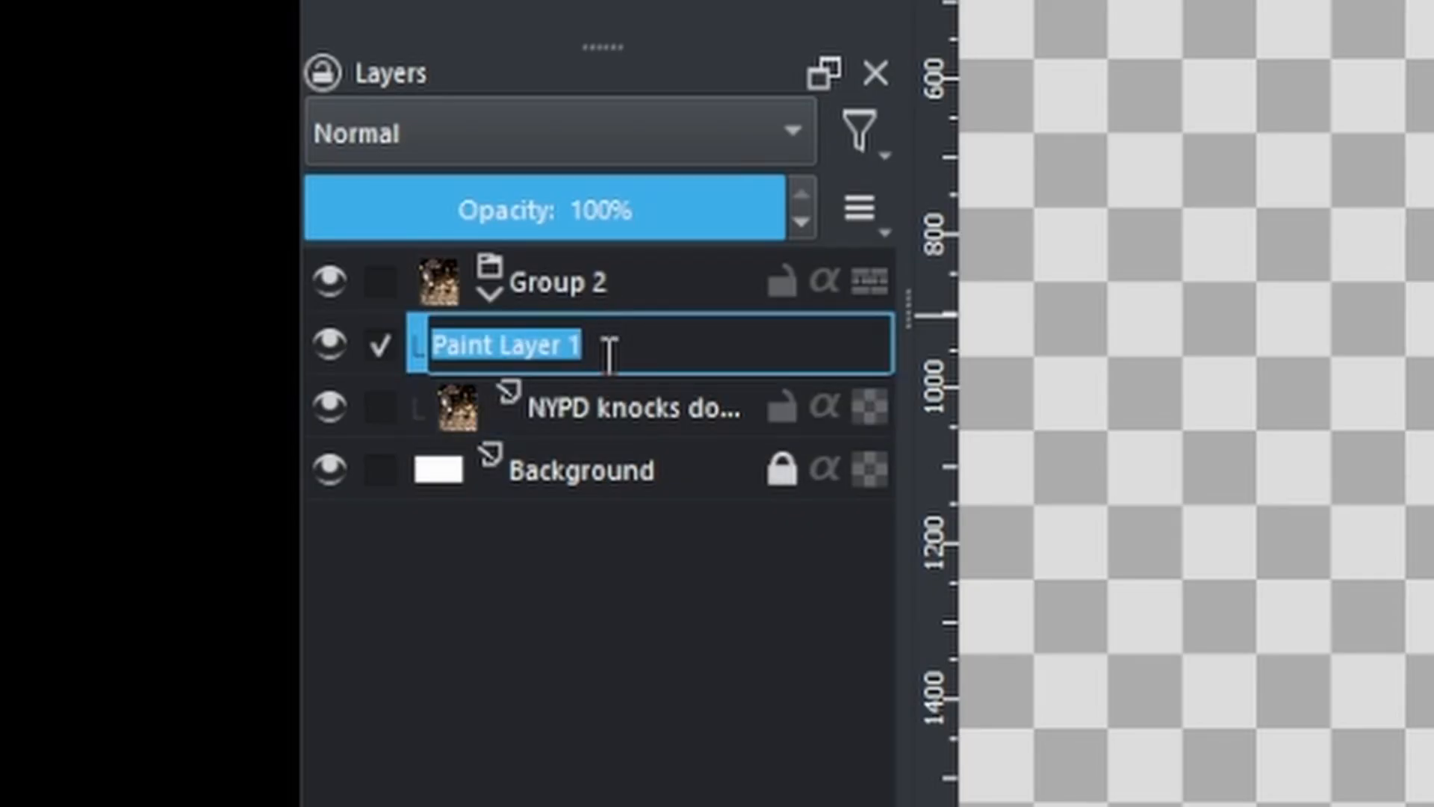
type("pig")
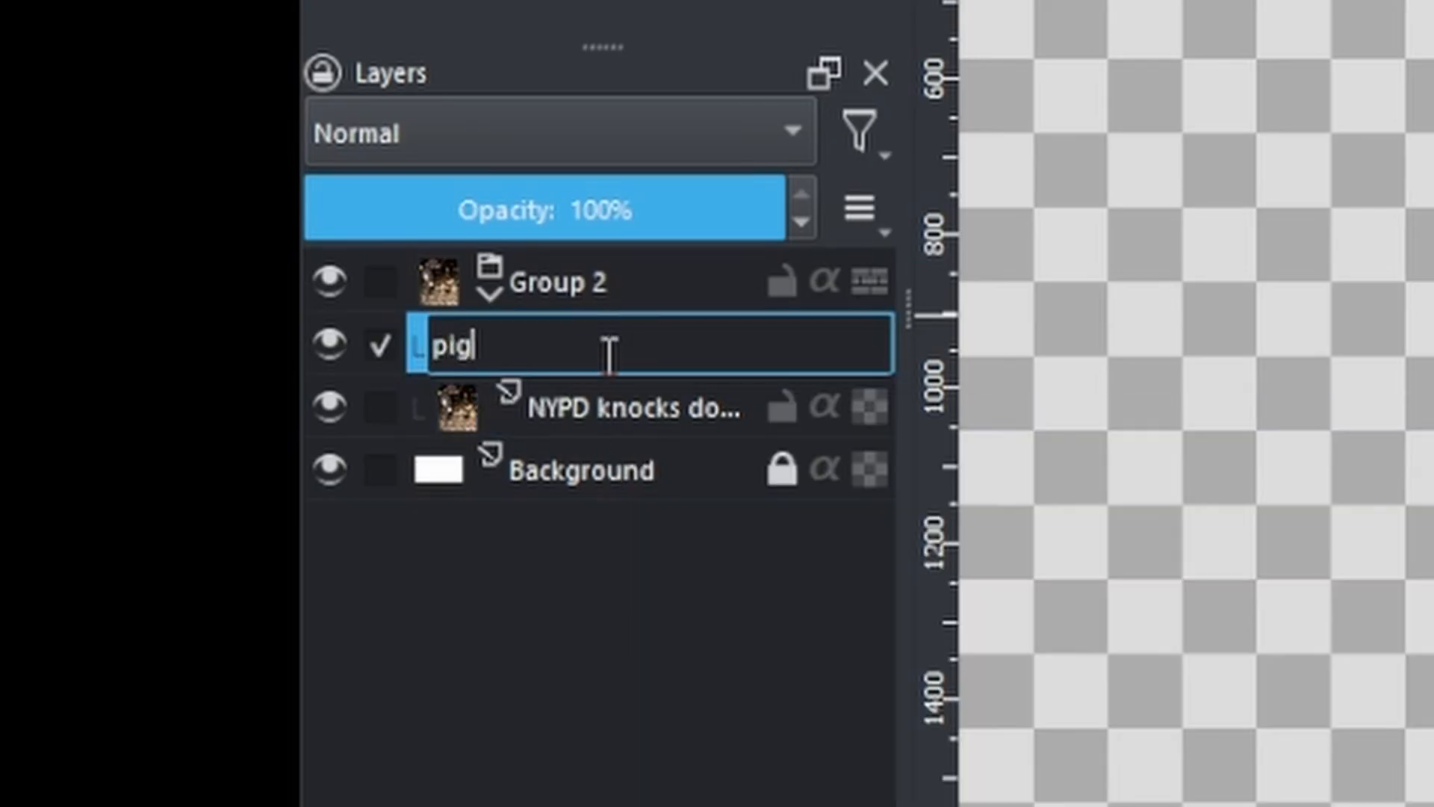
key("Return")
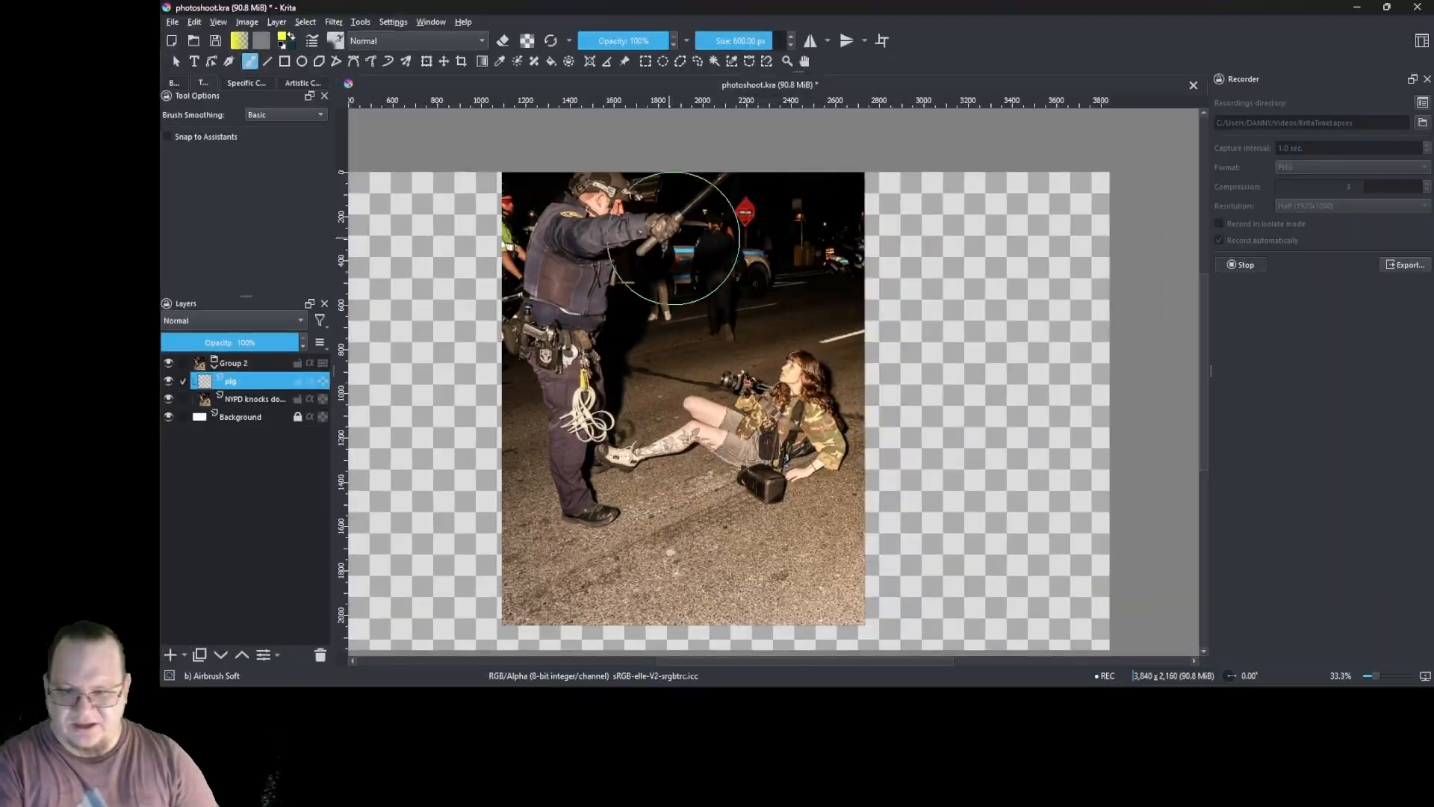
- Set the painting colour to saturated blue and choose the Basic-square brush preset
right_click(678, 295)
left_click(684, 277)
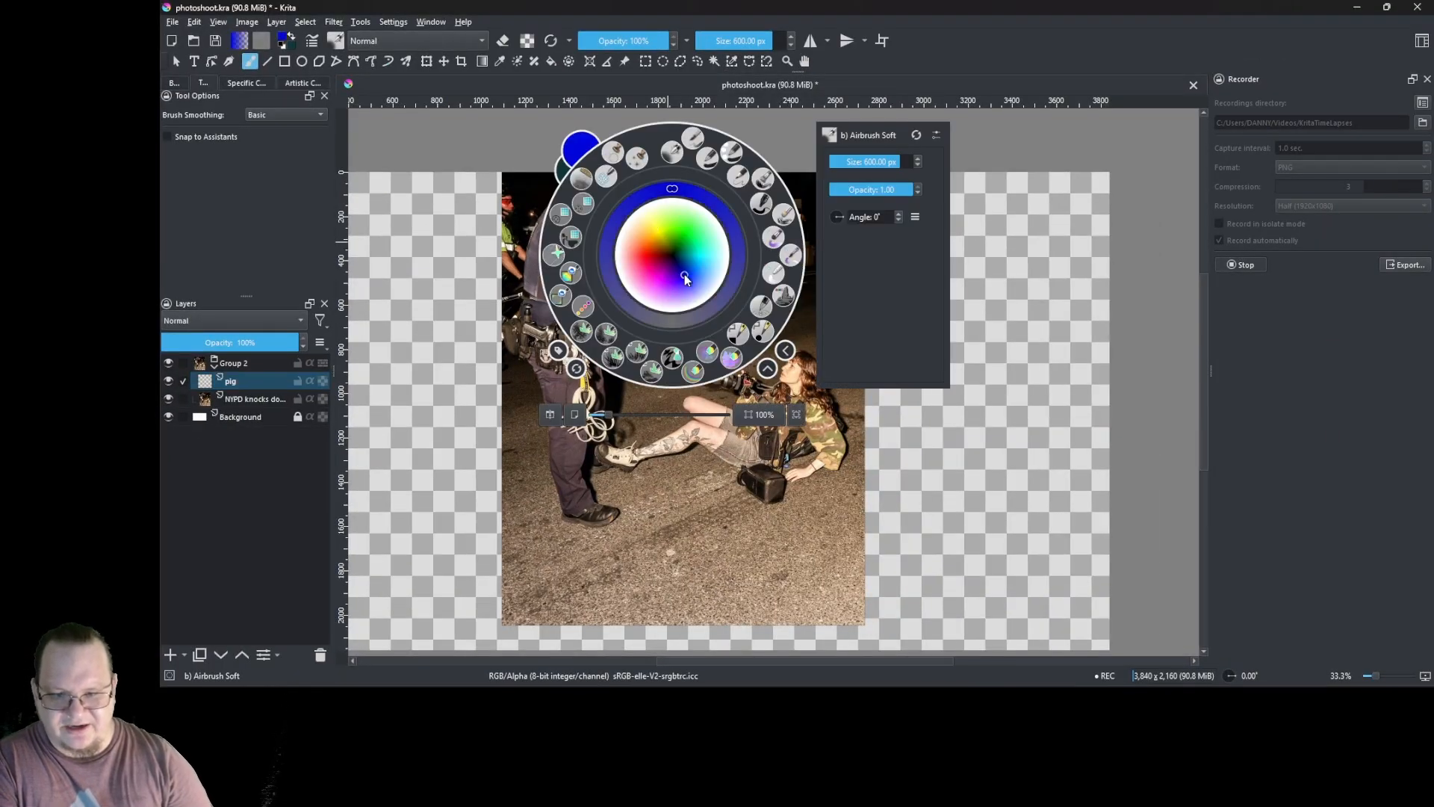
left_click(709, 158)
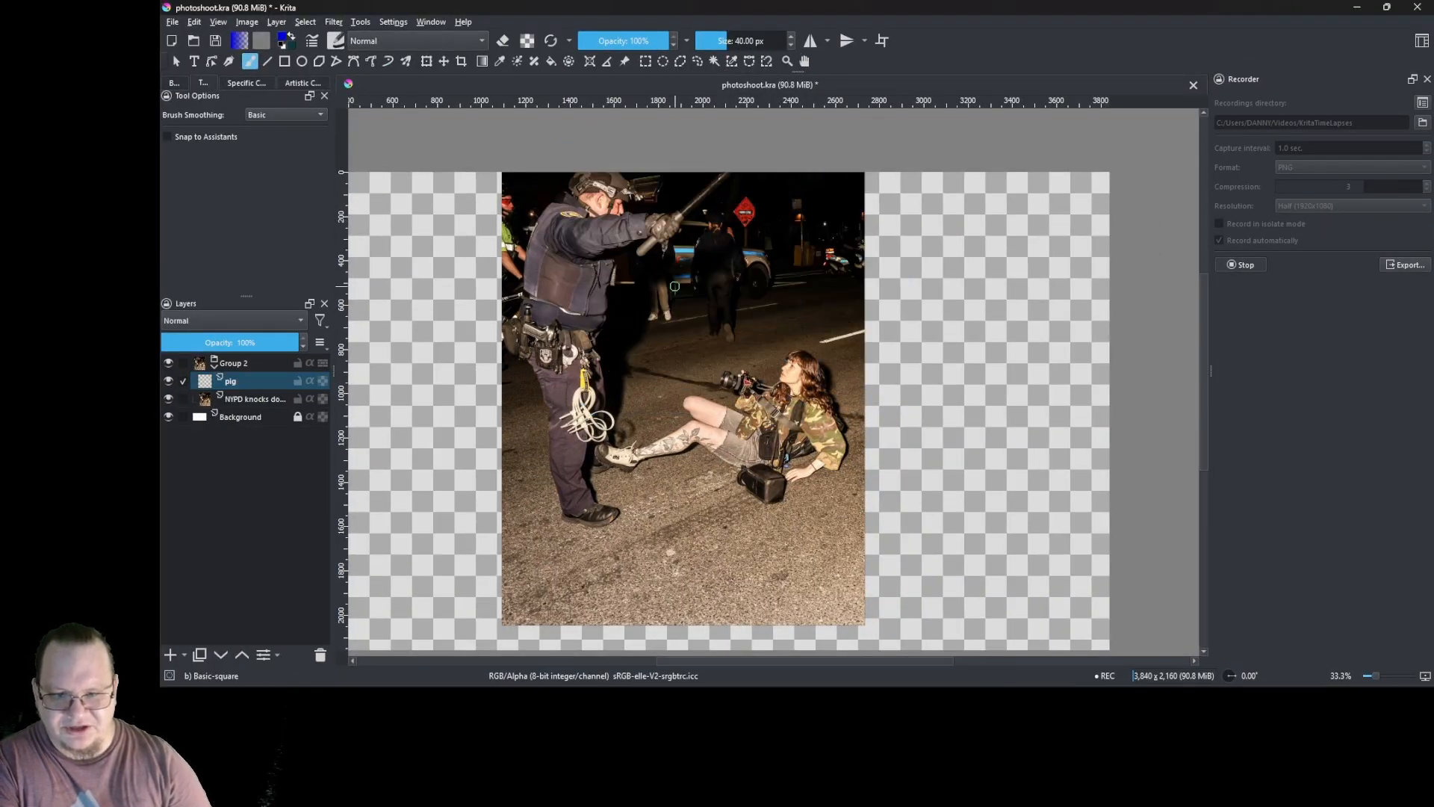
- Paint a blue outline about 130 px wide around the standing officer and fill the area outside it with blue
mouse_move(723, 206)
left_mouse_down()
mouse_move(626, 339)
mouse_move(628, 444)
left_mouse_up()
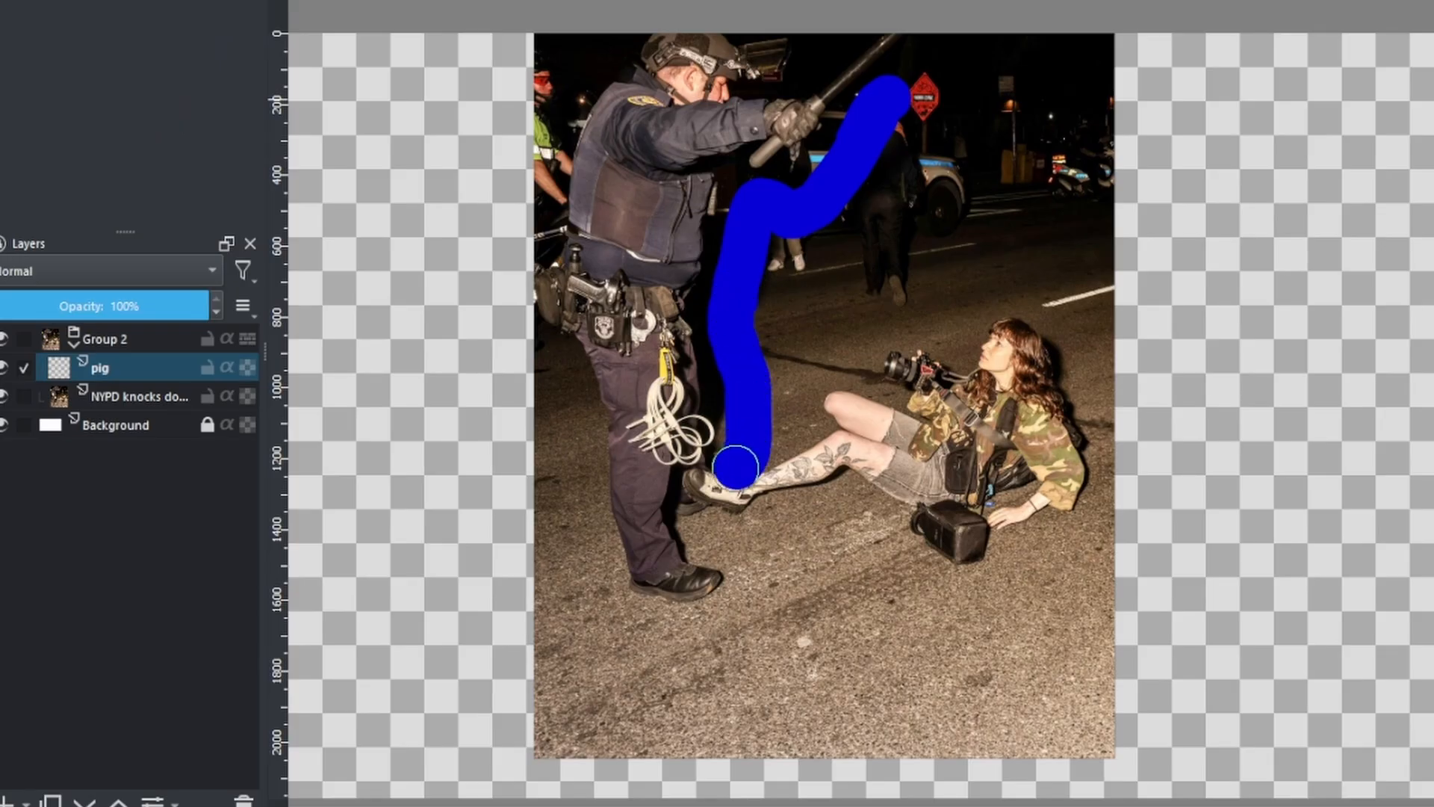
mouse_move(735, 467)
left_mouse_down()
mouse_move(700, 504)
mouse_move(758, 560)
mouse_move(745, 633)
mouse_move(637, 663)
mouse_move(561, 420)
mouse_move(488, 327)
mouse_move(485, 257)
mouse_move(573, 49)
mouse_move(630, 4)
left_mouse_up()
left_click_drag(776, 2, 785, 44)
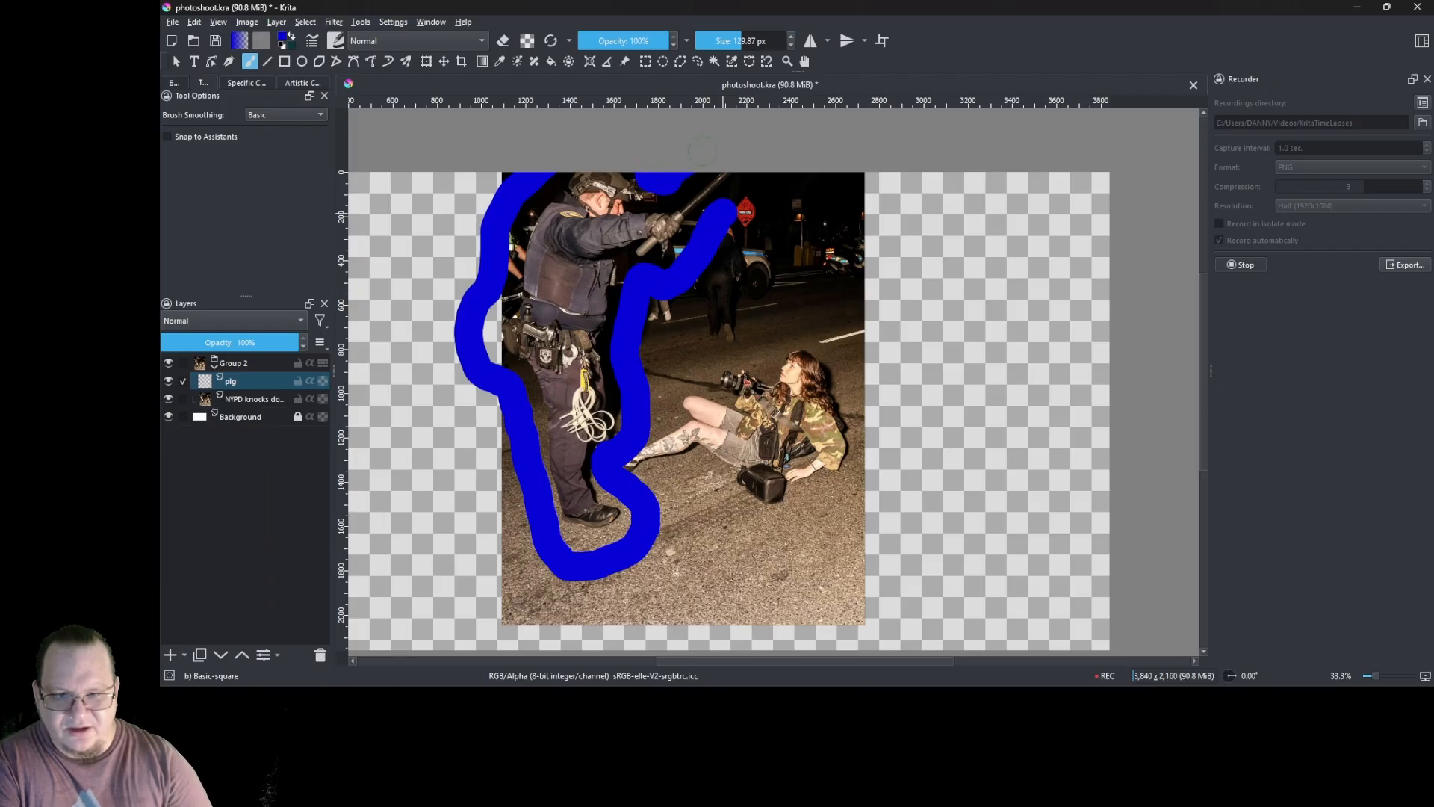
key("f")
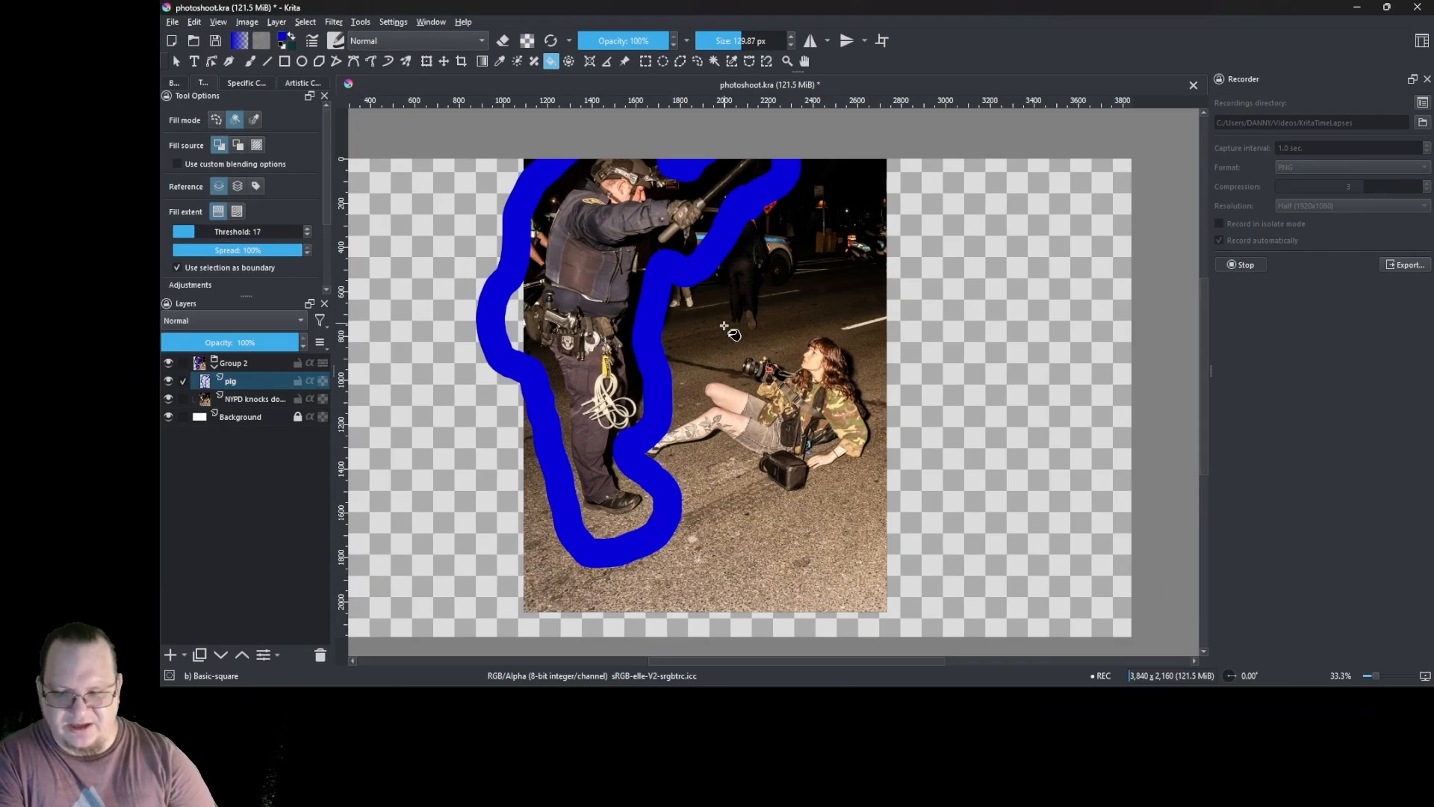
left_click(742, 364)
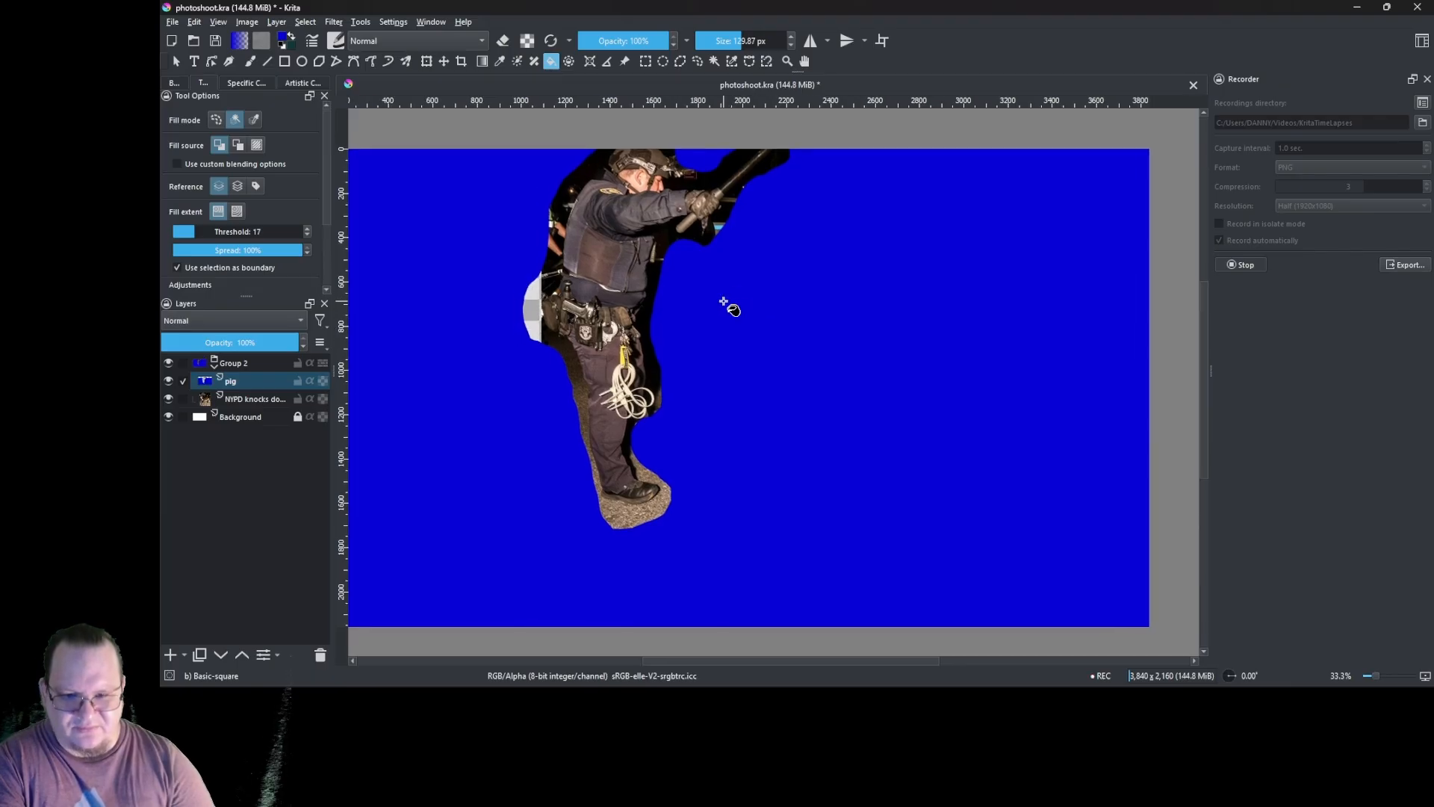
- Paint blue over the leftover background behind the officer's waist, up to the edge of his belt pouch
key("b")
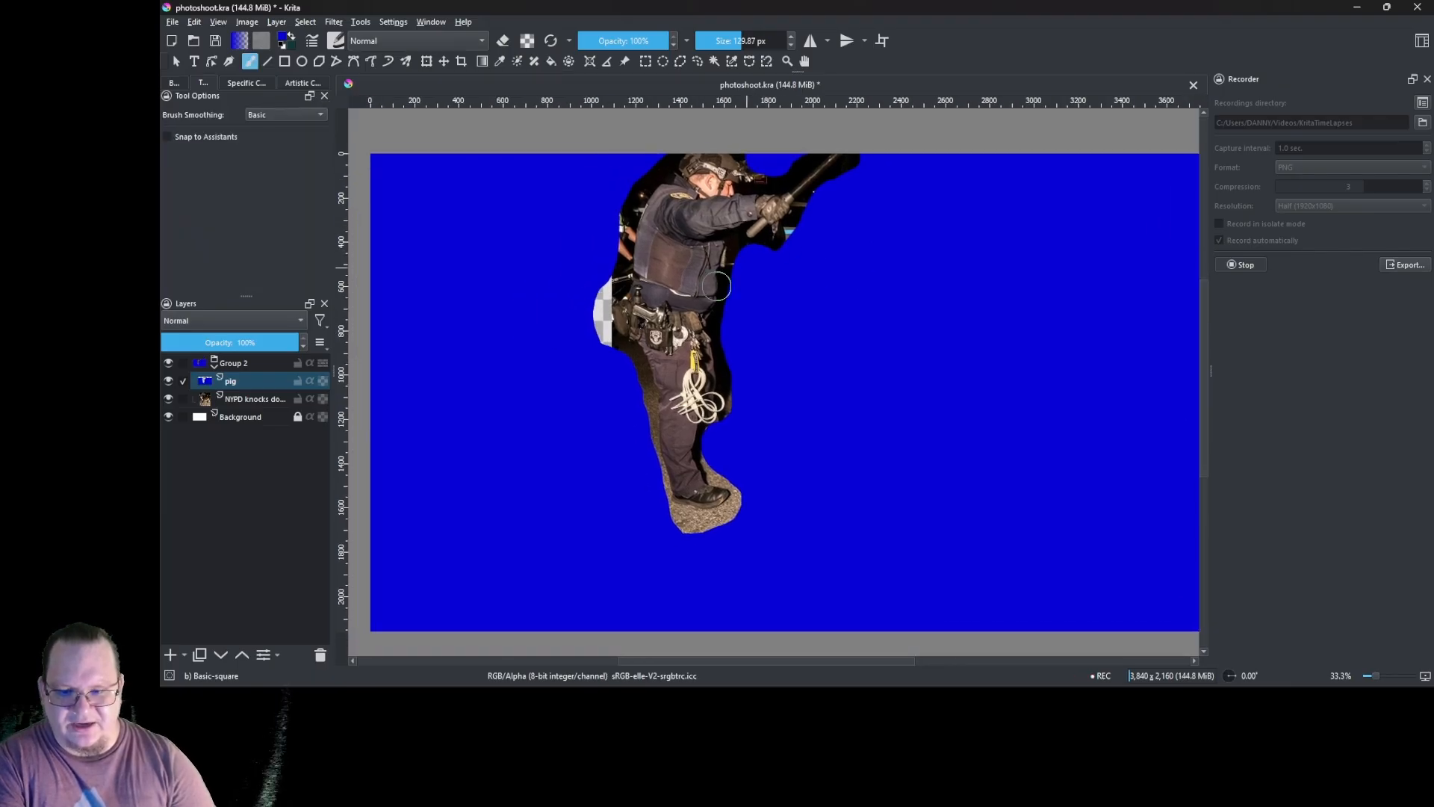
scroll(631, 320, "up", 5)
left_click_drag(603, 154, 647, 287)
mouse_move(598, 240)
left_mouse_down()
mouse_move(573, 240)
mouse_move(574, 272)
mouse_move(535, 352)
mouse_move(551, 426)
left_mouse_up()
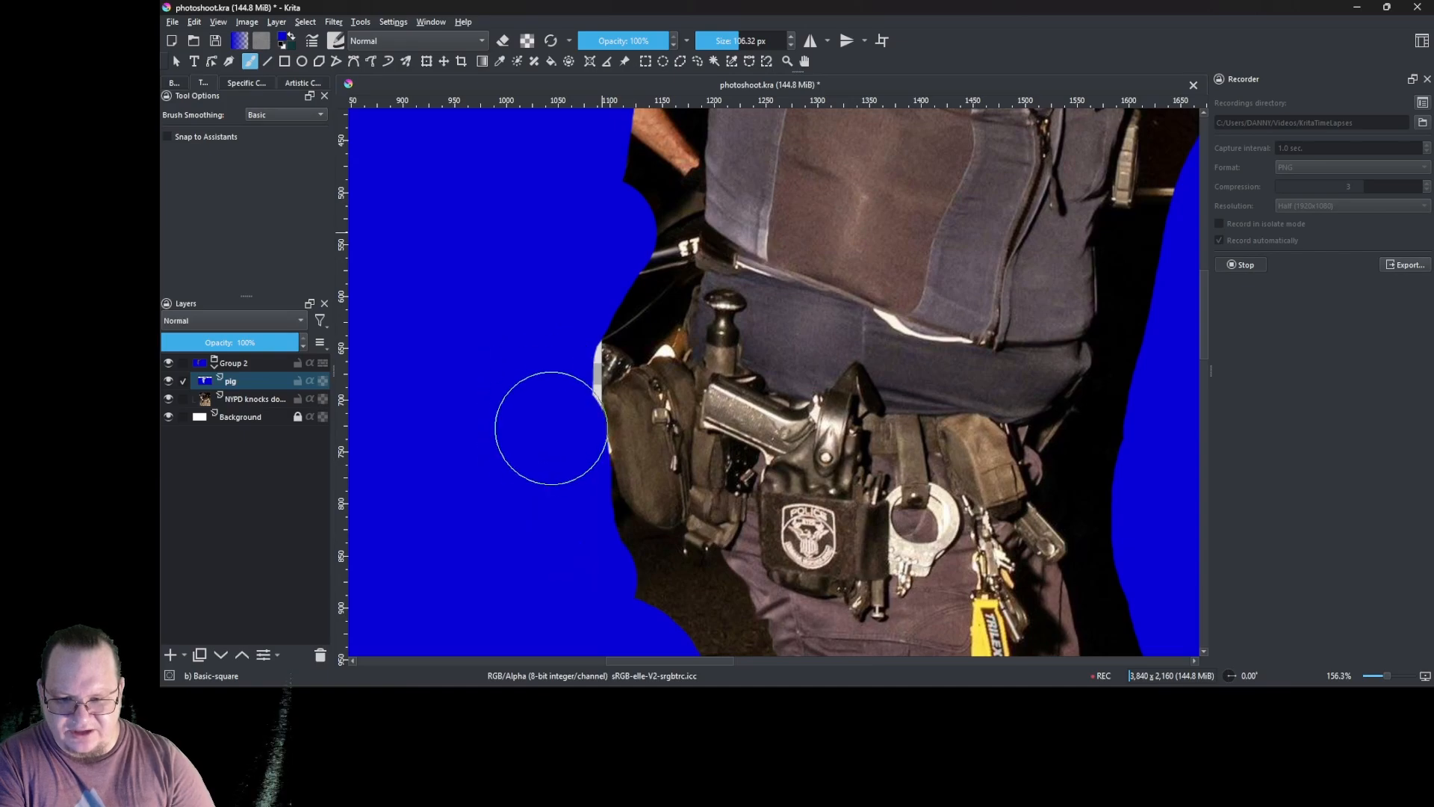
scroll(545, 342, "up", 5)
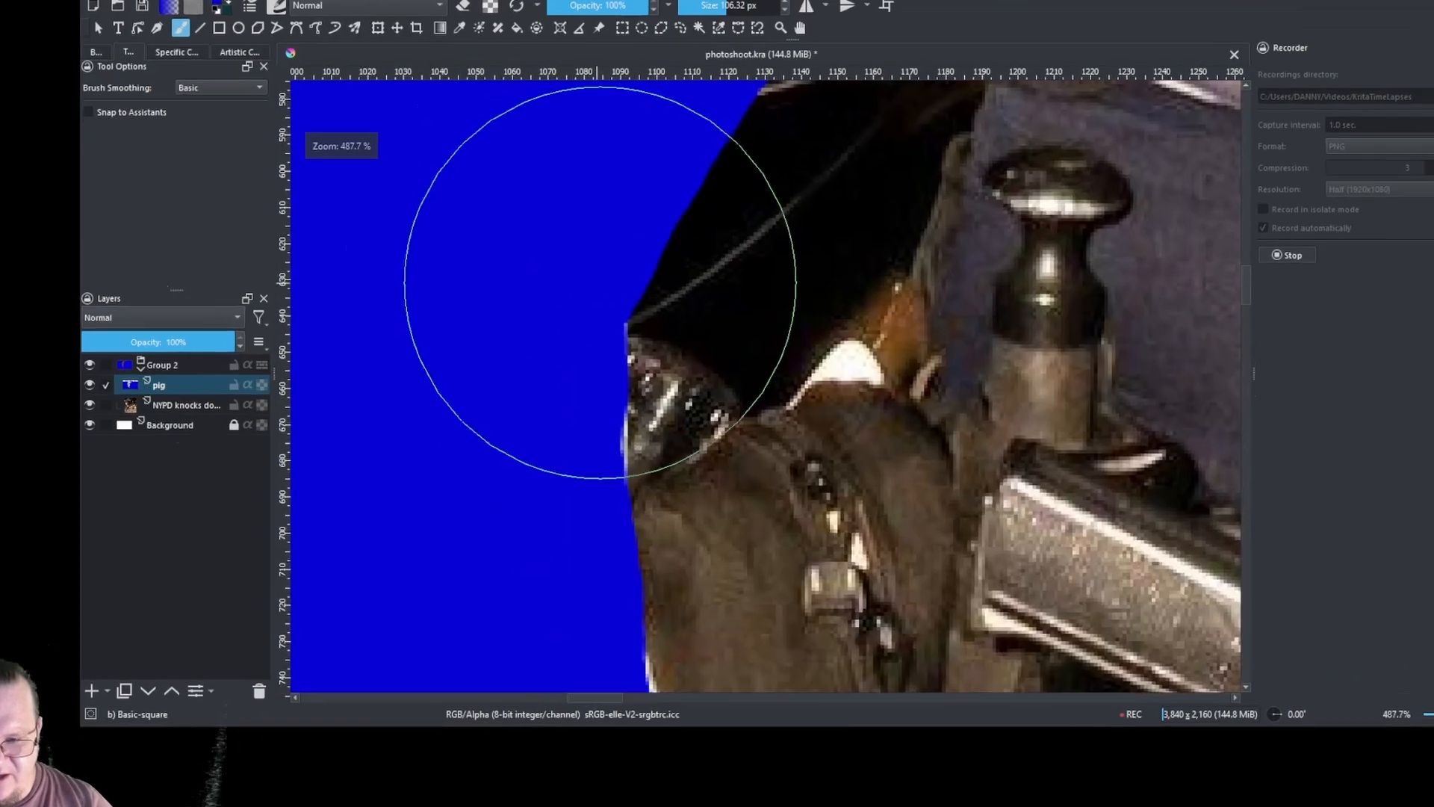
scroll(572, 261, "down", 3)
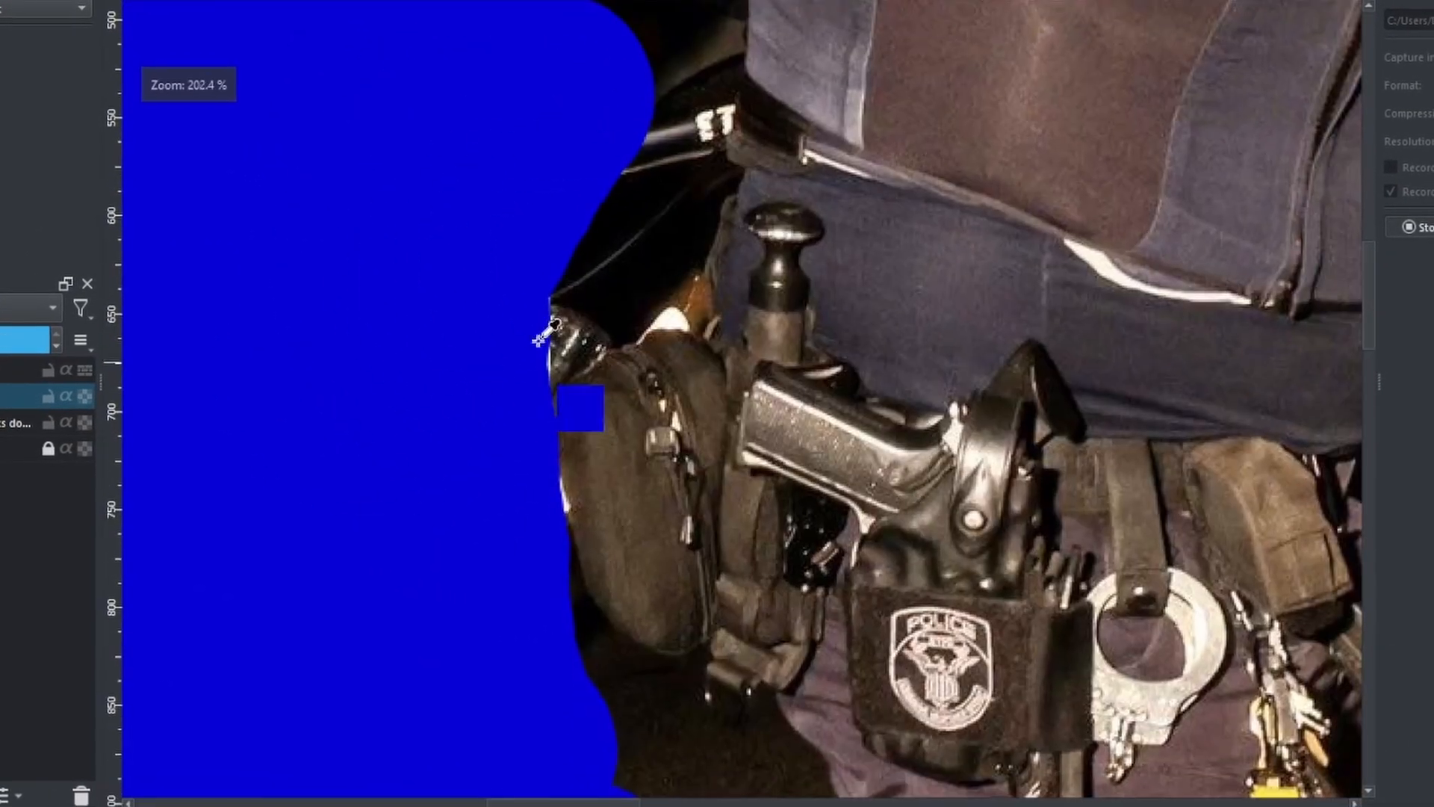
scroll(574, 305, "up", 2)
mouse_move(539, 375)
left_mouse_down()
mouse_move(643, 309)
mouse_move(755, 177)
mouse_move(582, 391)
left_mouse_up()
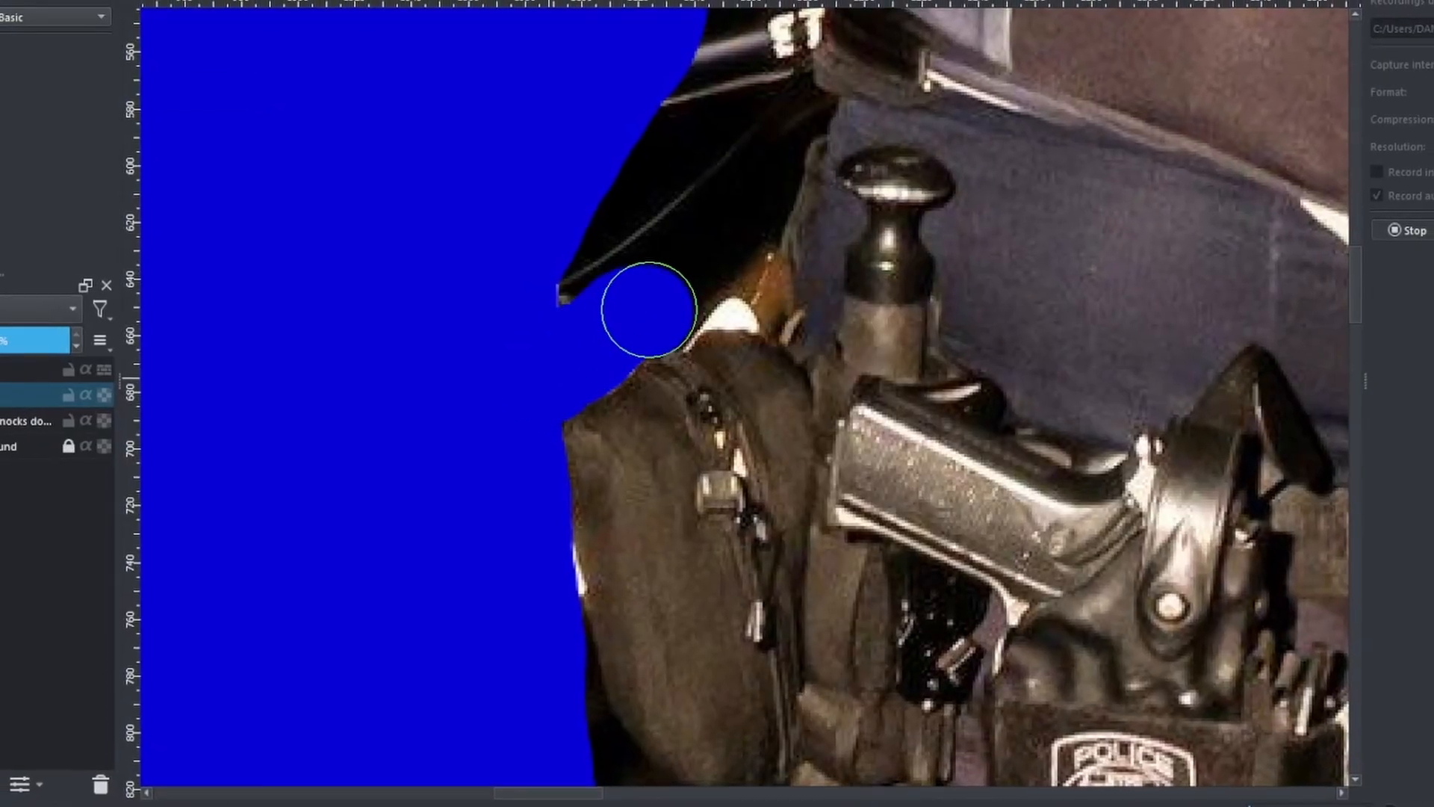
mouse_move(582, 391)
left_mouse_down()
mouse_move(622, 326)
mouse_move(615, 237)
left_mouse_up()
- Continue masking the background in blue along the officer's back and up towards his helmet
scroll(612, 214, "down", 8)
scroll(590, 322, "up", 5)
mouse_move(586, 318)
left_mouse_down()
mouse_move(608, 122)
mouse_move(545, 499)
left_mouse_up()
mouse_move(546, 499)
left_mouse_down()
mouse_move(561, 406)
mouse_move(613, 307)
mouse_move(718, 194)
mouse_move(799, 136)
left_mouse_up()
scroll(723, 132, "up", 5)
left_click_drag(647, 237, 723, 246)
mouse_move(604, 242)
left_mouse_down()
mouse_move(615, 367)
mouse_move(640, 387)
mouse_move(639, 478)
left_mouse_up()
mouse_move(606, 448)
left_mouse_down()
mouse_move(598, 402)
mouse_move(661, 290)
left_mouse_up()
left_click_drag(711, 340, 149, 295)
mouse_move(575, 251)
left_mouse_down()
mouse_move(619, 281)
mouse_move(673, 261)
left_mouse_up()
- Erase the blue covering the raised visor and the area between the visor and the baton
key("e")
mouse_move(620, 338)
left_mouse_down()
mouse_move(706, 363)
mouse_move(834, 309)
mouse_move(944, 317)
mouse_move(866, 391)
left_mouse_up()
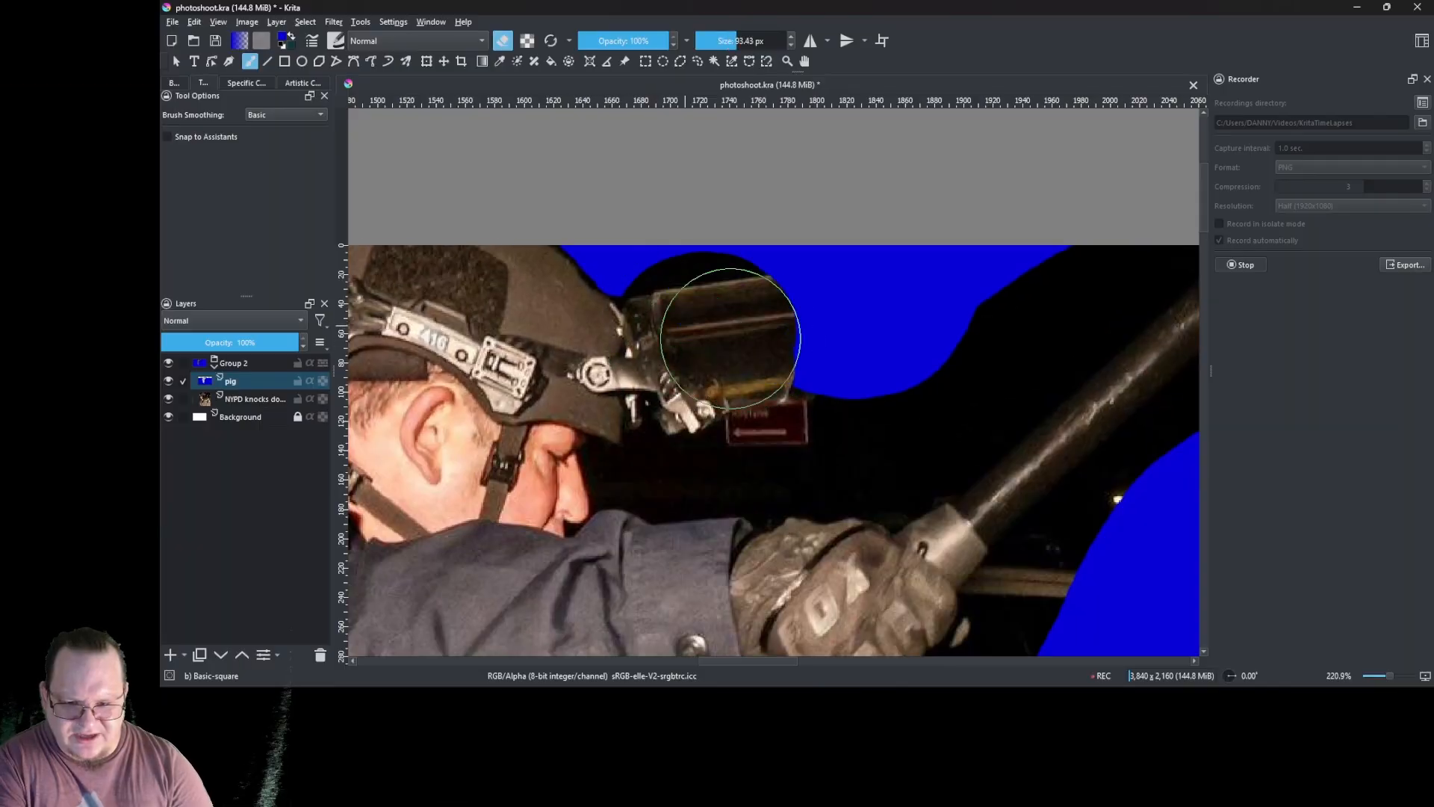
mouse_move(828, 291)
left_mouse_down()
mouse_move(806, 270)
mouse_move(806, 381)
mouse_move(806, 276)
left_mouse_up()
key("e")
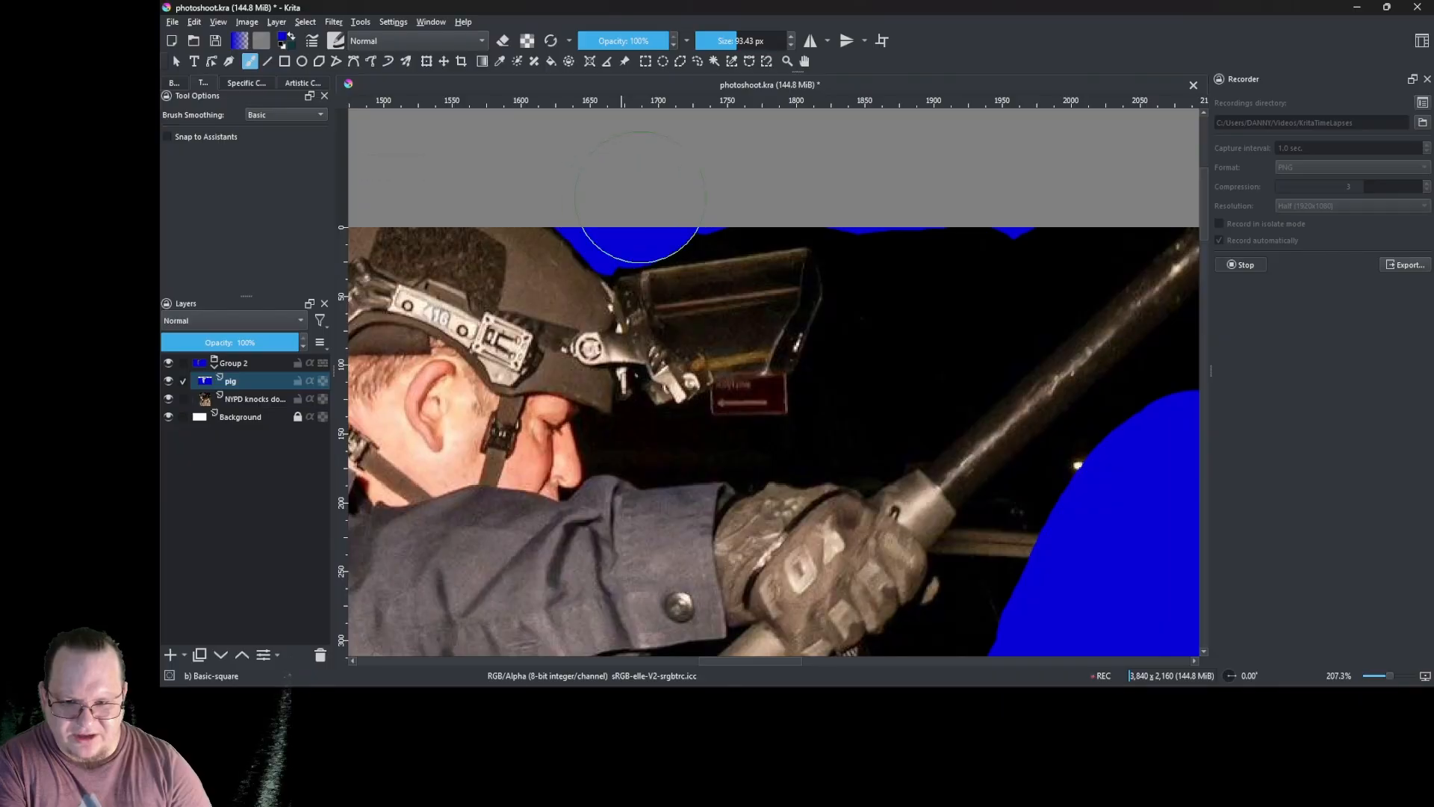
- Paint blue over the dark background around the raised visor and above the officer's shoulder
mouse_move(735, 189)
left_mouse_down()
mouse_move(887, 269)
mouse_move(827, 392)
left_mouse_up()
mouse_move(827, 392)
left_mouse_down()
mouse_move(828, 290)
mouse_move(626, 337)
left_mouse_up()
left_click_drag(672, 295, 672, 325)
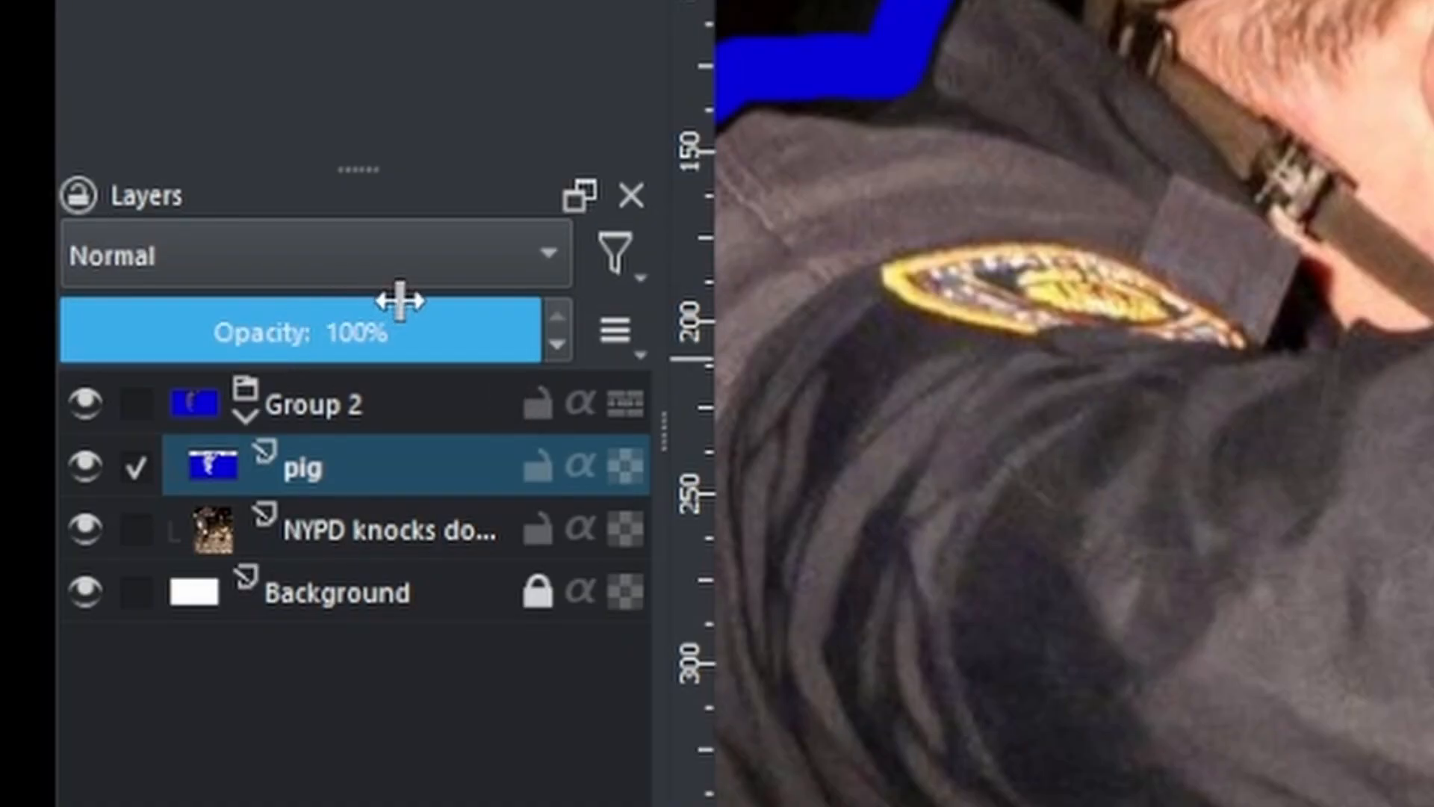
- Lower the pig layer's opacity to 70% and paint blue up to the lower and outer edges of the visor
left_click_drag(513, 336, 397, 371)
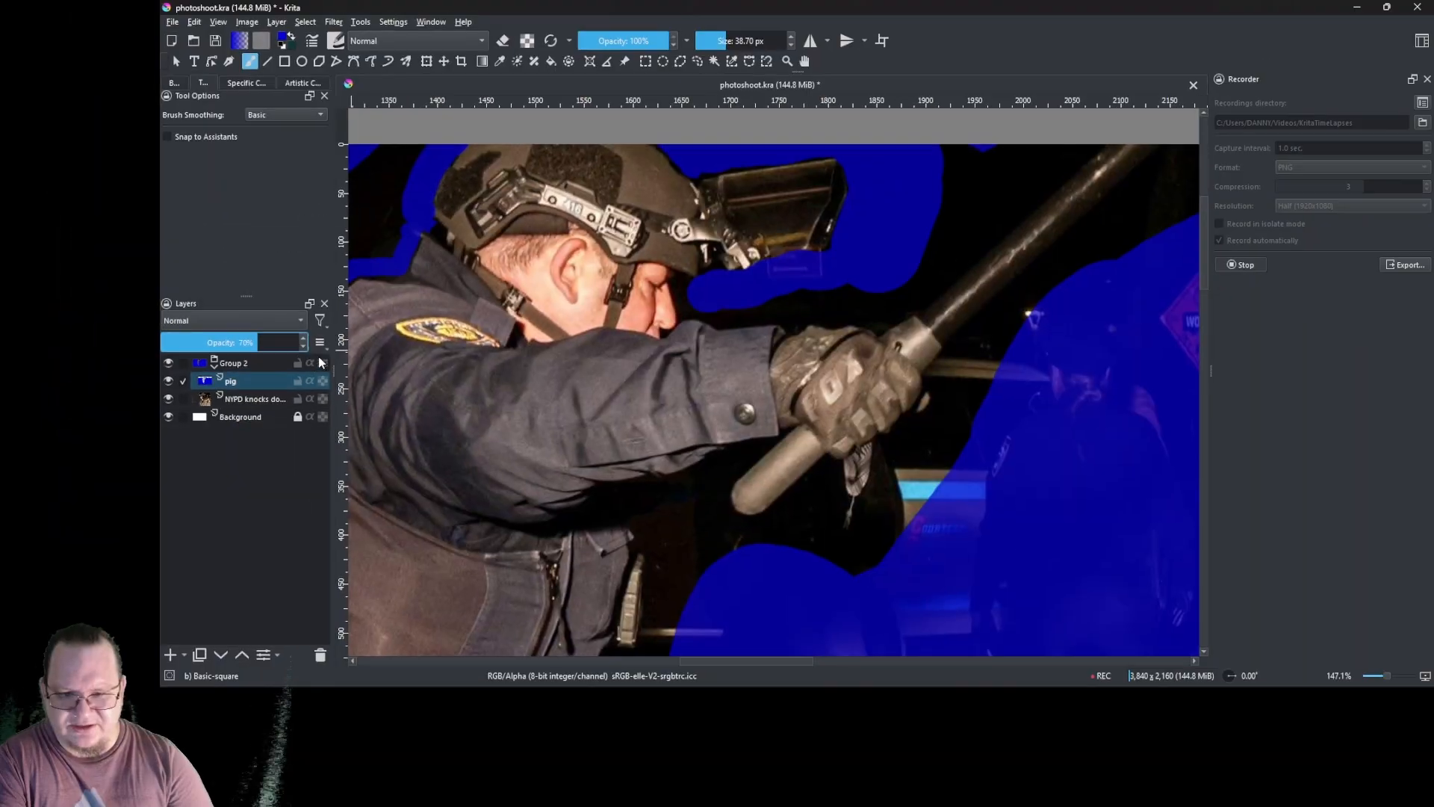
left_click_drag(603, 294, 569, 292)
left_click_drag(770, 242, 769, 153)
left_click_drag(665, 298, 582, 298)
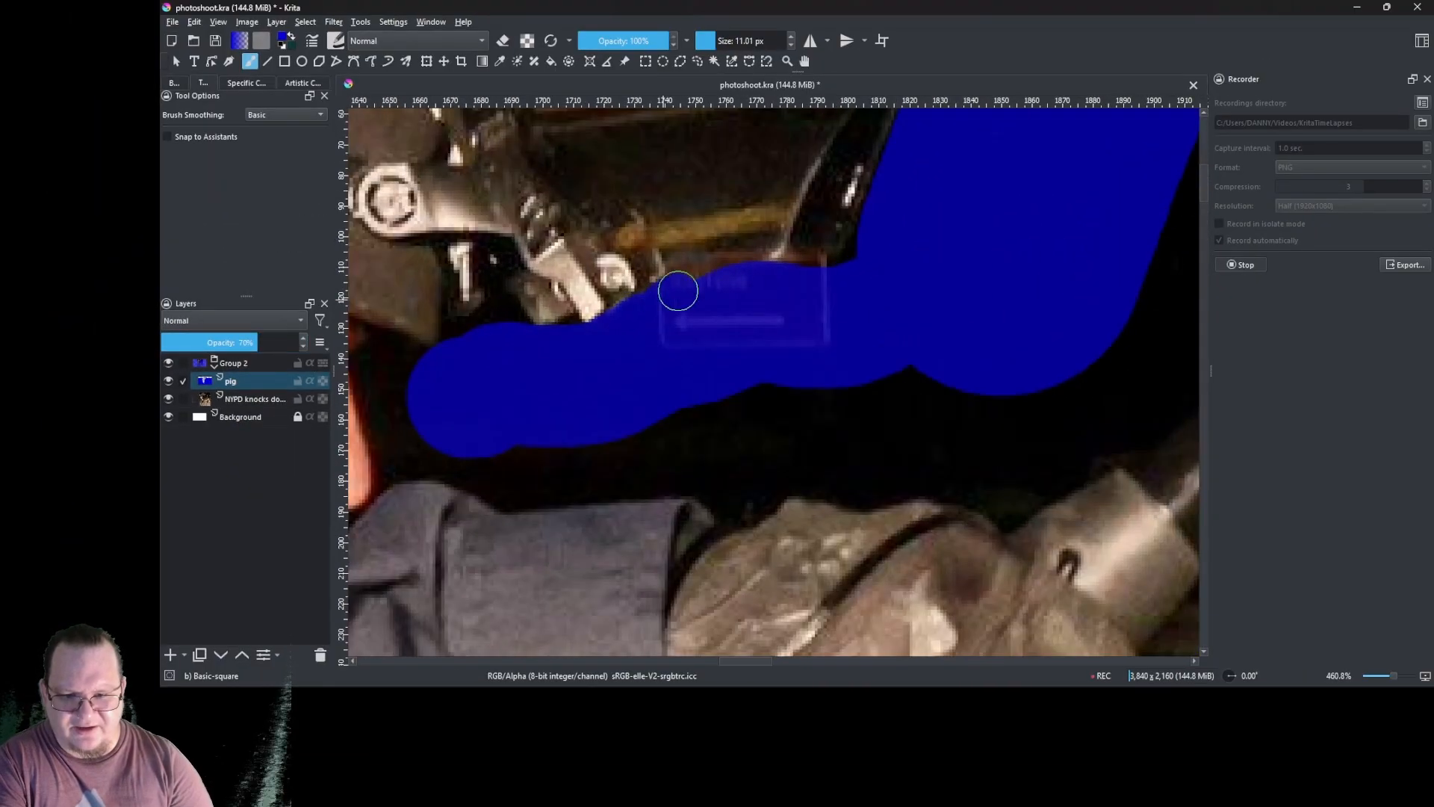
left_click_drag(901, 192, 724, 329)
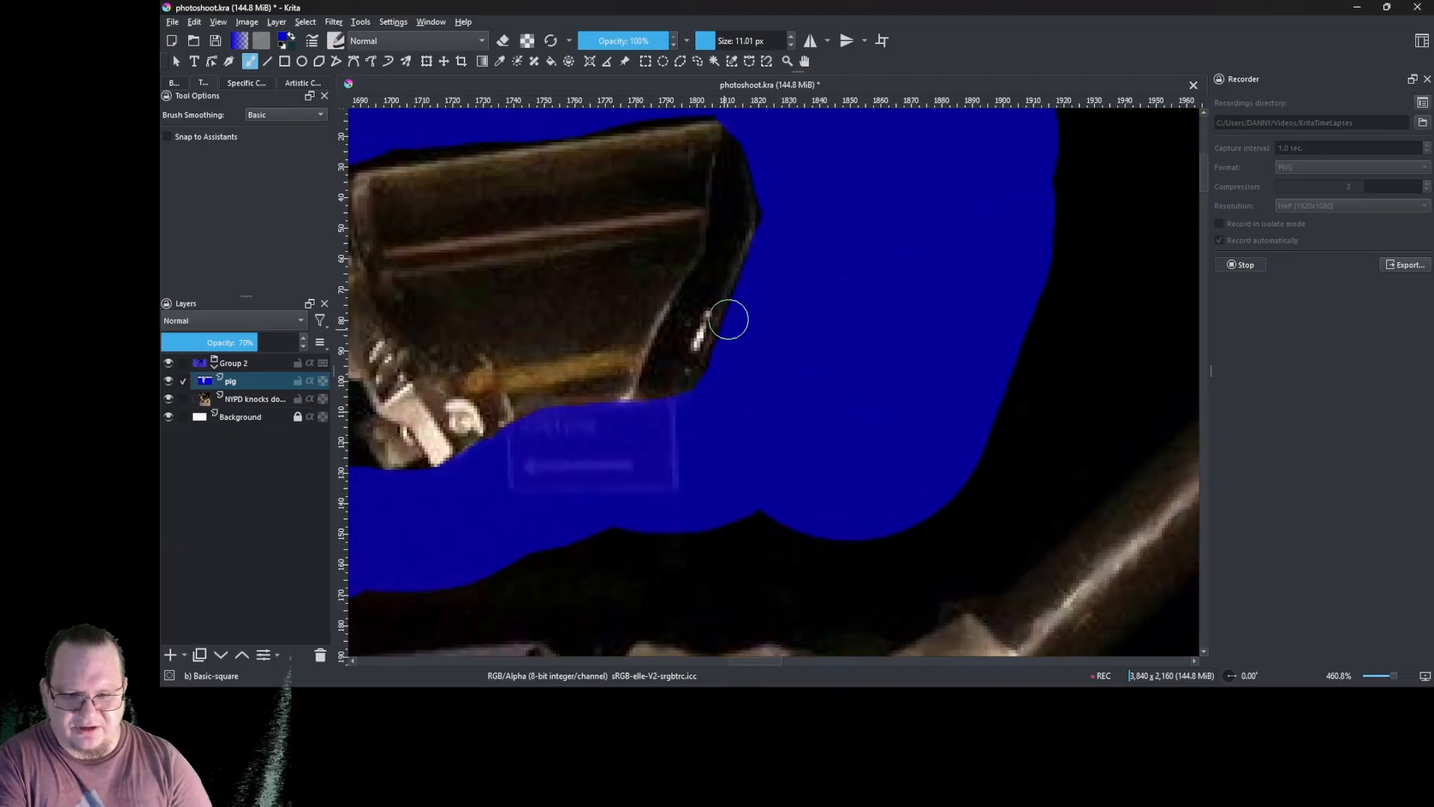
left_click_drag(776, 212, 964, 337)
- Mask along the visor's top edge with straight blue lines and refine the gap beside the helmet with a smaller brush
key("v")
mouse_move(485, 283)
left_mouse_down()
mouse_move(862, 214)
mouse_move(904, 222)
left_mouse_up()
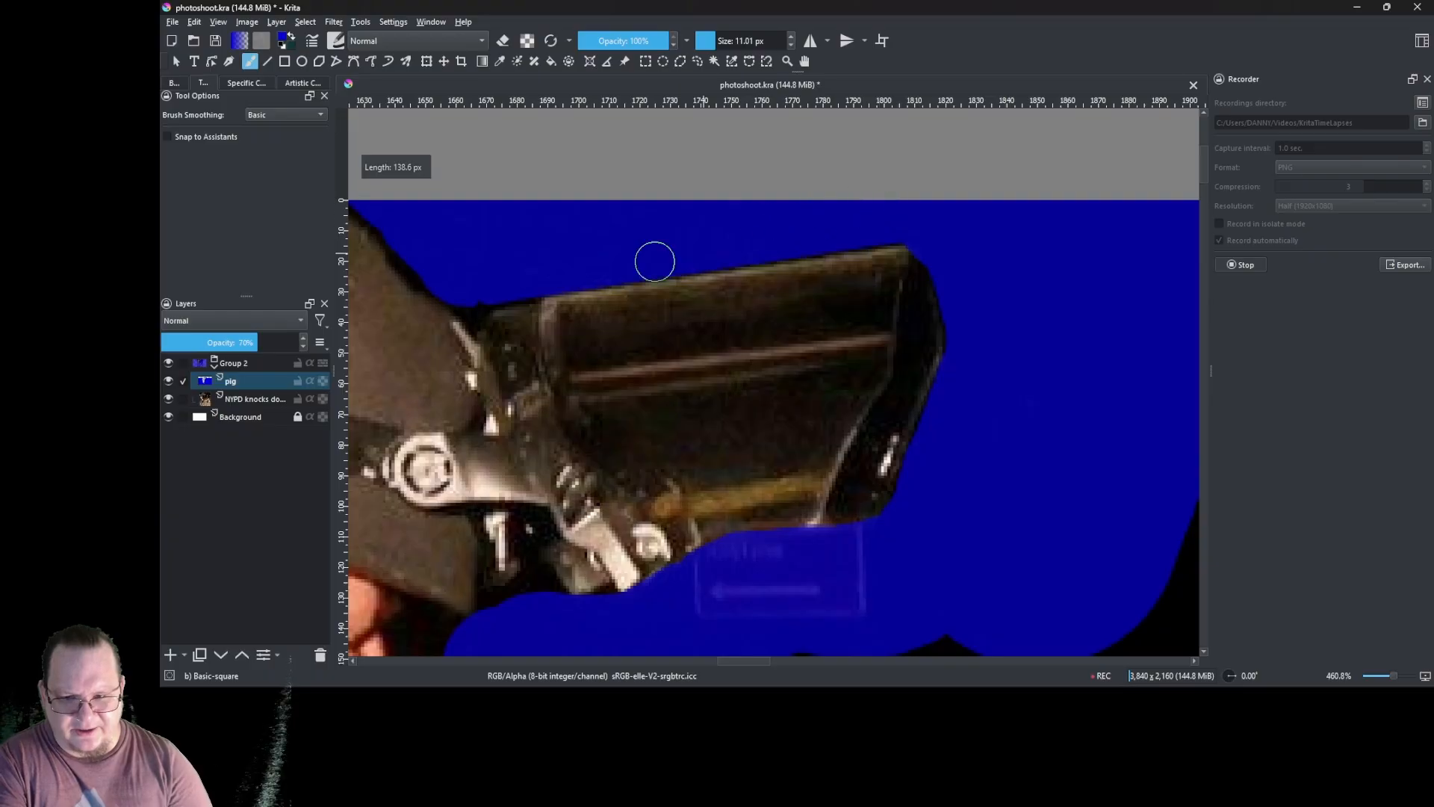
left_click_drag(535, 285, 750, 246)
left_click_drag(749, 245, 730, 246, "shift")
left_click_drag(696, 260, 686, 276)
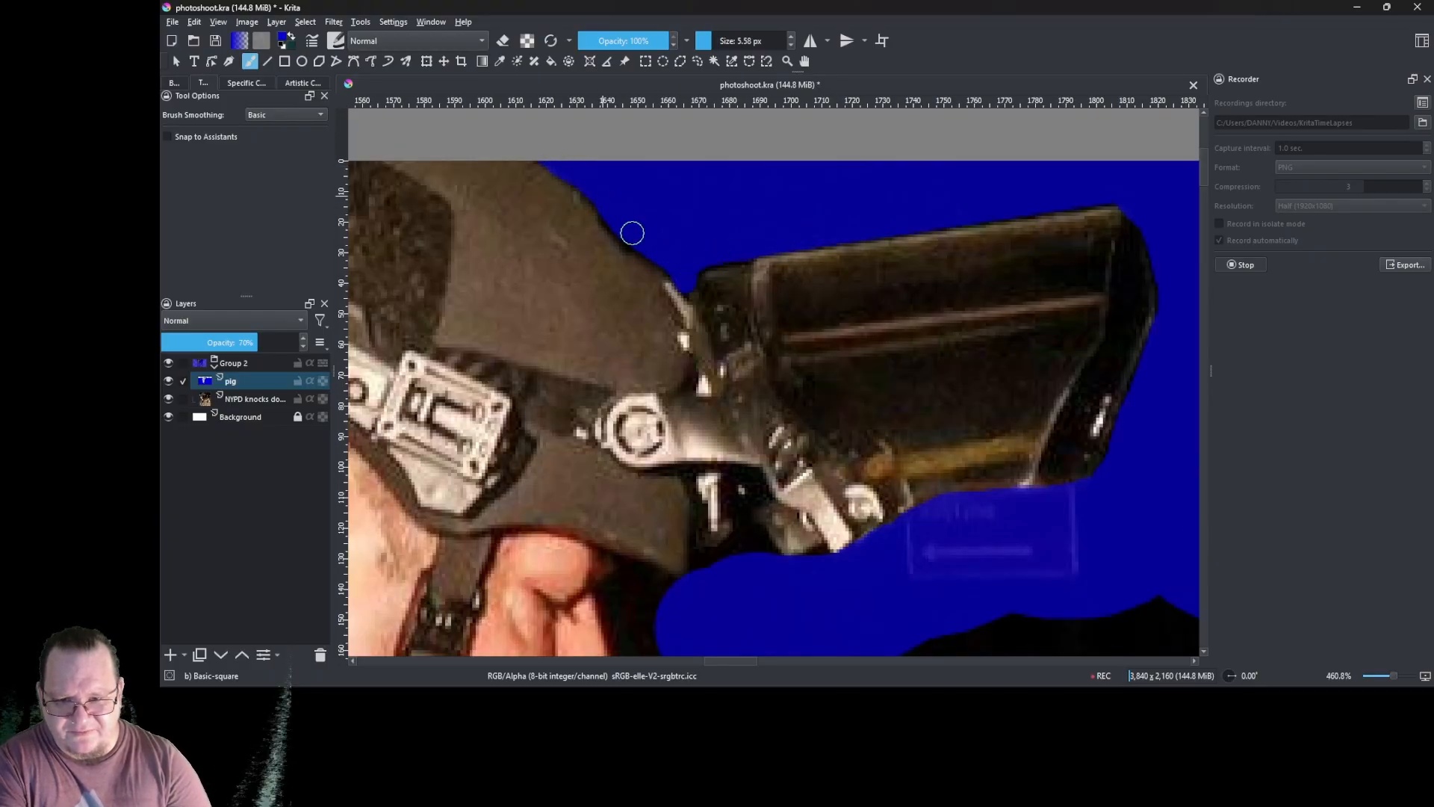
left_click_drag(743, 251, 651, 205)
- Paint blue up to the underside of the visor mount and the helmet's front brim
mouse_move(656, 418)
left_mouse_down("ctrl")
mouse_move(656, 316)
mouse_move(552, 330)
mouse_move(794, 266)
left_mouse_up("ctrl")
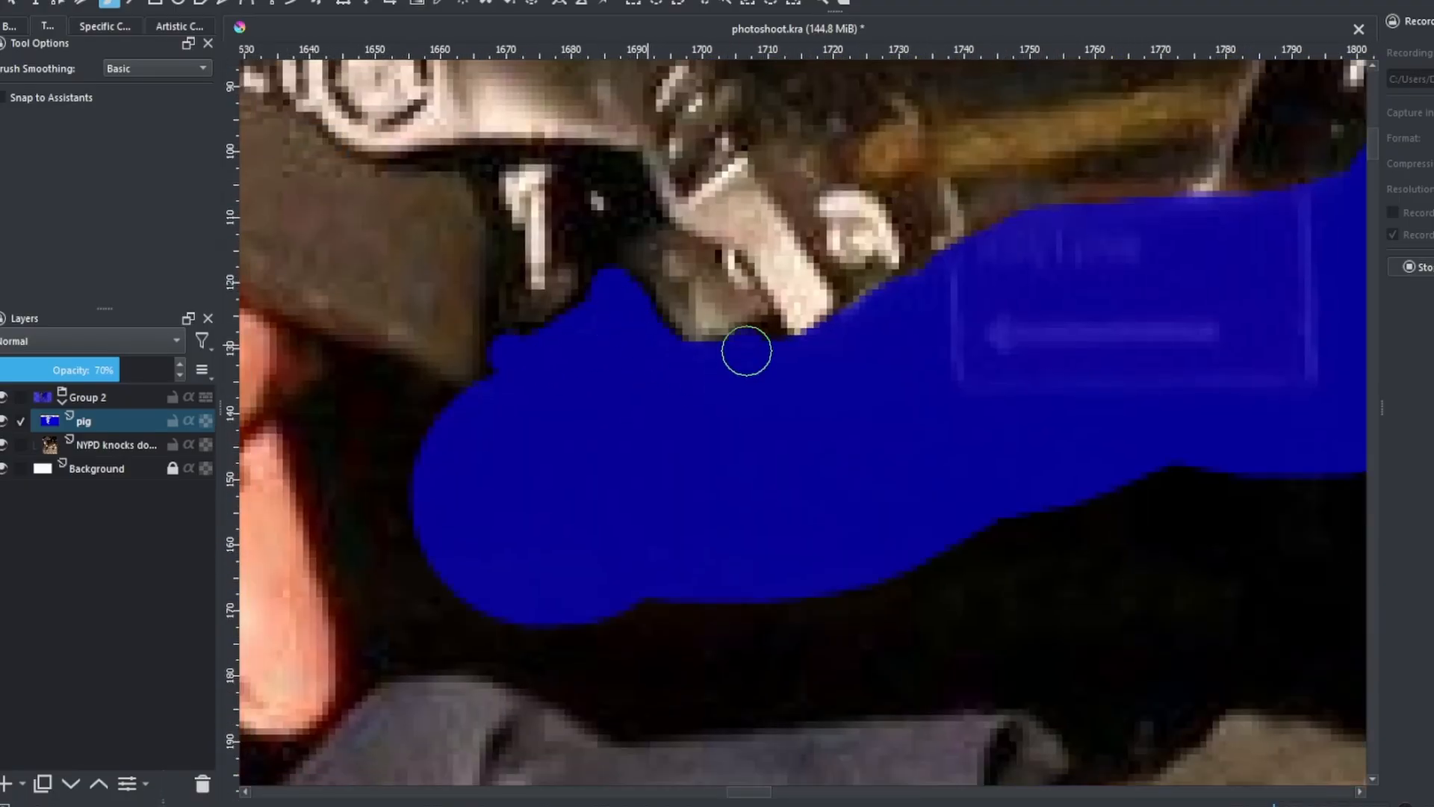
mouse_move(665, 324)
left_mouse_down()
mouse_move(582, 289)
mouse_move(512, 324)
mouse_move(566, 511)
left_mouse_up()
mouse_move(575, 528)
left_mouse_down()
mouse_move(610, 323)
mouse_move(610, 209)
left_mouse_up()
left_click_drag(604, 329, 605, 416)
- Trace the officer's nose and chin in blue and continue along the start of the raised sleeve's upper edge
left_click_drag(545, 307, 474, 627, "ctrl")
left_click_drag(508, 377, 508, 112, "ctrl")
mouse_move(557, 290)
left_mouse_down()
mouse_move(416, 291)
mouse_move(458, 410)
mouse_move(634, 246)
mouse_move(803, 139)
left_mouse_up()
mouse_move(589, 360)
left_mouse_down()
mouse_move(505, 461)
mouse_move(389, 696)
left_mouse_up()
left_click_drag(624, 422, 688, 333)
left_click_drag(569, 465, 569, 710, "ctrl")
left_click_drag(612, 402, 622, 410)
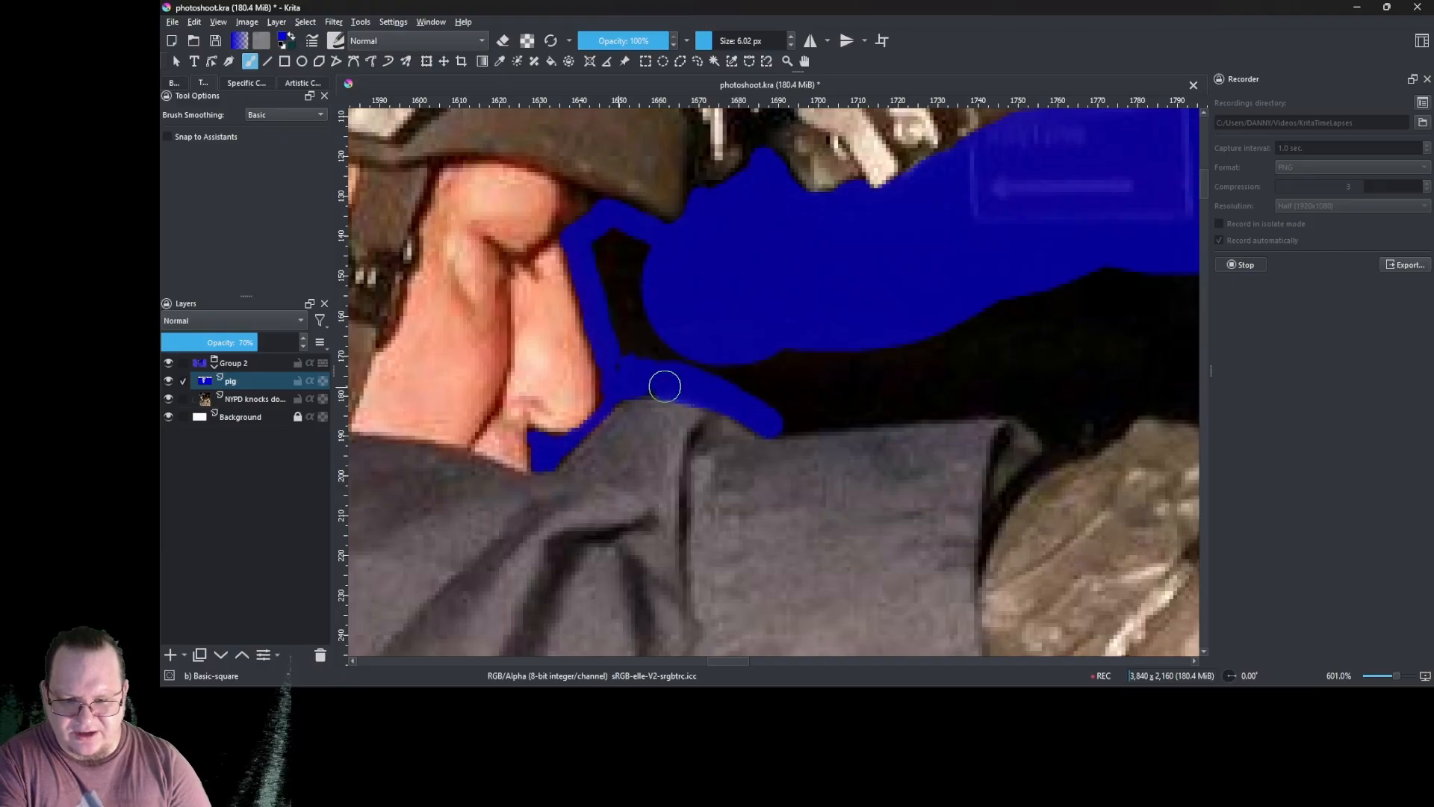
left_click_drag(618, 400, 631, 400)
- Erase the blue overlapping the sleeve fold just below the officer's face
left_click_drag(676, 322, 646, 227)
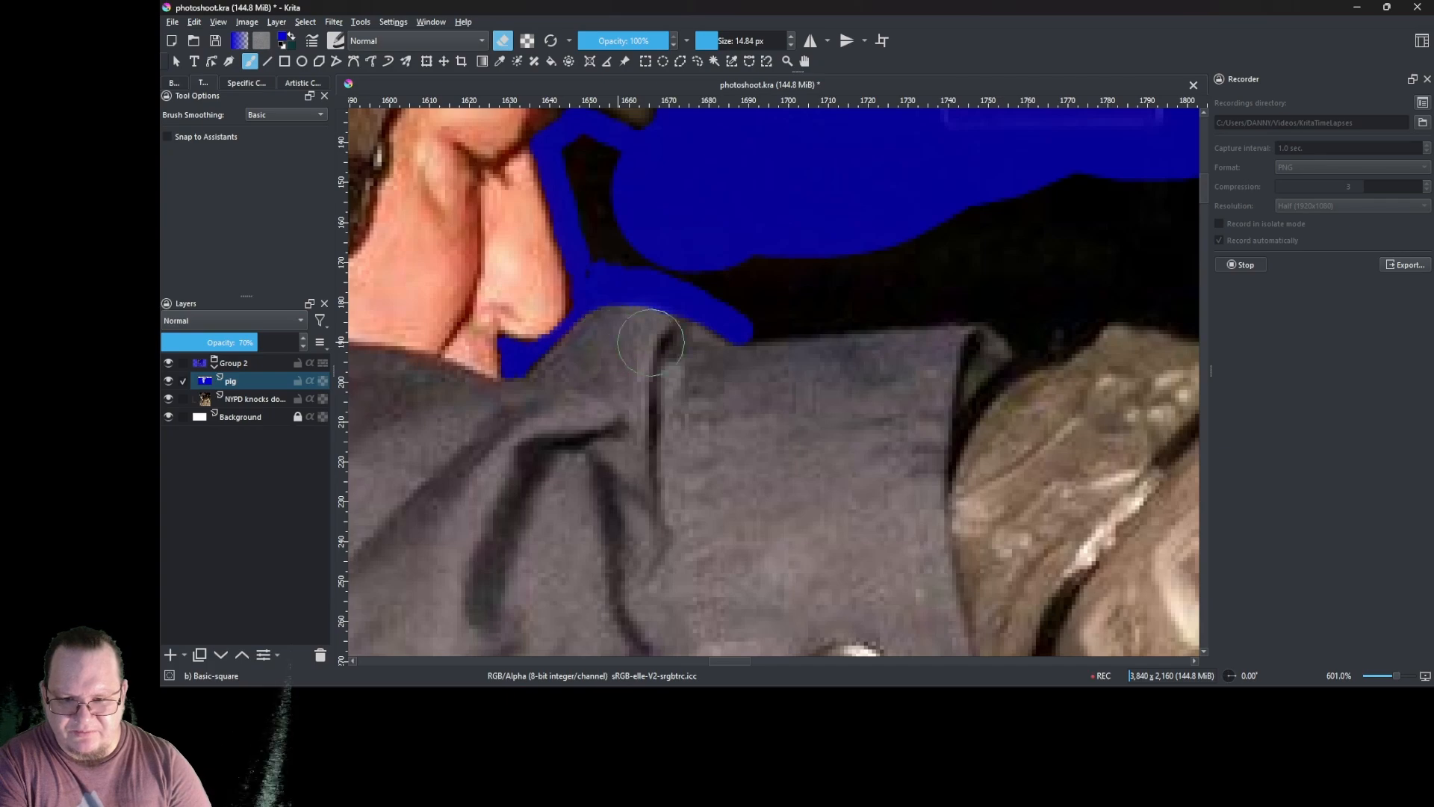
left_click_drag(615, 317, 563, 324)
key("e")
- Paint blue along the upper edge of the raised sleeve as far as the cuff
left_click_drag(662, 323, 582, 307)
left_click_drag(618, 301, 833, 278)
mouse_move(726, 299)
left_mouse_down()
mouse_move(708, 260)
mouse_move(689, 259)
mouse_move(832, 235)
mouse_move(621, 314)
mouse_move(613, 299)
mouse_move(642, 225)
left_mouse_up()
left_click_drag(668, 276, 642, 276)
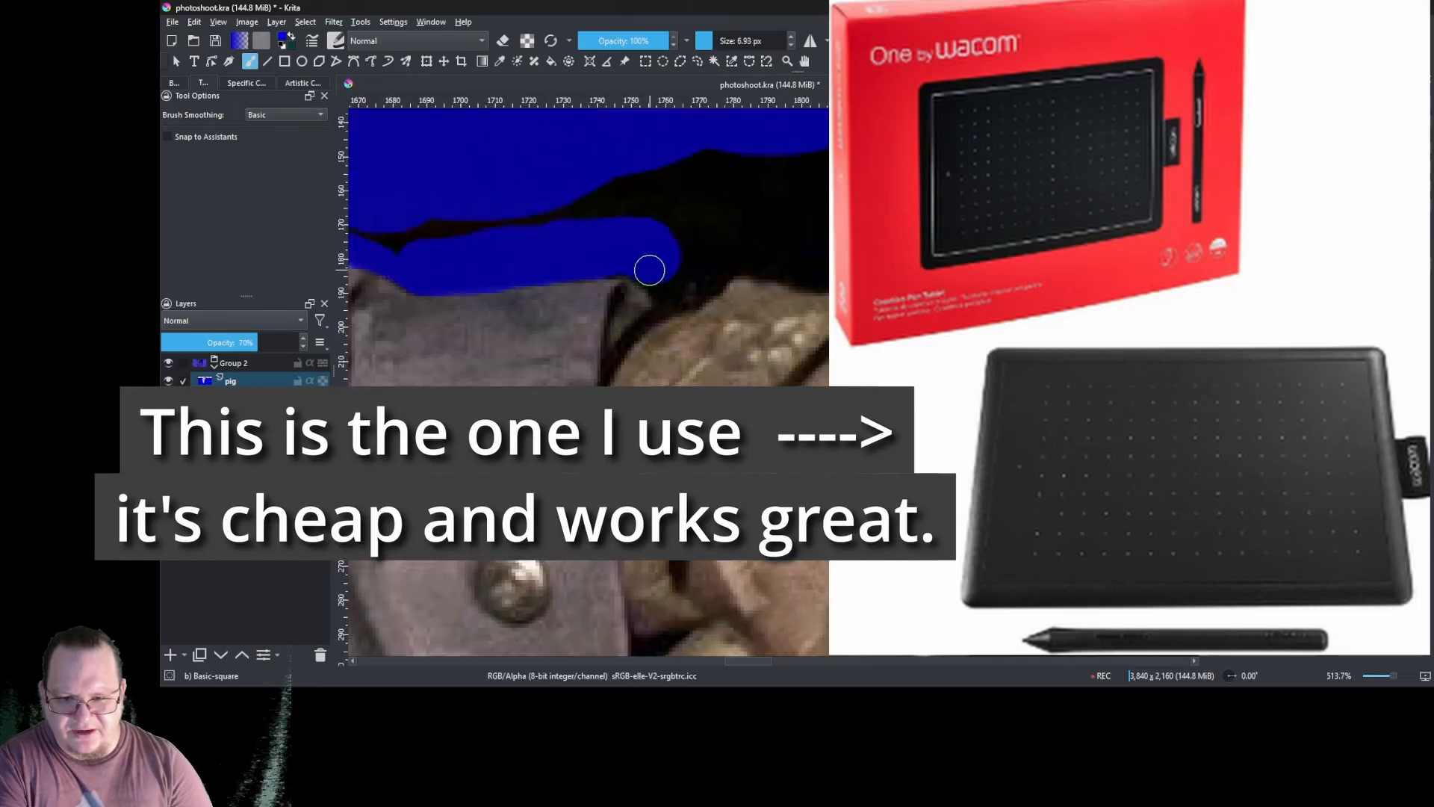
- Paint blue along the upper edge of the glove up to the baton's metal collar
mouse_move(692, 288)
left_mouse_down()
mouse_move(702, 262)
mouse_move(755, 253)
mouse_move(693, 407)
mouse_move(723, 259)
mouse_move(706, 242)
left_mouse_up()
right_click(699, 234)
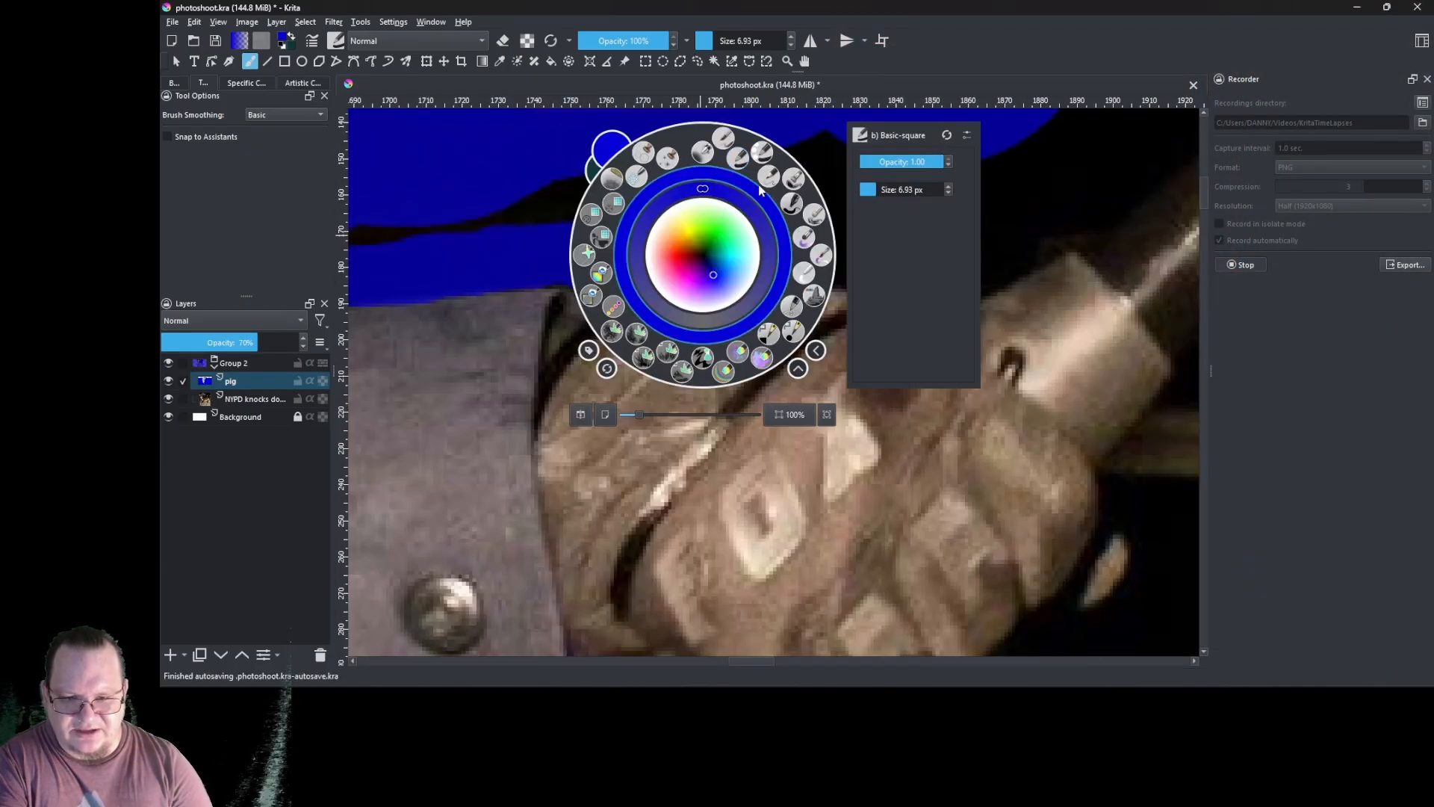
right_click(689, 267)
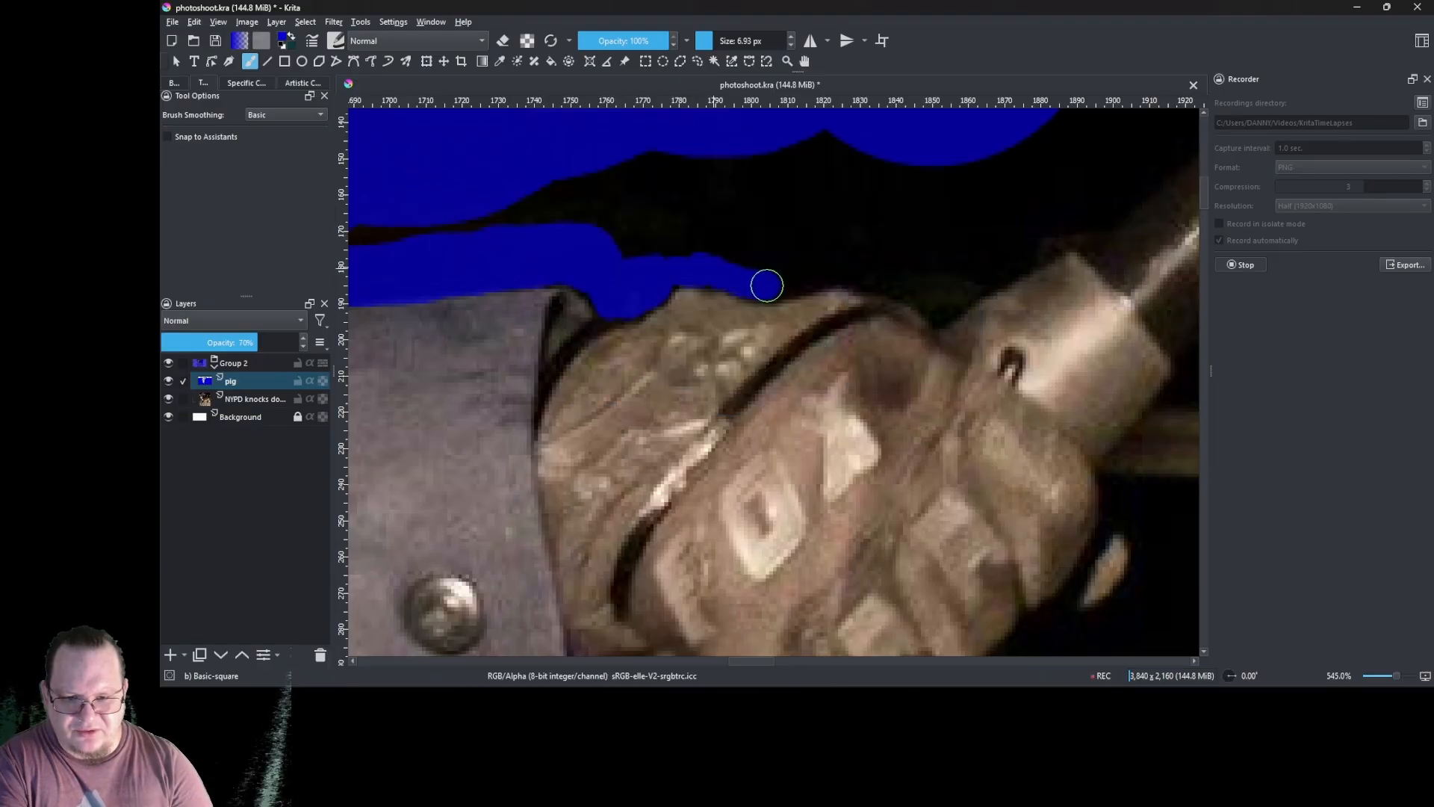
mouse_move(815, 274)
left_mouse_down()
mouse_move(904, 283)
mouse_move(874, 240)
mouse_move(781, 199)
mouse_move(706, 349)
left_mouse_up()
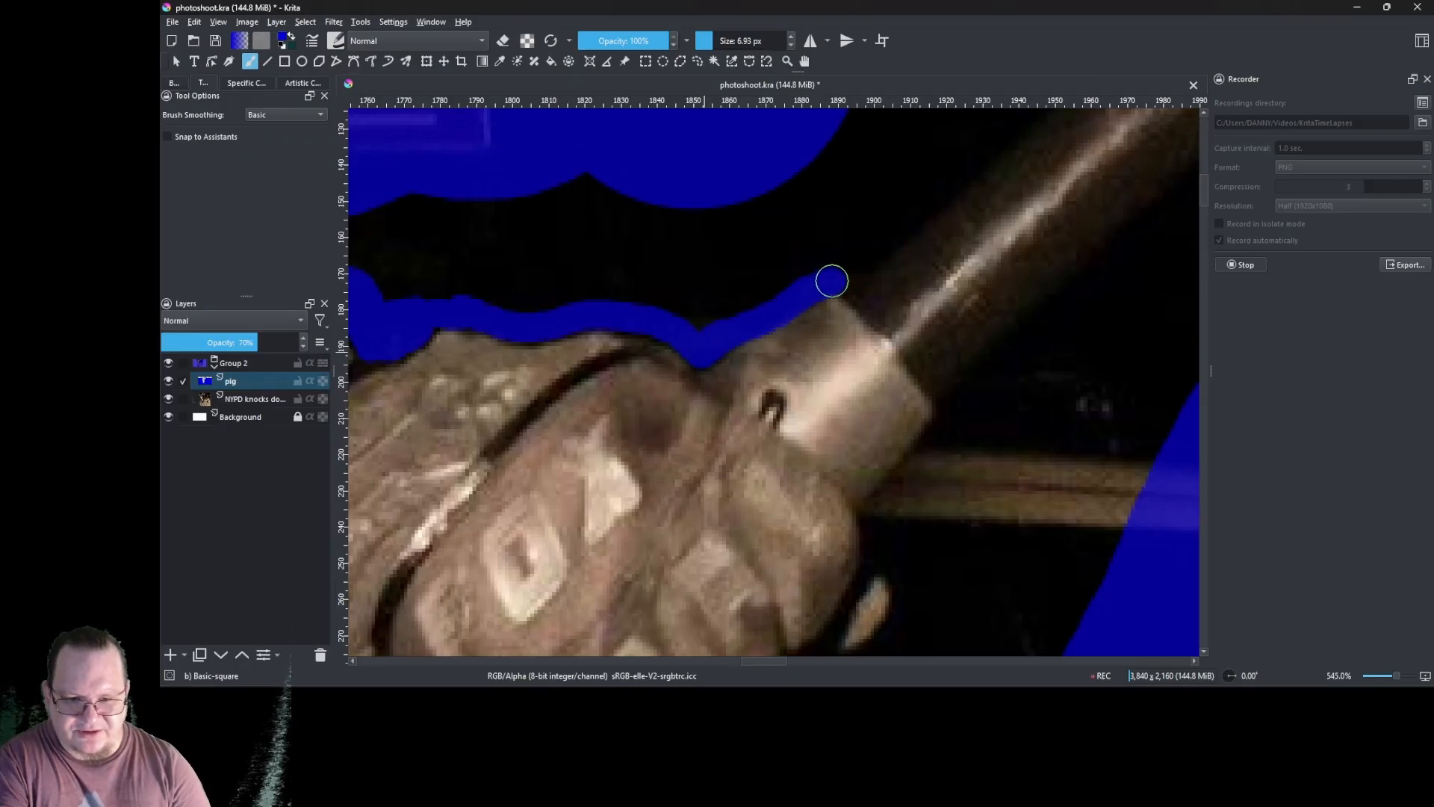
- Draw a straight blue line along the baton's upper edge from the metal collar to the top of the photo
mouse_move(789, 265)
left_mouse_down()
mouse_move(790, 313)
mouse_move(742, 291)
mouse_move(766, 235)
left_mouse_up()
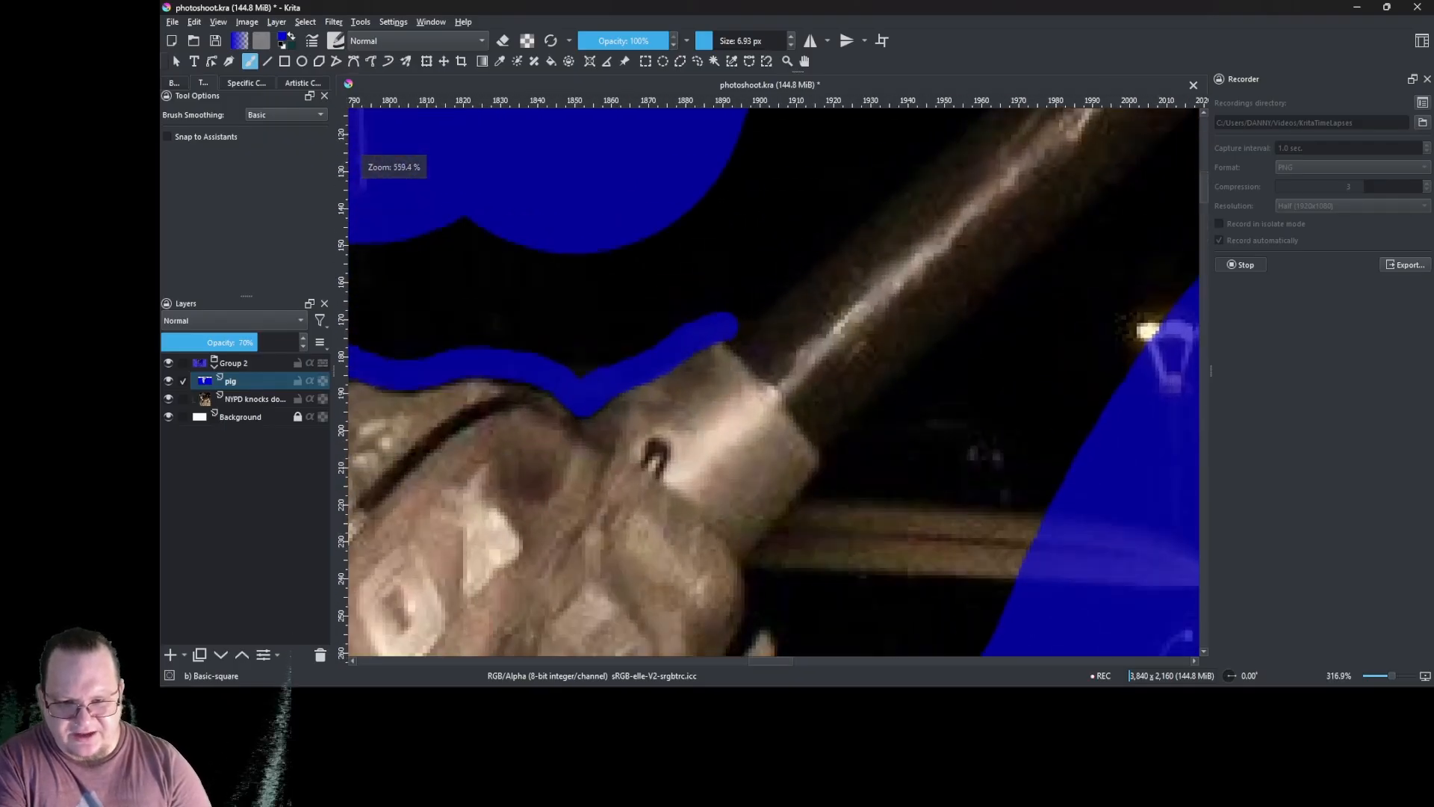
mouse_move(737, 293)
left_mouse_down()
mouse_move(890, 343)
mouse_move(852, 438)
mouse_move(704, 299)
mouse_move(701, 341)
left_mouse_up()
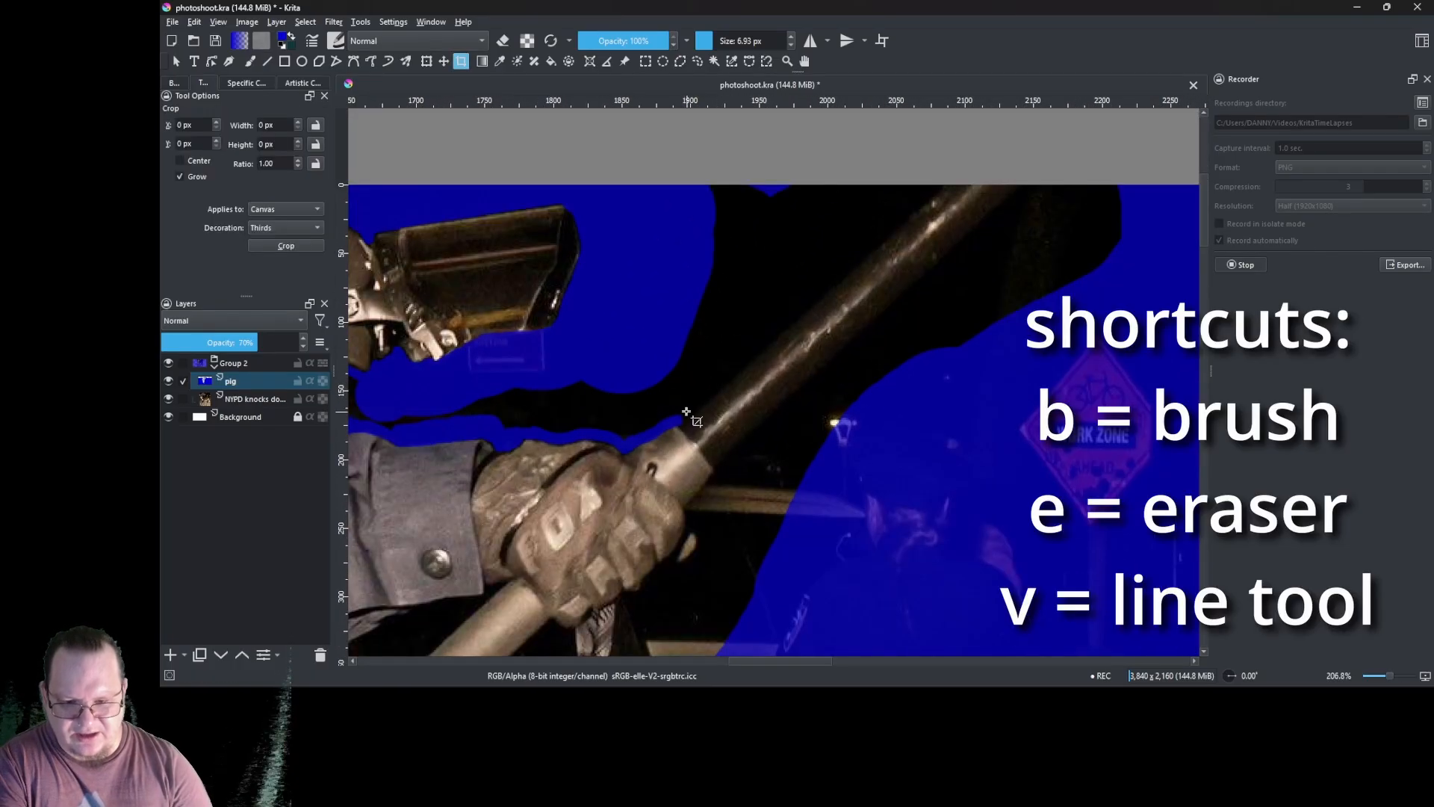
key("v")
key("c")
key("b")
key("v")
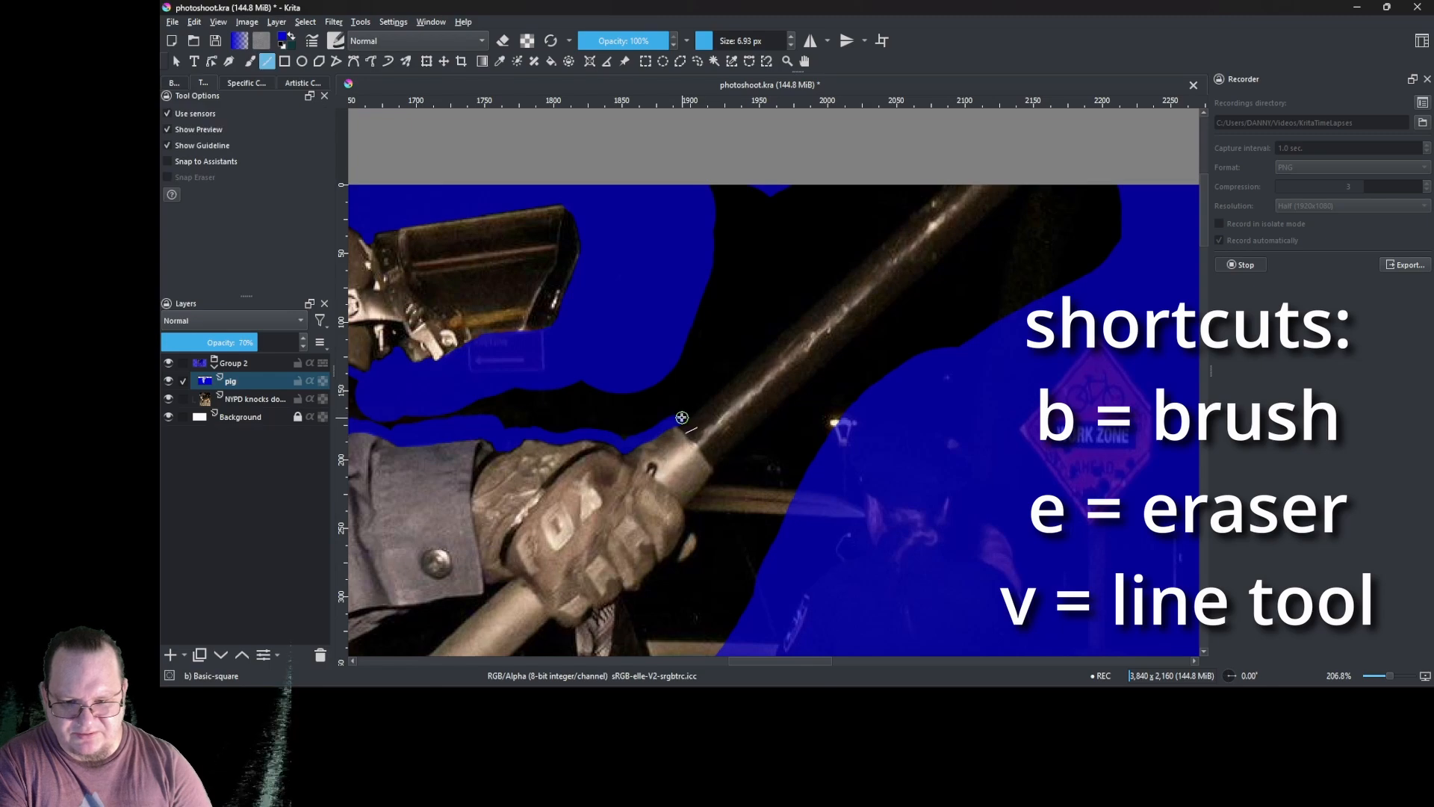
left_click_drag(812, 309, 961, 165)
- Draw a straight blue line along the baton's lower edge with the Line tool
key("b")
mouse_move(882, 209)
left_mouse_down()
mouse_move(849, 176)
mouse_move(775, 165)
left_mouse_up()
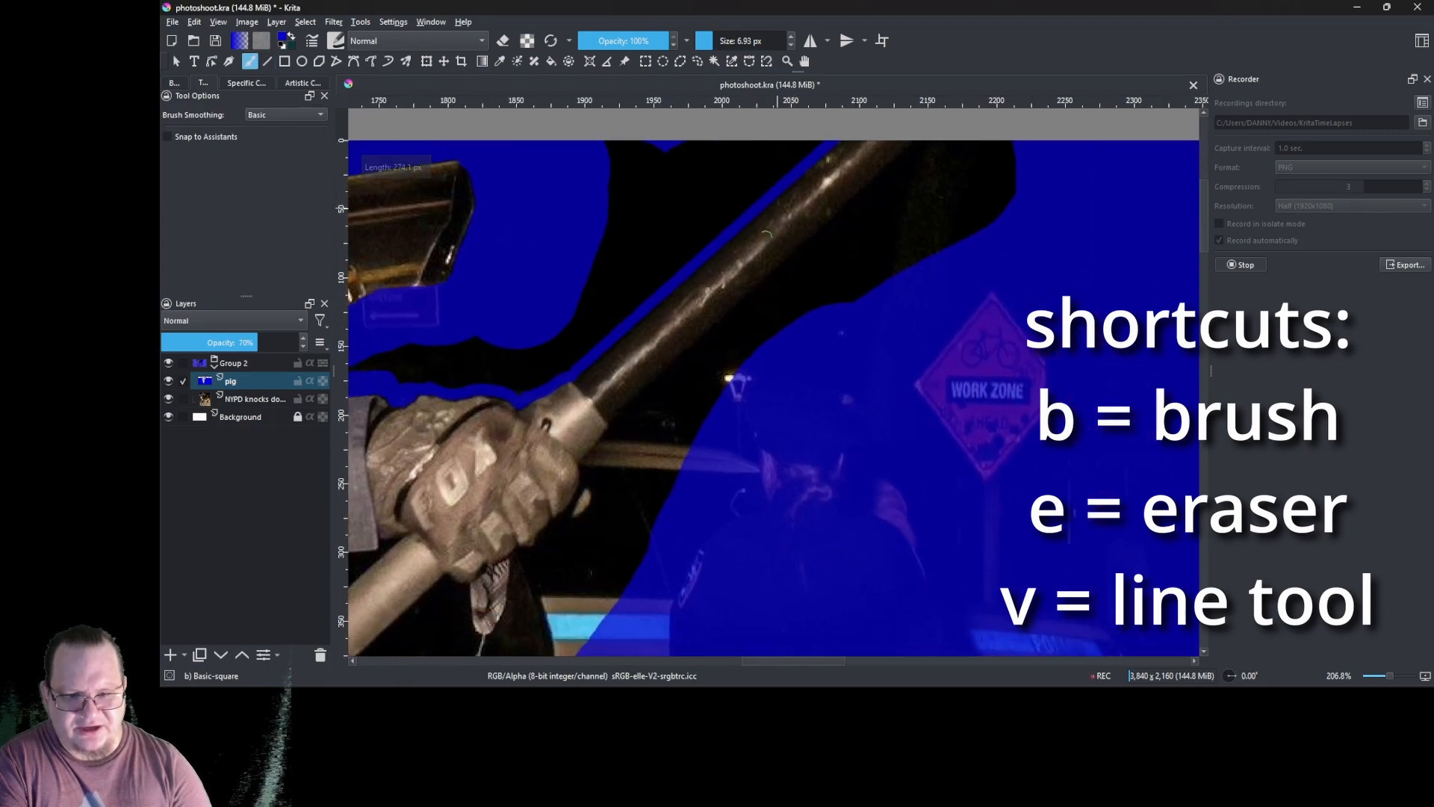
key("v")
mouse_move(618, 429)
left_mouse_down()
mouse_move(972, 152)
mouse_move(958, 129)
left_mouse_up()
- Paint blue around the outer edge of the glove below the baton's metal collar
left_click_drag(621, 440, 607, 512)
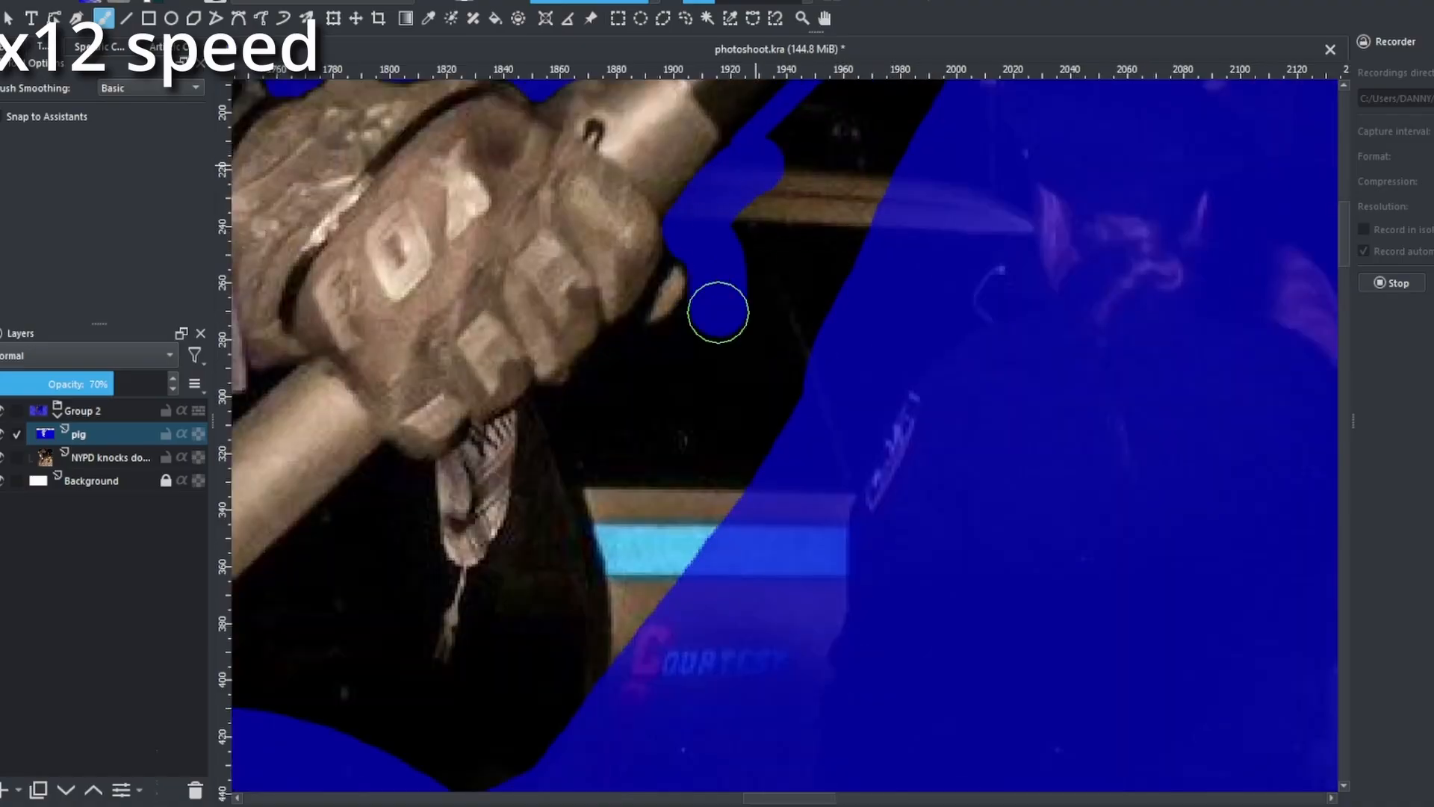
mouse_move(485, 327)
left_mouse_down()
mouse_move(768, 320)
mouse_move(724, 251)
left_mouse_up()
left_click_drag(960, 240, 658, 560)
left_click_drag(523, 522, 827, 422)
mouse_move(962, 467)
left_mouse_down()
mouse_move(714, 478)
mouse_move(641, 326)
left_mouse_up()
- Continue the blue outline past the glove and down the officer's front to the trousers beside the fallen person's light shoe
key("v")
mouse_move(657, 324)
left_mouse_down()
mouse_move(754, 234)
mouse_move(627, 277)
mouse_move(777, 271)
left_mouse_up()
scroll(777, 228, "up", 2)
key("v")
scroll(807, 299, "down", 4)
scroll(650, 381, "up", 4)
mouse_move(1061, 104)
left_mouse_down()
mouse_move(696, 275)
mouse_move(606, 277)
left_mouse_up()
scroll(606, 278, "down", 2)
mouse_move(606, 278)
left_mouse_down()
mouse_move(791, 198)
mouse_move(749, 340)
mouse_move(726, 218)
left_mouse_up()
mouse_move(729, 235)
left_mouse_down()
mouse_move(759, 530)
mouse_move(752, 196)
left_mouse_up()
mouse_move(758, 228)
left_mouse_down()
mouse_move(626, 435)
mouse_move(707, 307)
left_mouse_up()
key("v")
mouse_move(707, 307)
left_mouse_down()
mouse_move(643, 401)
mouse_move(654, 413)
left_mouse_up()
key("v")
mouse_move(655, 413)
left_mouse_down()
mouse_move(692, 461)
mouse_move(675, 310)
mouse_move(692, 381)
left_mouse_up()
left_click_drag(692, 381, 667, 236)
mouse_move(666, 236)
left_mouse_down()
mouse_move(692, 383)
mouse_move(662, 205)
mouse_move(665, 303)
left_mouse_up()
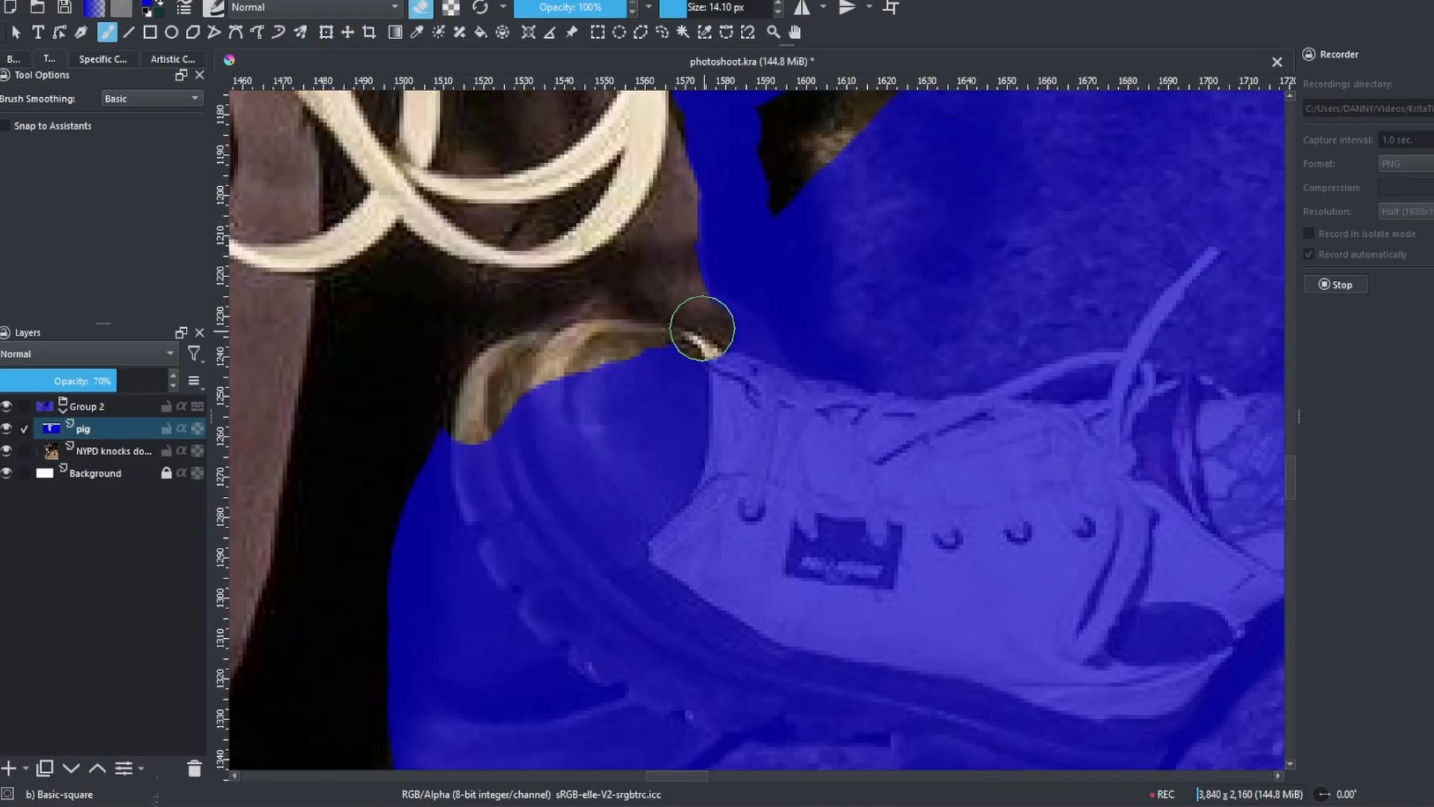
- Erase blue from the trouser edge above the light shoe and paint the exposed toe of that shoe blue
left_click_drag(702, 329, 749, 393)
key("e")
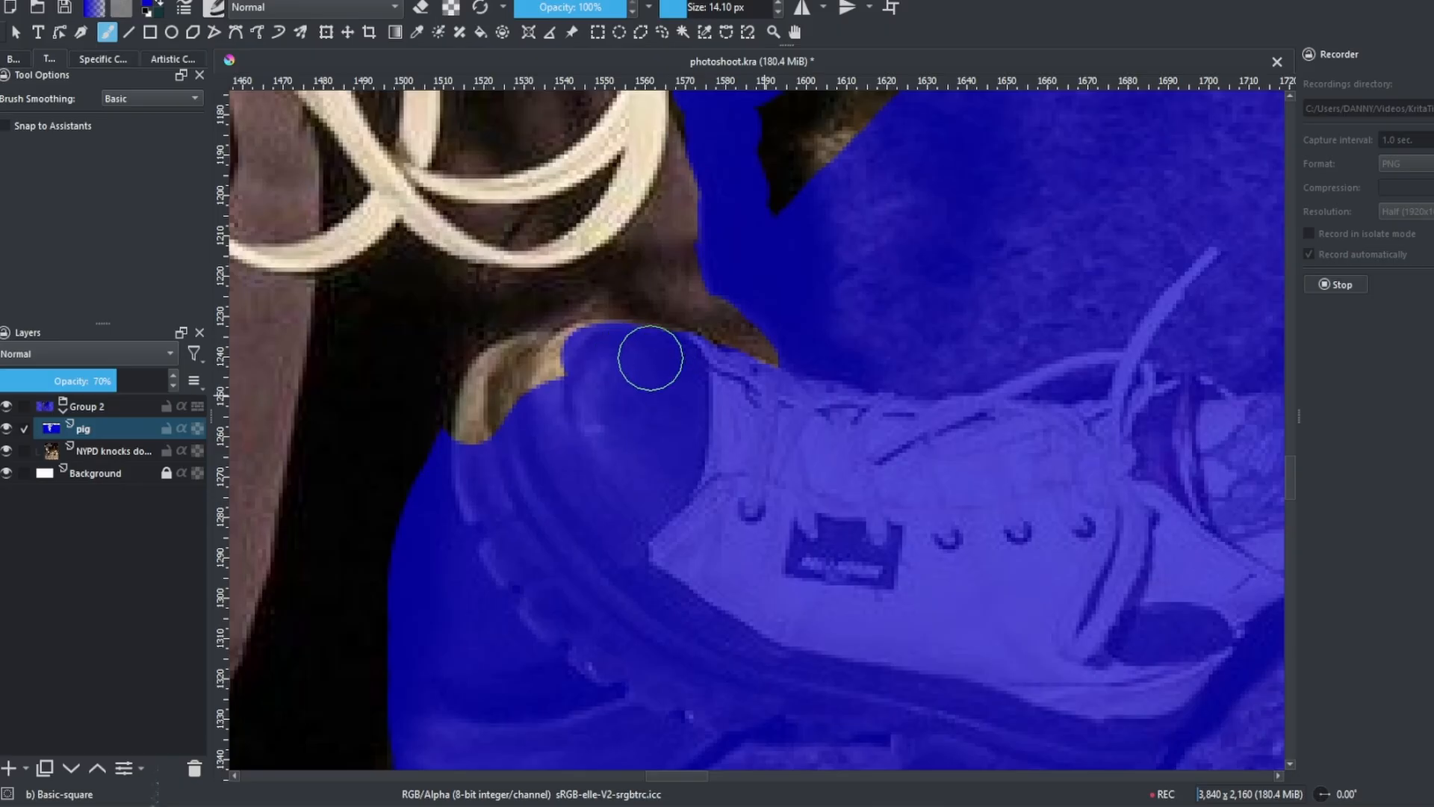
mouse_move(574, 363)
left_mouse_down()
mouse_move(518, 368)
mouse_move(483, 451)
left_mouse_up()
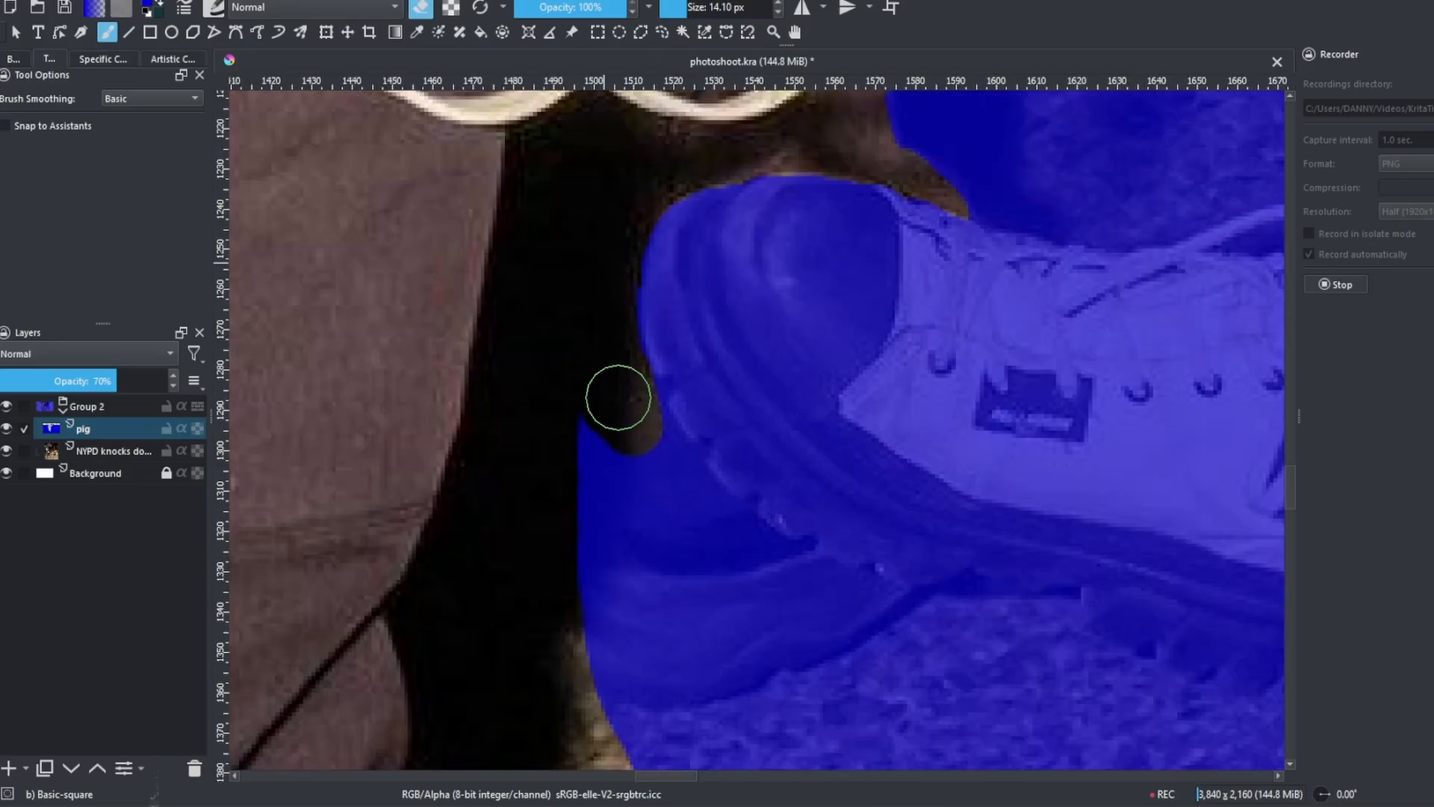
- Erase the blue below the light shoe's sole to uncover the officer's rear shoe
mouse_move(618, 398)
left_mouse_down()
mouse_move(647, 448)
mouse_move(645, 325)
left_mouse_up()
mouse_move(561, 284)
left_mouse_down()
mouse_move(608, 473)
mouse_move(626, 403)
mouse_move(665, 387)
mouse_move(749, 436)
left_mouse_up()
mouse_move(790, 463)
left_mouse_down()
mouse_move(852, 481)
mouse_move(655, 491)
mouse_move(624, 515)
left_mouse_up()
- Paint the ground directly beneath the officer's rear shoe blue
key("e")
mouse_move(901, 508)
left_mouse_down()
mouse_move(786, 429)
mouse_move(671, 489)
left_mouse_up()
left_click_drag(587, 515, 493, 532)
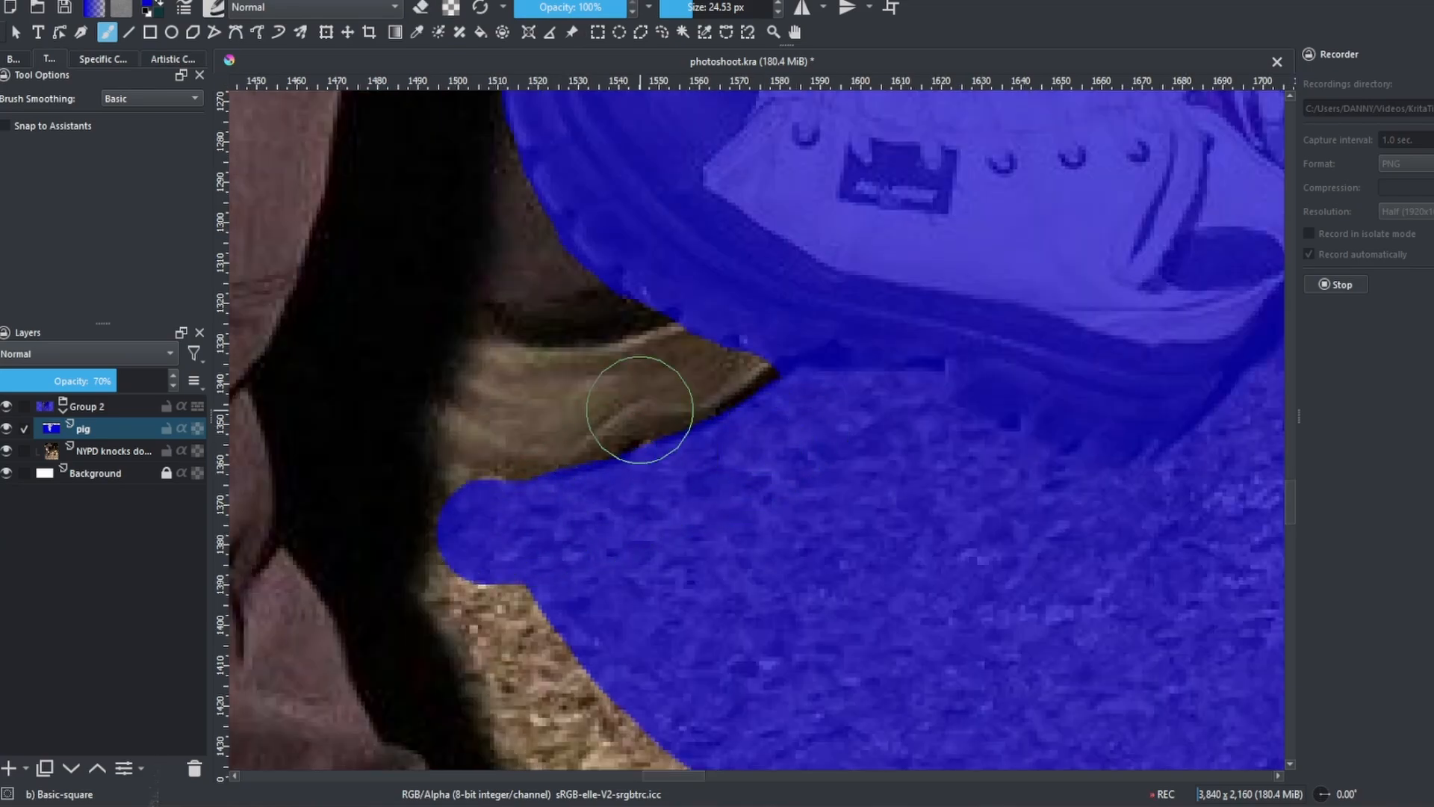
- Erase small notches of blue along the light shoe's tread where it borders the officer's rear shoe, using a 4.34 px eraser
left_click_drag(652, 364, 643, 410)
left_click_drag(655, 354, 556, 358)
left_click_drag(668, 426, 604, 428)
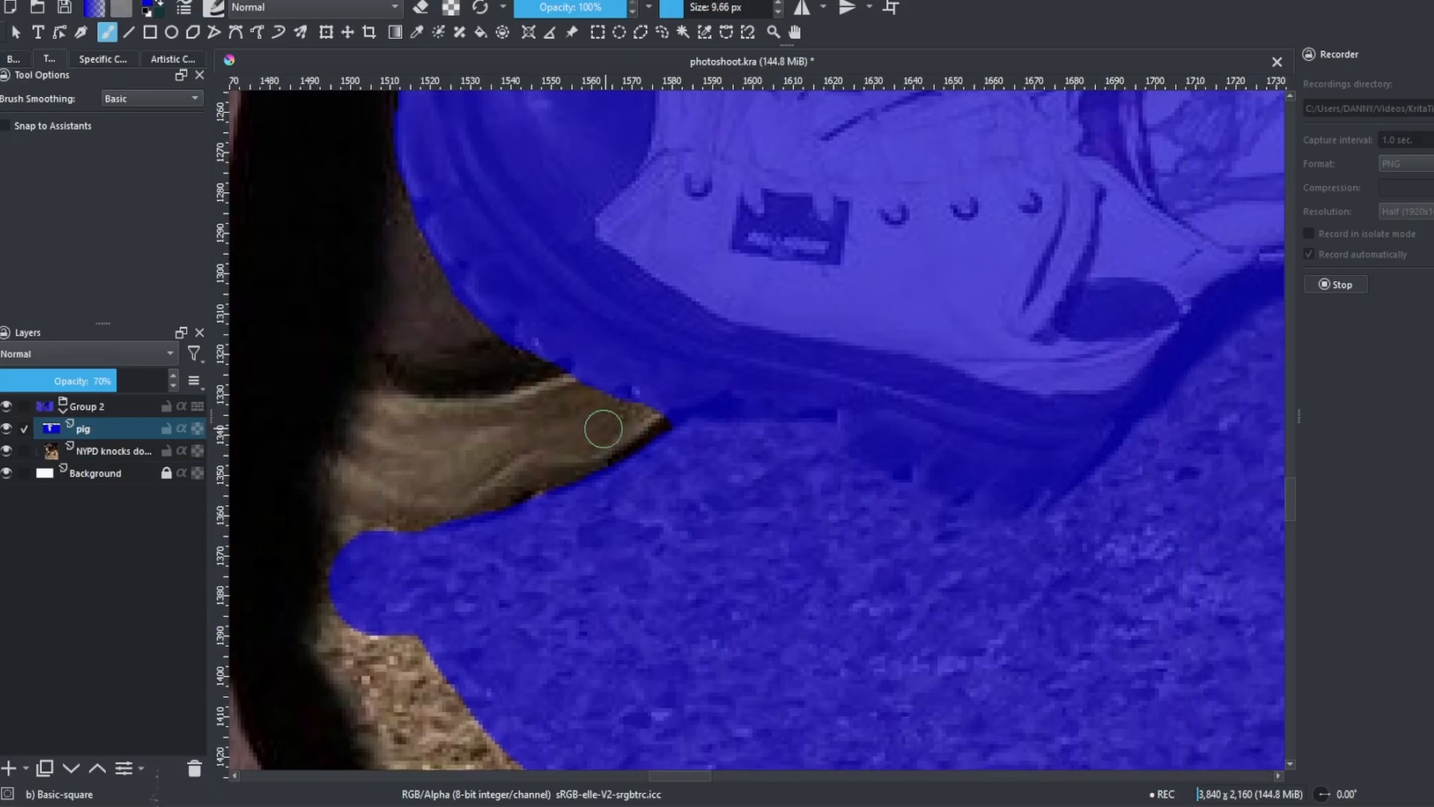
left_click_drag(633, 332, 662, 324)
key("e")
left_click(640, 415)
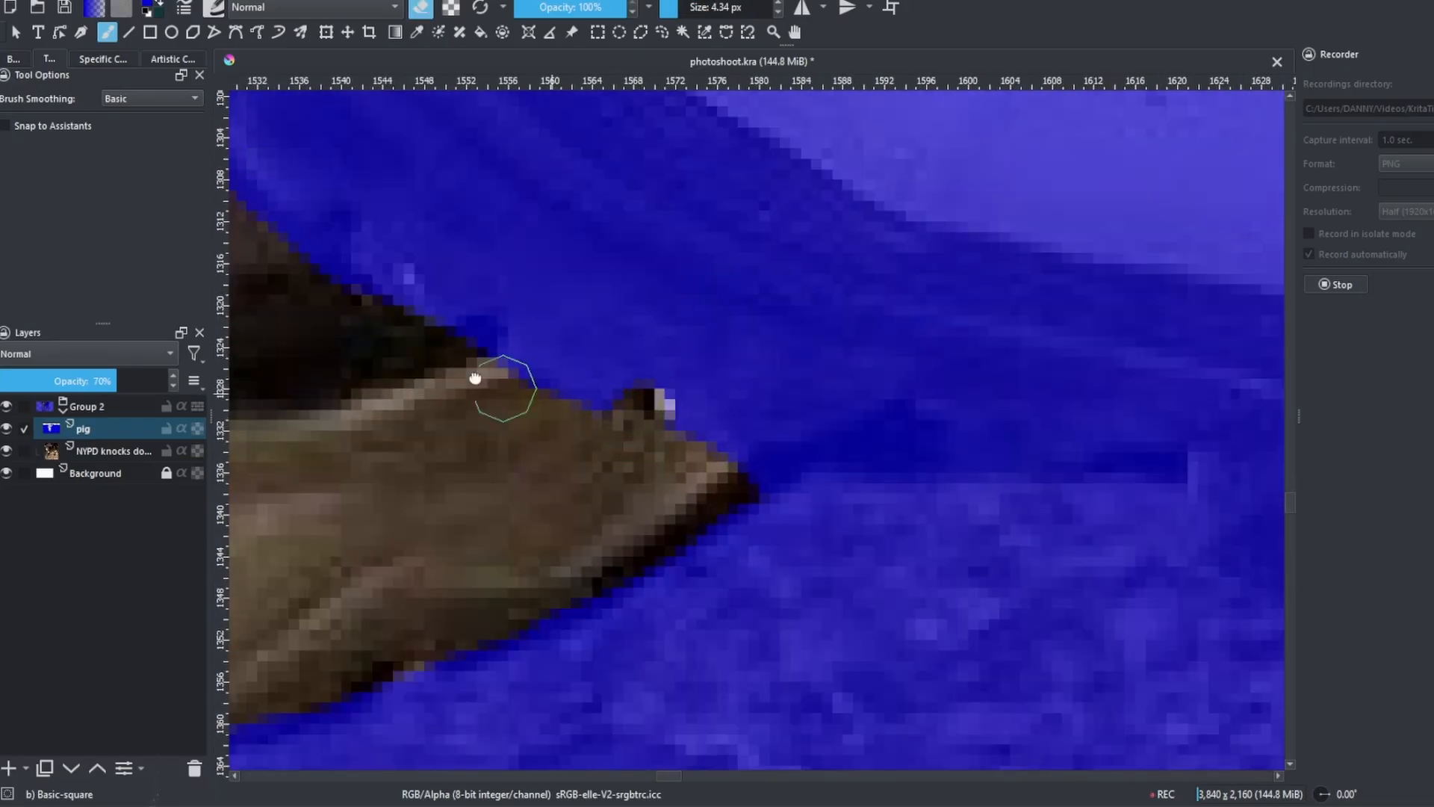
left_click_drag(475, 378, 662, 512)
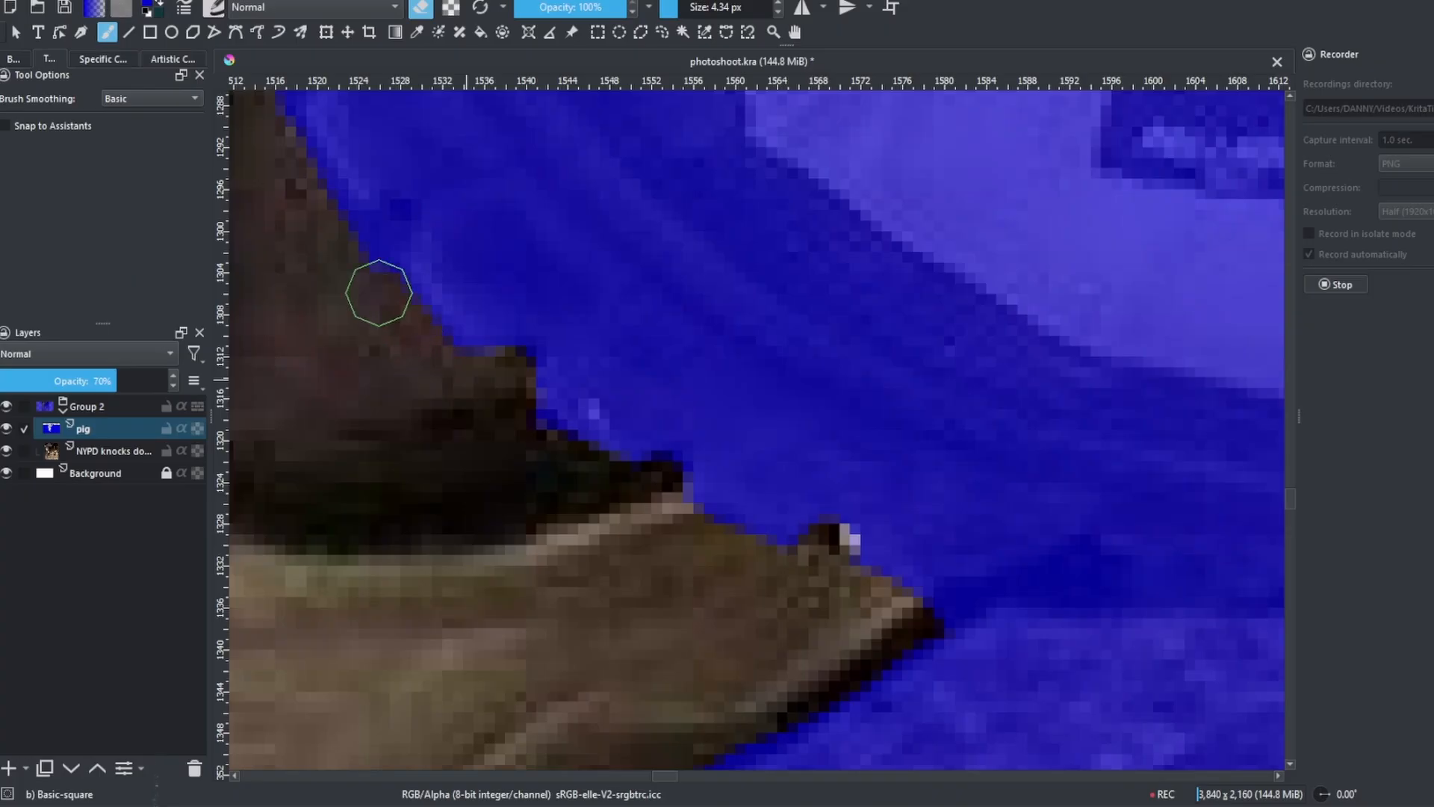
left_click_drag(527, 377, 505, 520)
mouse_move(495, 404)
left_mouse_down()
mouse_move(509, 294)
mouse_move(484, 314)
mouse_move(441, 474)
mouse_move(484, 315)
left_mouse_up()
- Paint blue along the dark front edge of the officer's lower leg and around the toe of the black shoe
left_click_drag(505, 384, 552, 384)
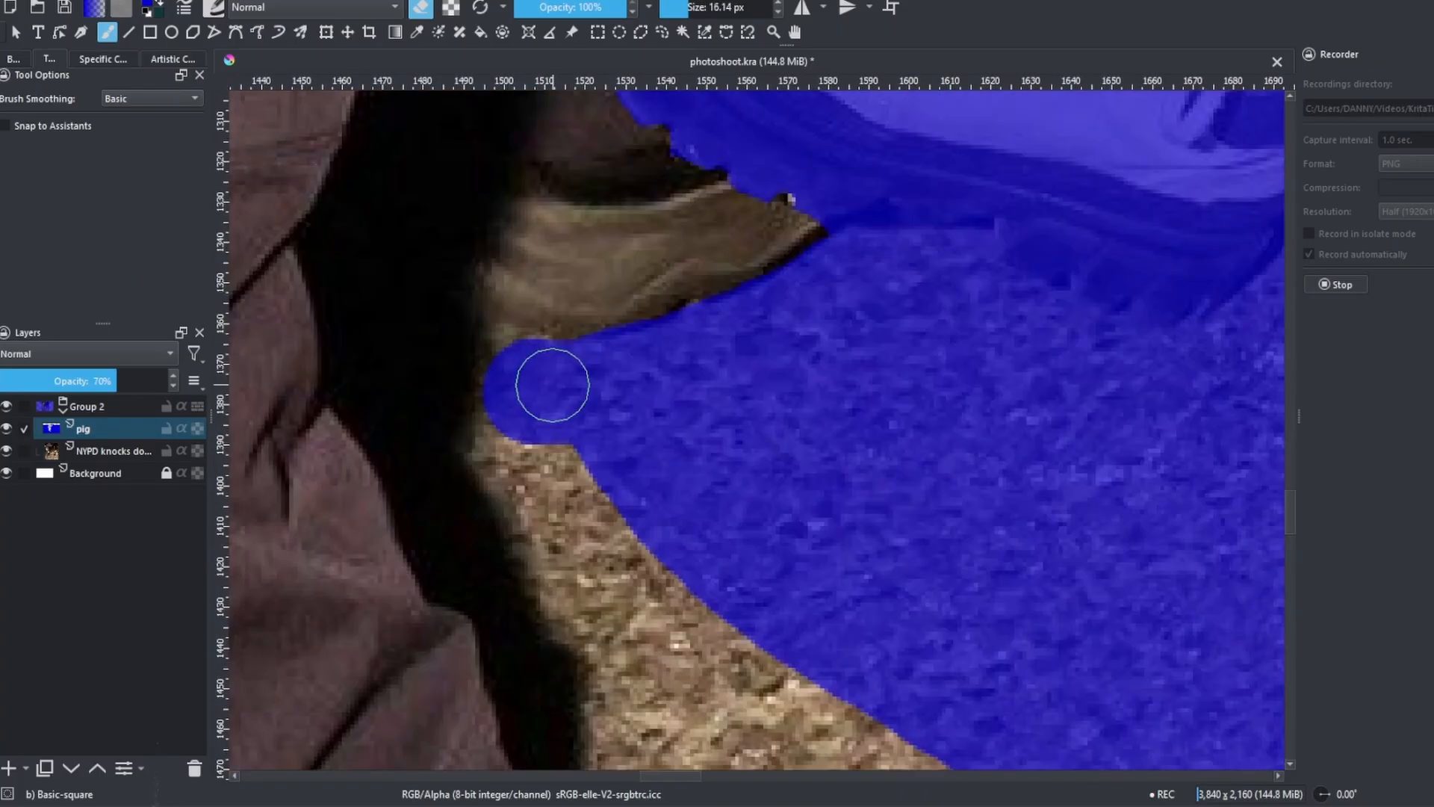
scroll(523, 329, "down", 2)
left_click_drag(522, 331, 537, 330)
mouse_move(521, 331)
left_mouse_down()
mouse_move(573, 436)
mouse_move(597, 551)
left_mouse_up()
mouse_move(597, 551)
left_mouse_down()
mouse_move(541, 337)
mouse_move(637, 358)
mouse_move(712, 348)
mouse_move(635, 303)
left_mouse_up()
key("v")
mouse_move(657, 362)
left_mouse_down()
mouse_move(621, 490)
mouse_move(634, 256)
mouse_move(653, 191)
mouse_move(653, 314)
left_mouse_up()
key("f")
key("b")
- Paint blue down the rear edge of the trousers along the thigh with an 11.23 px brush
scroll(508, 299, "up", 4)
mouse_move(456, 299)
left_mouse_down()
mouse_move(566, 445)
mouse_move(538, 444)
left_mouse_up()
mouse_move(529, 239)
left_mouse_down()
mouse_move(605, 301)
mouse_move(531, 100)
left_mouse_up()
left_click_drag(530, 99, 749, 662)
mouse_move(749, 663)
left_mouse_down()
mouse_move(685, 224)
mouse_move(662, 298)
mouse_move(698, 304)
left_mouse_up()
left_click_drag(691, 281, 678, 157)
left_click_drag(687, 200, 680, 260)
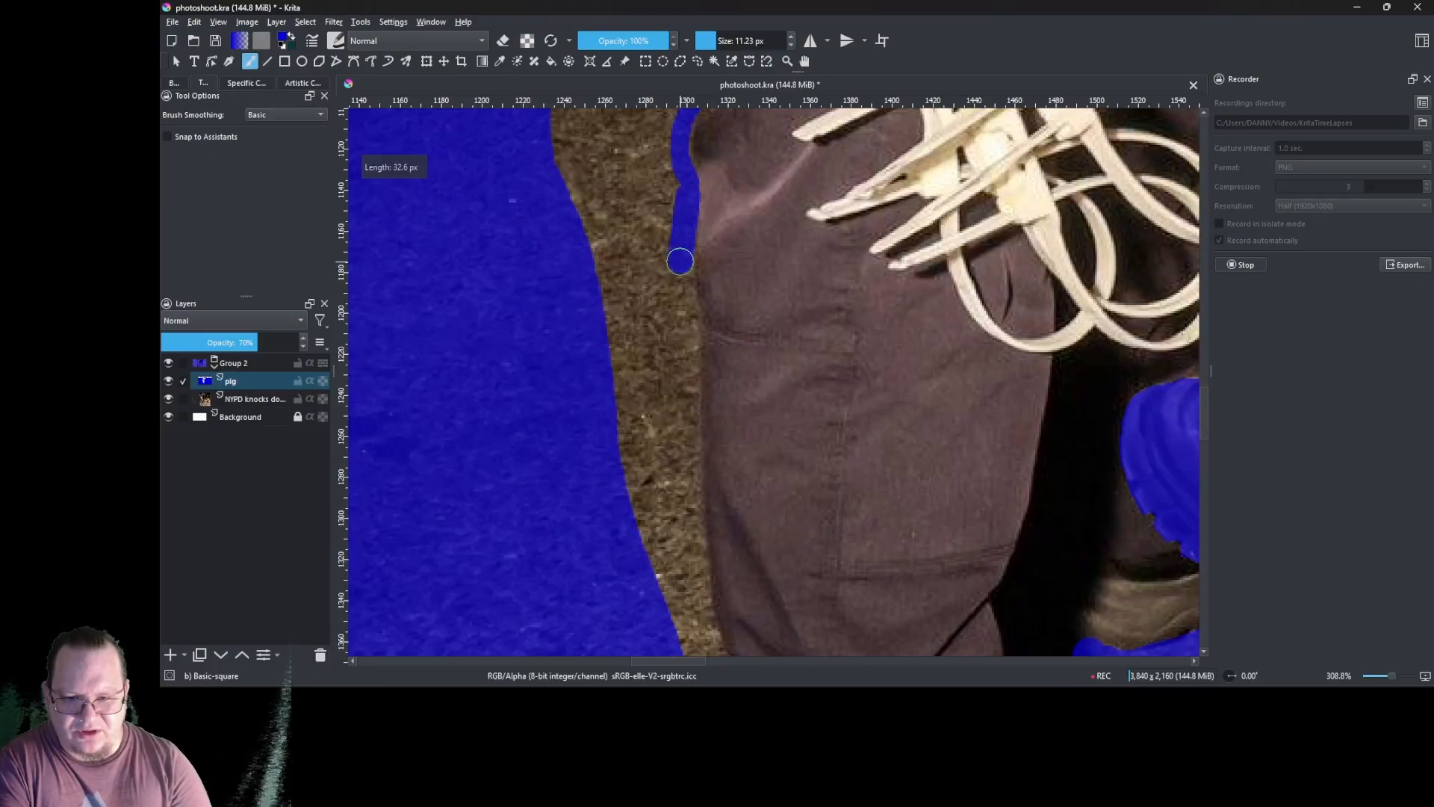
- Continue the blue outline down the rear edge of the trousers past the knee to the lower leg
left_click_drag(689, 319, 689, 332)
left_click_drag(683, 284, 682, 166)
mouse_move(688, 217)
left_mouse_down()
mouse_move(688, 319)
mouse_move(676, 174)
left_mouse_up()
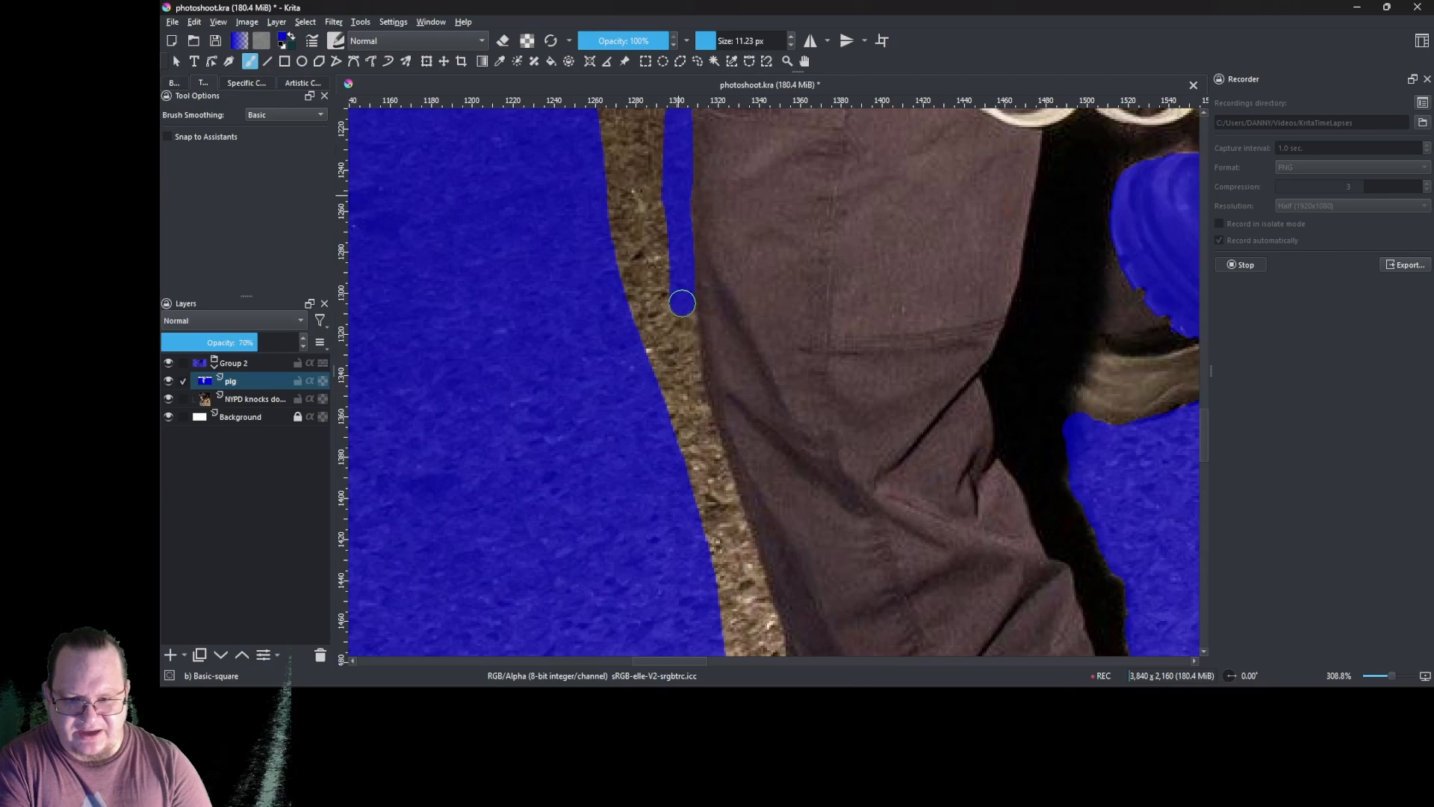
mouse_move(682, 381)
left_mouse_down()
mouse_move(662, 231)
mouse_move(713, 383)
left_mouse_up()
left_click_drag(688, 310, 660, 179)
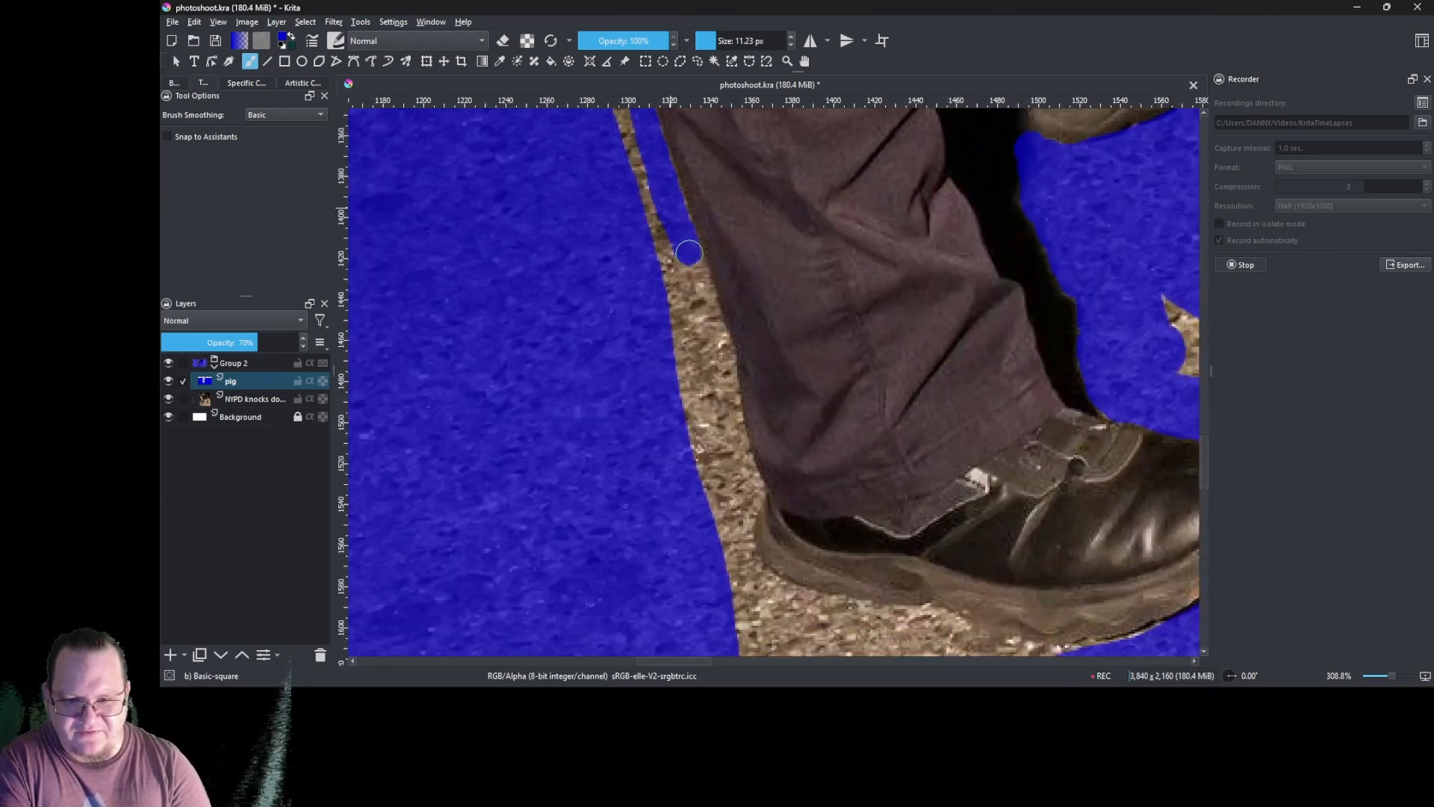
- Paint blue around the trouser hem and heel and along the black shoe's sole to meet the toe outline
left_click_drag(710, 341, 677, 229)
left_click_drag(682, 235, 697, 262)
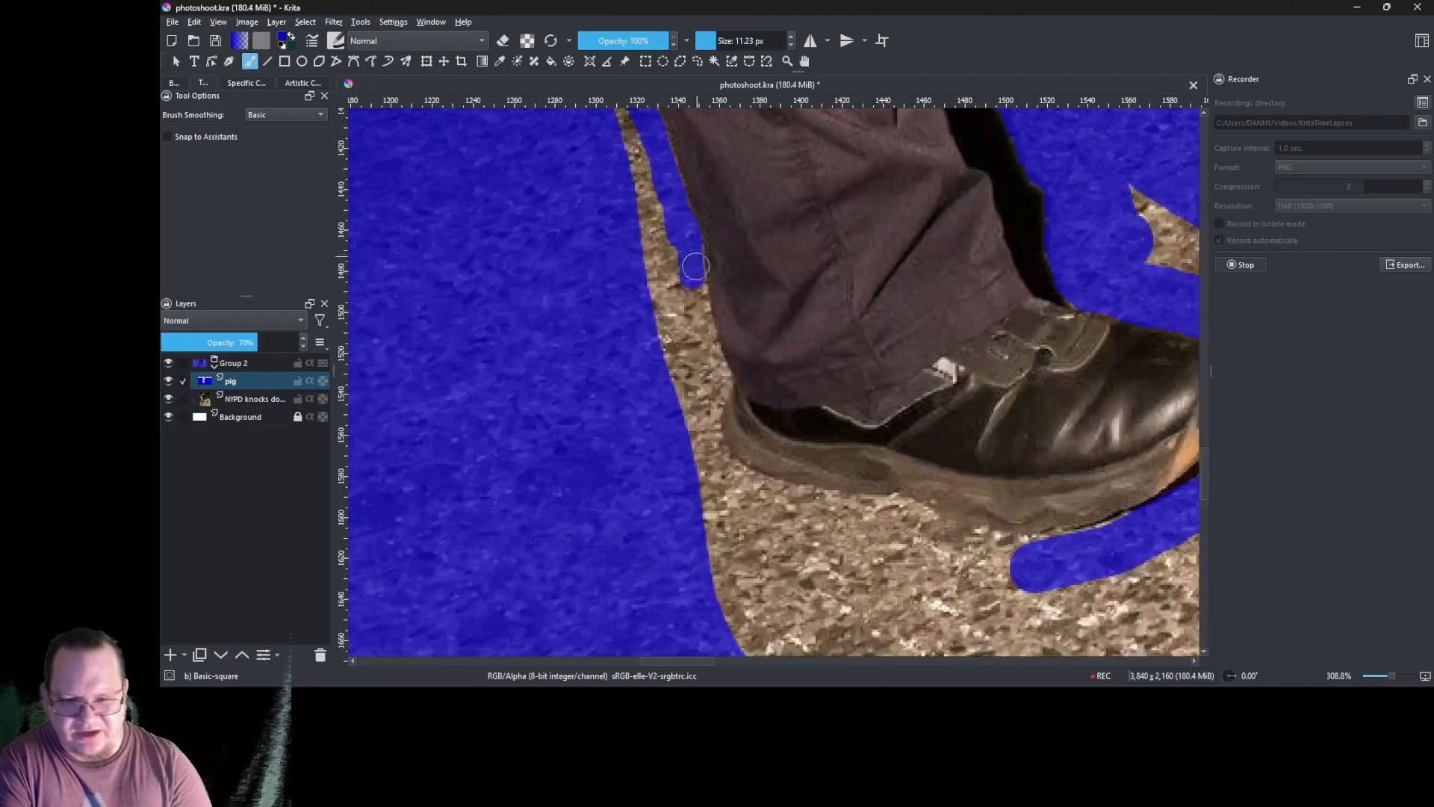
left_click_drag(711, 361, 674, 274)
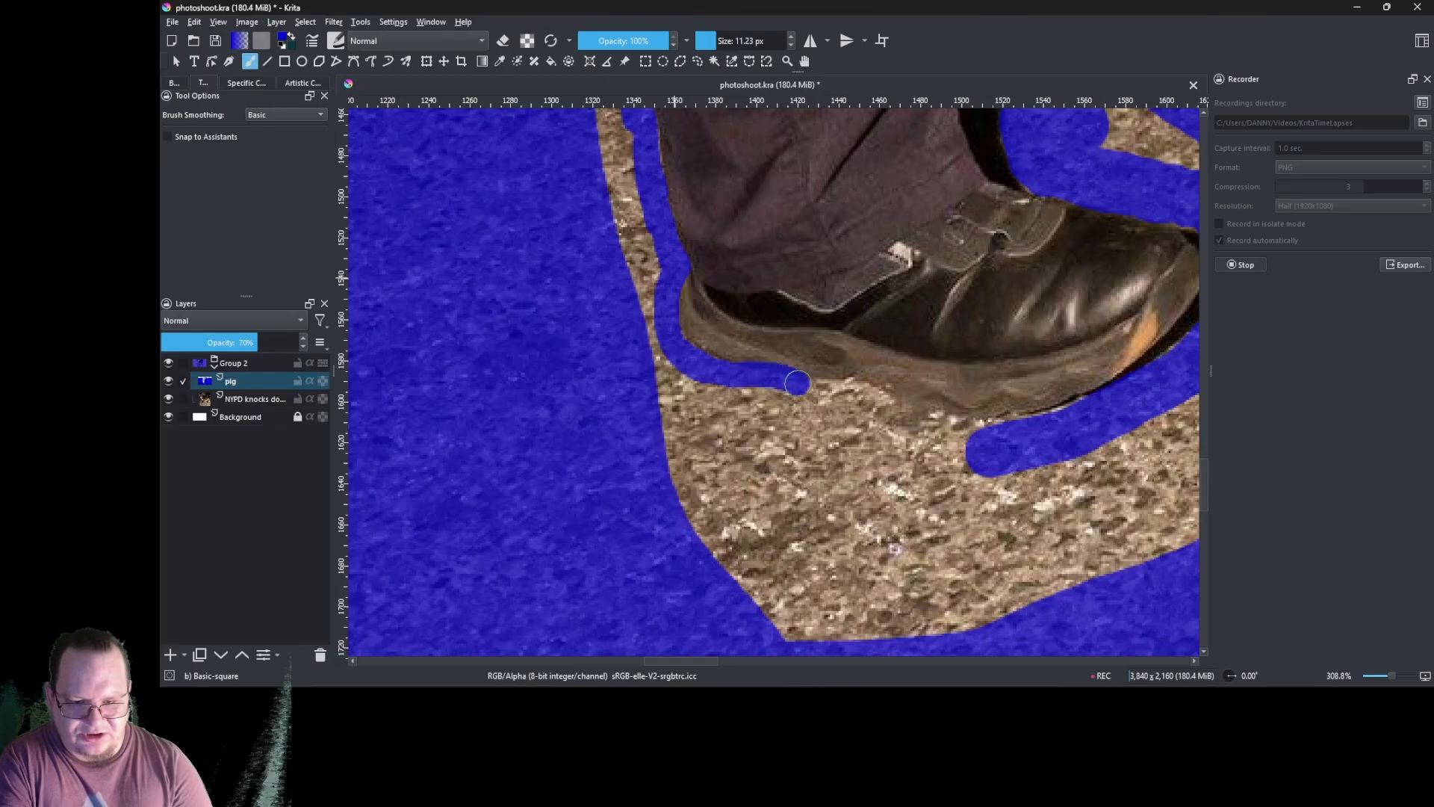
mouse_move(822, 366)
left_mouse_down()
mouse_move(723, 335)
mouse_move(906, 376)
left_mouse_up()
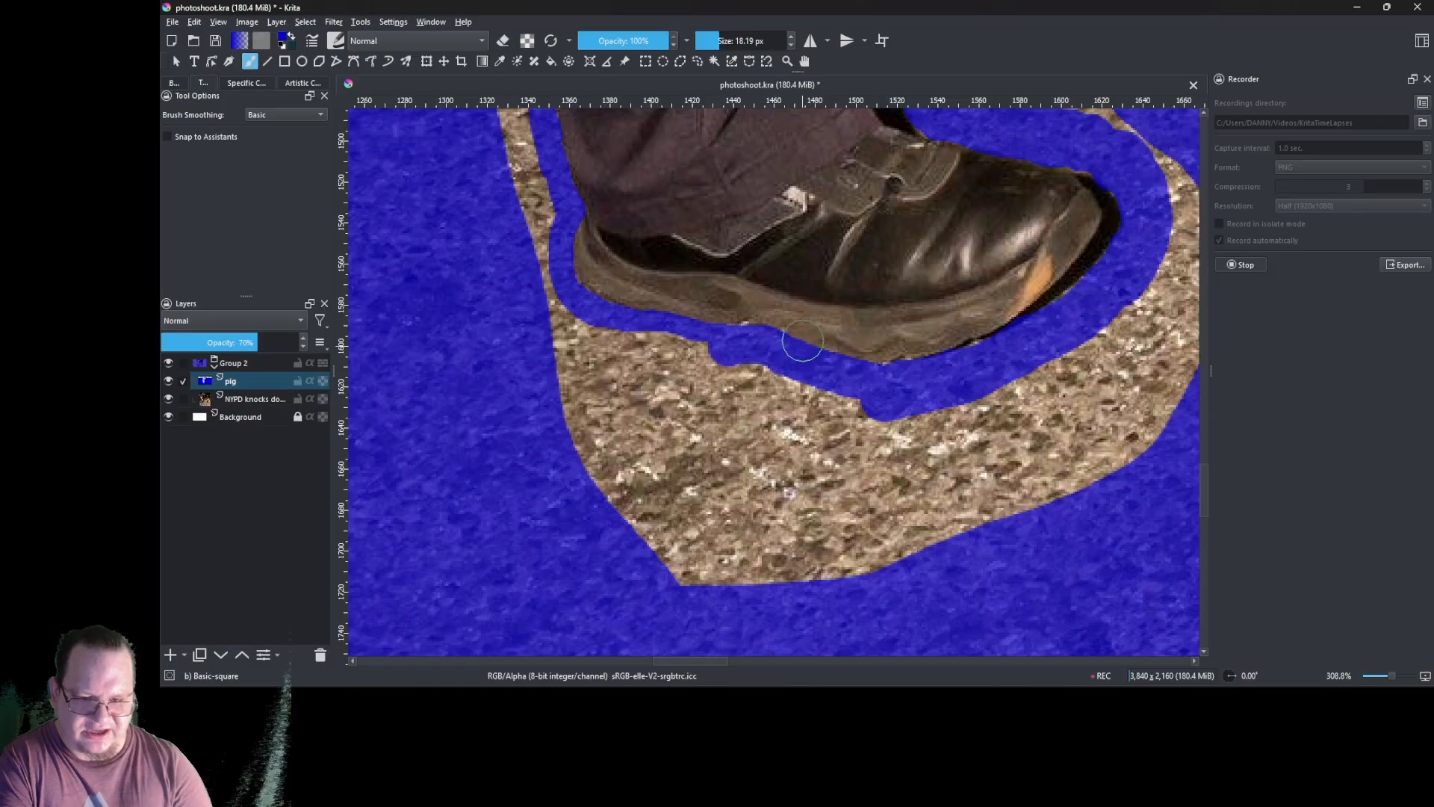
- Fill the remaining uncovered ground behind the officer's legs with blue
scroll(709, 290, "down", 3)
left_click_drag(708, 224, 773, 631)
scroll(635, 313, "up", 2)
key("f")
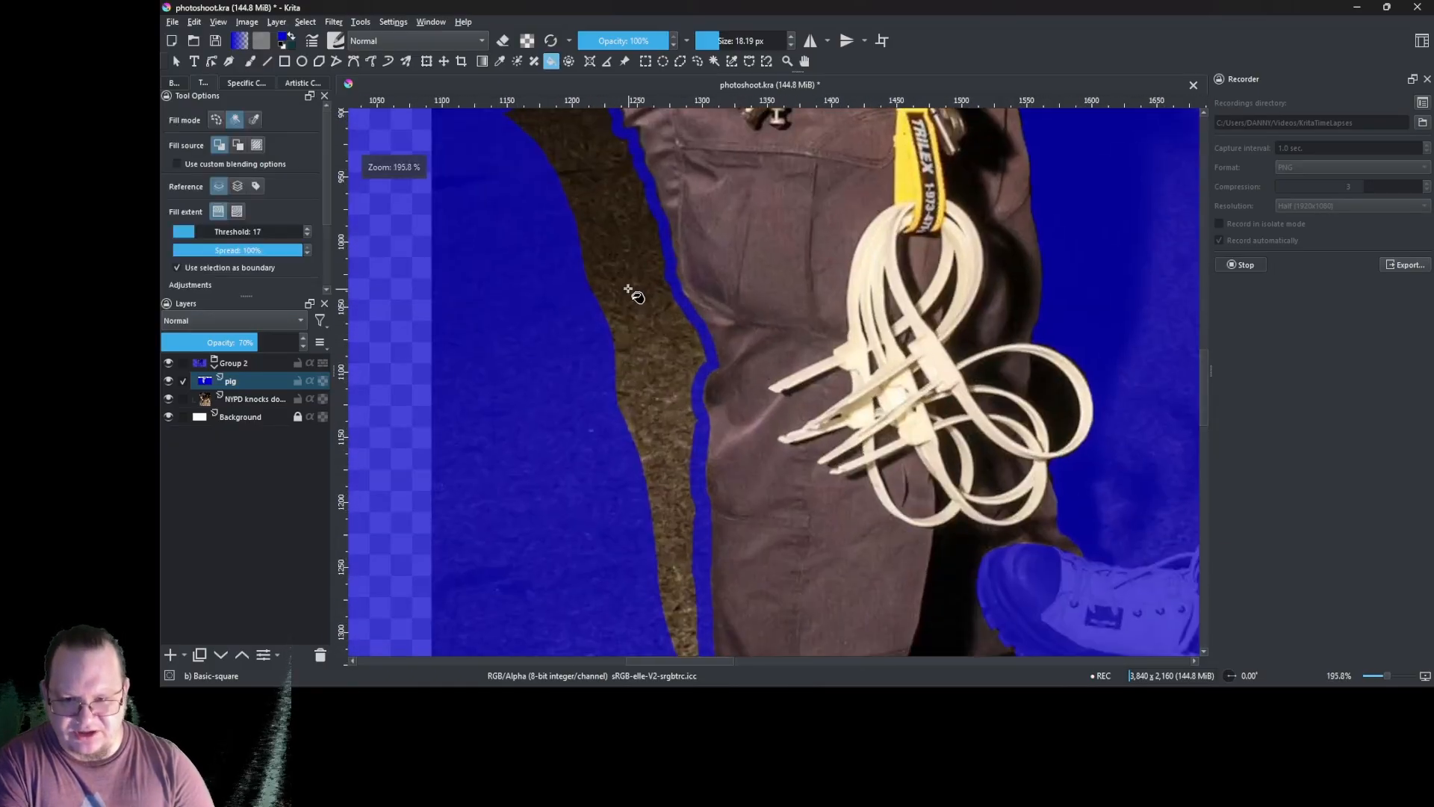
left_click(634, 299)
scroll(657, 299, "down", 3)
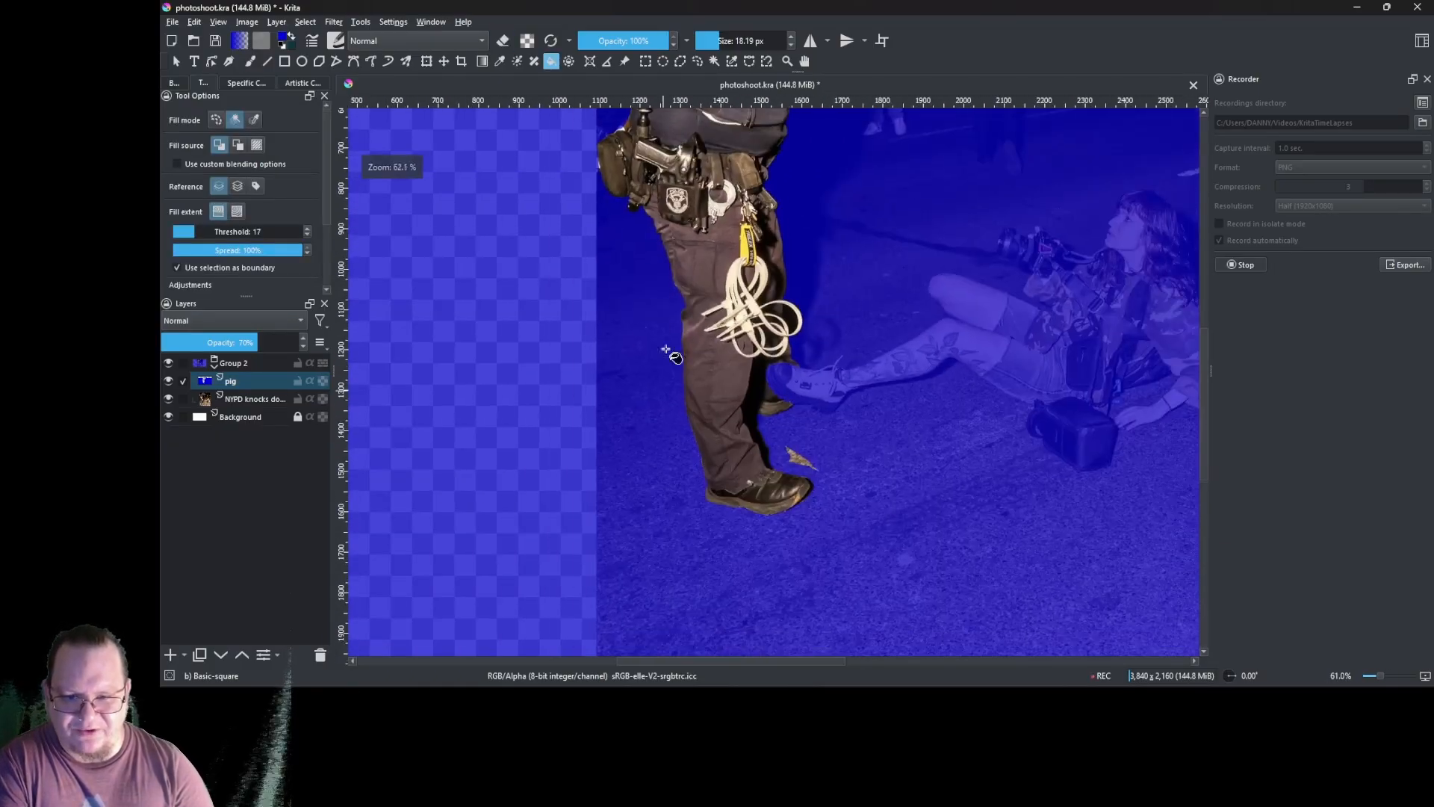
- Paint over the exposed leaf on the ground in front of the black shoe
scroll(649, 303, "up", 4)
key("b")
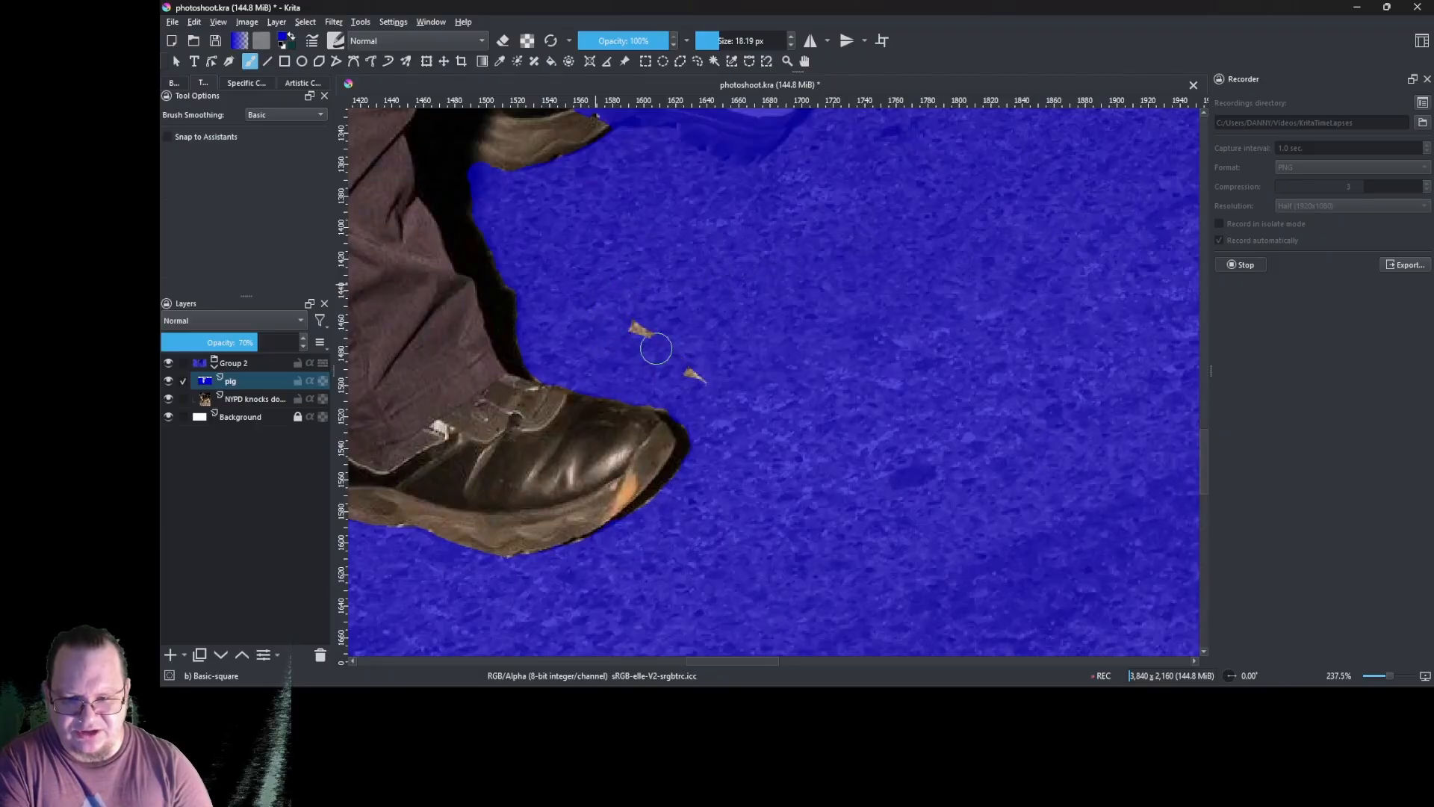
scroll(683, 366, "down", 8)
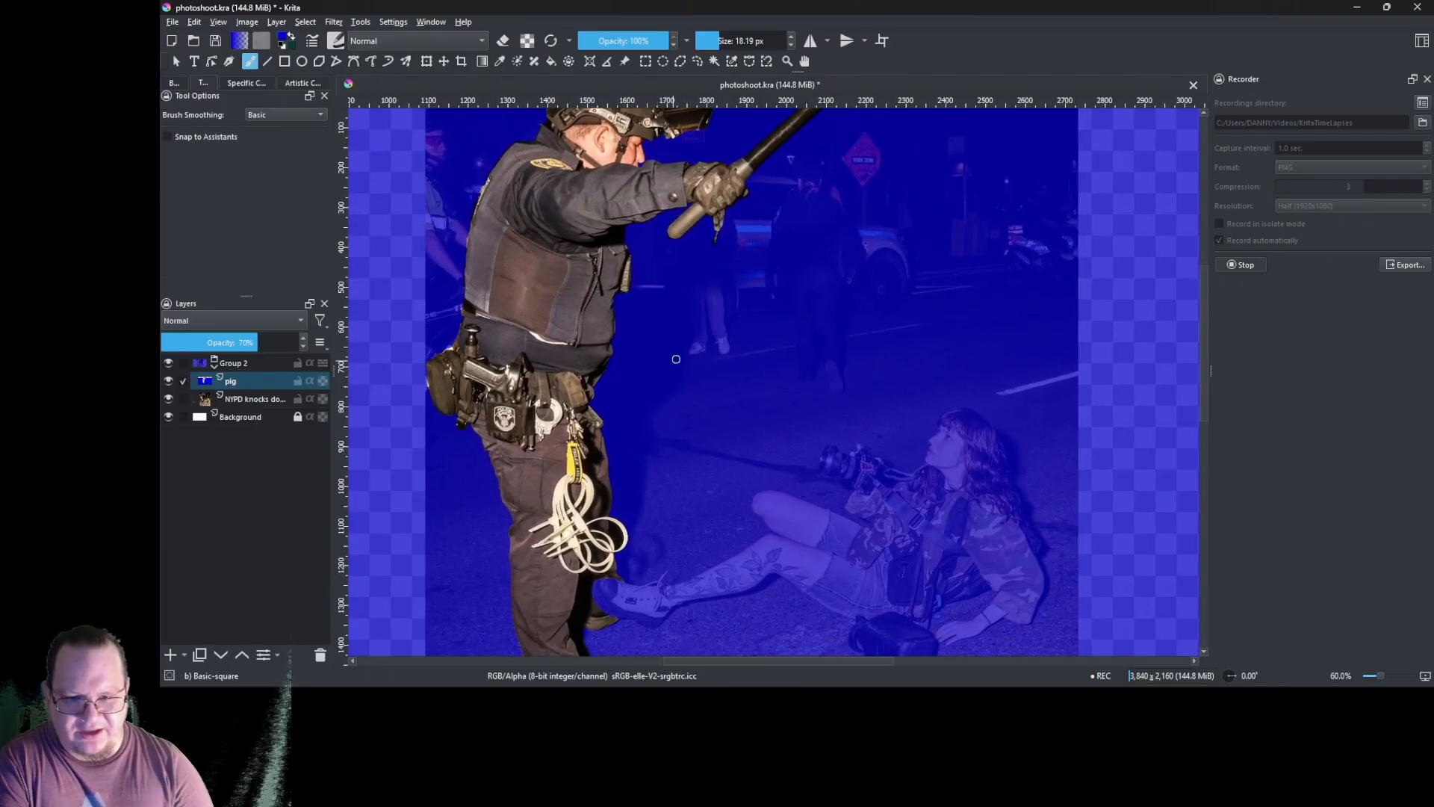
- Set the blue mask layer's opacity to 100% and examine its edge around the vest and belt pouch
scroll(729, 363, "up", 10)
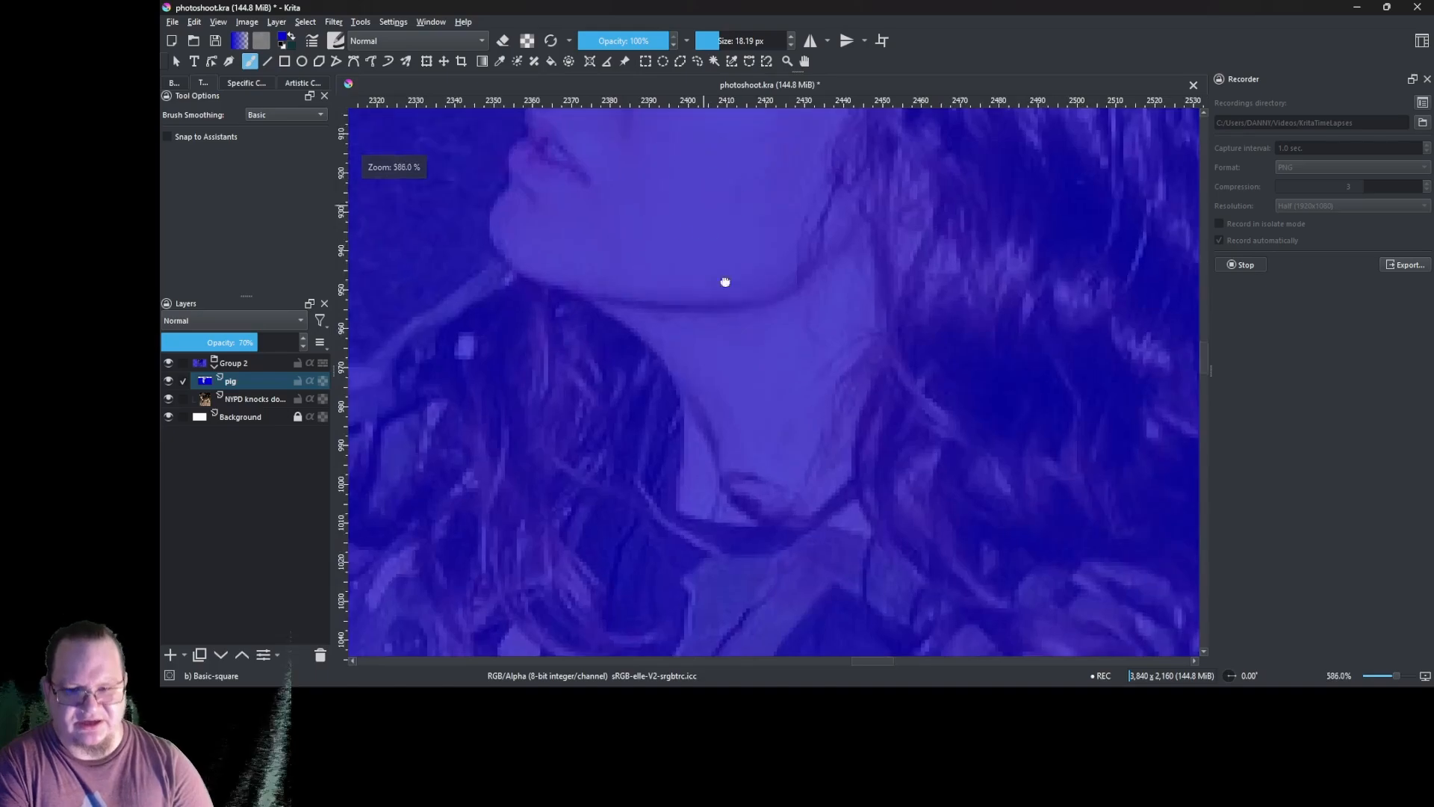
left_click_drag(668, 309, 660, 511)
left_click_drag(612, 329, 738, 297)
left_click_drag(629, 313, 730, 397)
left_click_drag(247, 344, 341, 348)
scroll(729, 339, "up", 6)
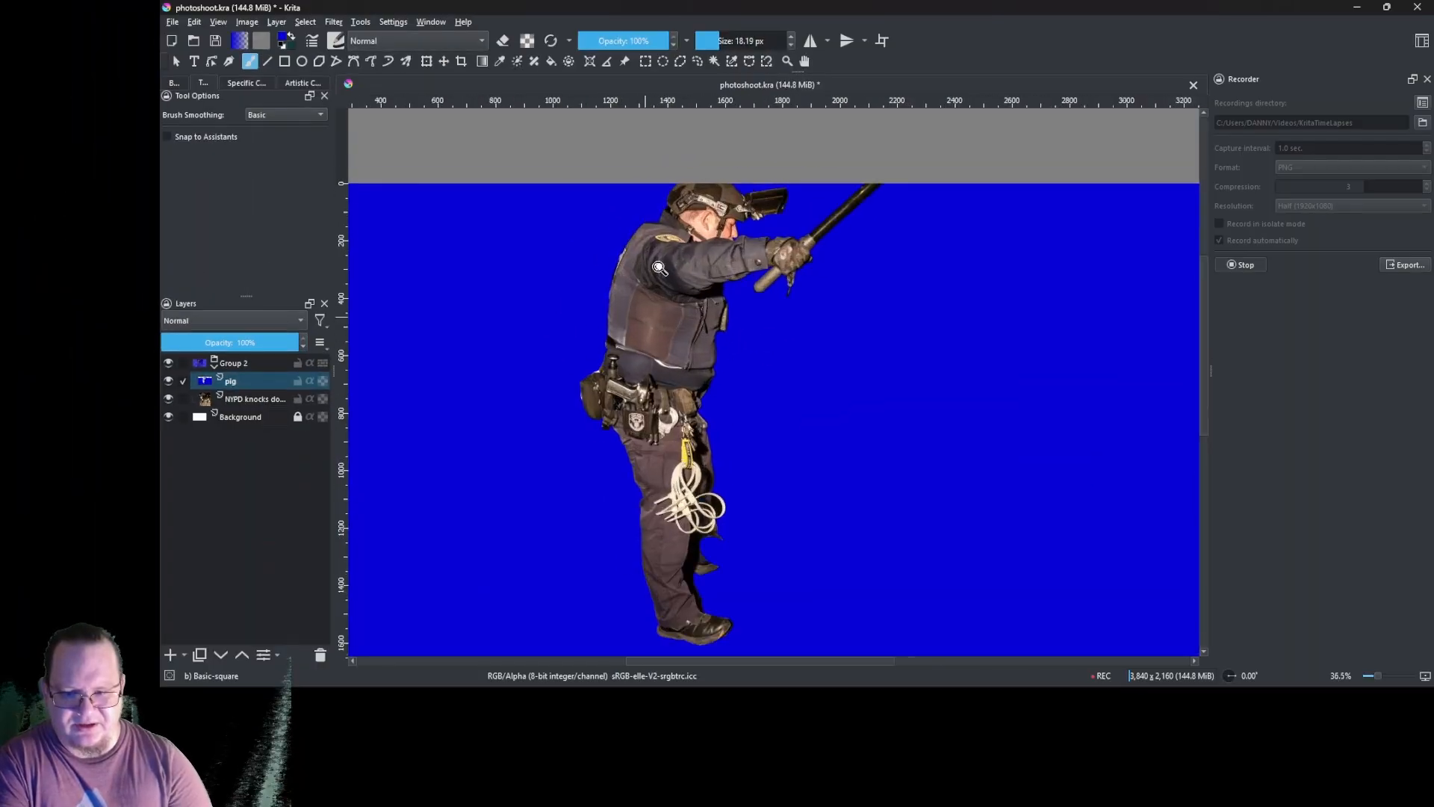
left_click_drag(642, 252, 650, 212)
left_click_drag(567, 393, 572, 328)
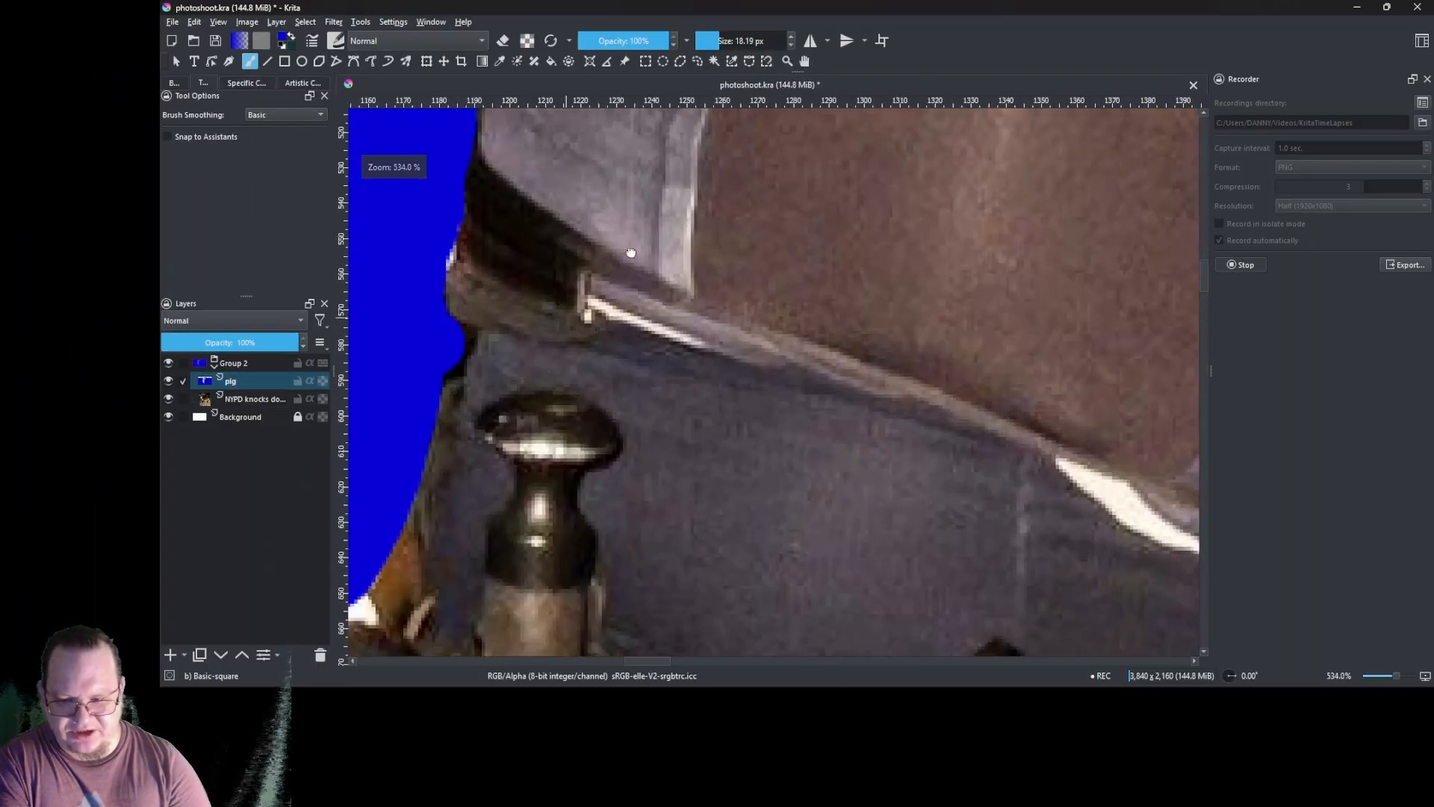
left_click_drag(404, 503, 594, 283)
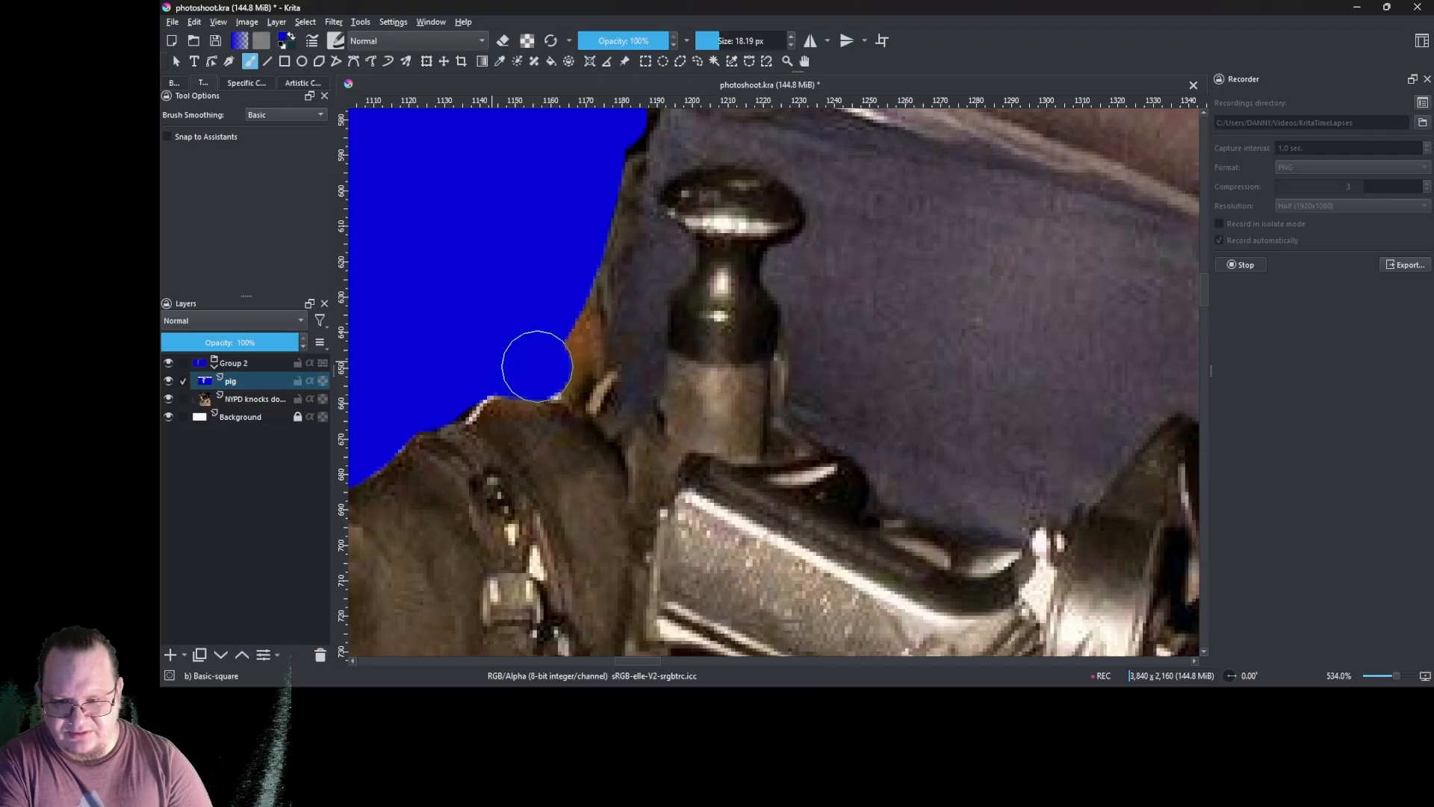
left_click_drag(556, 345, 569, 429)
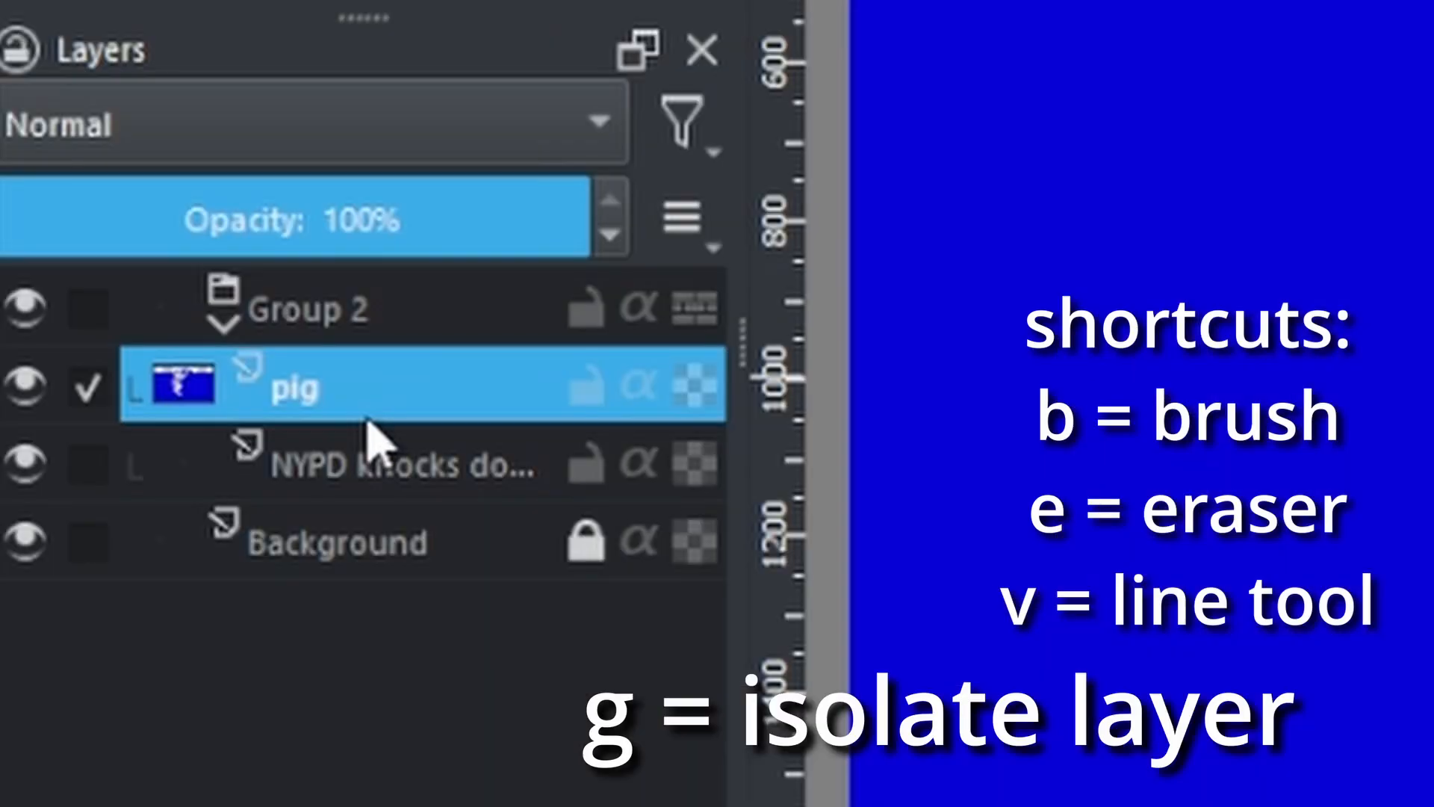
- Compare the blue mask layer and the photo layer by selecting each and toggling layer isolation
left_click(249, 399)
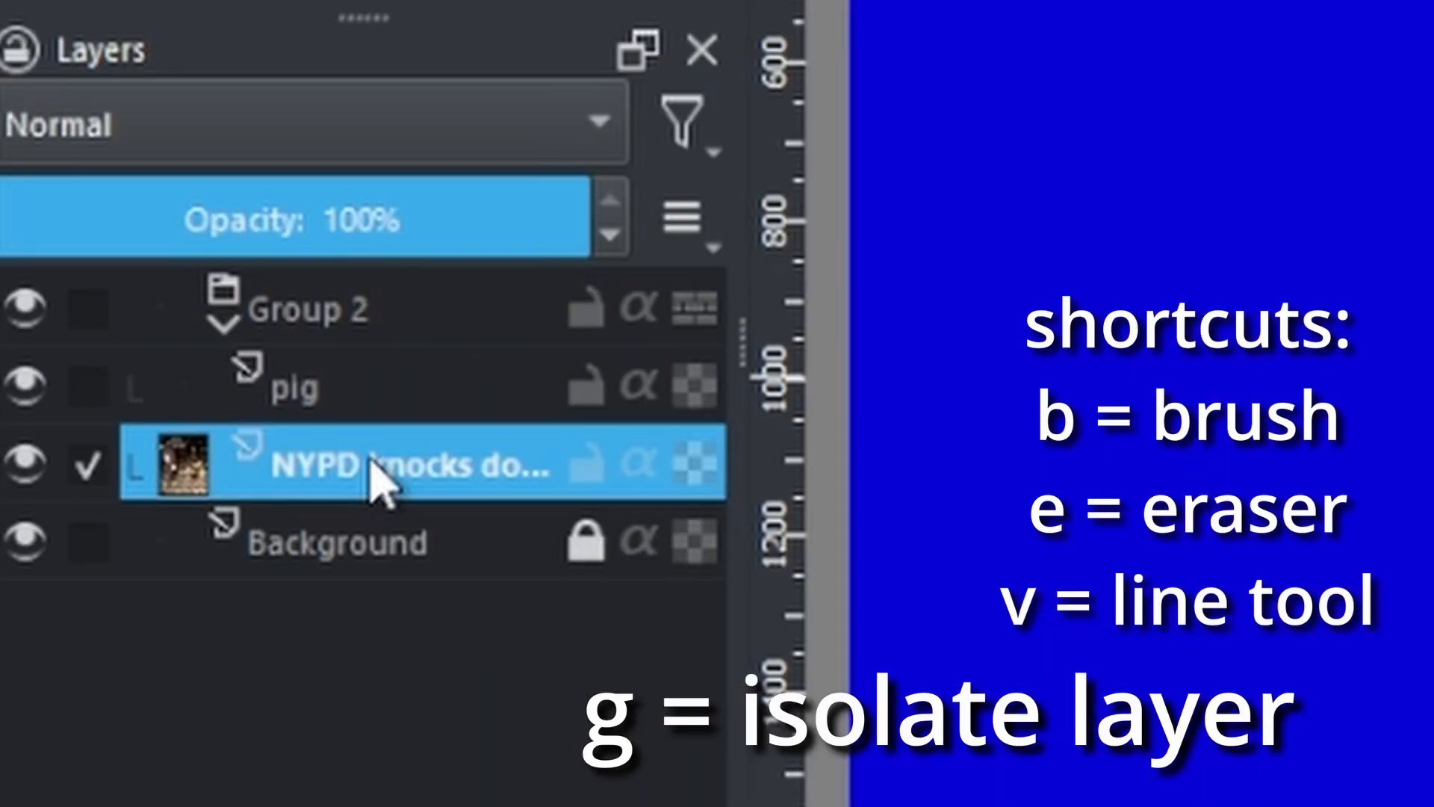
left_click(448, 405)
left_click(383, 447)
left_click(384, 412)
key("g")
key("g")
key("g")
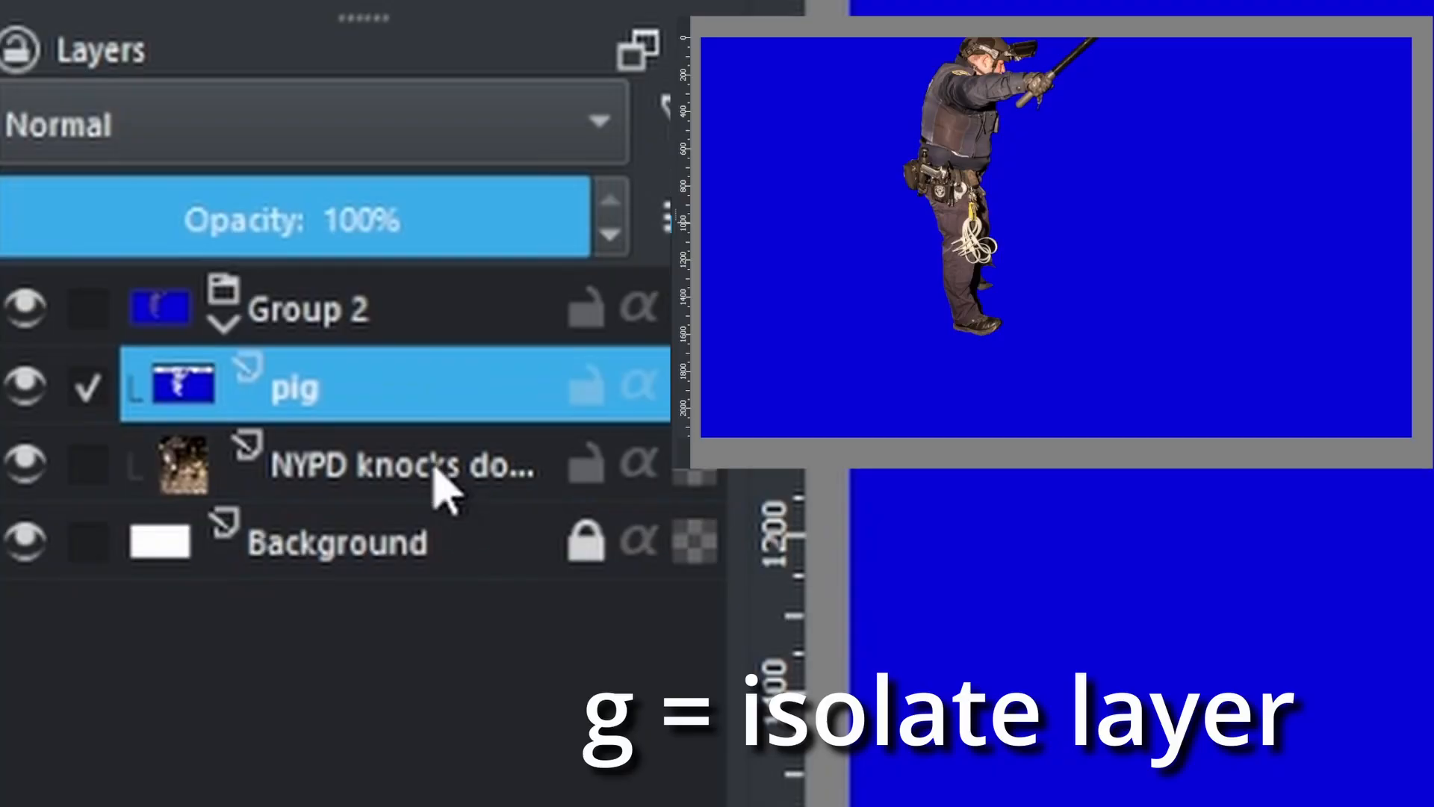
left_click(451, 466)
key("g")
left_click(384, 388)
left_click(341, 469)
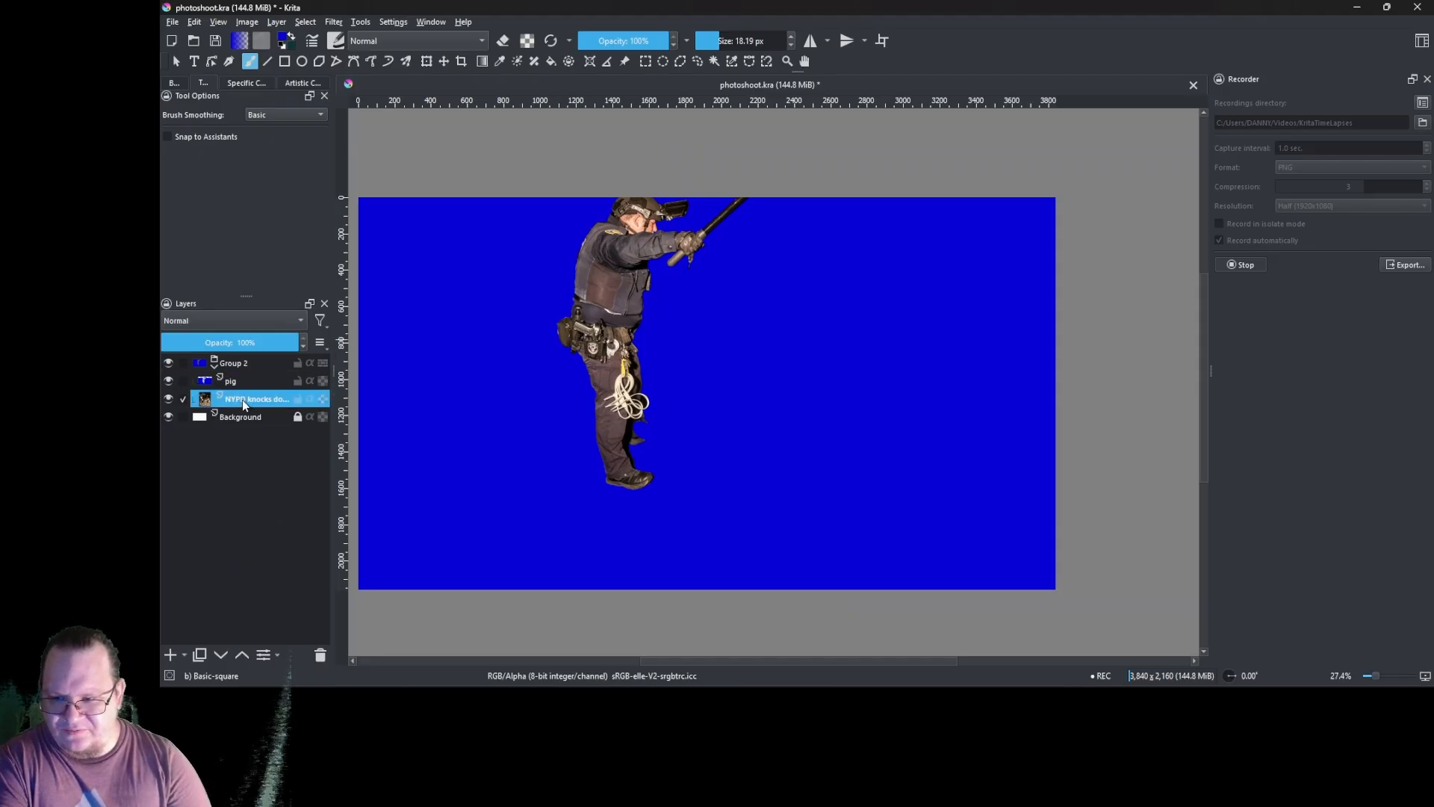
- Set the blue mask layer's blending mode to Erase and collapse Group 2
left_click(351, 388)
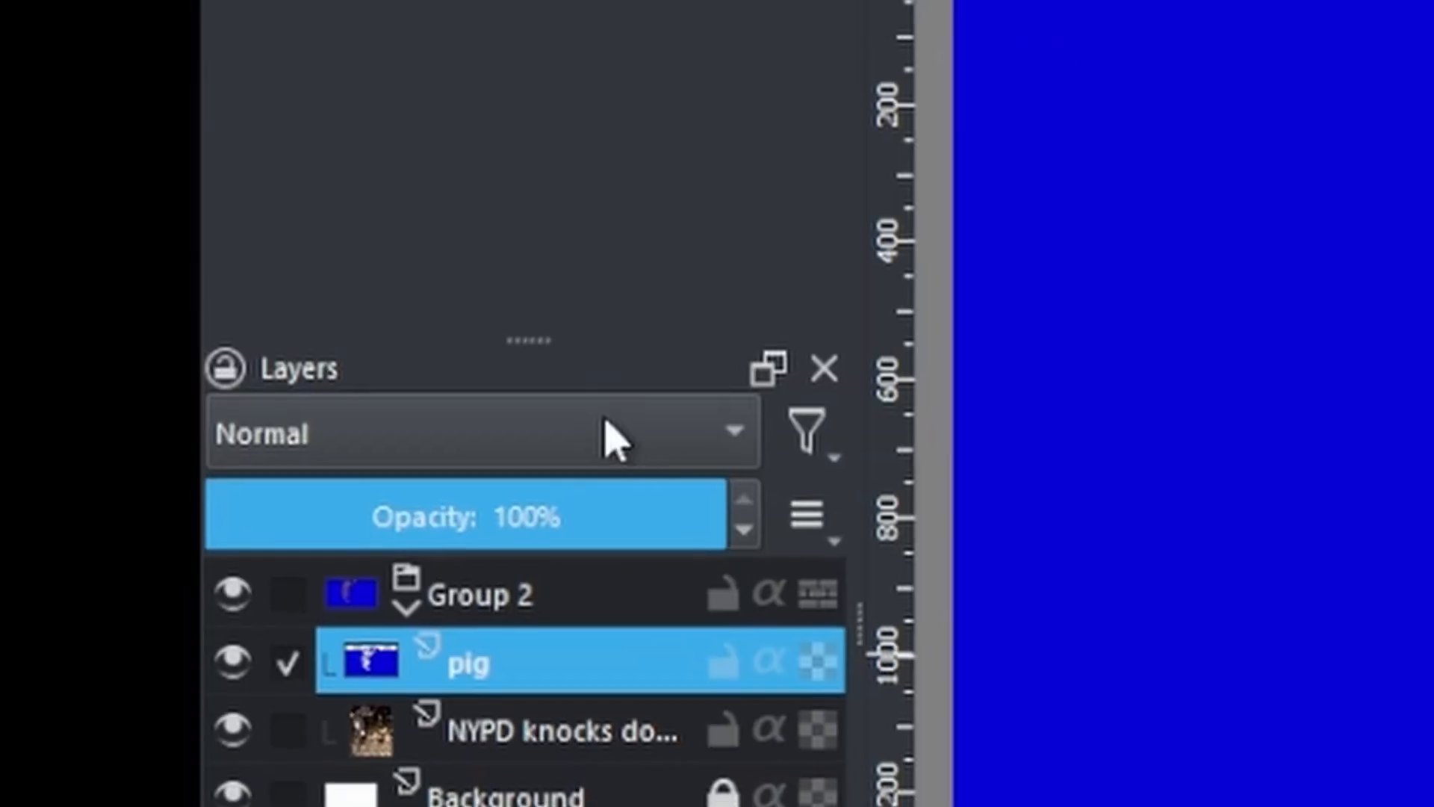
left_click(459, 112)
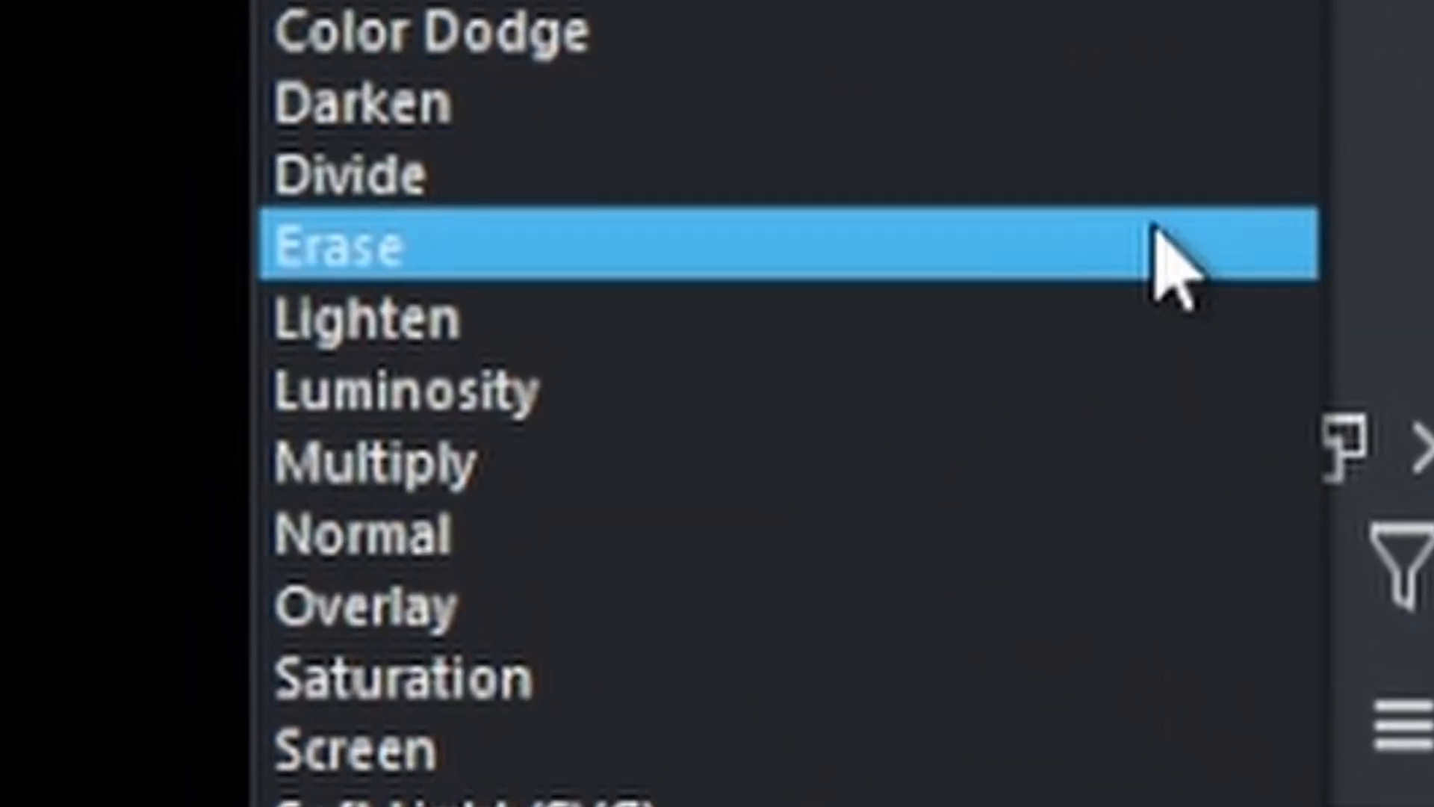
left_click(963, 252)
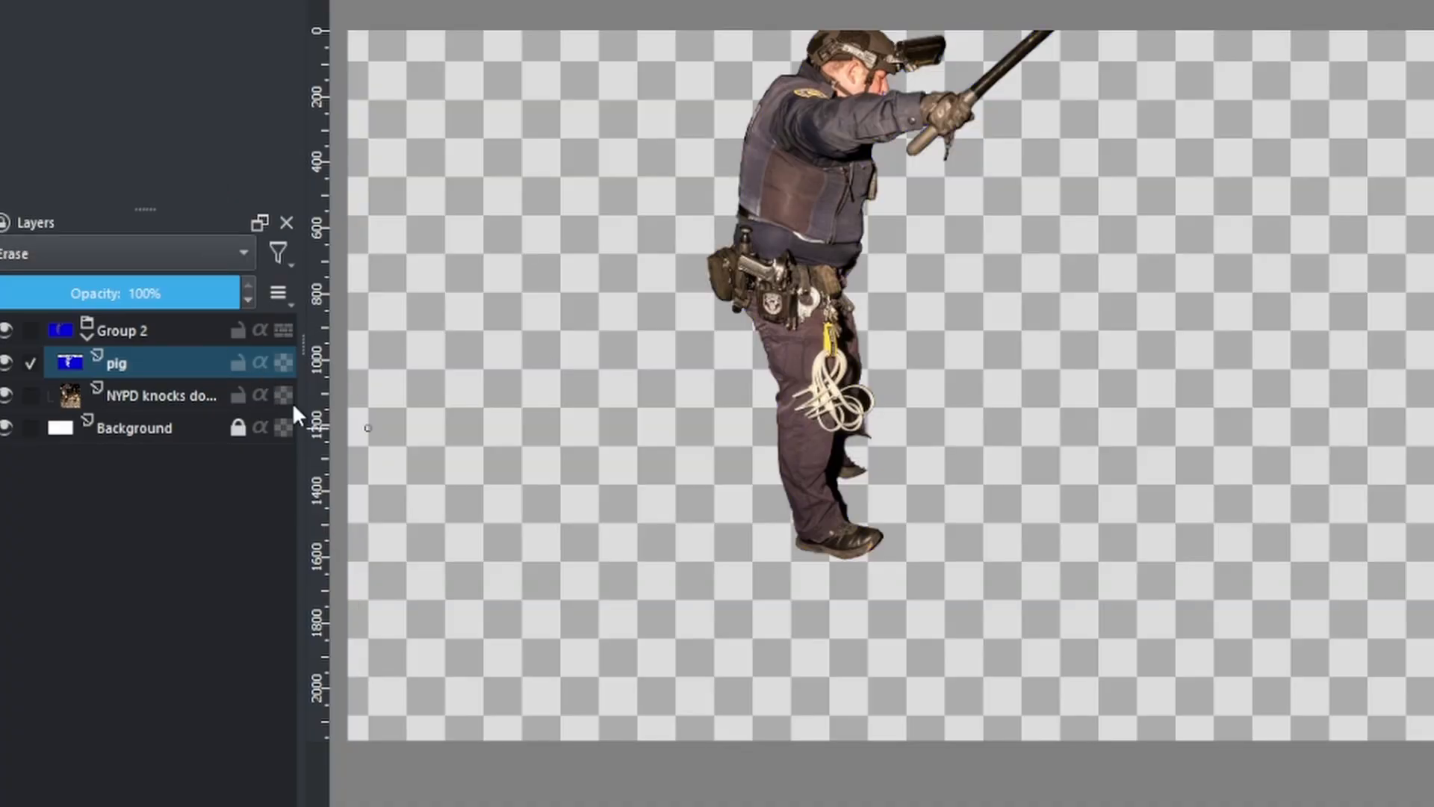
left_click(88, 334)
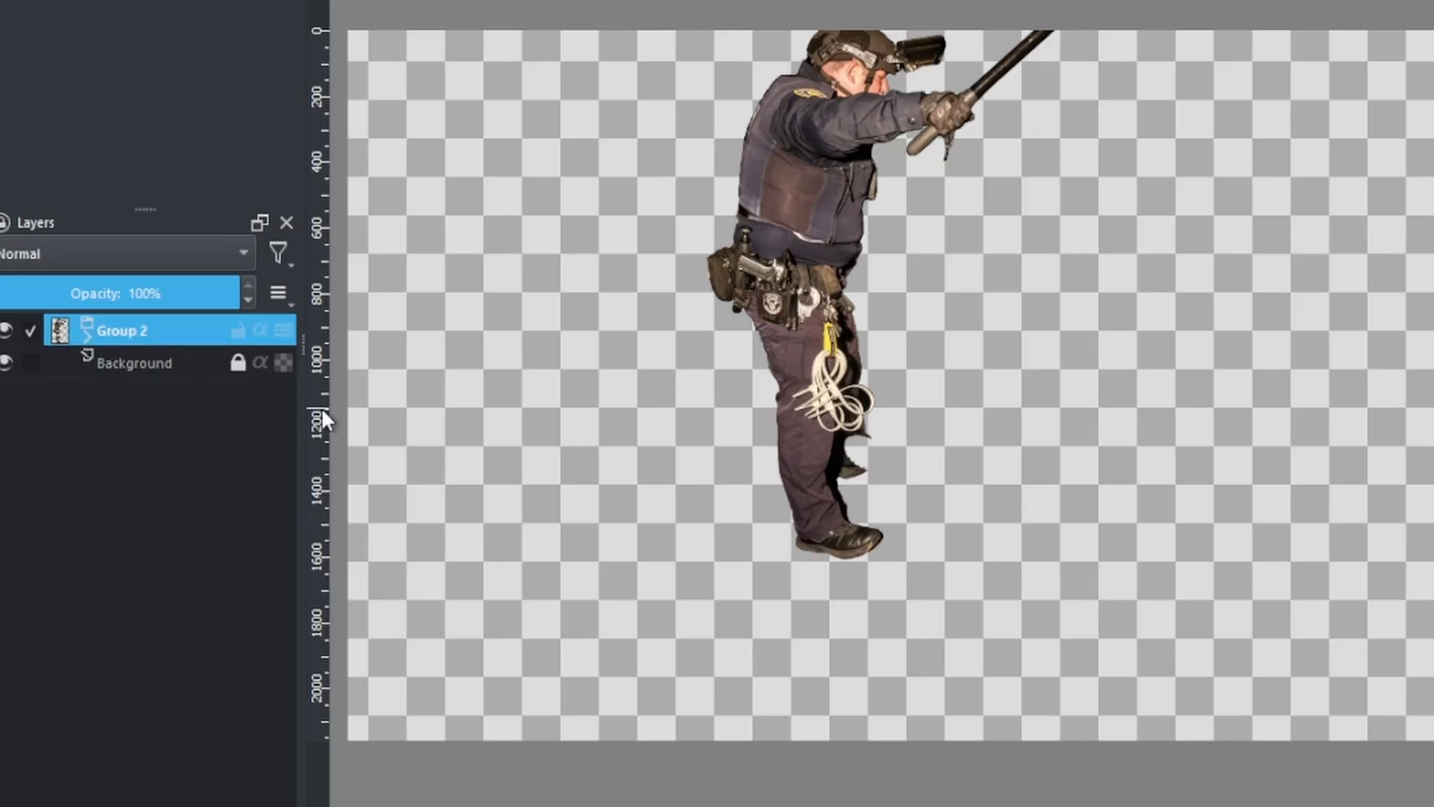
- Duplicate Group 2 and merge the copy into a single layer
left_click(88, 335)
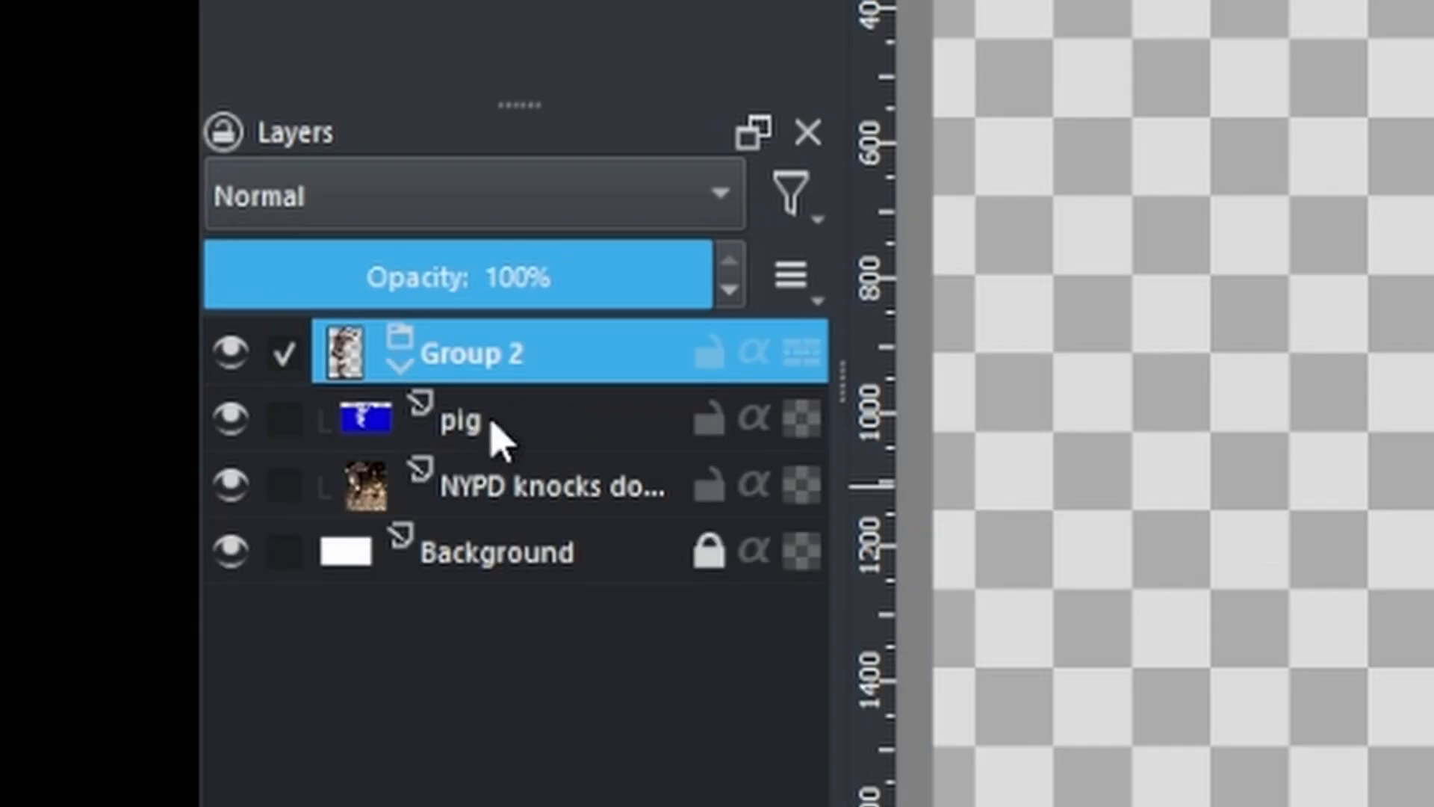
left_click(523, 521)
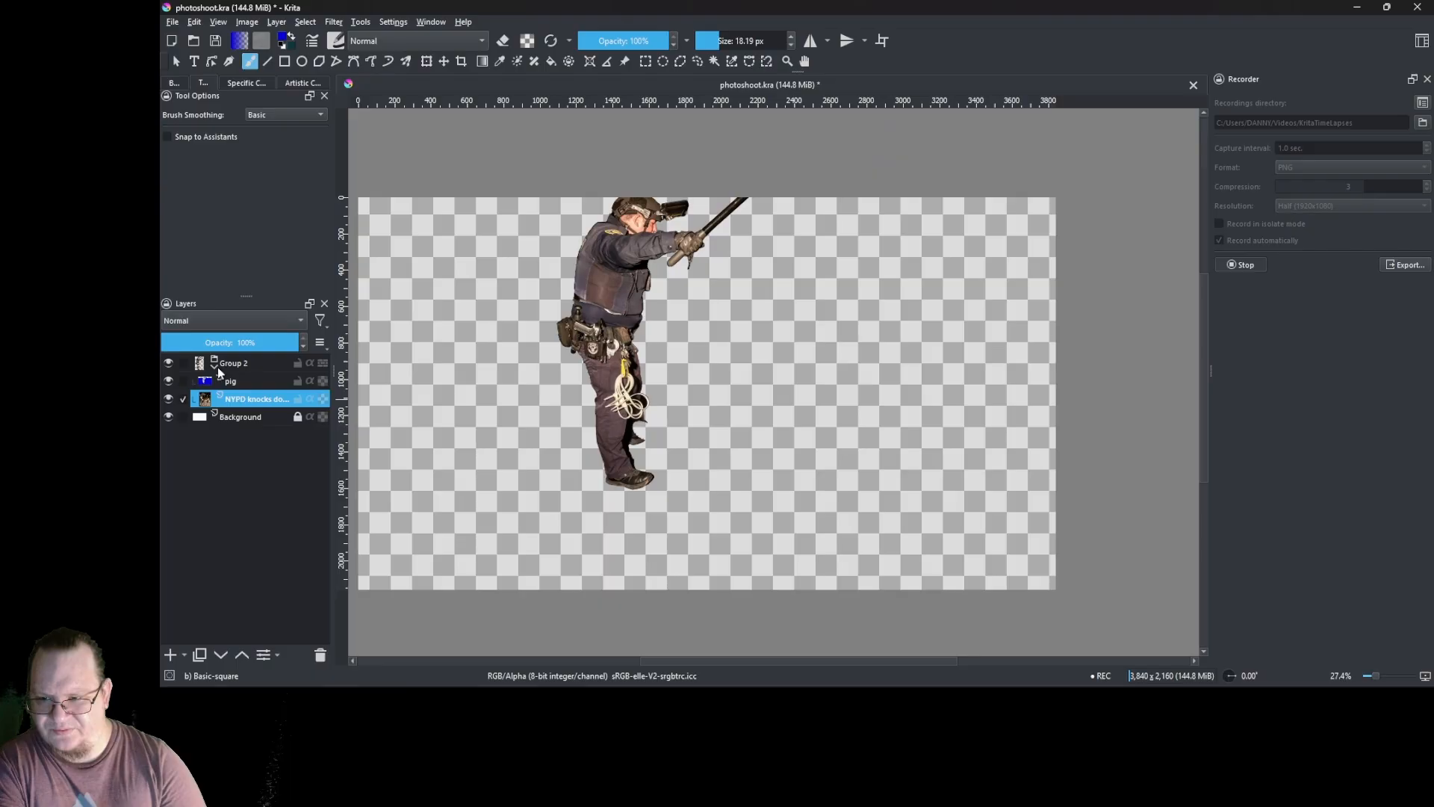
left_click(415, 363)
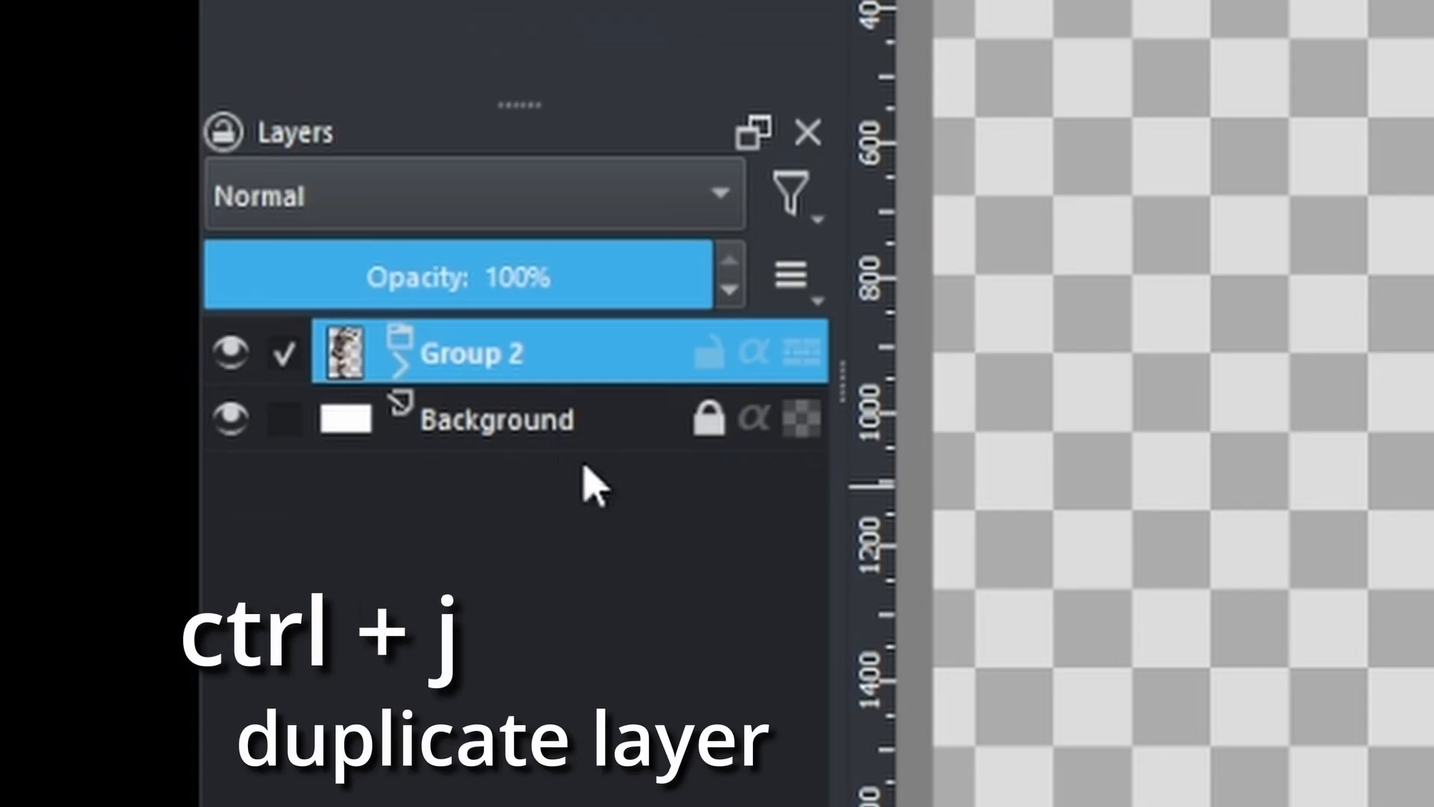
key("ctrl+j")
left_click(214, 366)
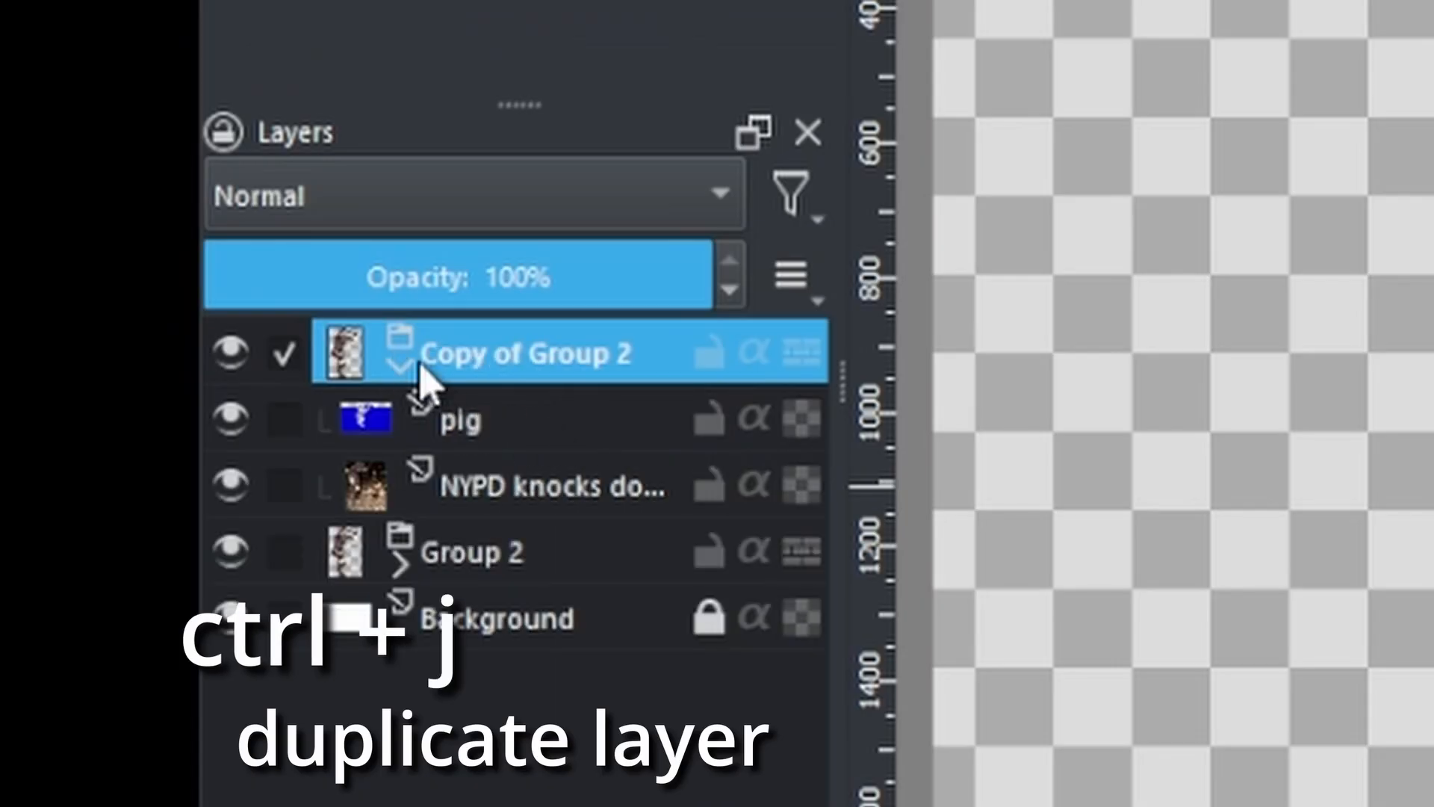
left_click(403, 366)
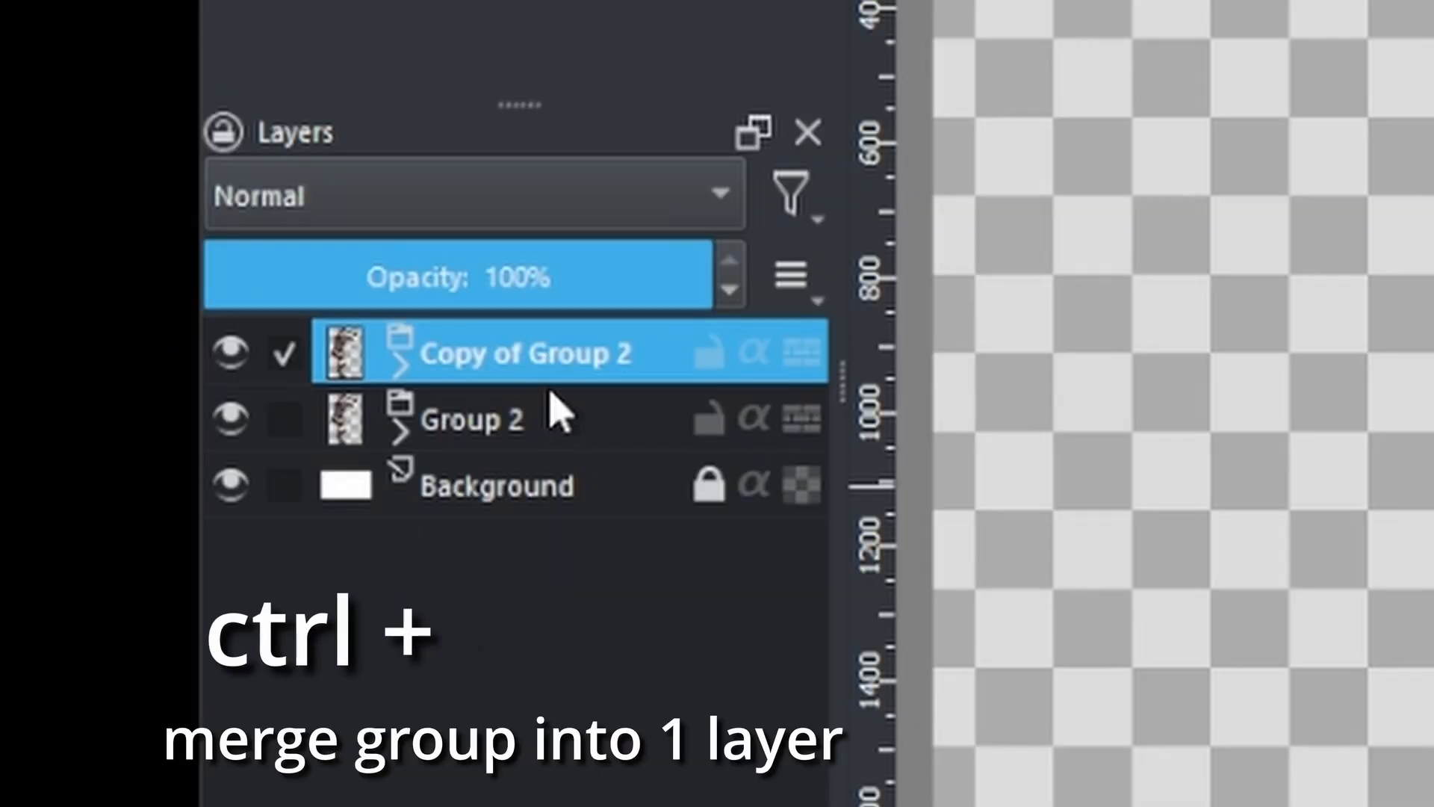
key("ctrl+e")
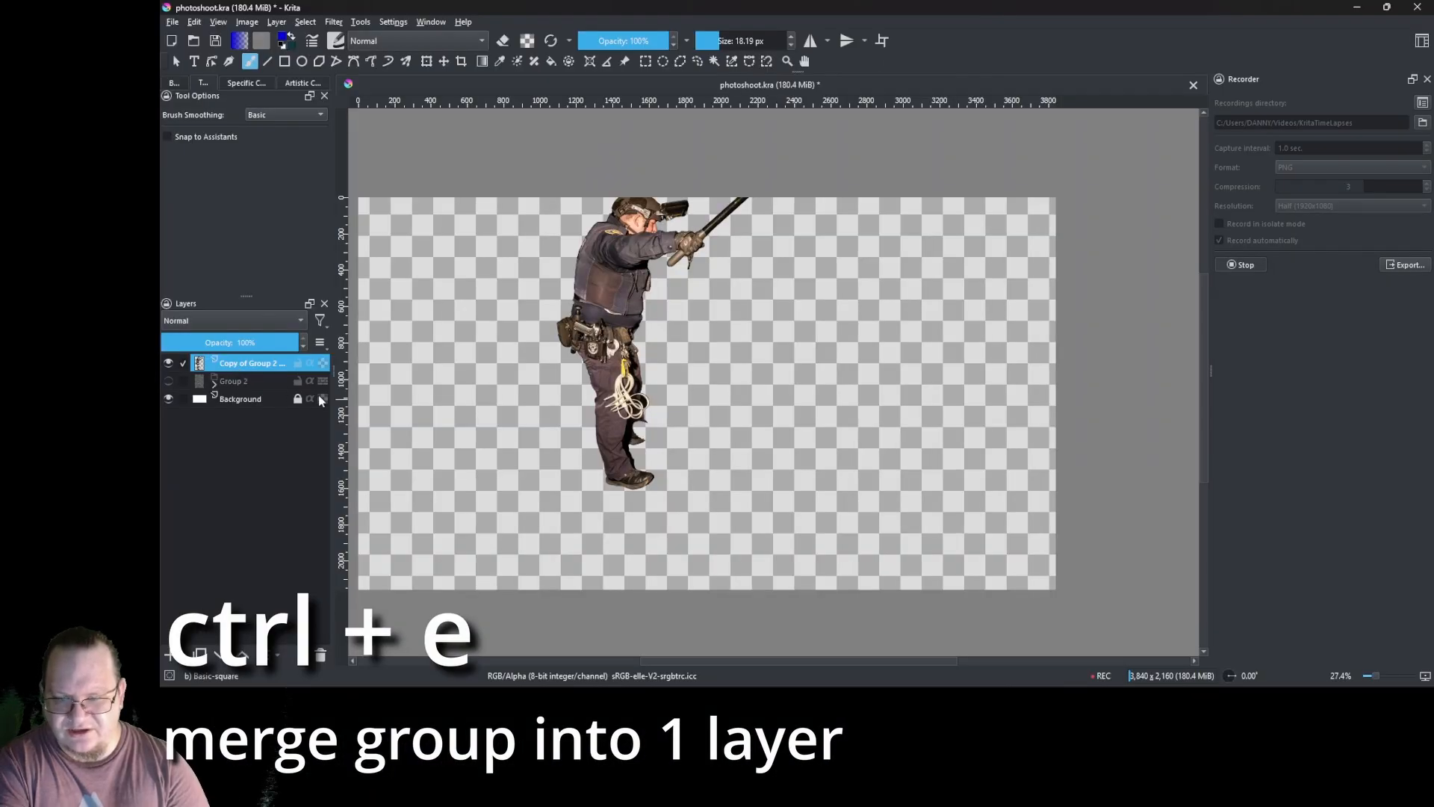
- Hide the merged copy, make Group 2 visible and expanded, and hide its pig mask layer to show the full photo
key("ctrl+t")
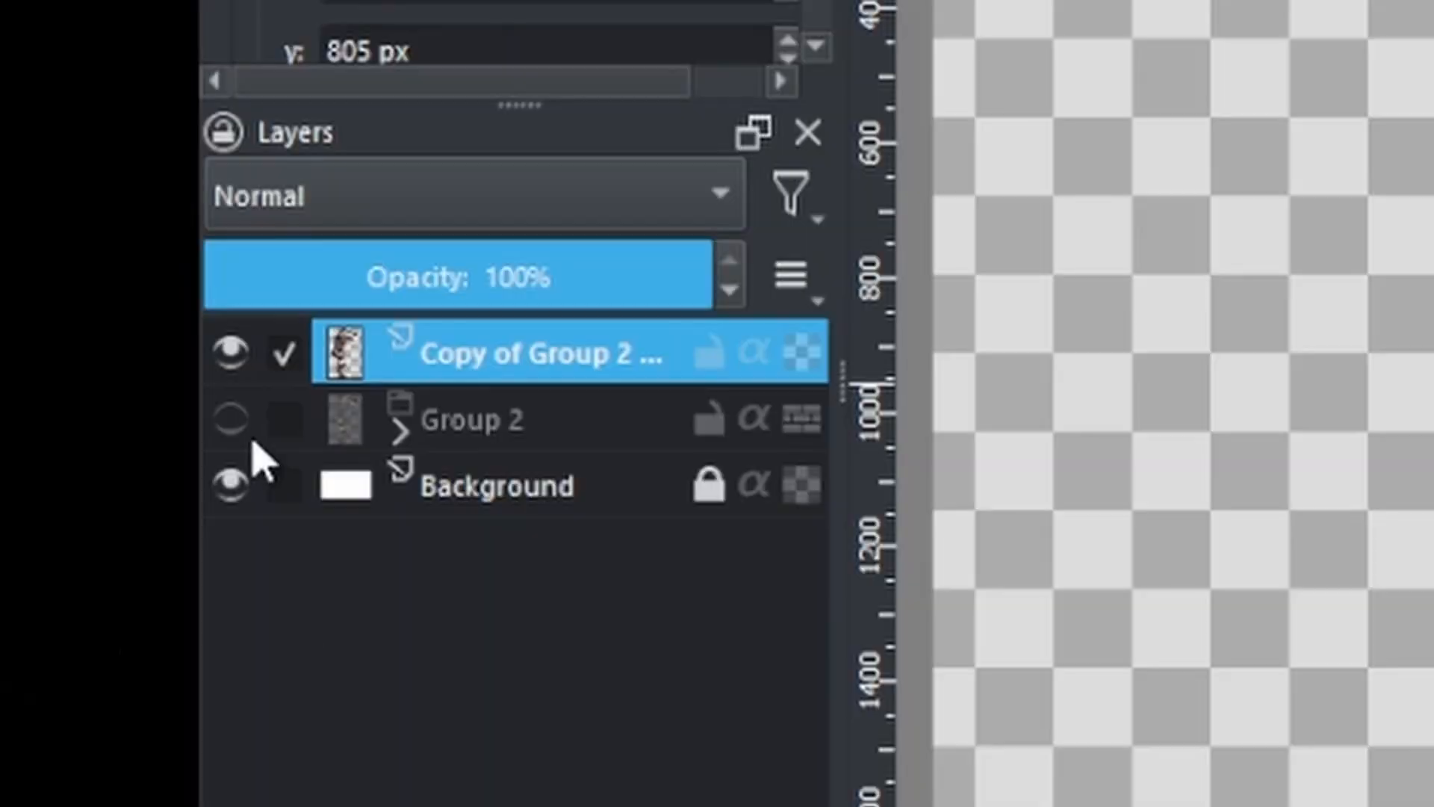
left_click(169, 365)
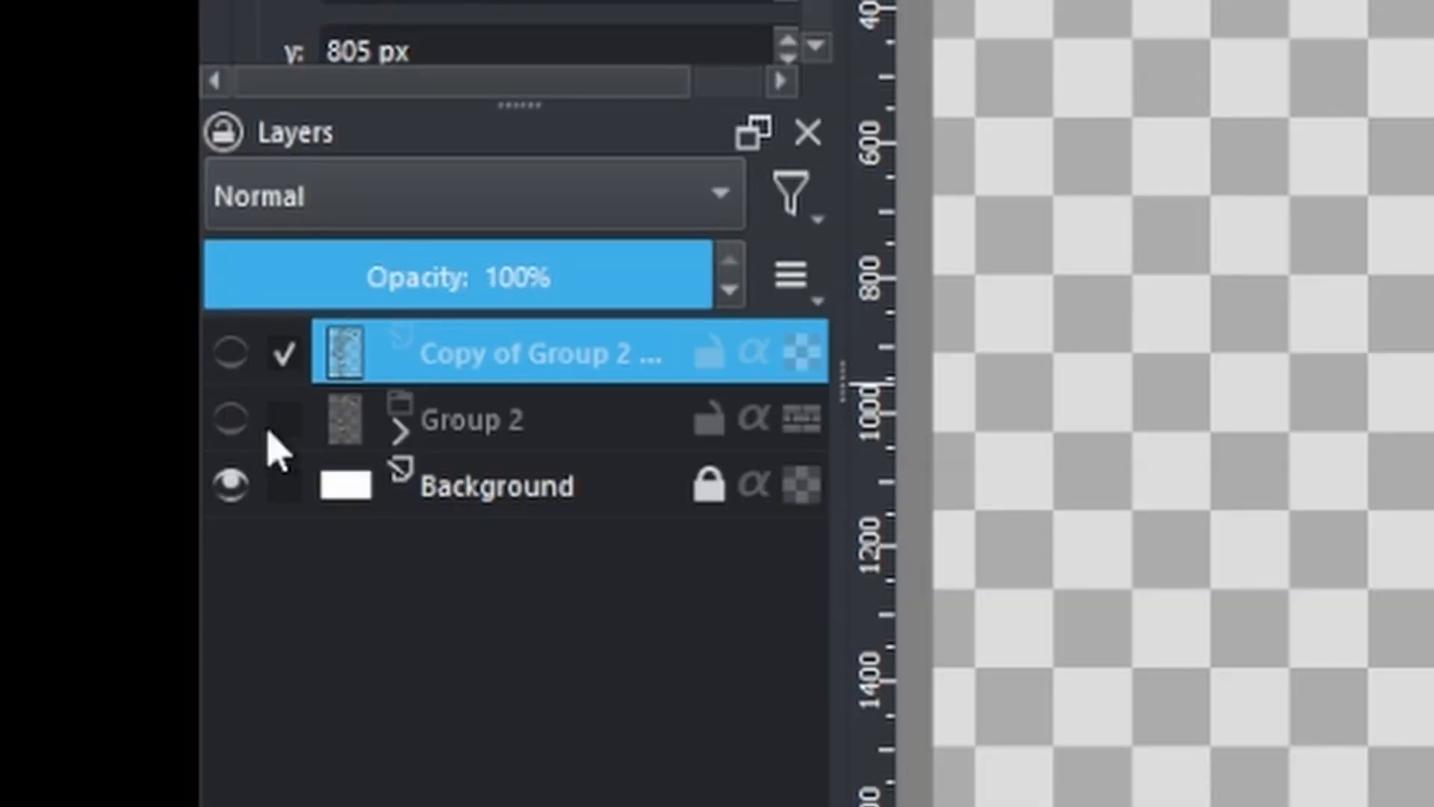
left_click(230, 418)
left_click(401, 433)
left_click(230, 486)
- Add a paint layer directly above the photo inside Group 2 and name it danger
left_click(560, 551)
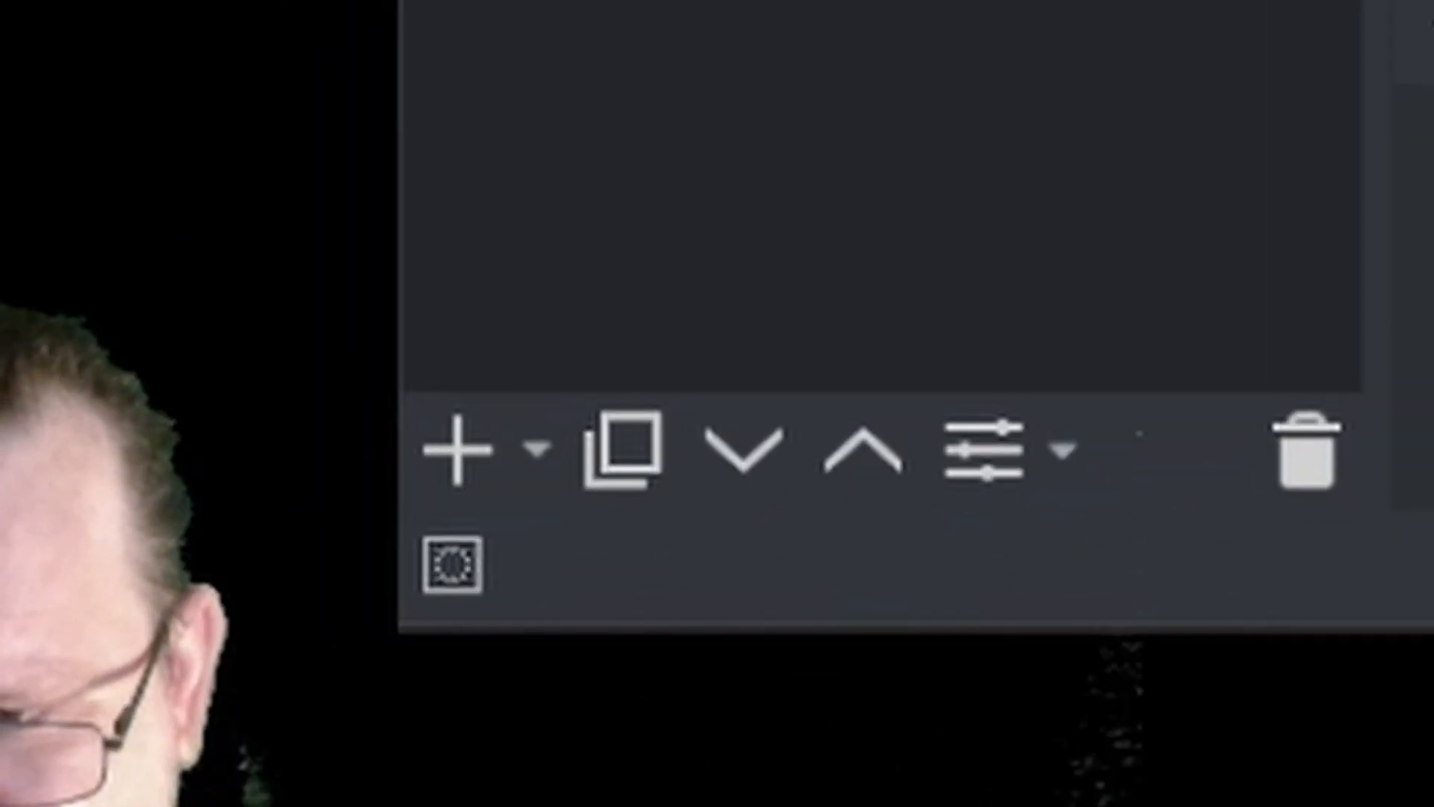
left_click(457, 450)
double_click(832, 346)
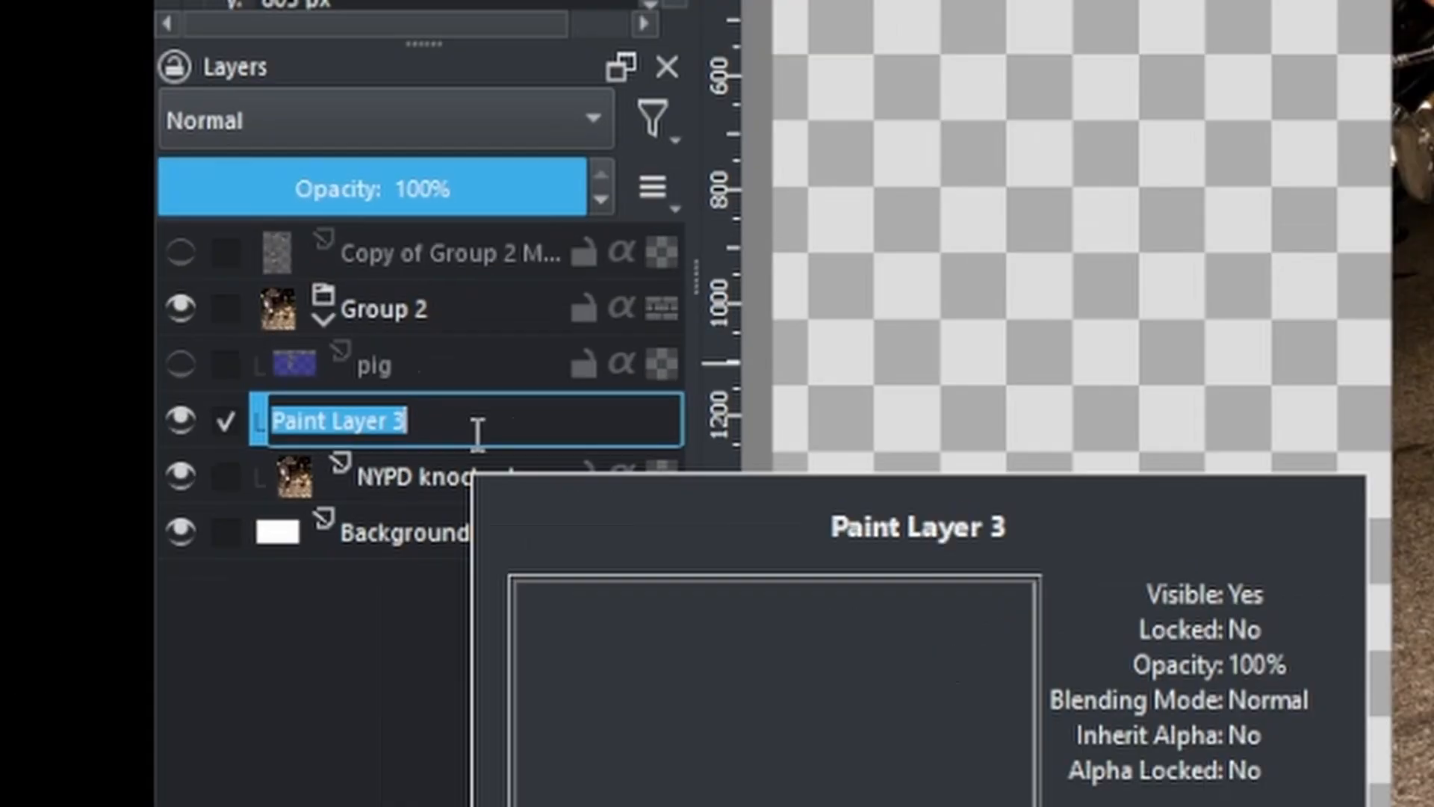
type("danger")
key("Return")
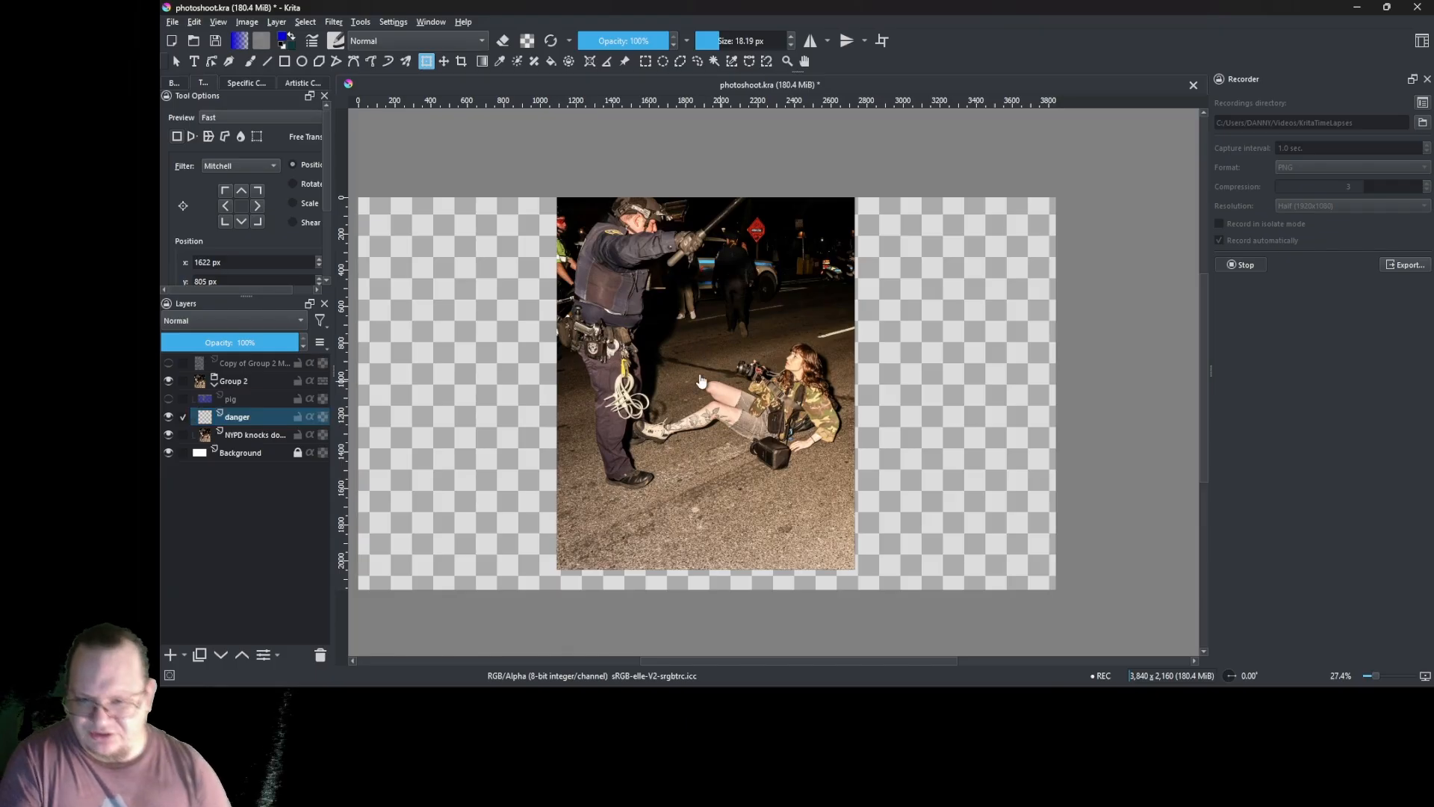
- Paint a loose blue outline around the photographer sitting on the ground, using a brush of about 80 px
key("b")
scroll(700, 381, "up", 3)
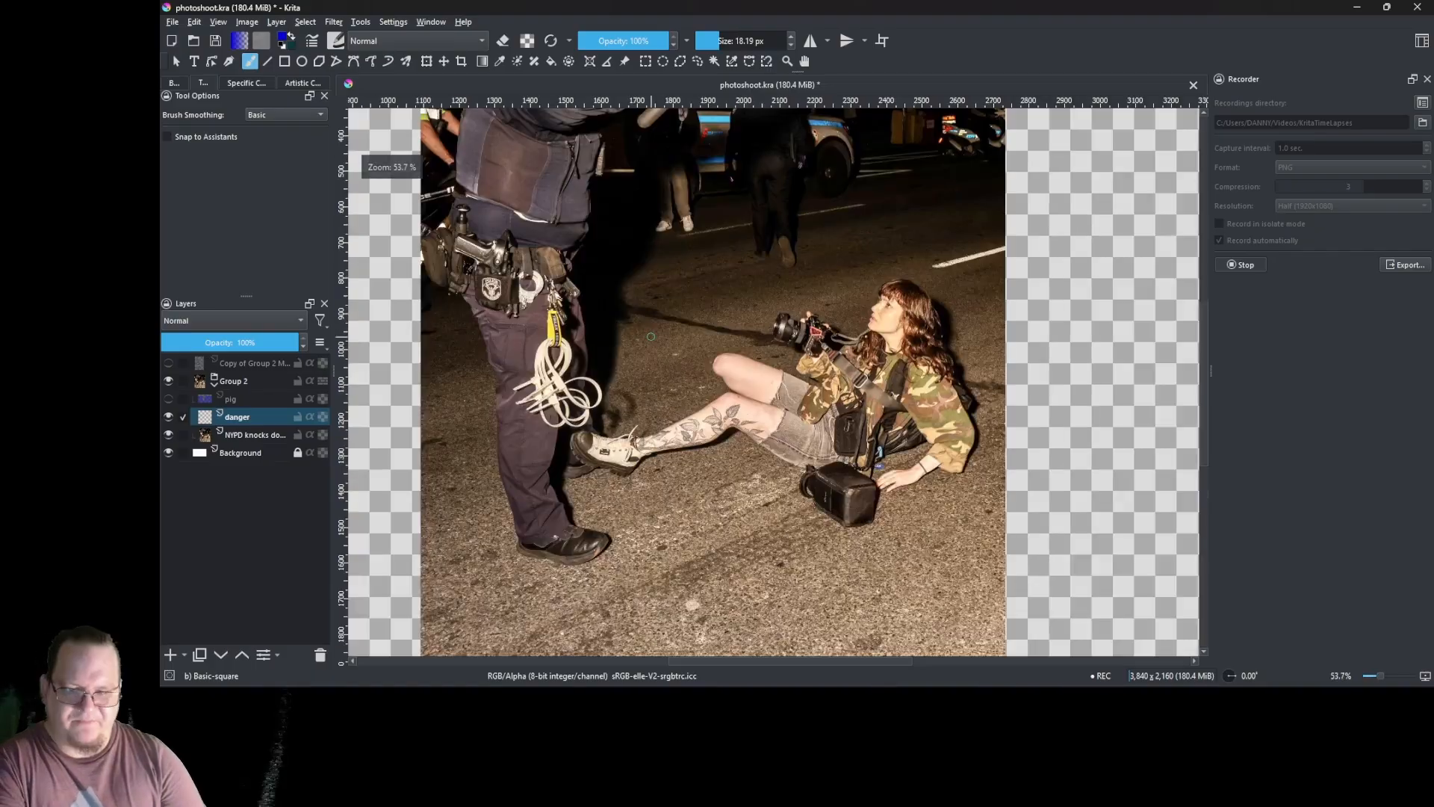
scroll(698, 307, "down", 2)
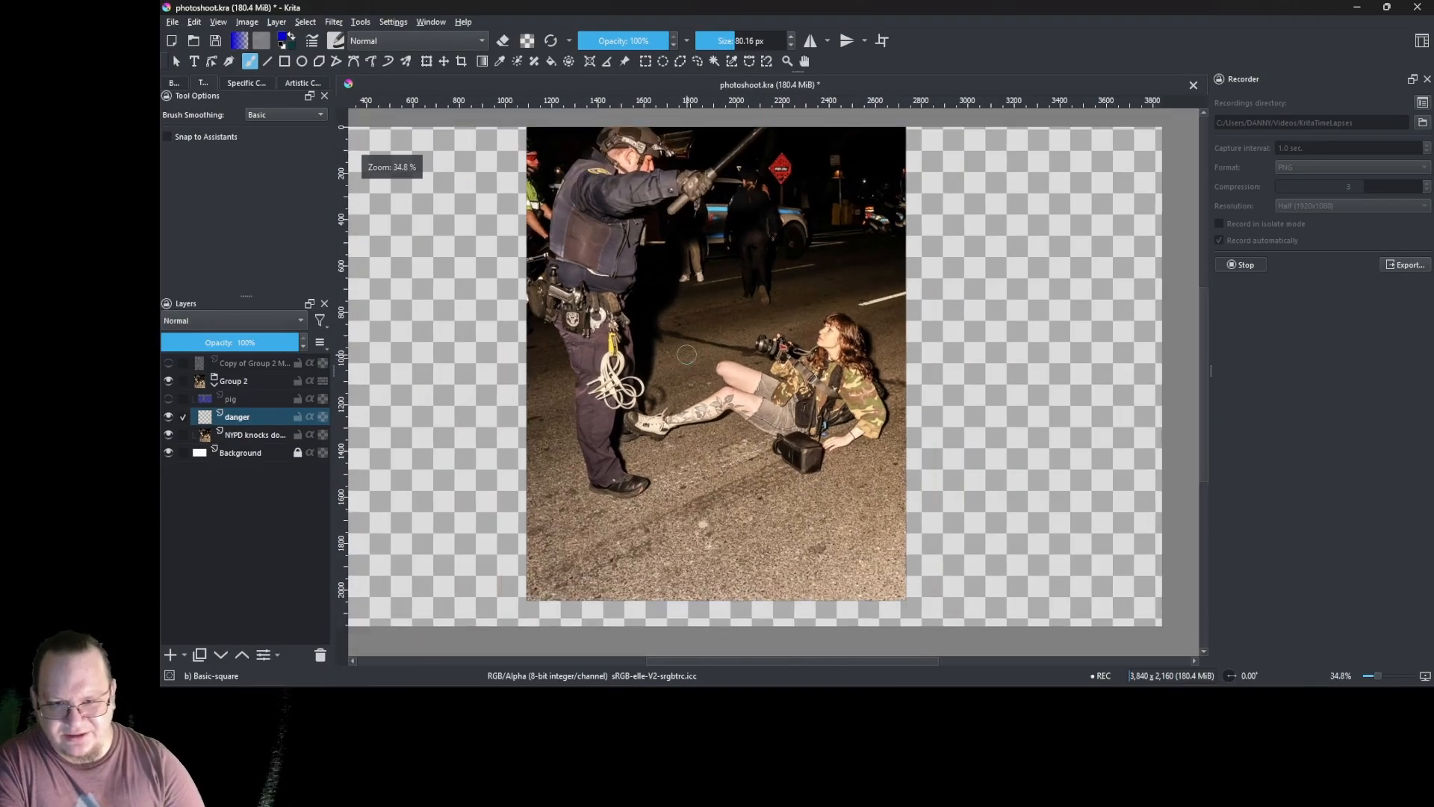
scroll(676, 353, "up", 5)
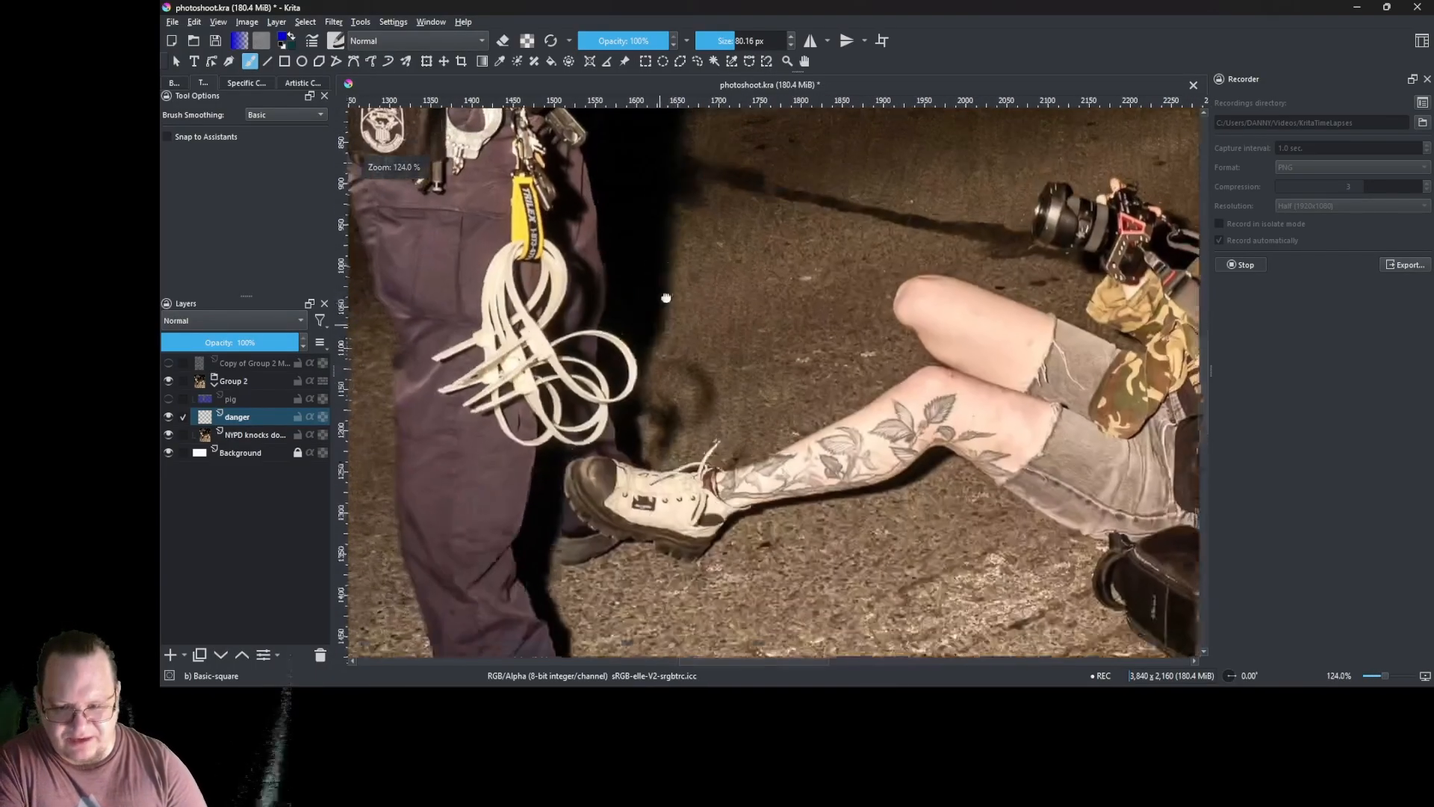
mouse_move(589, 401)
left_mouse_down()
mouse_move(579, 407)
mouse_move(653, 413)
mouse_move(699, 392)
mouse_move(897, 206)
left_mouse_up()
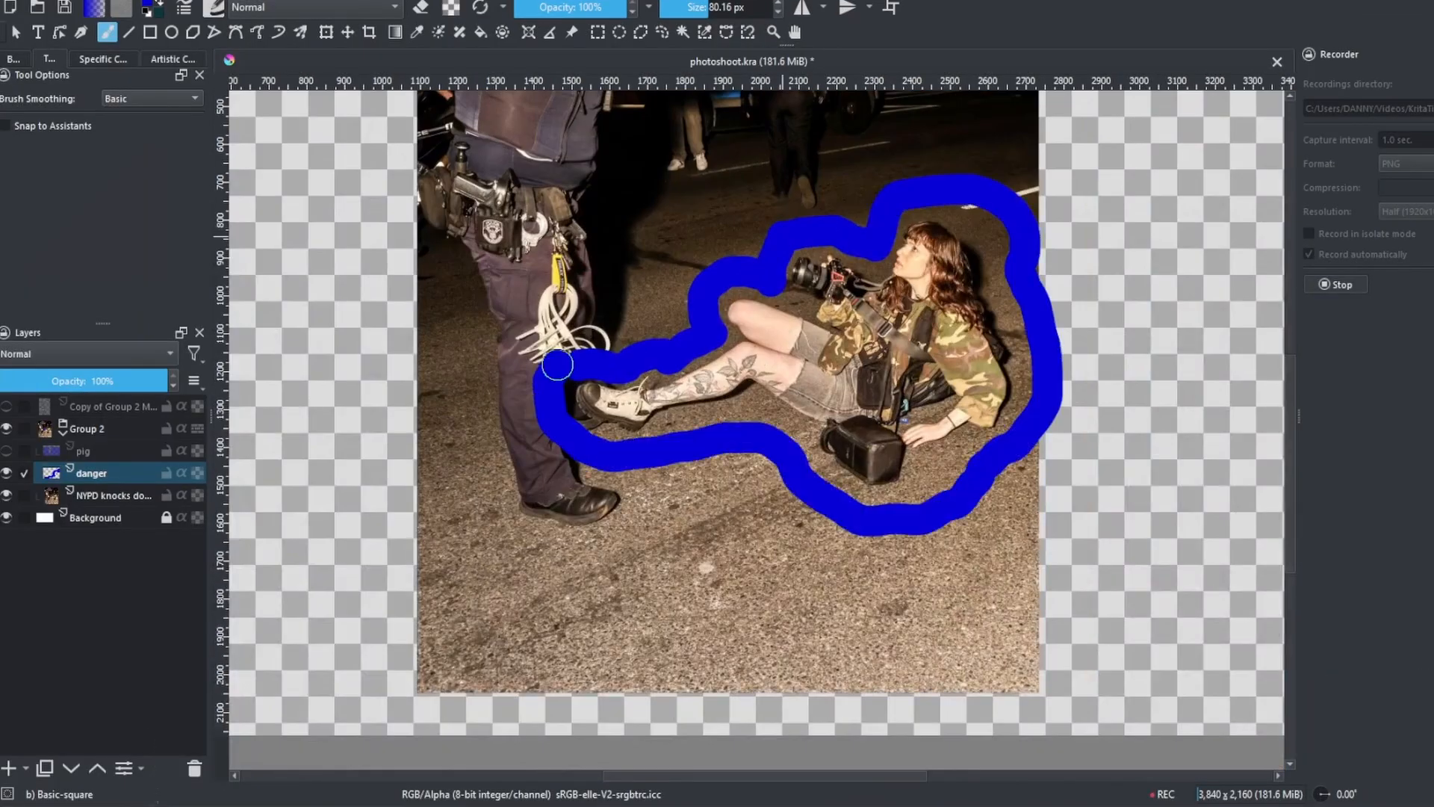
- Trace the photographer's face profile from forehead to chin in blue with a 4.45 px brush
scroll(740, 240, "up", 5)
left_click_drag(861, 301, 841, 408)
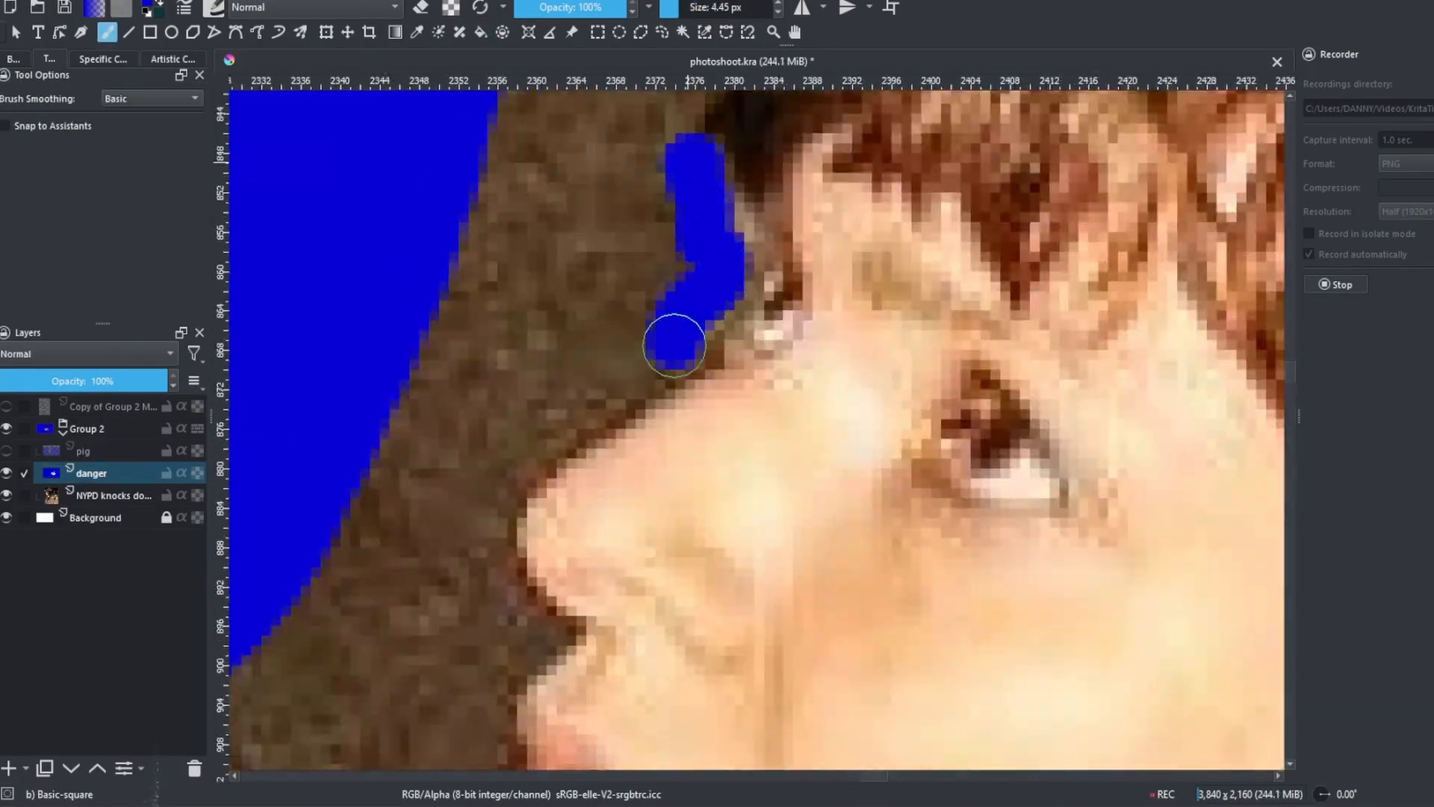
scroll(584, 420, "up", 2)
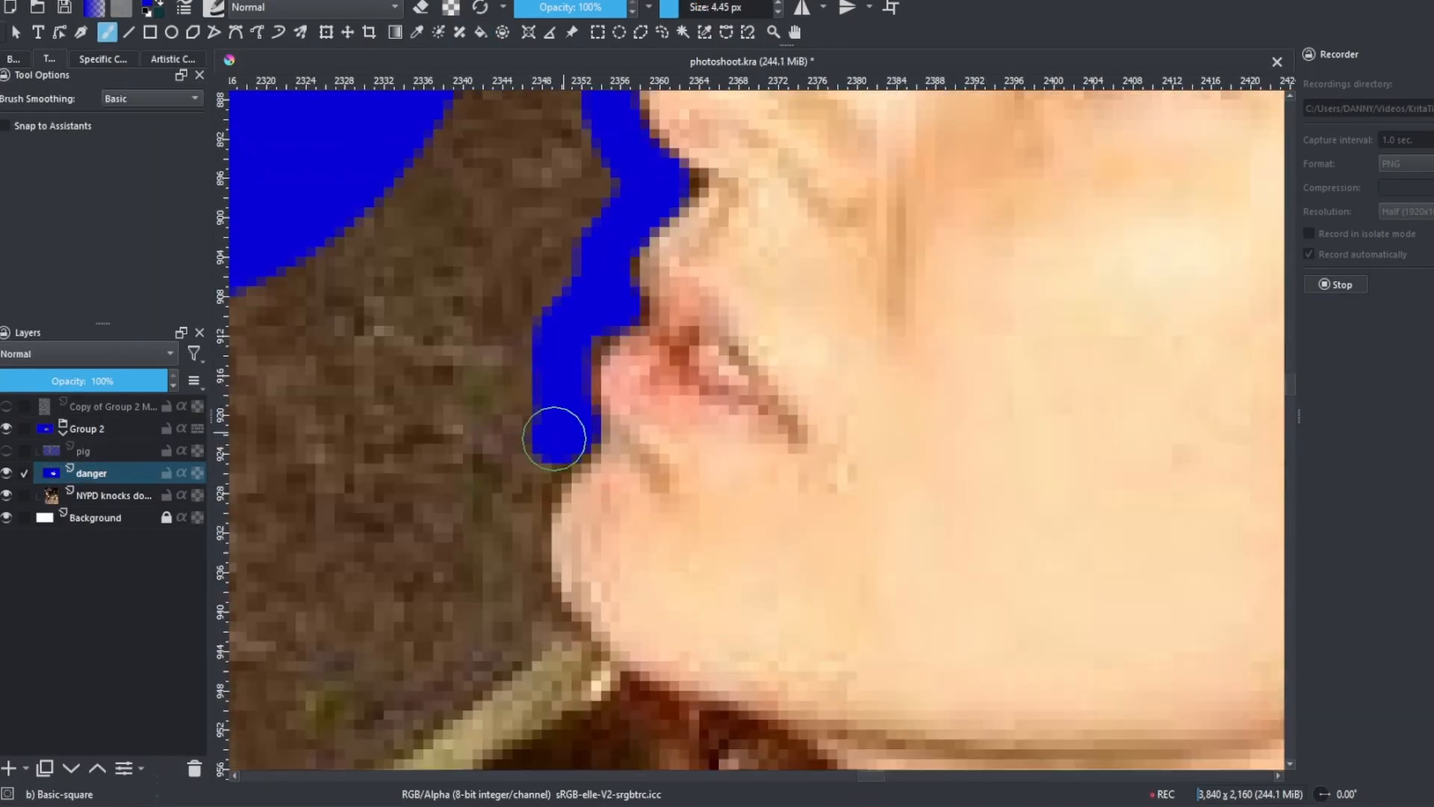
scroll(478, 410, "up", 4)
scroll(773, 381, "down", 10)
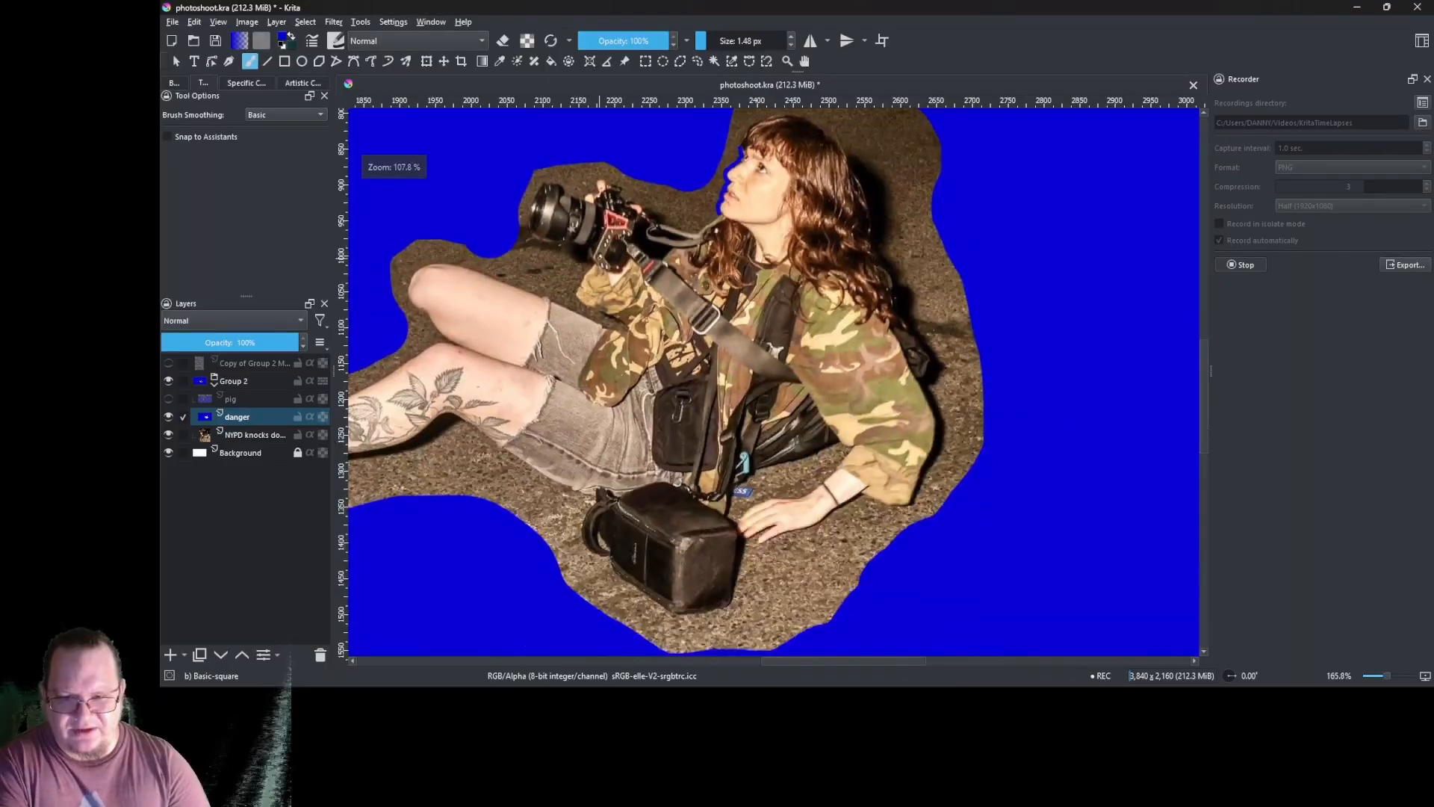
- Paint the blue mask along the front edge of the hair above the forehead with a 3.58 px brush
scroll(779, 136, "up", 5)
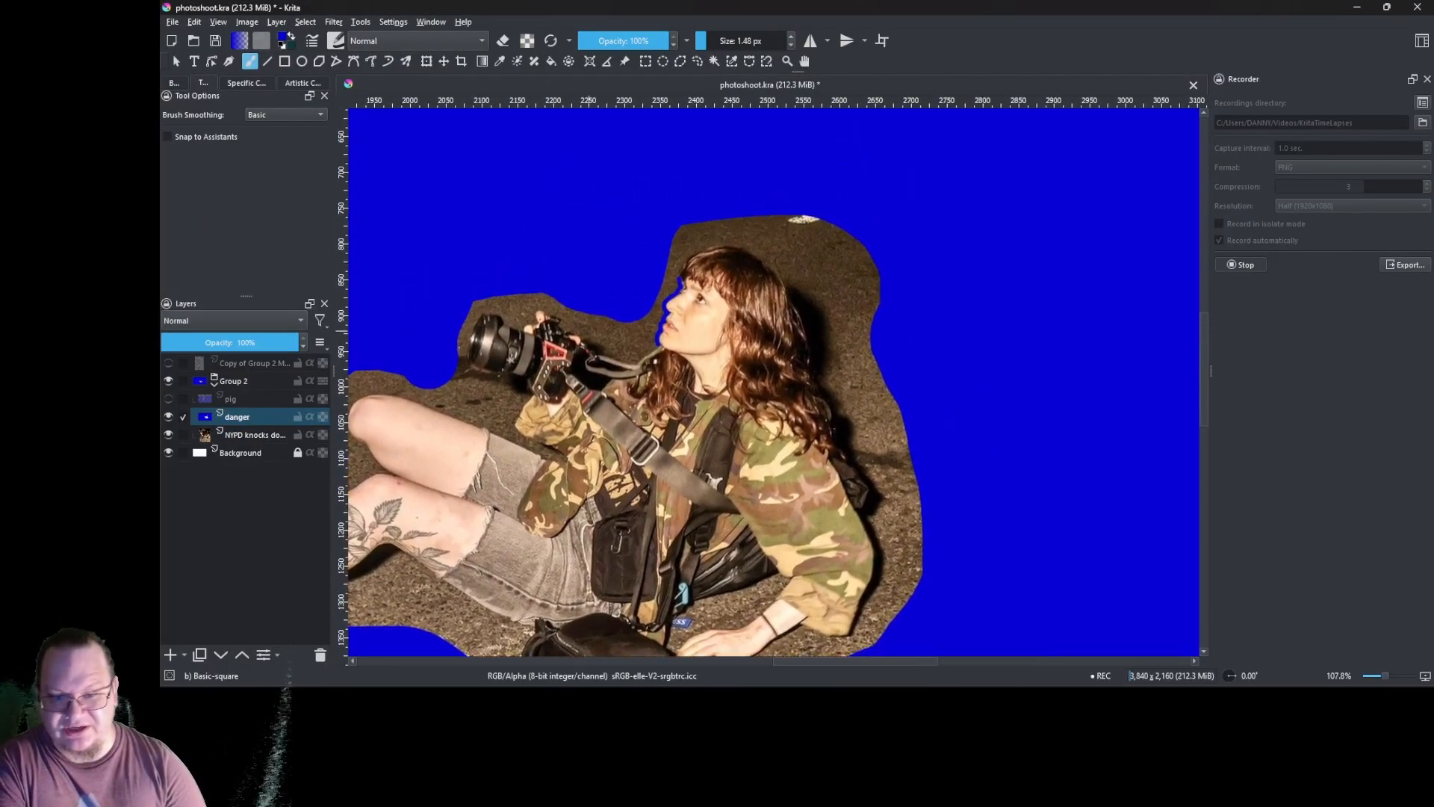
scroll(778, 137, "up", 4)
scroll(778, 136, "down", 2)
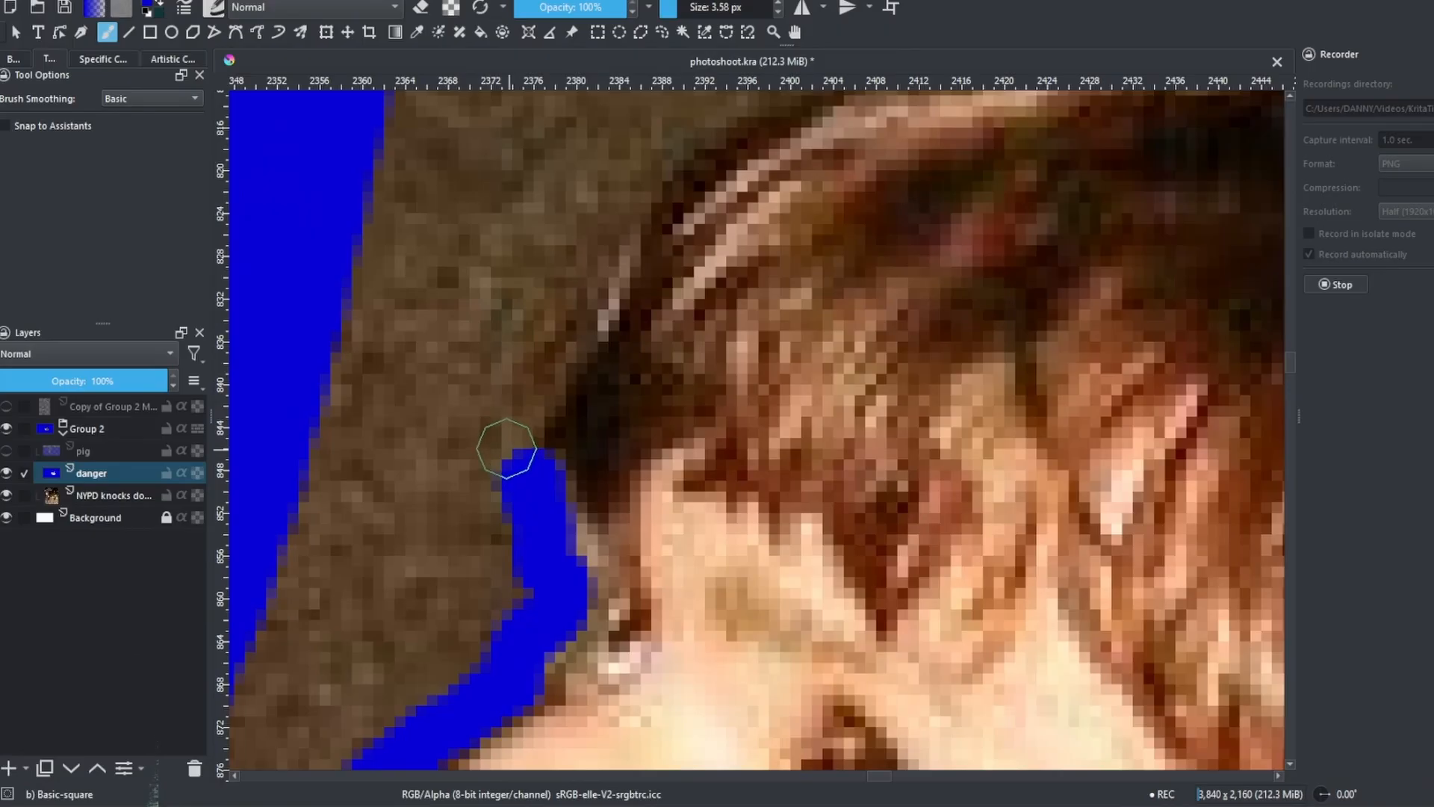
mouse_move(579, 402)
left_mouse_down()
mouse_move(560, 320)
mouse_move(662, 150)
mouse_move(597, 322)
mouse_move(666, 288)
mouse_move(631, 266)
mouse_move(819, 181)
left_mouse_up()
scroll(563, 286, "down", 2)
scroll(563, 286, "up", 2)
- Extend the blue mask over the crown and down the back of the head with an 8.84 px brush
mouse_move(608, 249)
left_mouse_down()
mouse_move(775, 240)
mouse_move(966, 284)
left_mouse_up()
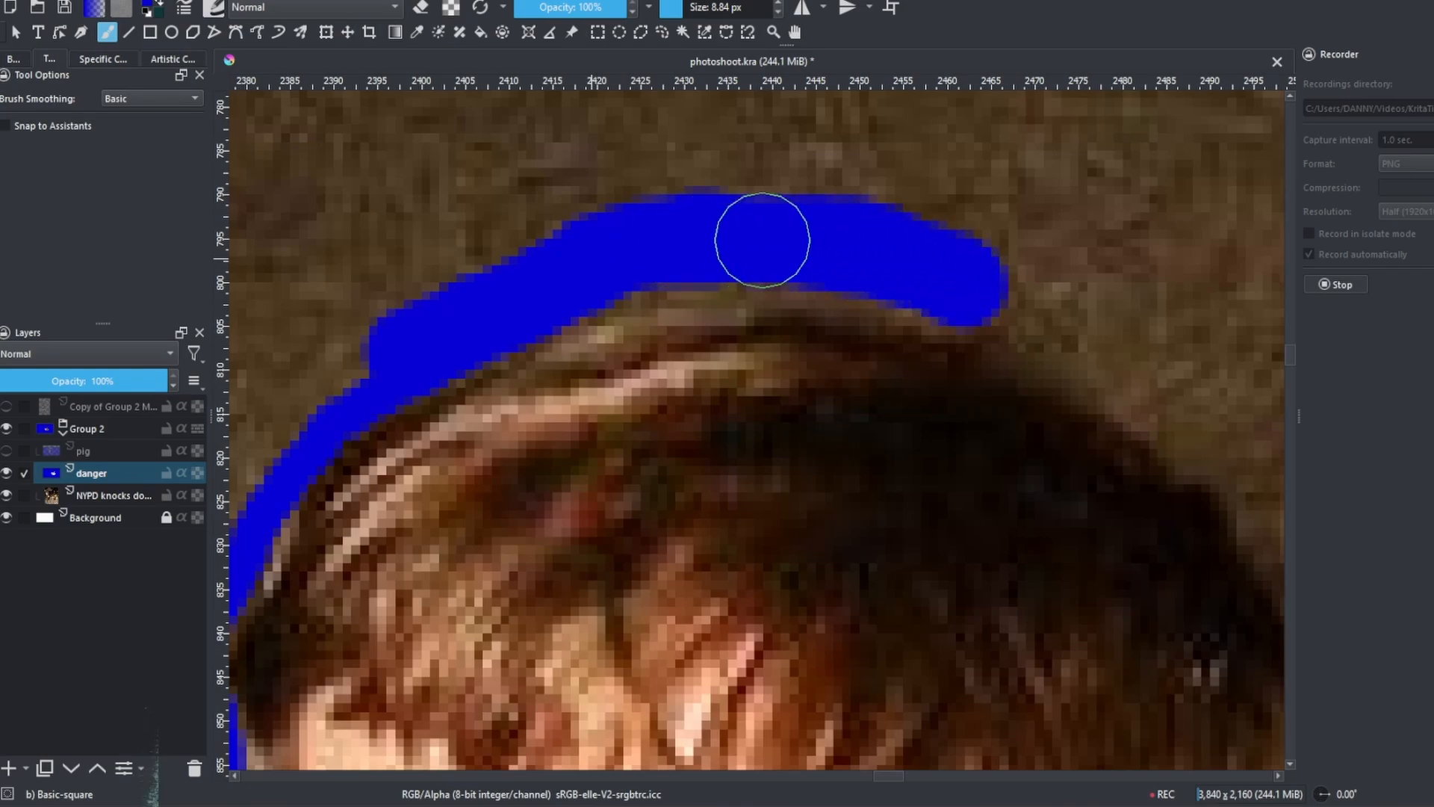
left_click_drag(650, 254, 973, 289)
left_click_drag(890, 249, 618, 206)
left_click_drag(757, 272, 892, 346)
left_click_drag(772, 278, 578, 186)
mouse_move(728, 249)
left_mouse_down()
mouse_move(734, 299)
mouse_move(817, 346)
mouse_move(817, 372)
mouse_move(847, 372)
mouse_move(731, 277)
left_mouse_up()
mouse_move(731, 277)
left_mouse_down()
mouse_move(772, 284)
mouse_move(745, 283)
mouse_move(666, 215)
mouse_move(727, 301)
mouse_move(800, 487)
mouse_move(702, 381)
mouse_move(769, 486)
mouse_move(682, 288)
mouse_move(742, 468)
mouse_move(720, 282)
mouse_move(724, 333)
left_mouse_up()
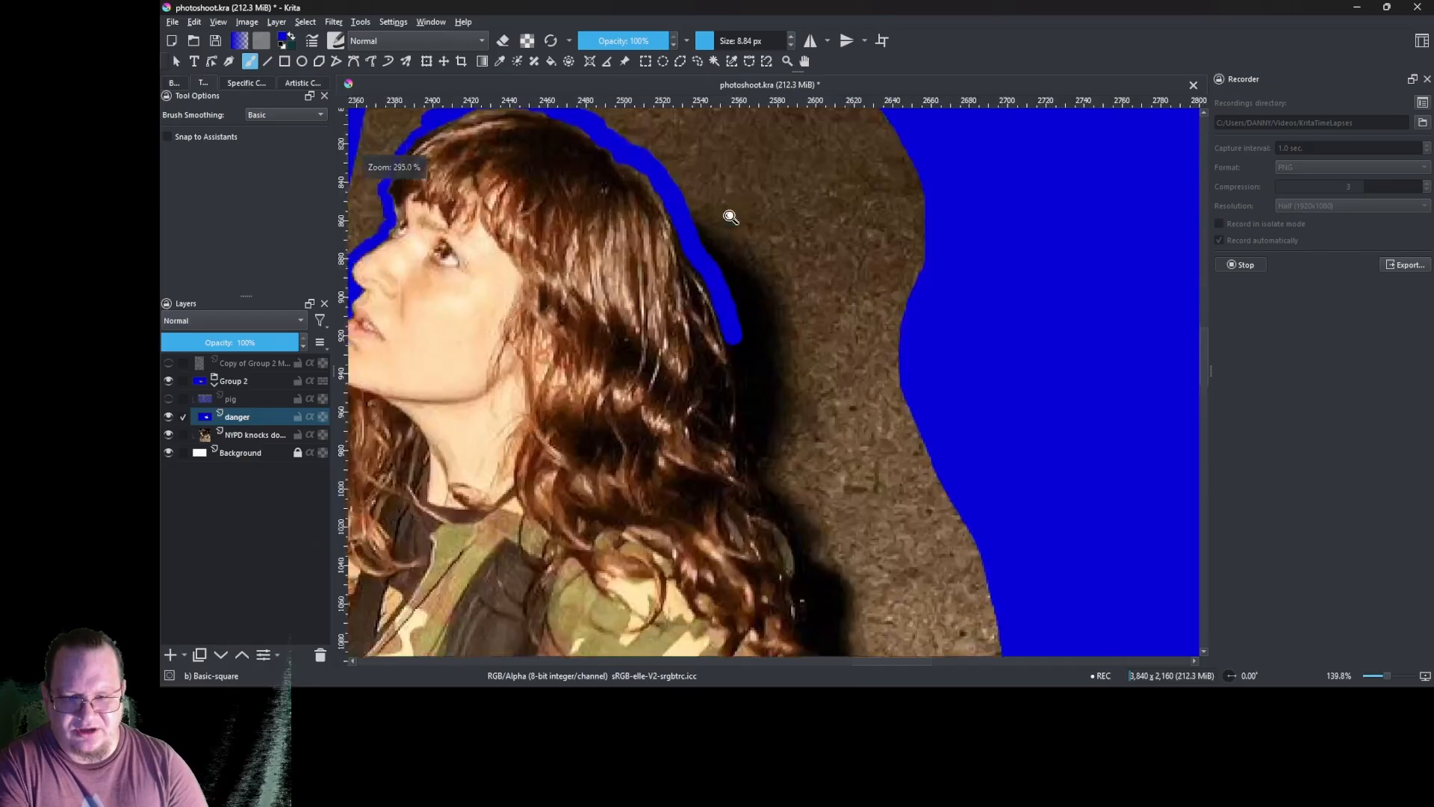
- Continue the blue mask down behind the hair and around the black backpack corner with a 15.37 px brush
scroll(688, 289, "up", 2)
mouse_move(688, 289)
left_mouse_down()
mouse_move(728, 229)
mouse_move(864, 406)
mouse_move(772, 411)
mouse_move(742, 361)
left_mouse_up()
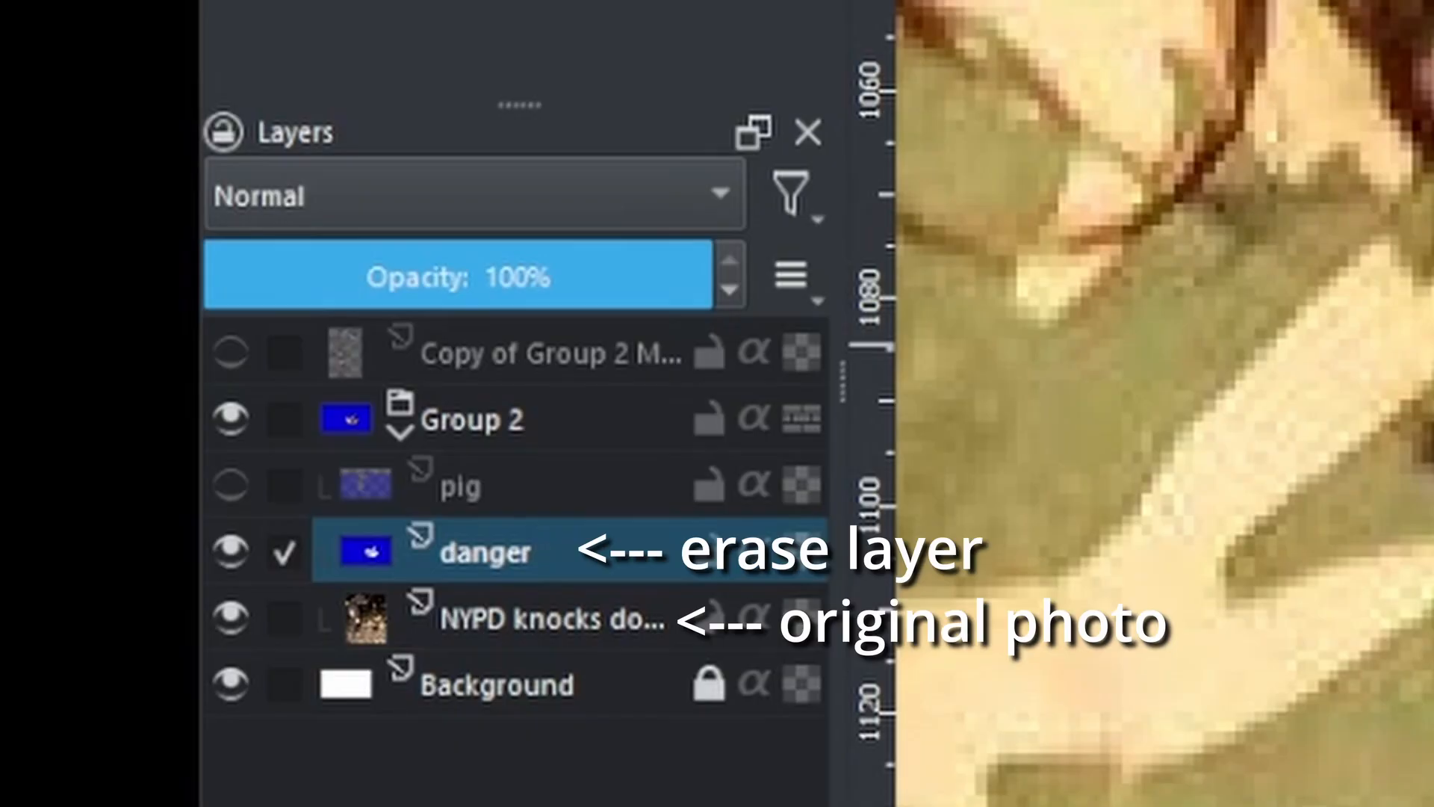
scroll(1165, 403, "down", 4)
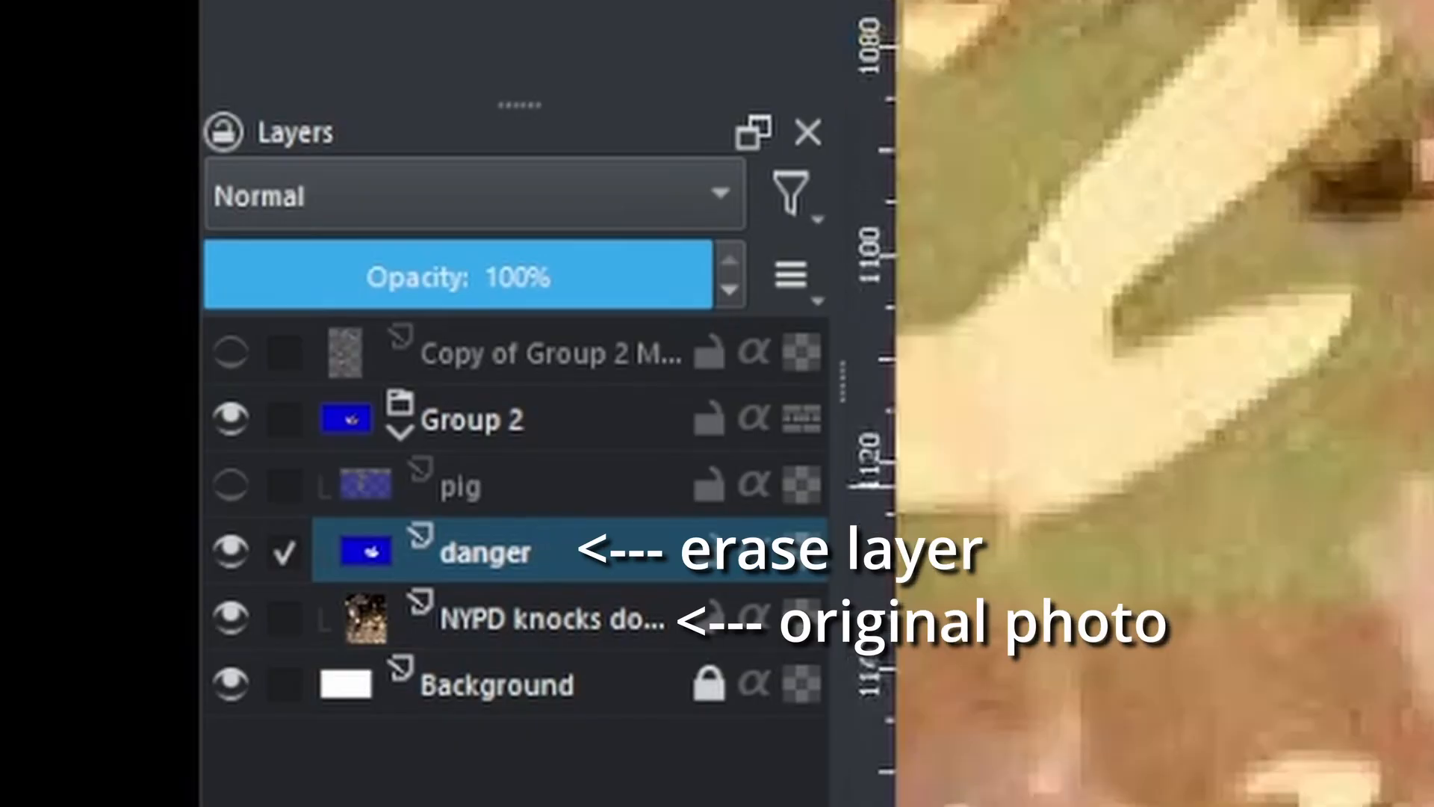
scroll(1165, 403, "up", 4)
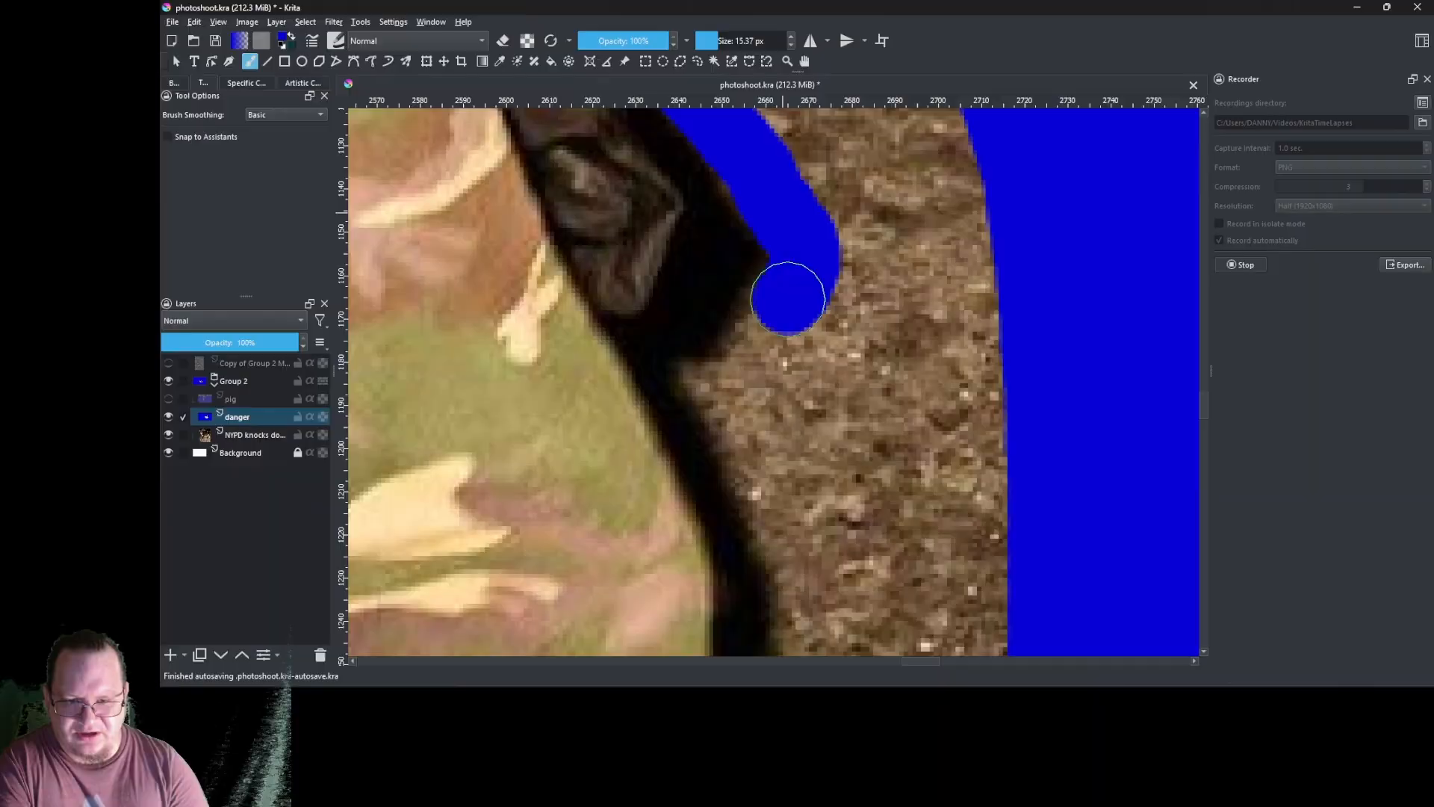
left_click_drag(784, 298, 747, 377)
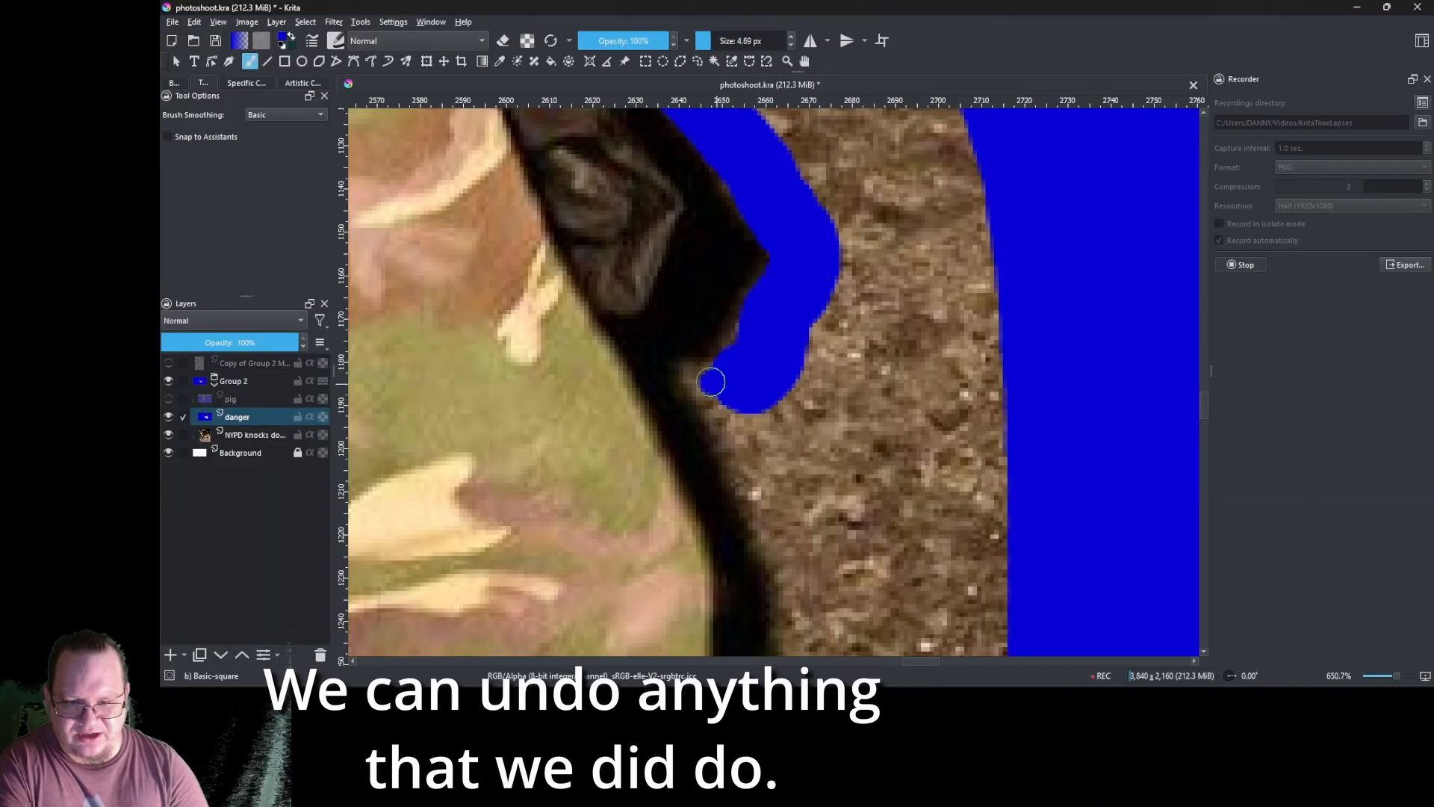
- Paint the blue mask from the backpack down the camouflage sleeve and along the lower edge of the hand
scroll(730, 369, "down", 3)
mouse_move(730, 257)
left_mouse_down()
mouse_move(753, 256)
mouse_move(698, 550)
mouse_move(781, 294)
left_mouse_up()
mouse_move(781, 295)
left_mouse_down()
mouse_move(557, 387)
mouse_move(795, 275)
left_mouse_up()
left_click_drag(795, 275, 576, 373)
mouse_move(576, 373)
left_mouse_down()
mouse_move(755, 316)
mouse_move(620, 366)
left_mouse_up()
- Paint around the fingertips with a 13.30 px brush to carry the mask towards the black camera bag
scroll(620, 366, "up", 2)
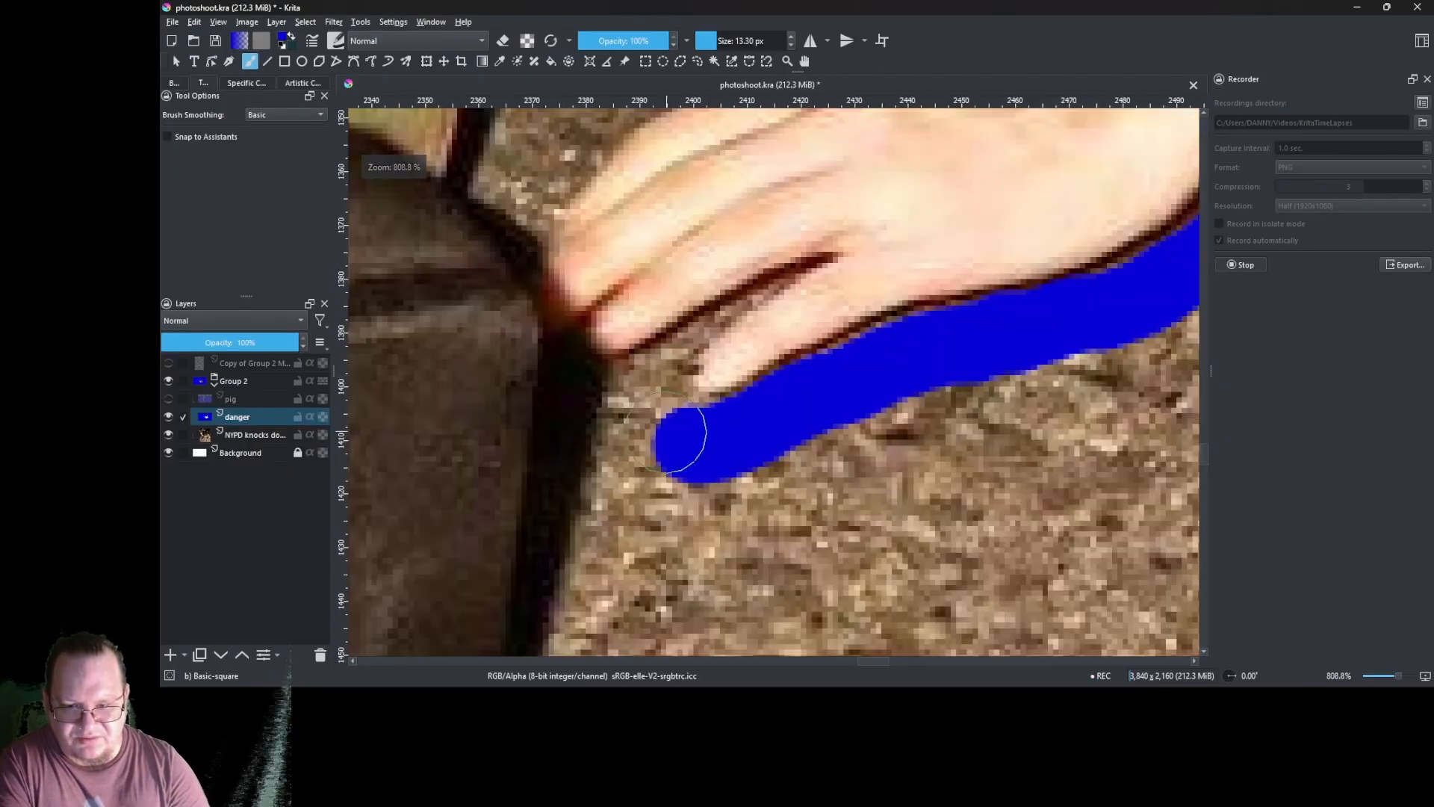
scroll(682, 439, "up", 2)
left_click_drag(672, 407, 631, 426)
scroll(463, 400, "down", 1)
scroll(588, 419, "down", 3)
- Trace the lower outline of the black camera bag in blue
mouse_move(523, 441)
left_mouse_down()
mouse_move(740, 243)
mouse_move(668, 573)
left_mouse_up()
mouse_move(668, 574)
left_mouse_down()
mouse_move(774, 327)
mouse_move(643, 384)
mouse_move(531, 385)
left_mouse_up()
scroll(730, 361, "down", 2)
left_click_drag(461, 328, 680, 332)
key("v")
left_click_drag(739, 387, 528, 246)
mouse_move(529, 246)
left_mouse_down()
mouse_move(602, 345)
mouse_move(542, 246)
left_mouse_up()
mouse_move(634, 389)
left_mouse_down()
mouse_move(669, 404)
mouse_move(756, 531)
left_mouse_up()
- Mask the gap inside the camera bag's handle and its lower outer edge with a 5.03 px brush
scroll(644, 289, "up", 3)
left_click_drag(598, 272, 736, 508)
left_click_drag(624, 384, 658, 407)
left_click_drag(658, 407, 760, 241)
mouse_move(598, 397)
left_mouse_down()
mouse_move(759, 480)
mouse_move(871, 564)
left_mouse_up()
mouse_move(711, 481)
left_mouse_down()
mouse_move(563, 346)
mouse_move(545, 254)
left_mouse_up()
left_click_drag(592, 348, 635, 504)
left_click_drag(579, 410, 575, 354)
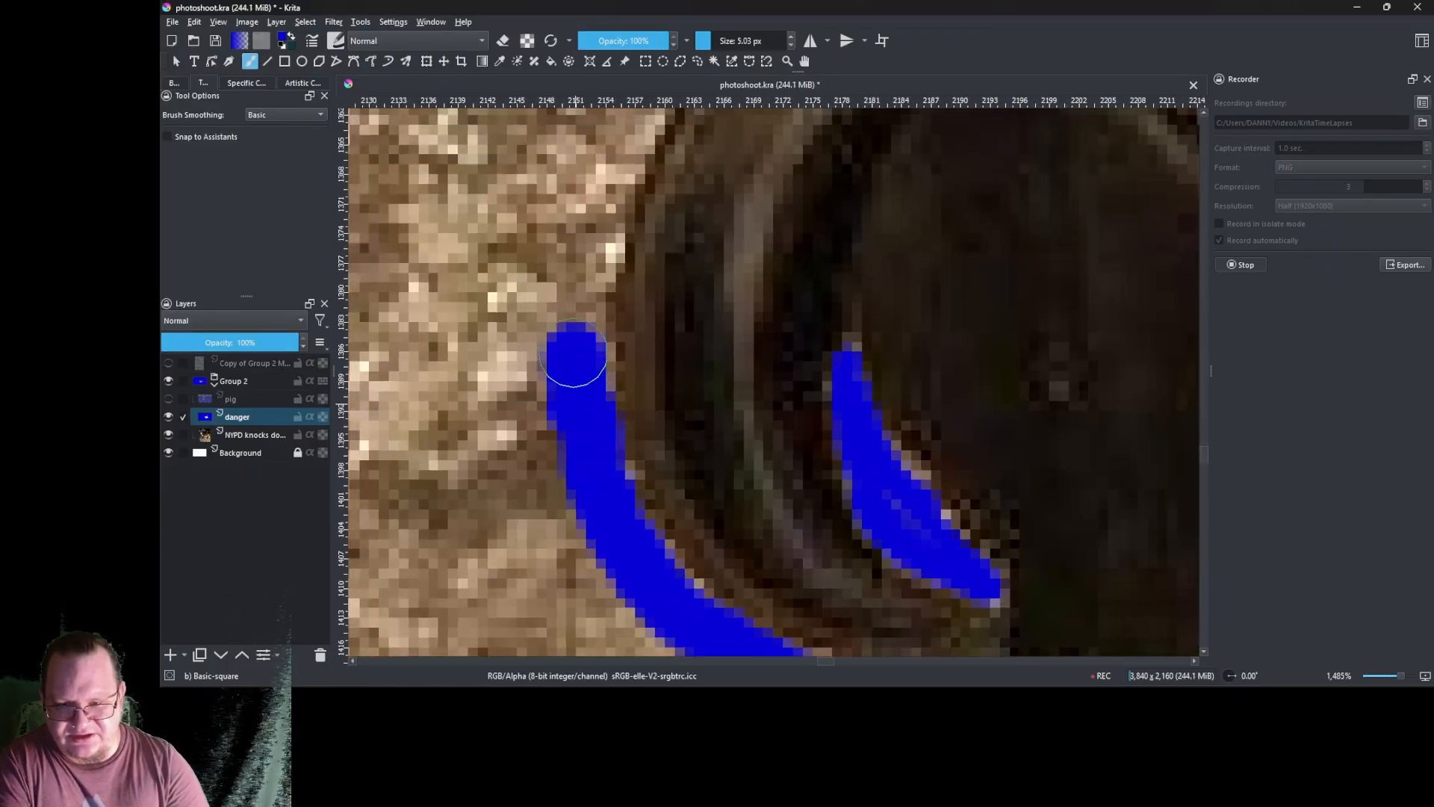
- Continue the blue stroke up the outer curve of the bag handle to its upper end
scroll(577, 281, "down", 2)
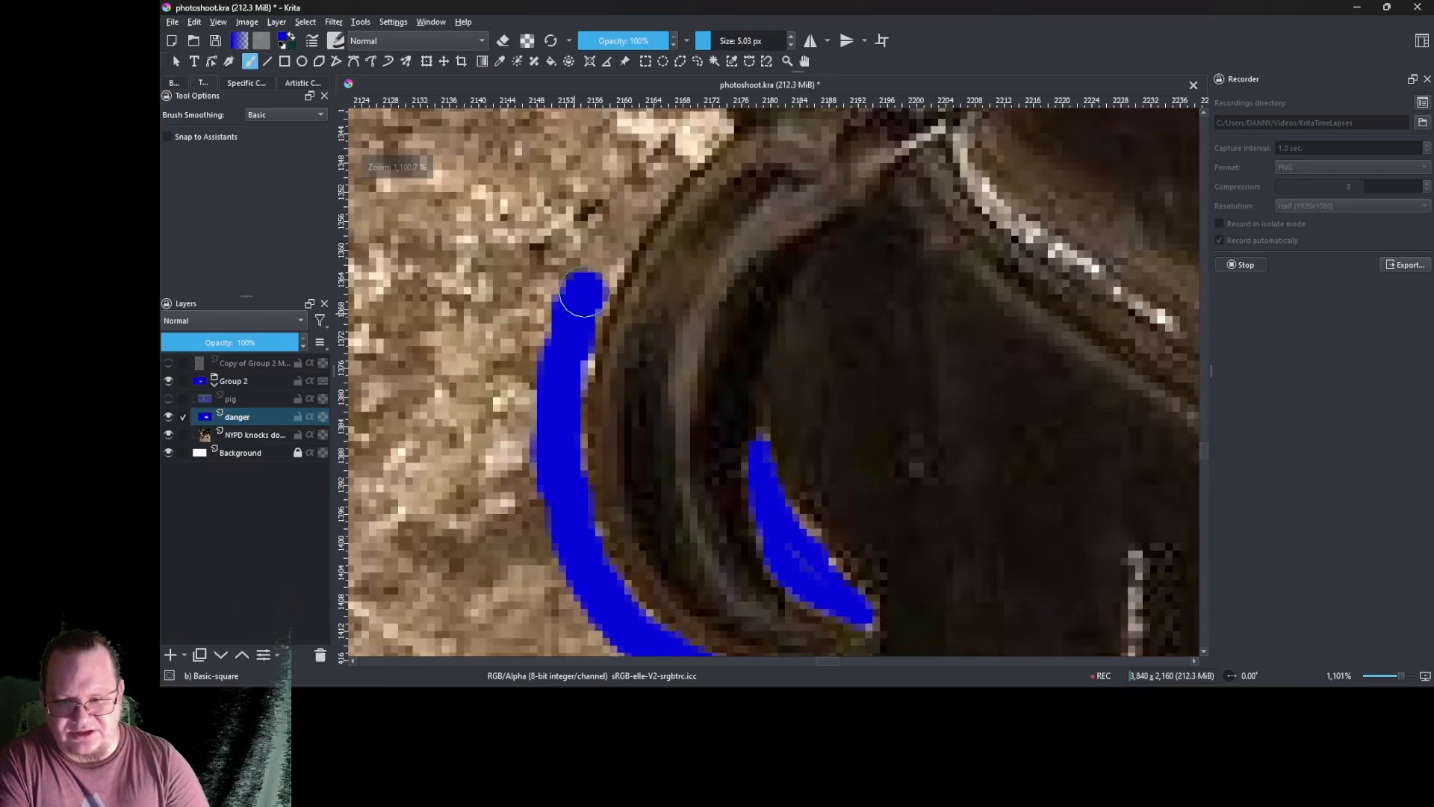
left_click_drag(584, 294, 623, 221)
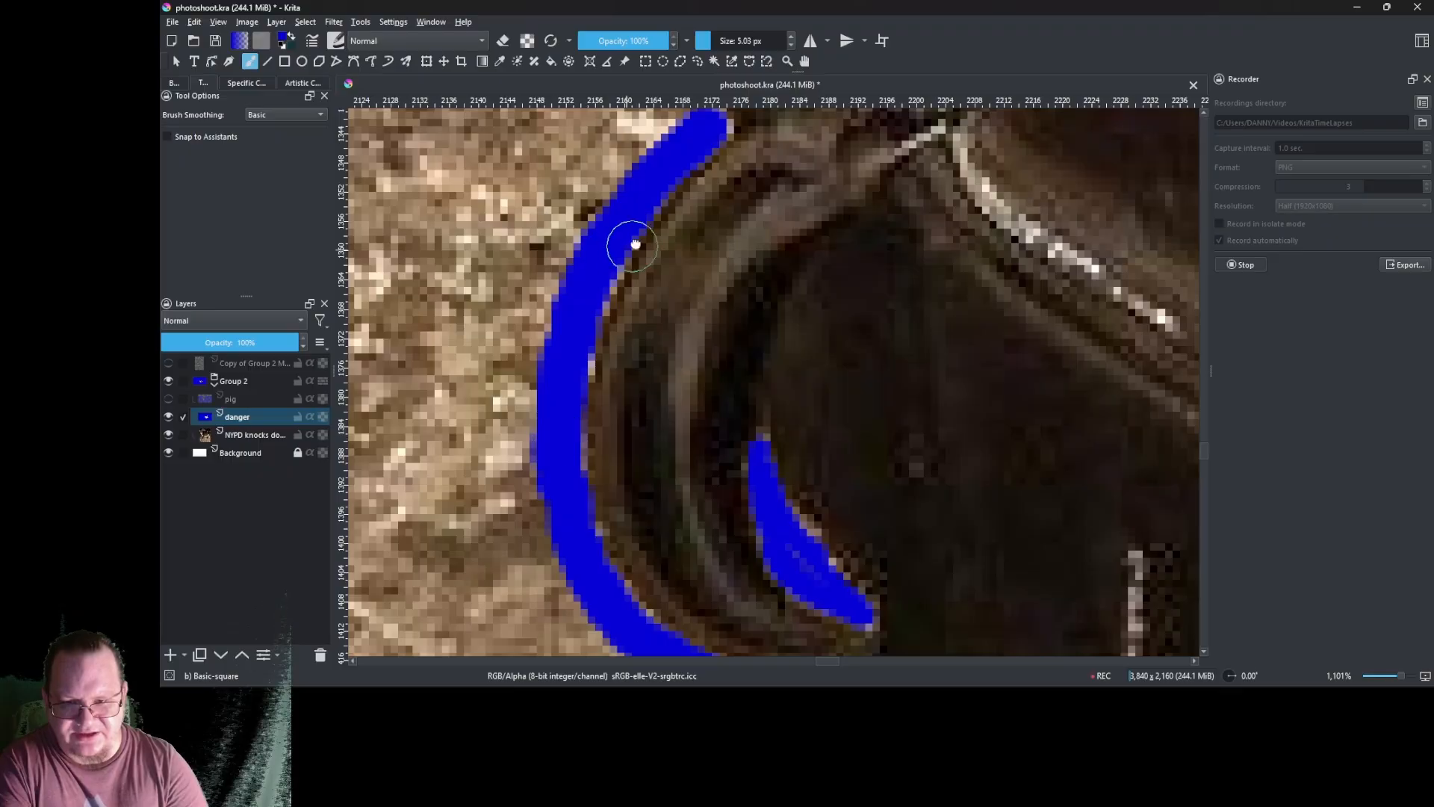
left_click_drag(624, 249, 643, 464)
- Trace the lower edge of the denim shorts in blue from the bag handle to the bare thigh
mouse_move(721, 344)
left_mouse_down()
mouse_move(719, 316)
mouse_move(603, 285)
mouse_move(475, 220)
left_mouse_up()
mouse_move(476, 220)
left_mouse_down()
mouse_move(781, 427)
mouse_move(642, 373)
left_mouse_up()
left_click_drag(579, 458, 390, 322)
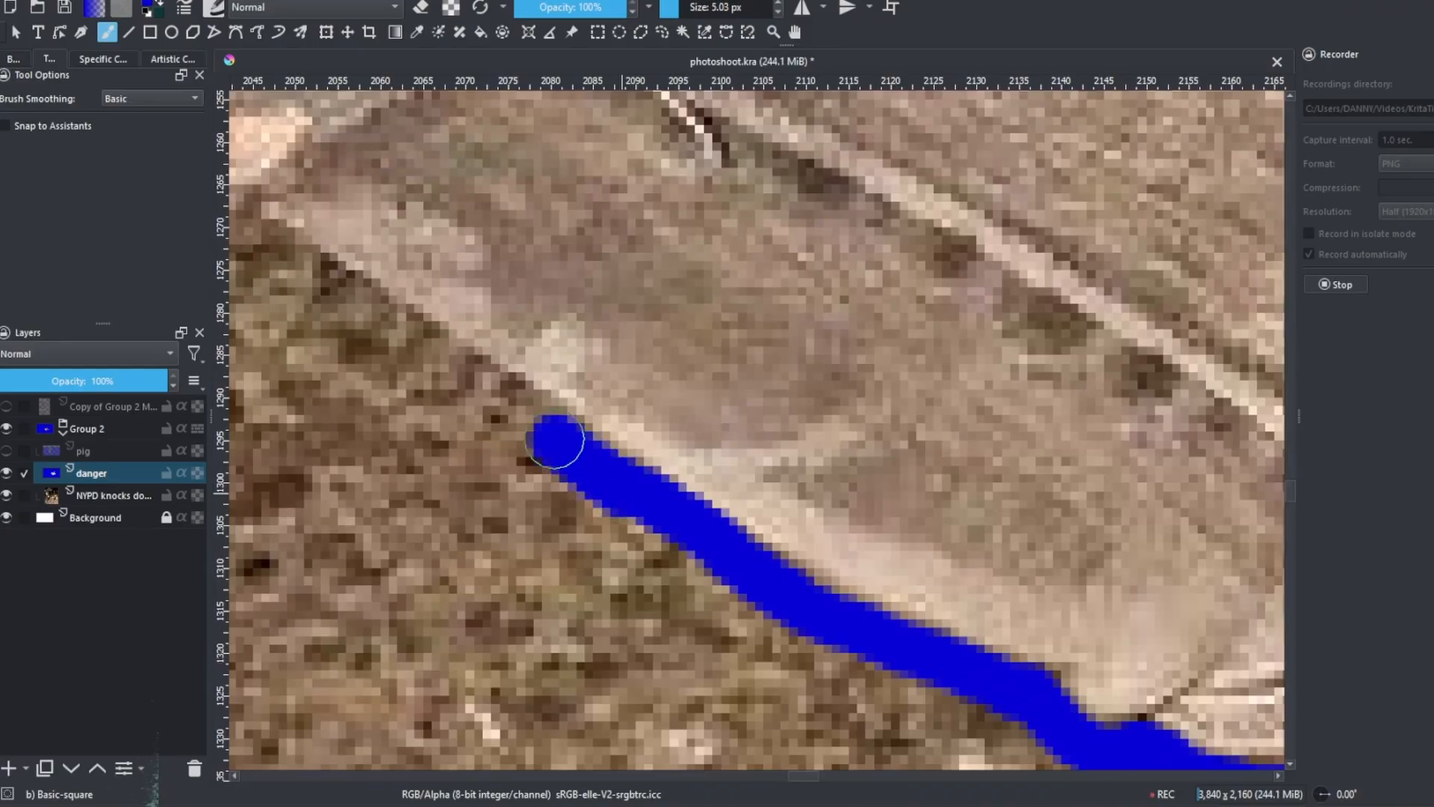
left_click_drag(509, 391, 725, 445)
left_click_drag(598, 375, 416, 265)
left_click_drag(486, 307, 621, 474)
left_click_drag(558, 346, 559, 523)
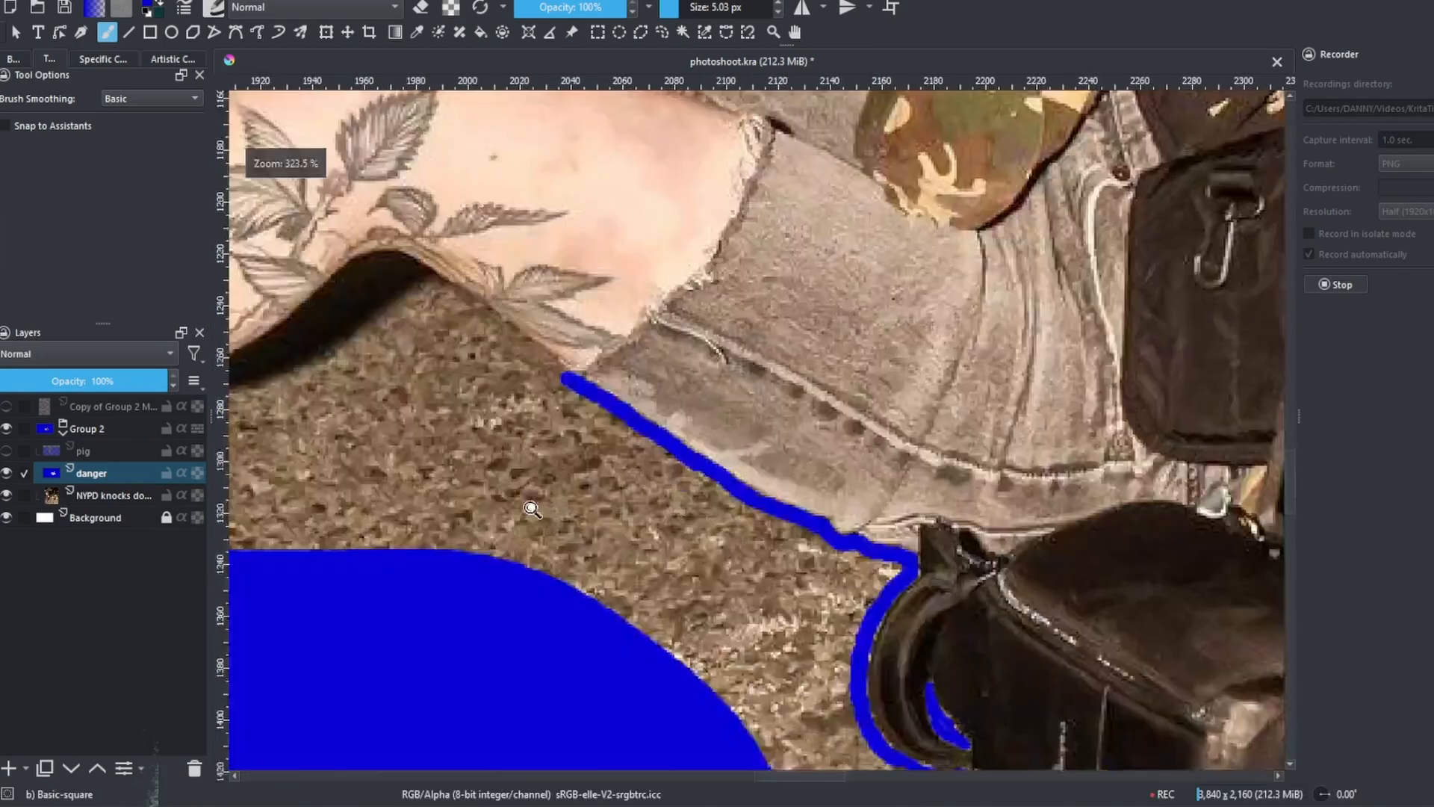
left_click_drag(531, 392, 531, 253)
- Trace the lower edge of the tattooed thigh in blue from the denim shorts to the black shadow behind the knee
mouse_move(608, 314)
left_mouse_down()
mouse_move(781, 481)
mouse_move(590, 317)
left_mouse_up()
key("v")
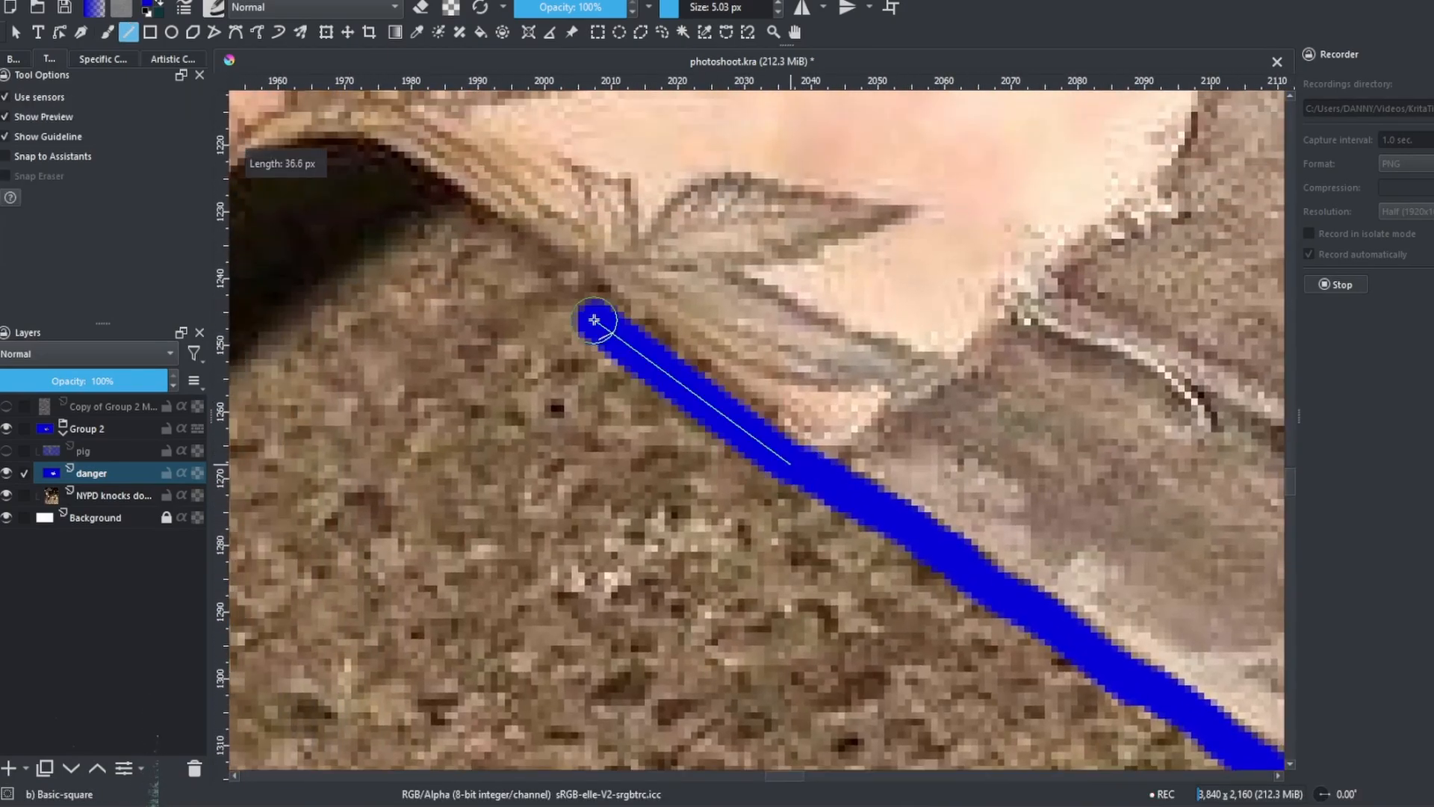
key("b")
left_click_drag(752, 424, 658, 362)
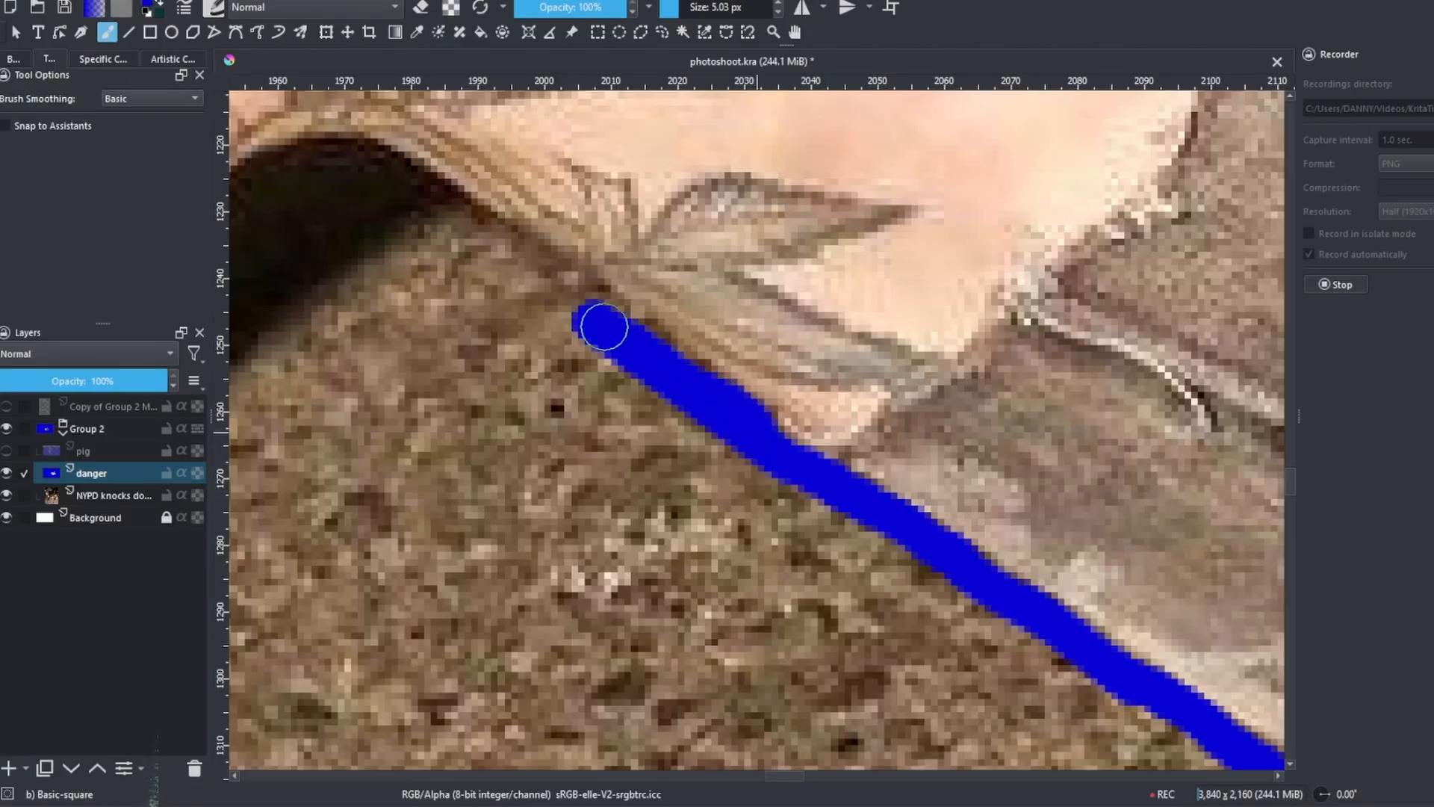
mouse_move(592, 326)
left_mouse_down()
mouse_move(778, 445)
mouse_move(662, 368)
left_mouse_up()
mouse_move(612, 324)
left_mouse_down()
mouse_move(728, 244)
mouse_move(679, 304)
mouse_move(746, 256)
mouse_move(560, 382)
left_mouse_up()
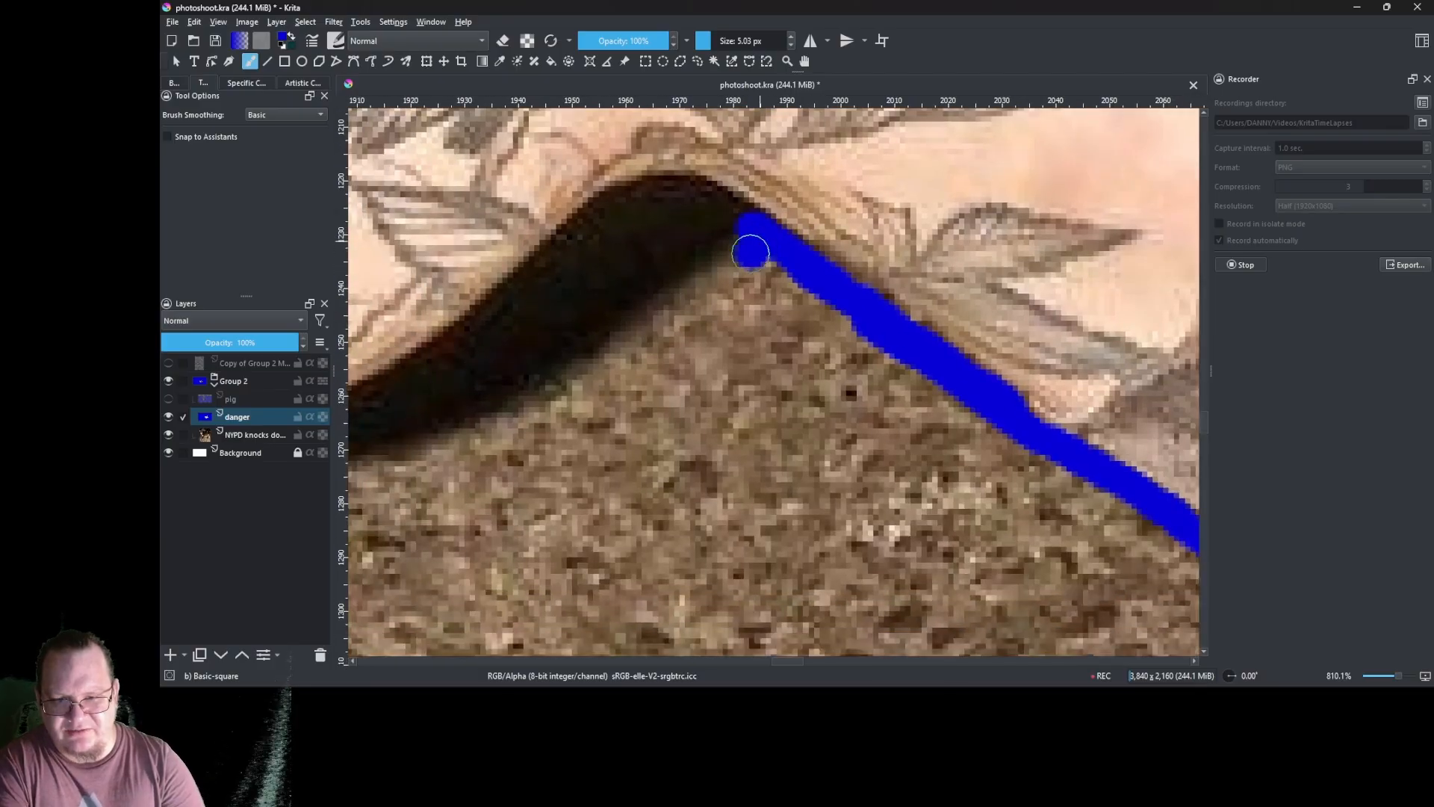
left_click_drag(605, 331, 732, 221)
- Trace the lower edge of the black shadow beneath the bent knee and upper calf with the 5.03 px brush
key("e")
key("e")
left_click_drag(701, 272, 546, 351)
left_click_drag(679, 257, 568, 314)
mouse_move(506, 371)
left_mouse_down()
mouse_move(739, 281)
mouse_move(570, 339)
left_mouse_up()
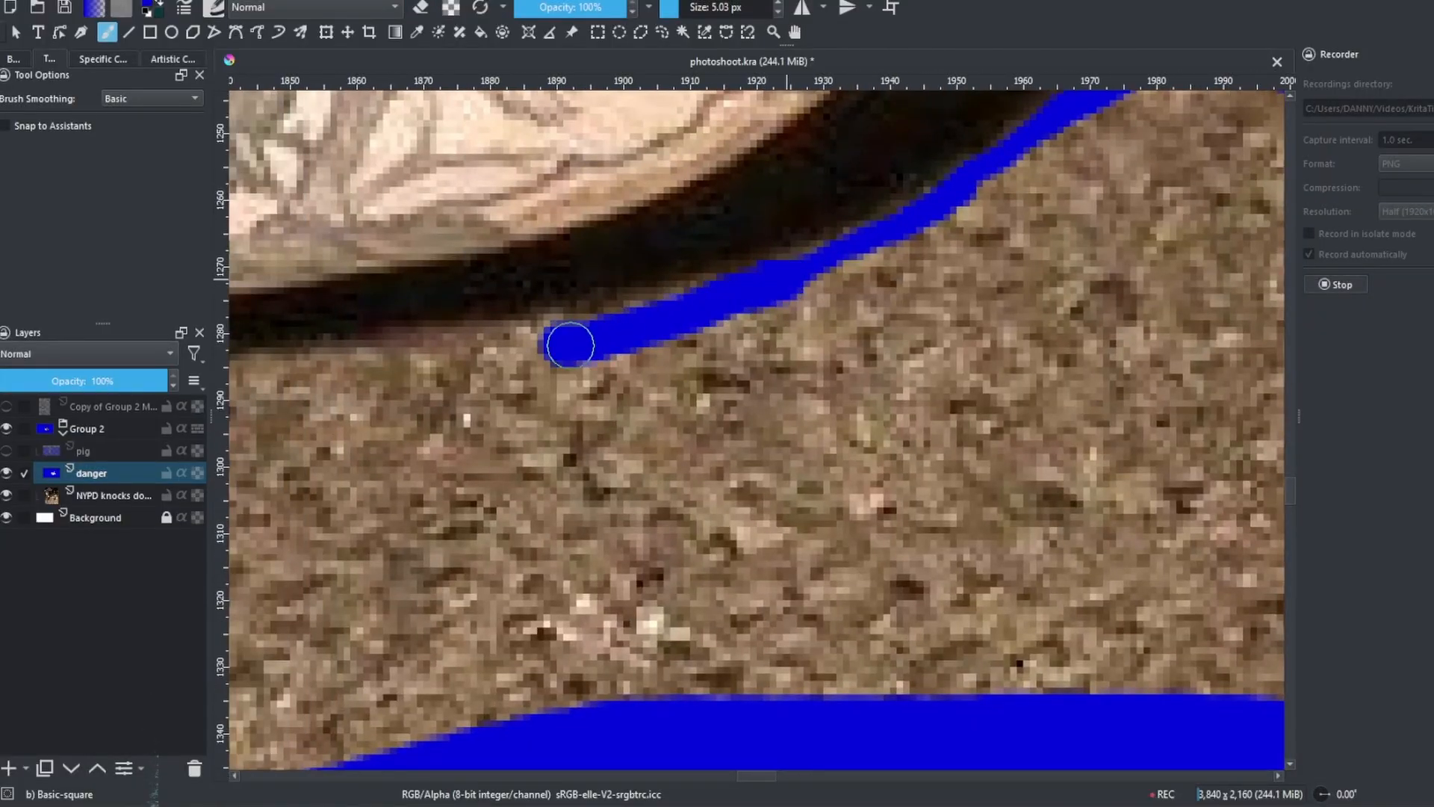
- Continue the blue outline beneath the calf's shadow toward the ankle with a 10.82 px brush
scroll(671, 337, "down", 2)
mouse_move(886, 397)
left_mouse_down()
mouse_move(1048, 384)
mouse_move(1213, 333)
left_mouse_up()
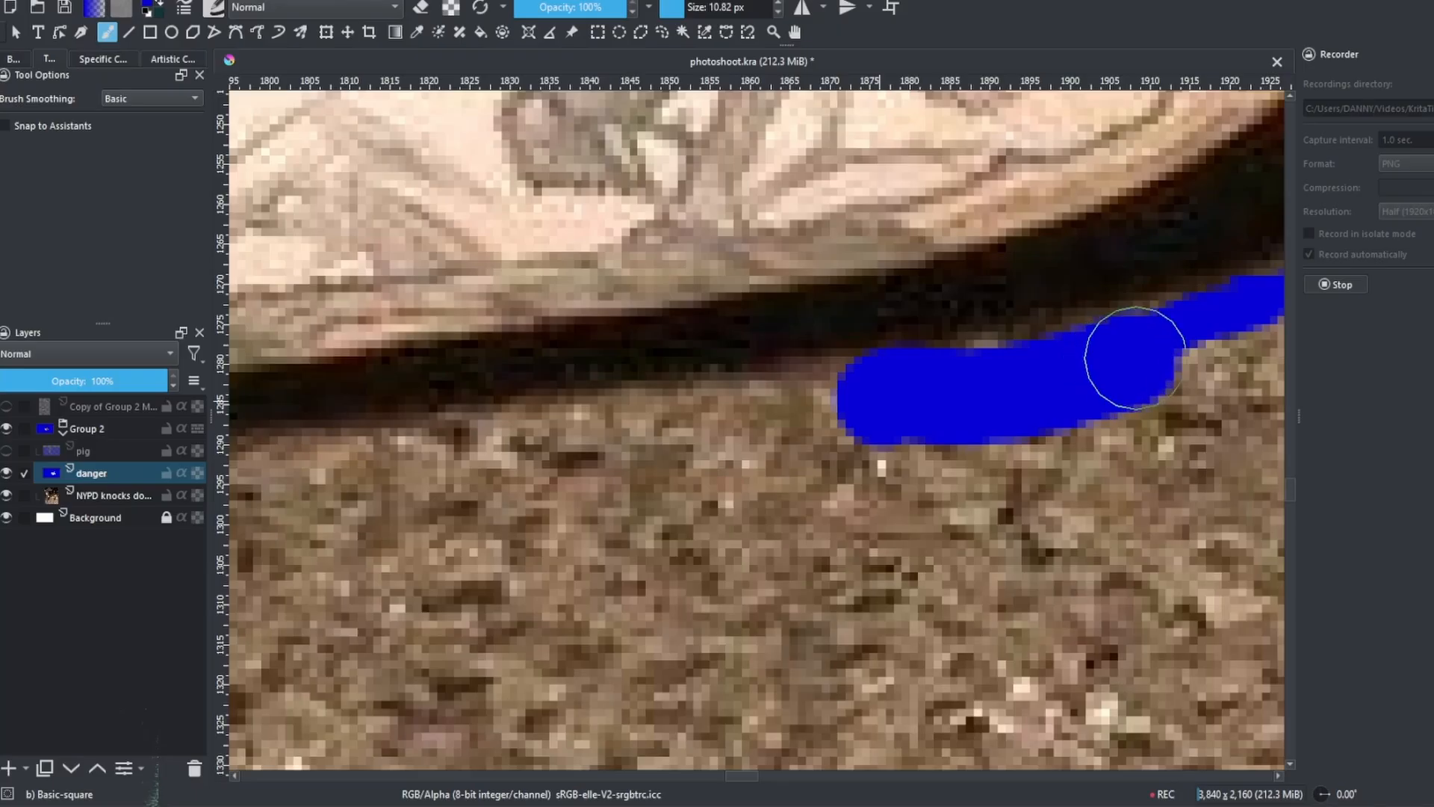
left_click_drag(809, 365, 1200, 273)
scroll(1200, 273, "down", 2)
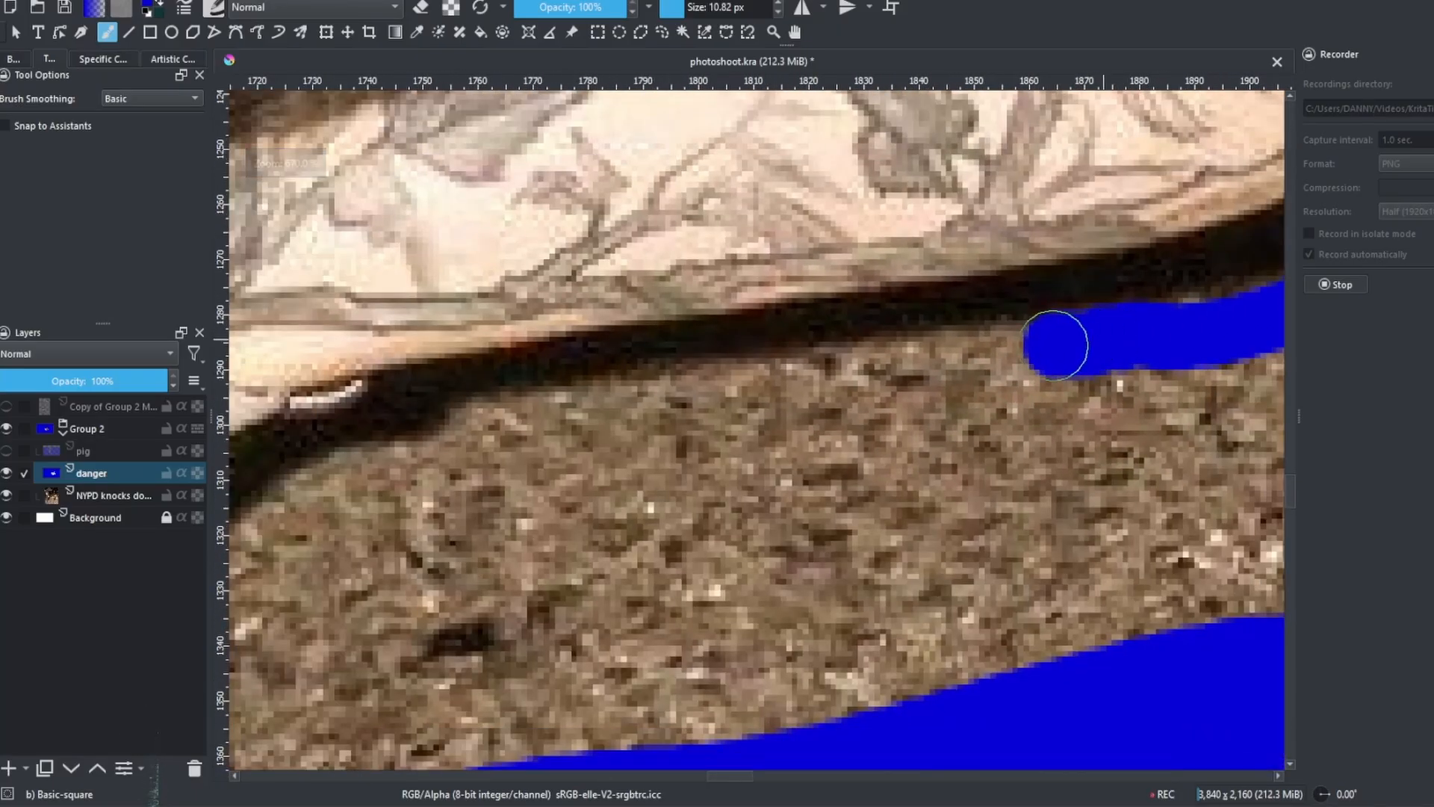
mouse_move(1056, 345)
left_mouse_down()
mouse_move(717, 378)
mouse_move(392, 457)
left_mouse_up()
- Extend the blue outline around the ankle down to the boot's heel and erase its overlap with the shadow
key("e")
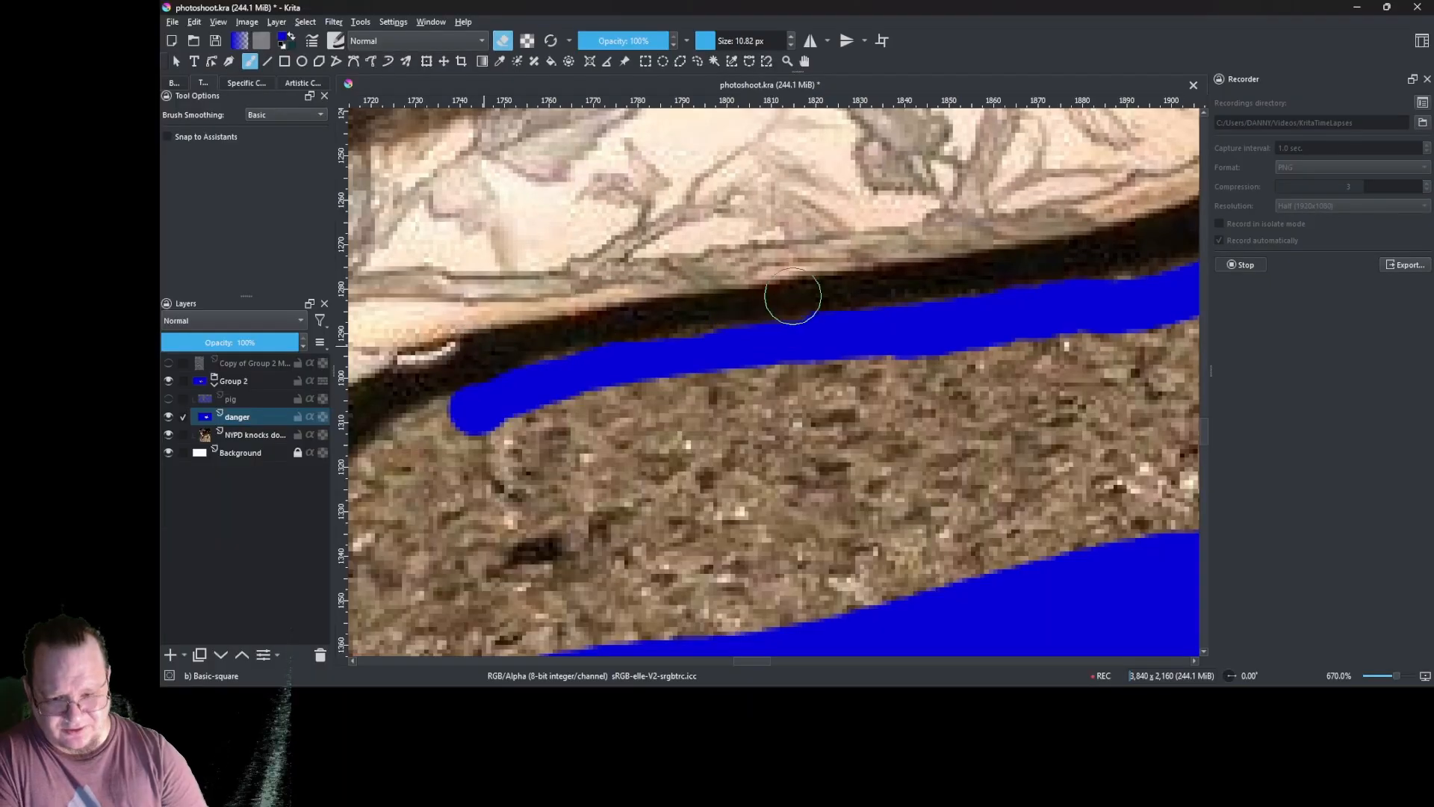
left_click_drag(852, 344, 810, 345)
mouse_move(706, 334)
left_mouse_down()
mouse_move(859, 313)
mouse_move(801, 344)
mouse_move(685, 374)
mouse_move(826, 299)
mouse_move(849, 259)
left_mouse_up()
mouse_move(796, 282)
left_mouse_down()
mouse_move(685, 331)
mouse_move(476, 526)
left_mouse_up()
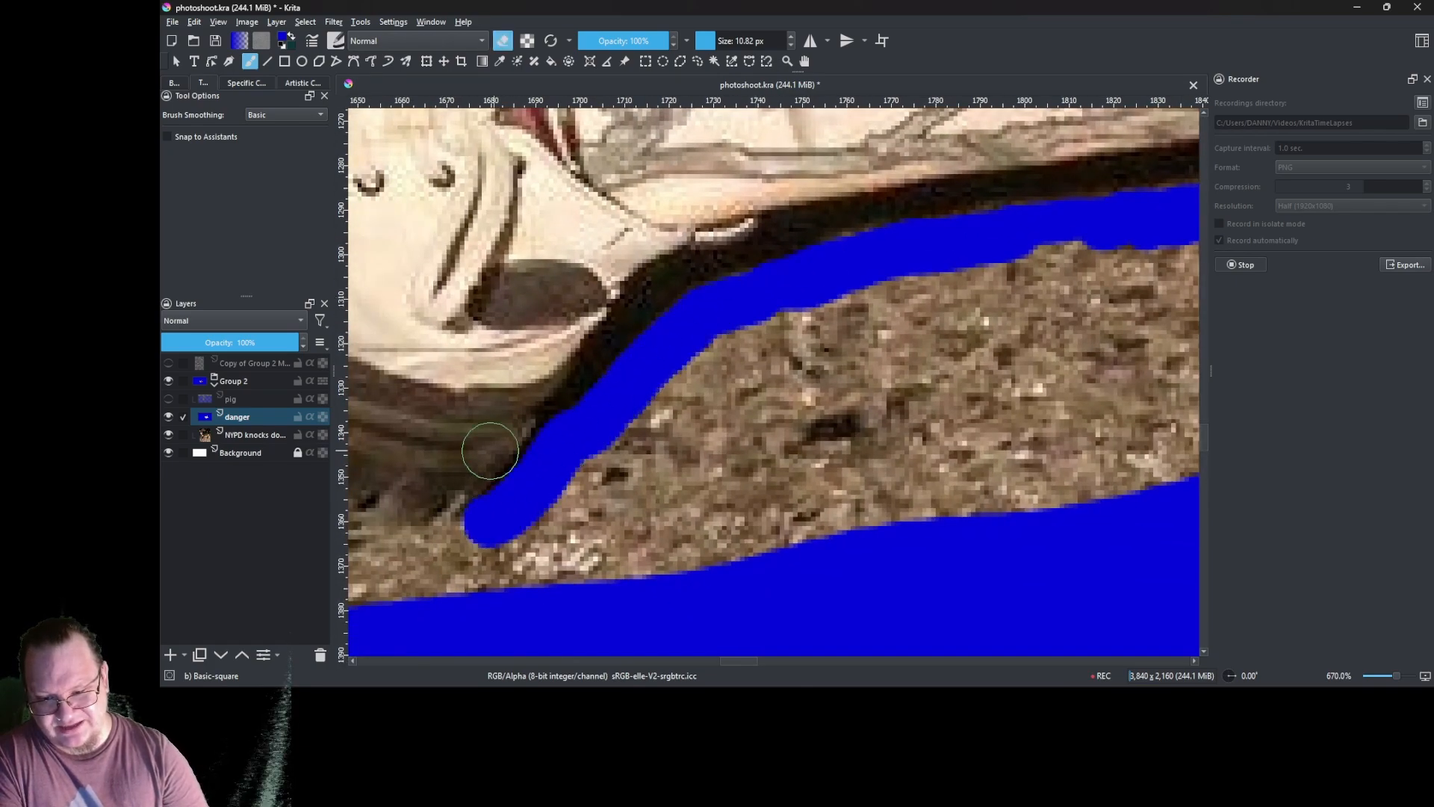
key("e")
left_click_drag(489, 461, 676, 282)
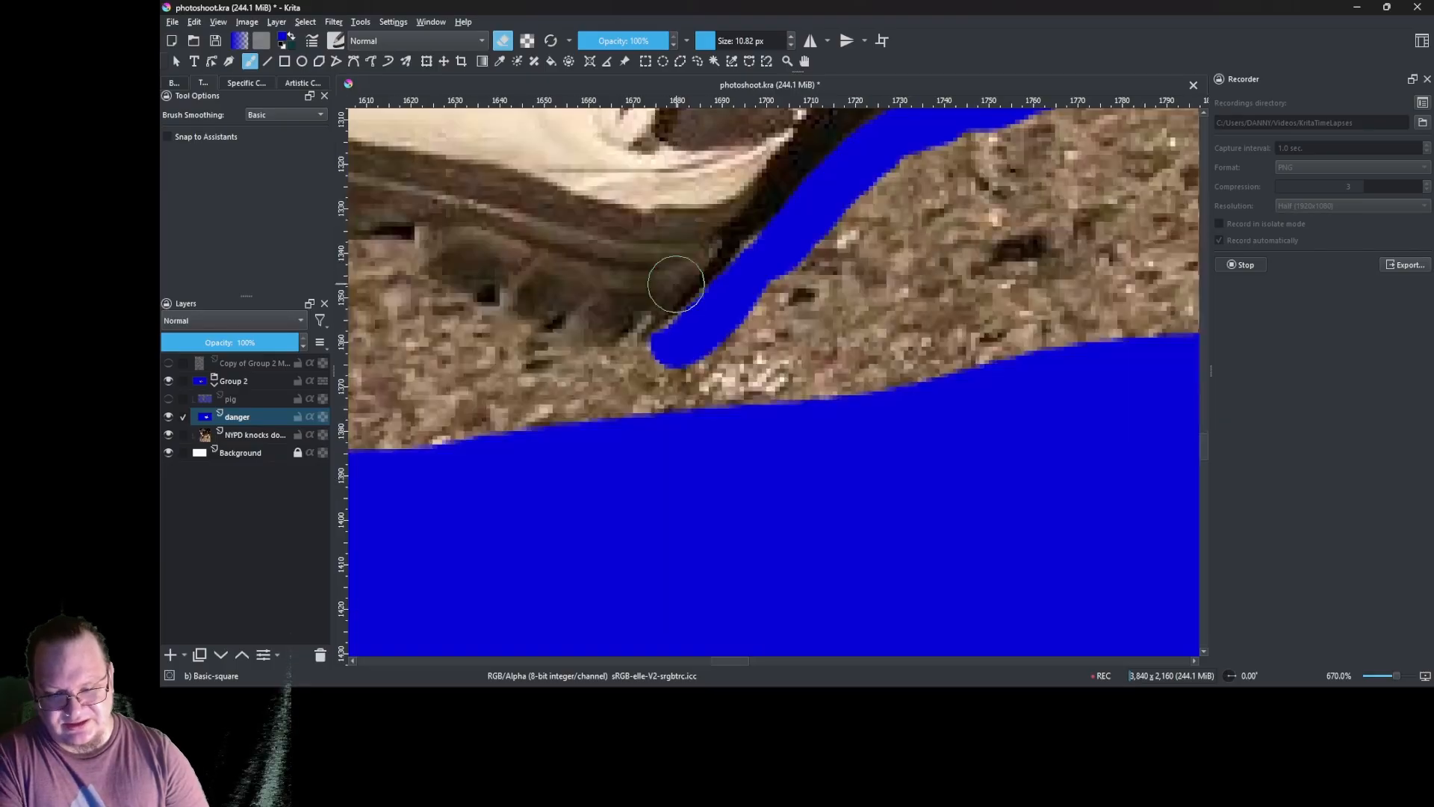
mouse_move(769, 259)
left_mouse_down()
mouse_move(656, 378)
mouse_move(535, 421)
mouse_move(626, 475)
left_mouse_up()
- Mask the area beneath the boot's treaded sole and trace the sole in blue up to the toe
scroll(572, 413, "up", 5)
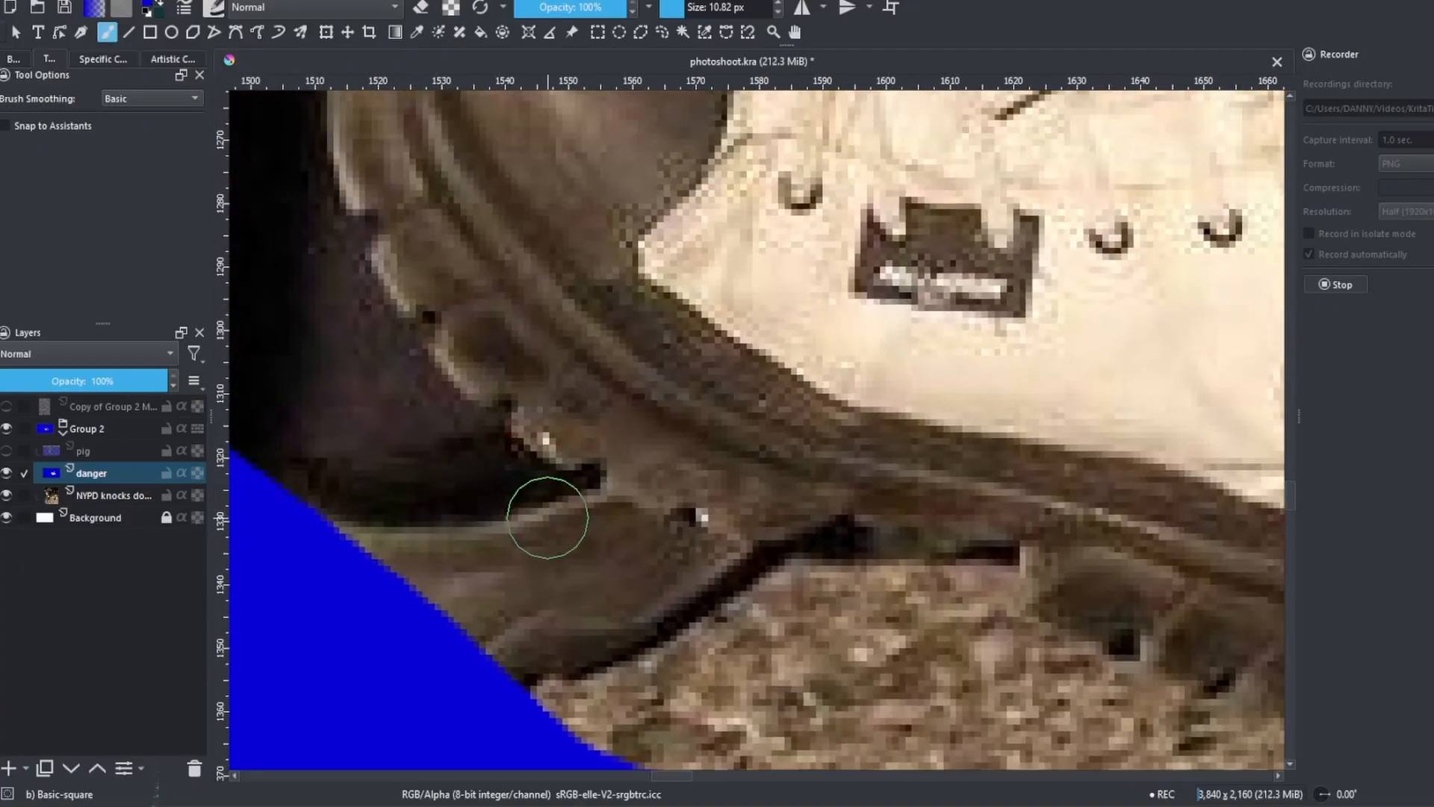
mouse_move(548, 518)
left_mouse_down()
mouse_move(646, 546)
mouse_move(986, 587)
left_mouse_up()
left_click_drag(986, 587, 696, 391)
mouse_move(691, 437)
left_mouse_down()
mouse_move(890, 544)
mouse_move(993, 582)
left_mouse_up()
left_click_drag(643, 443, 1144, 680)
mouse_move(739, 563)
left_mouse_down()
mouse_move(782, 615)
mouse_move(762, 603)
left_mouse_up()
mouse_move(712, 558)
left_mouse_down()
mouse_move(619, 455)
mouse_move(563, 304)
left_mouse_up()
left_click_drag(530, 205, 594, 462)
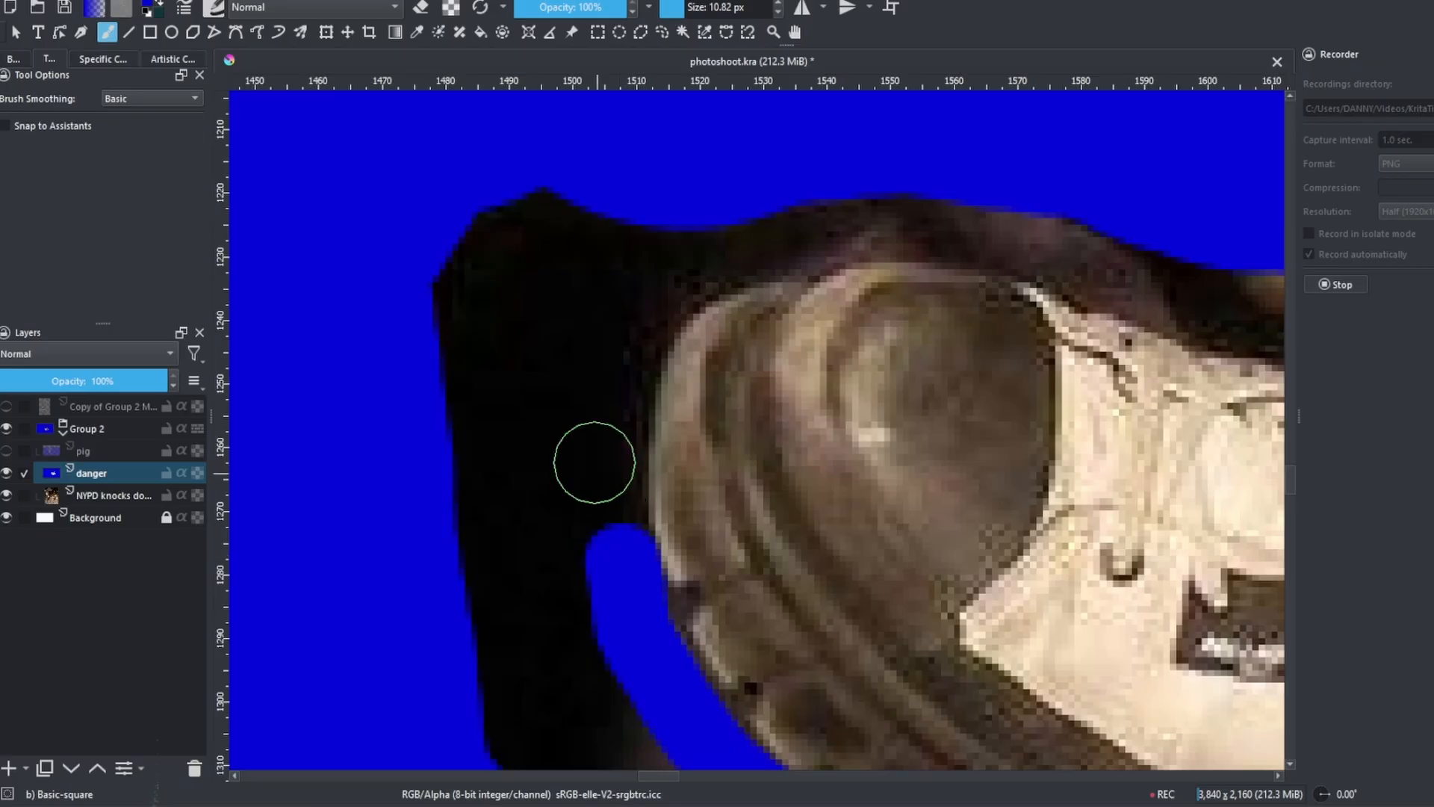
- Mask the dark area around the boot's toe cap and along the boot's upper edge
mouse_move(606, 521)
left_mouse_down()
mouse_move(608, 393)
mouse_move(647, 304)
mouse_move(717, 237)
mouse_move(744, 245)
left_mouse_up()
mouse_move(826, 223)
left_mouse_down()
mouse_move(889, 212)
mouse_move(736, 200)
mouse_move(851, 228)
mouse_move(705, 198)
left_mouse_up()
mouse_move(704, 198)
left_mouse_down()
mouse_move(916, 267)
mouse_move(704, 233)
mouse_move(829, 256)
mouse_move(1078, 189)
left_mouse_up()
- Outline the lace and boot collar in blue and mask the gap inside the lace loop with a 1.20 px brush
mouse_move(793, 190)
left_mouse_down()
mouse_move(821, 207)
mouse_move(1046, 153)
mouse_move(720, 256)
mouse_move(843, 178)
mouse_move(724, 291)
mouse_move(748, 261)
mouse_move(735, 296)
mouse_move(839, 187)
mouse_move(898, 152)
mouse_move(914, 176)
mouse_move(902, 247)
mouse_move(863, 279)
mouse_move(820, 287)
mouse_move(841, 277)
mouse_move(795, 334)
mouse_move(908, 379)
left_mouse_up()
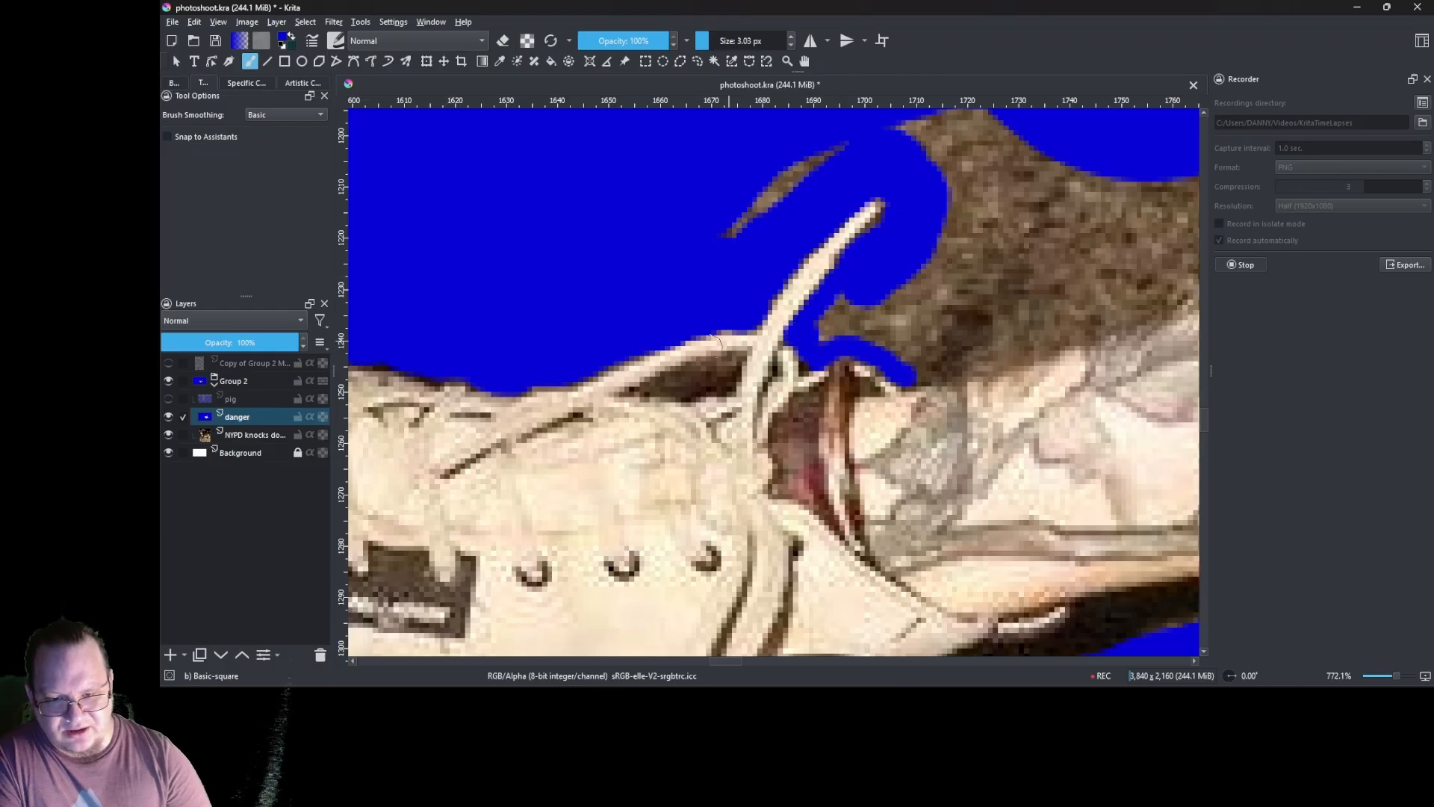
mouse_move(674, 383)
left_mouse_down("shift")
mouse_move(735, 356)
mouse_move(691, 385)
left_mouse_up("shift")
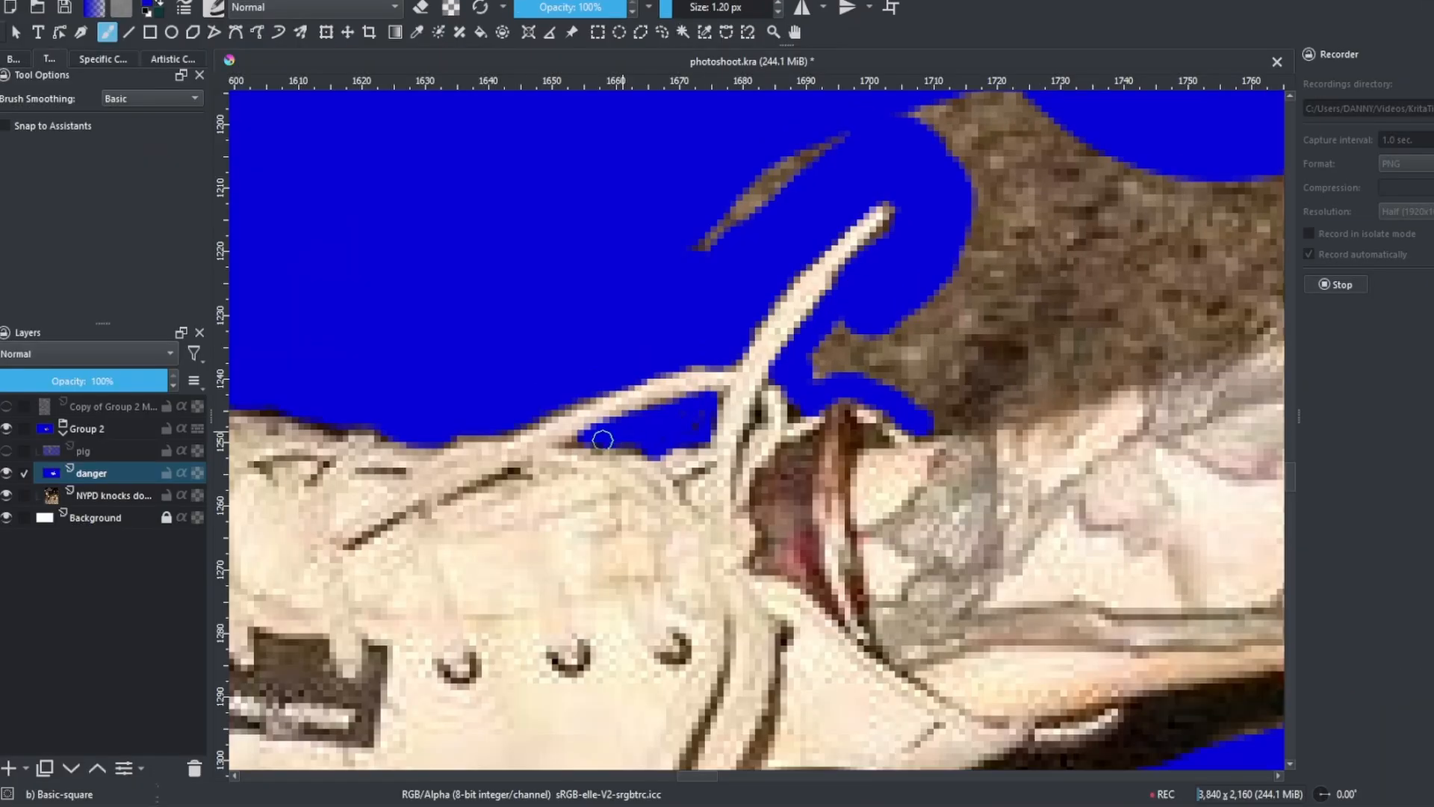
left_click_drag(931, 410, 582, 432)
- Trace the upper edge of the ankle and lower shin with a 4.11 px brush and erase any overlap with the skin
mouse_move(582, 432)
left_mouse_down("shift")
mouse_move(779, 387)
mouse_move(571, 367)
mouse_move(807, 303)
left_mouse_up("shift")
left_click_drag(648, 418, 620, 441)
key("e")
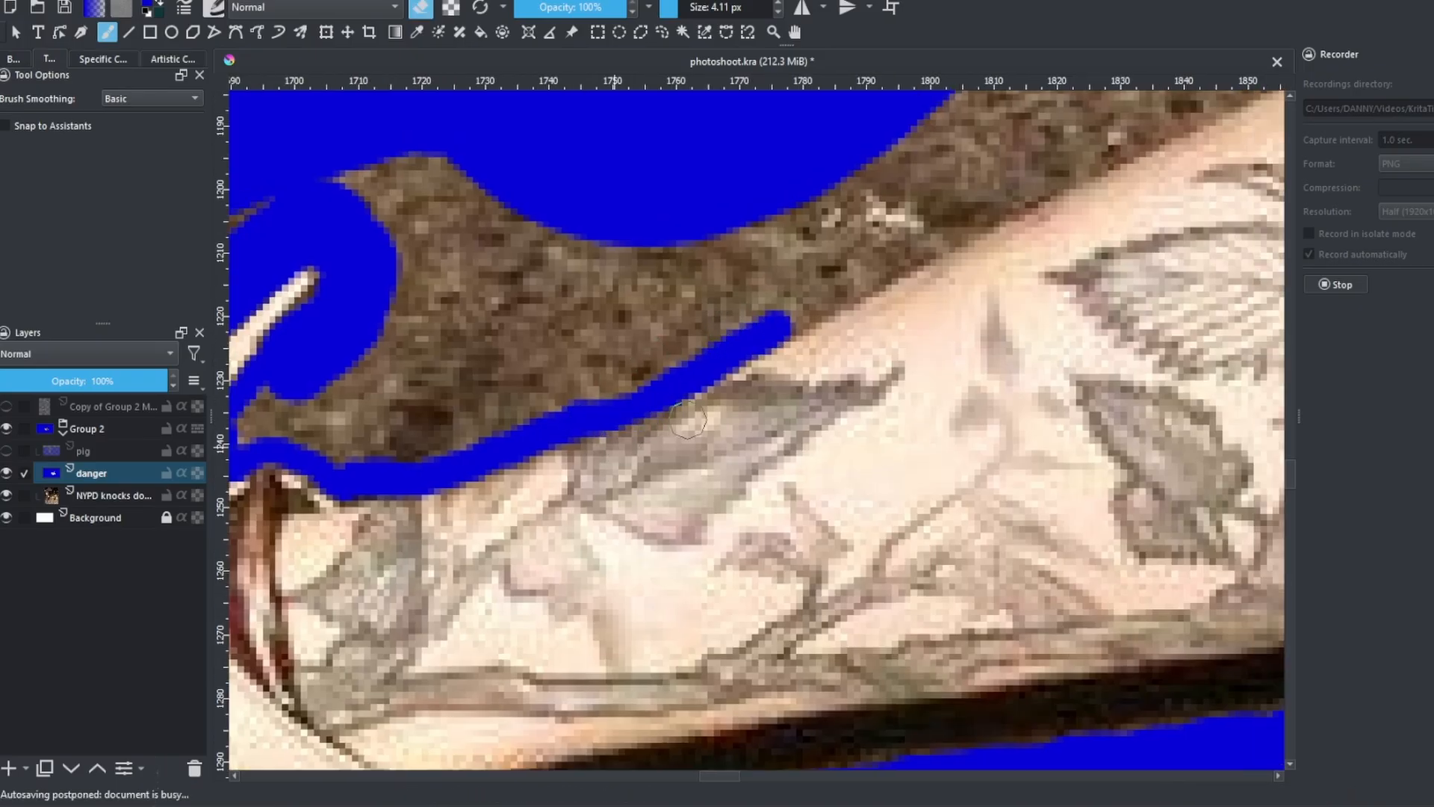
mouse_move(717, 386)
left_mouse_down()
mouse_move(589, 455)
mouse_move(480, 552)
left_mouse_up()
left_click_drag(481, 552, 480, 575)
mouse_move(555, 468)
left_mouse_down()
mouse_move(580, 467)
mouse_move(549, 476)
left_mouse_up()
- Trace the upper edge of the tattooed shin up to the lower knee with an 8.68 px brush
key("v")
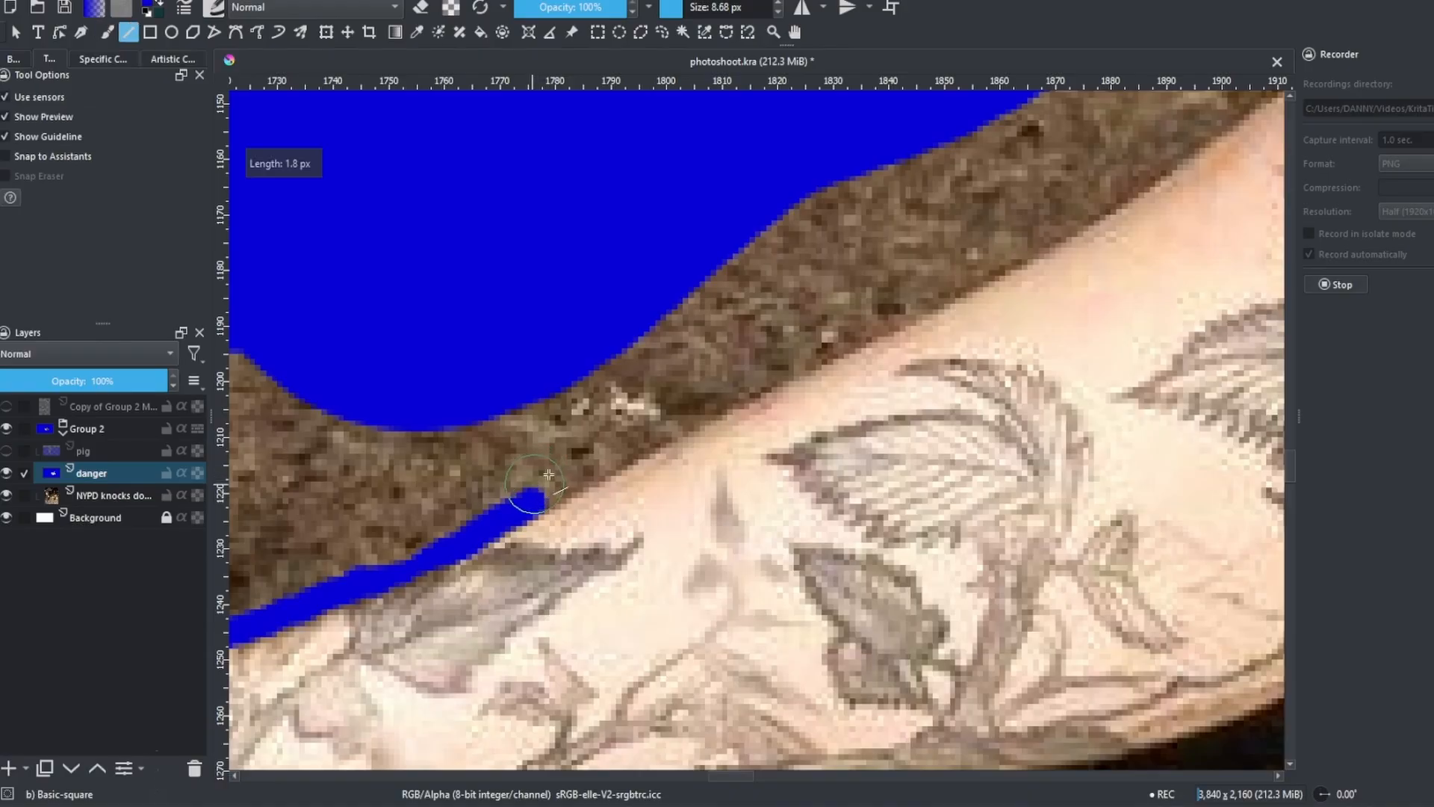
left_click_drag(741, 363, 743, 363)
key("b")
mouse_move(547, 463)
left_mouse_down()
mouse_move(858, 306)
mouse_move(592, 360)
mouse_move(927, 200)
left_mouse_up()
key("e")
left_click_drag(827, 332, 618, 479)
left_click_drag(719, 348, 1001, 147)
left_click_drag(901, 192, 641, 355)
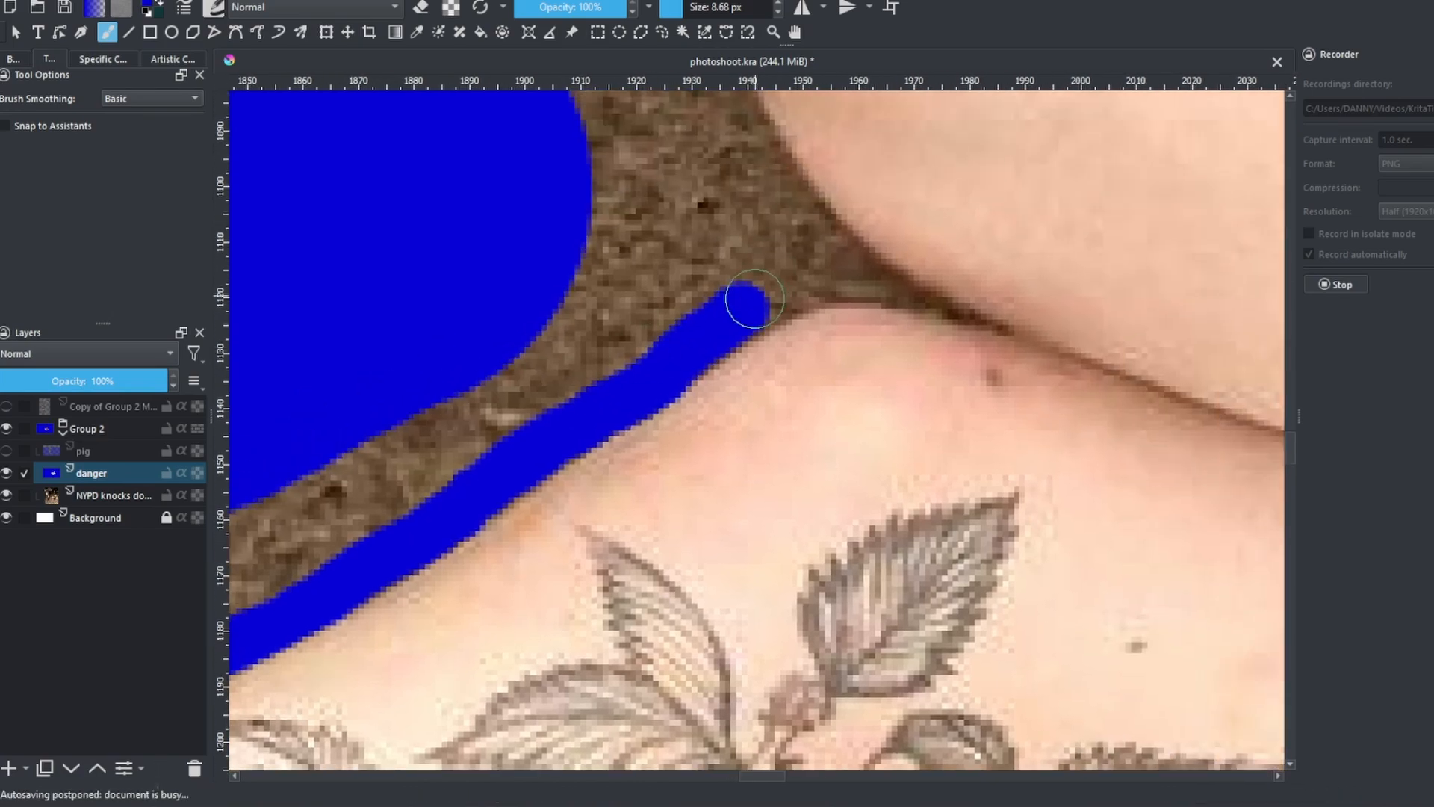
- Mask the pavement wedge between the two legs, following both skin edges to where the legs meet
left_click_drag(755, 300, 811, 264)
left_click_drag(744, 148, 659, 288)
mouse_move(593, 226)
left_mouse_down()
mouse_move(643, 256)
mouse_move(711, 361)
left_mouse_up()
left_click_drag(685, 313, 578, 230)
left_click_drag(609, 306, 818, 384)
- Set the danger layer's opacity to 71% and erase the blue overlapping the legs with a 23.23 px brush
key("e")
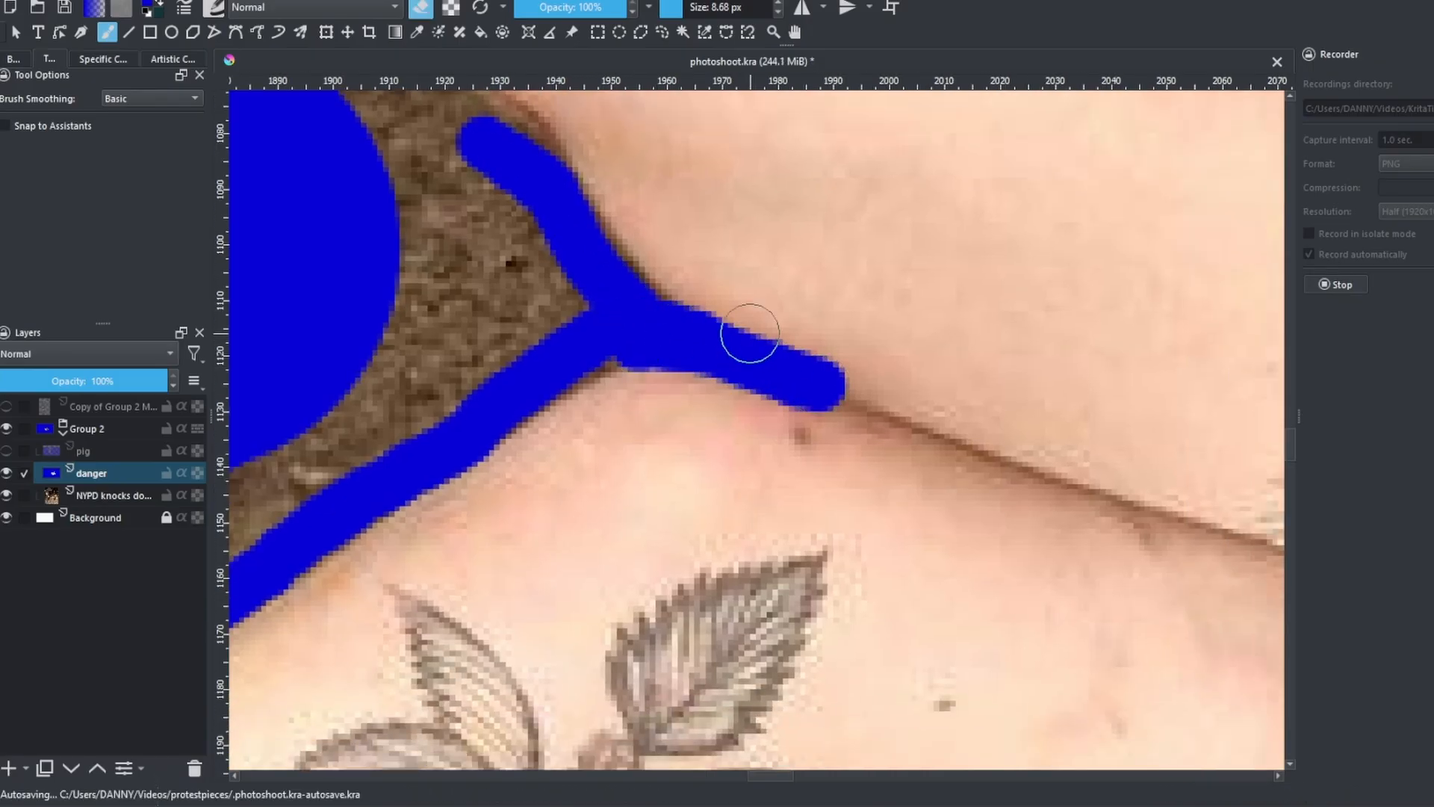
left_click(118, 381)
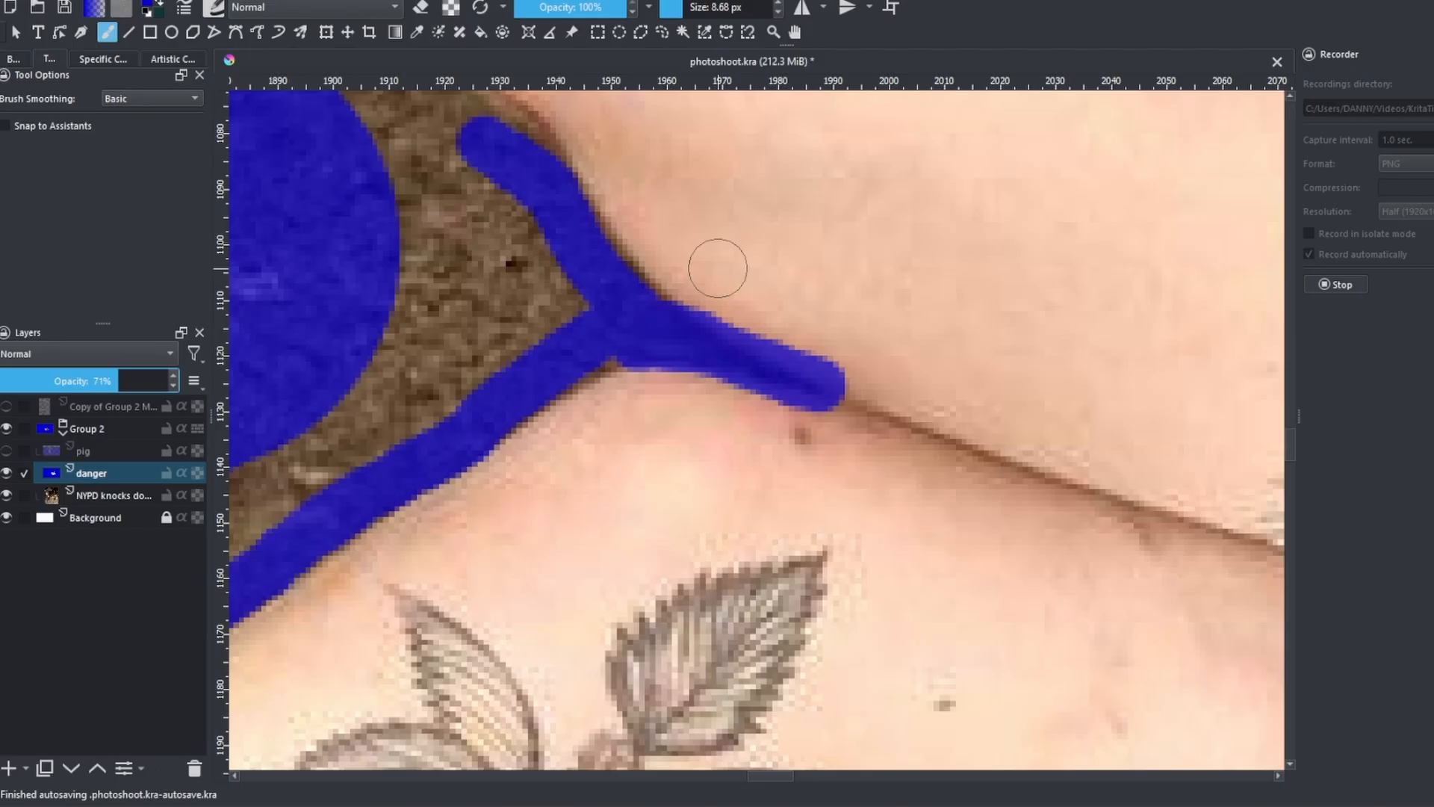
key("e")
left_click(718, 250)
key("ctrl+z")
key("e")
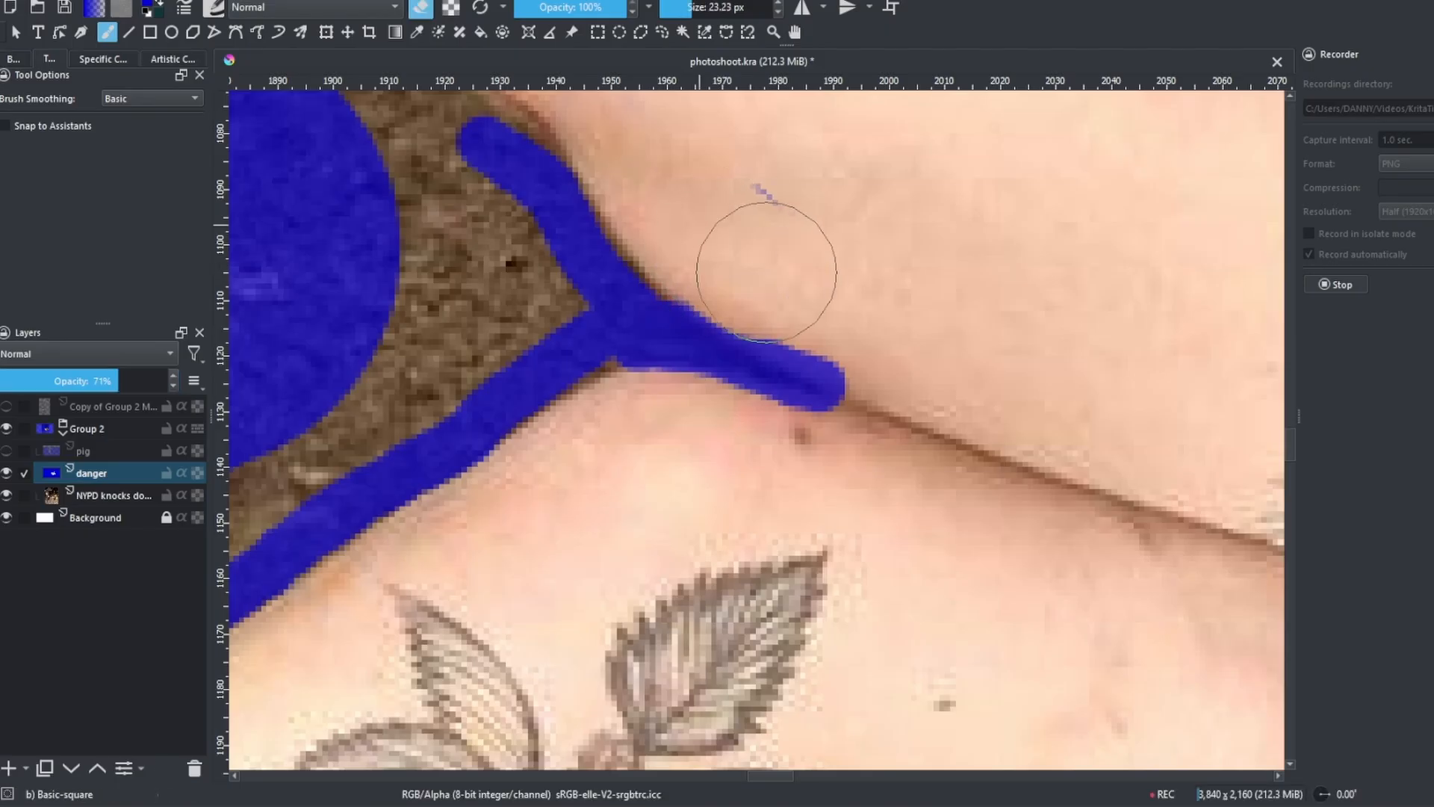
left_click_drag(738, 260, 602, 302)
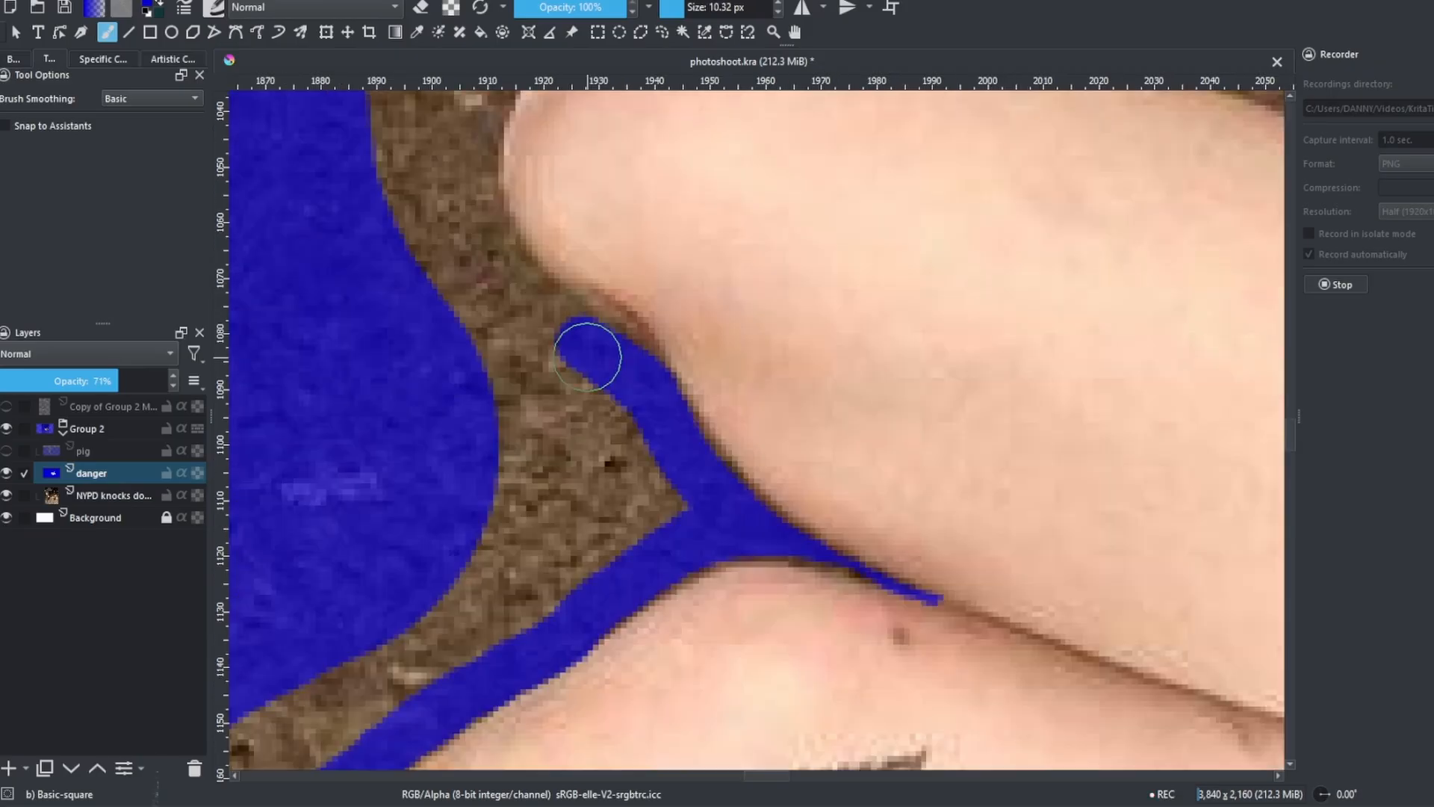
- Trace around the front of the raised knee in blue with a 10.32 px brush
left_click_drag(586, 346, 561, 321)
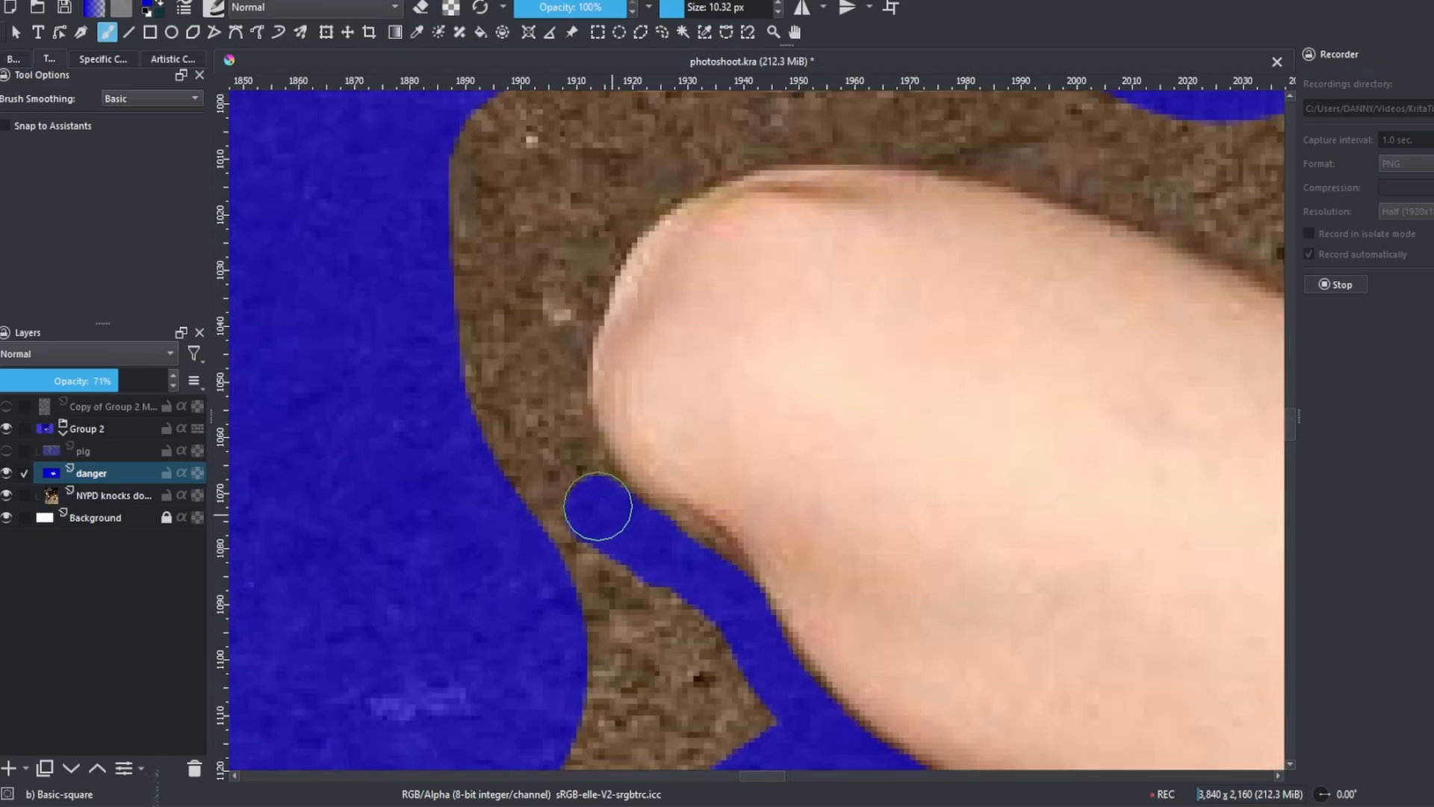
mouse_move(598, 507)
left_mouse_down()
mouse_move(573, 464)
mouse_move(557, 359)
left_mouse_up()
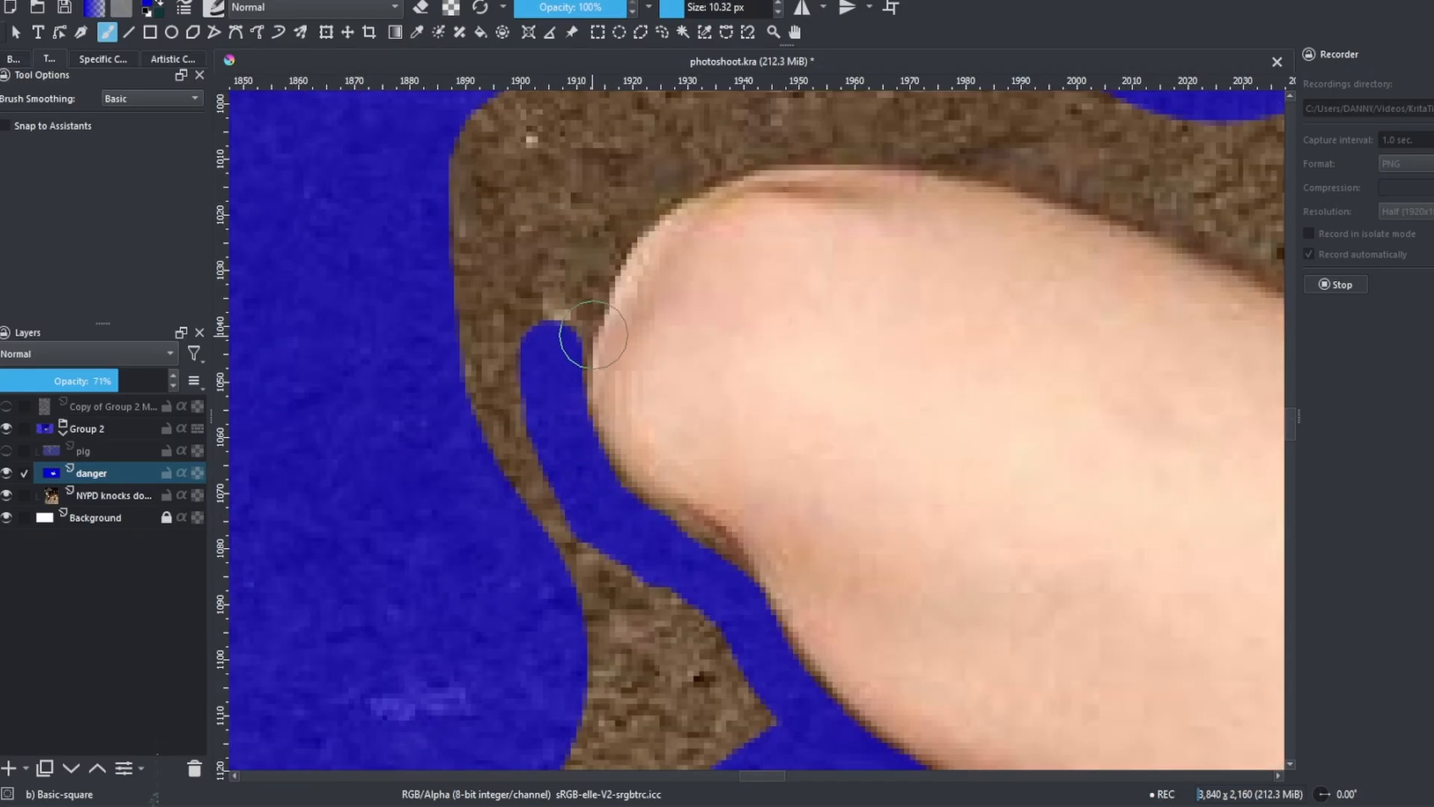
mouse_move(549, 357)
left_mouse_down()
mouse_move(615, 200)
mouse_move(647, 180)
left_mouse_up()
left_click_drag(643, 184, 446, 298)
scroll(446, 298, "down", 1)
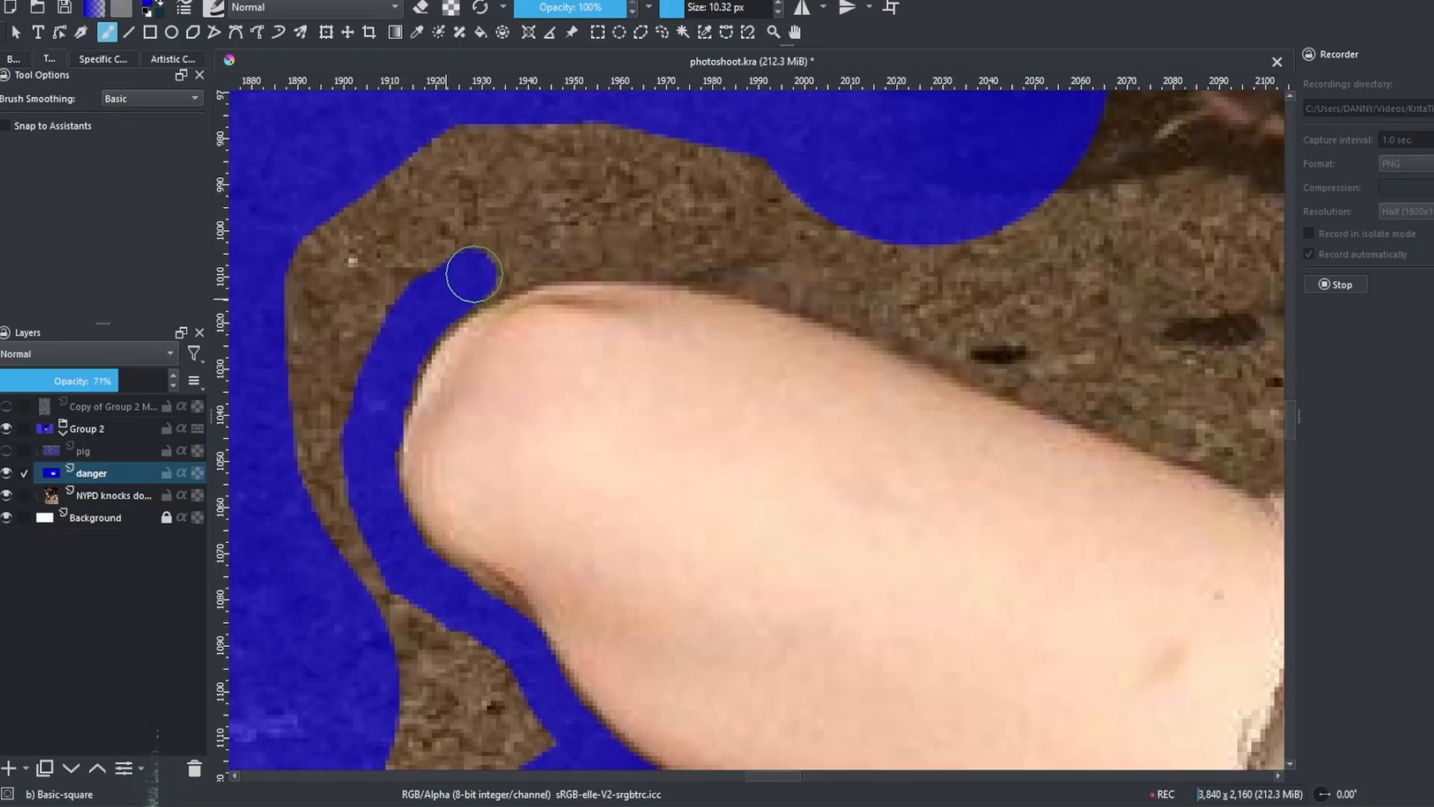
- Trace the upper edge of the raised knee and thigh in blue up to the frayed hem of the shorts
mouse_move(510, 259)
left_mouse_down()
mouse_move(560, 243)
mouse_move(762, 244)
mouse_move(568, 218)
left_mouse_up()
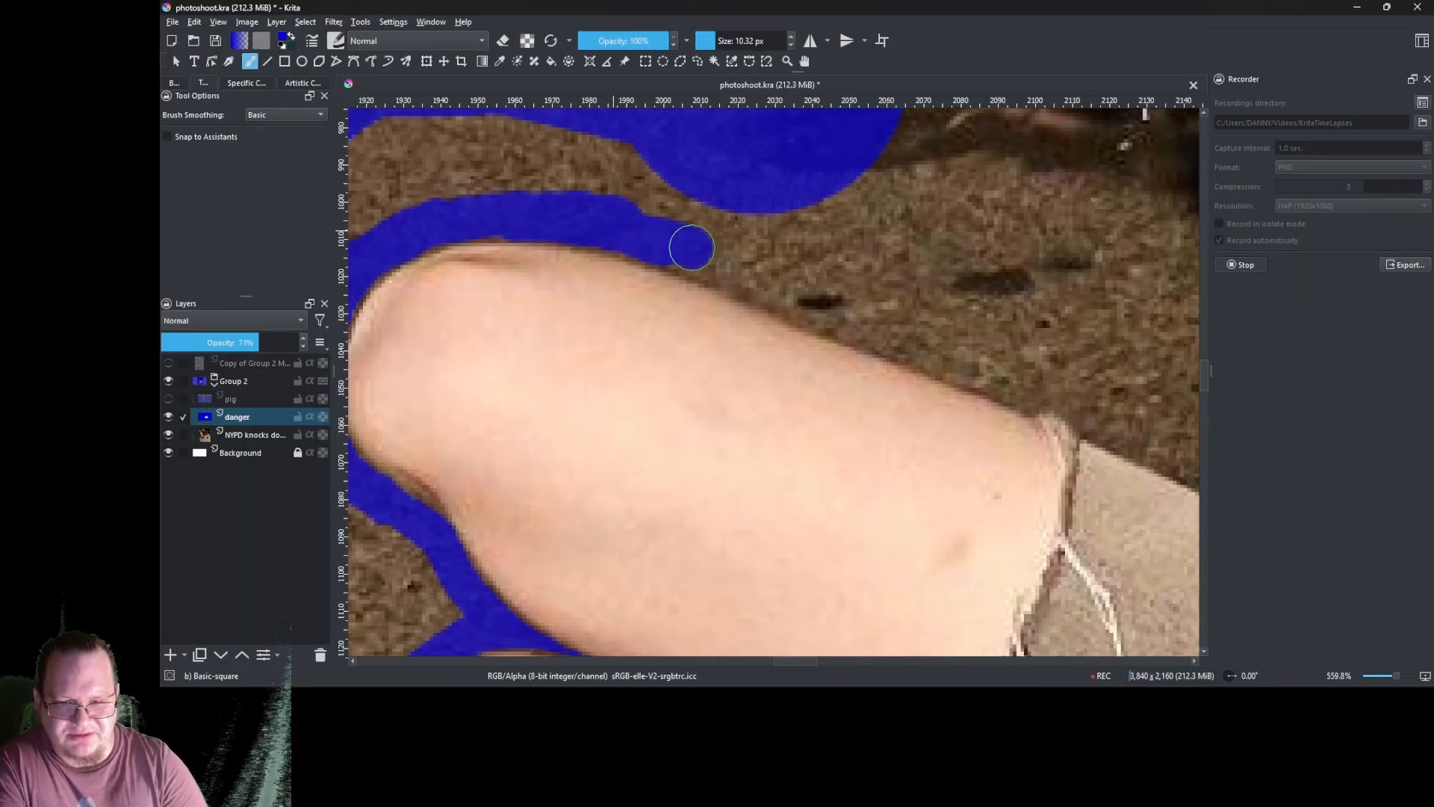
left_click_drag(692, 247, 703, 249)
left_click_drag(691, 245, 620, 220)
key("v")
left_click_drag(831, 289, 849, 308)
key("b")
mouse_move(845, 309)
left_mouse_down()
mouse_move(724, 239)
mouse_move(906, 320)
left_mouse_up()
left_click_drag(905, 320, 730, 255)
- Trace the upper edge of the denim shorts with a 7.84 px brush toward the camouflage sleeve
key("v")
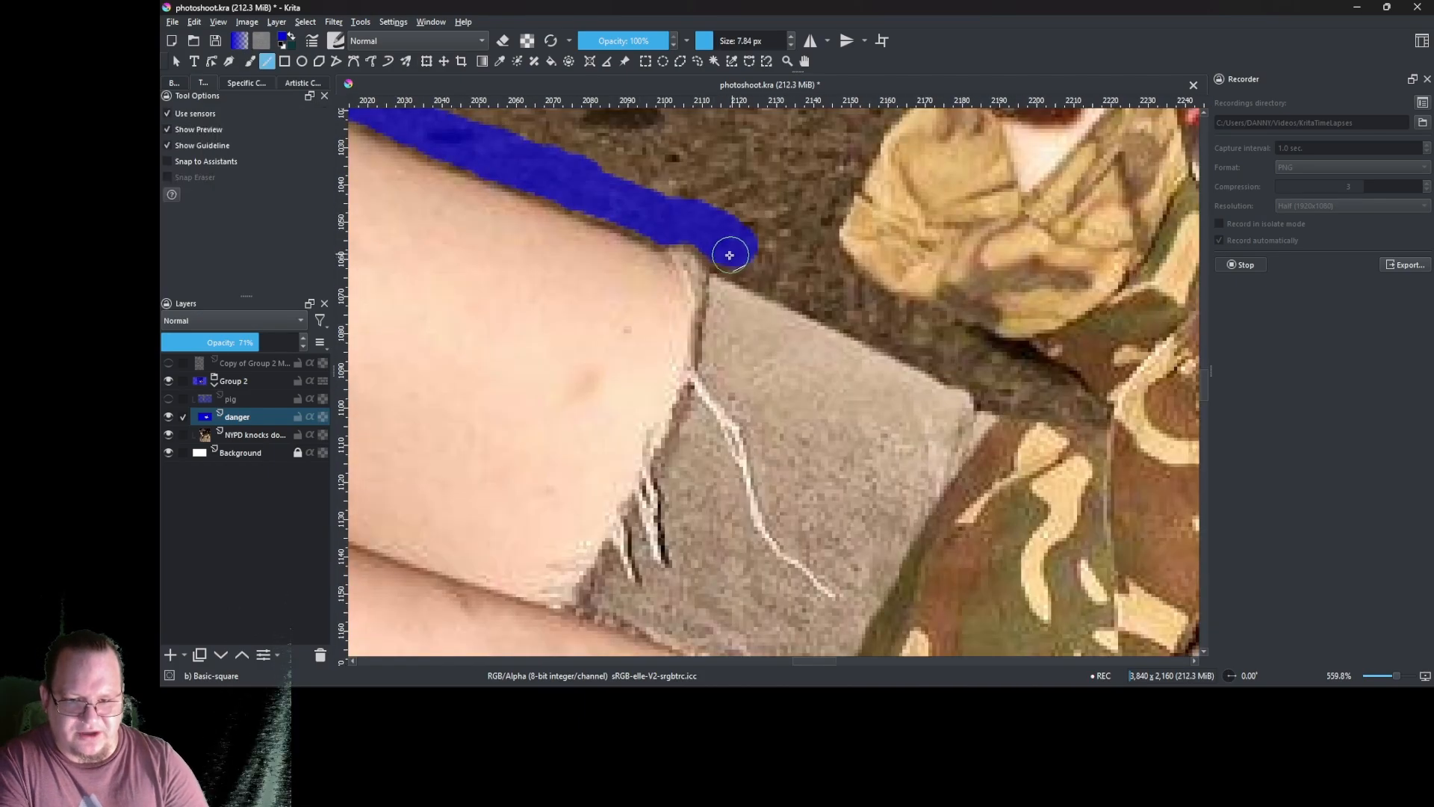
left_click_drag(910, 339, 914, 349)
key("b")
left_click_drag(765, 259, 745, 254)
key("e")
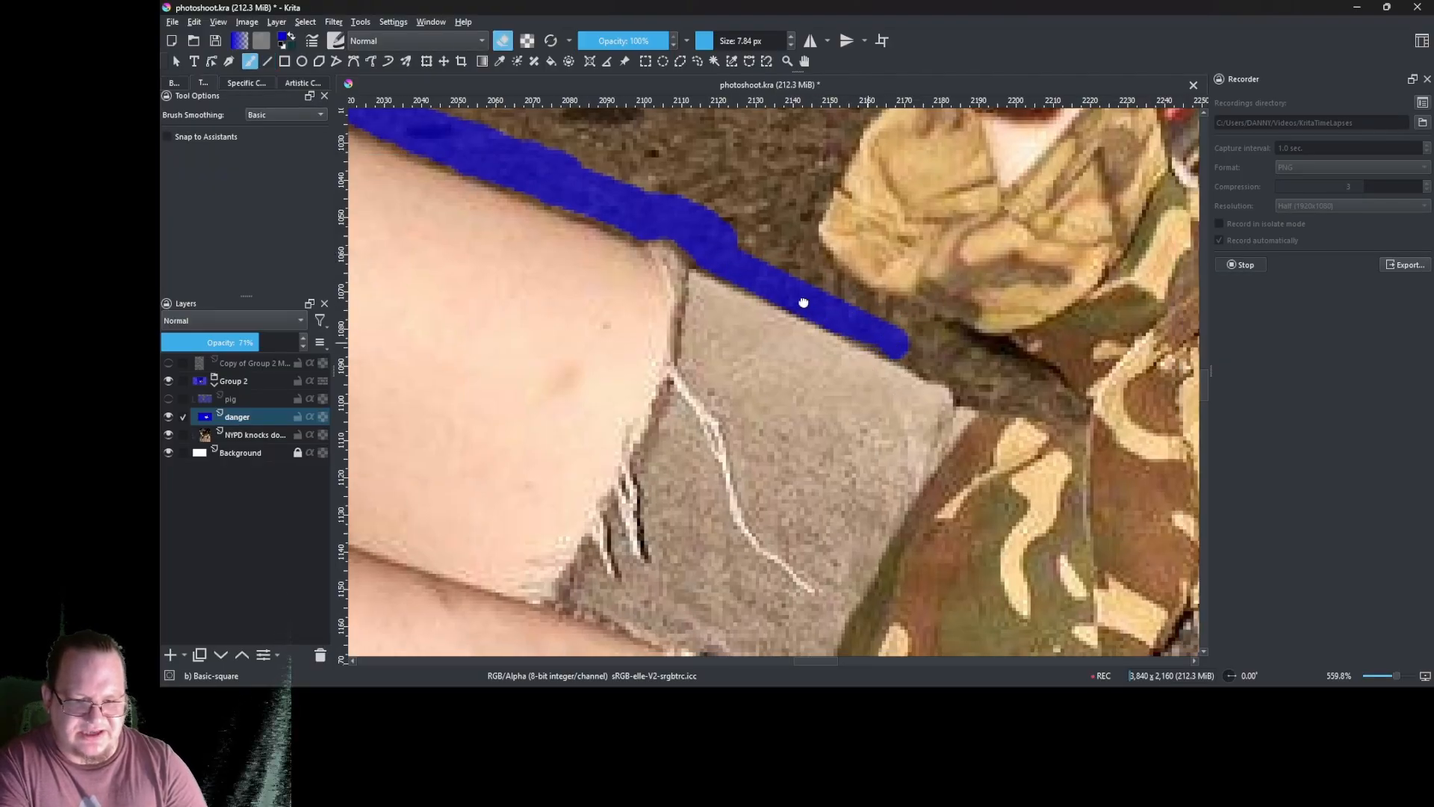
left_click_drag(812, 306, 753, 275)
key("e")
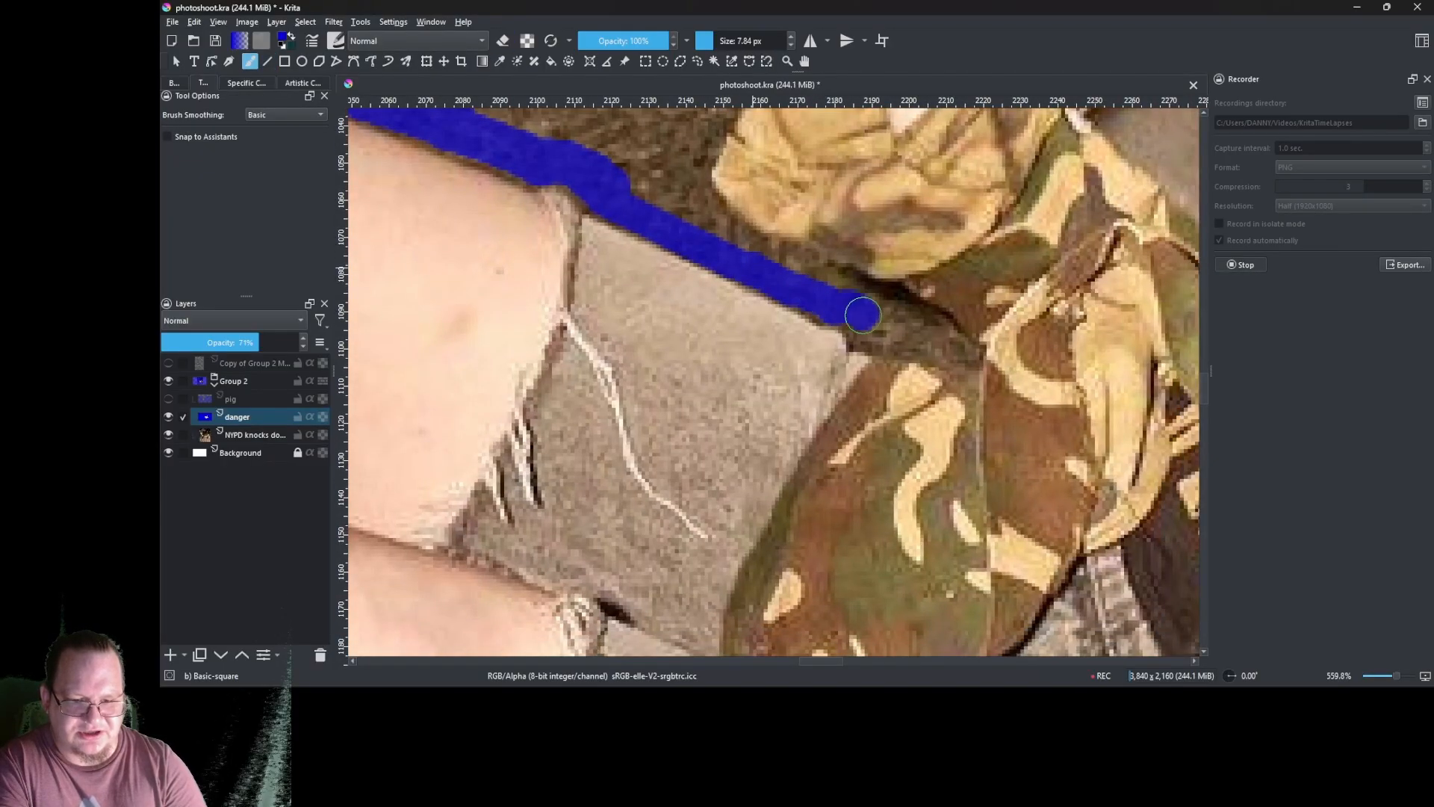
- Mask the pavement gap between the shorts and the camouflage sleeve, and clean its edges with the eraser
left_click_drag(859, 311, 935, 341)
scroll(904, 293, "up", 3)
mouse_move(840, 288)
left_mouse_down()
mouse_move(792, 288)
mouse_move(664, 239)
left_mouse_up()
scroll(771, 262, "down", 2)
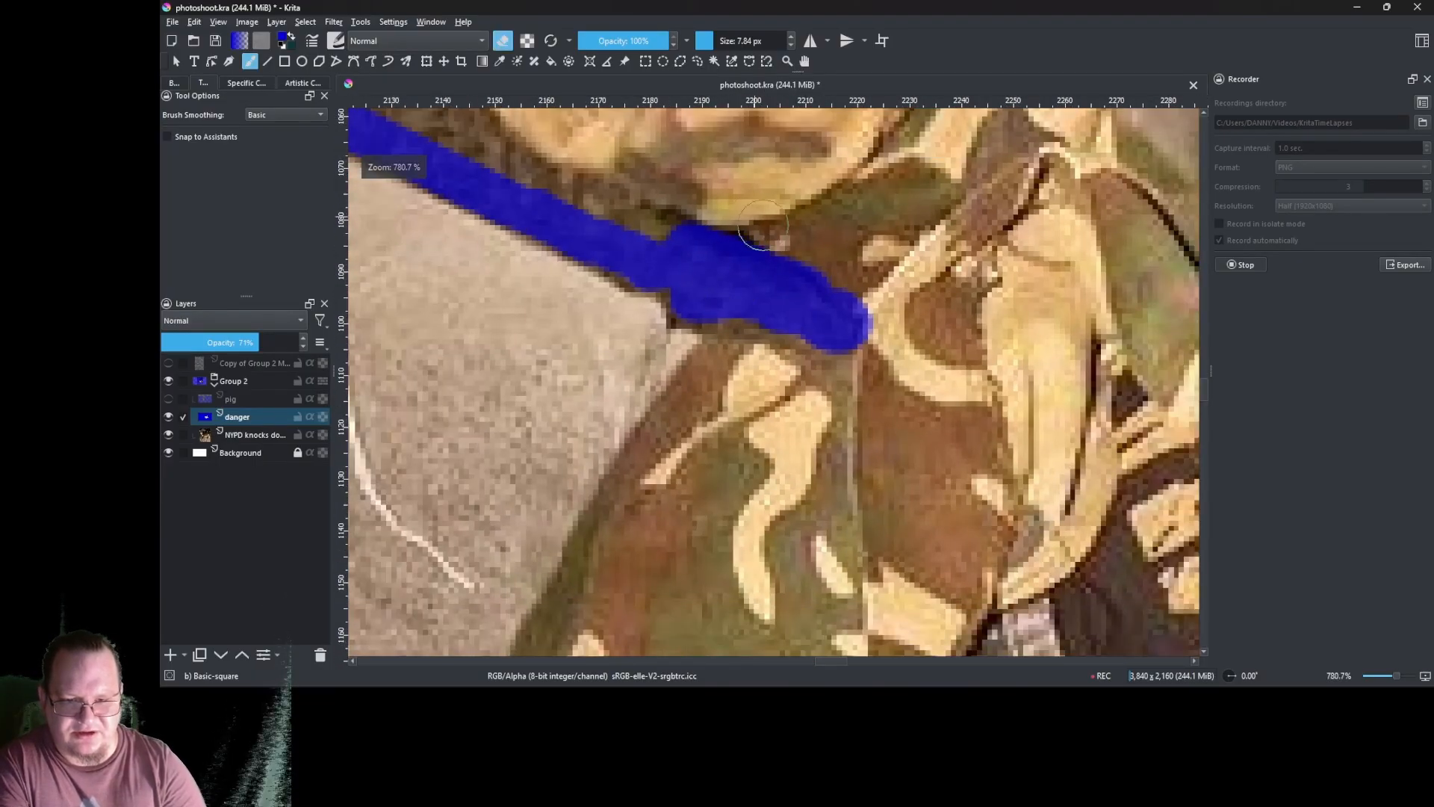
left_click_drag(881, 316, 826, 368)
- Trace the front of the camera lens in blue and erase the overlap along the lens edge
mouse_move(638, 260)
left_mouse_down()
mouse_move(766, 389)
mouse_move(698, 374)
left_mouse_up()
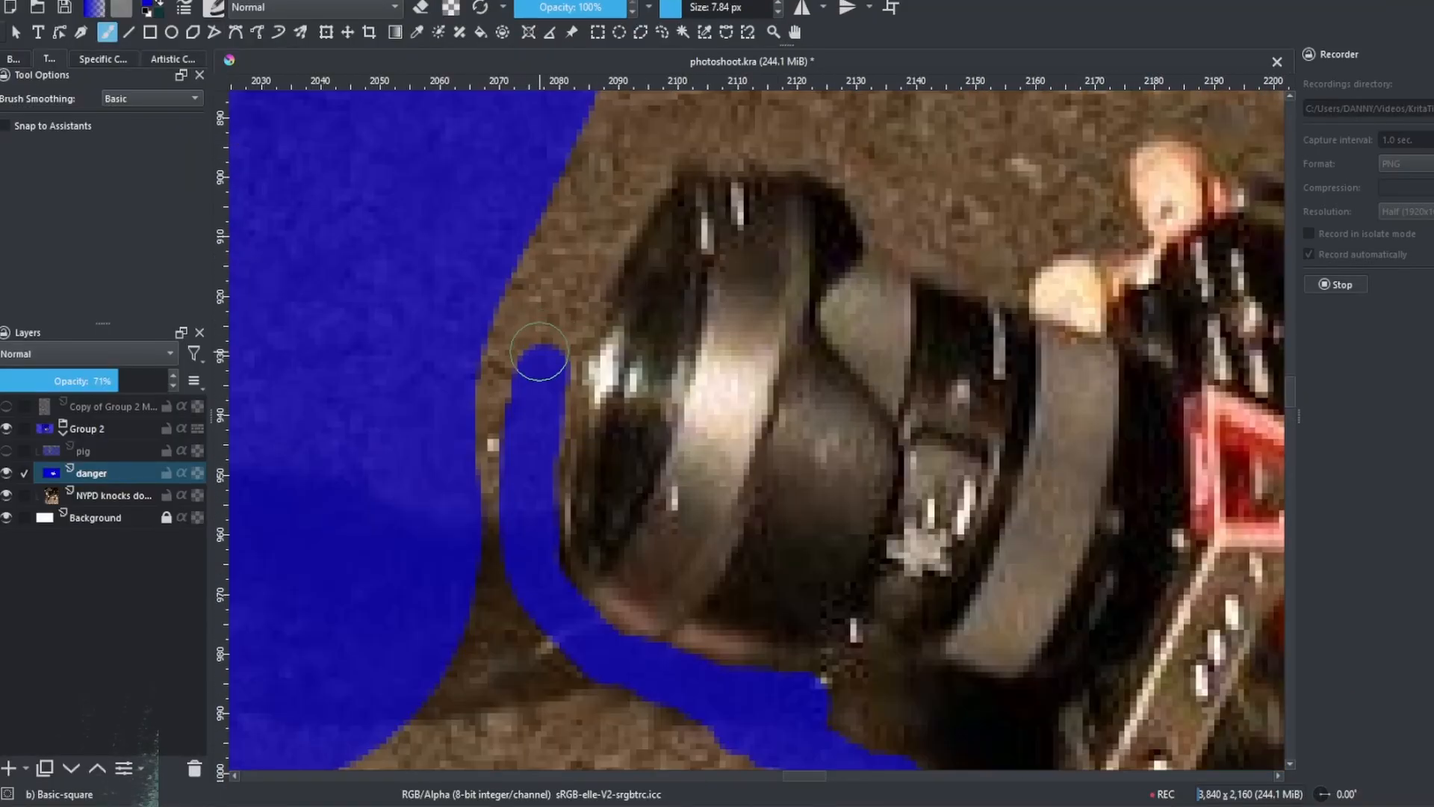
left_click_drag(544, 361, 640, 178)
key("e")
left_click_drag(581, 291, 600, 562)
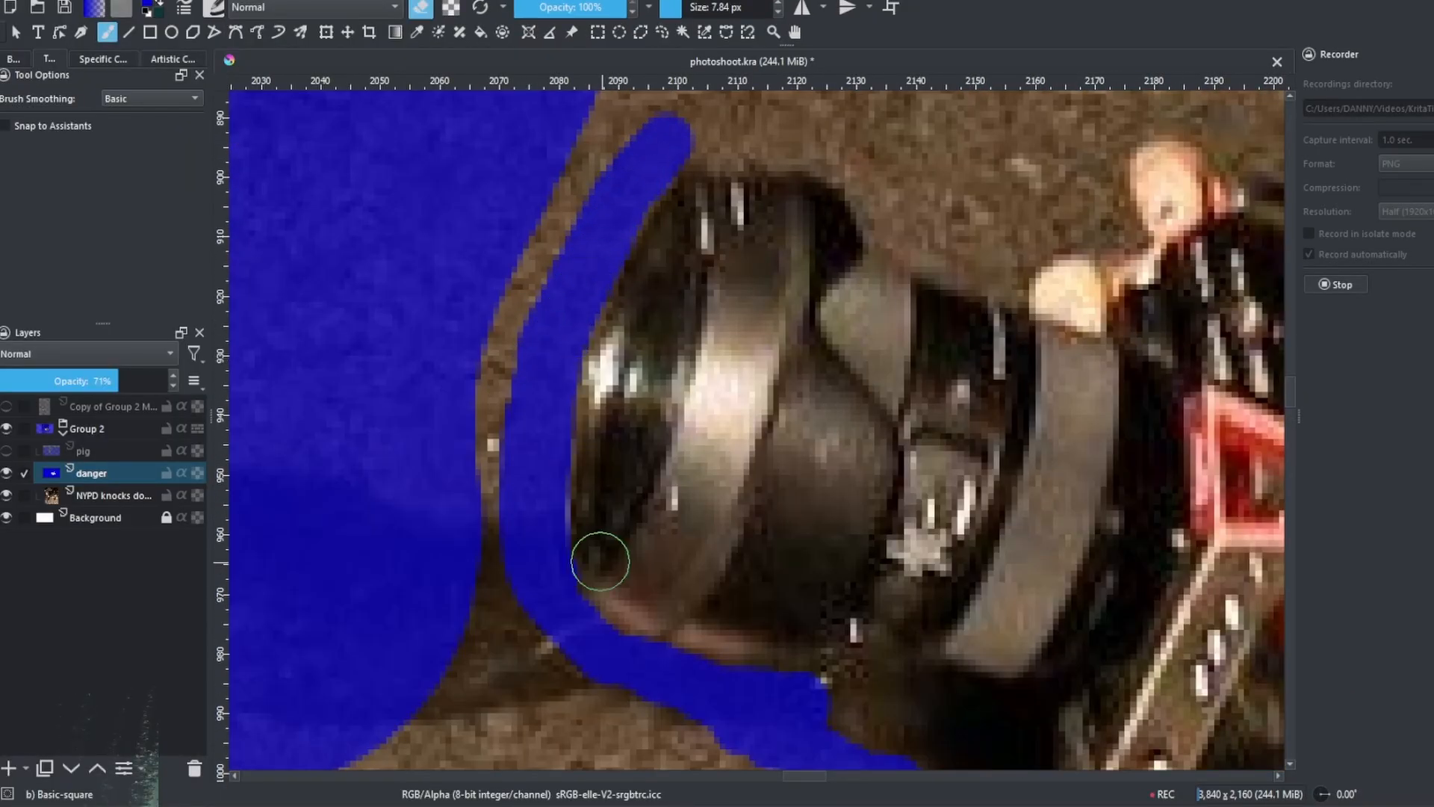
left_click_drag(584, 406, 614, 209)
key("e")
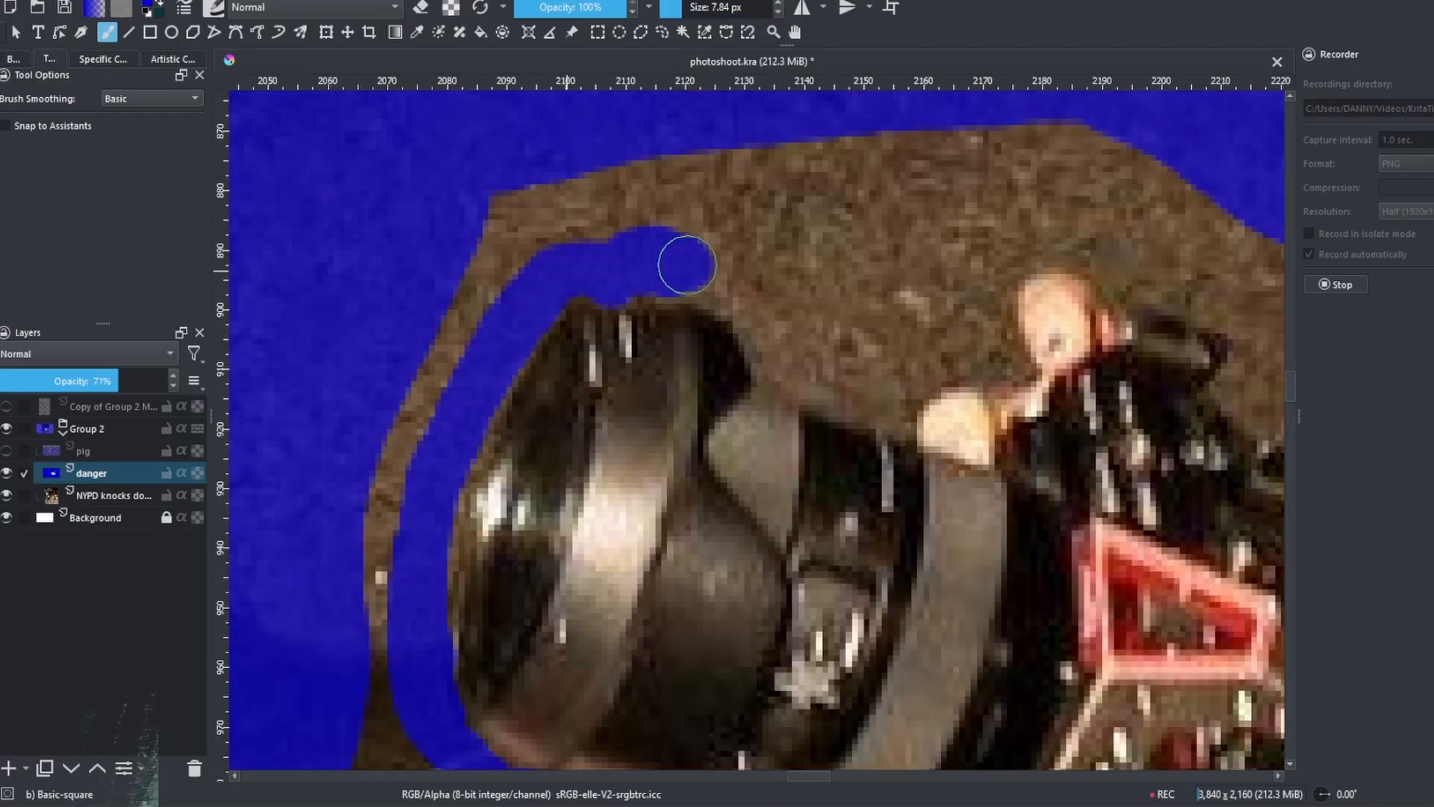
- Trace the top of the lens in blue and add a straight stroke along the barrel to the fingertip
mouse_move(682, 259)
left_mouse_down()
mouse_move(719, 271)
mouse_move(762, 320)
left_mouse_up()
left_click_drag(762, 320, 781, 362)
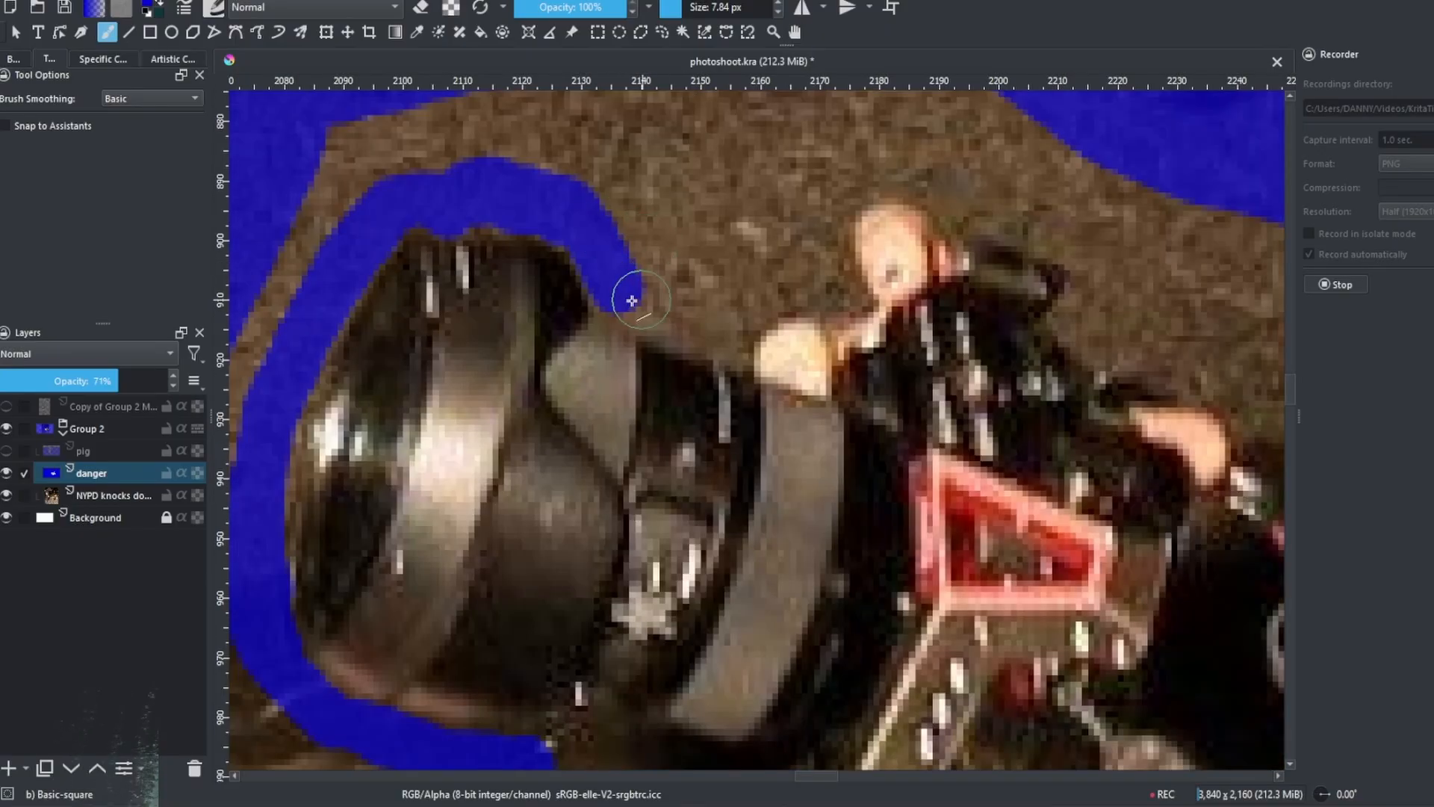
key("v")
left_click_drag(632, 301, 647, 301)
left_click_drag(730, 328, 732, 329)
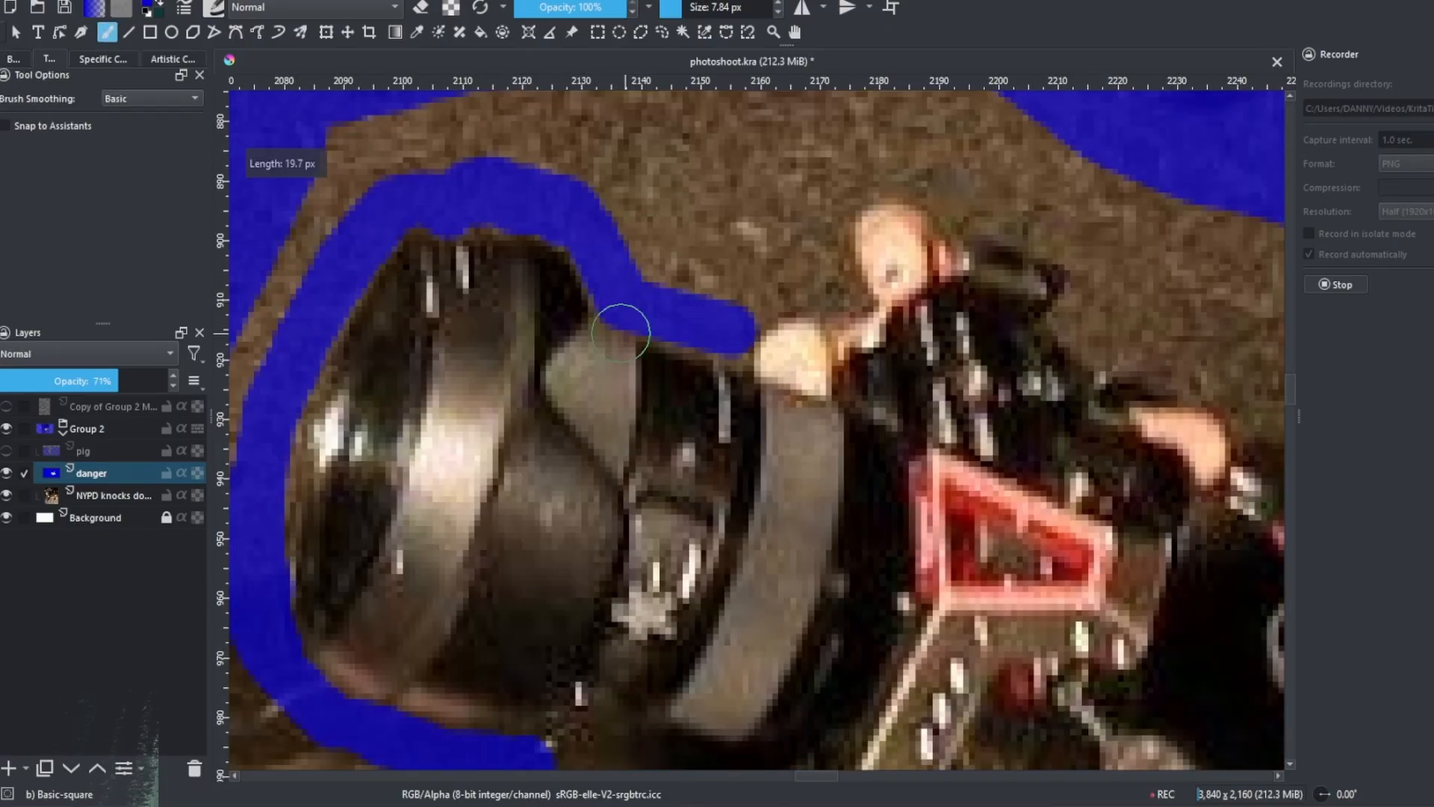
- Continue the blue outline over the fingers, the camera top and the strap to the photographer's hair
mouse_move(736, 320)
left_mouse_down()
mouse_move(788, 293)
mouse_move(839, 298)
mouse_move(699, 299)
mouse_move(685, 214)
mouse_move(724, 176)
mouse_move(809, 183)
mouse_move(612, 175)
left_mouse_up()
mouse_move(738, 187)
left_mouse_down()
mouse_move(794, 202)
mouse_move(807, 290)
mouse_move(871, 320)
mouse_move(732, 234)
mouse_move(809, 259)
mouse_move(741, 216)
mouse_move(852, 265)
mouse_move(908, 322)
mouse_move(698, 195)
left_mouse_up()
mouse_move(731, 263)
left_mouse_down()
mouse_move(781, 286)
mouse_move(1091, 223)
left_mouse_up()
- Fill the remaining strip of pavement around the seated photographer with blue on the danger mask layer
scroll(1116, 211, "down", 7)
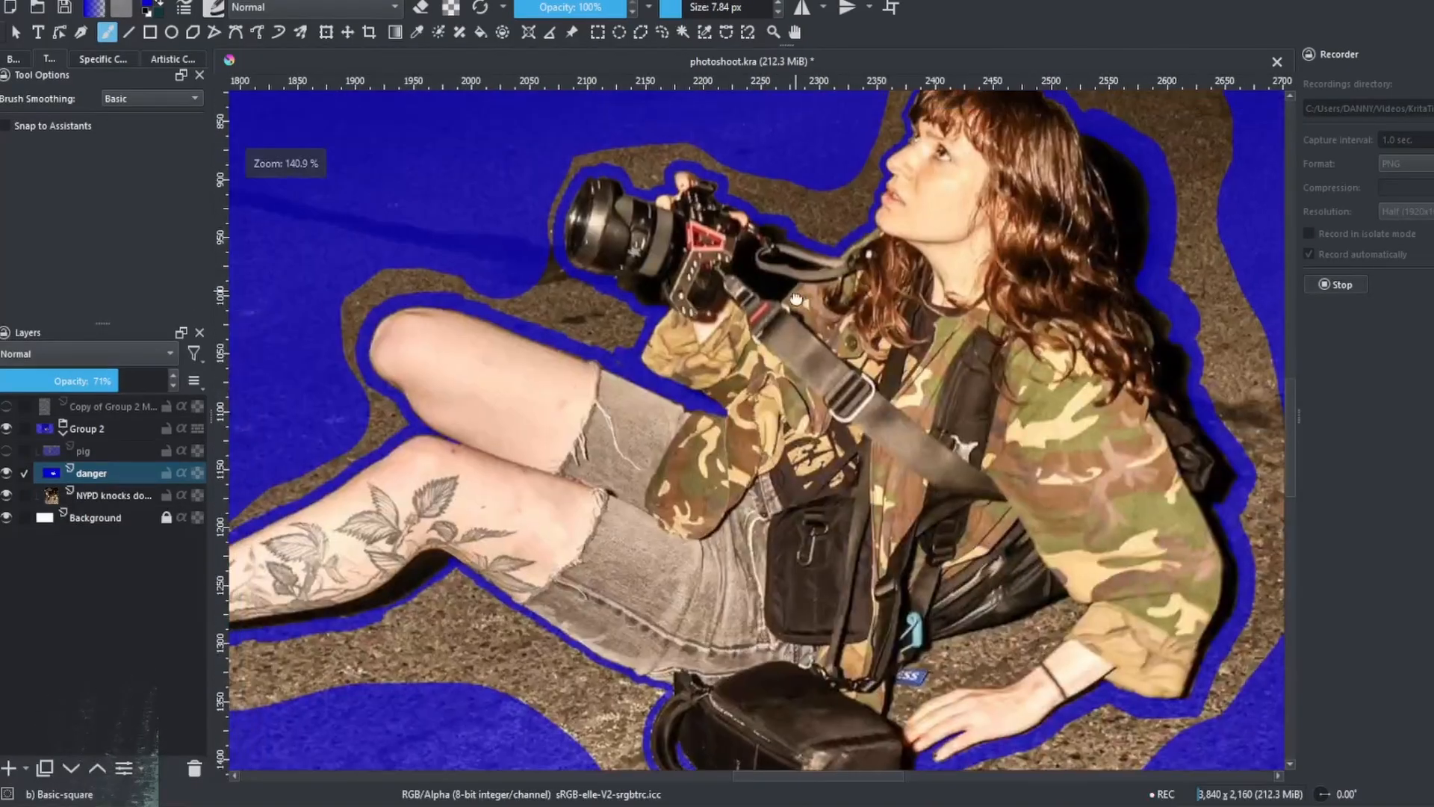
scroll(735, 261, "up", 3)
key("f")
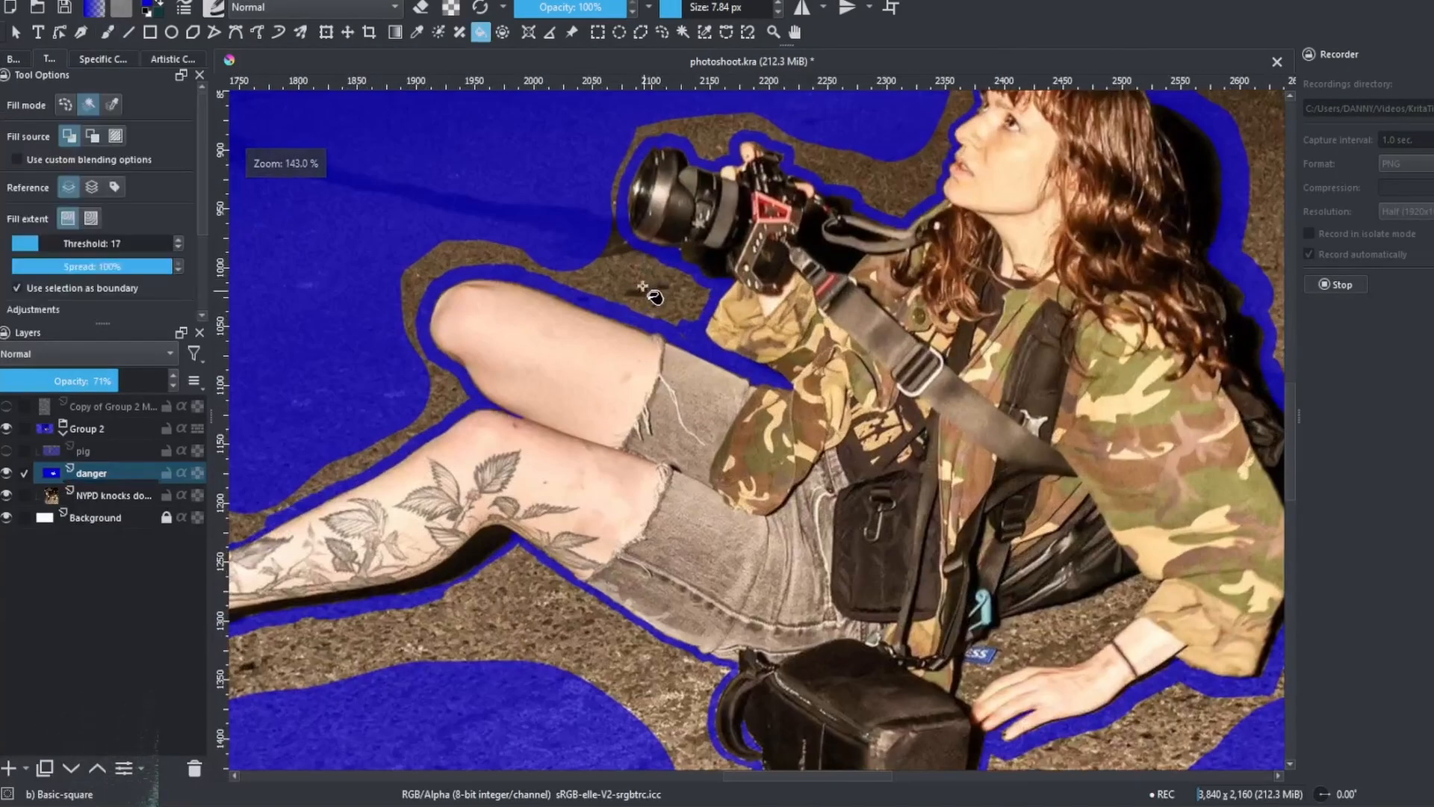
left_click(679, 282)
scroll(695, 344, "down", 3)
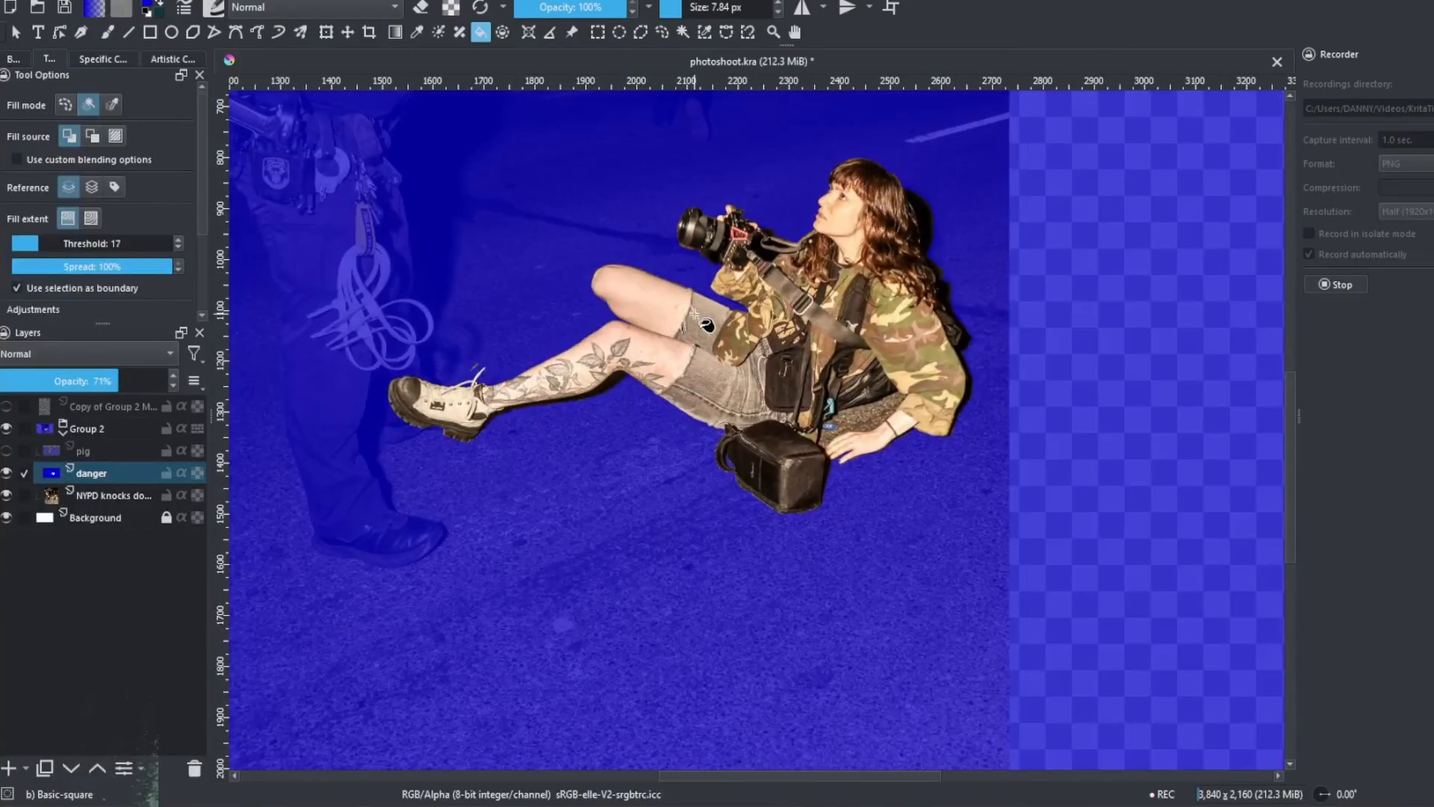
- Cover the leftover pavement speck beside the boot's loose shoelace with blue on the danger mask layer
scroll(437, 418, "up", 4)
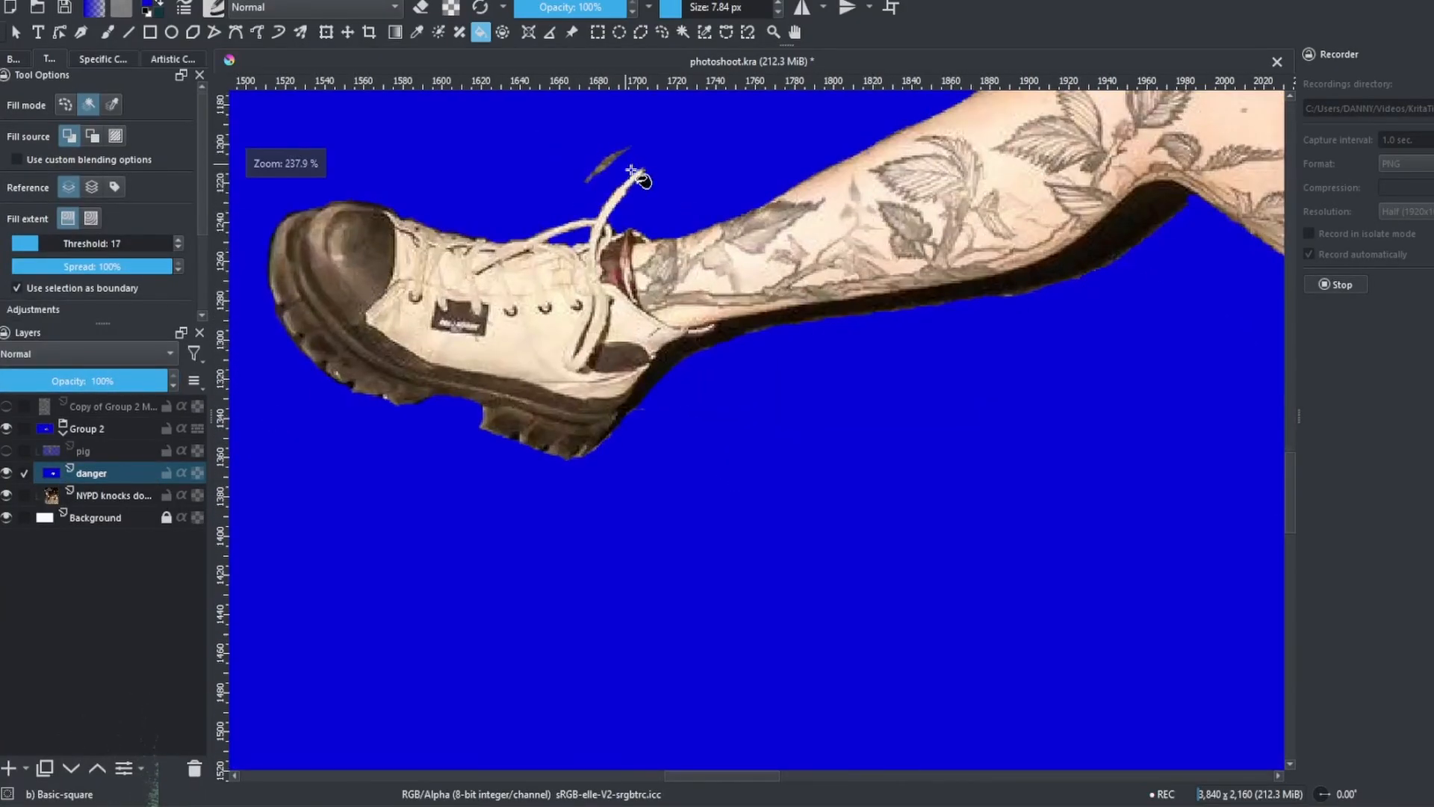
left_click_drag(612, 189, 597, 262)
key("b")
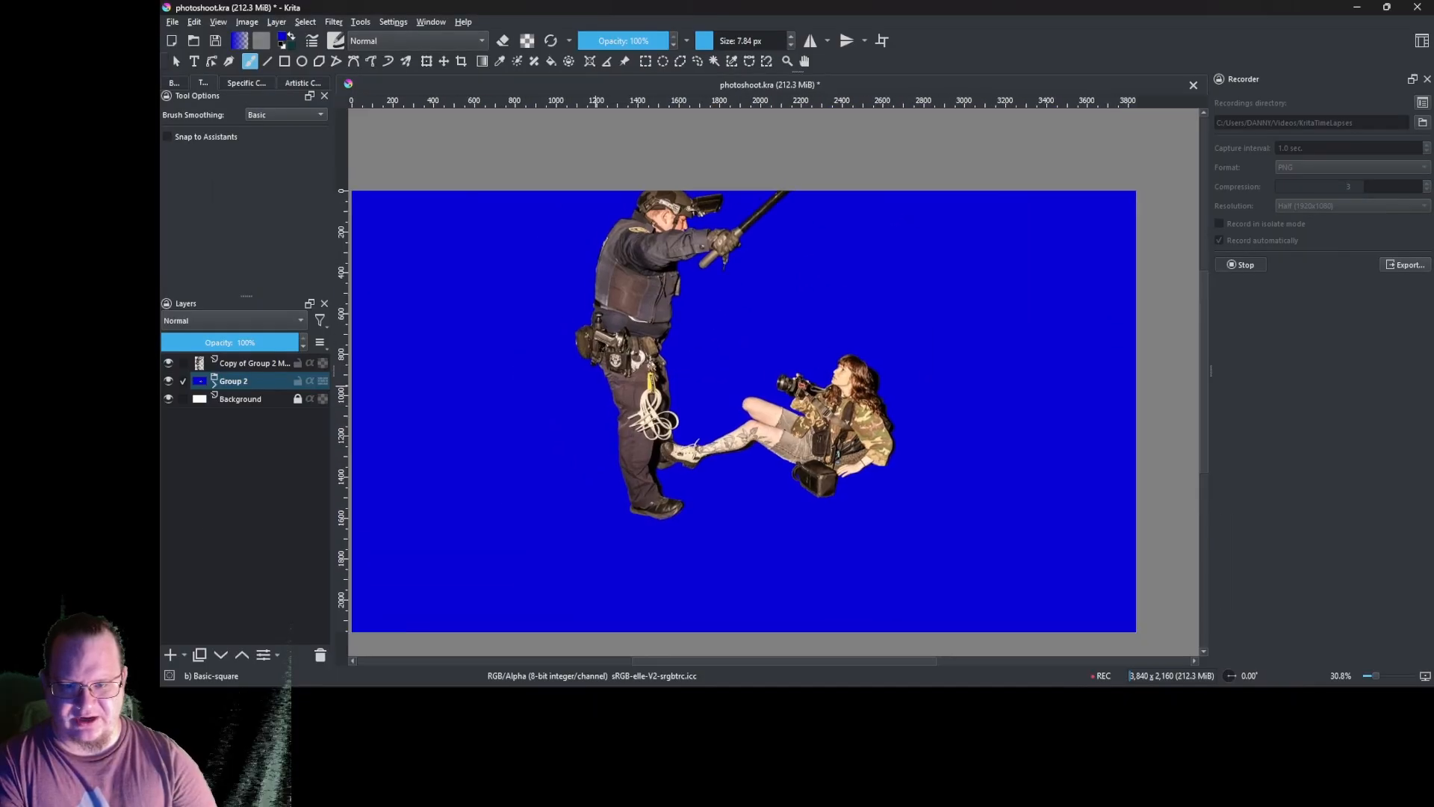
key("minus")
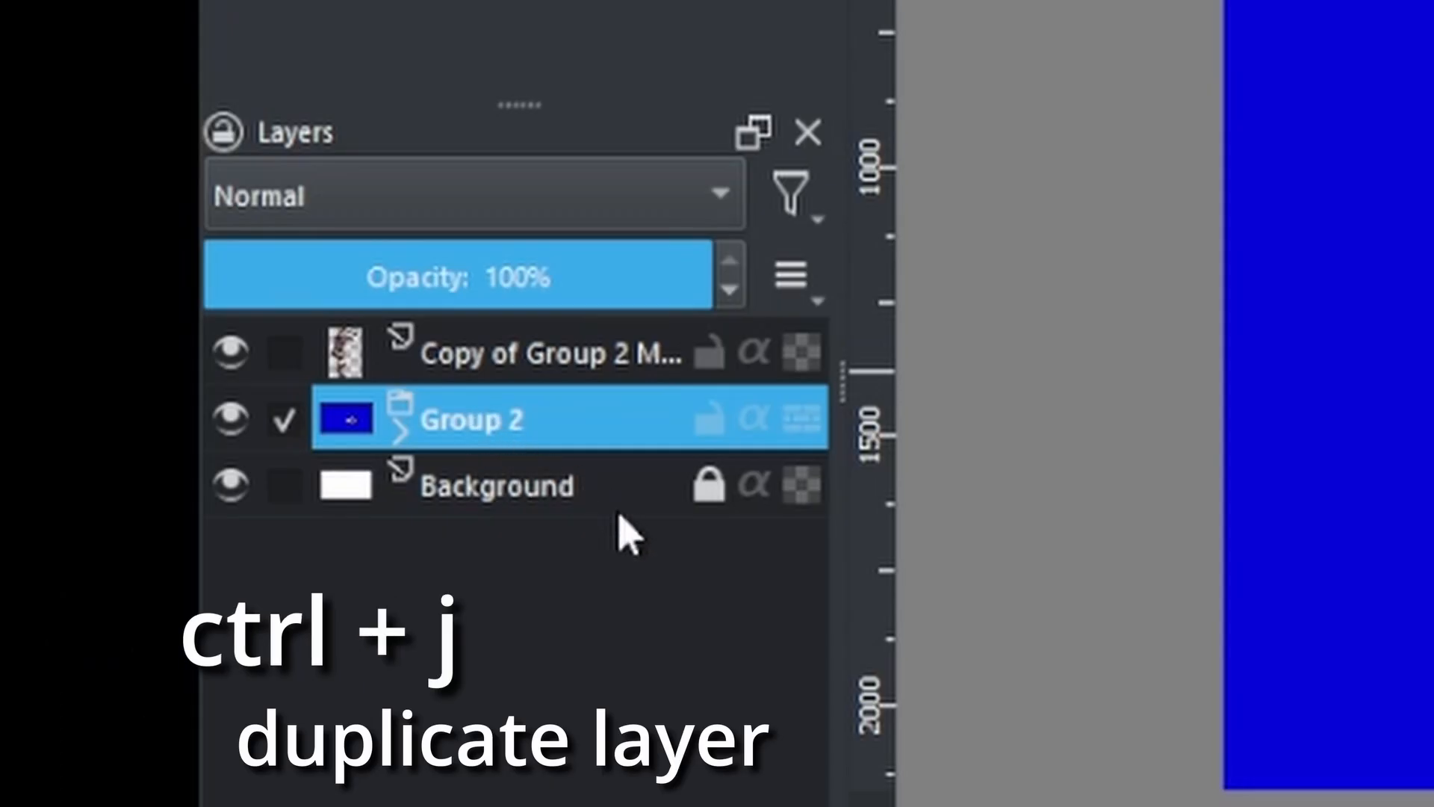
- Duplicate Group 2, make the copy's danger mask erase the surroundings, and merge the copy into one photographer cut-out layer
key("ctrl+j")
left_click(401, 437)
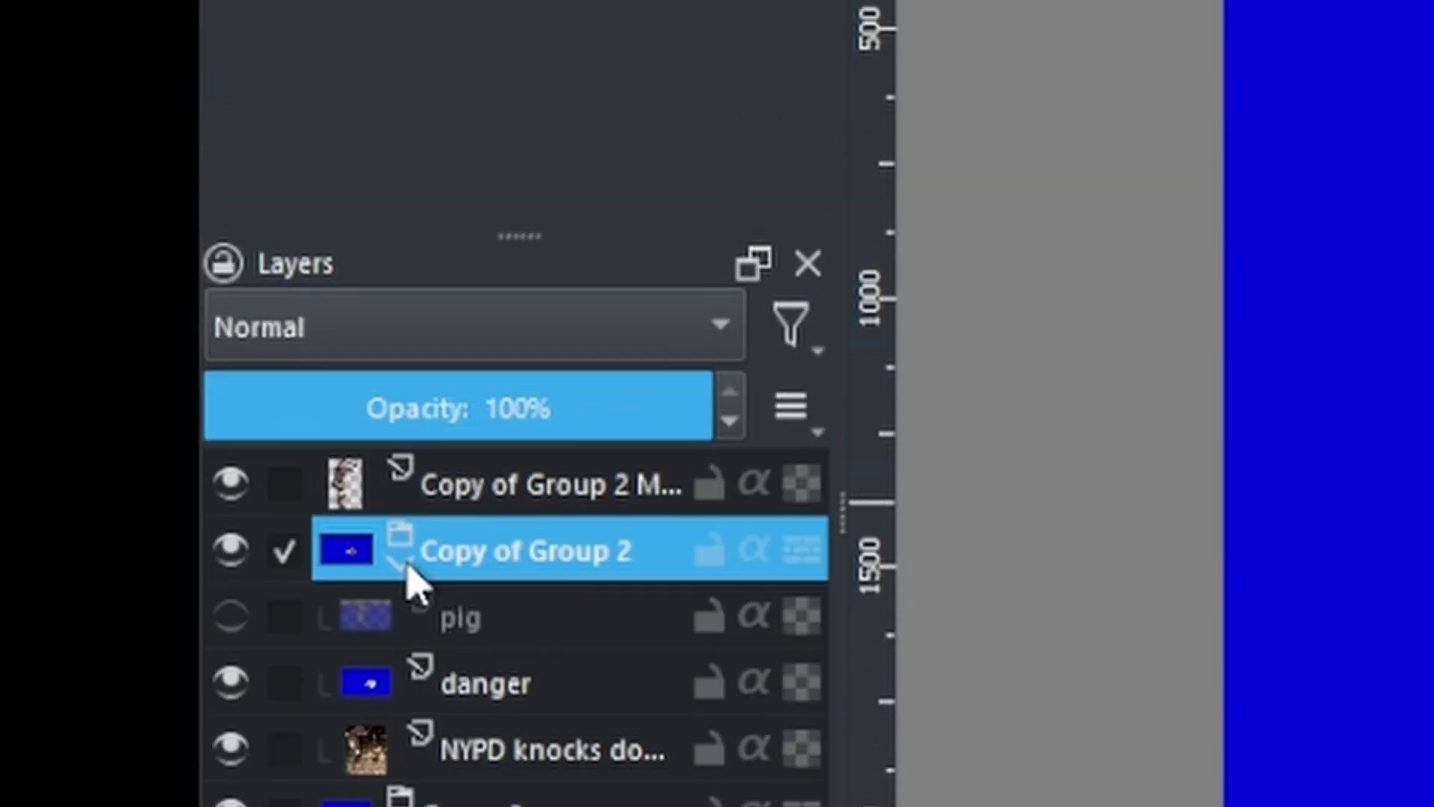
left_click(497, 710)
left_click(542, 332)
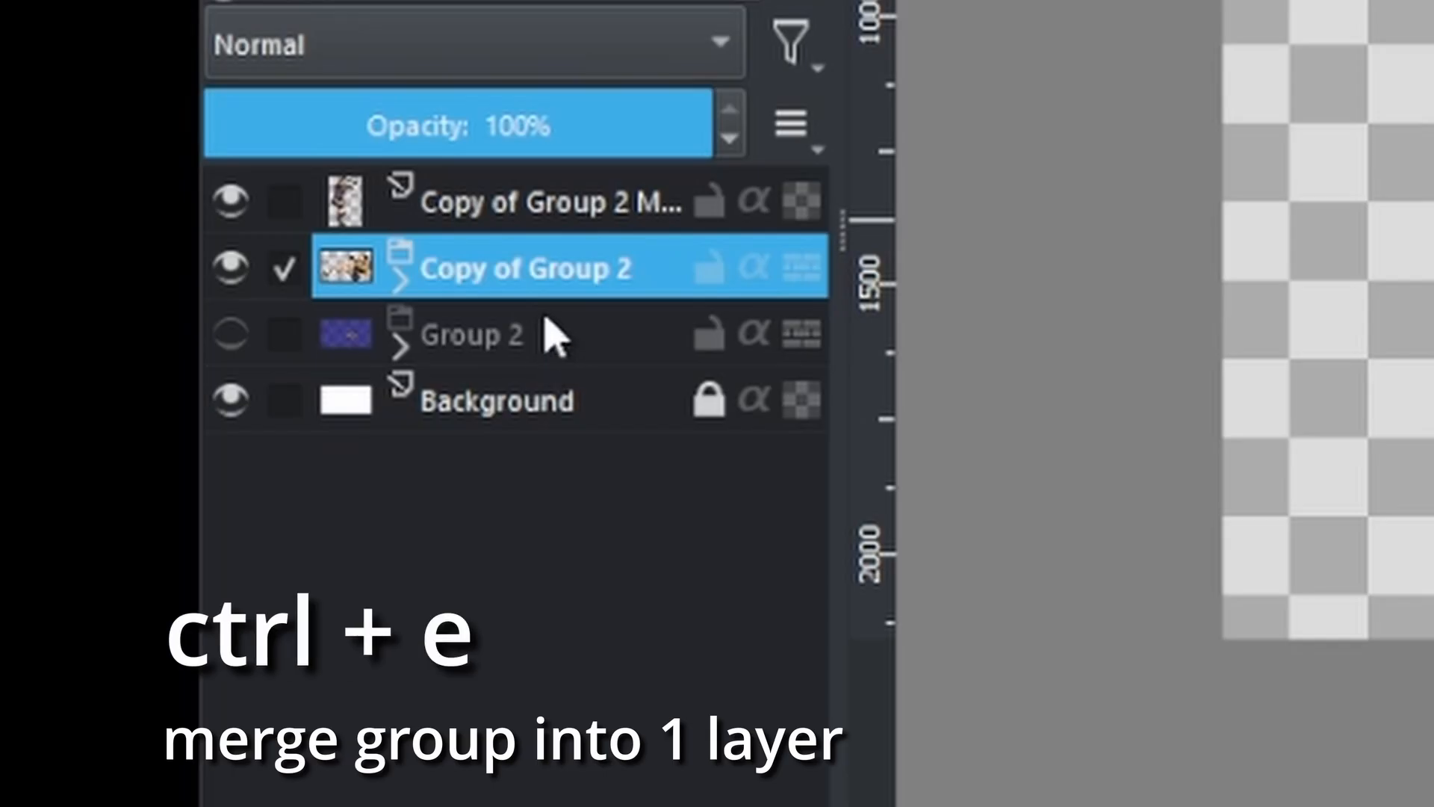
key("ctrl+e")
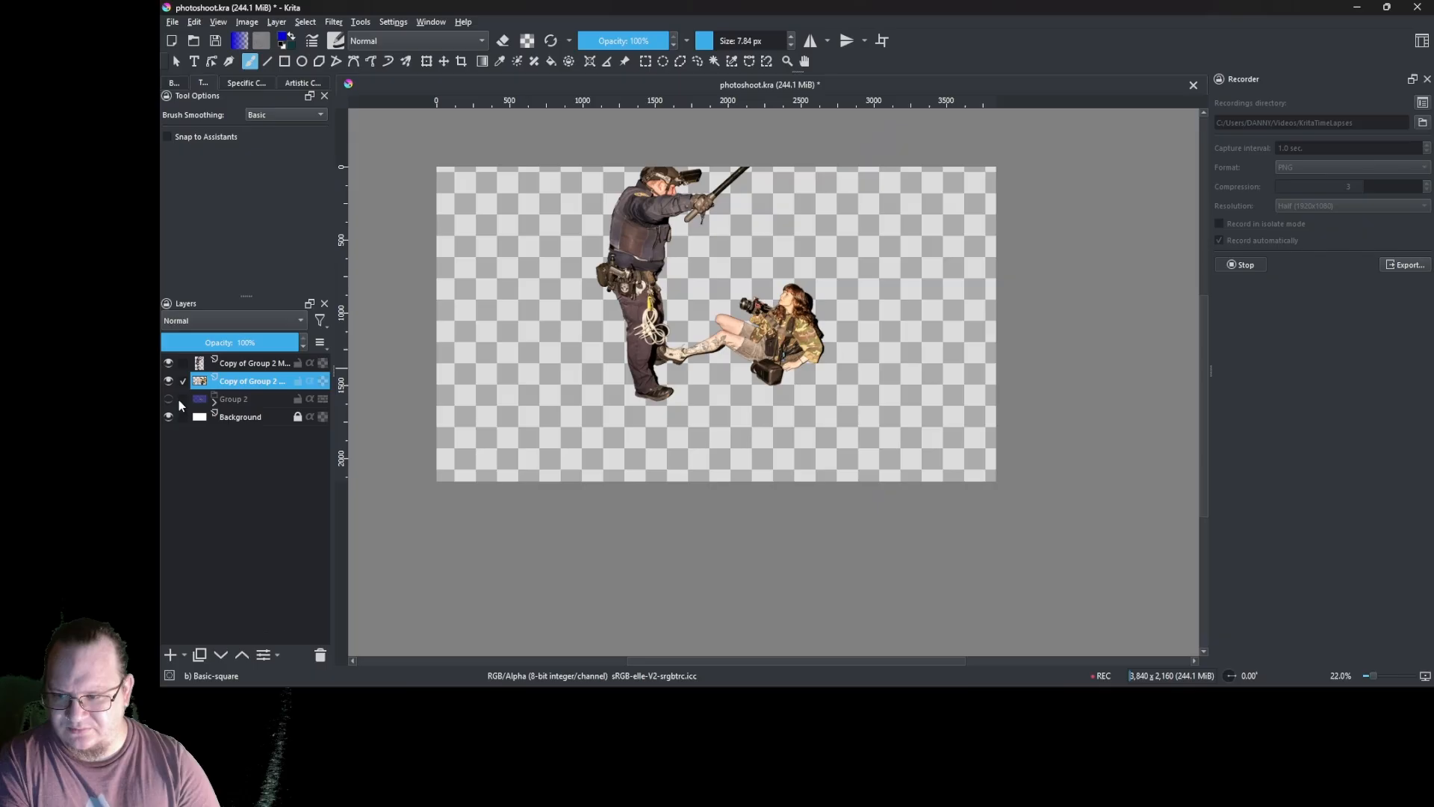
- Show the original Group 2, hide its danger mask, and collapse the group
left_click(231, 334)
left_click(465, 340)
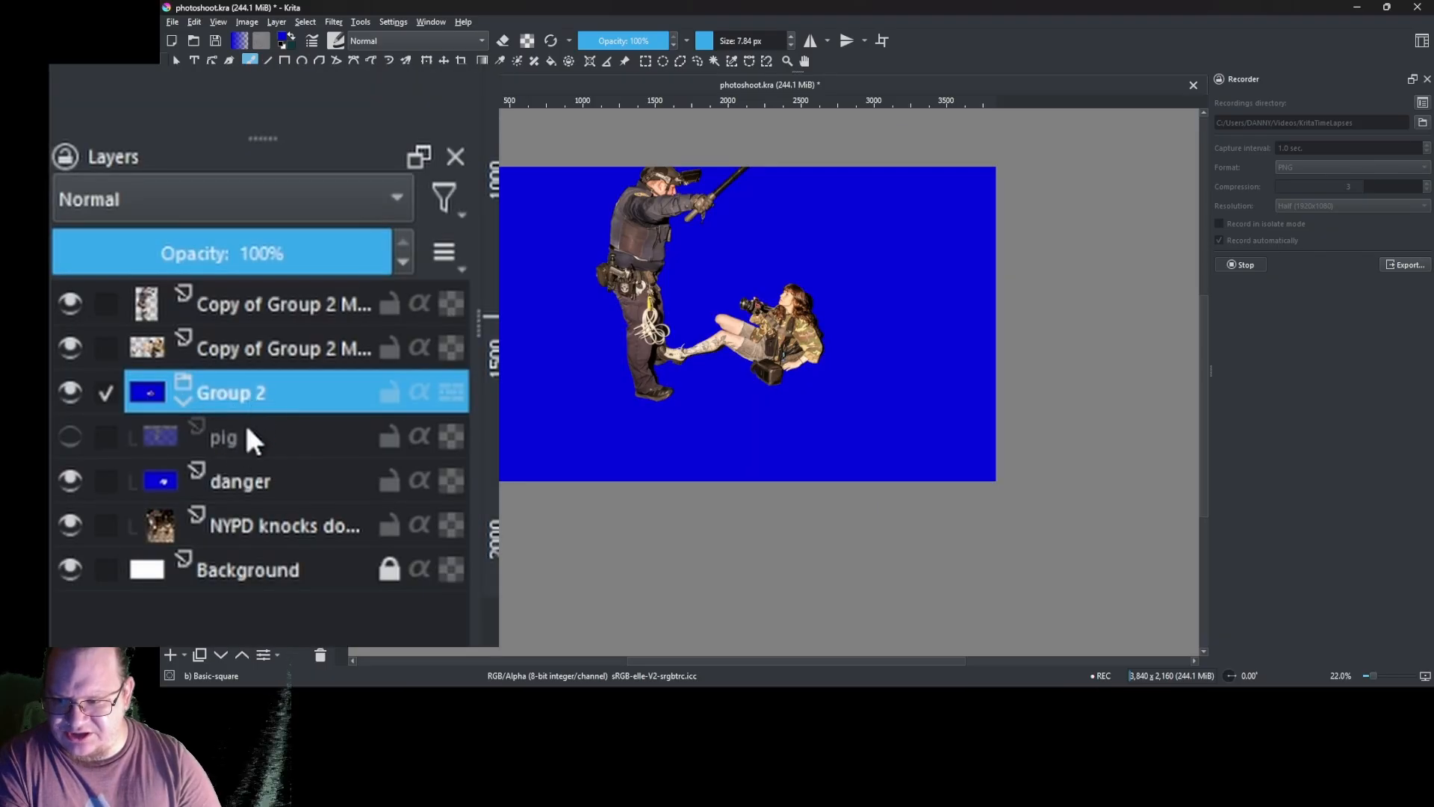
left_click(247, 437)
left_click(69, 480)
left_click(218, 396)
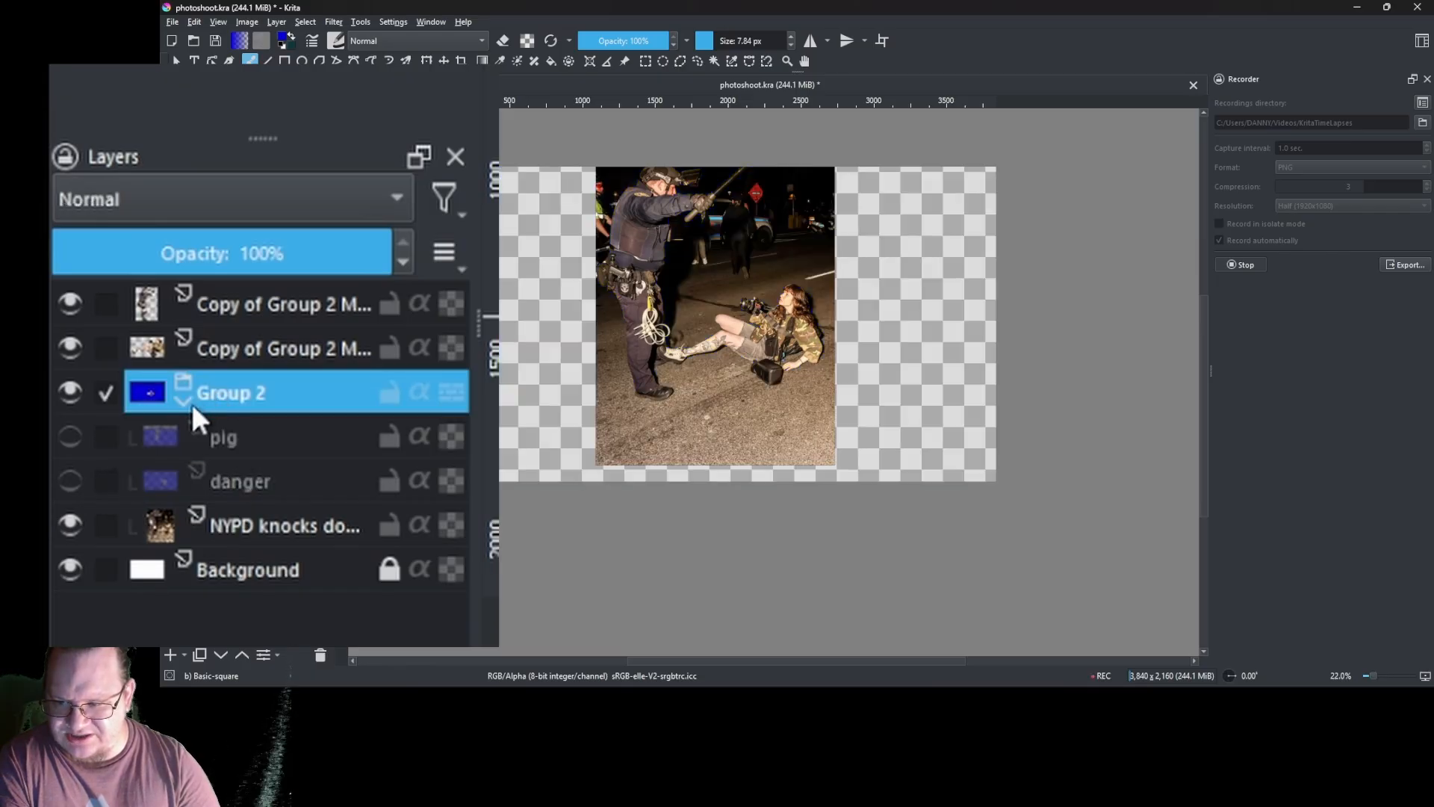
left_click(183, 402)
- Isolate the photographer and officer cut-out layers in turn to check each one on its own
left_click(258, 350, "alt")
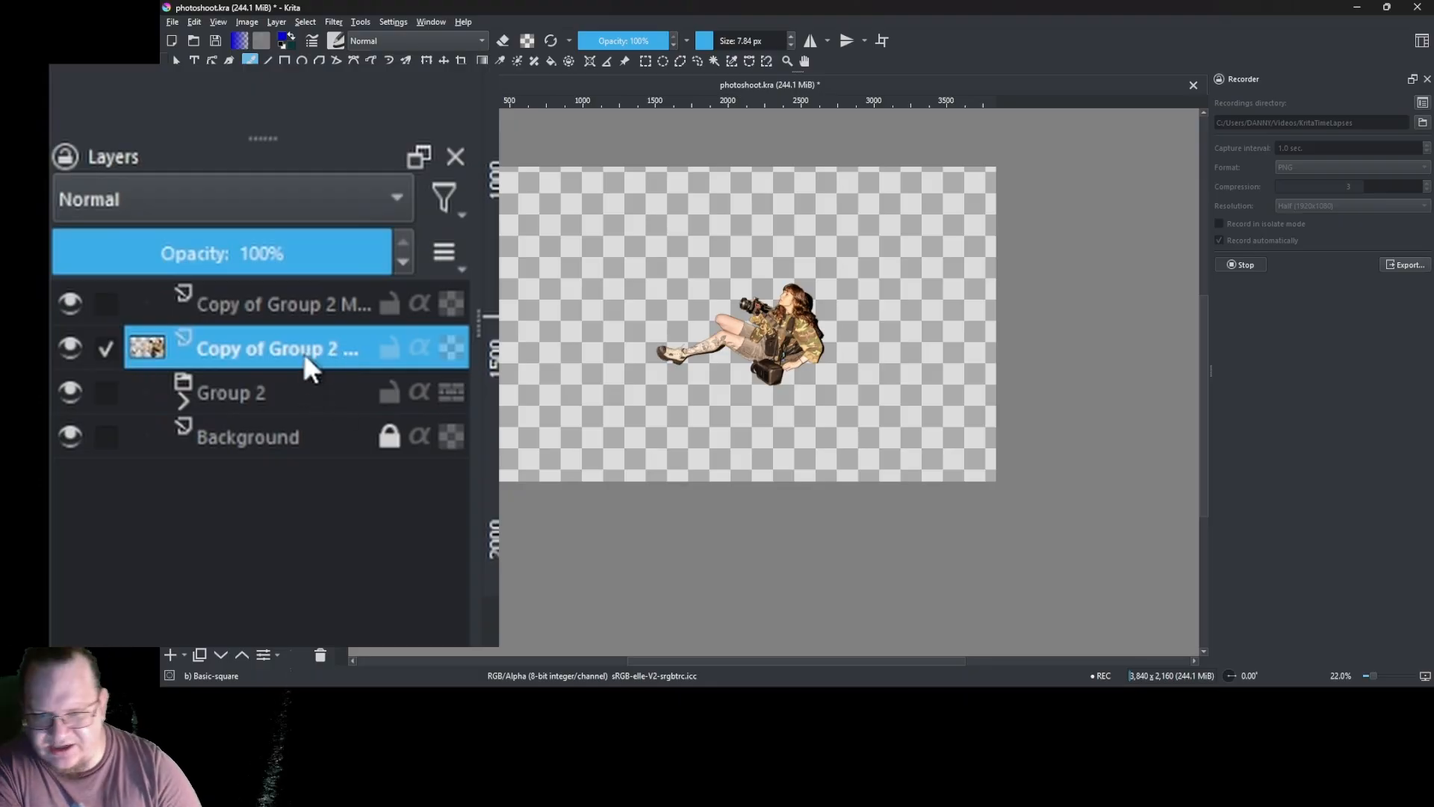
left_click(270, 312)
left_click(284, 333)
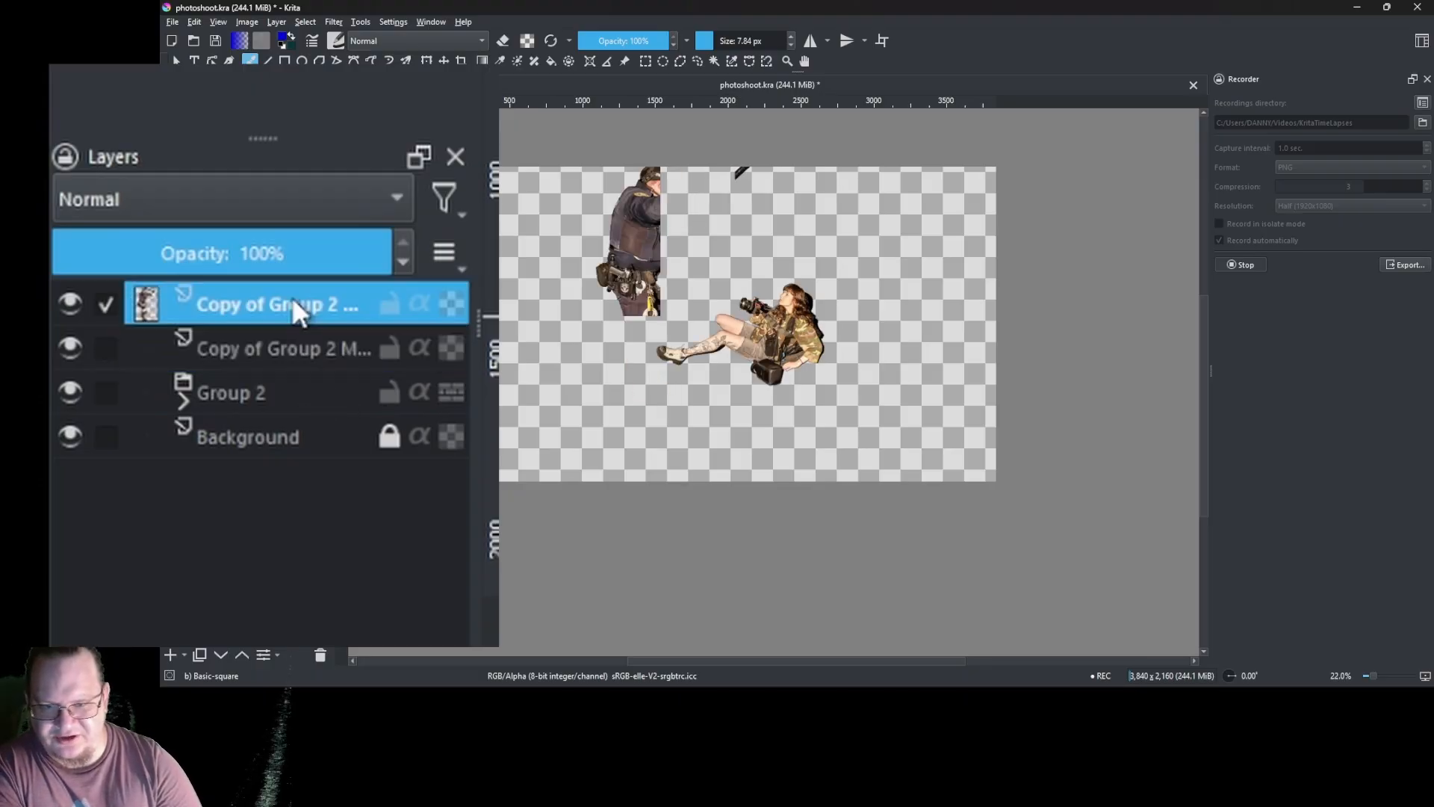
left_click(293, 323)
left_click(294, 333)
left_click(289, 299)
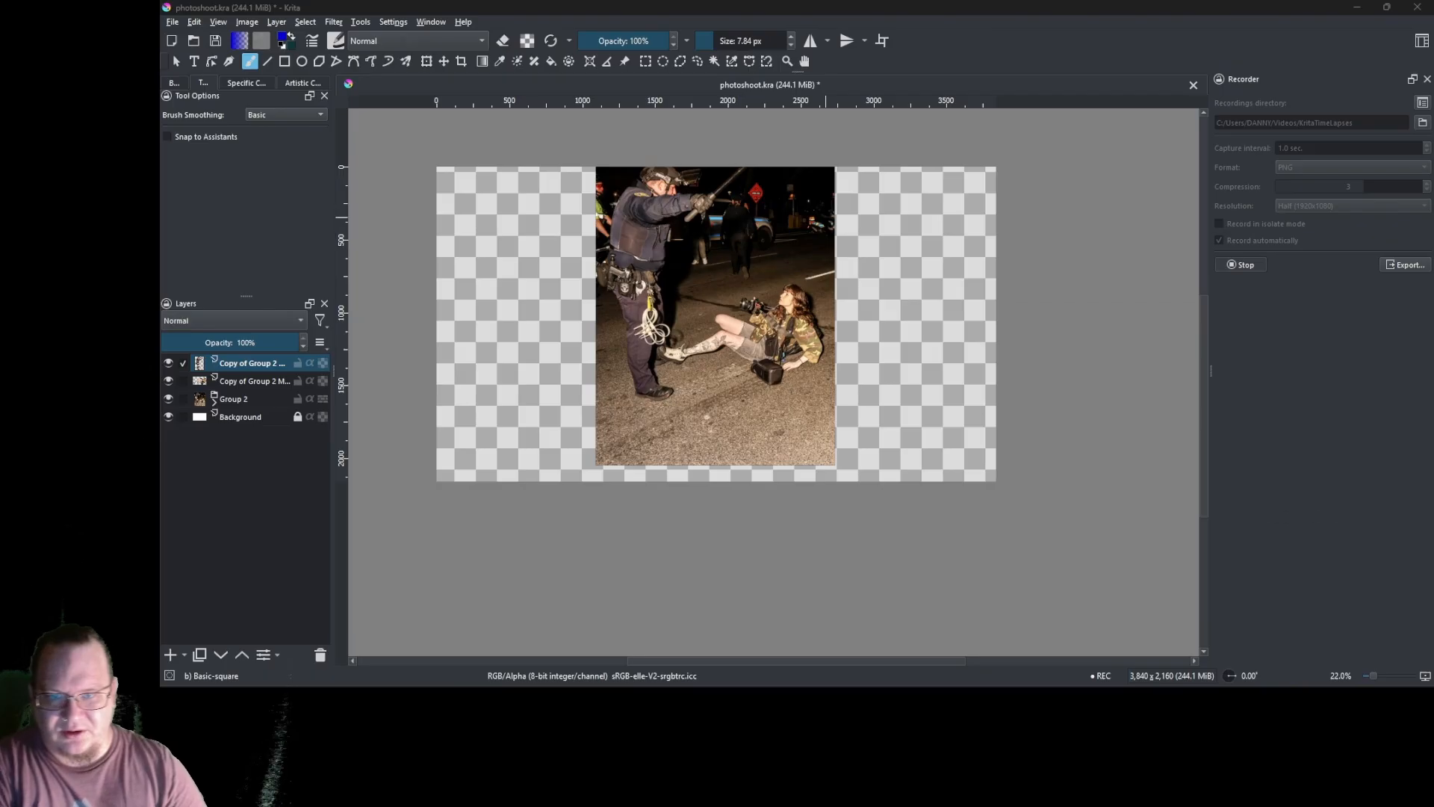
- Add a filter mask with the Threshold filter to the photographer cut-out layer, keeping the figure in view beside the filter dialog
left_click(246, 381)
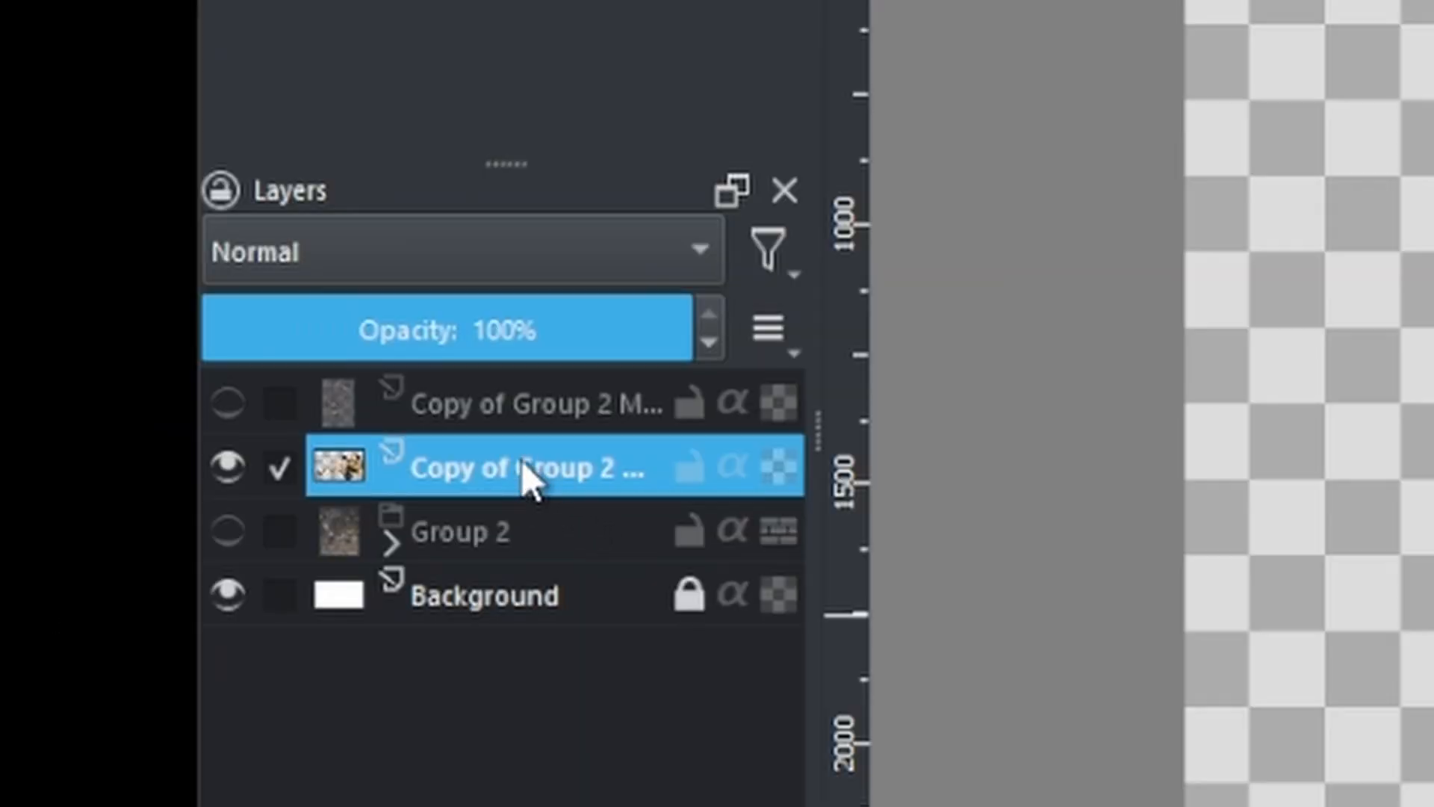
right_click(261, 388)
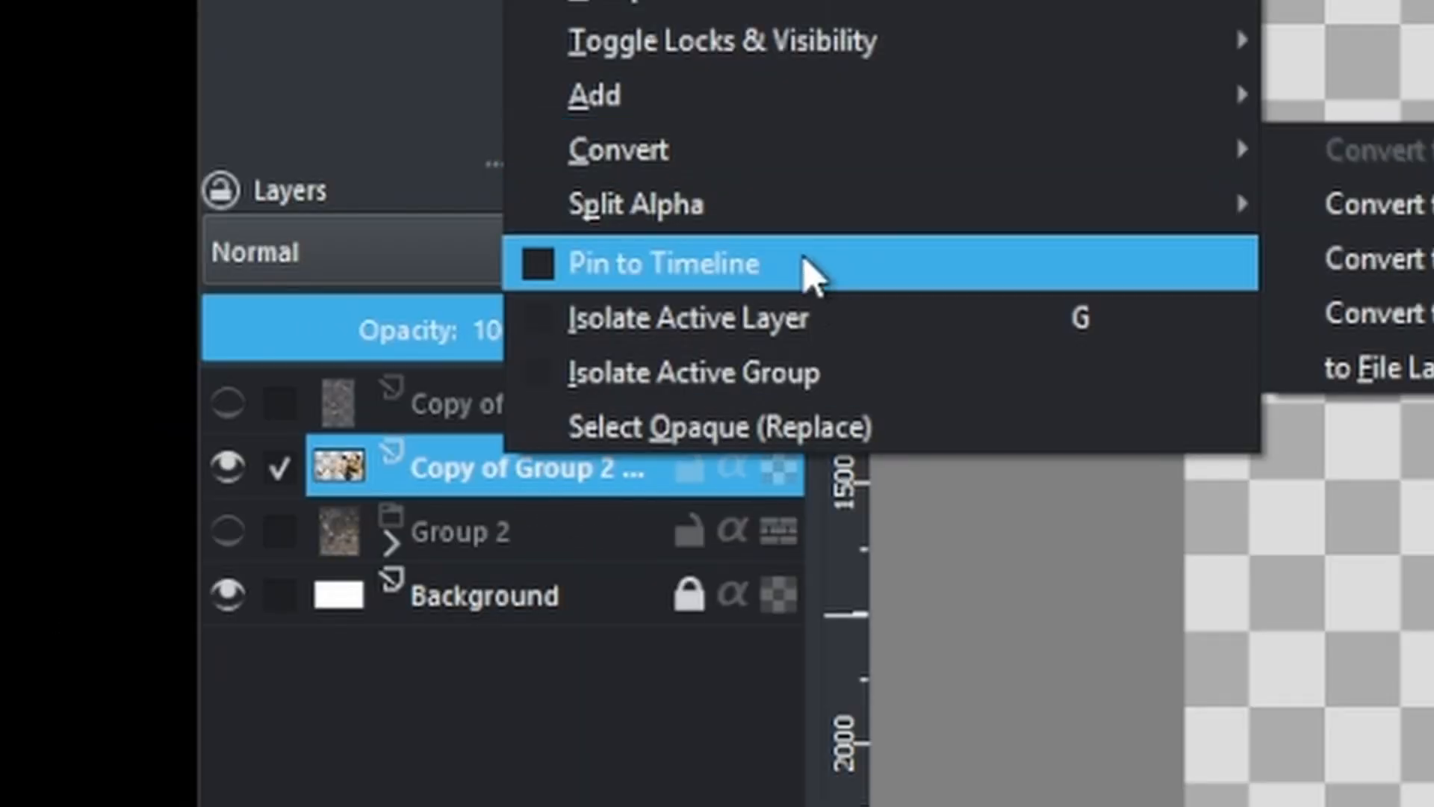
mouse_move(1133, 97)
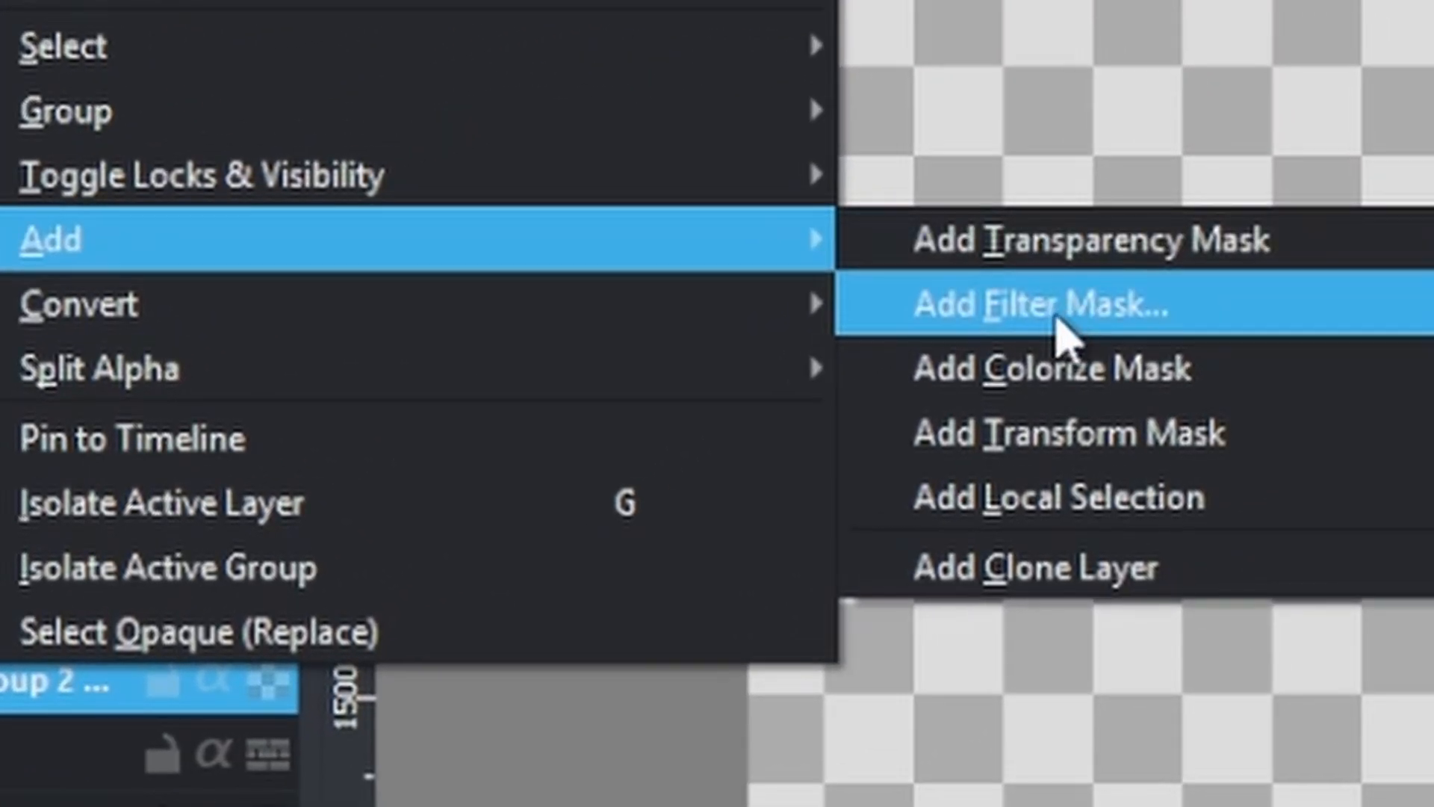
left_click(1061, 328)
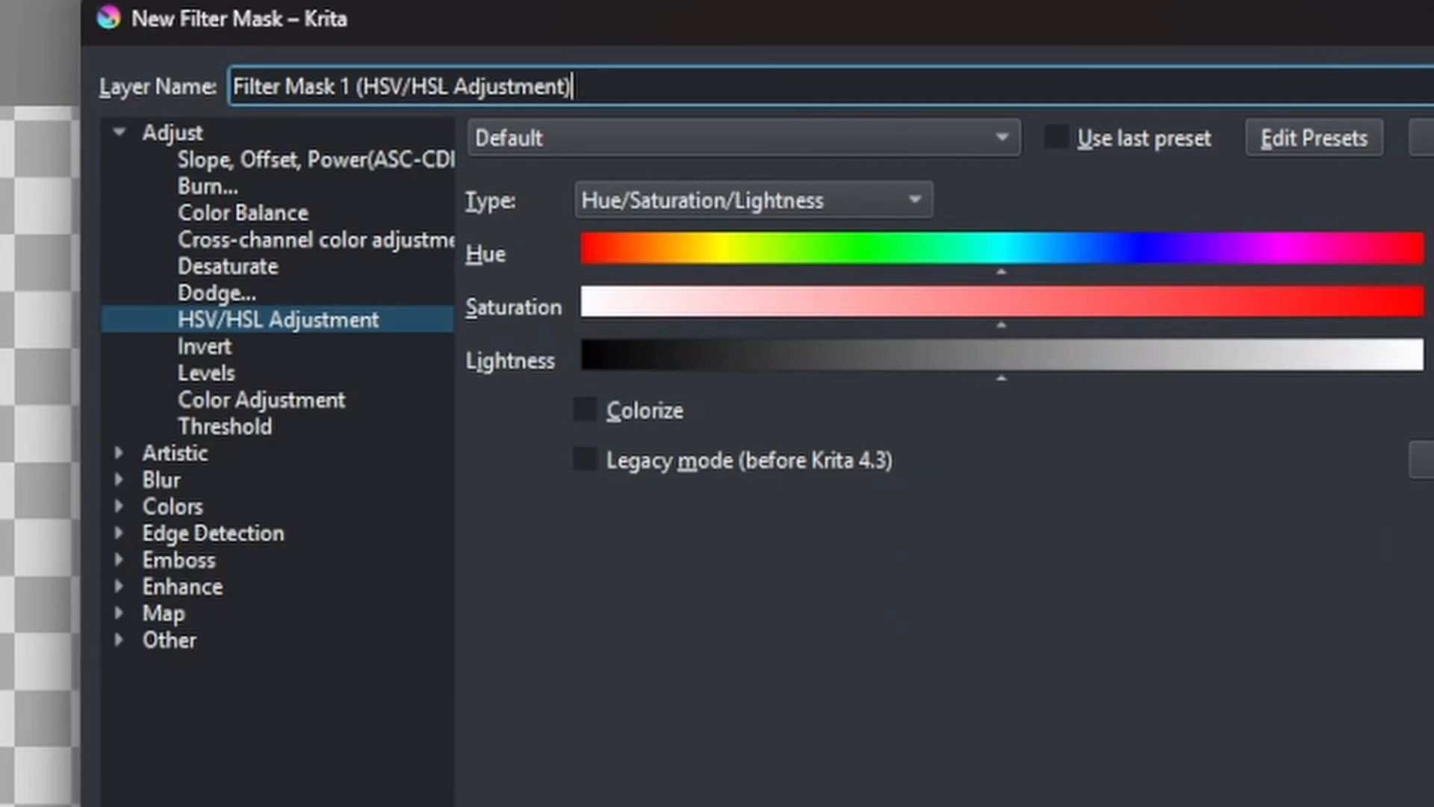
left_click(119, 132)
left_click(119, 132)
left_click(179, 136)
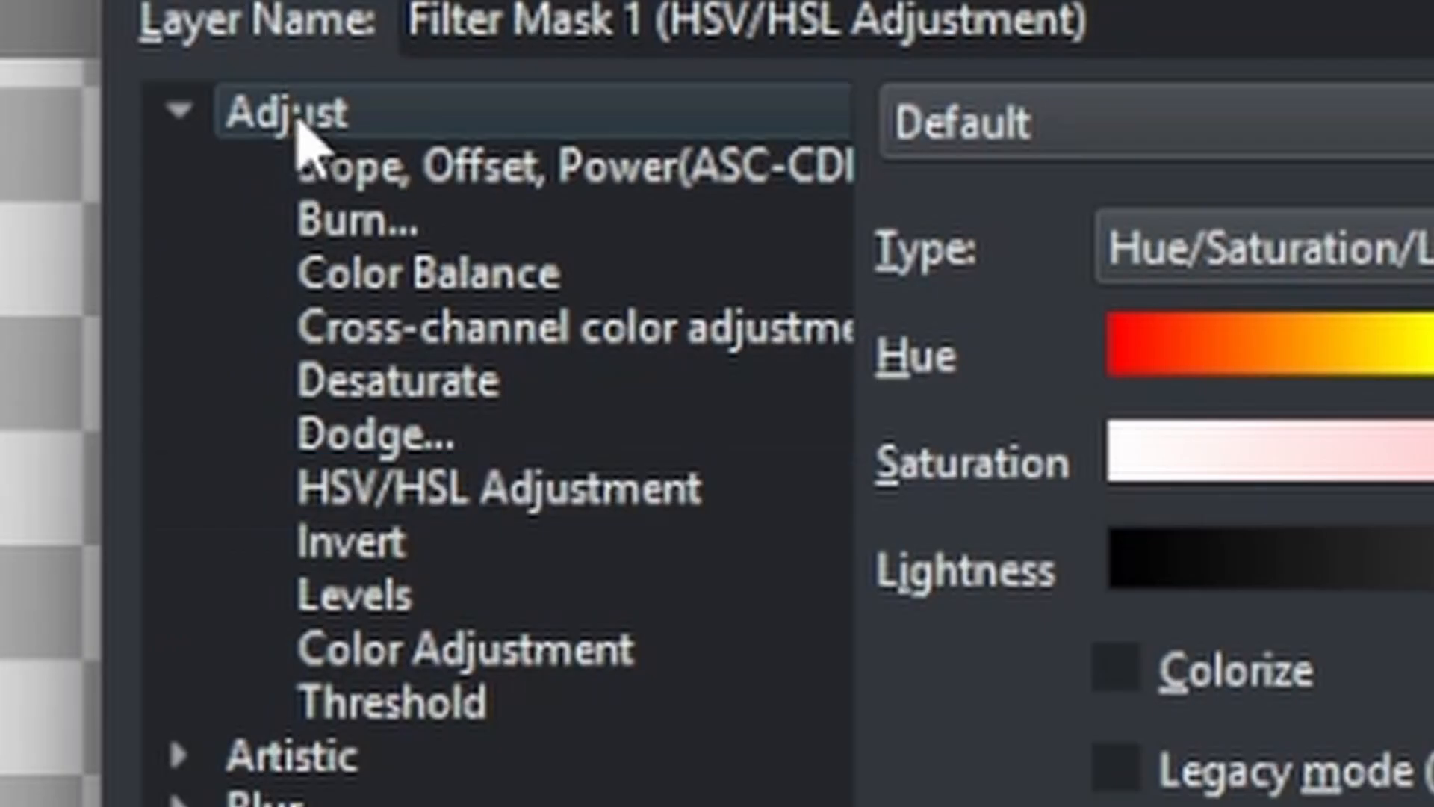
left_click(388, 714)
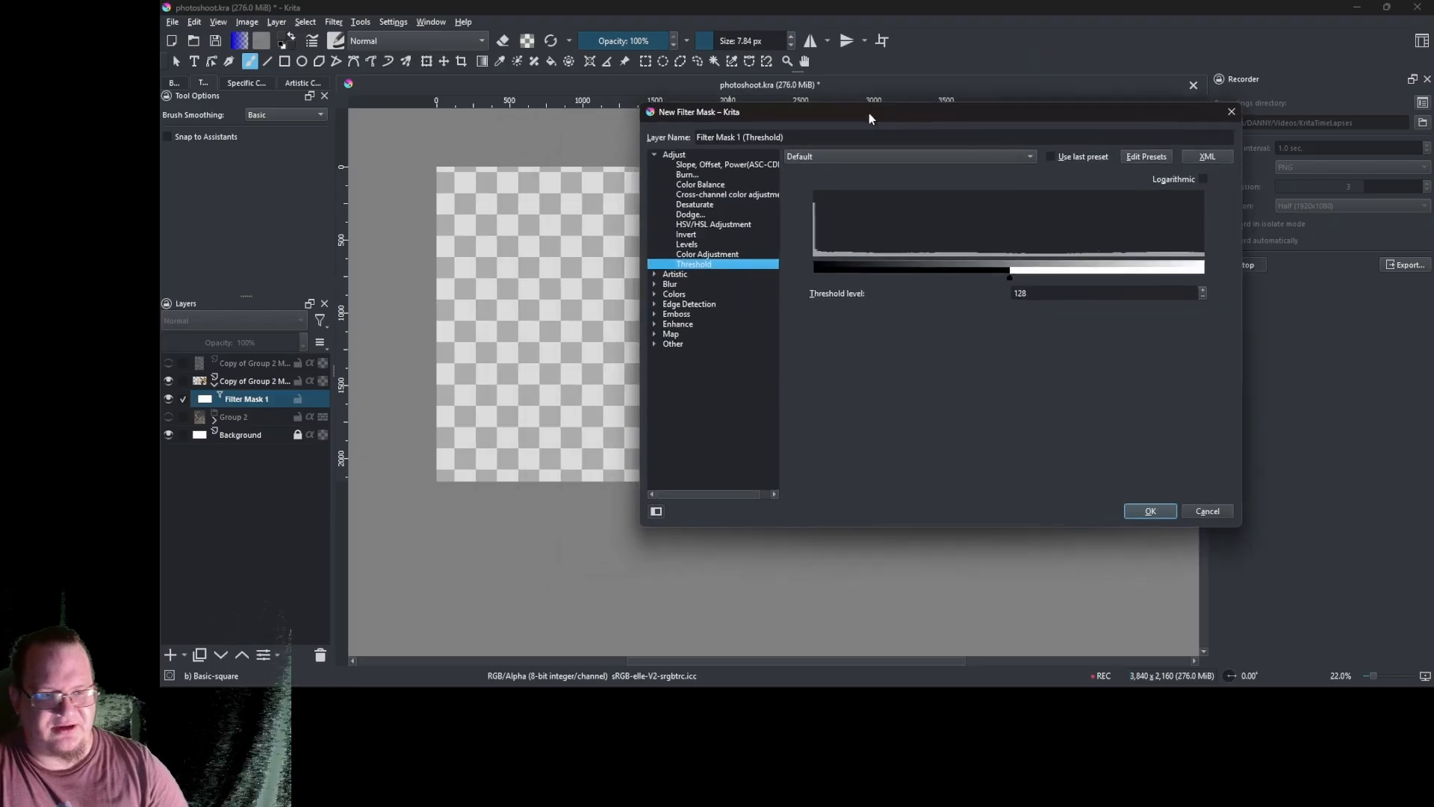
left_click_drag(868, 114, 1068, 111)
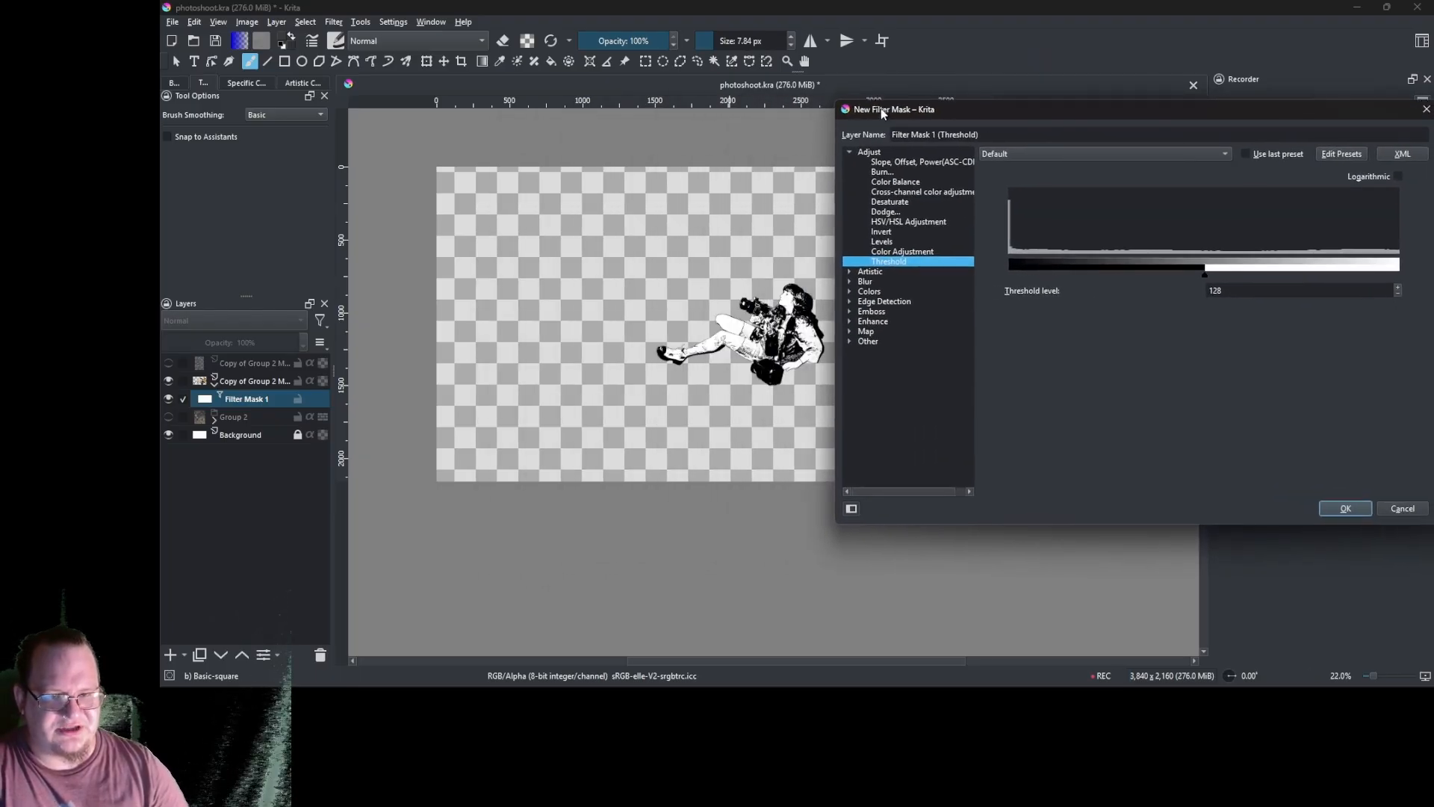
left_click_drag(834, 100, 960, 102)
left_click_drag(1091, 113, 1012, 85)
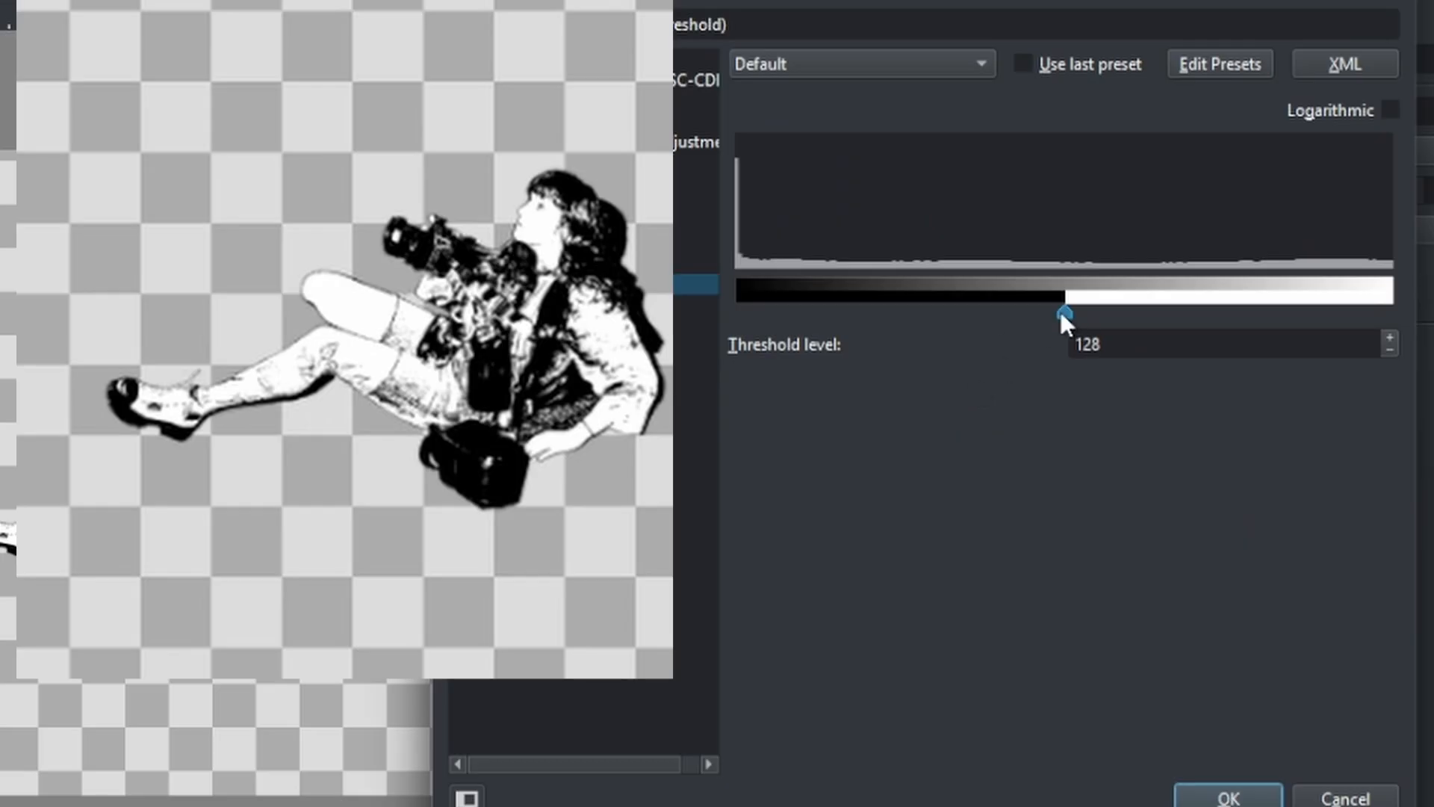
- Try threshold levels such as 223, 23, 0, 70, 126 and 197 on the photographer cut-out
left_click_drag(1061, 315, 1313, 311)
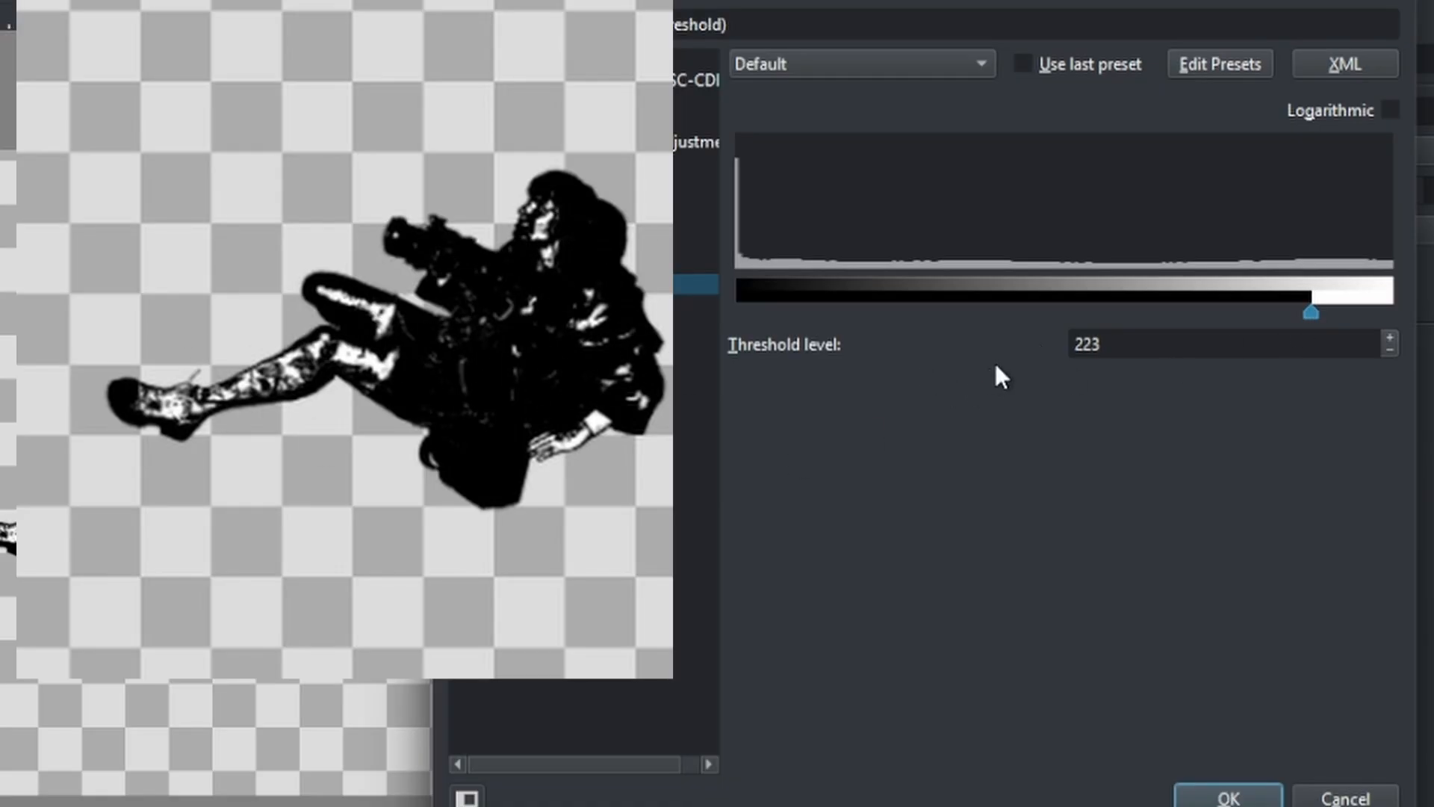
left_click_drag(1316, 314, 781, 339)
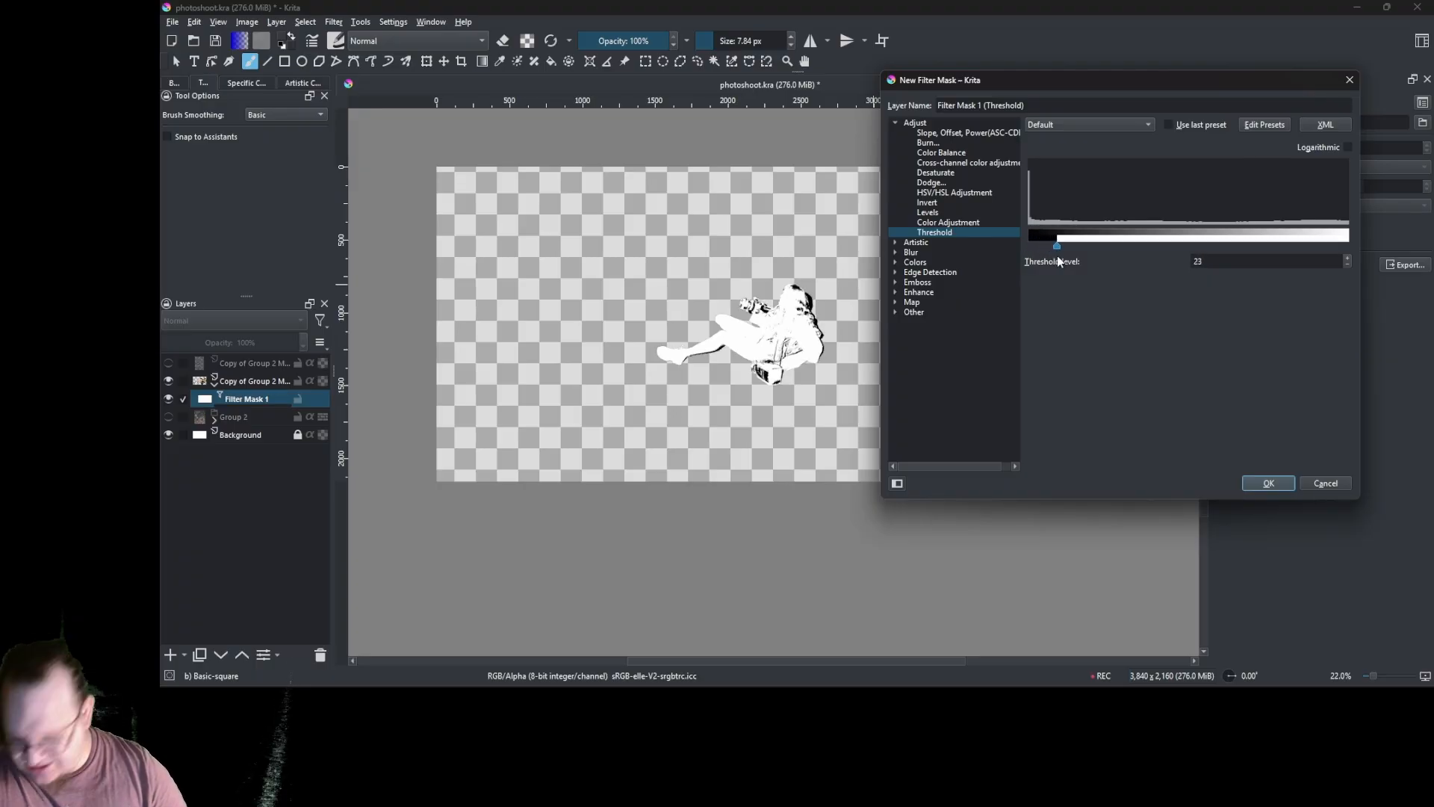
left_click_drag(1058, 260, 1020, 245)
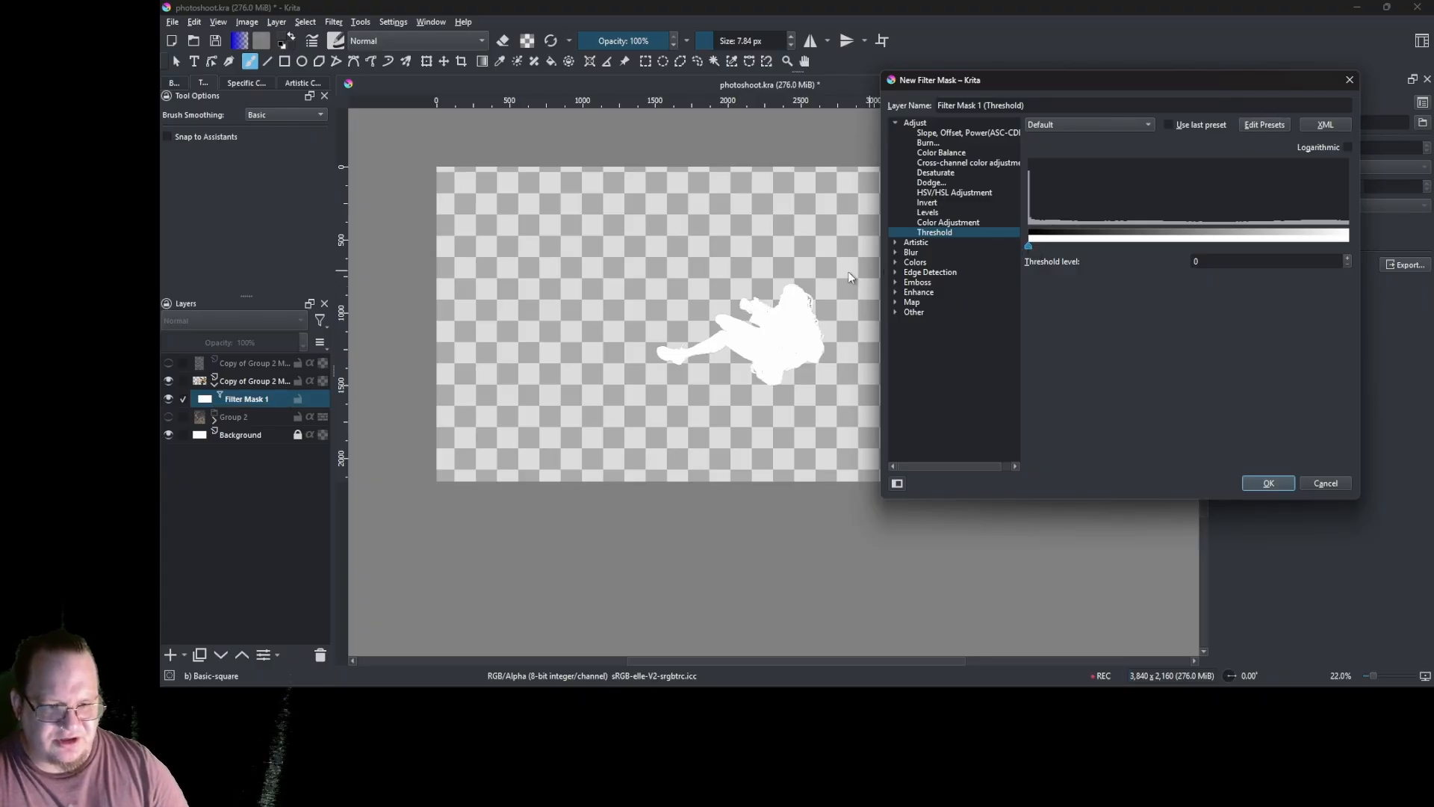
left_click_drag(1021, 256, 1116, 253)
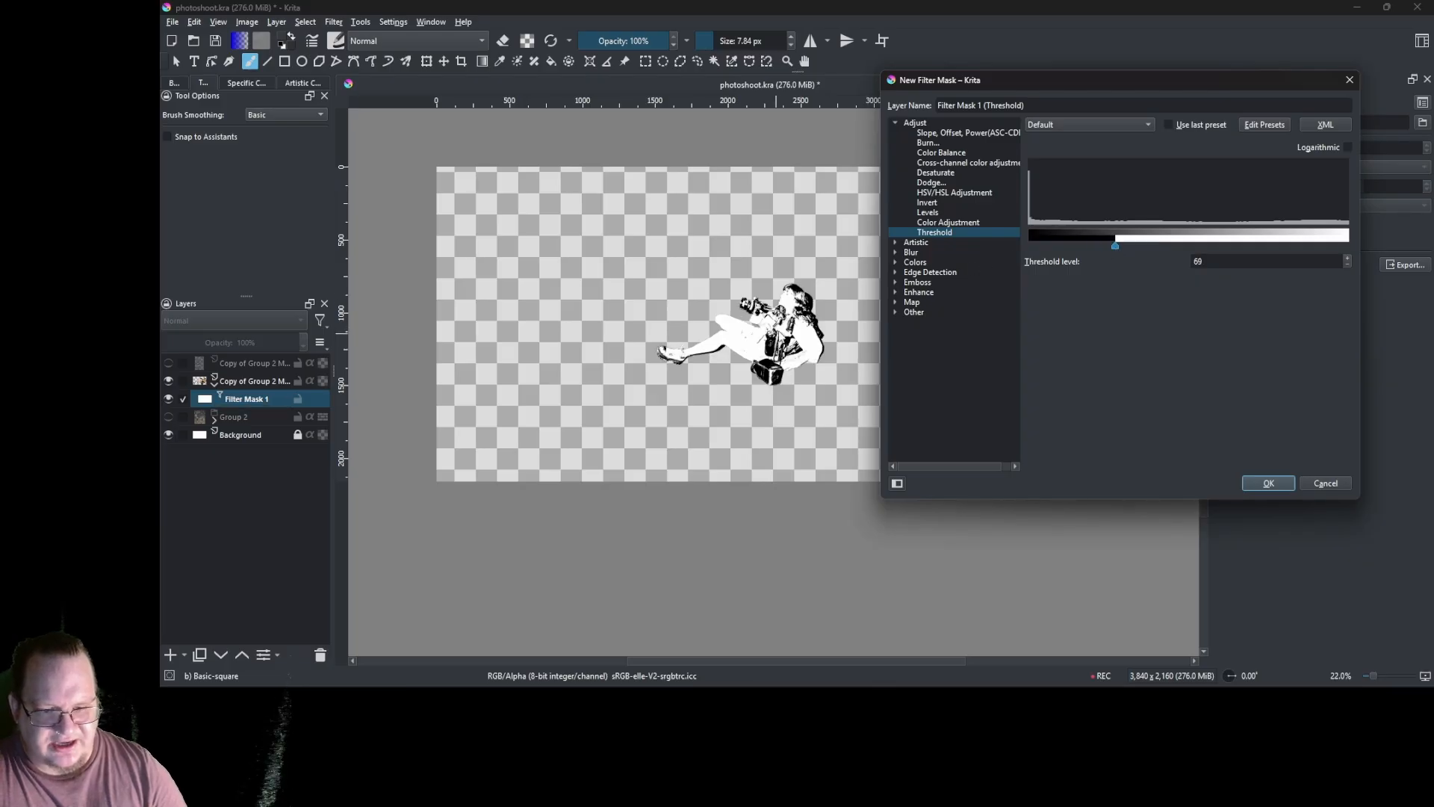
left_click_drag(1115, 248, 1118, 249)
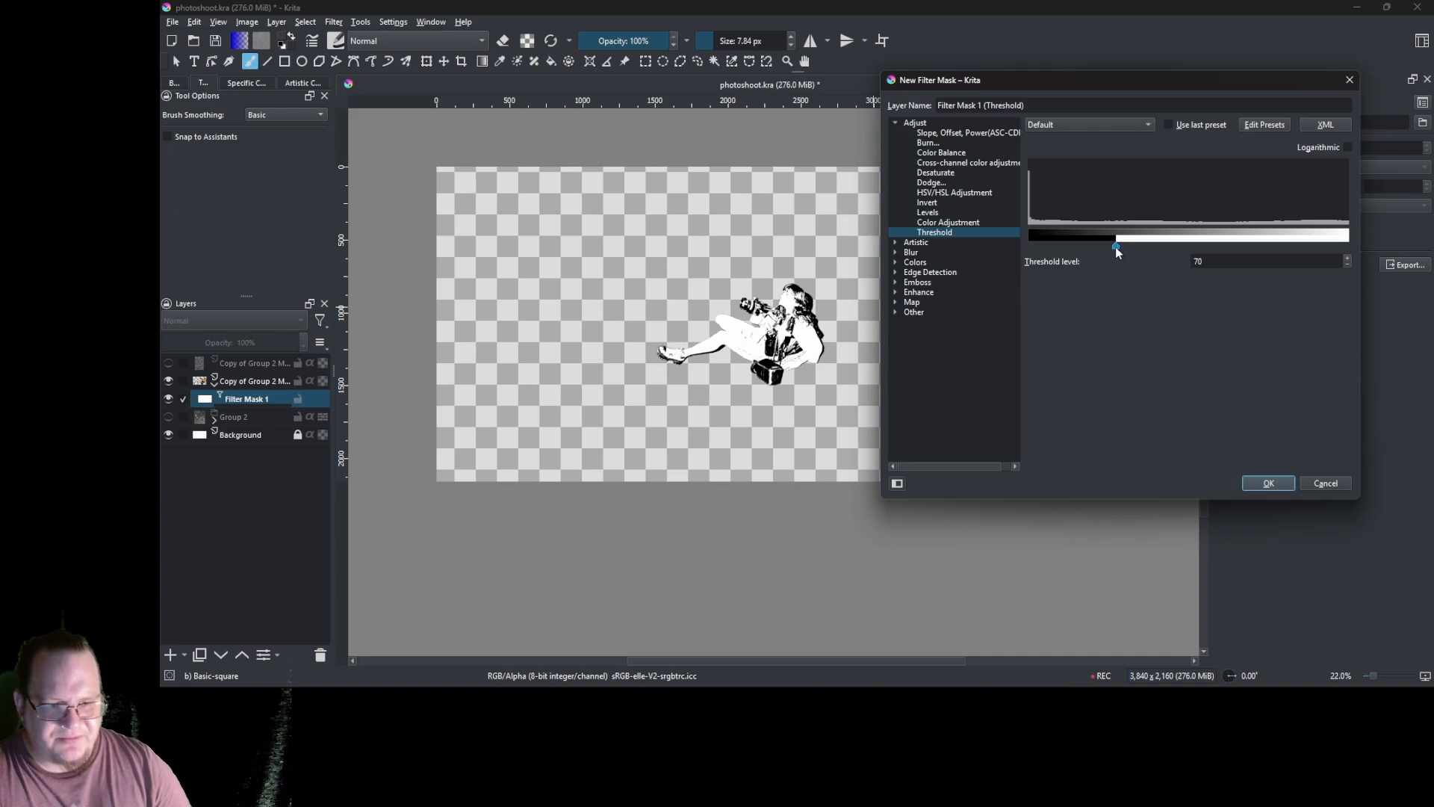
left_click_drag(1139, 245, 1182, 249)
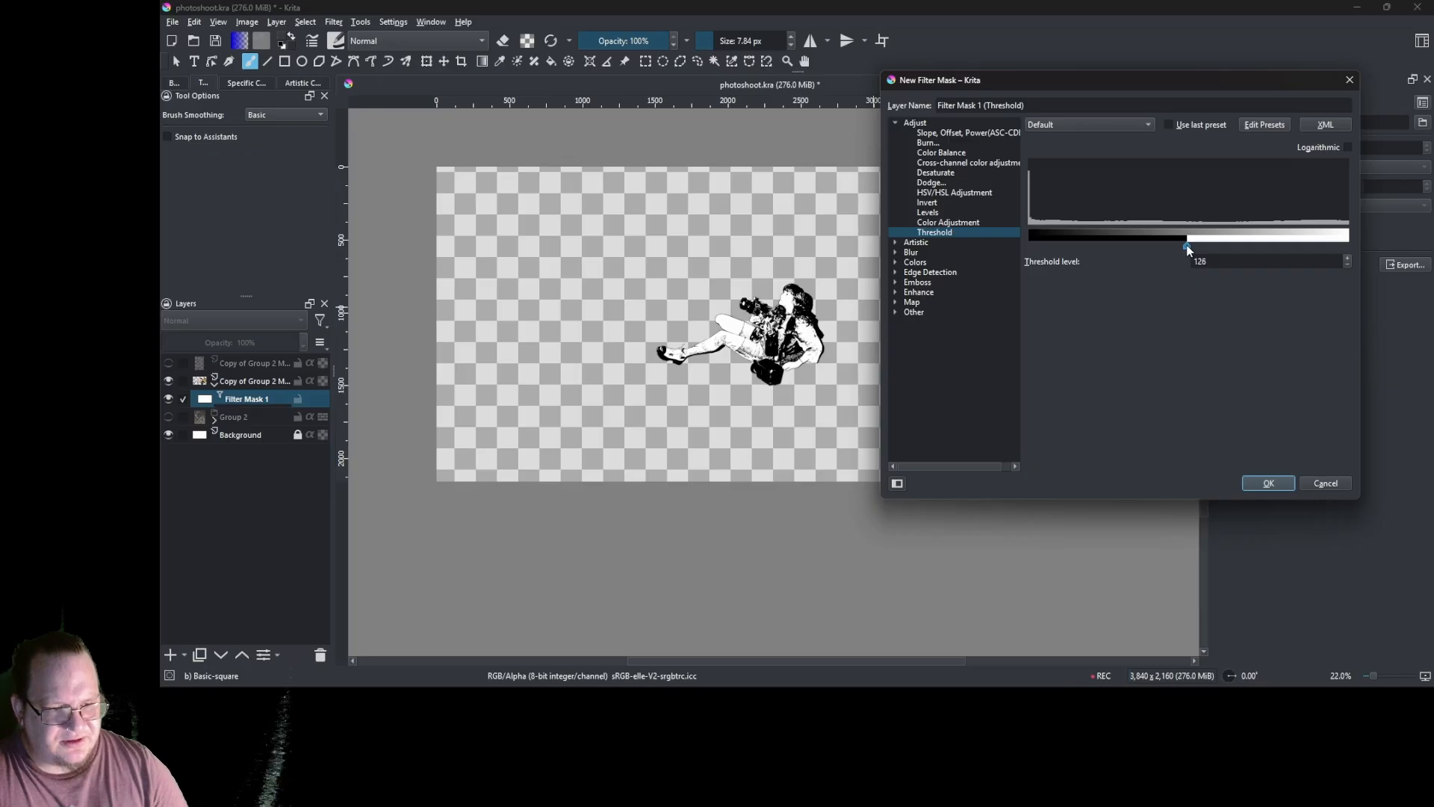
left_click_drag(1192, 251, 1262, 254)
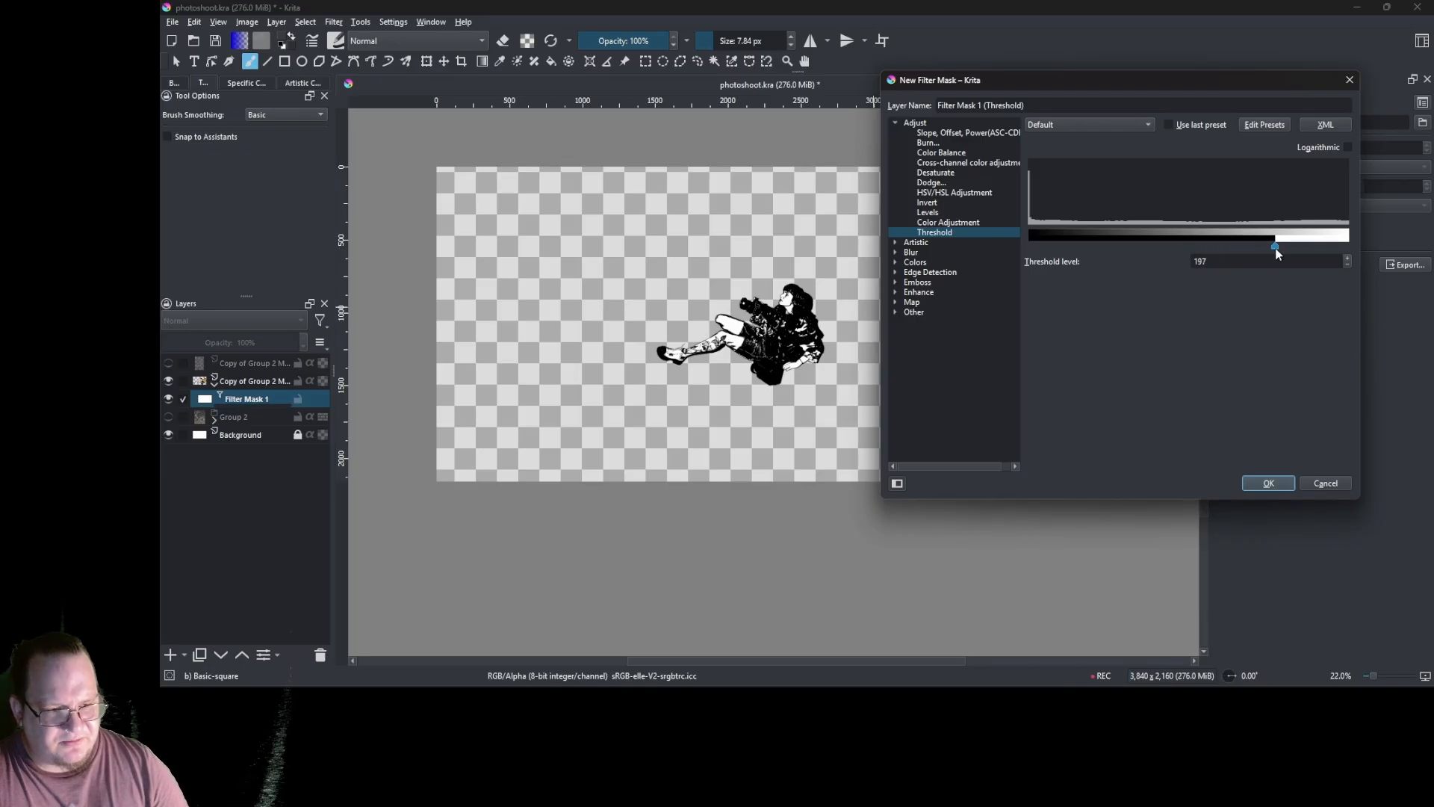
- Set the filter mask's threshold level to 50, and add a new paint layer above the photographer cut-out
left_click_drag(1287, 253, 1091, 245)
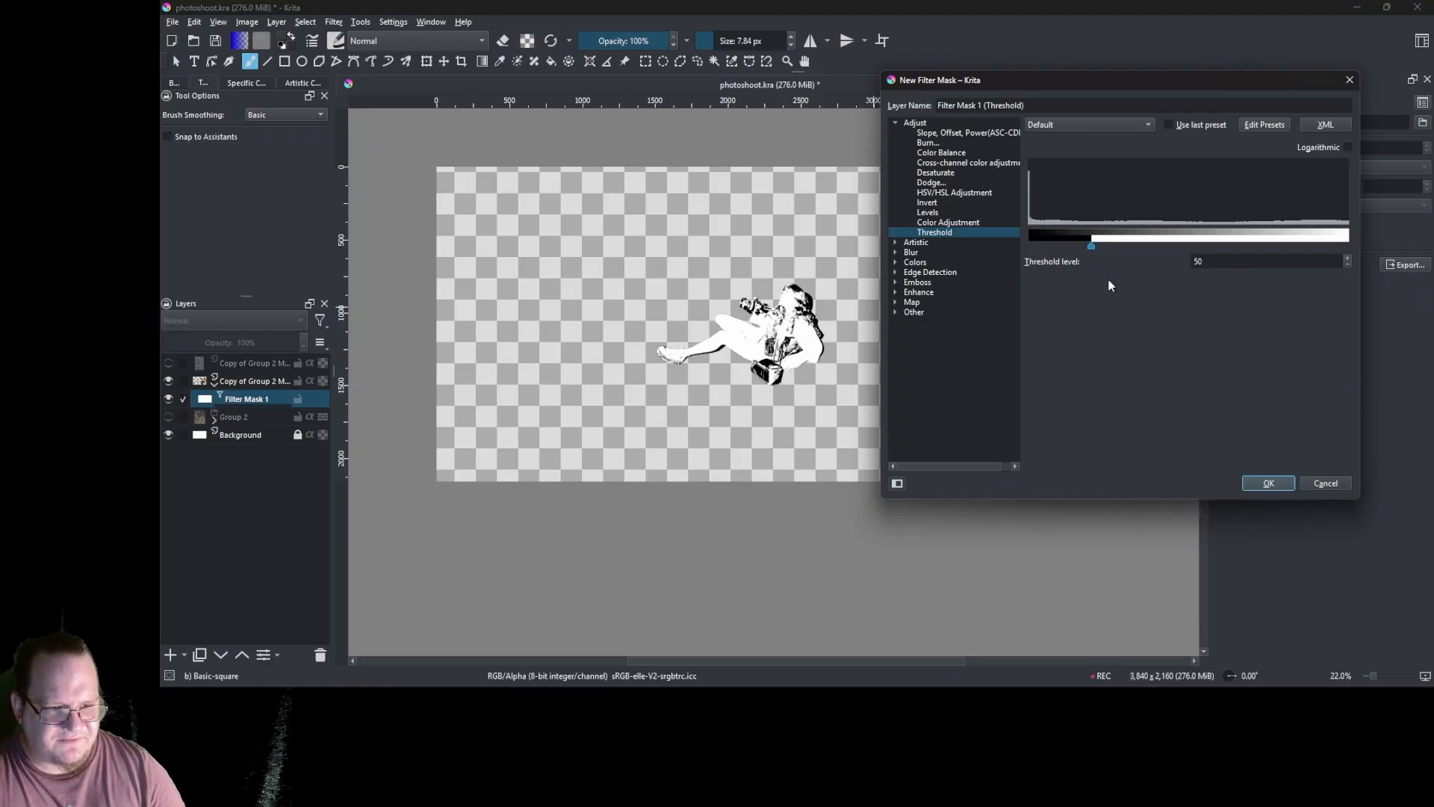
key("Escape")
left_click(169, 655)
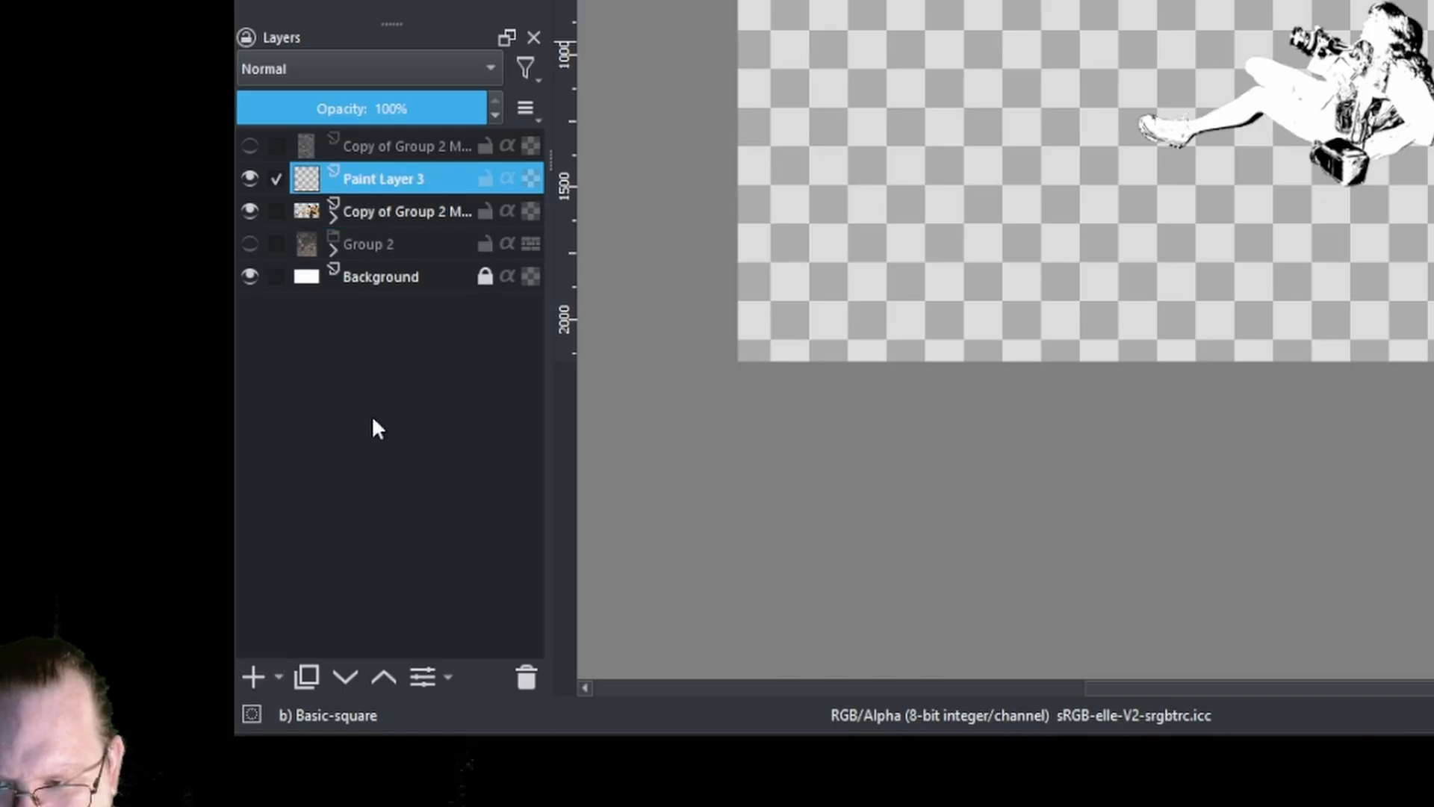
- Toggle the thresholded photographer layer's visibility off and on to compare it with the empty paint layer
left_click(334, 213)
left_click(250, 211)
left_click(250, 211)
left_click(249, 210)
left_click(250, 211)
left_click(384, 217)
left_click(335, 215)
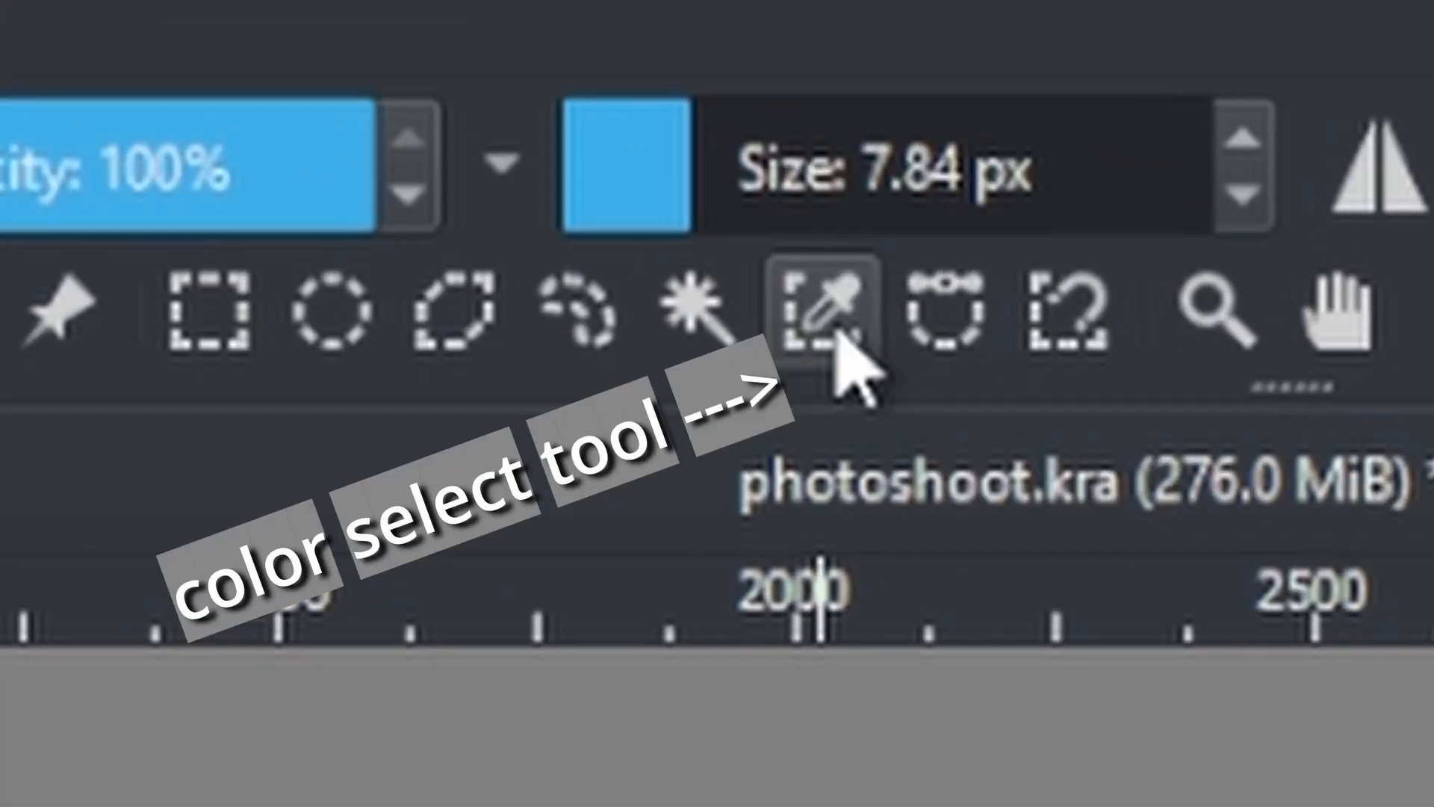
- Select all the black areas of the thresholded photographer by color, keeping Paint Layer 3 active
left_click(736, 65)
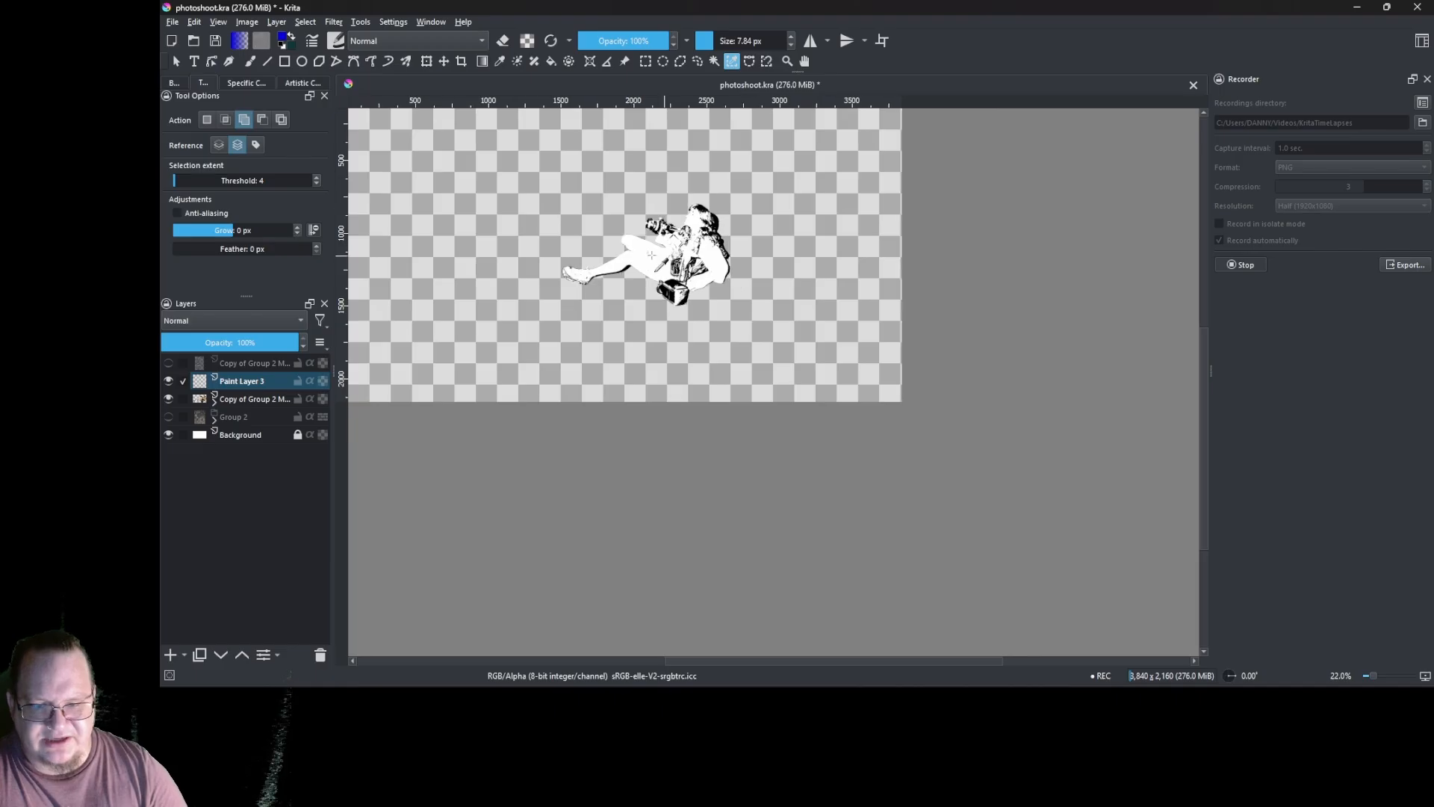
scroll(731, 286, "up", 5)
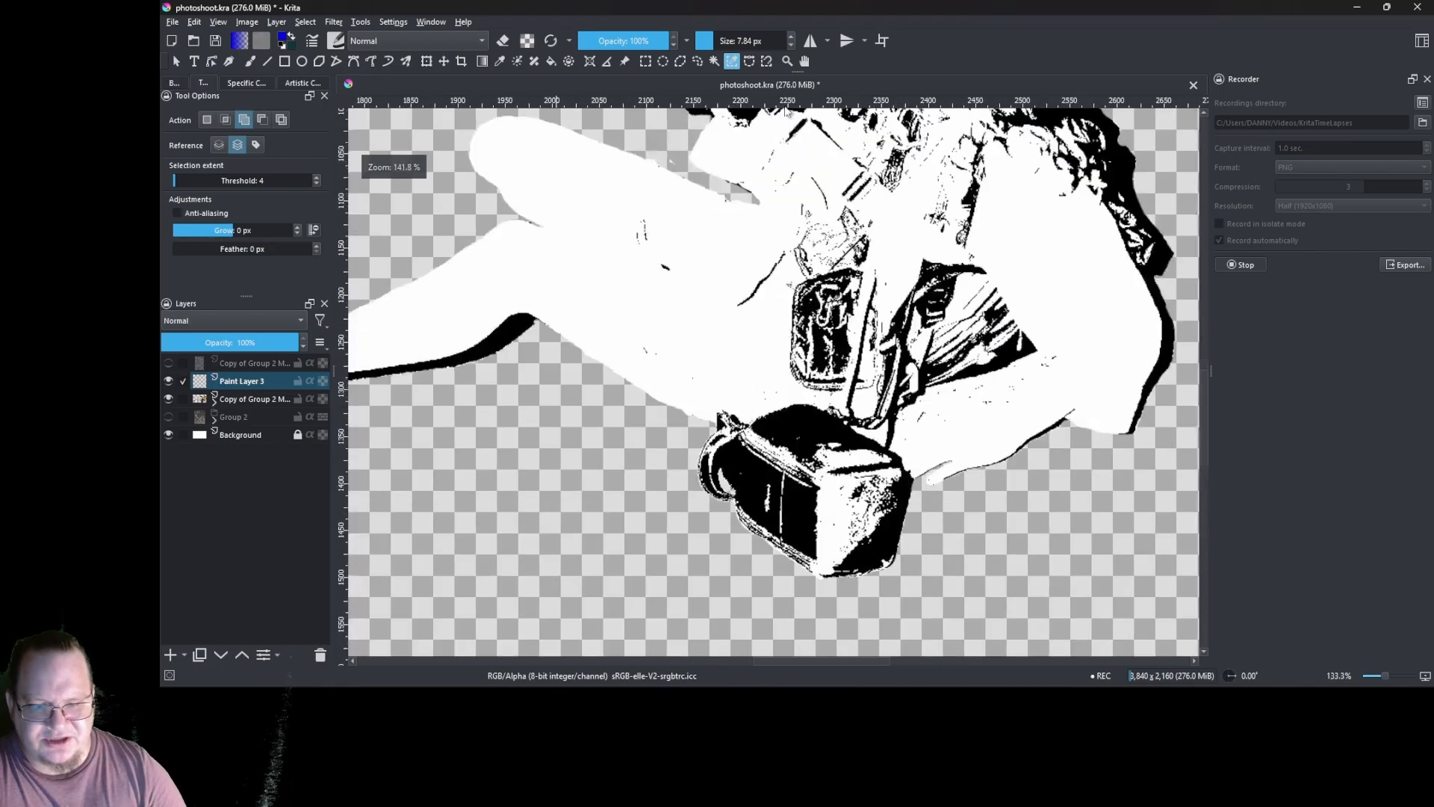
scroll(731, 286, "up", 4)
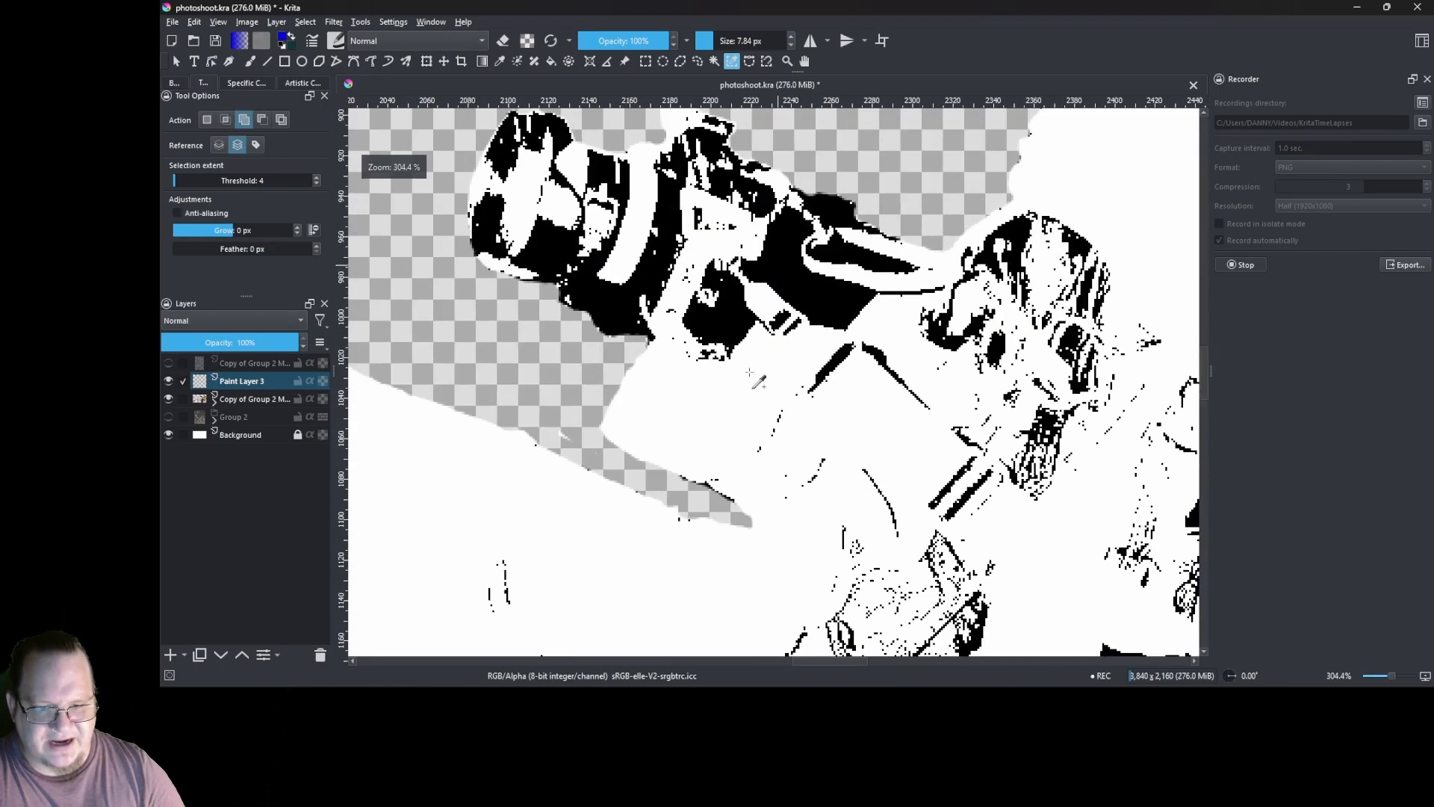
left_click(749, 372)
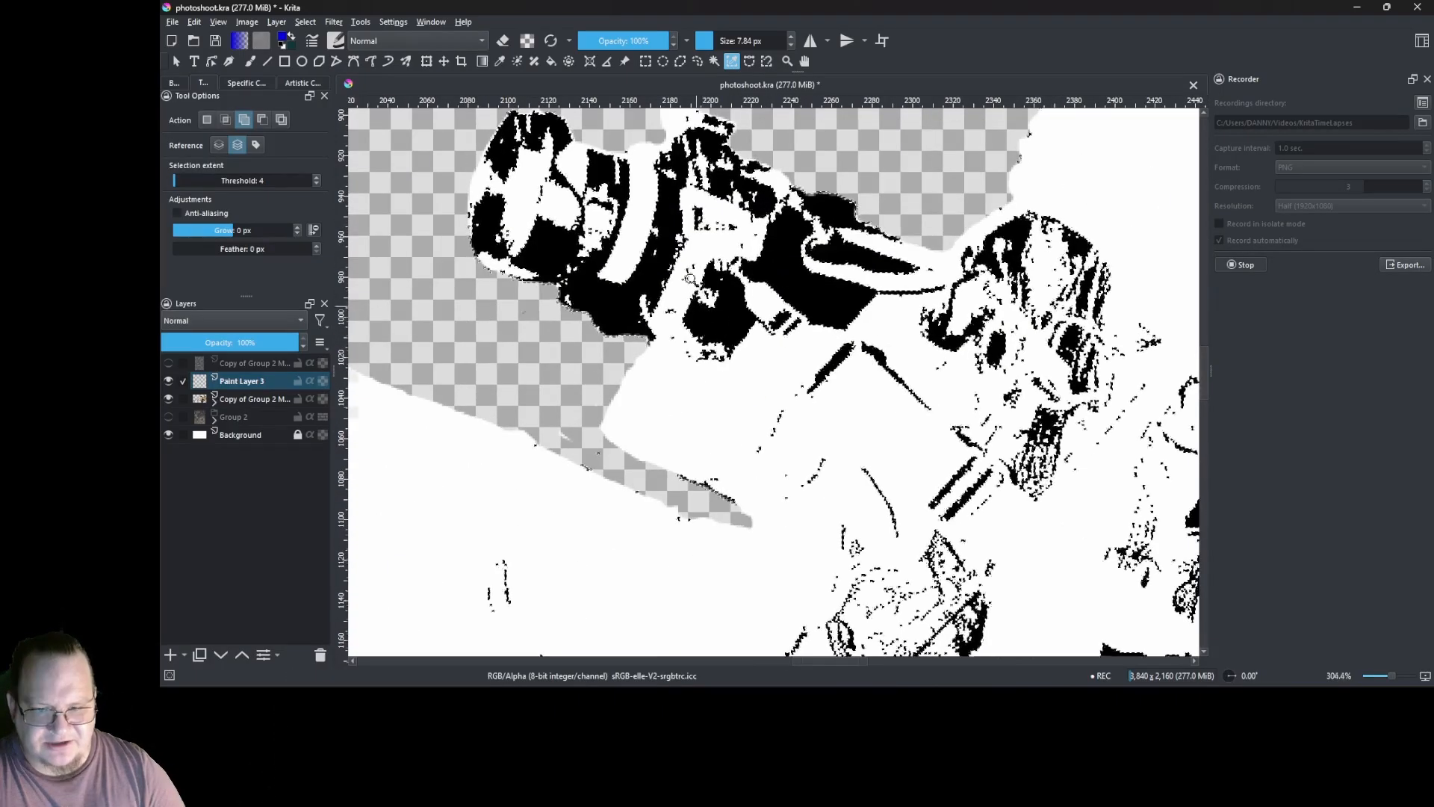
scroll(691, 279, "down", 8)
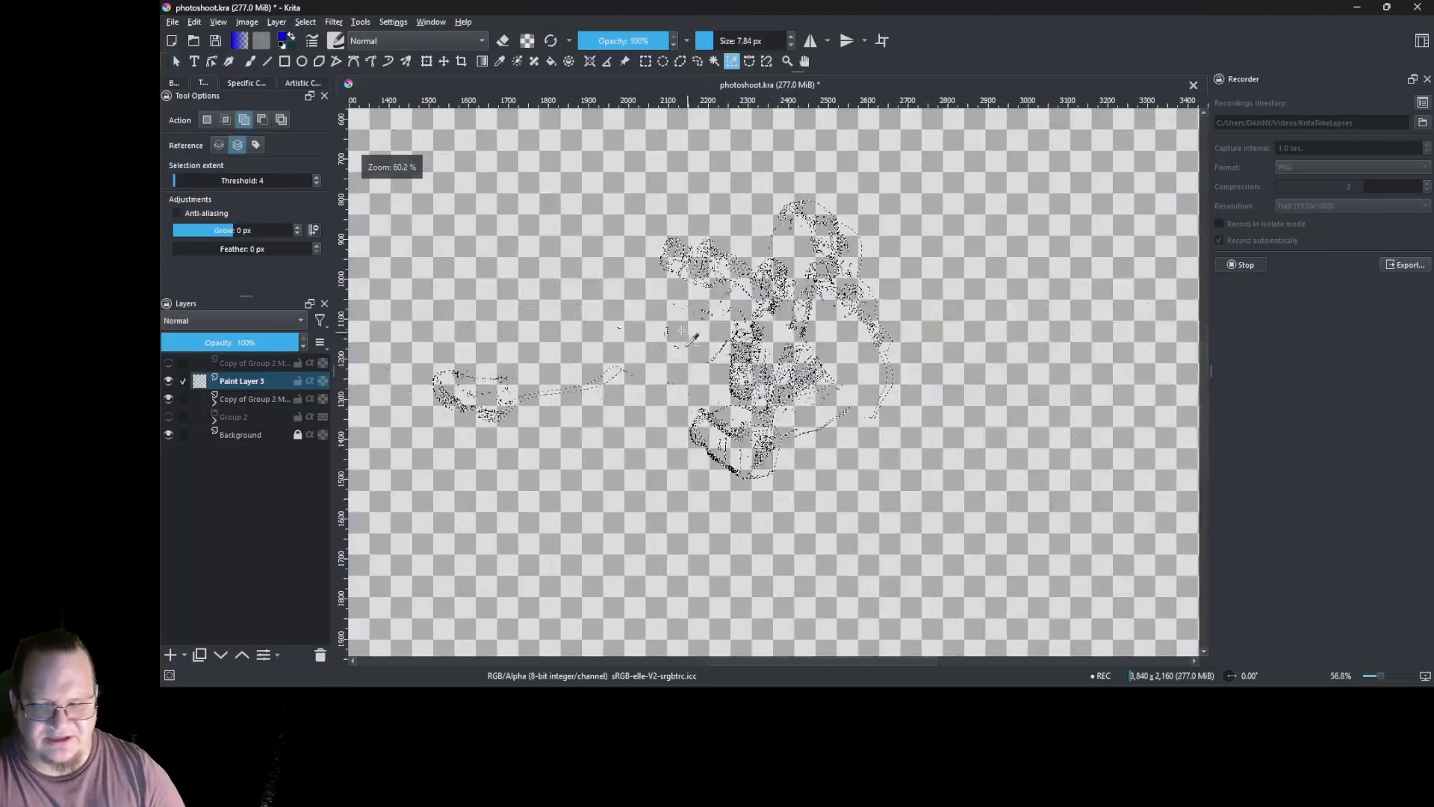
- Switch to the Basic-square brush and set the painting color to black
key("b")
right_click(676, 258)
left_click(687, 194)
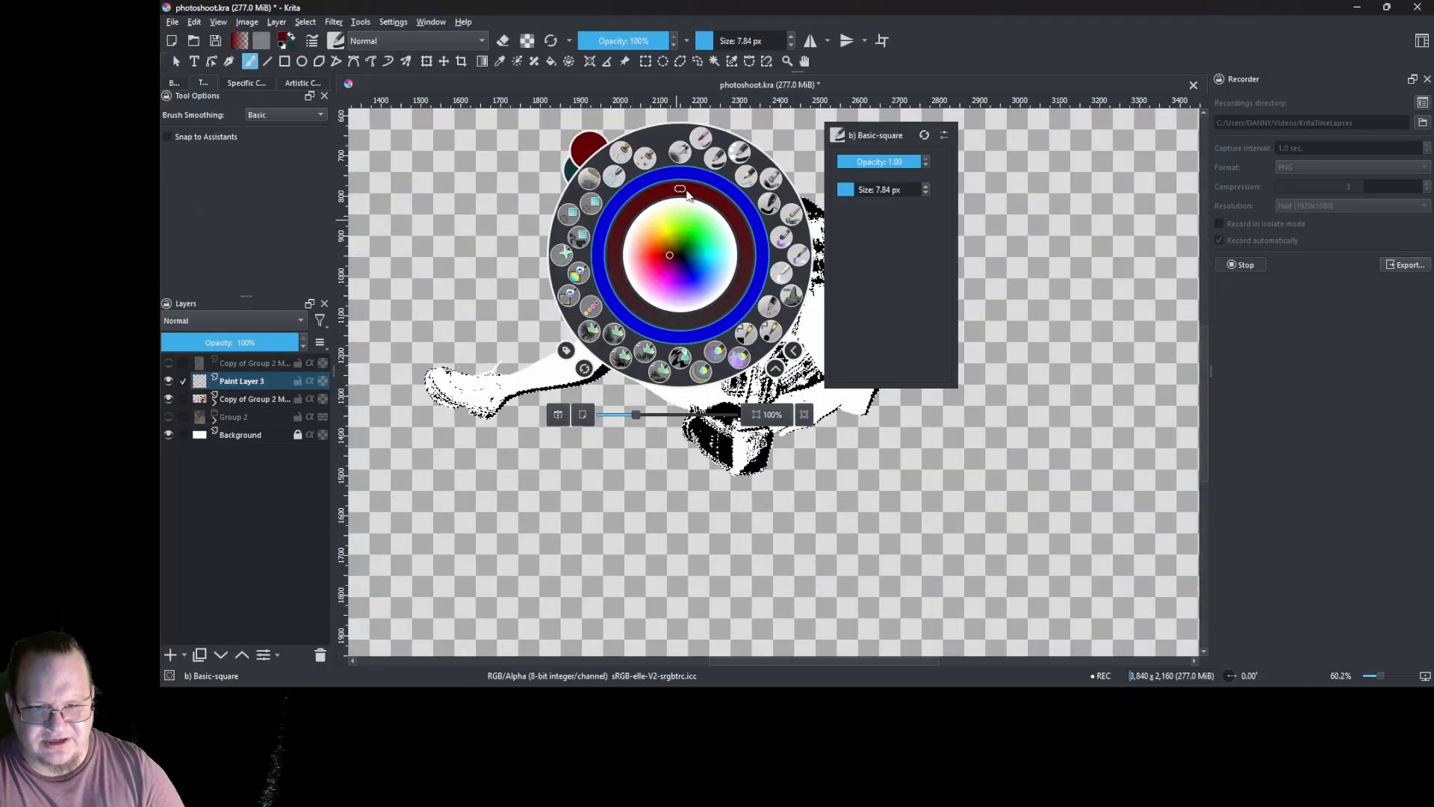
left_click(672, 255)
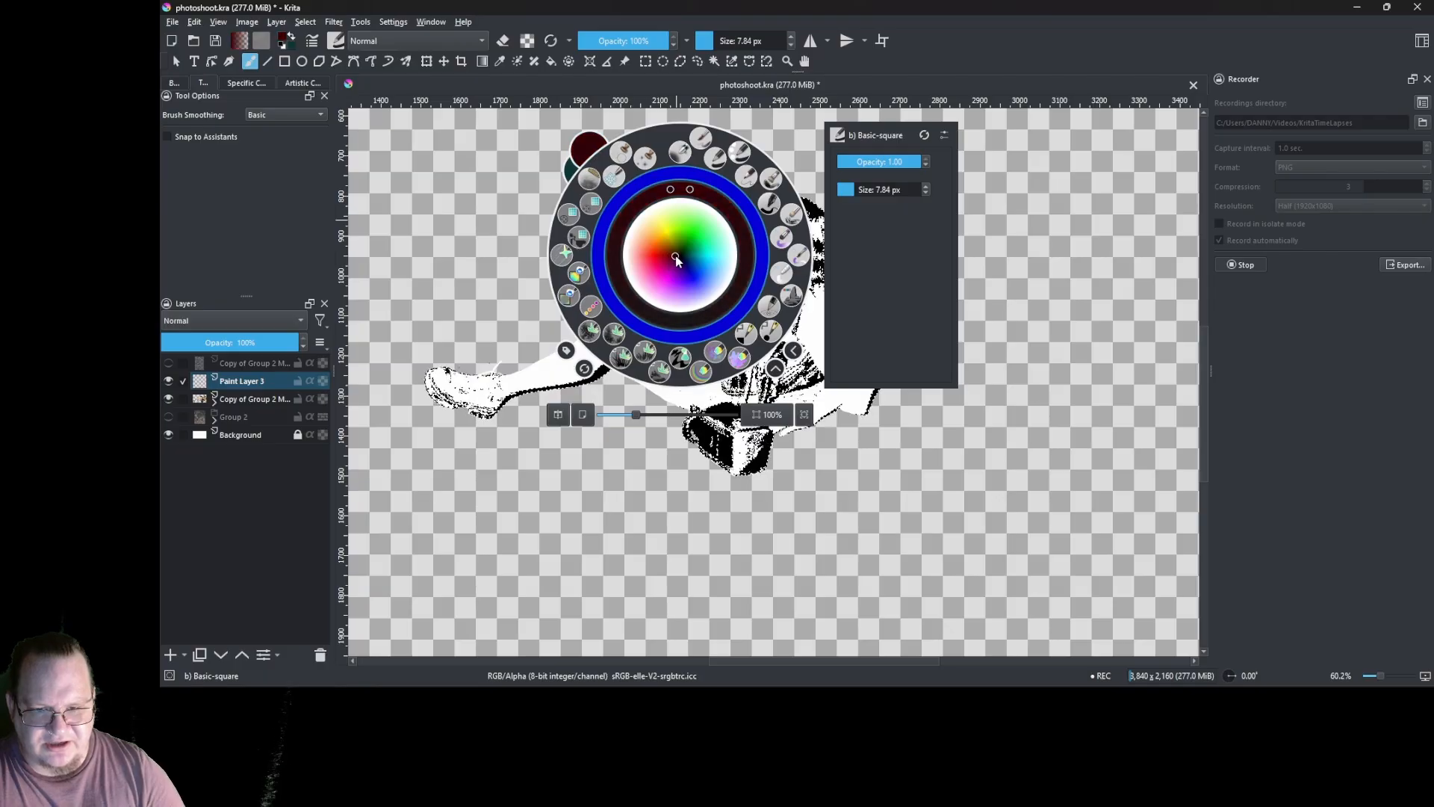
left_click(679, 259)
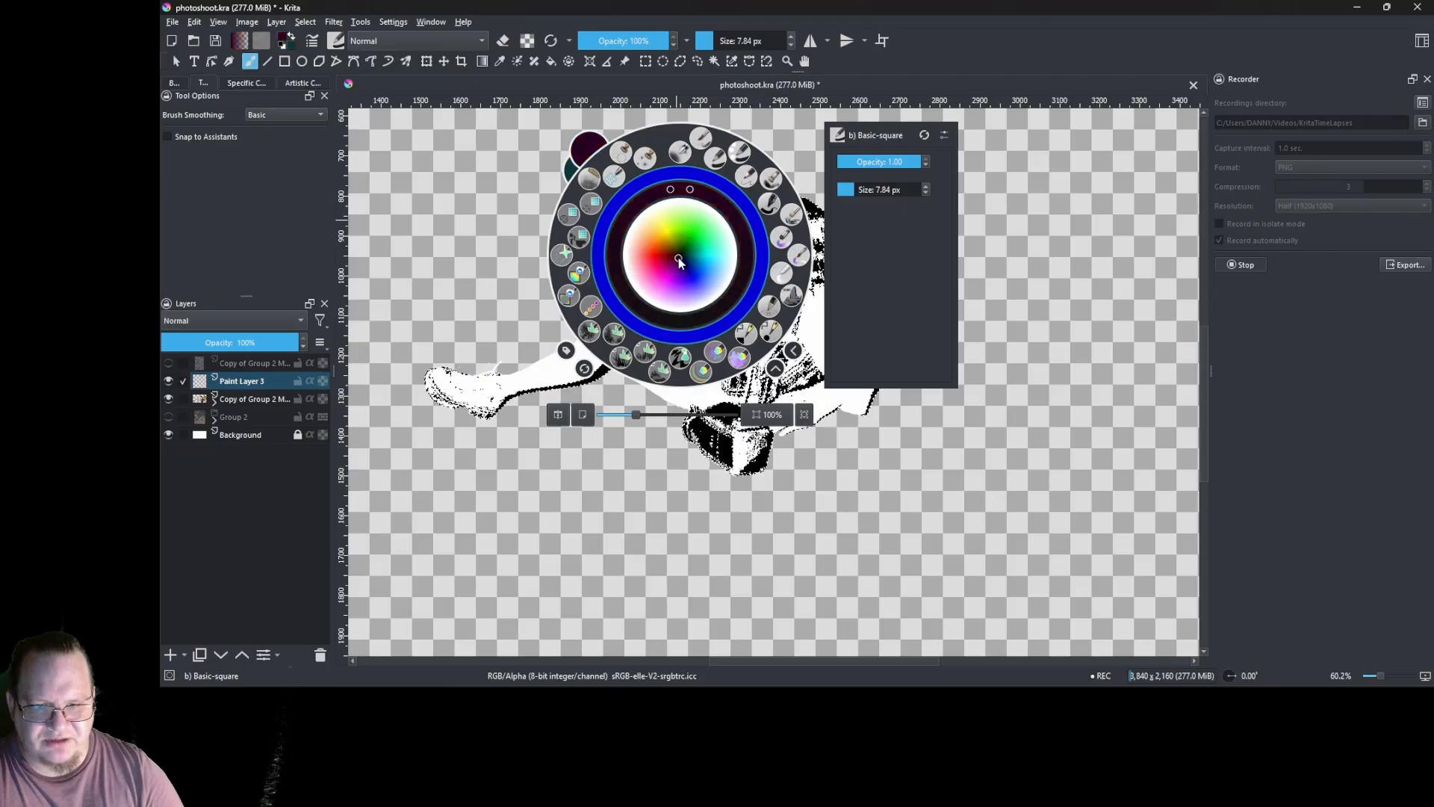
key("Escape")
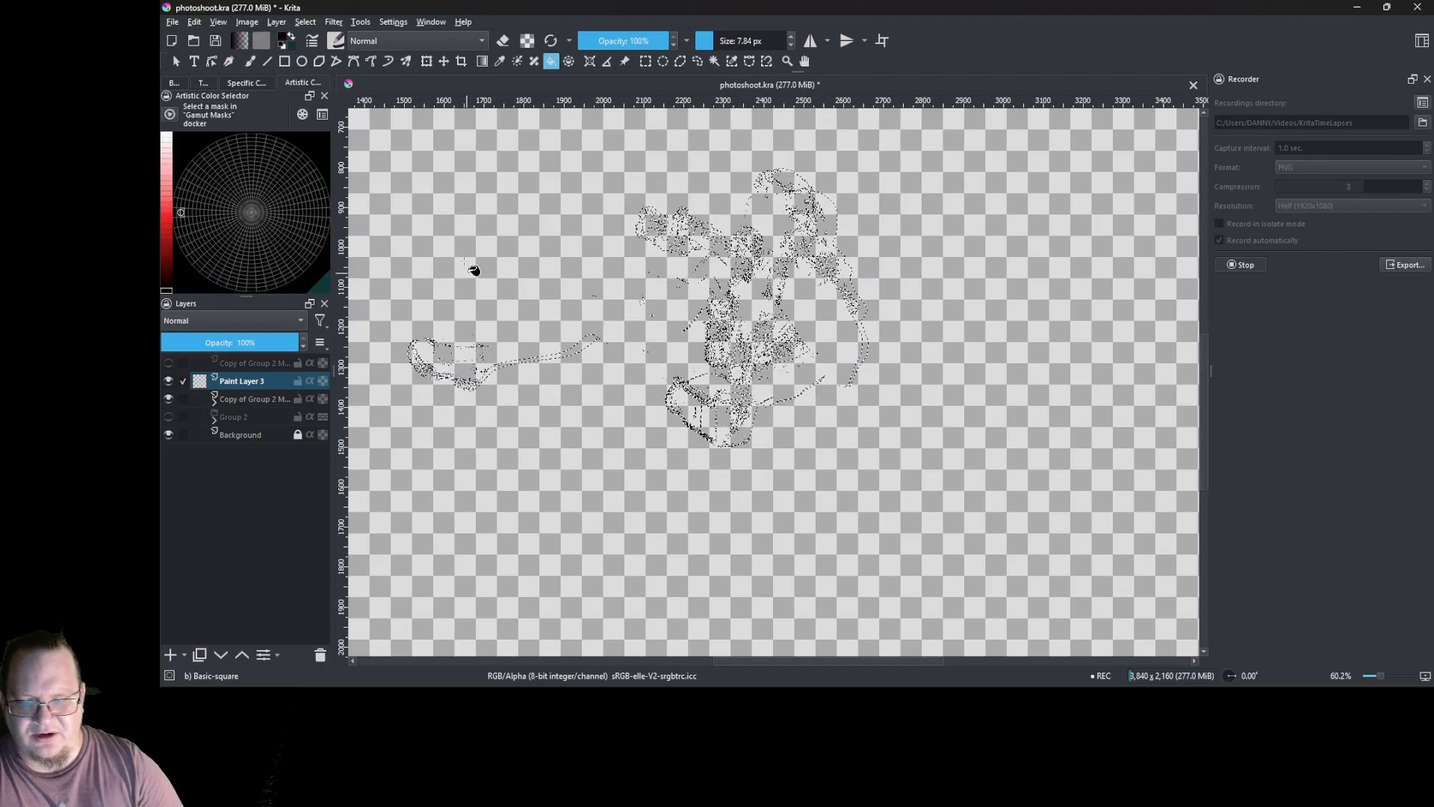
- Enlarge the brush to about 275 px and paint the selected areas black on Paint Layer 3
key("b")
right_click(591, 260)
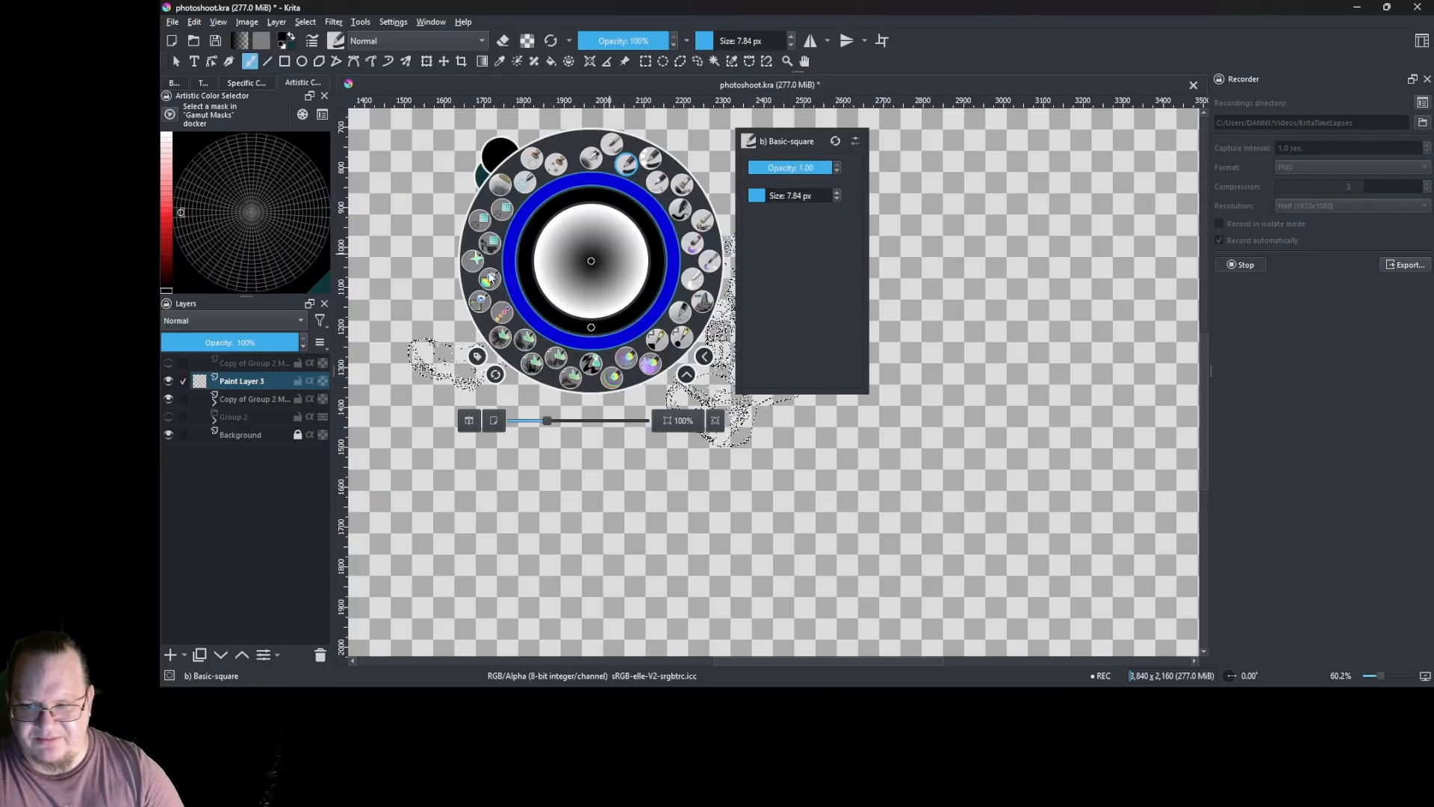
right_click(618, 179)
left_click_drag(619, 179, 725, 180, "shift")
mouse_move(447, 333)
left_mouse_down()
mouse_move(590, 340)
mouse_move(710, 404)
mouse_move(829, 246)
mouse_move(650, 165)
mouse_move(710, 321)
mouse_move(747, 246)
mouse_move(724, 321)
mouse_move(754, 295)
left_mouse_up()
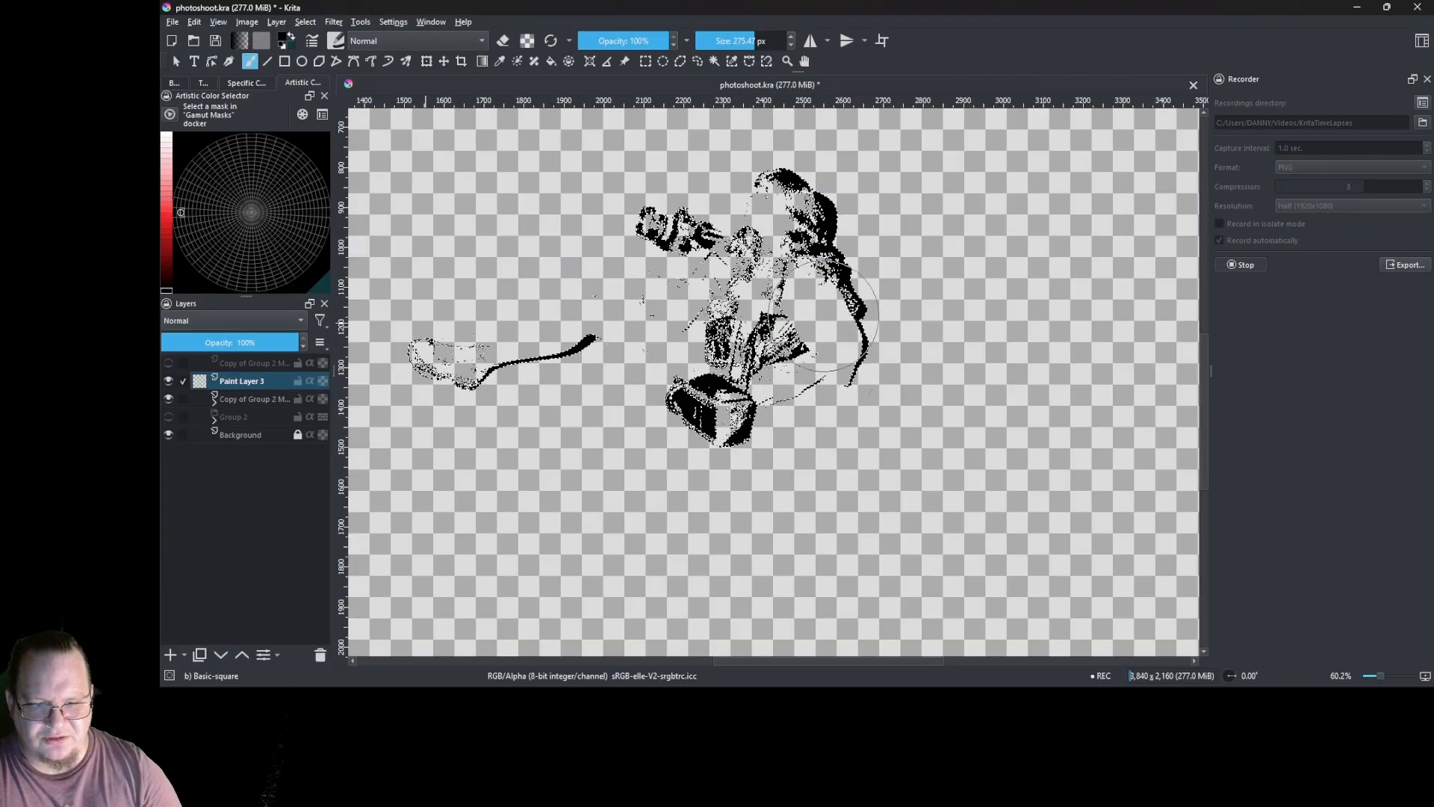
- Clear the color selection using the freehand selection tool
left_click(697, 62)
right_click(697, 227)
left_click(726, 259)
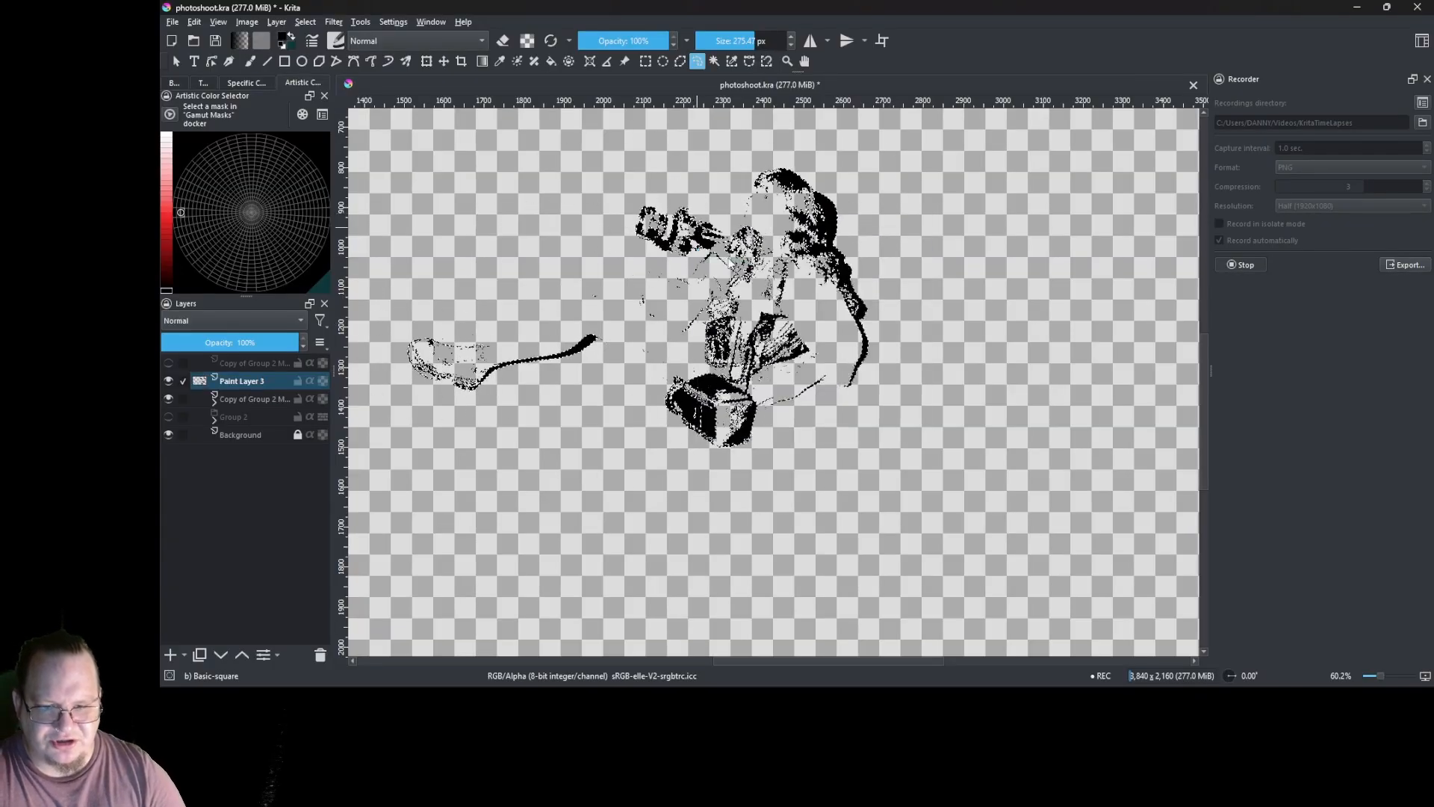
left_click_drag(721, 269, 659, 332)
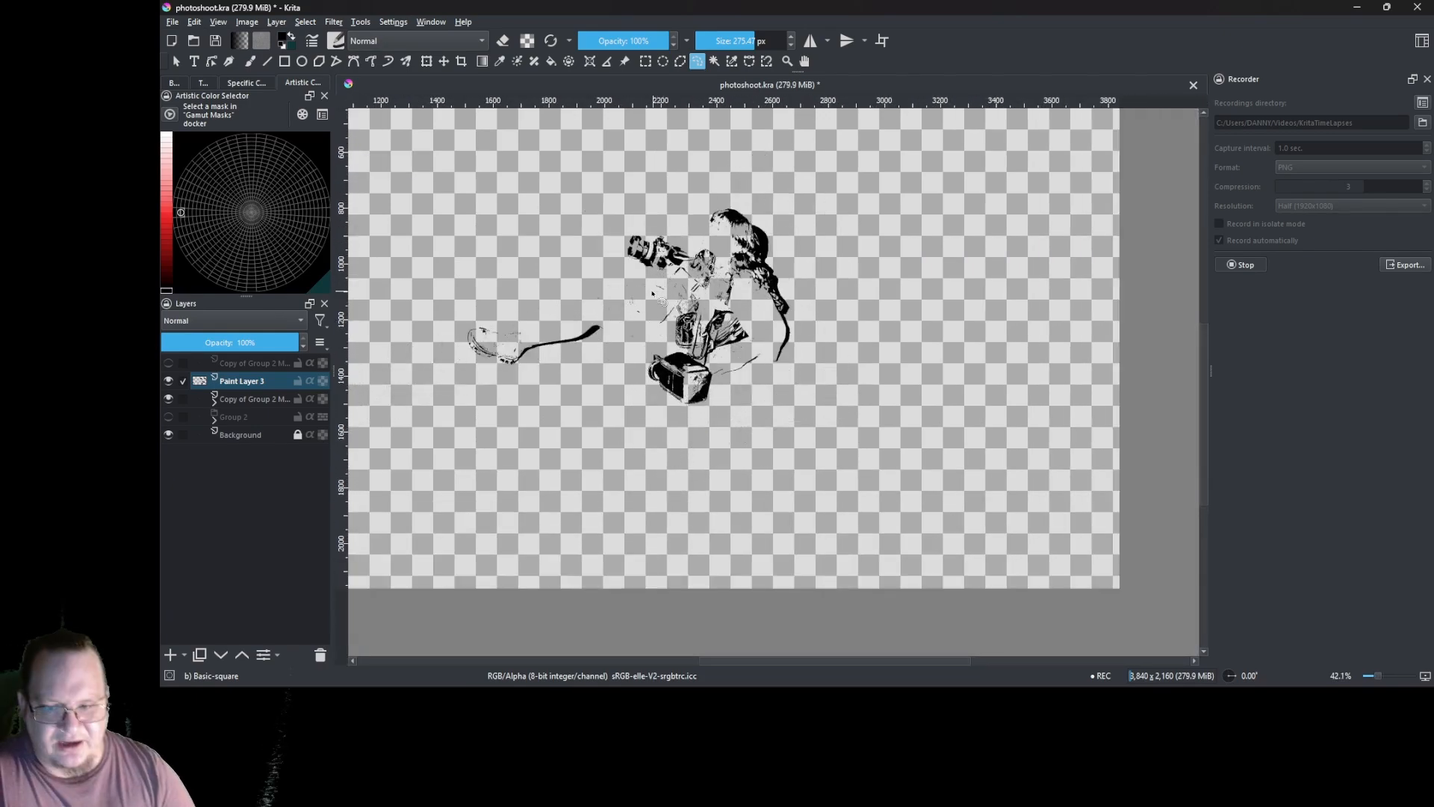
- Change the threshold level of the photographer cut-out's filter mask to 131
left_click(246, 401)
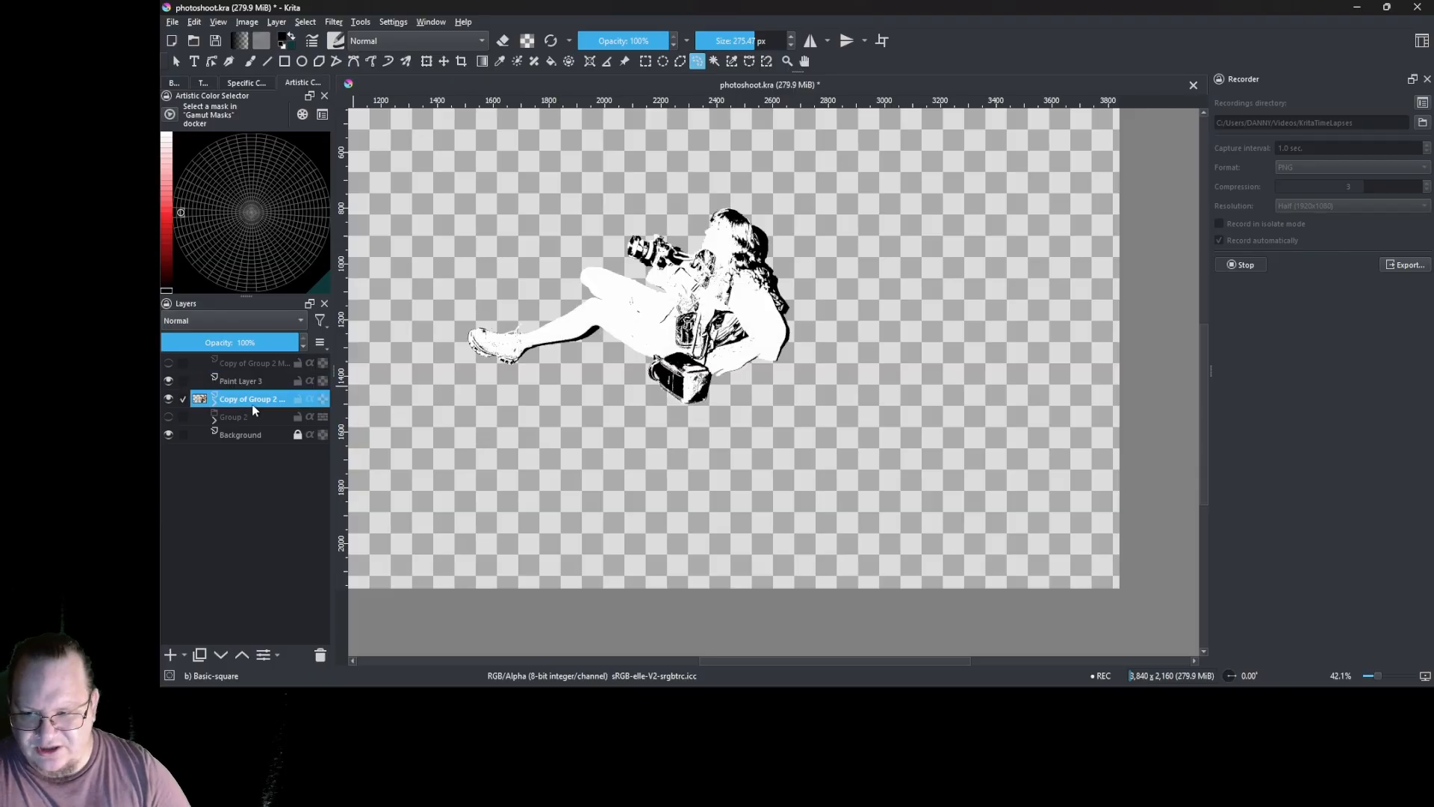
left_click(215, 402)
right_click(242, 421)
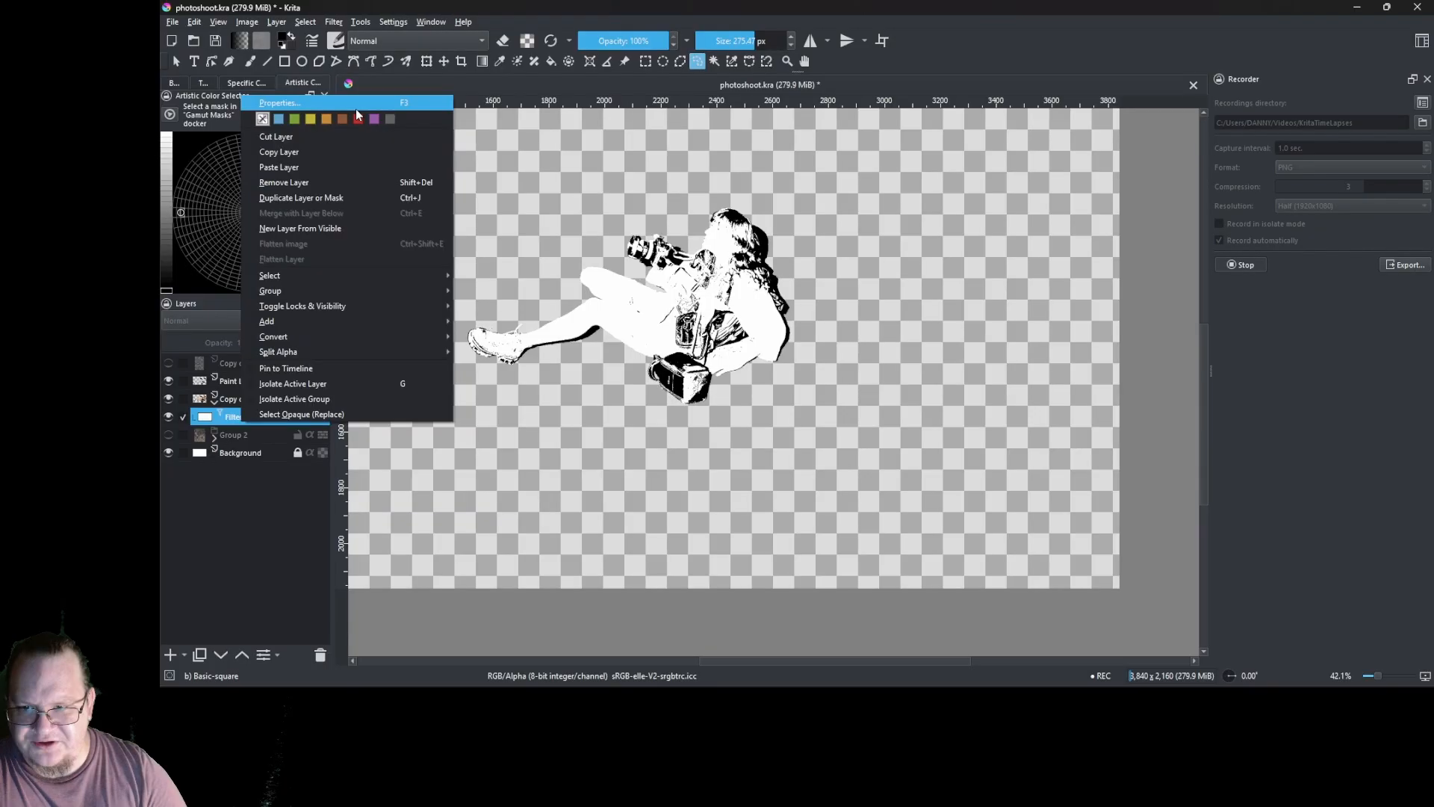
left_click(357, 103)
left_click_drag(985, 309, 997, 312)
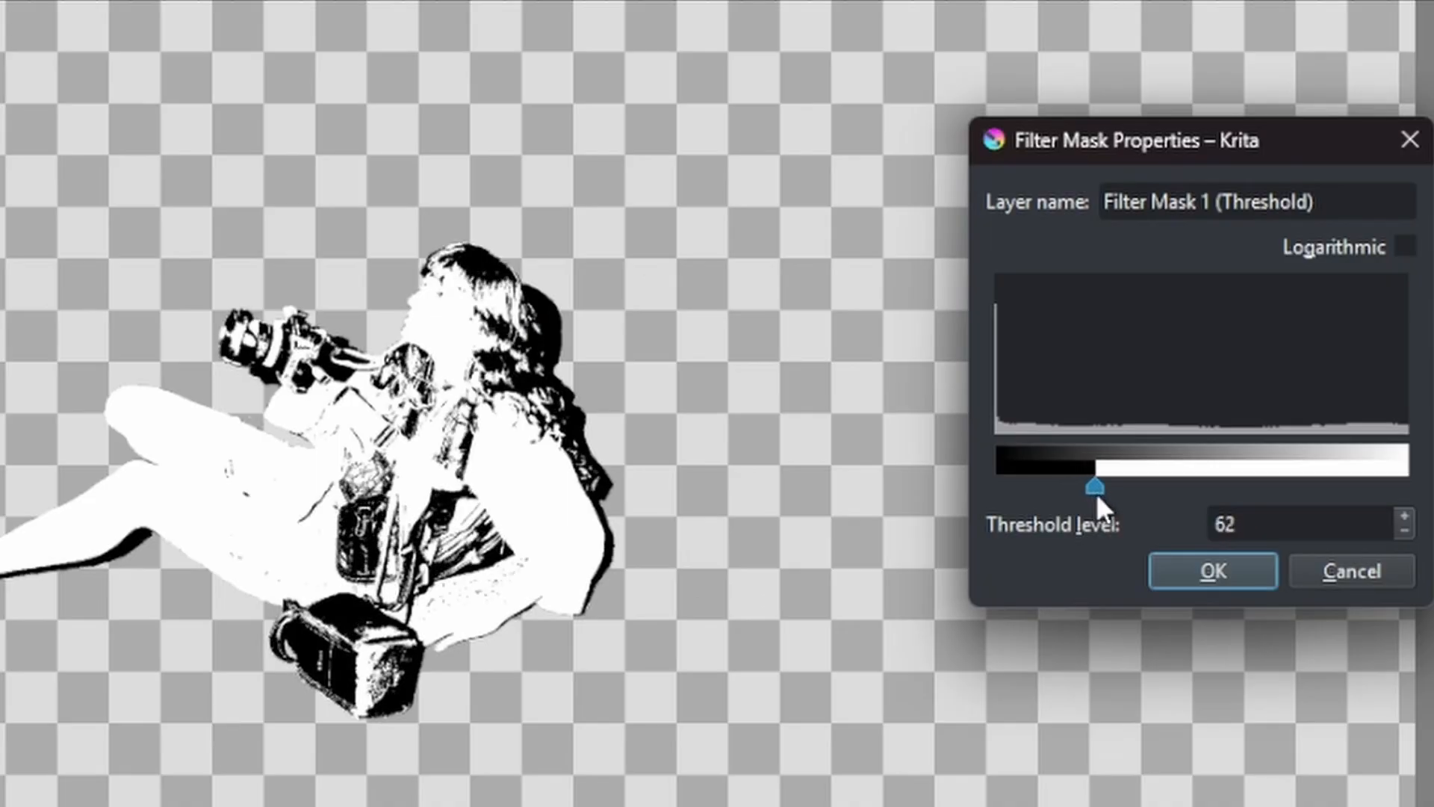
left_click_drag(1108, 495, 1204, 489)
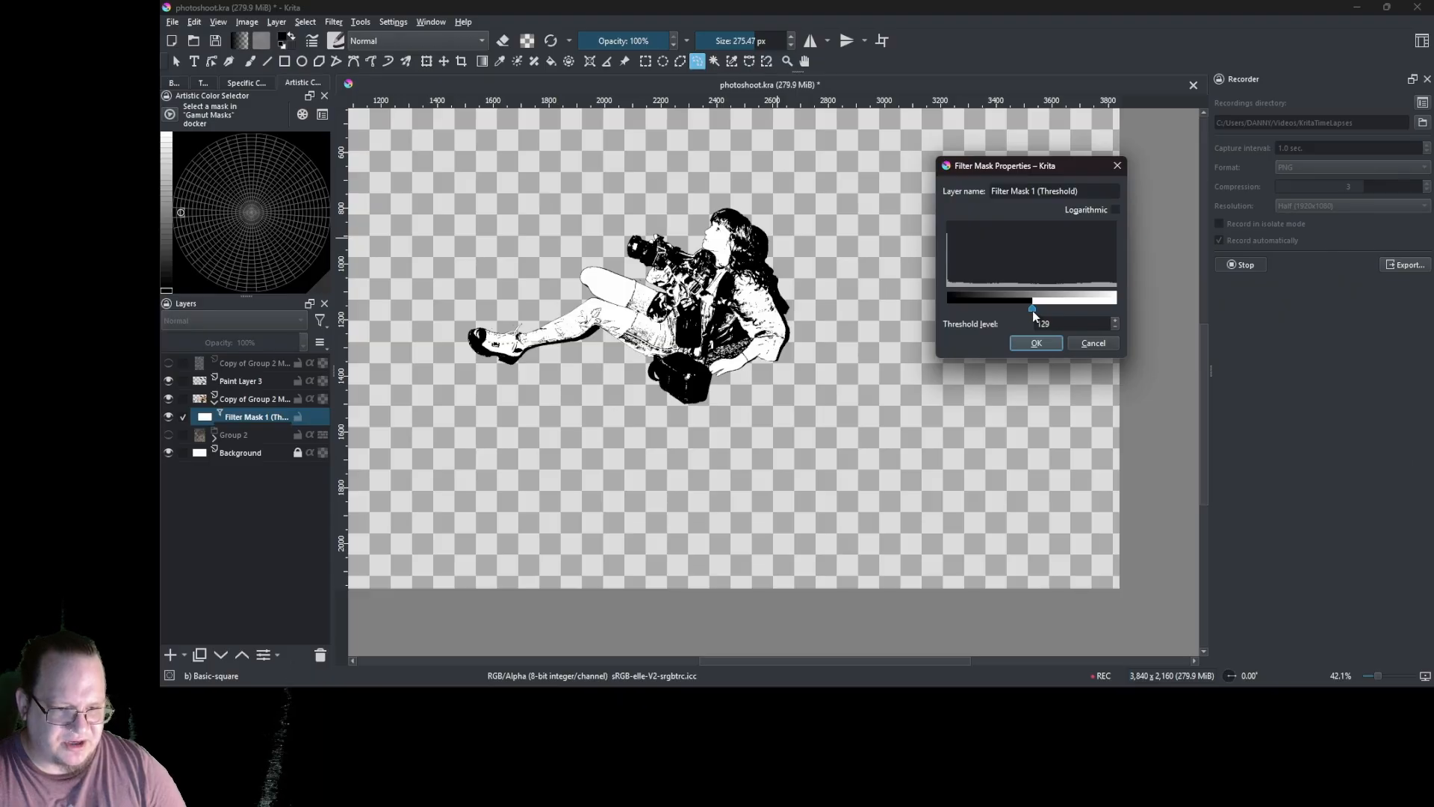
left_click_drag(1034, 312, 1031, 309)
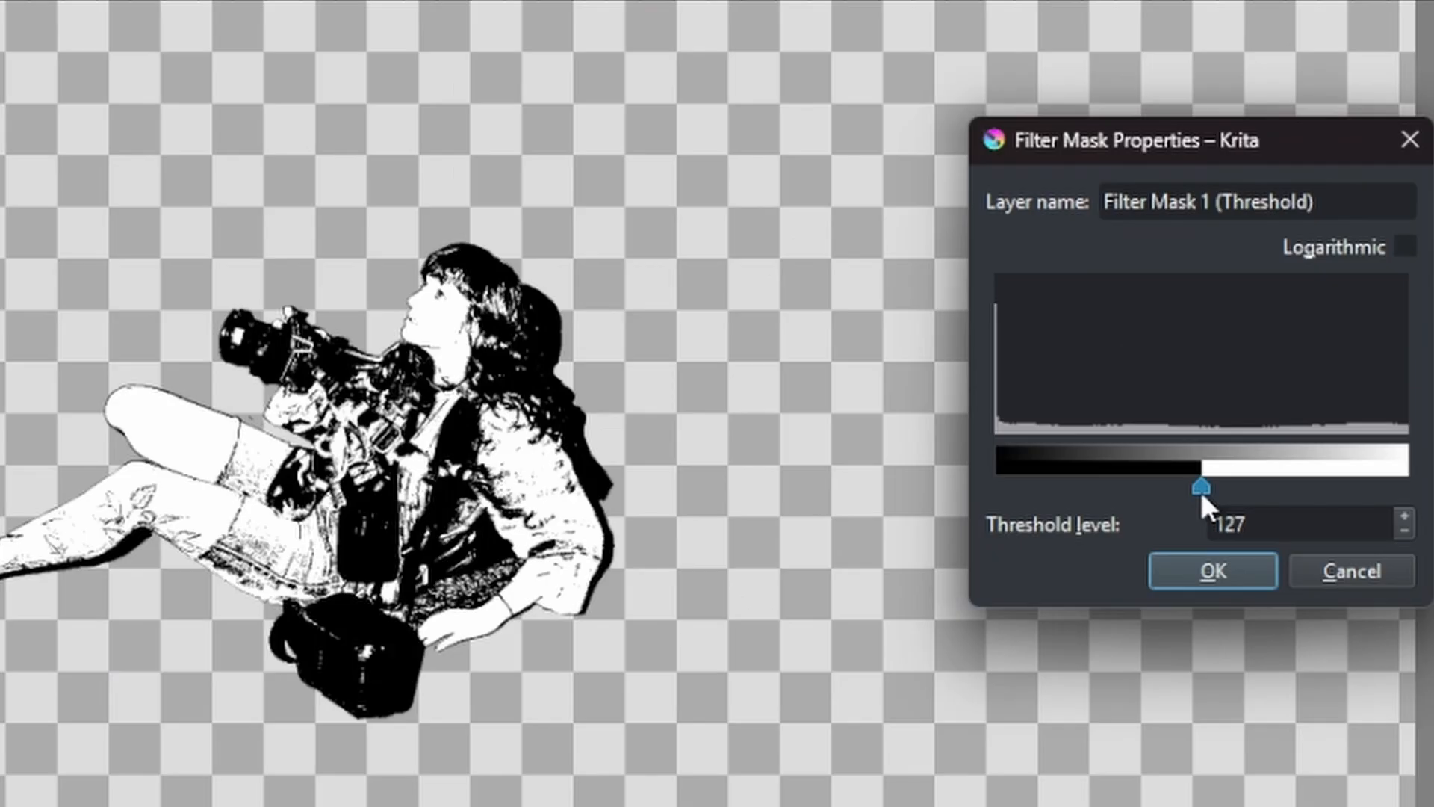
left_click_drag(1208, 499, 1209, 499)
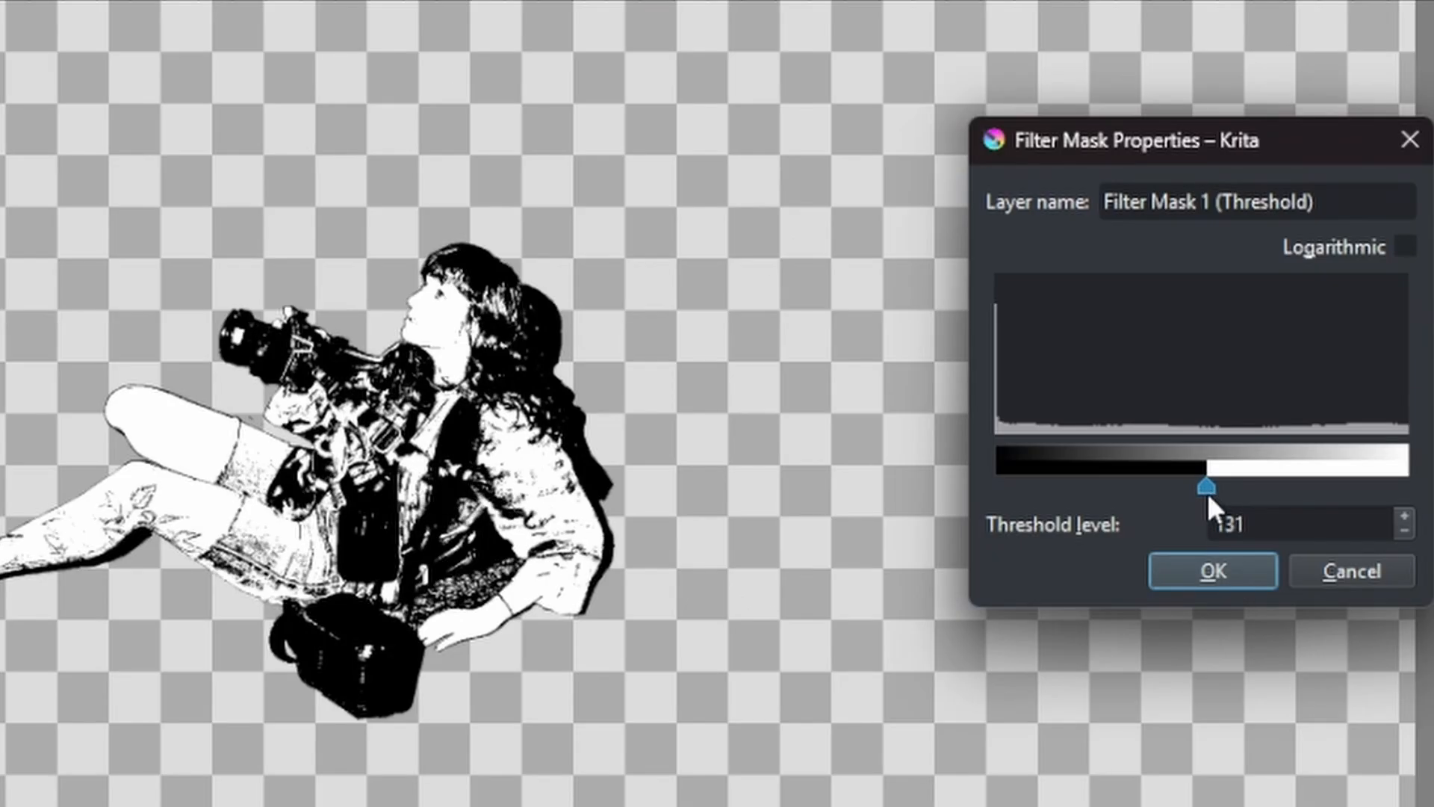
left_click(1216, 571)
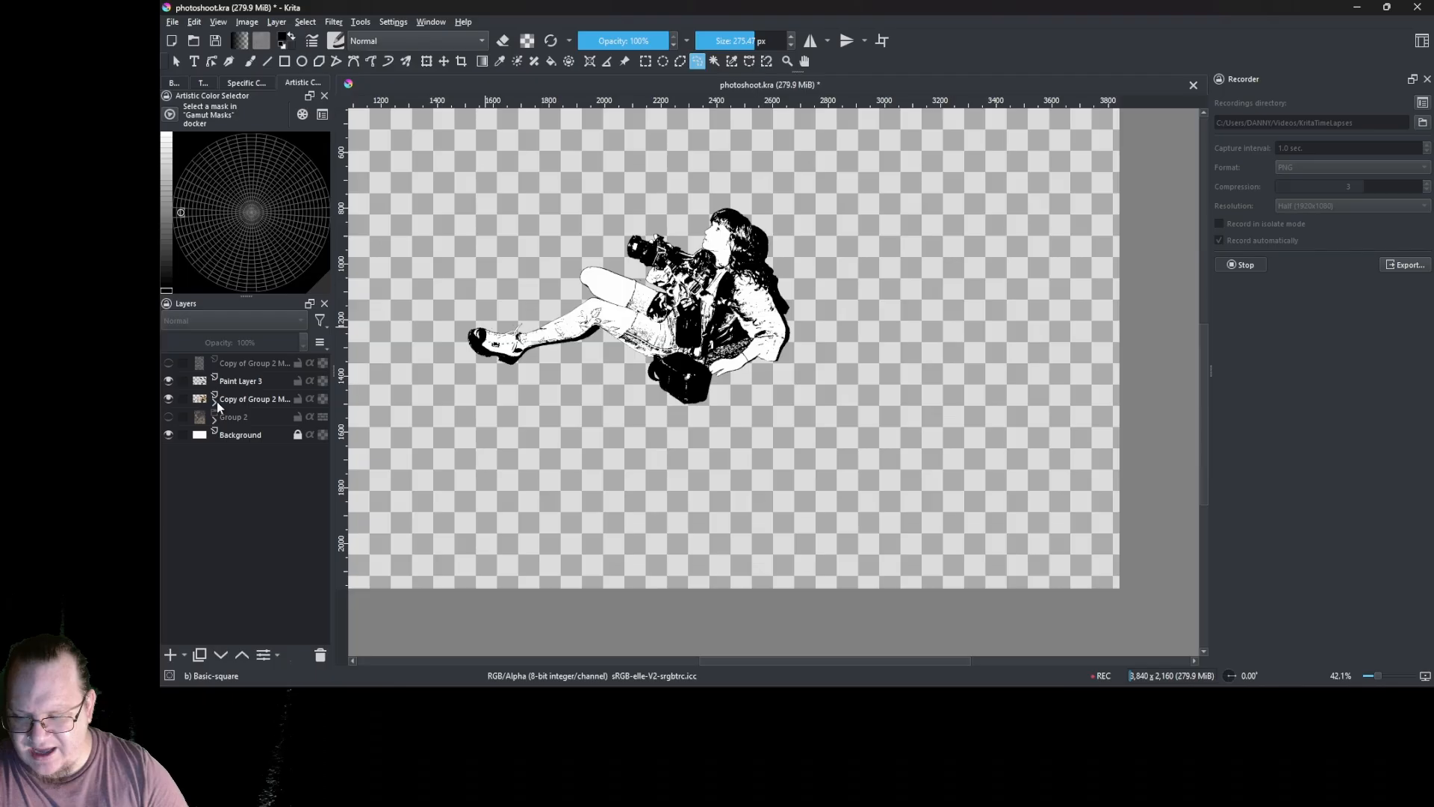
- Select the black areas of the re-thresholded photographer cut-out by color, and return to the brush
left_click(251, 400)
left_click(637, 176)
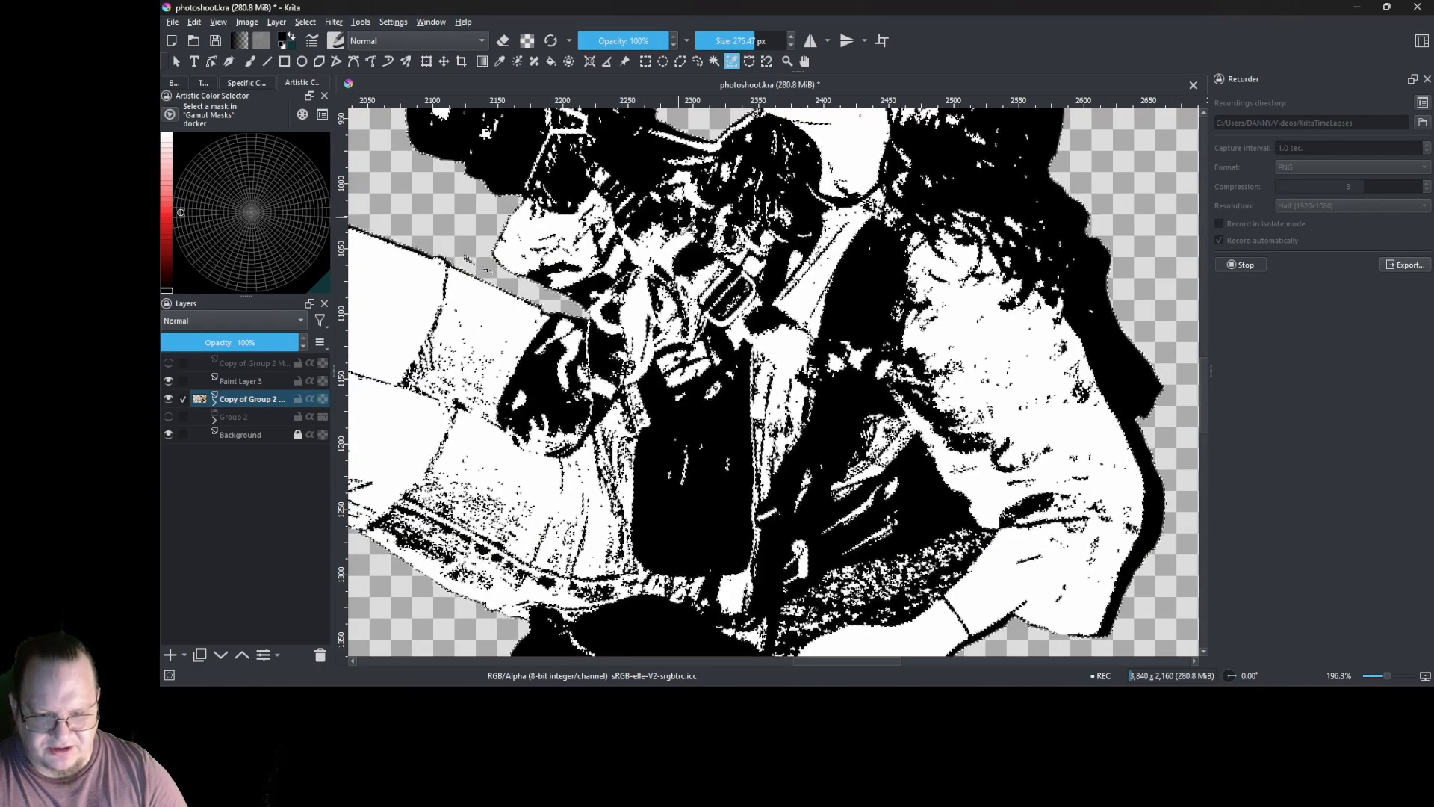
key("b")
scroll(687, 205, "down", 3)
scroll(690, 205, "down", 1)
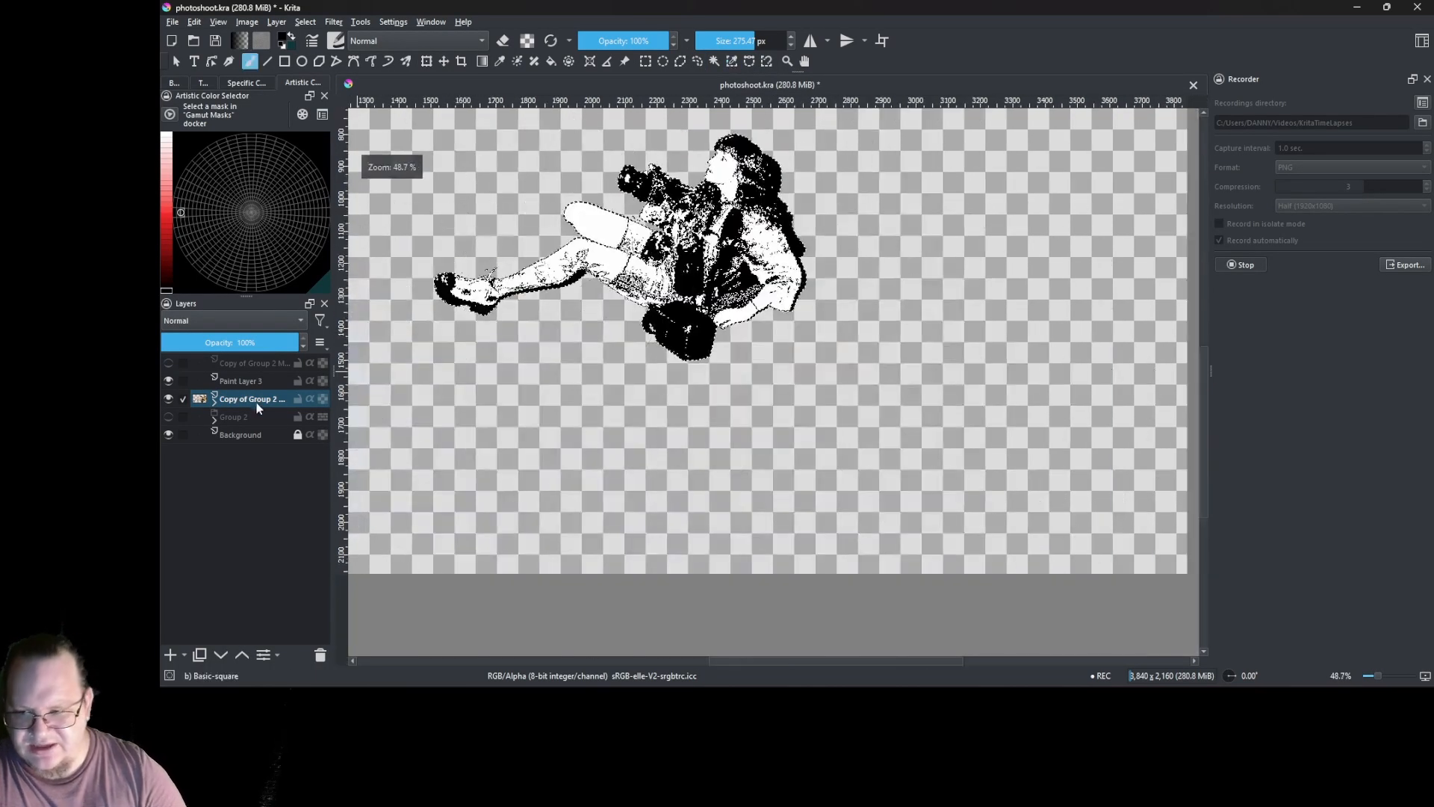
- Add a new paint layer between Paint Layer 3 and the photographer cut-out, and make it active
left_click(171, 654)
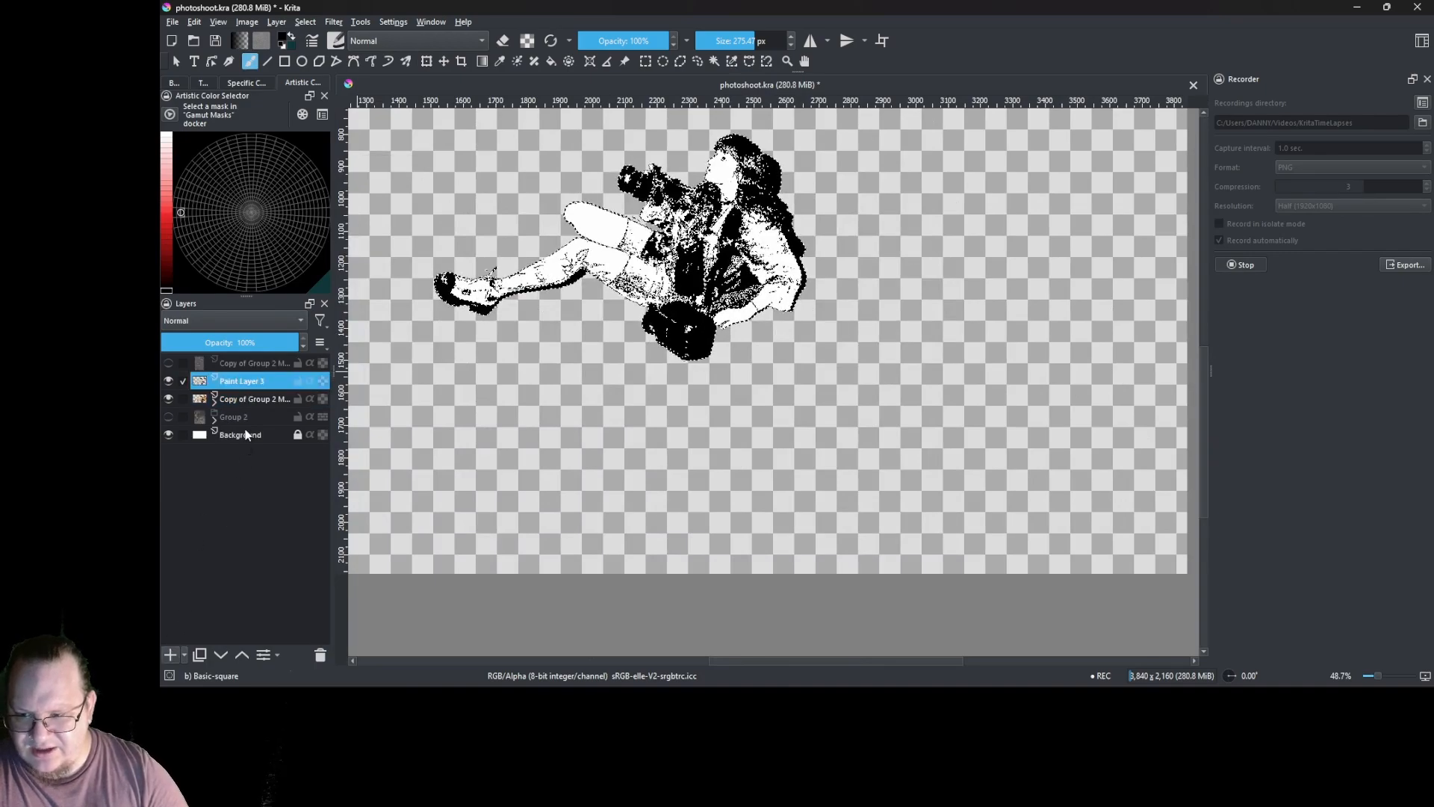
left_click(221, 654)
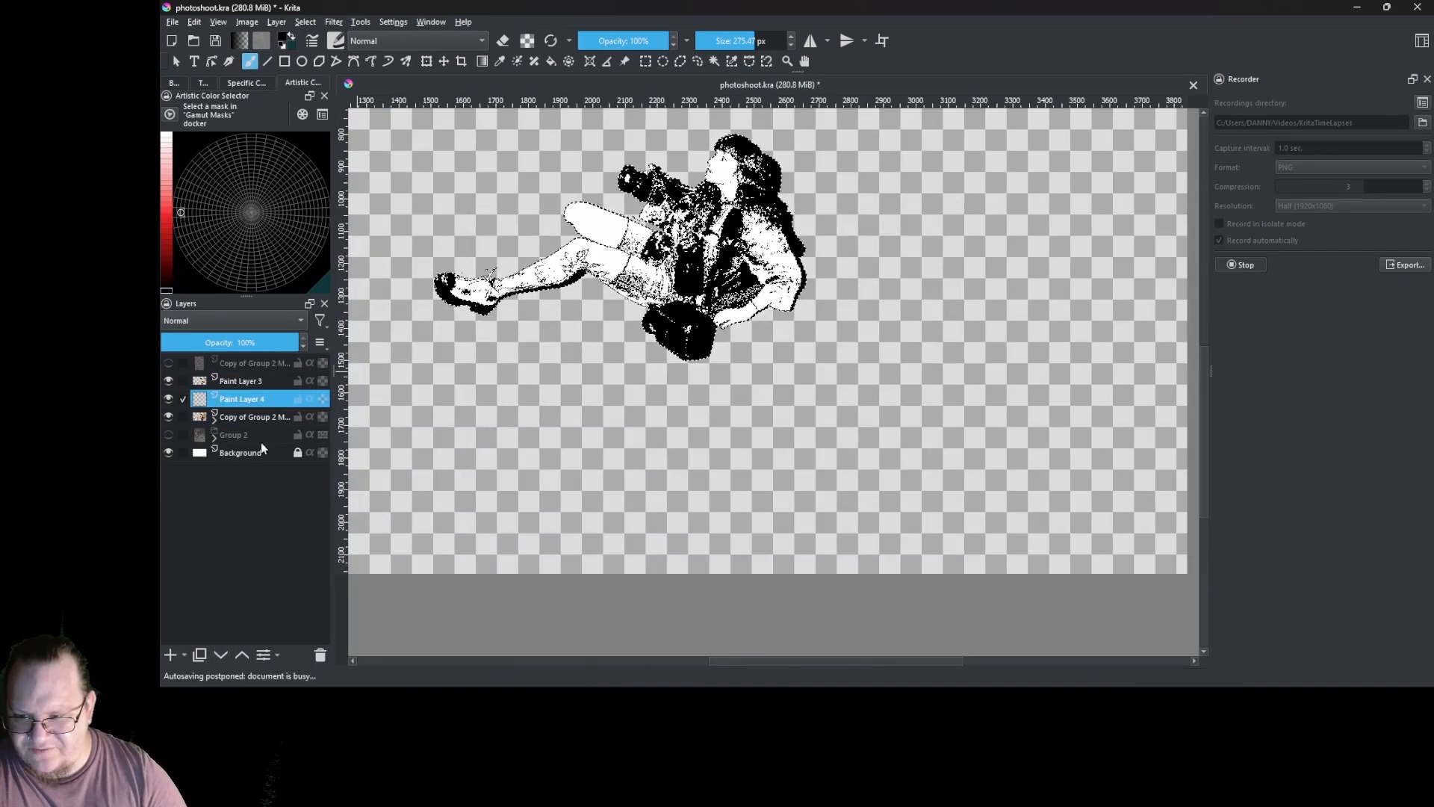
left_click(268, 387)
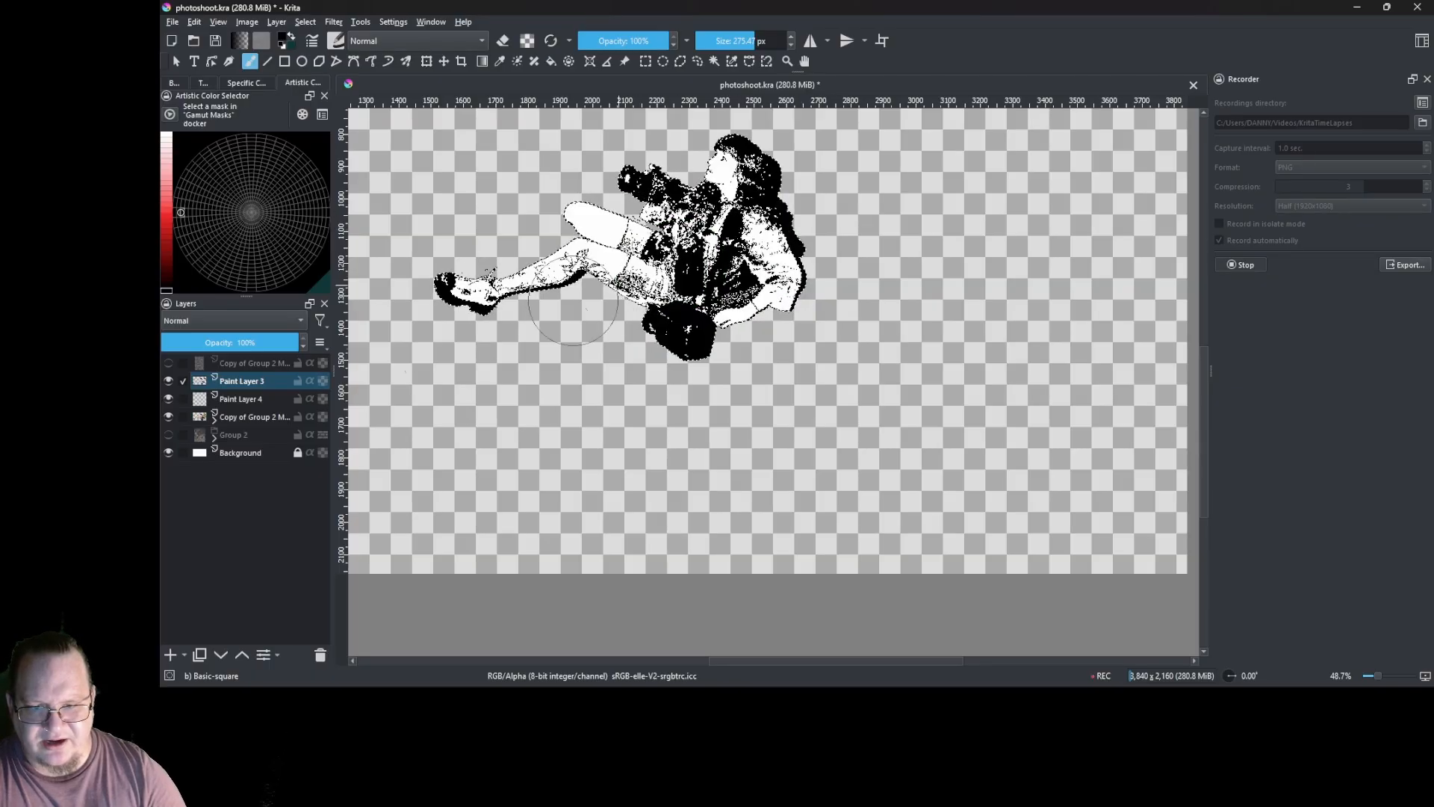
left_click(244, 403)
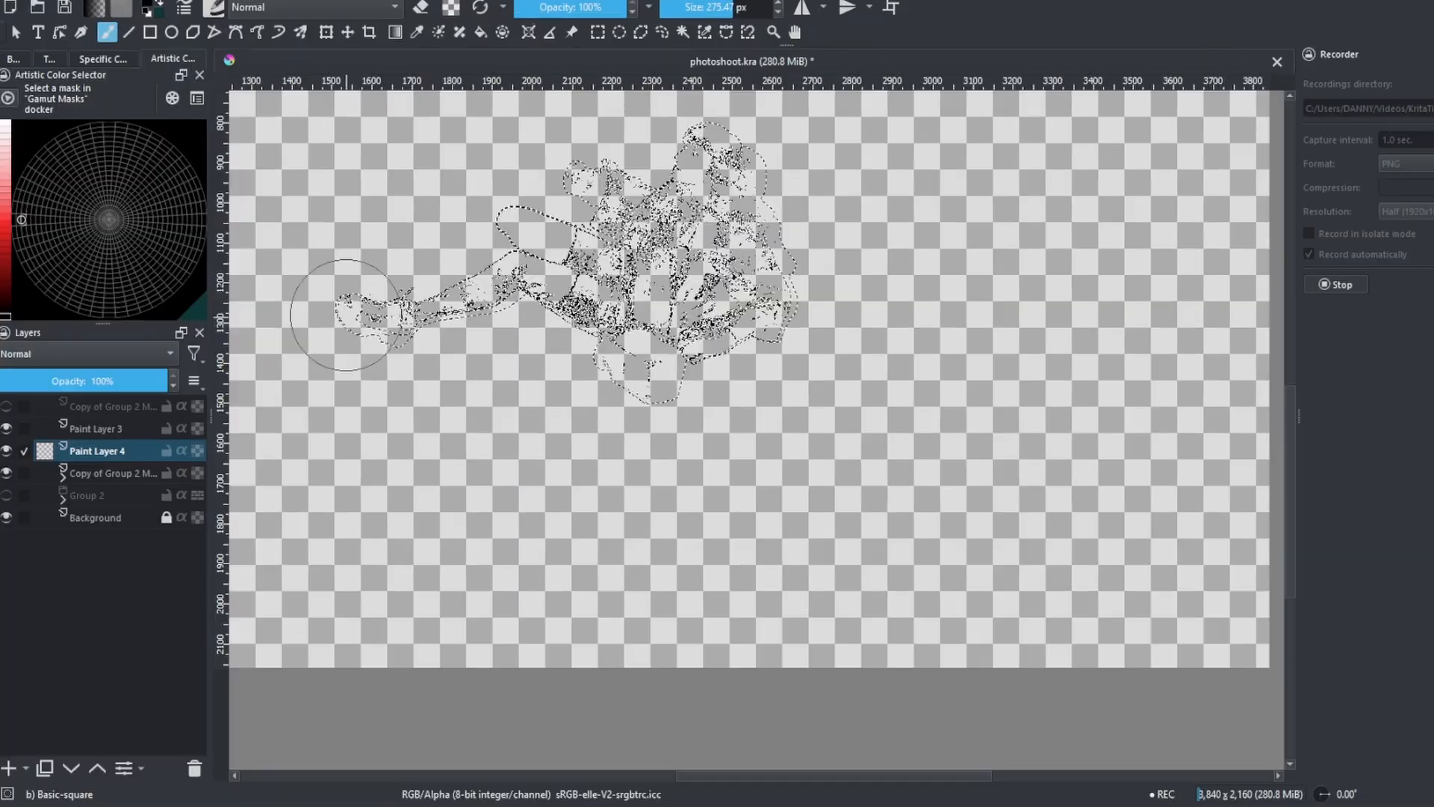
- Paint a trial black stroke over the shoe on Paint Layer 4, and change the brush color to dark red
left_click(441, 289)
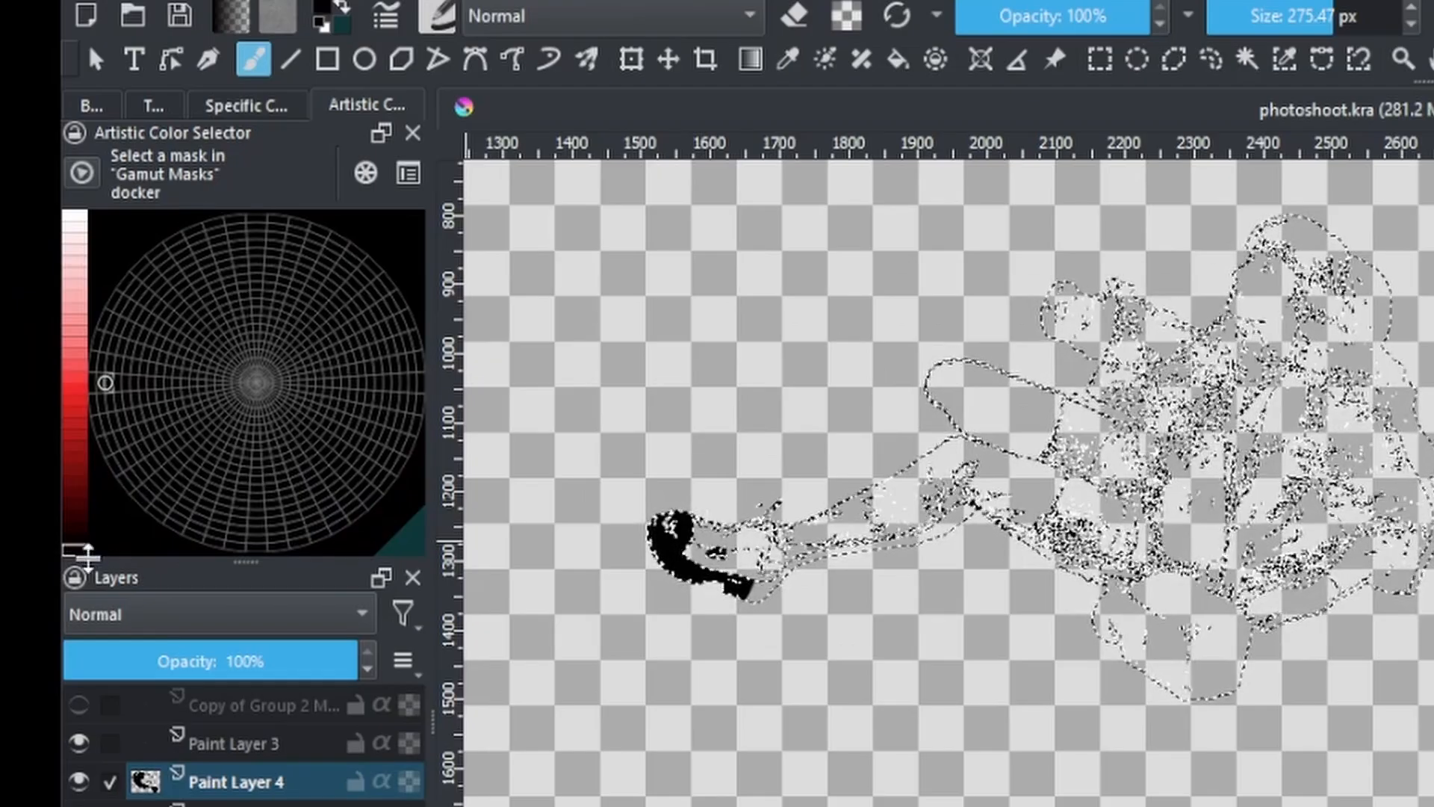
left_click(78, 528)
mouse_move(80, 533)
left_mouse_down()
mouse_move(74, 549)
mouse_move(79, 528)
left_mouse_up()
left_click(81, 551)
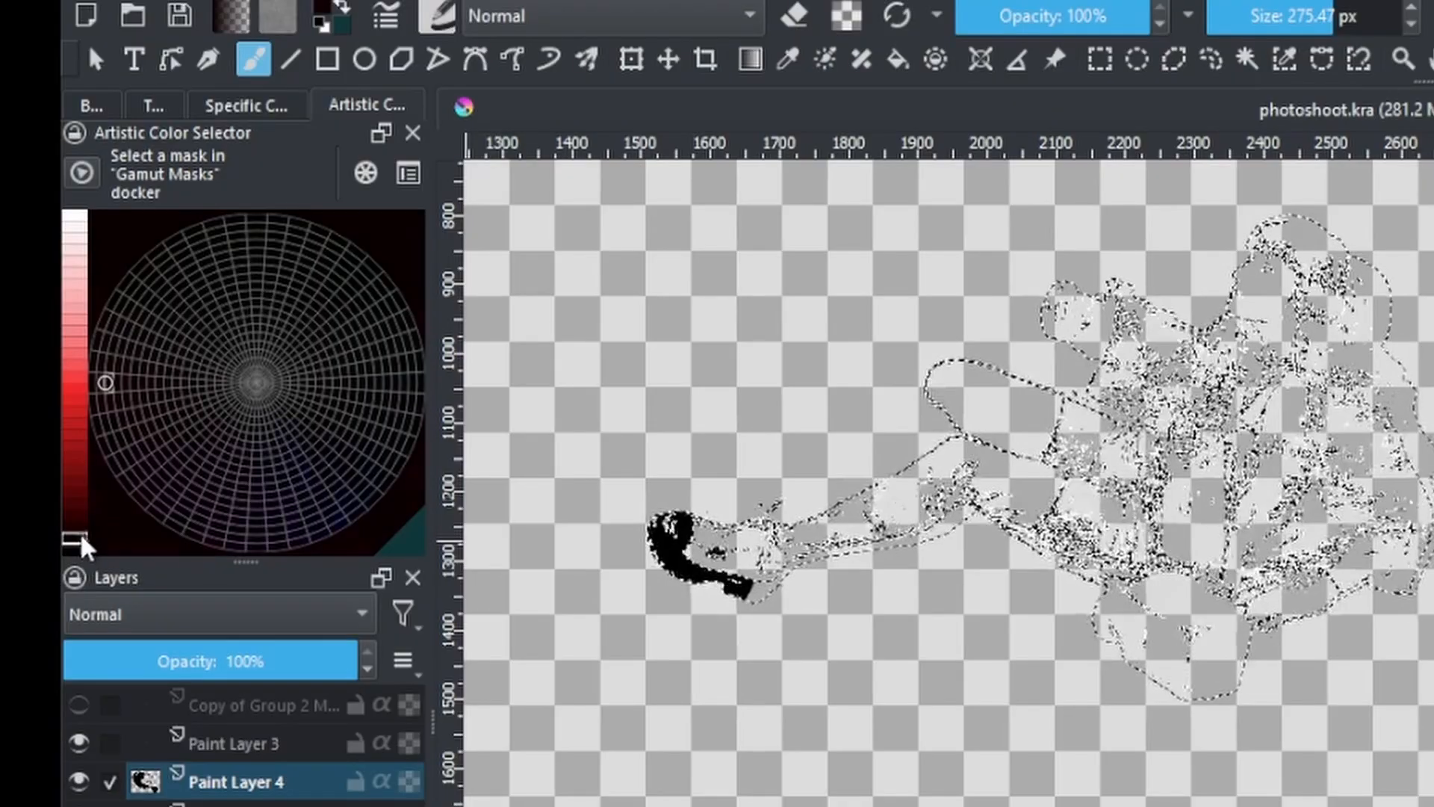
left_click_drag(78, 532, 77, 505)
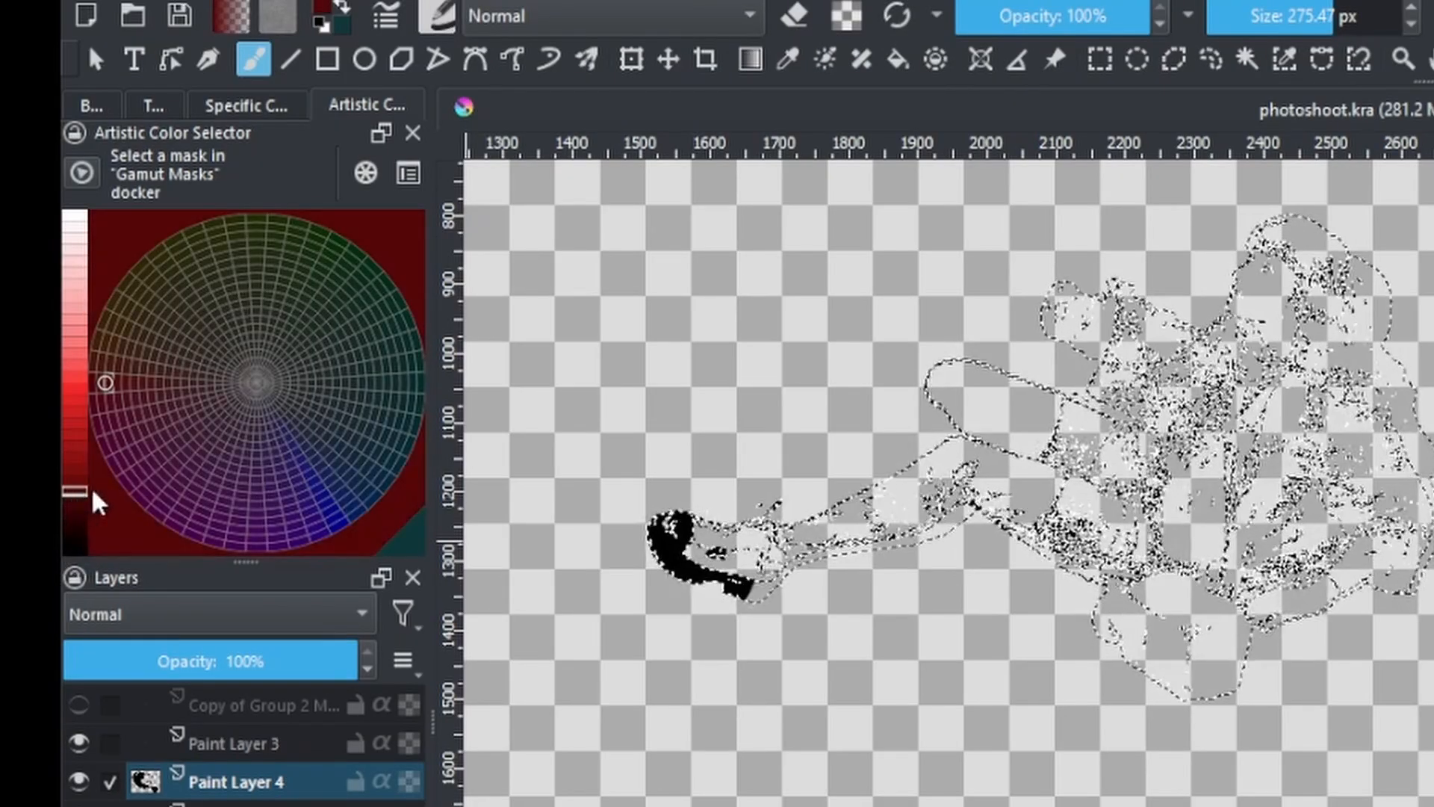
- Paint all the selected areas of the photographer dark red on Paint Layer 4, and clear the selection
mouse_move(709, 553)
left_mouse_down()
mouse_move(954, 497)
mouse_move(840, 582)
left_mouse_up()
left_click_drag(447, 335, 723, 357)
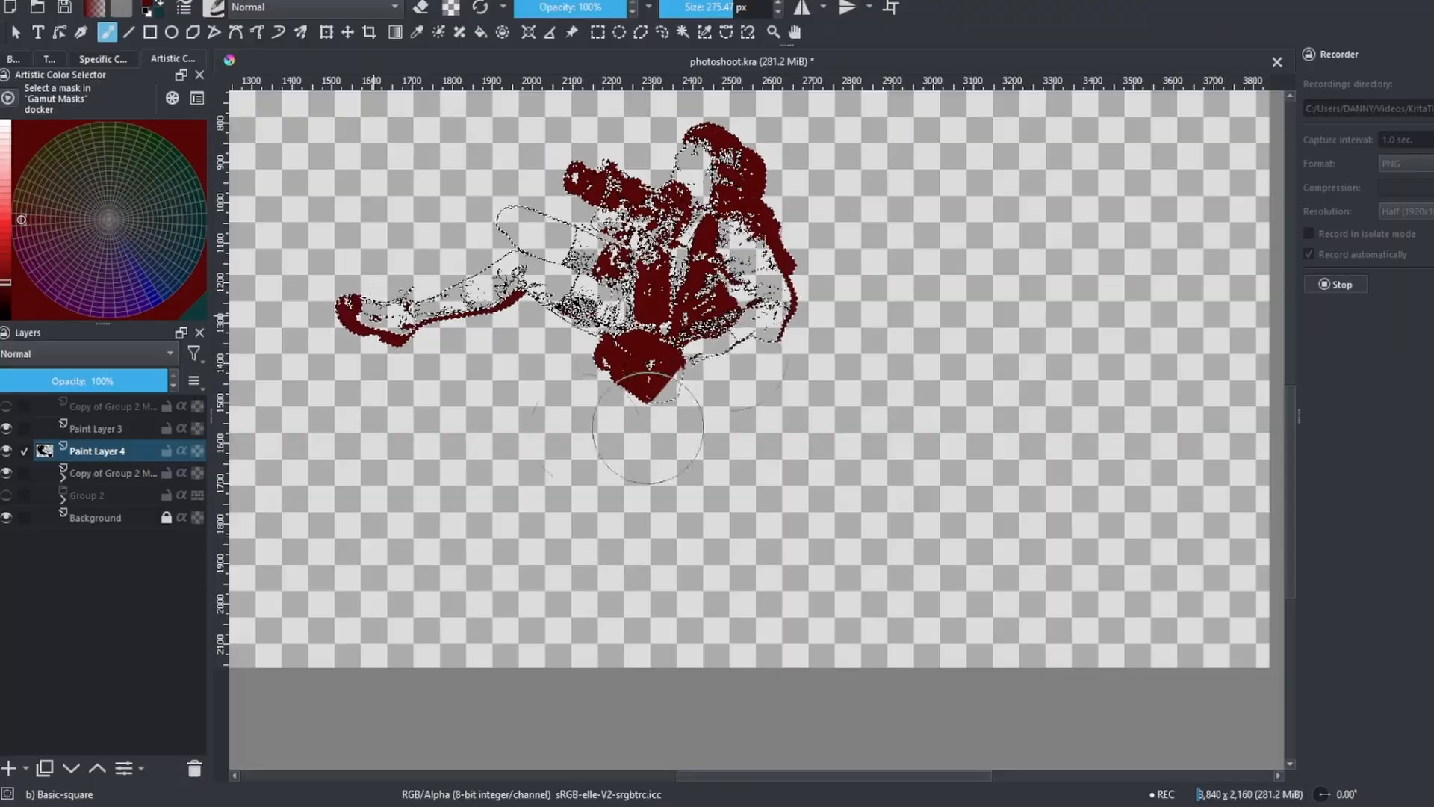
mouse_move(621, 328)
left_mouse_down()
mouse_move(684, 224)
mouse_move(613, 357)
mouse_move(650, 247)
left_mouse_up()
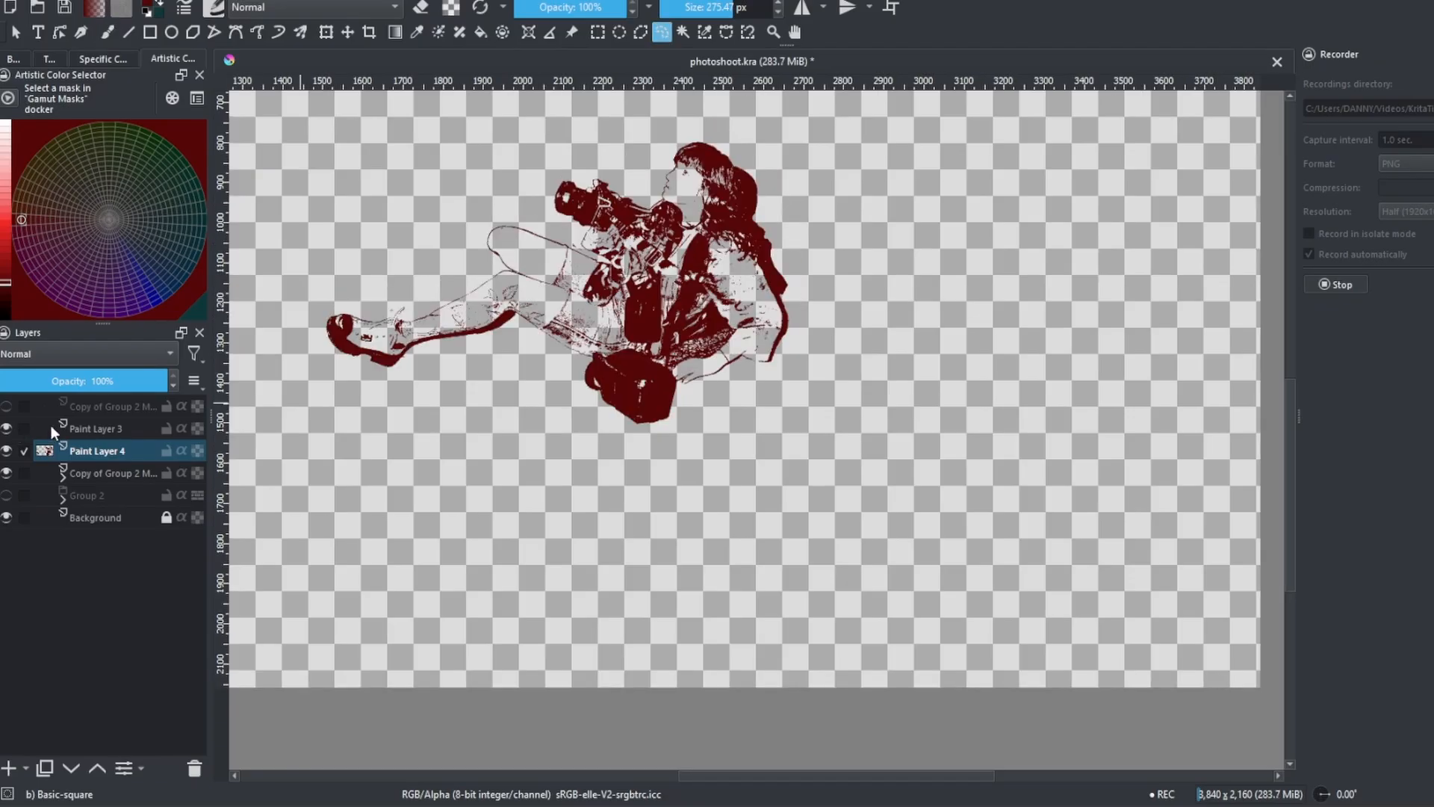
- Hide the thresholded photographer cut-out and Paint Layer 3 to isolate the dark red layer
left_click(6, 472)
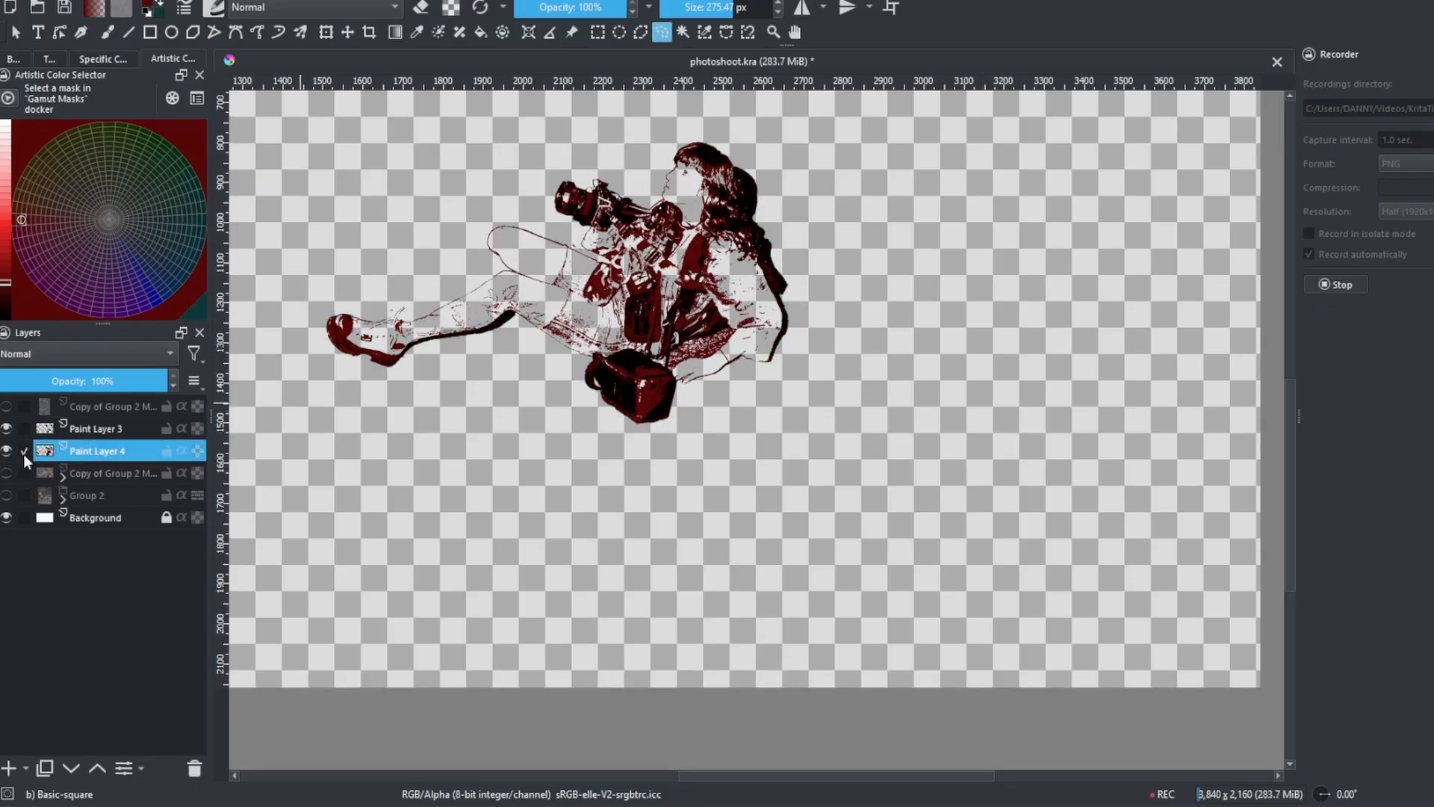
left_click(7, 429)
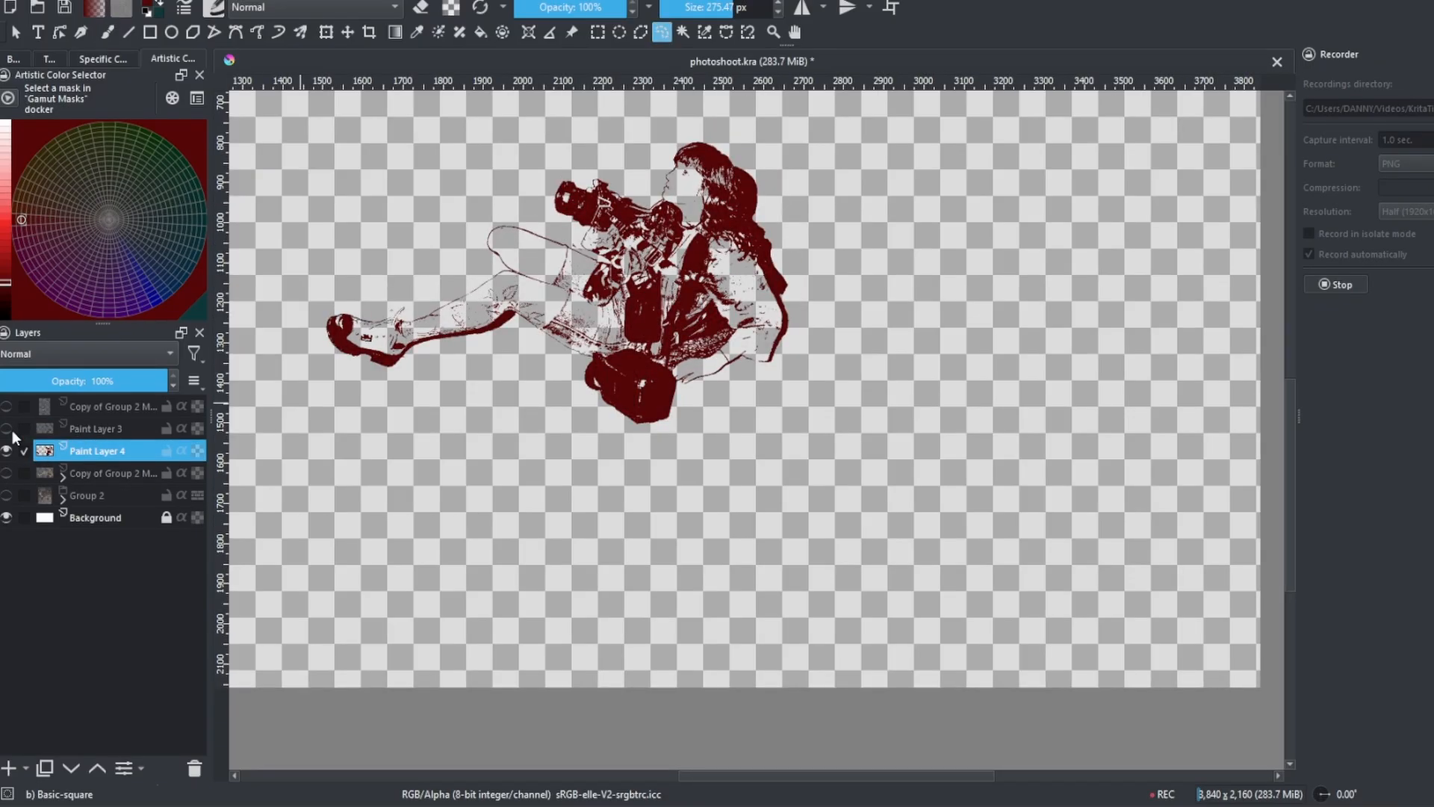
- Show Paint Layer 3 and check its black shading over the dark red of Paint Layer 4
left_click(9, 430)
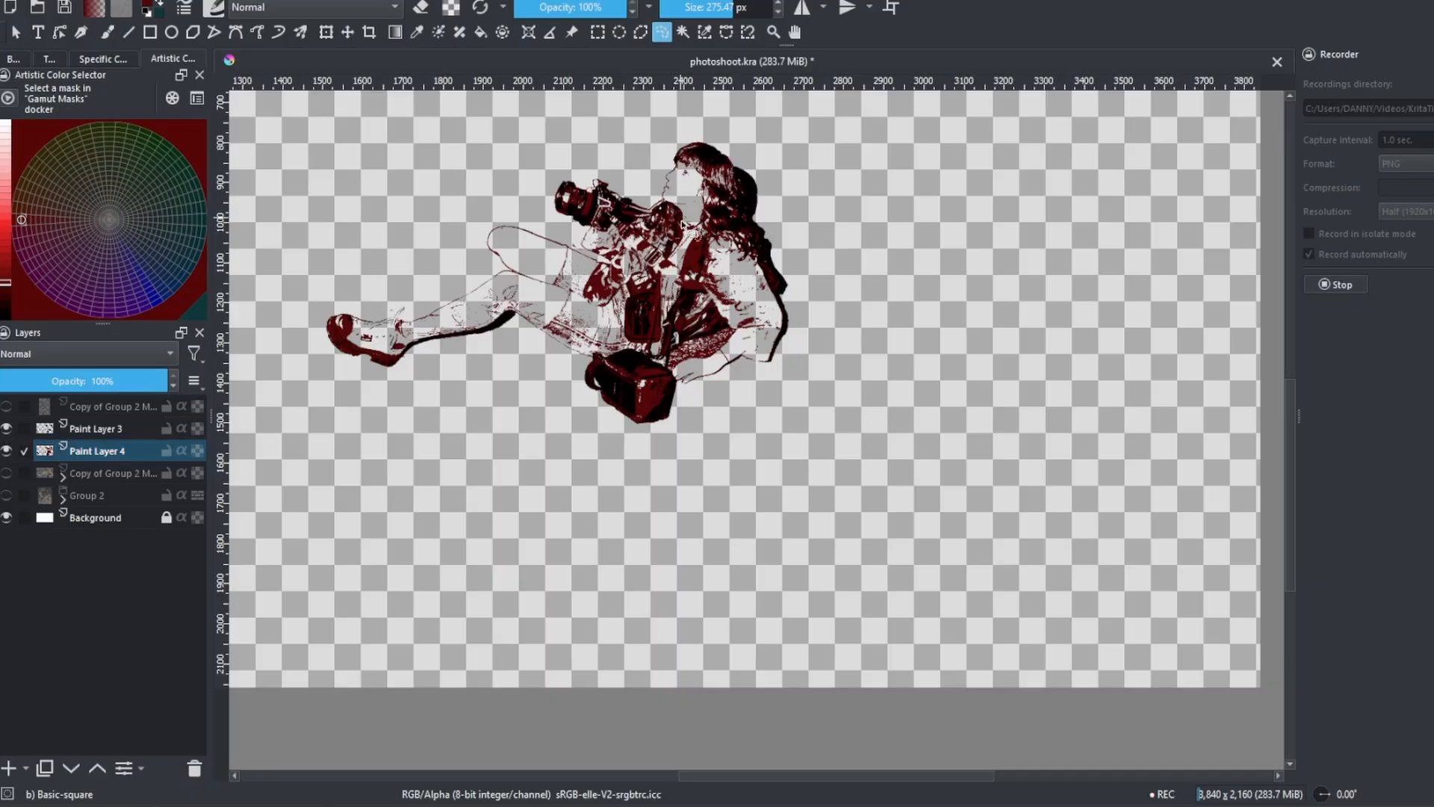
scroll(694, 233, "up", 4)
scroll(693, 224, "down", 2)
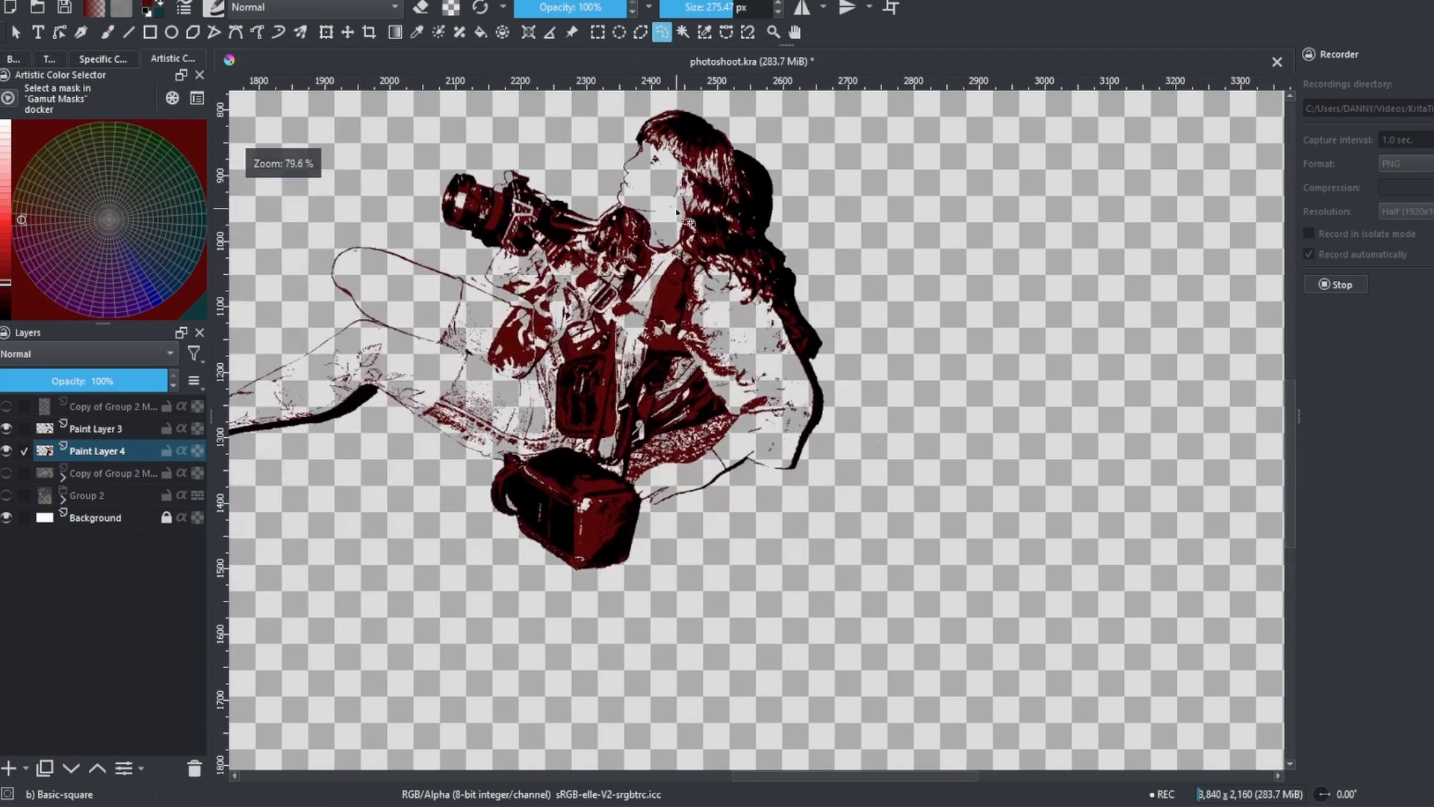
scroll(693, 220, "down", 2)
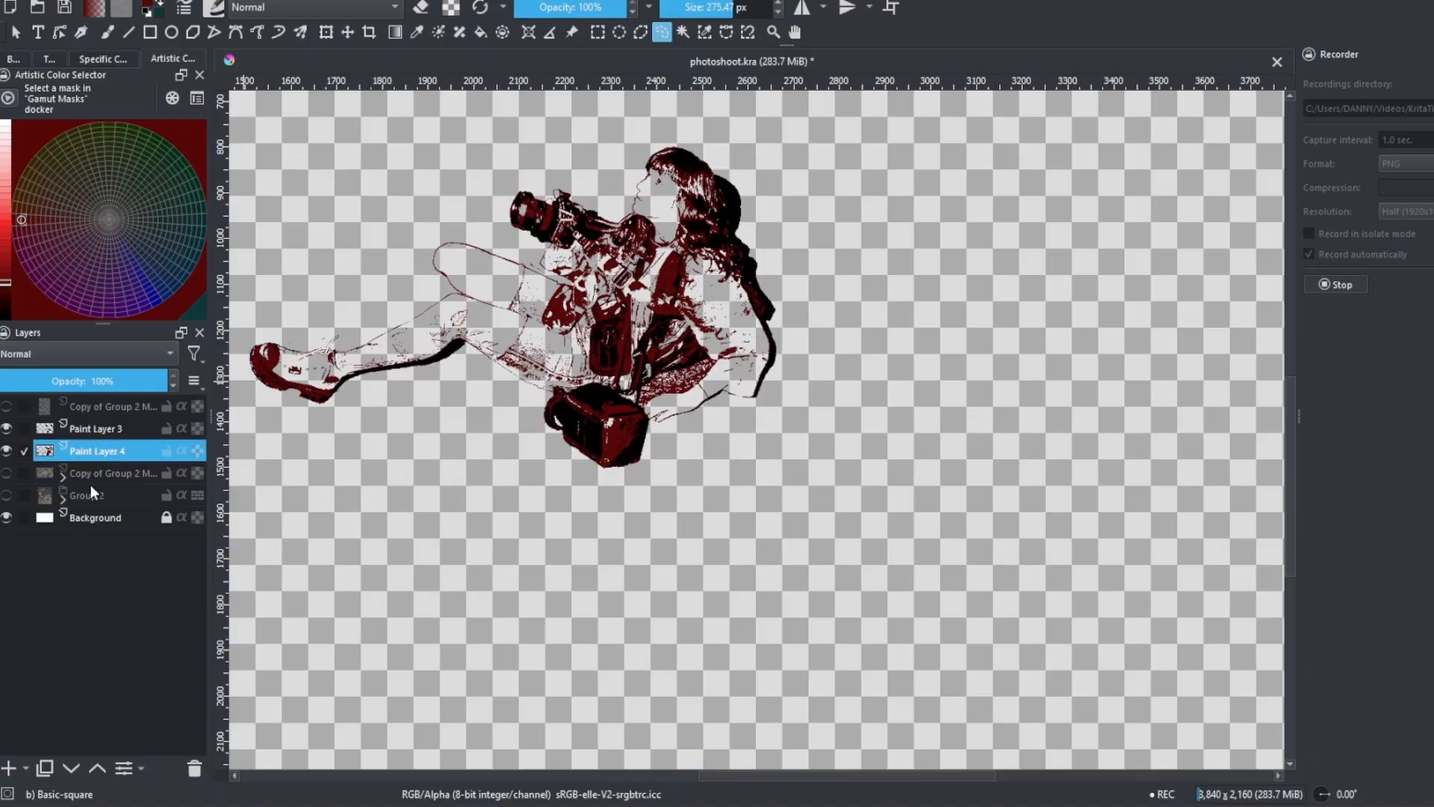
- Add a new paint layer directly below Paint Layer 4 and choose a brighter red as the paint colour
left_click(8, 767)
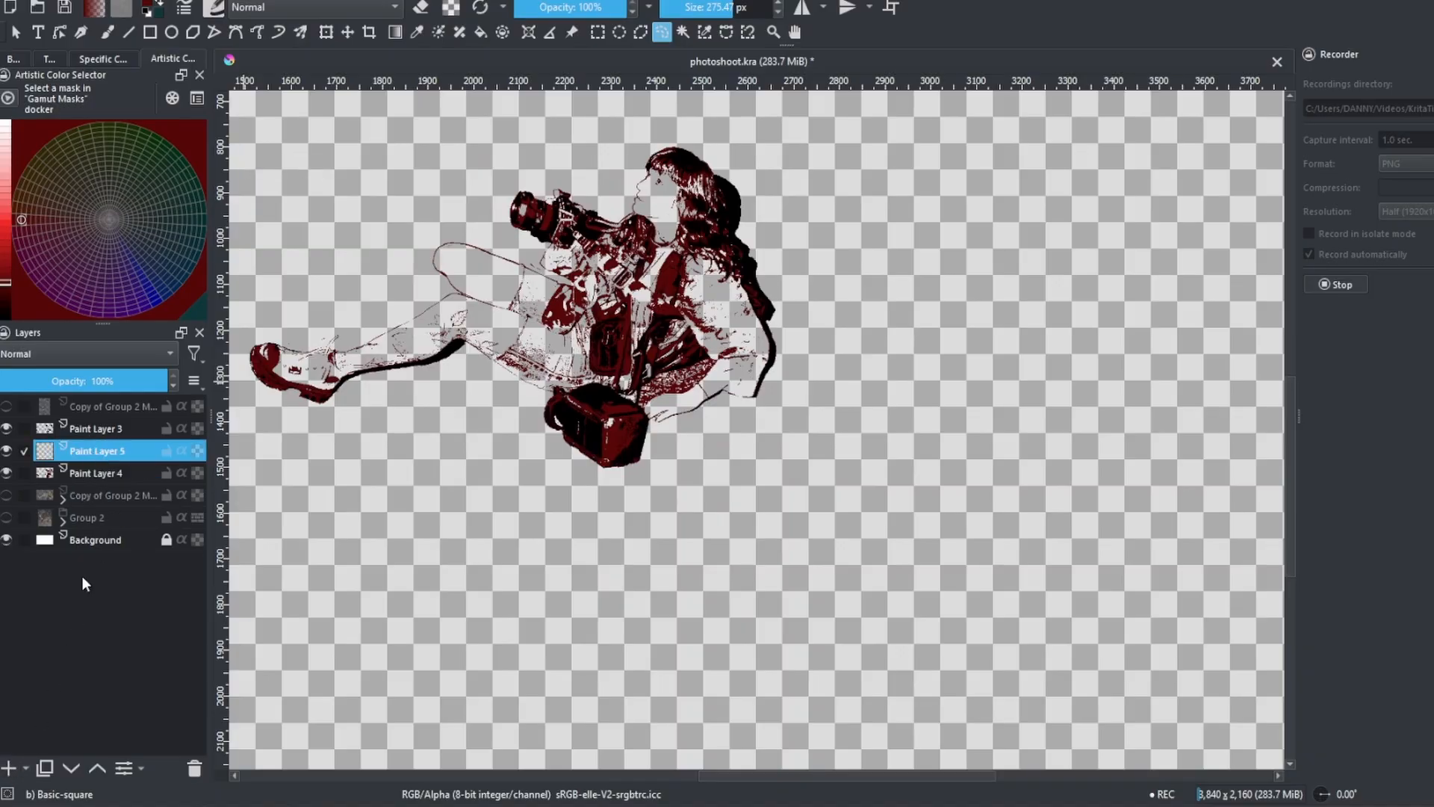
left_click(70, 767)
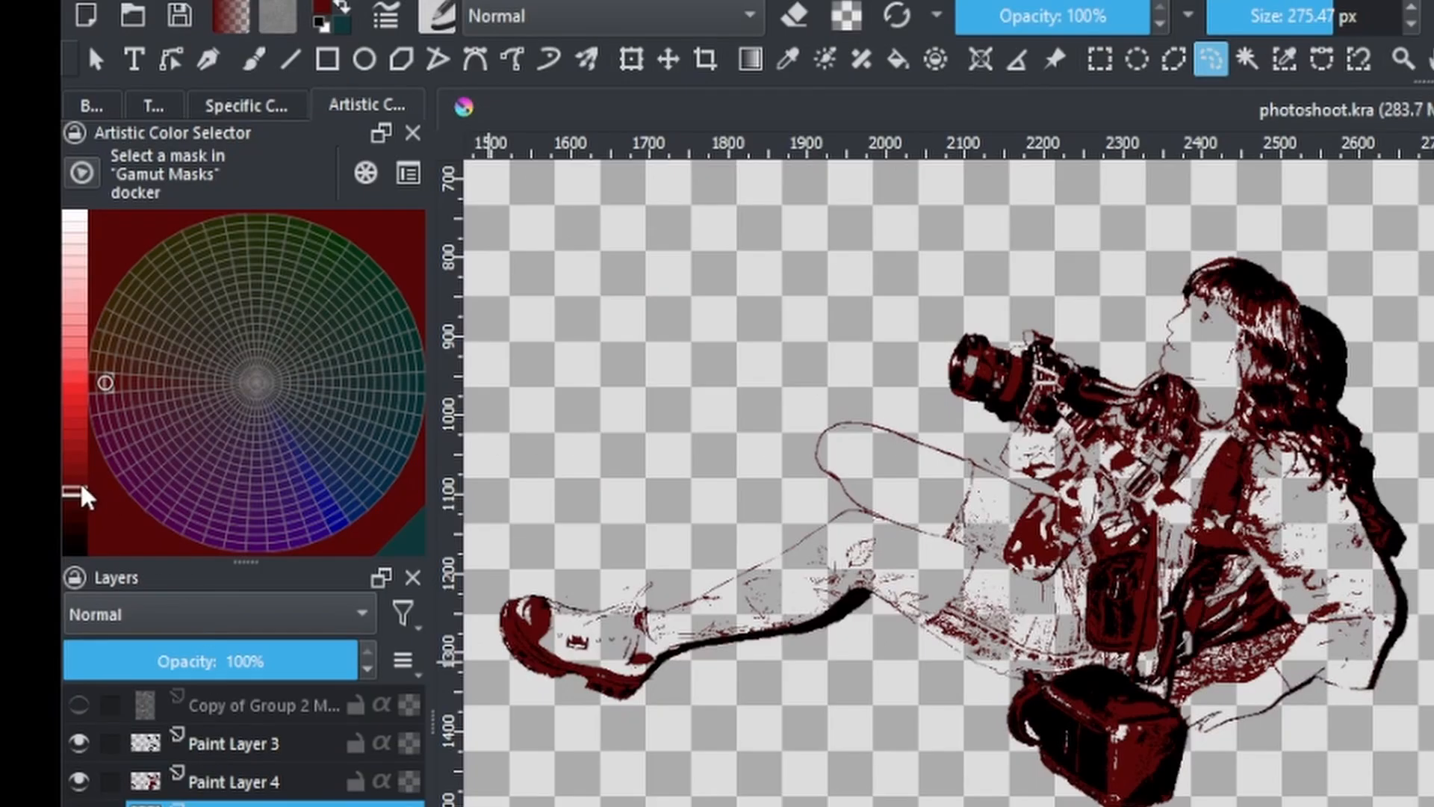
left_click_drag(83, 497, 83, 439)
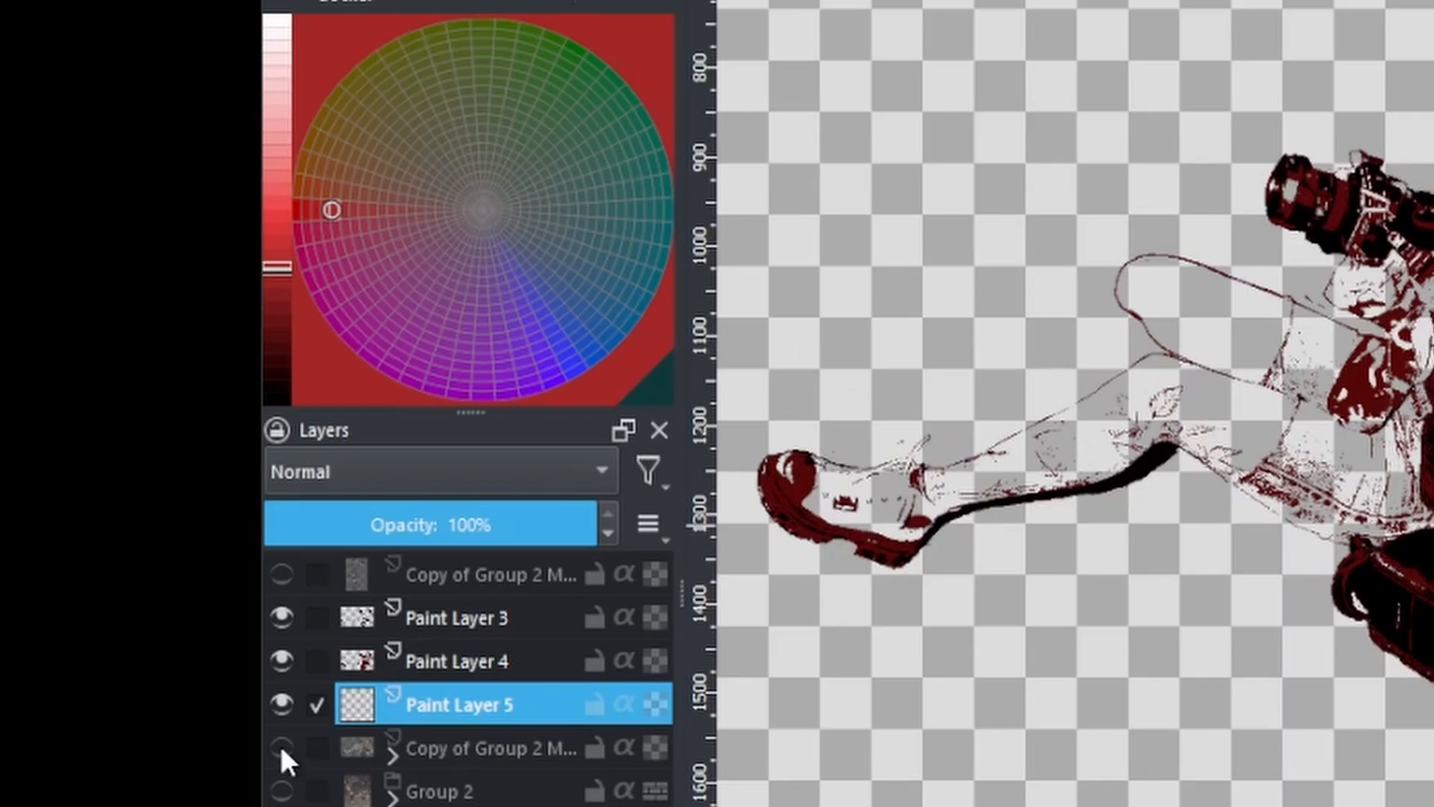
- Show the Copy of Group 2 layer below Paint Layer 5 and set its threshold filter mask to level 193
left_click(281, 744)
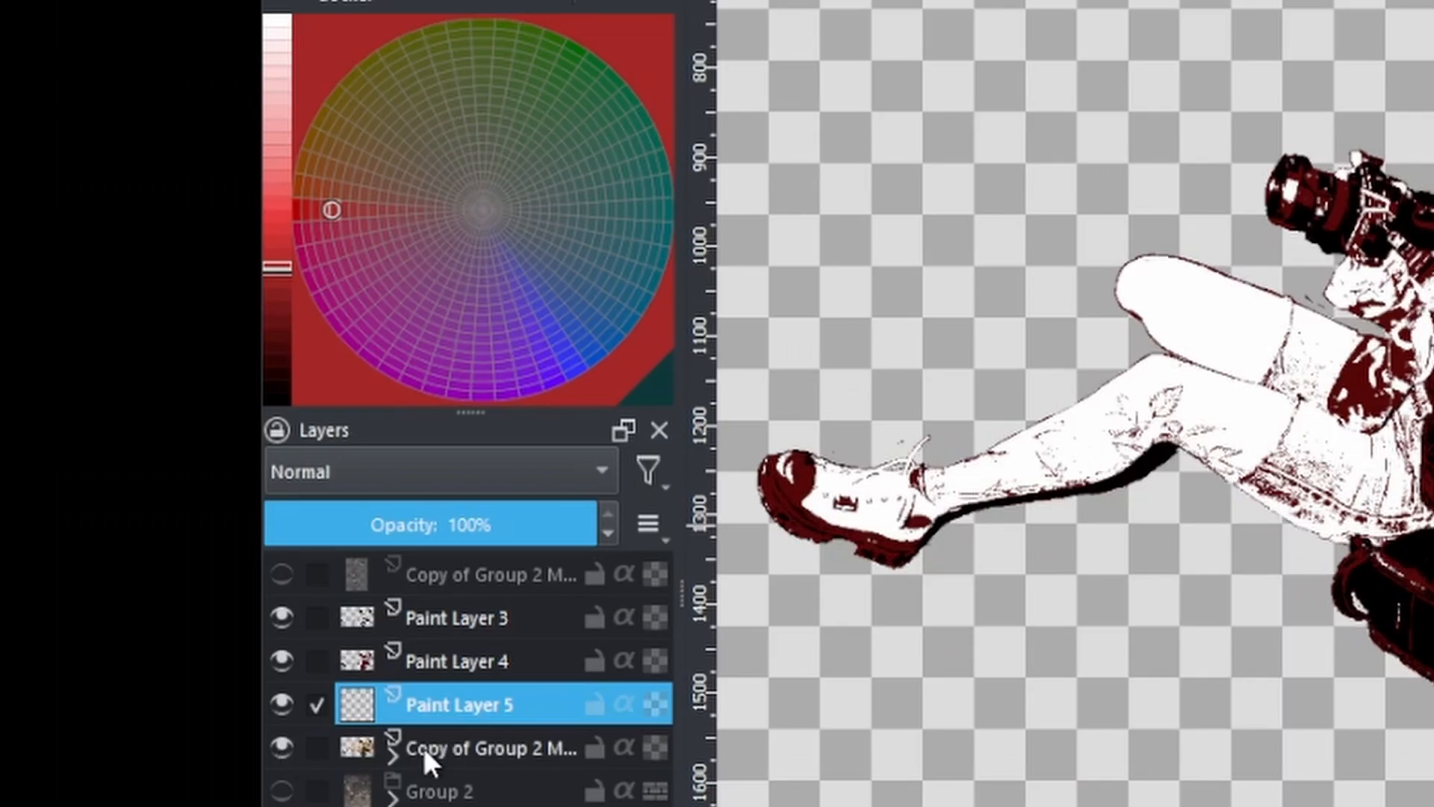
left_click(454, 751)
left_click(390, 751)
right_click(451, 788)
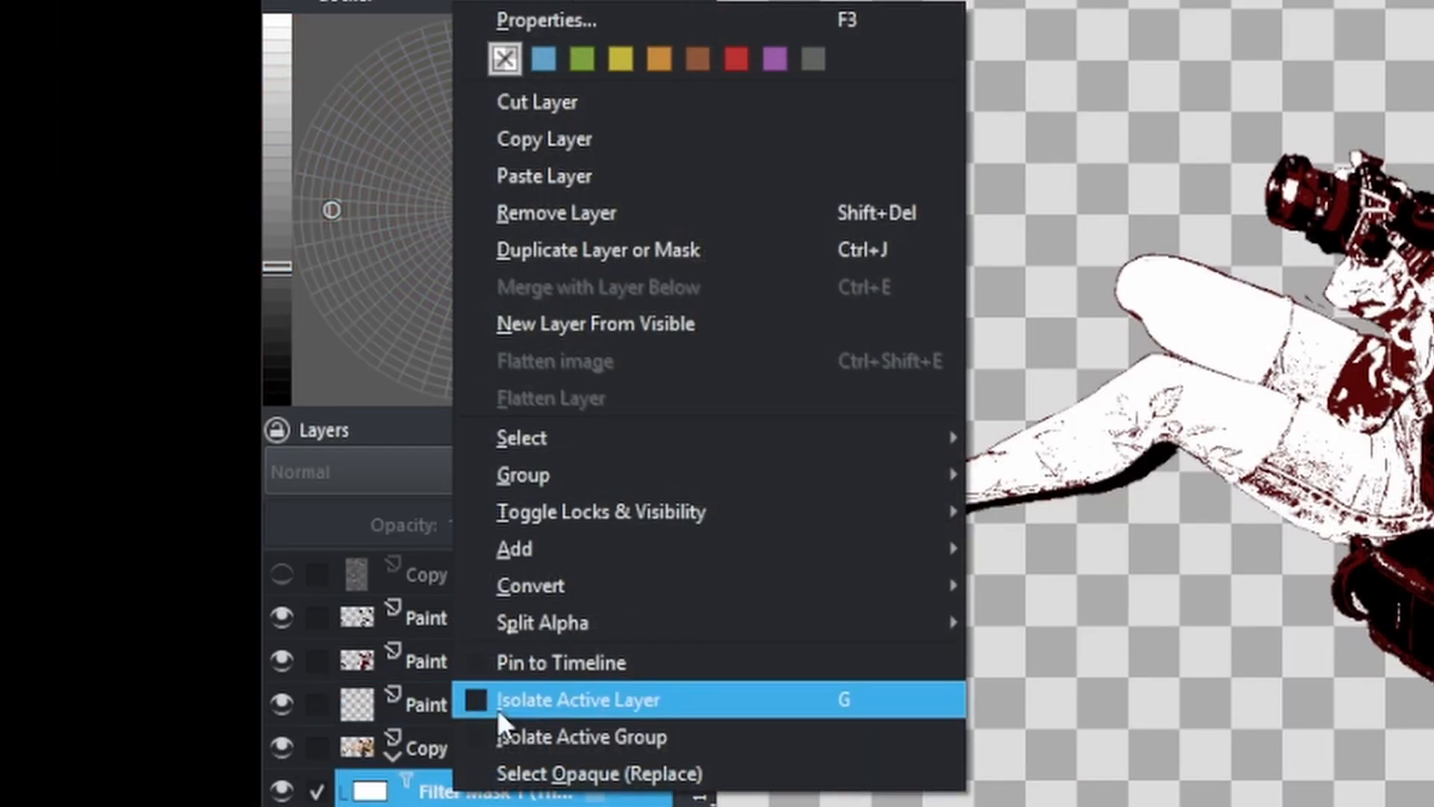
left_click(702, 21)
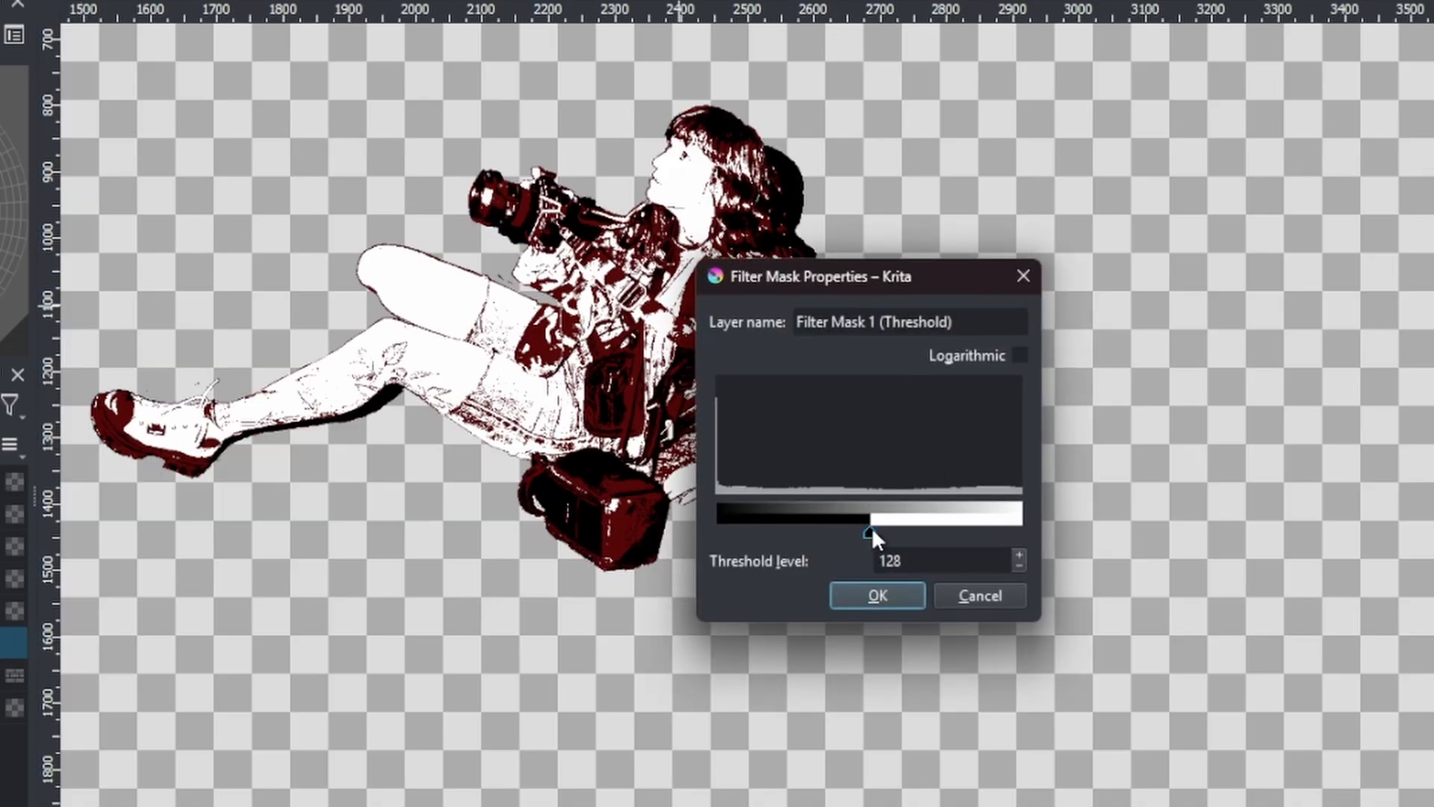
left_click_drag(872, 528, 948, 535)
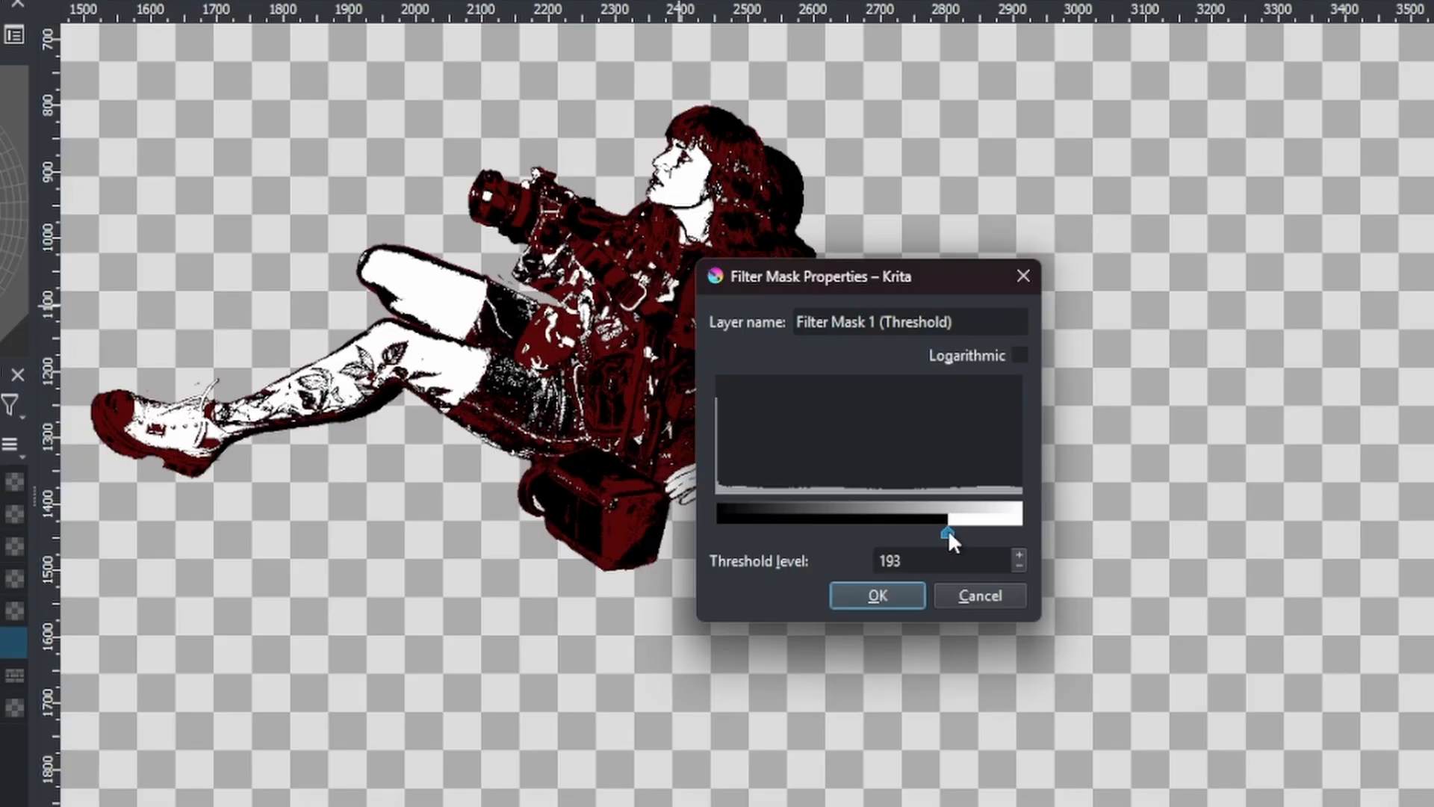
left_click(881, 595)
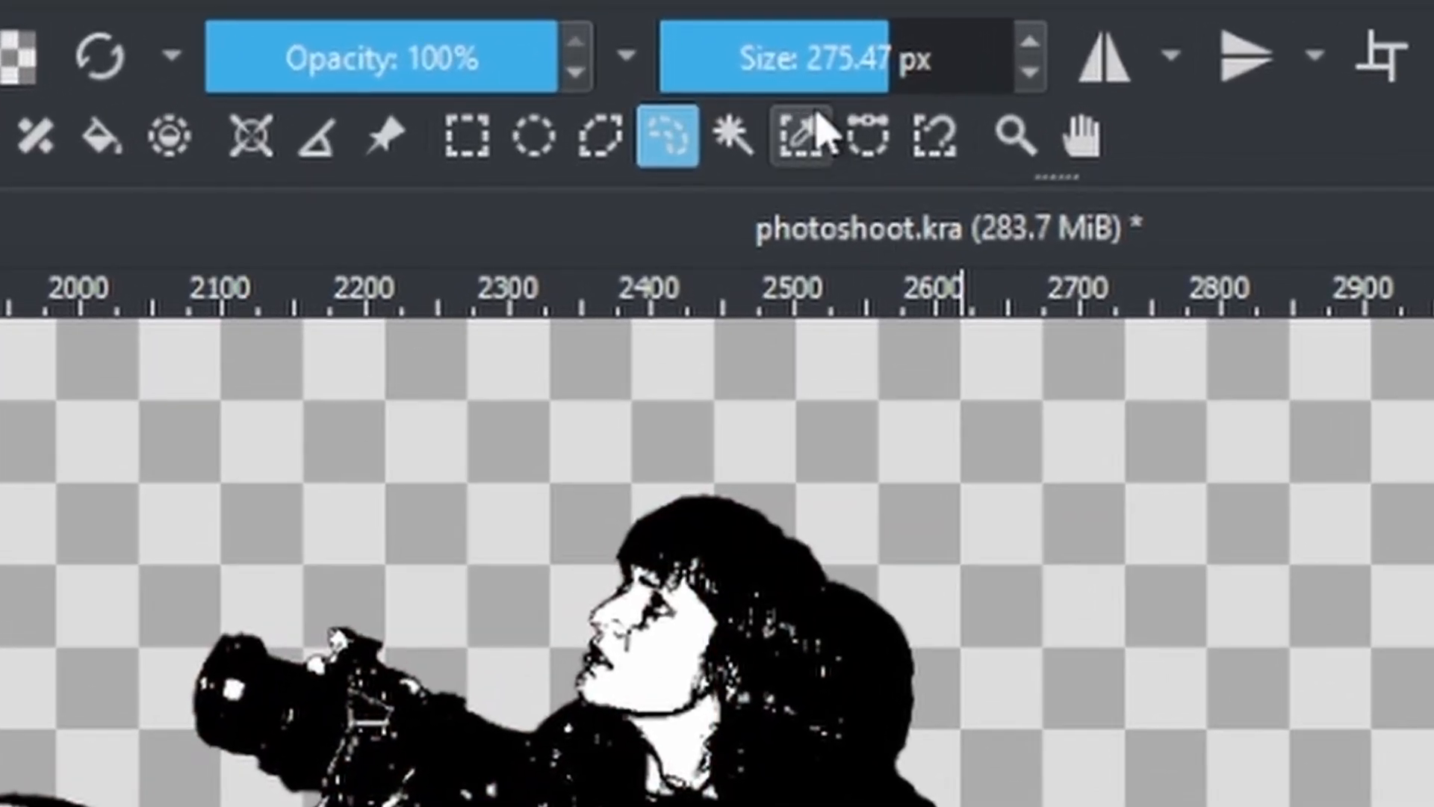
- Select the black areas of the thresholded Copy of Group 2 layer with the Similar Color Selection tool
left_click(787, 101)
scroll(271, 803, "up", 5)
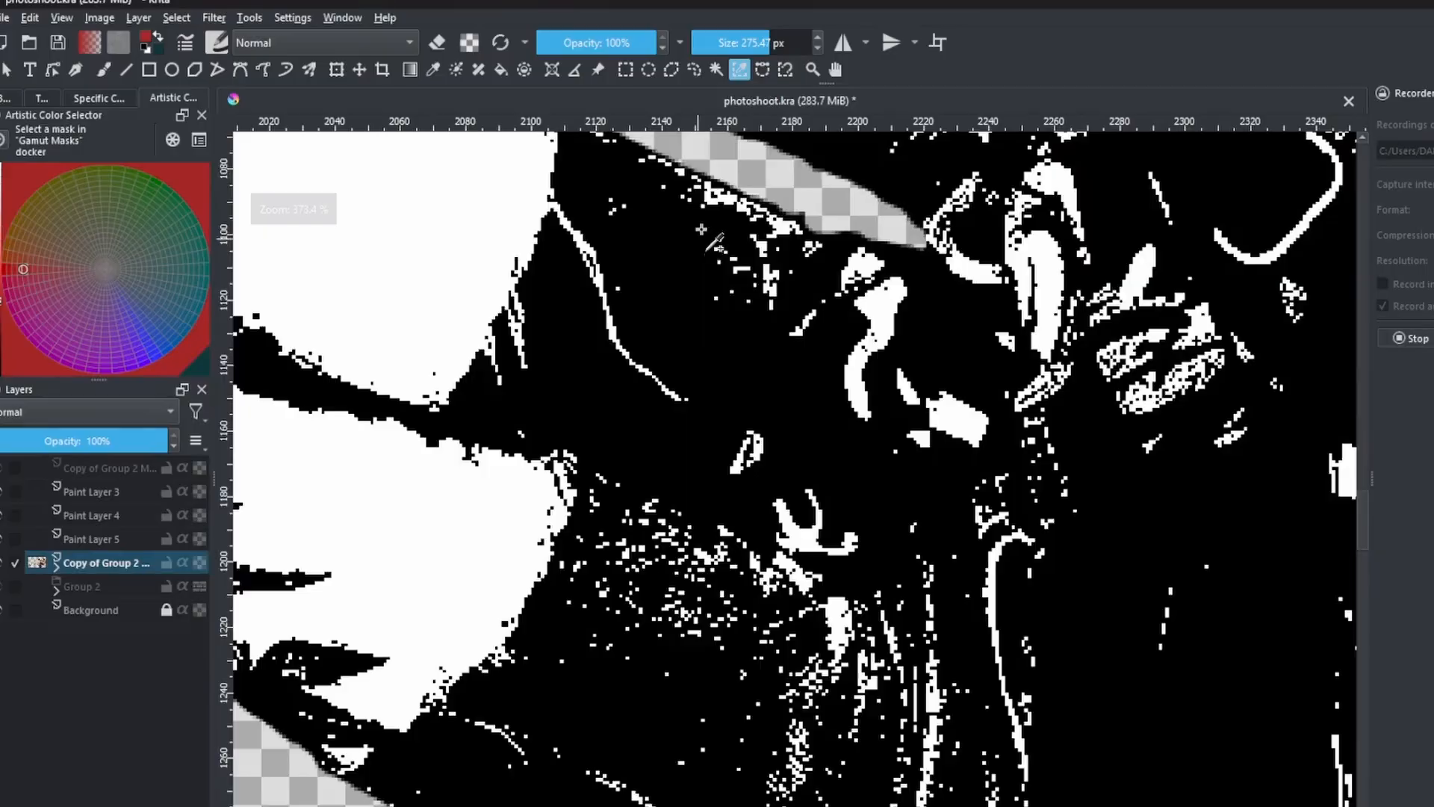
left_click_drag(664, 611, 598, 733)
left_click_drag(691, 245, 655, 369)
left_click_drag(628, 319, 565, 445)
- Add another paint layer directly above the Copy of Group 2 layer, with the brush ready for painting
key("b")
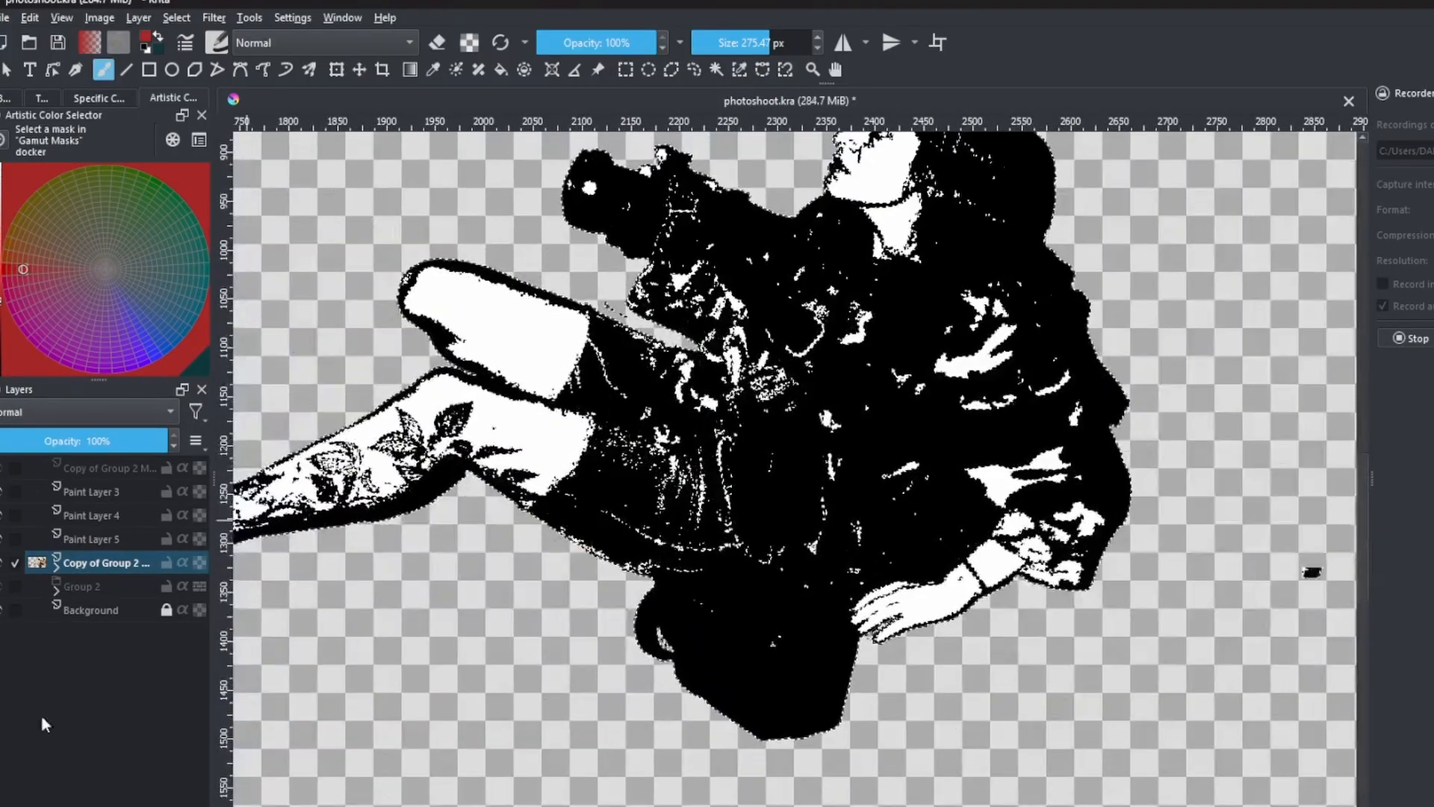
key("Insert")
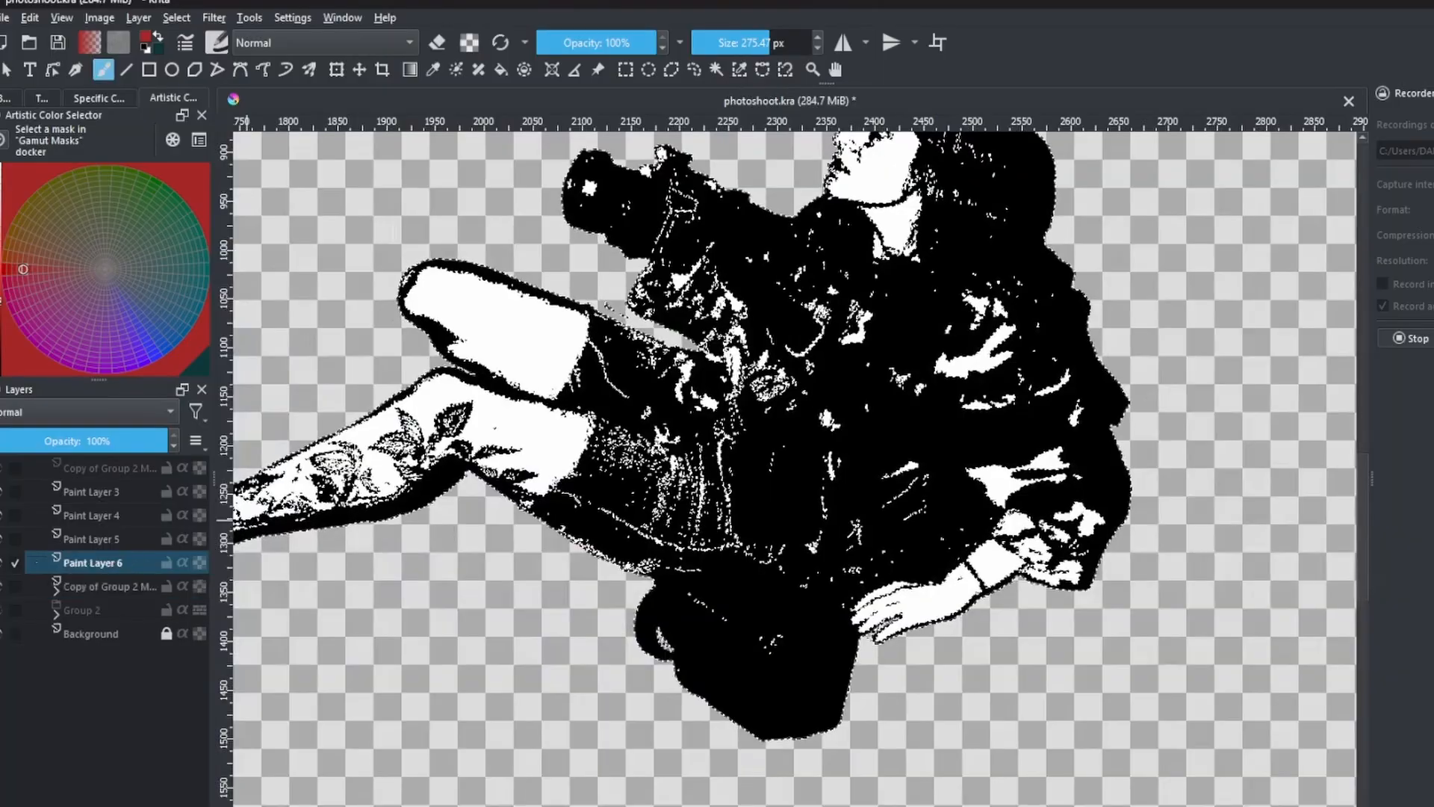
key("alt+i")
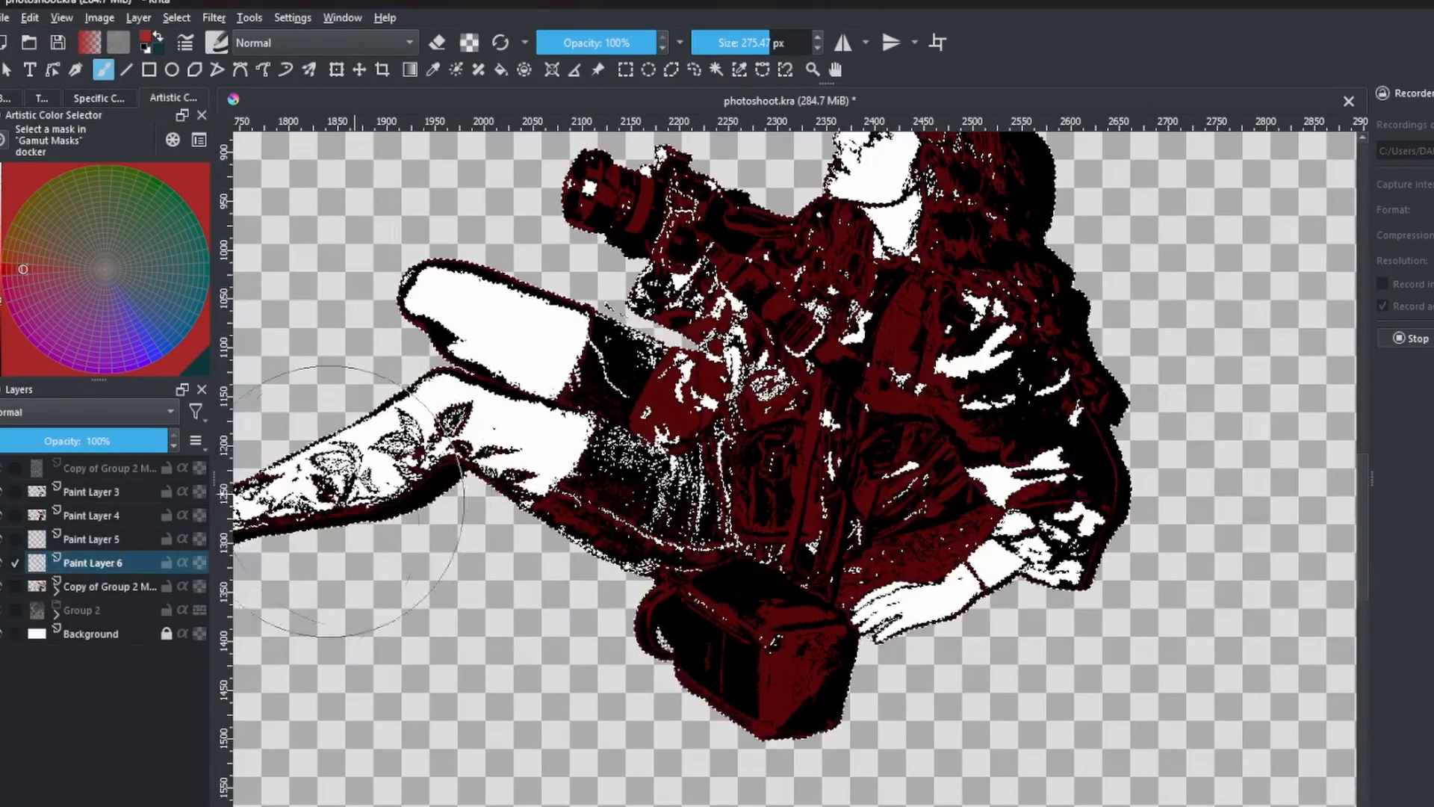
- Paint the selected shadow areas of the whole figure red on Paint Layer 5, then clear the selection
left_click(97, 540)
key("alt+i")
left_click_drag(447, 402, 447, 470)
left_click_drag(324, 470, 417, 477)
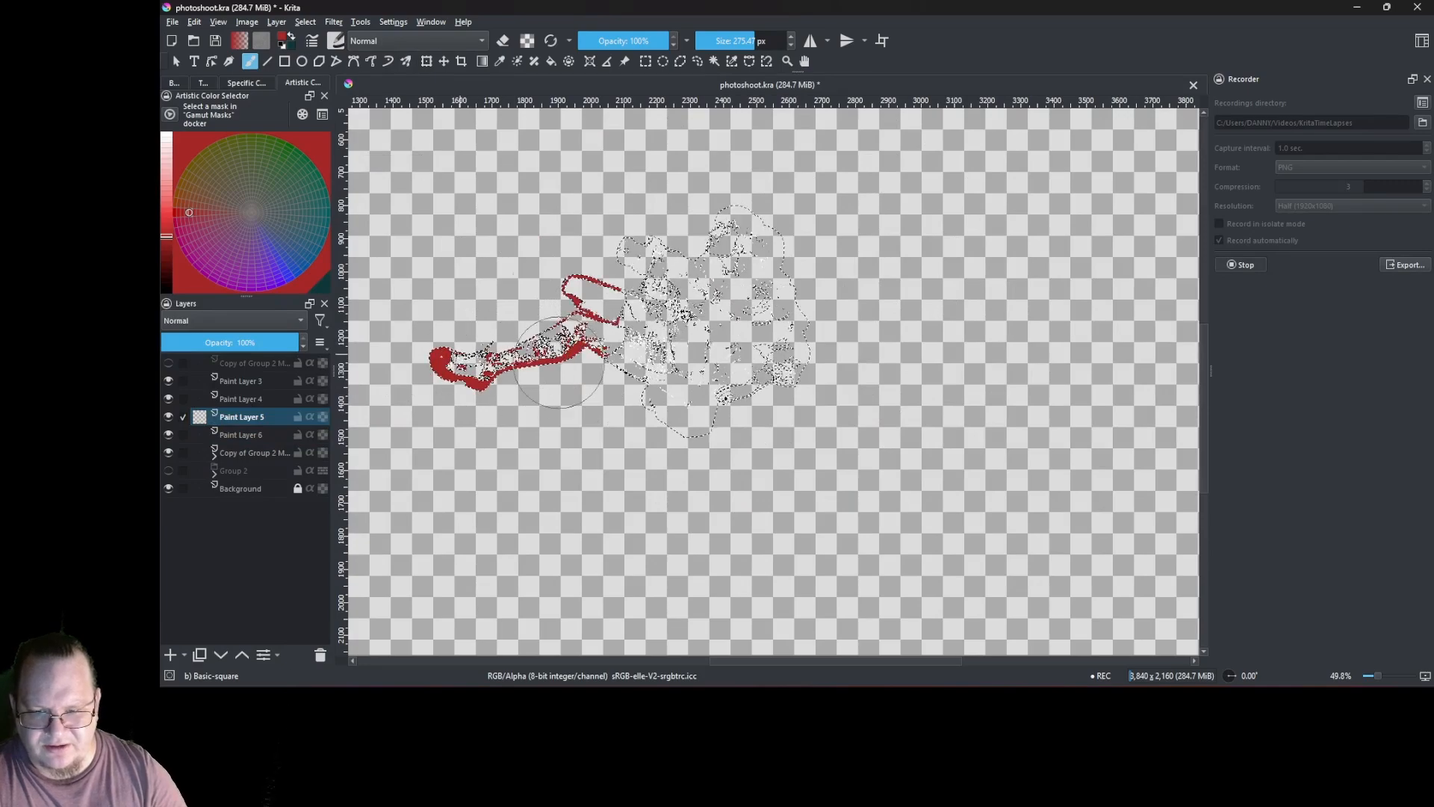
mouse_move(559, 362)
left_mouse_down()
mouse_move(691, 247)
mouse_move(750, 431)
left_mouse_up()
mouse_move(757, 336)
left_mouse_down()
mouse_move(695, 224)
mouse_move(520, 381)
left_mouse_up()
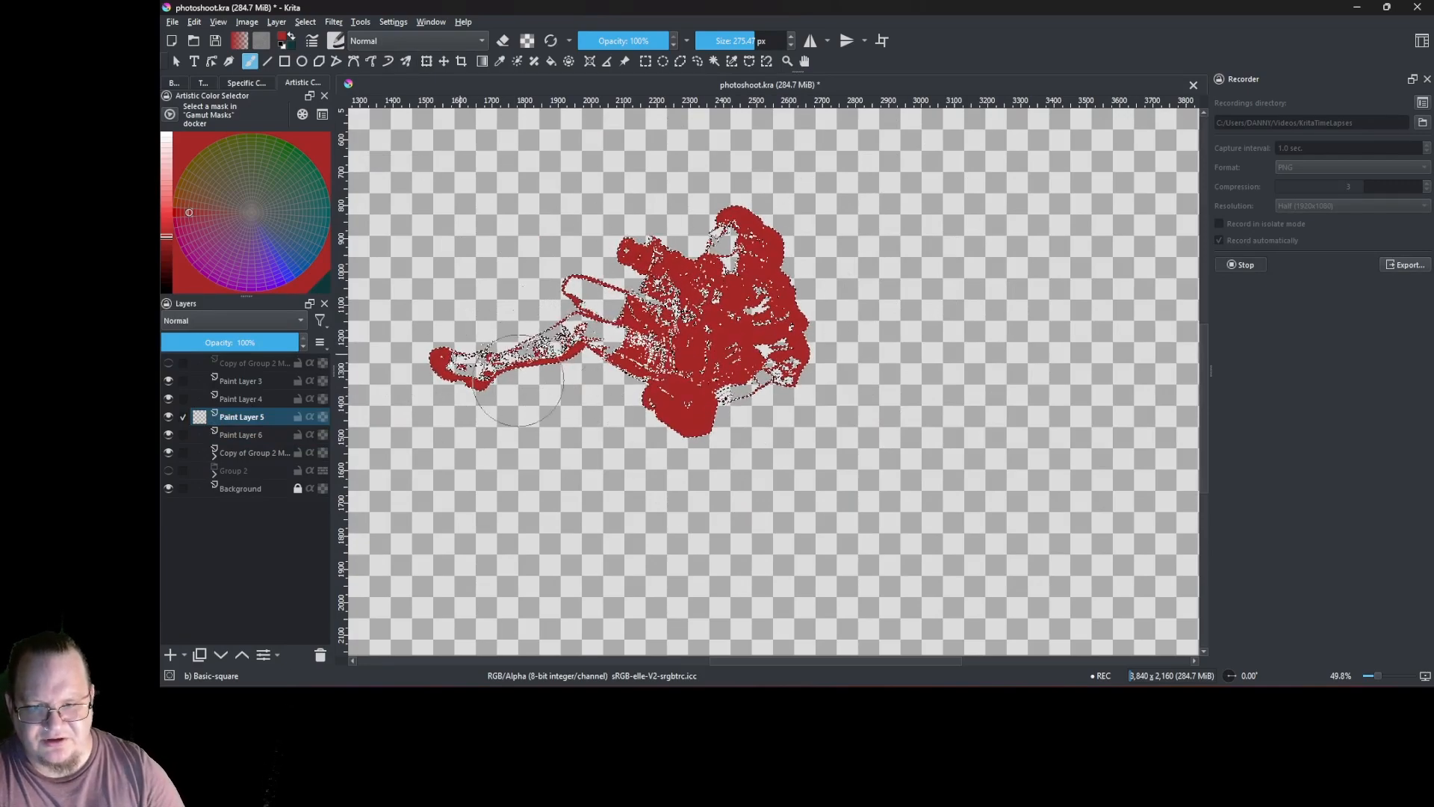
mouse_move(687, 308)
left_mouse_down()
mouse_move(700, 239)
mouse_move(655, 331)
left_mouse_up()
key("l")
right_click(700, 239)
left_click(716, 273)
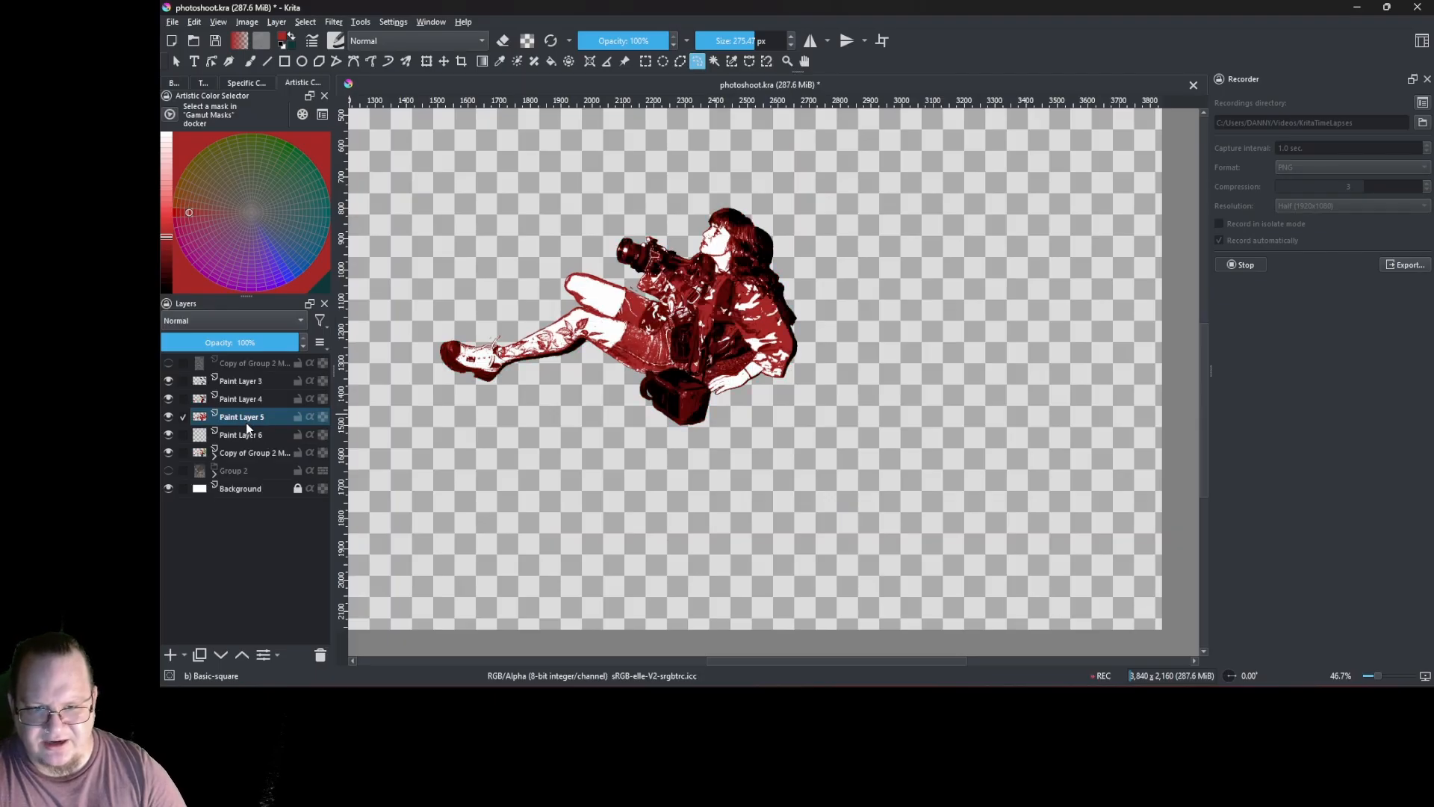
- Hide the Copy of Group 2 layer and review the shading on Paint Layers 3 to 6 one by one
left_click(168, 453)
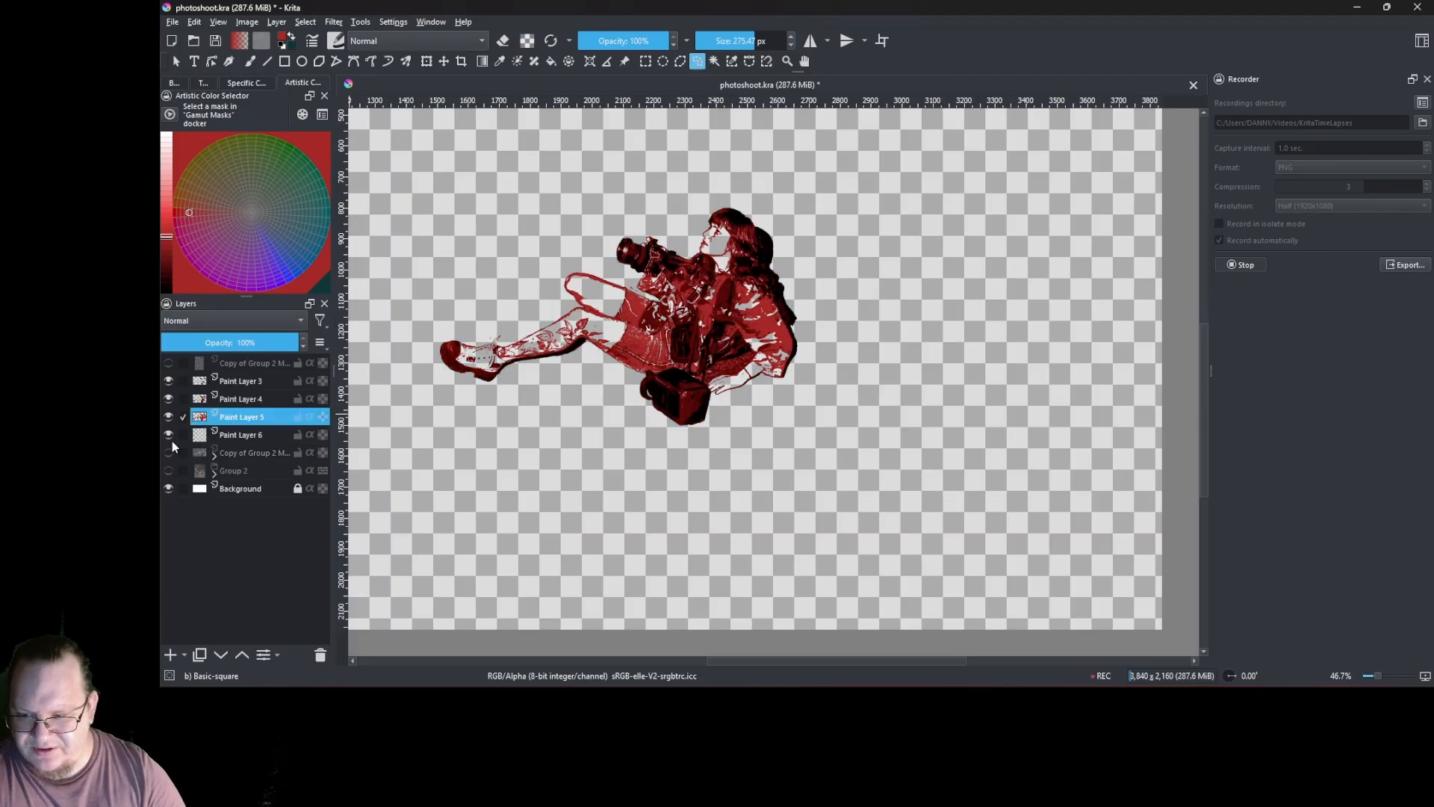
left_click(240, 399)
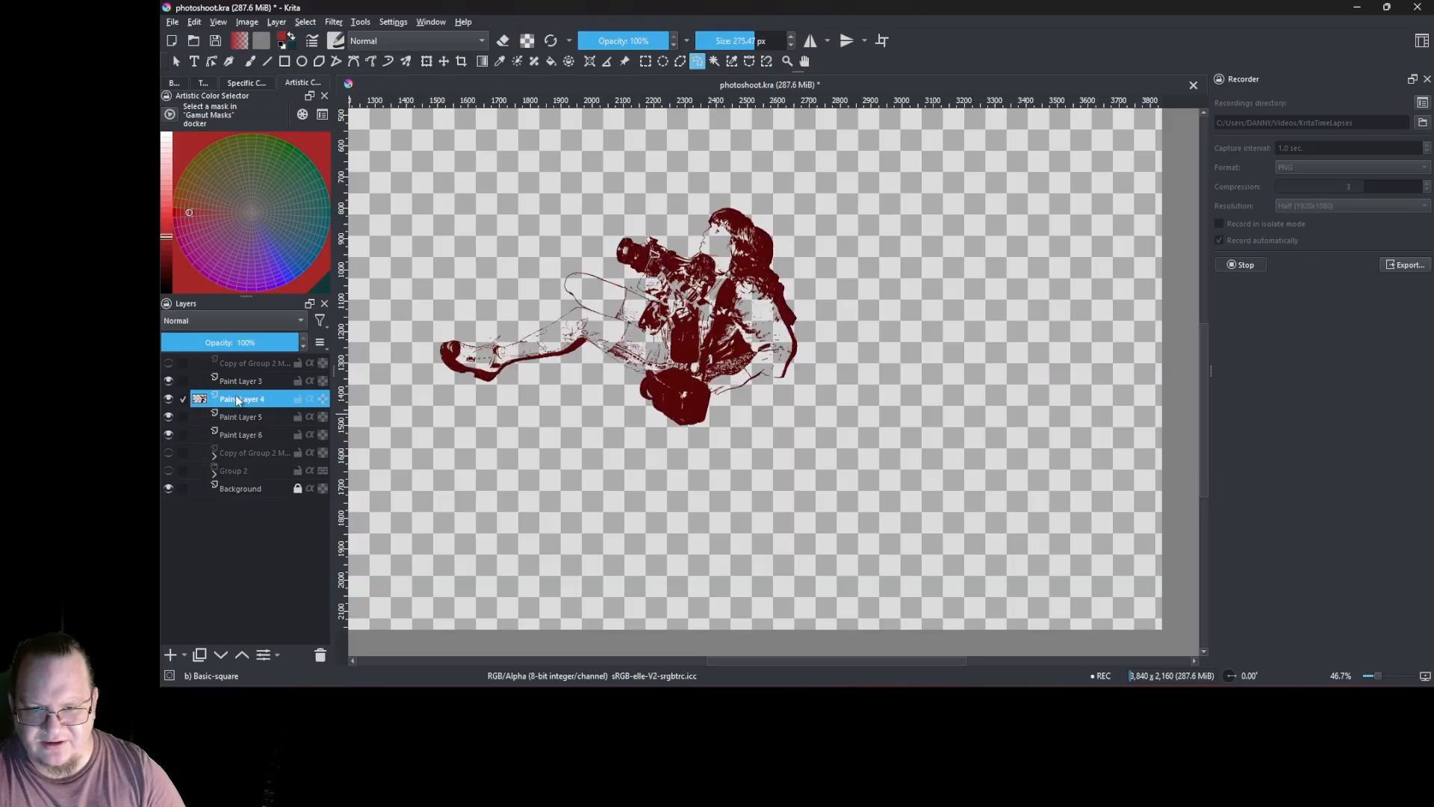
left_click(244, 382)
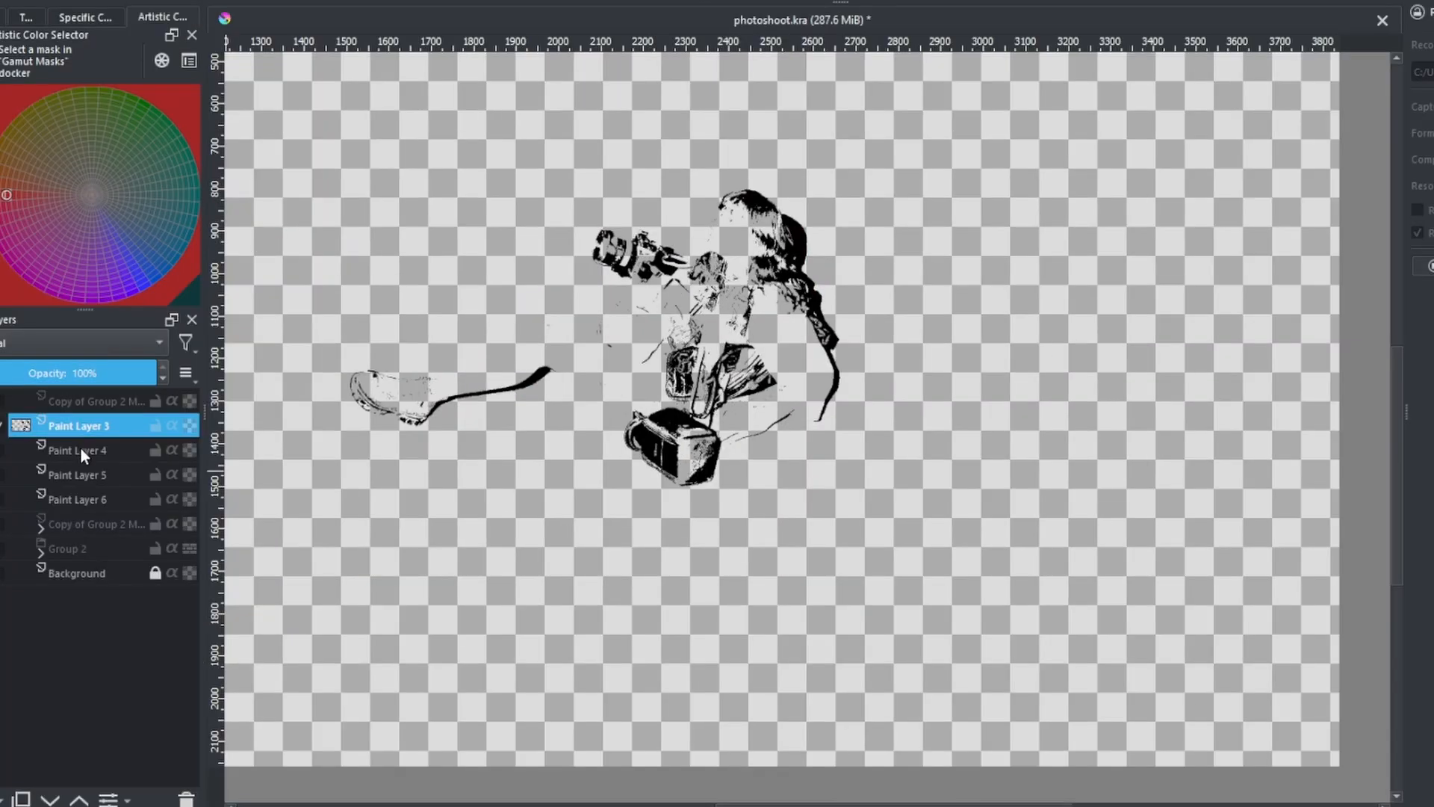
left_click(242, 397)
left_click(76, 476)
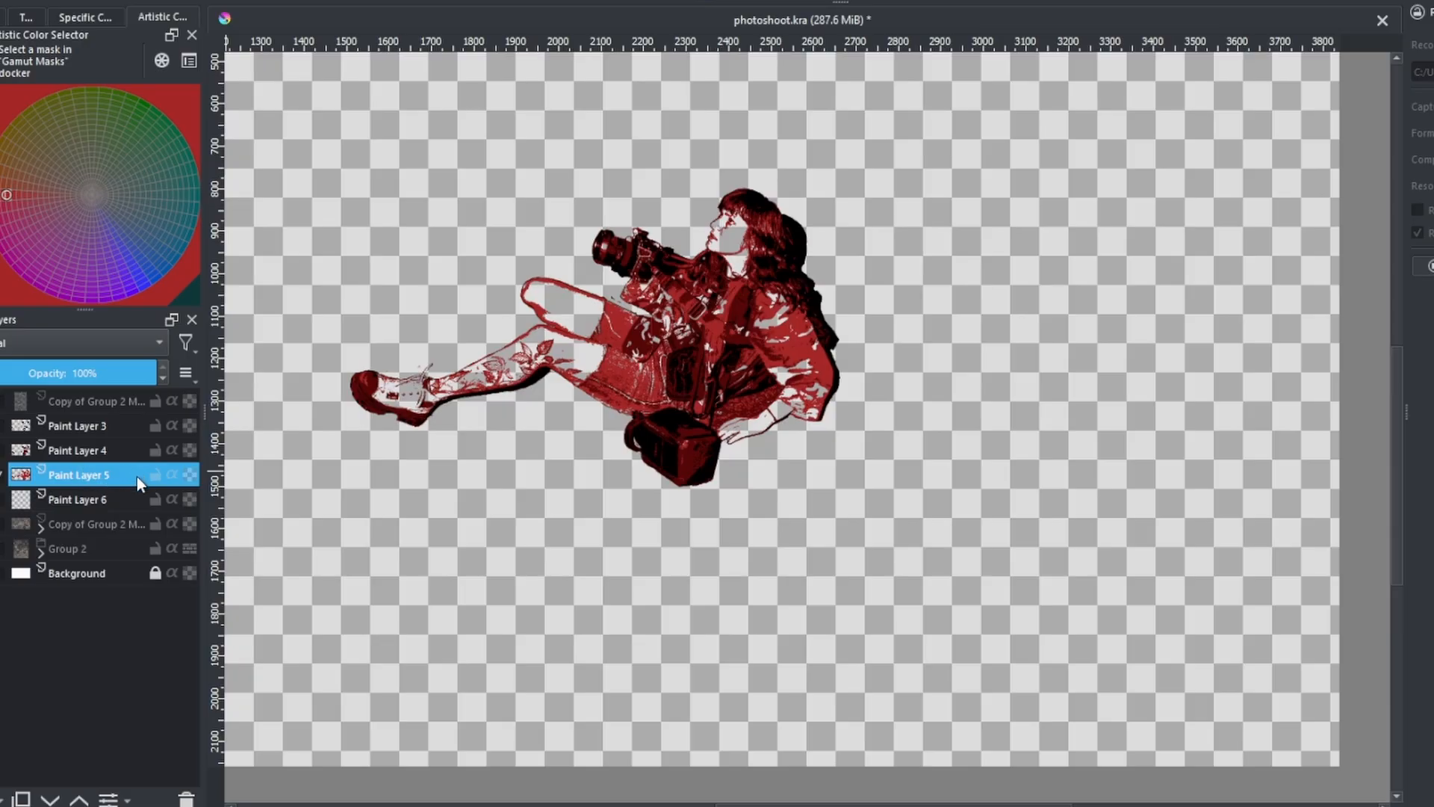
left_click(78, 502)
- Show the Copy of Group 2 layer again and set its threshold filter mask to level 228
left_click(1, 524)
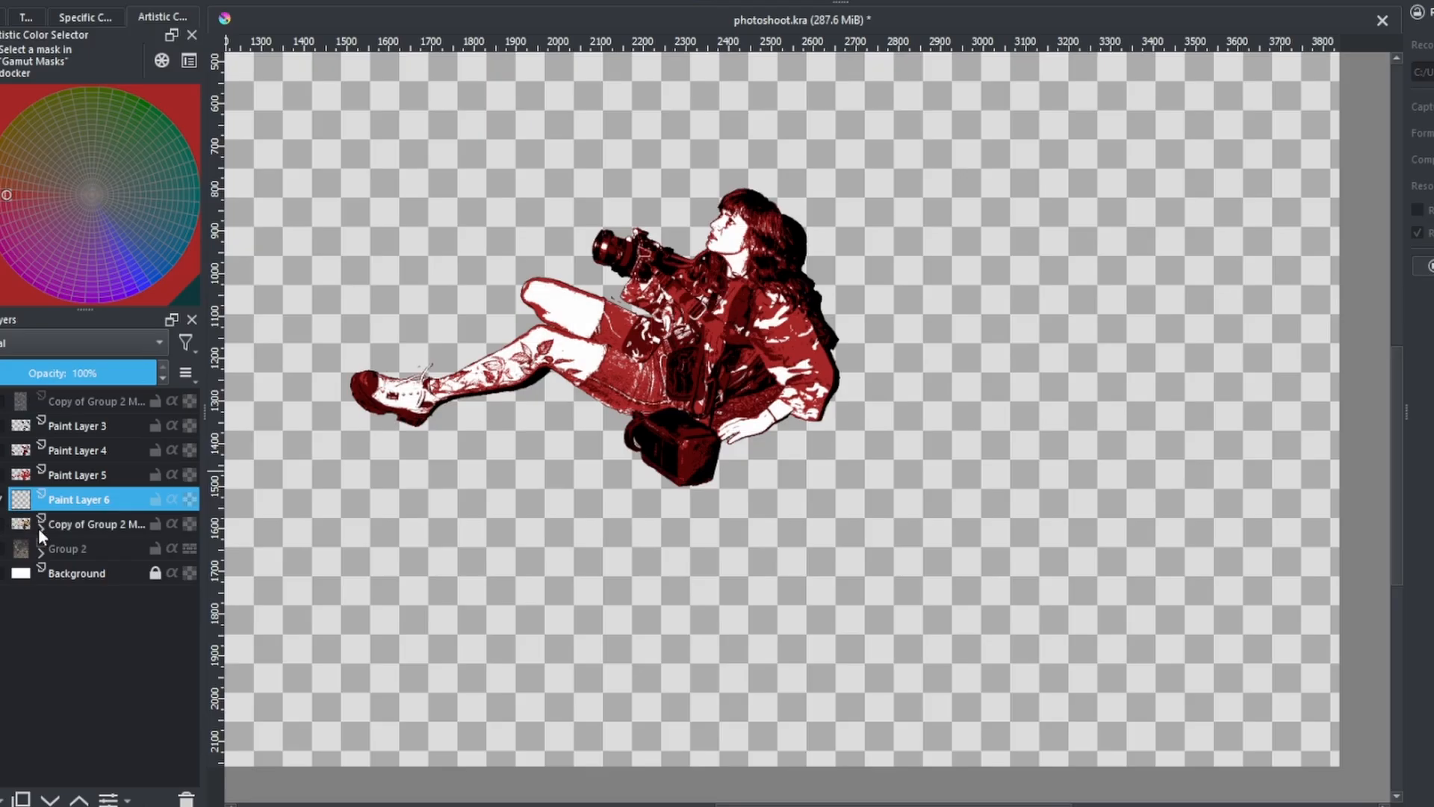
left_click(63, 524)
left_click(39, 528)
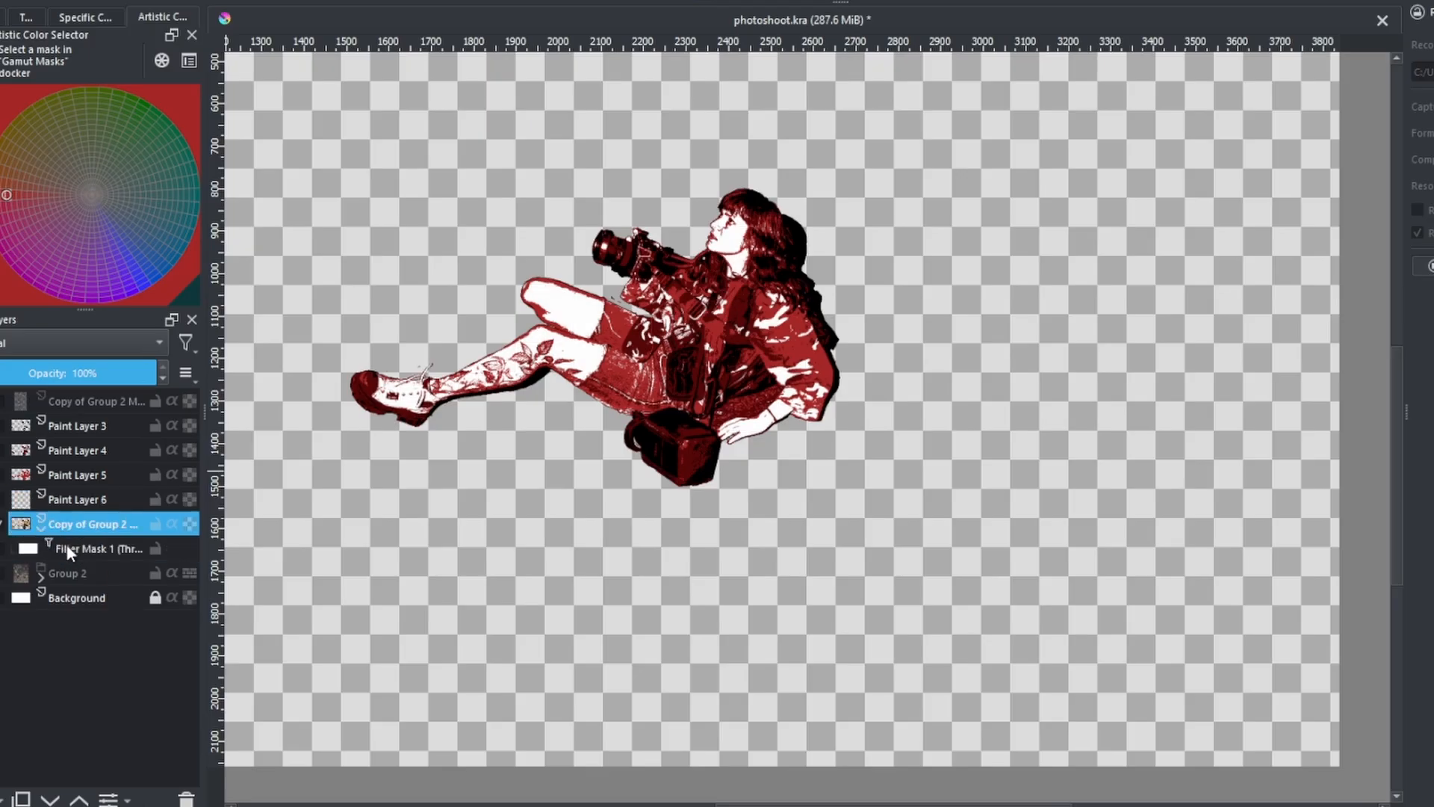
right_click(66, 548)
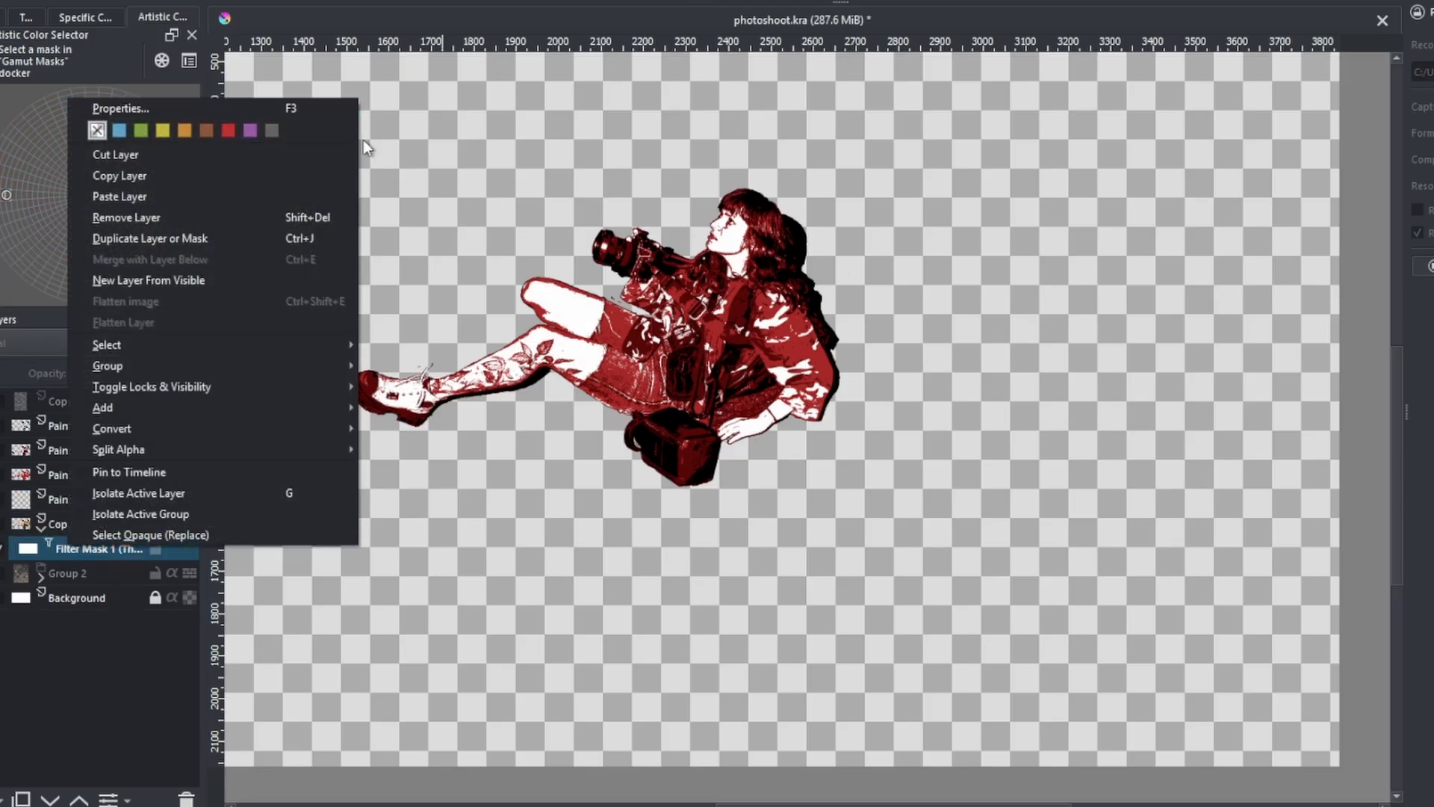
left_click(307, 104)
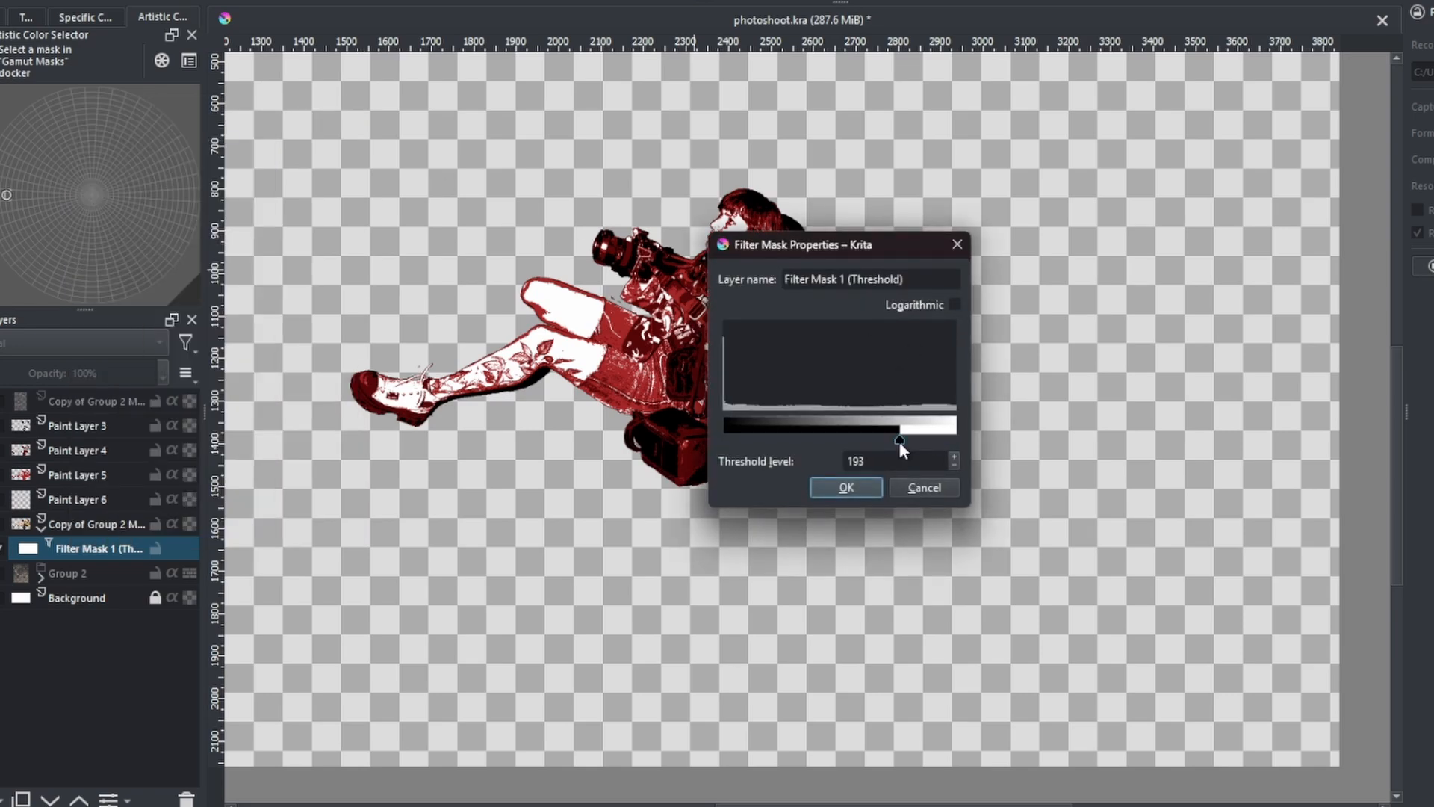
left_click_drag(903, 441, 929, 441)
left_click_drag(885, 242, 1094, 175)
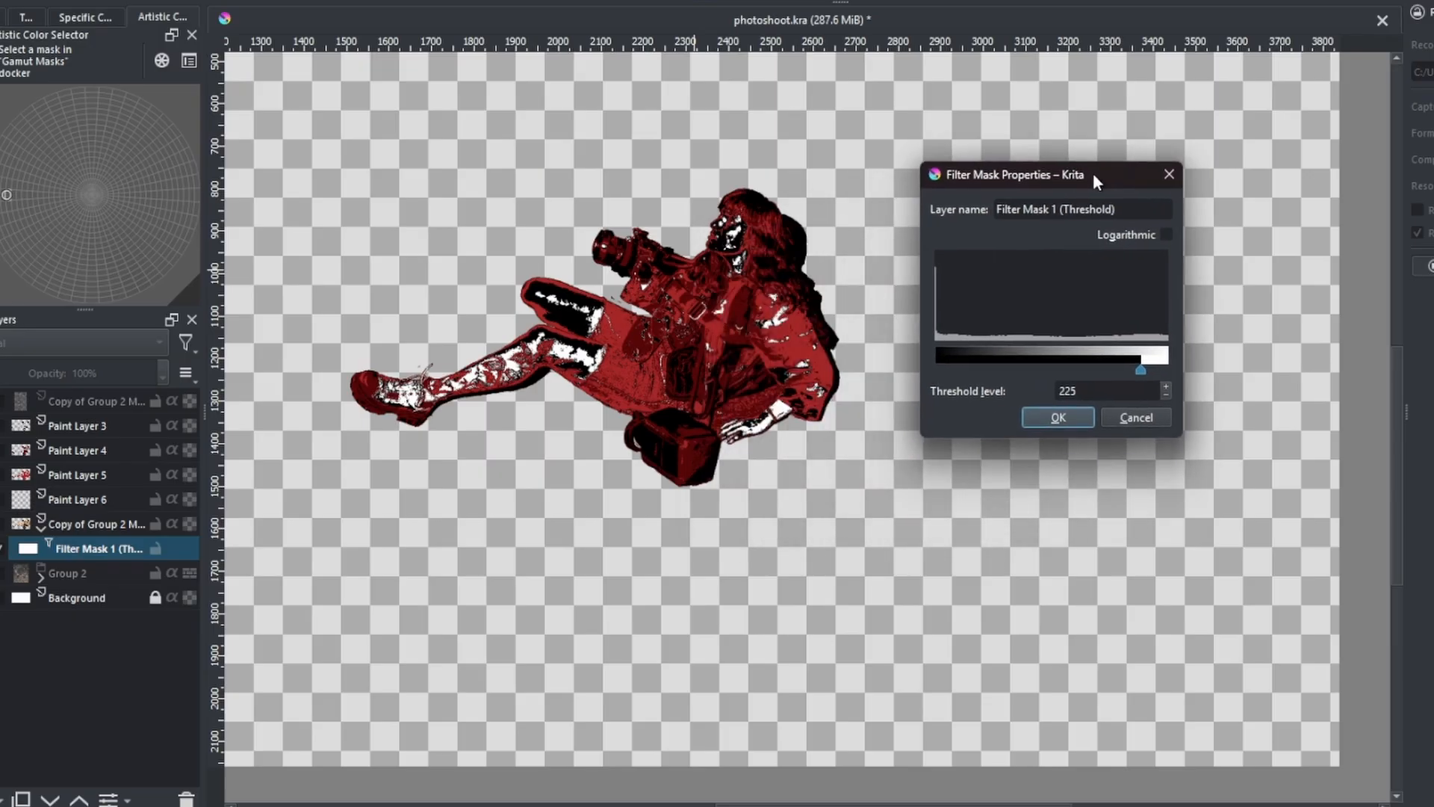
left_click_drag(1143, 369, 1144, 370)
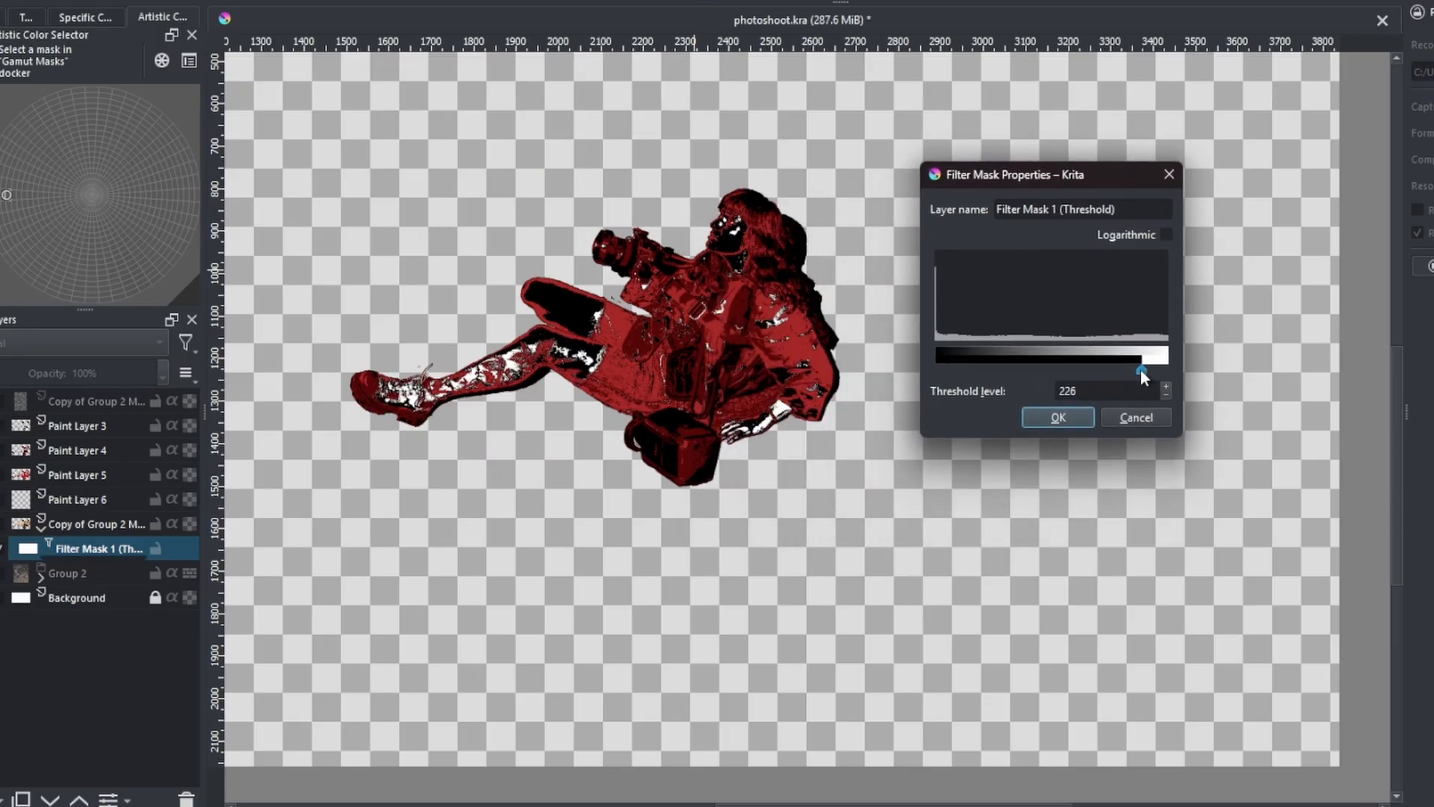
left_click_drag(1141, 369, 1145, 365)
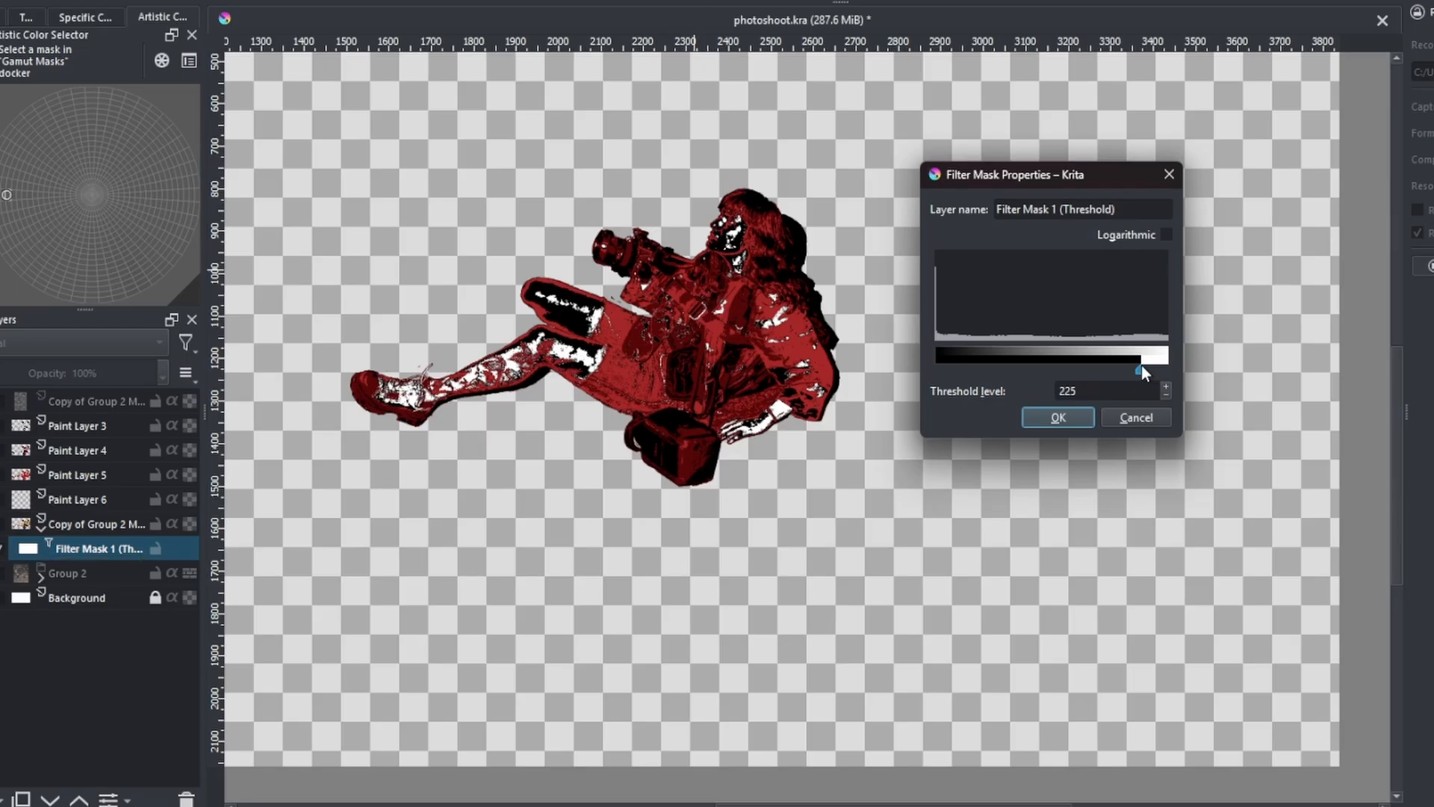
left_click_drag(1141, 366, 1142, 364)
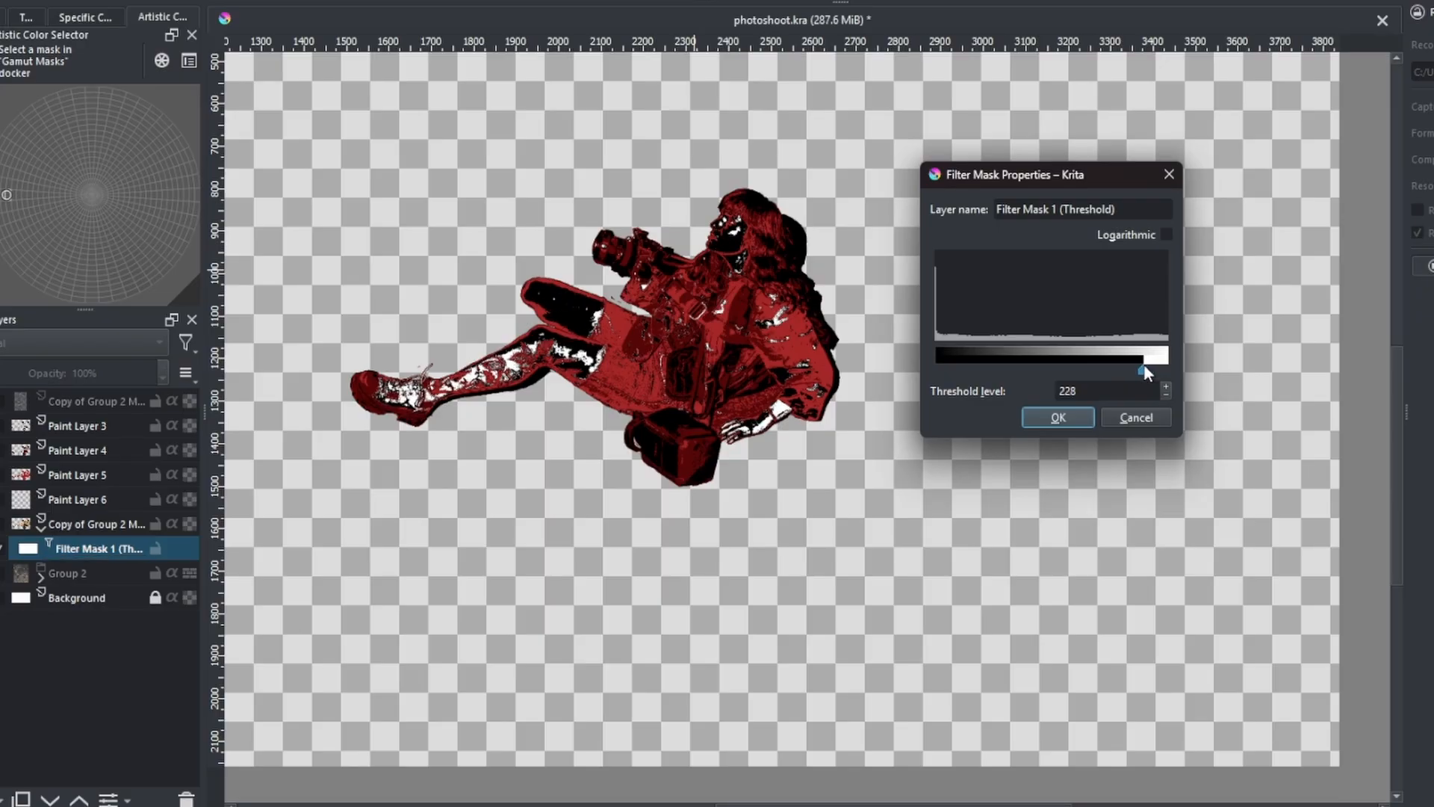
left_click(1090, 416)
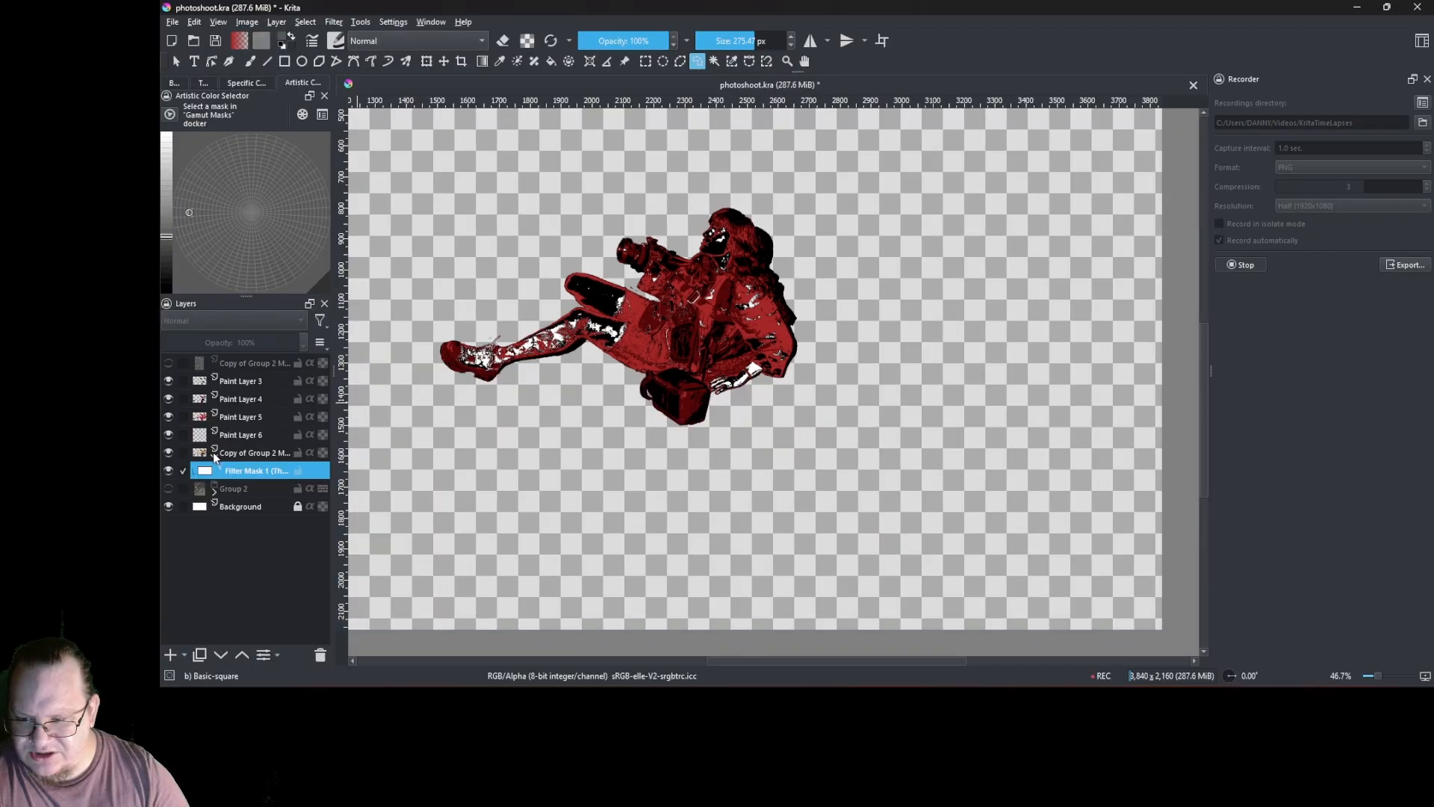
- Select the black areas of the Copy of Group 2 layer at its new threshold with Similar Color Selection
left_click(42, 530)
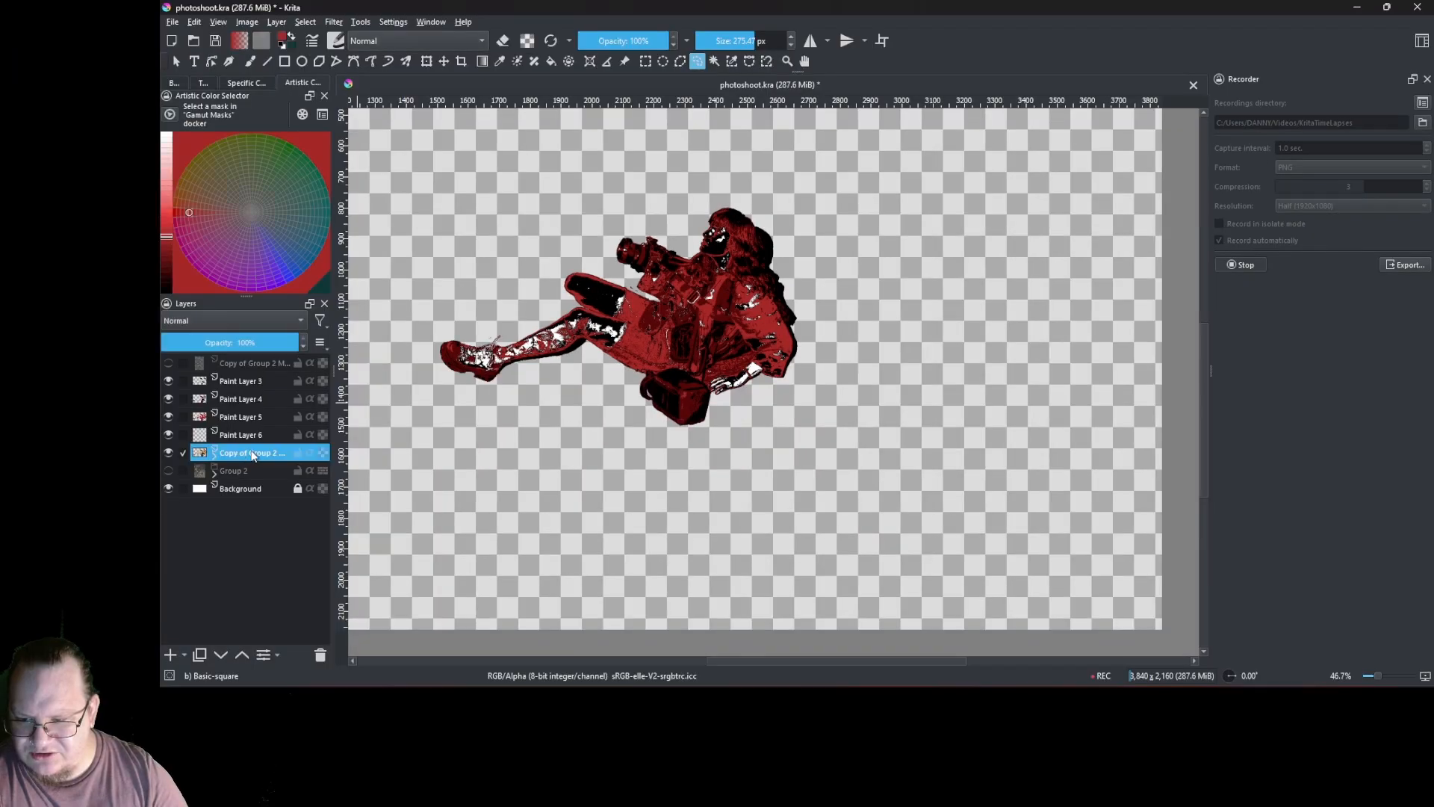
left_click(732, 60)
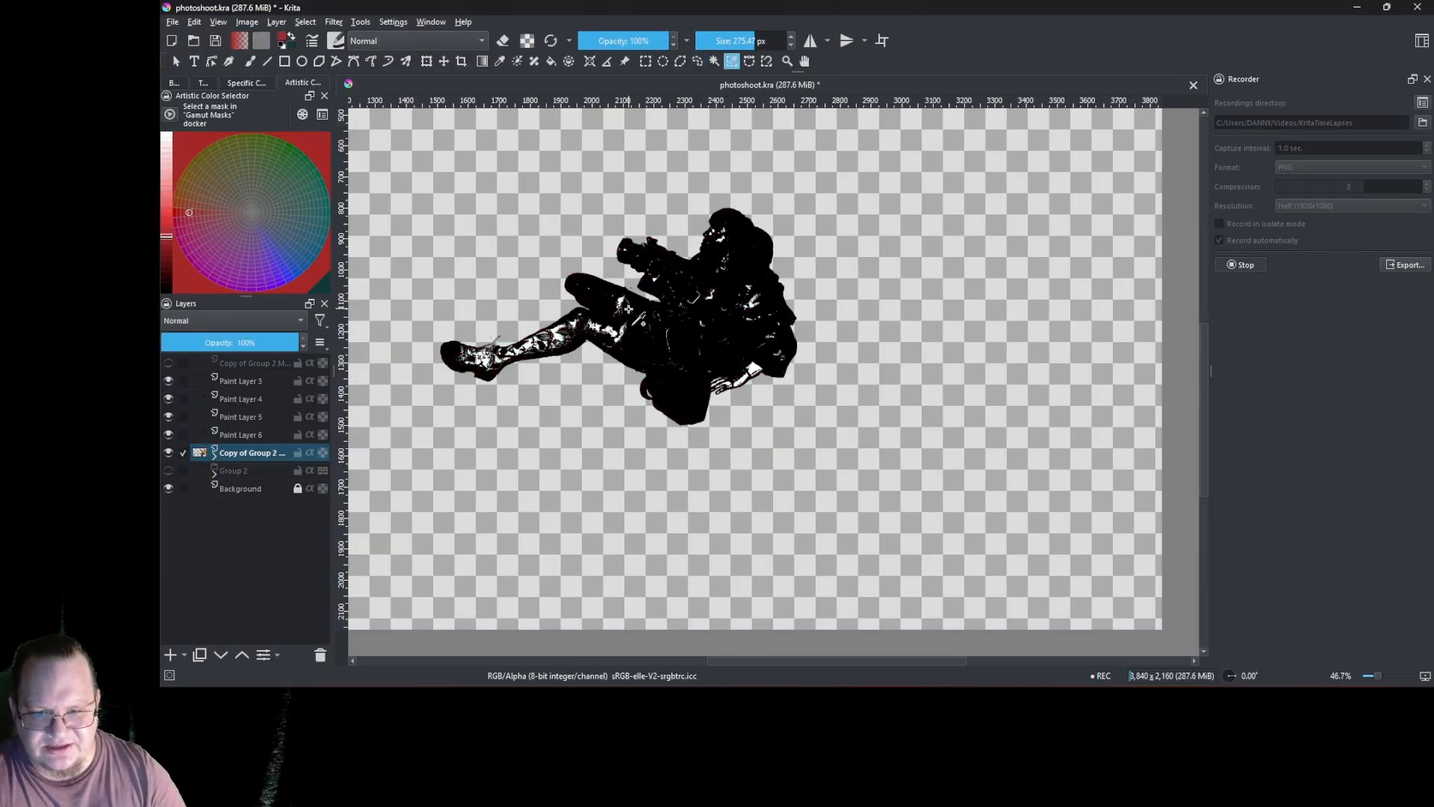
- Paint the selected areas of the whole figure a brighter red on Paint Layer 6, then clear the selection
key("b")
left_click(241, 435)
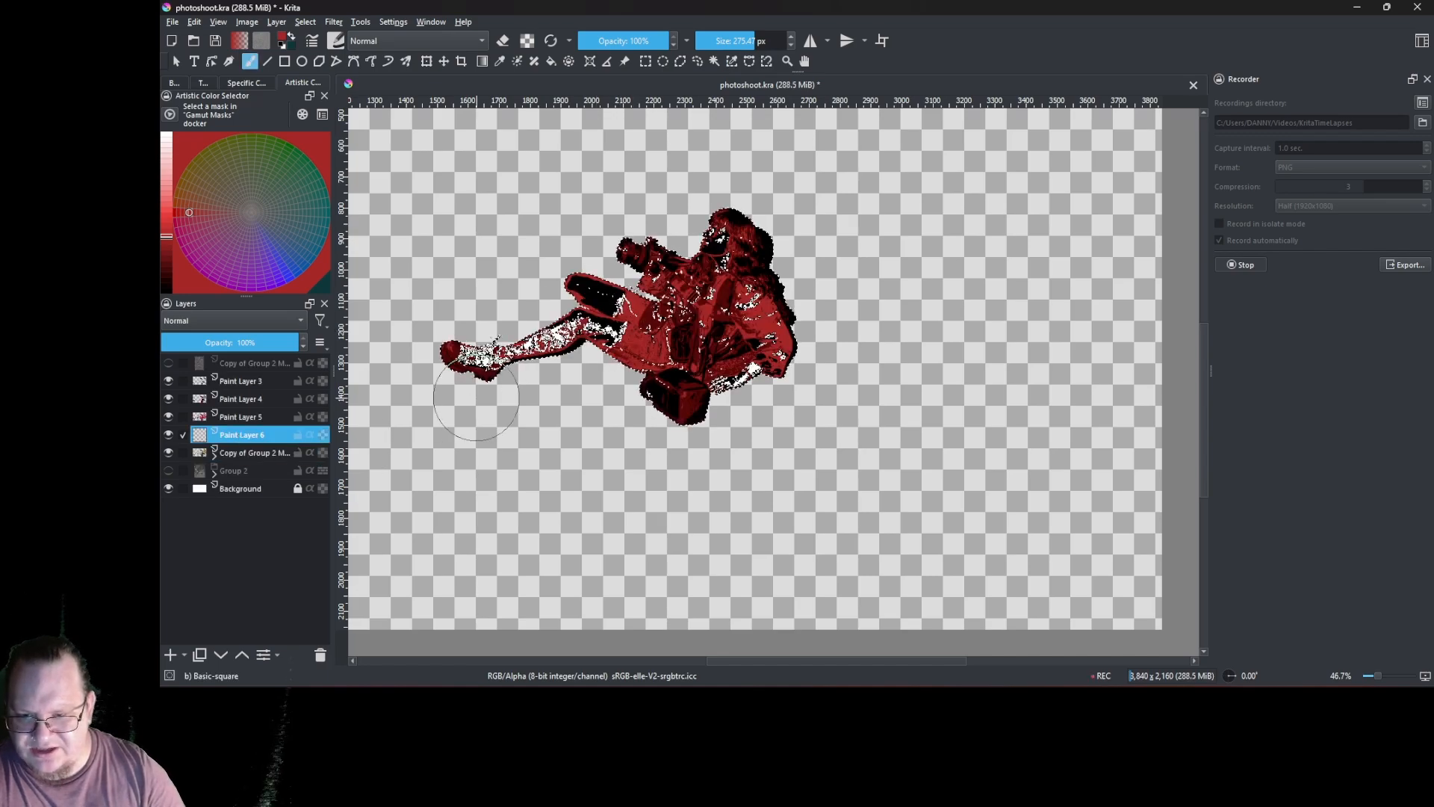
mouse_move(460, 352)
left_mouse_down()
mouse_move(498, 367)
mouse_move(506, 395)
mouse_move(471, 359)
left_mouse_up()
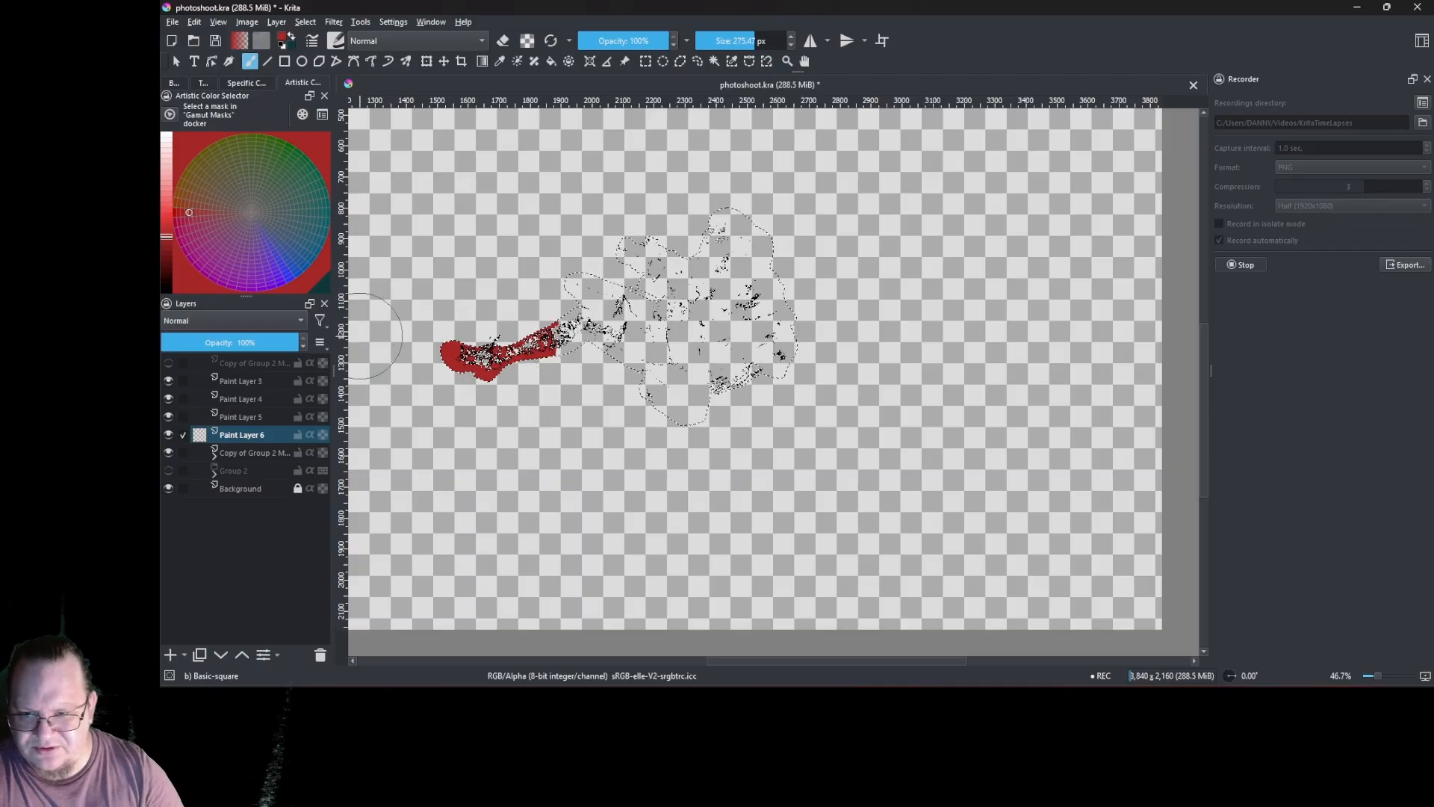
left_click(169, 226)
left_click(169, 221)
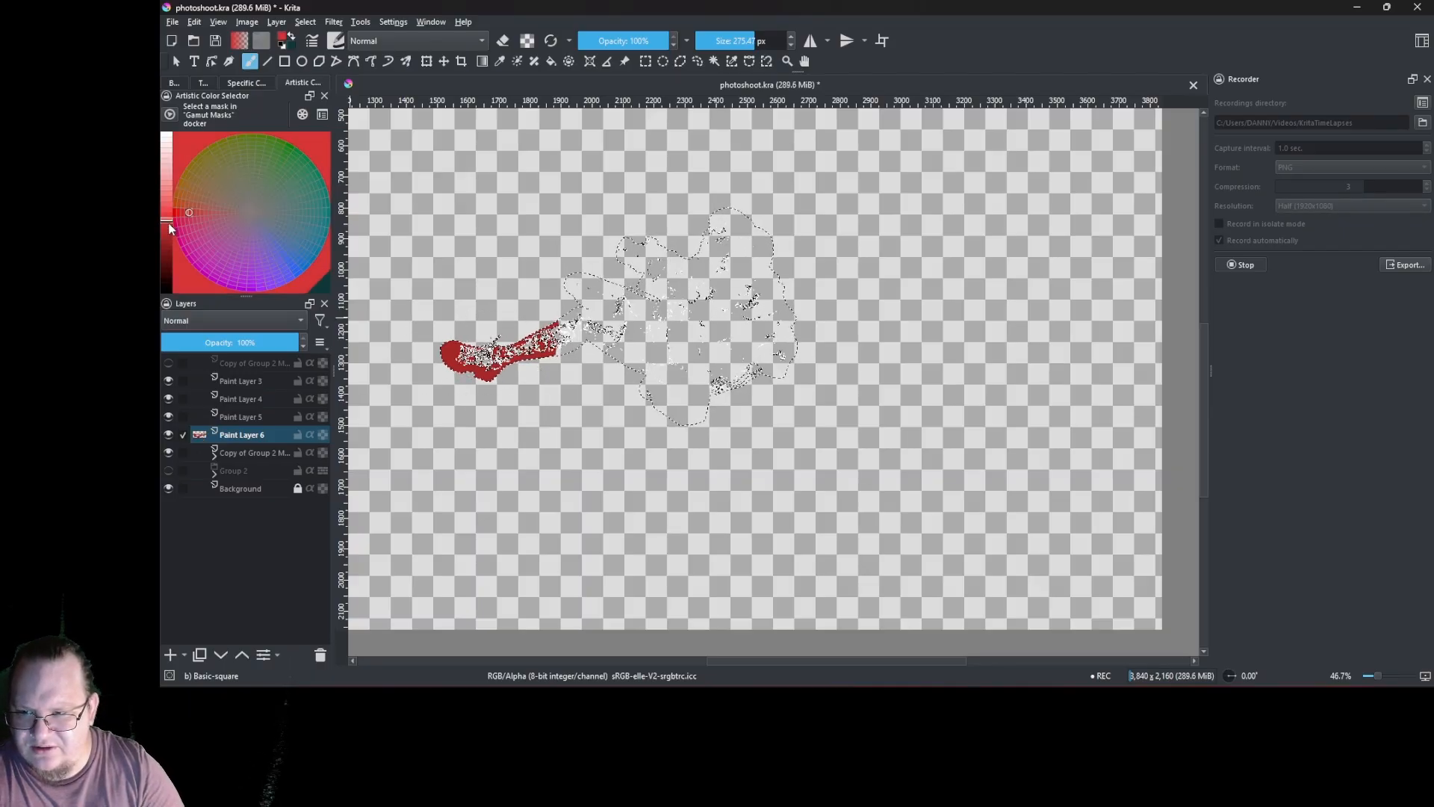
mouse_move(478, 343)
left_mouse_down()
mouse_move(690, 299)
mouse_move(583, 221)
mouse_move(566, 367)
mouse_move(620, 346)
mouse_move(674, 293)
mouse_move(763, 281)
mouse_move(725, 448)
mouse_move(685, 472)
mouse_move(638, 252)
mouse_move(535, 218)
mouse_move(398, 363)
mouse_move(736, 208)
mouse_move(666, 342)
mouse_move(727, 234)
mouse_move(544, 282)
mouse_move(497, 352)
mouse_move(676, 280)
left_mouse_up()
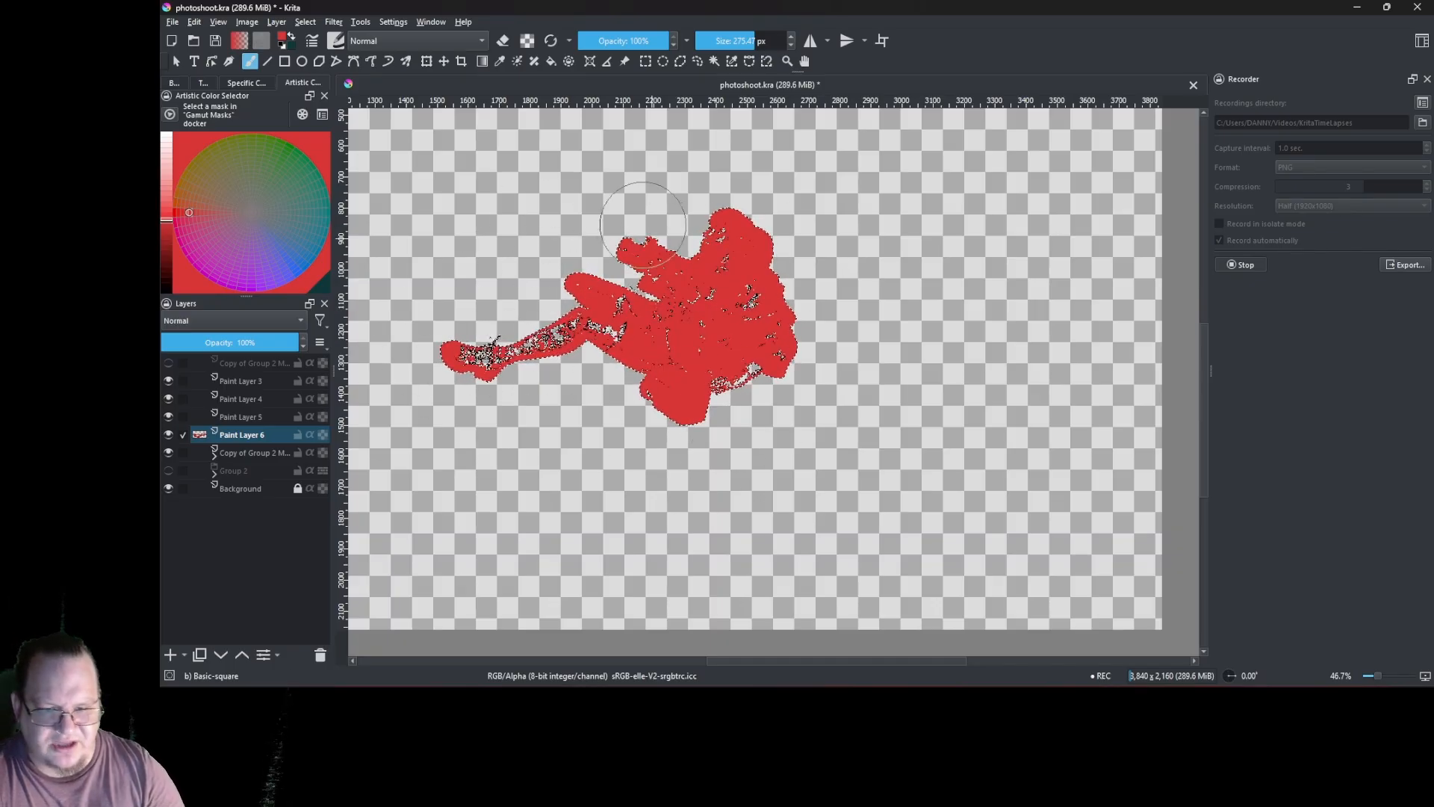
key("ctrl+r")
right_click(661, 204)
left_click(672, 234)
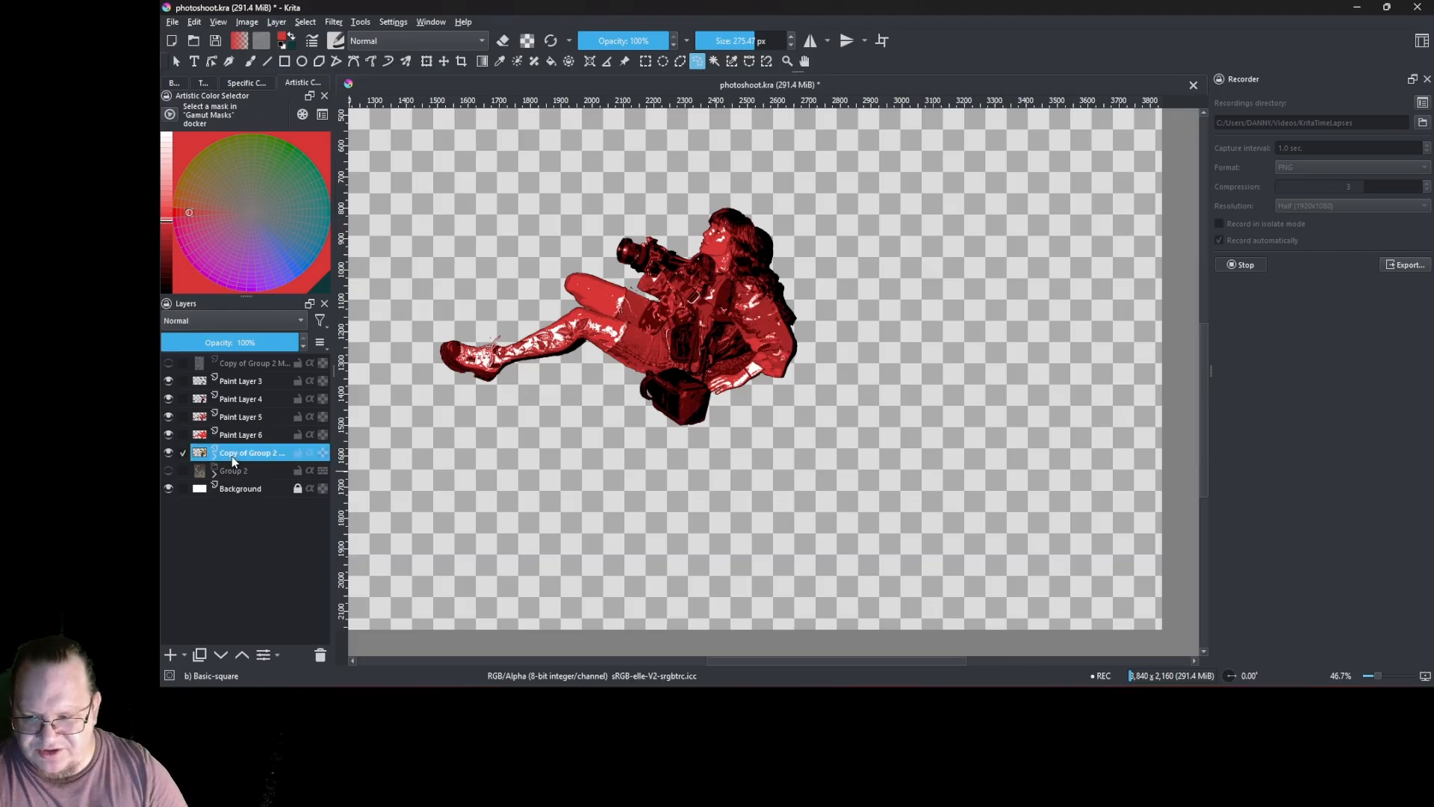
- Add a paint layer above the Copy of Group 2 layer and fill the shoe's white gaps with a lighter red
left_click(169, 655)
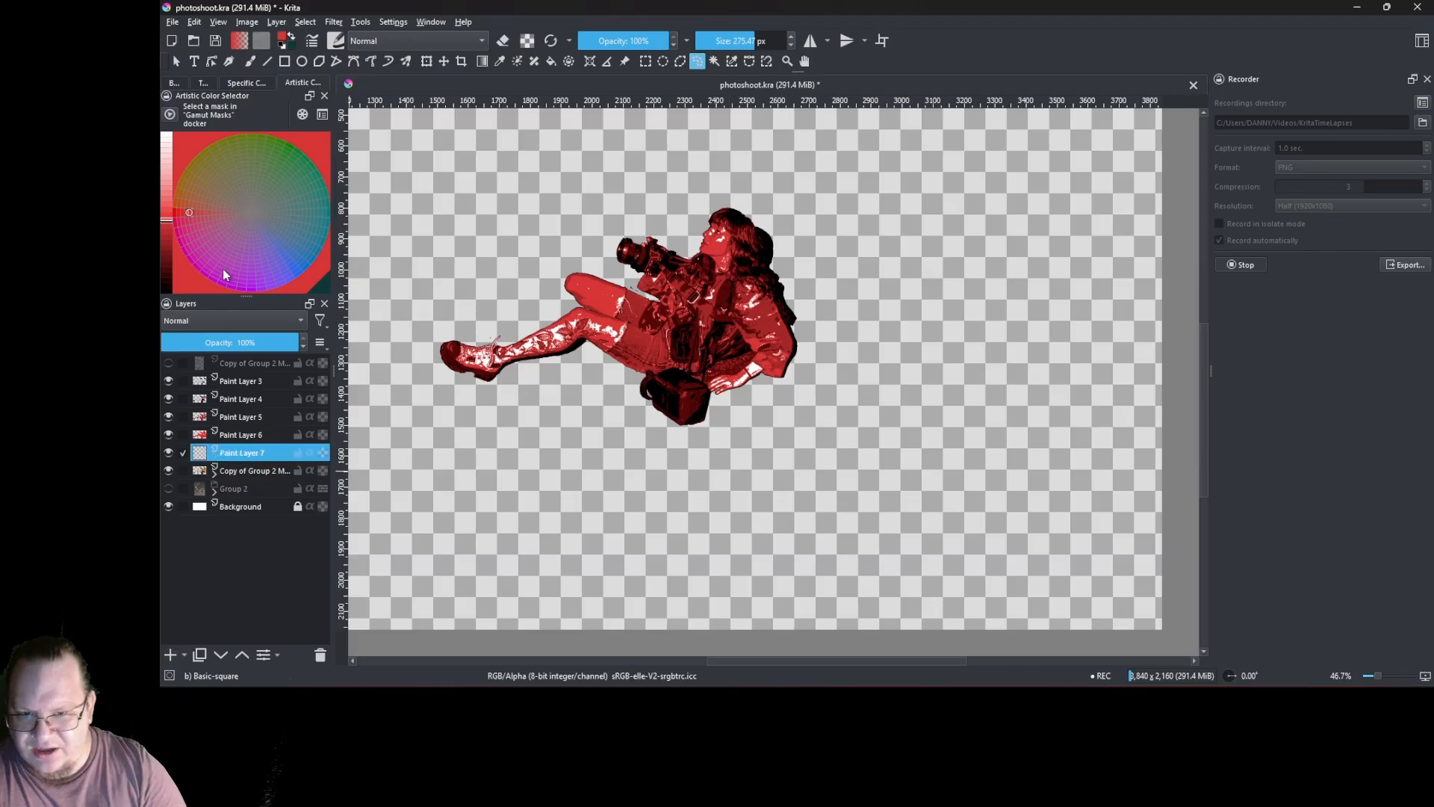
left_click_drag(171, 221, 168, 204)
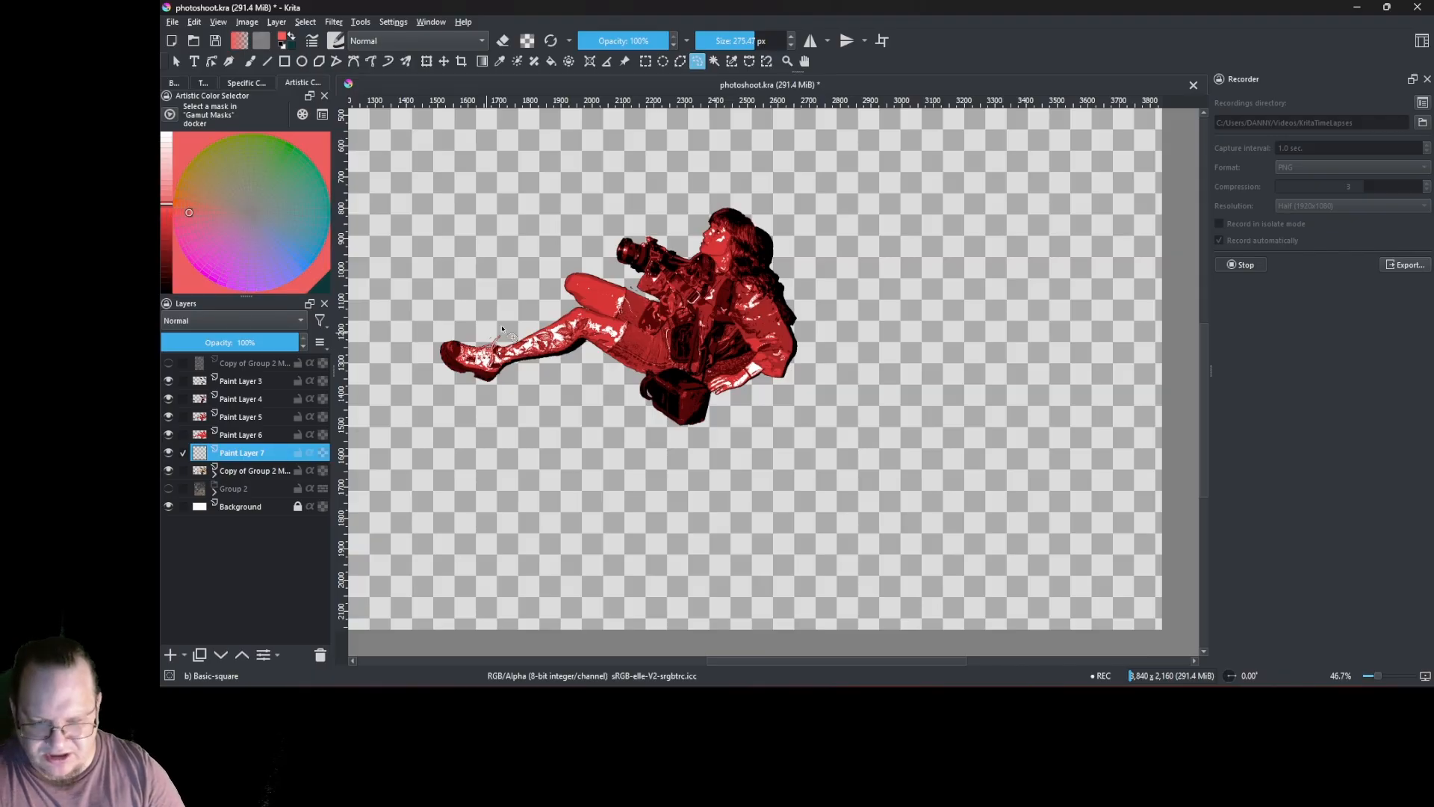
key("b")
scroll(473, 349, "up", 8)
left_click_drag(420, 369, 178, 368, "shift")
mouse_move(418, 368)
left_mouse_down()
mouse_move(514, 386)
mouse_move(518, 375)
mouse_move(507, 377)
mouse_move(516, 397)
mouse_move(556, 379)
mouse_move(438, 371)
left_mouse_up()
scroll(470, 339, "up", 5)
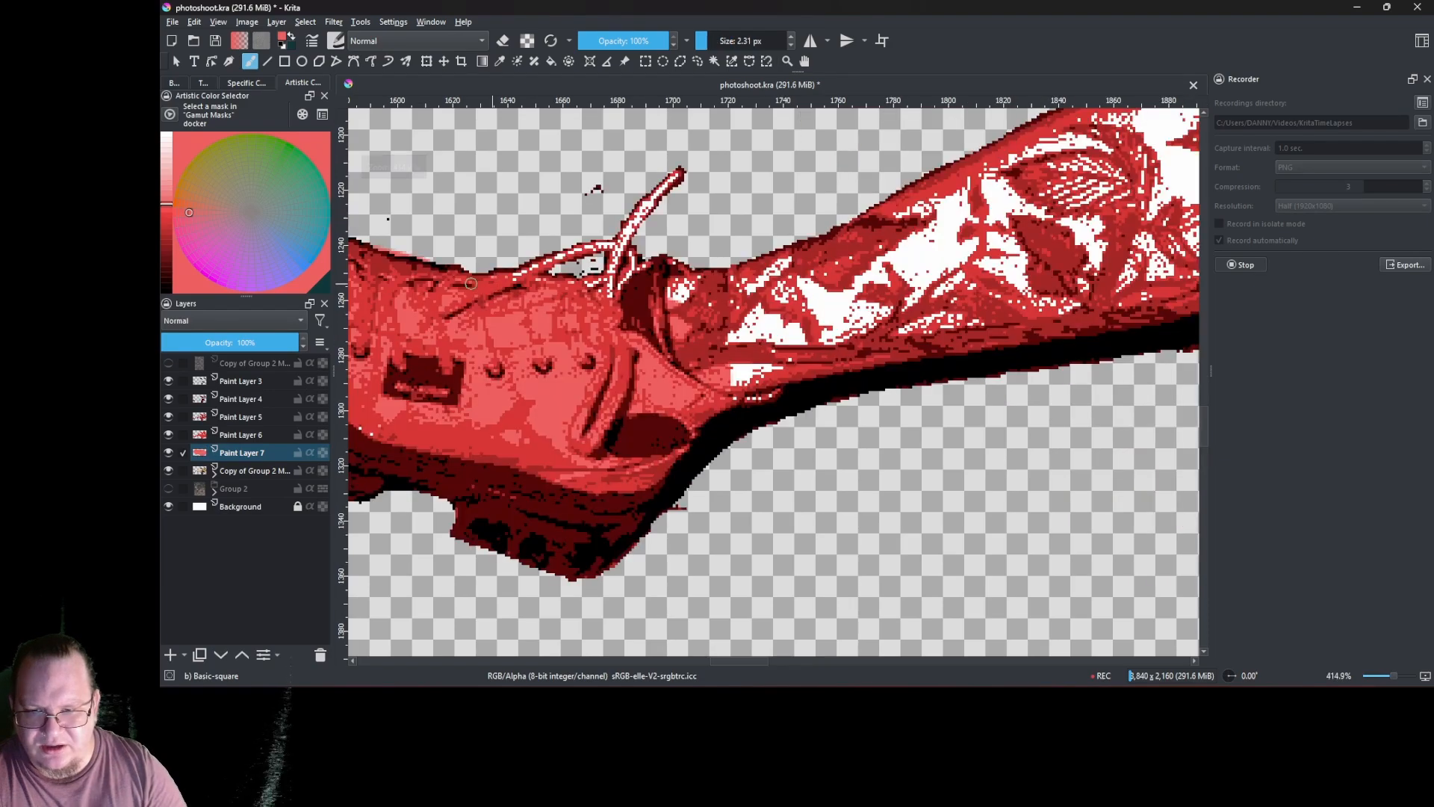
- Paint the white gaps in the shoelaces, ankle and patterned lower leg light red on Paint Layer 7
left_click_drag(690, 212, 501, 317)
scroll(502, 318, "up", 4)
left_click_drag(683, 250, 708, 345)
left_click_drag(822, 360, 616, 276)
scroll(614, 278, "down", 6)
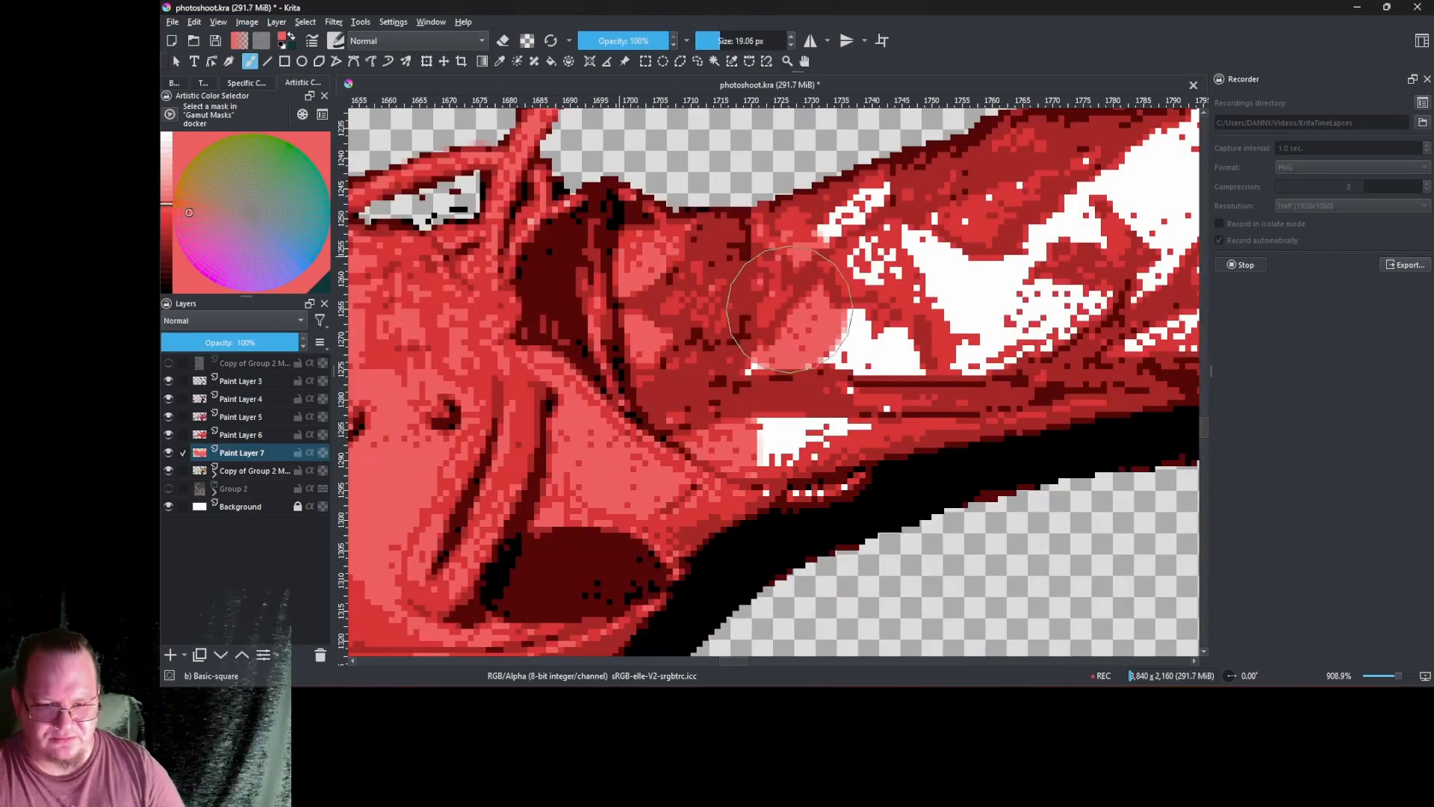
scroll(798, 299, "up", 2)
left_click_drag(915, 314, 1019, 354)
left_click_drag(1035, 403, 810, 347)
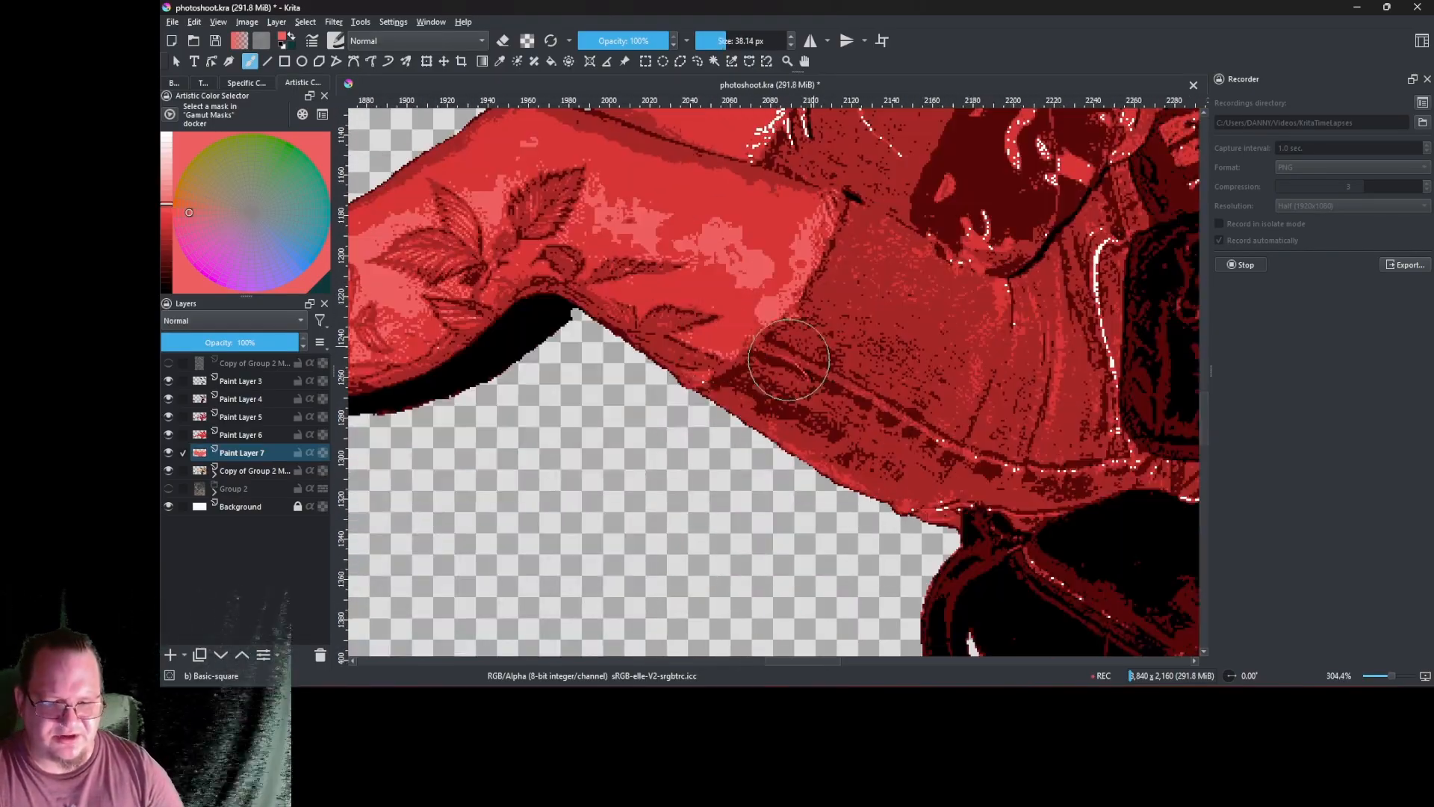
- Fill the white gaps across the thighs and shorts with light red on Paint Layer 7
left_click_drag(1086, 626, 861, 446)
left_click_drag(842, 230, 820, 470)
left_click_drag(570, 202, 541, 157)
left_click_drag(553, 179, 781, 445)
left_click_drag(818, 112, 631, 313)
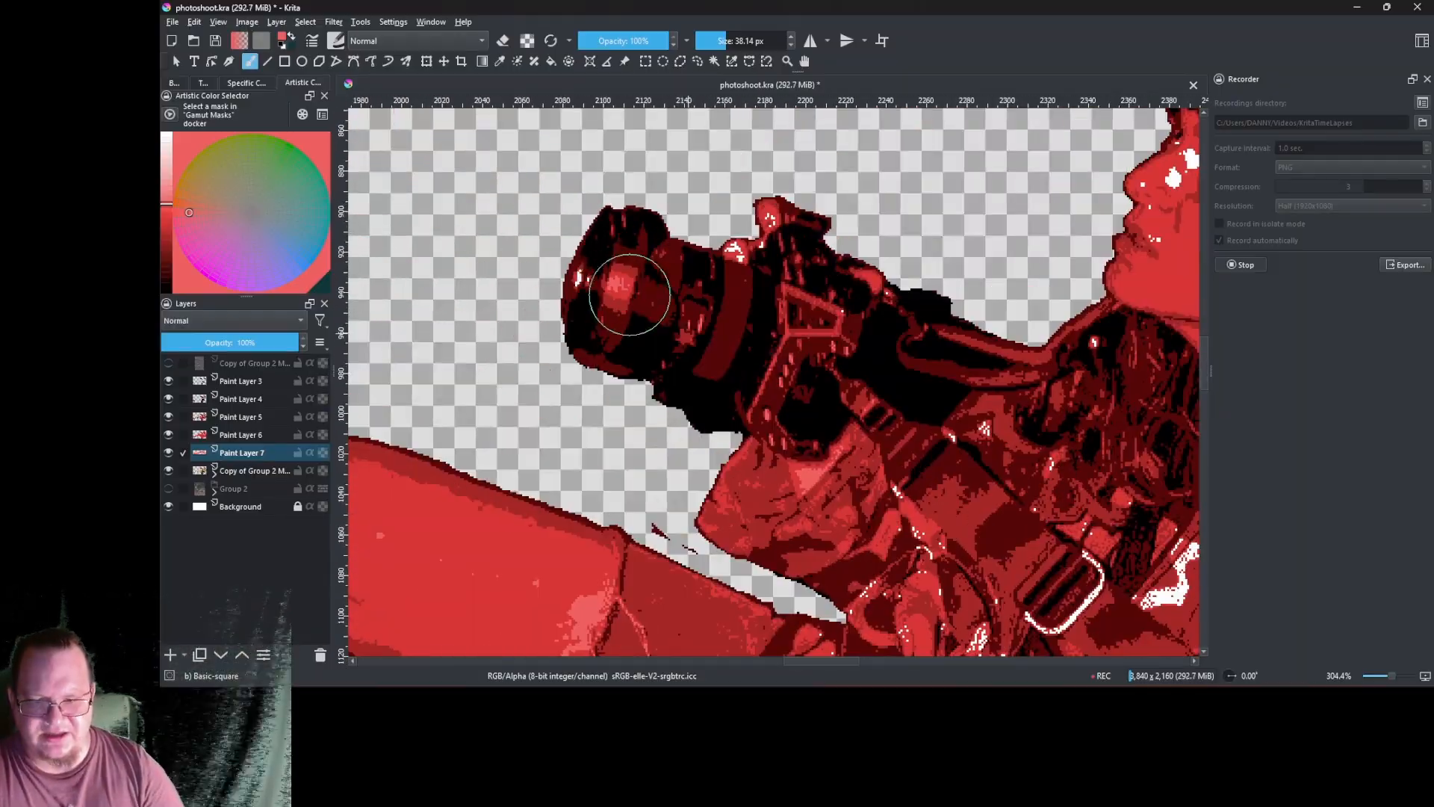
- Paint the white highlights on the camera, straps, jacket and face light red on Paint Layer 7
scroll(736, 284, "up", 4)
scroll(724, 209, "down", 4)
mouse_move(725, 210)
left_mouse_down()
mouse_move(665, 234)
mouse_move(579, 113)
left_mouse_up()
left_click_drag(699, 304, 811, 303)
mouse_move(652, 601)
left_mouse_down()
mouse_move(663, 397)
mouse_move(981, 251)
left_mouse_up()
left_click_drag(982, 251, 496, 110)
scroll(650, 318, "down", 3)
mouse_move(672, 465)
left_mouse_down()
mouse_move(739, 173)
mouse_move(815, 464)
left_mouse_up()
scroll(738, 173, "down", 1)
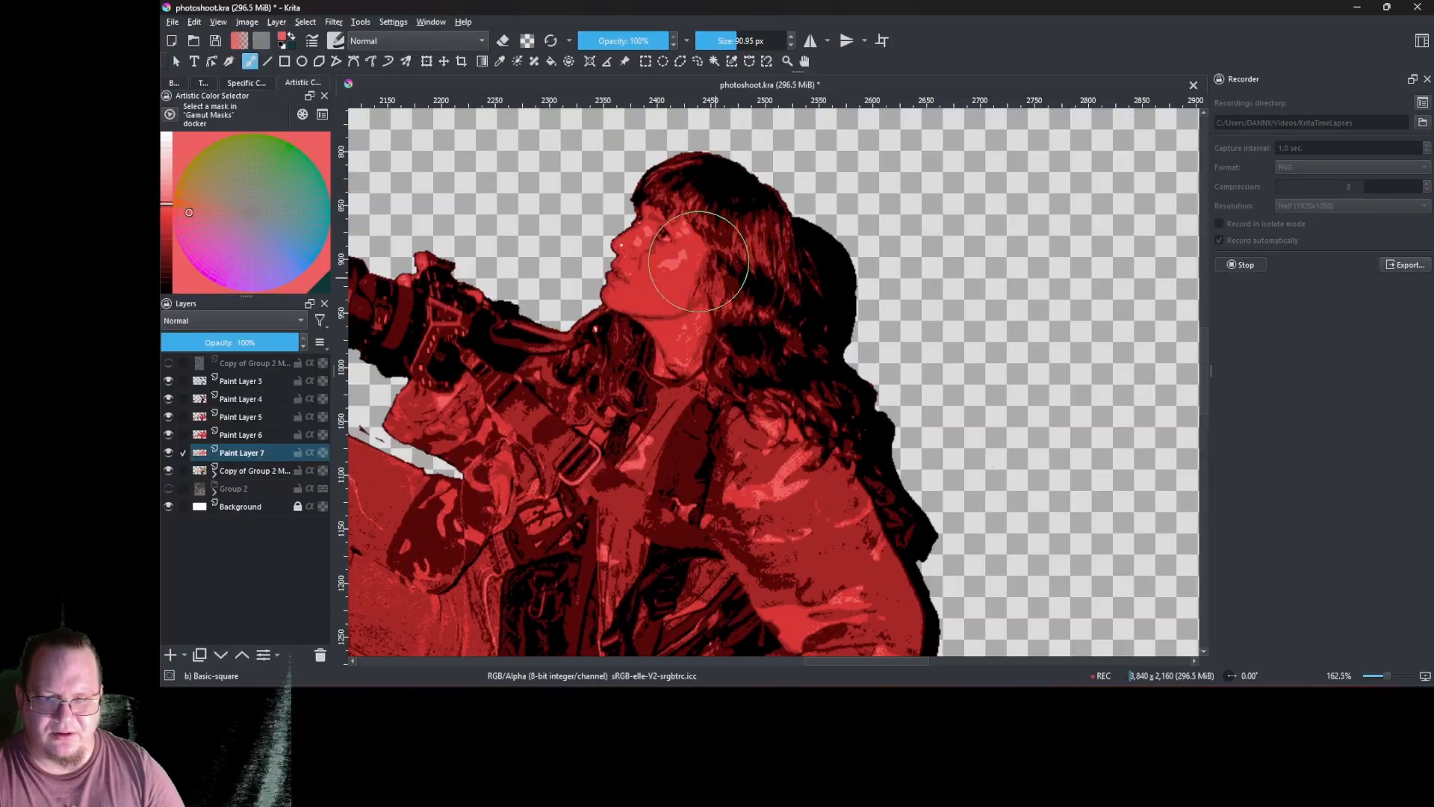
- Fill the remaining white spots on the face, sleeve and hand with light red on Paint Layer 7
scroll(641, 262, "up", 4)
left_click_drag(640, 262, 471, 262)
left_click_drag(639, 564, 576, 358)
scroll(576, 358, "down", 1)
left_click_drag(695, 643, 567, 120)
scroll(567, 393, "down", 2)
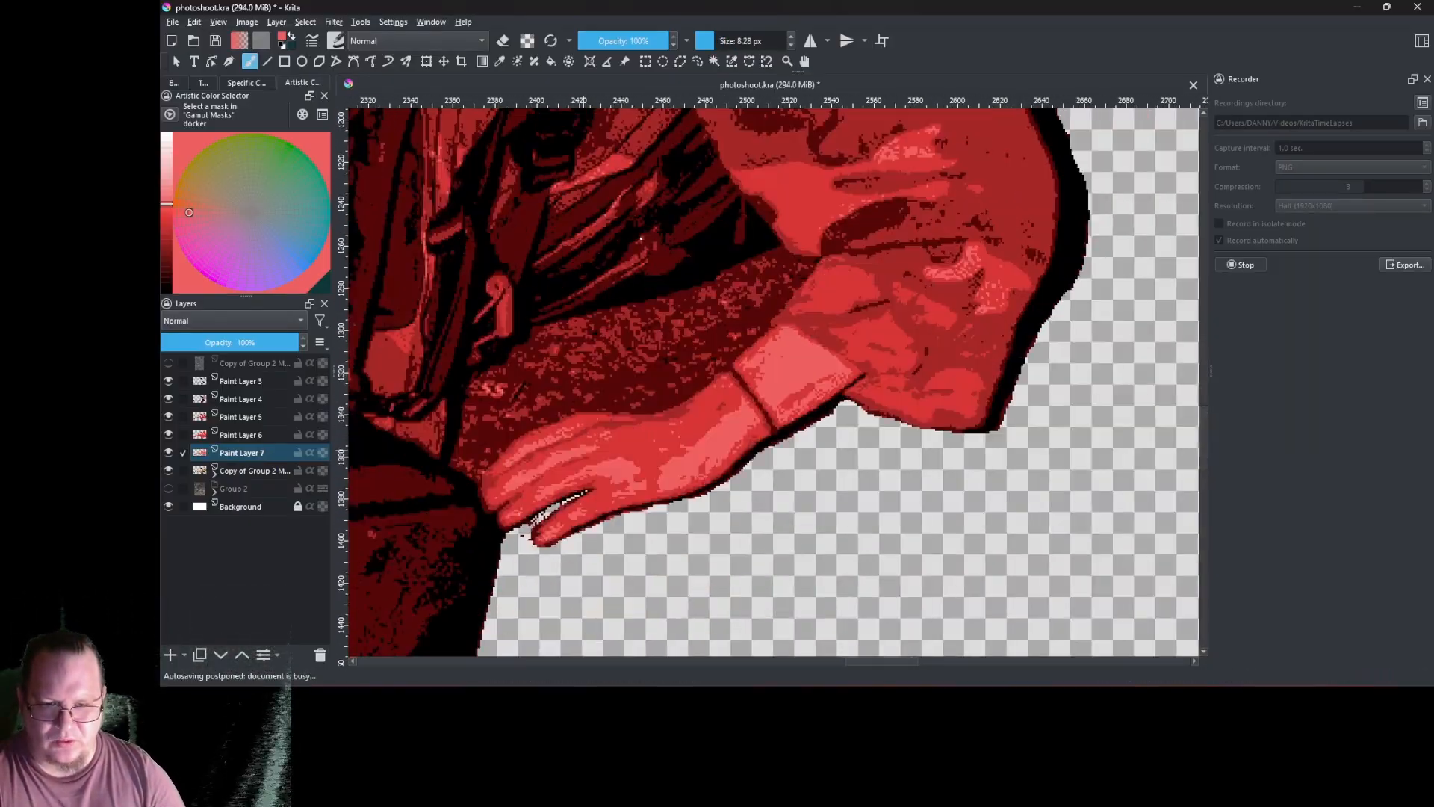
- Review the shading on Paint Layers 3 to 7 one at a time in isolation, then show all layers again
left_click(244, 434)
left_click(248, 417)
left_click(509, 385)
left_click(510, 326)
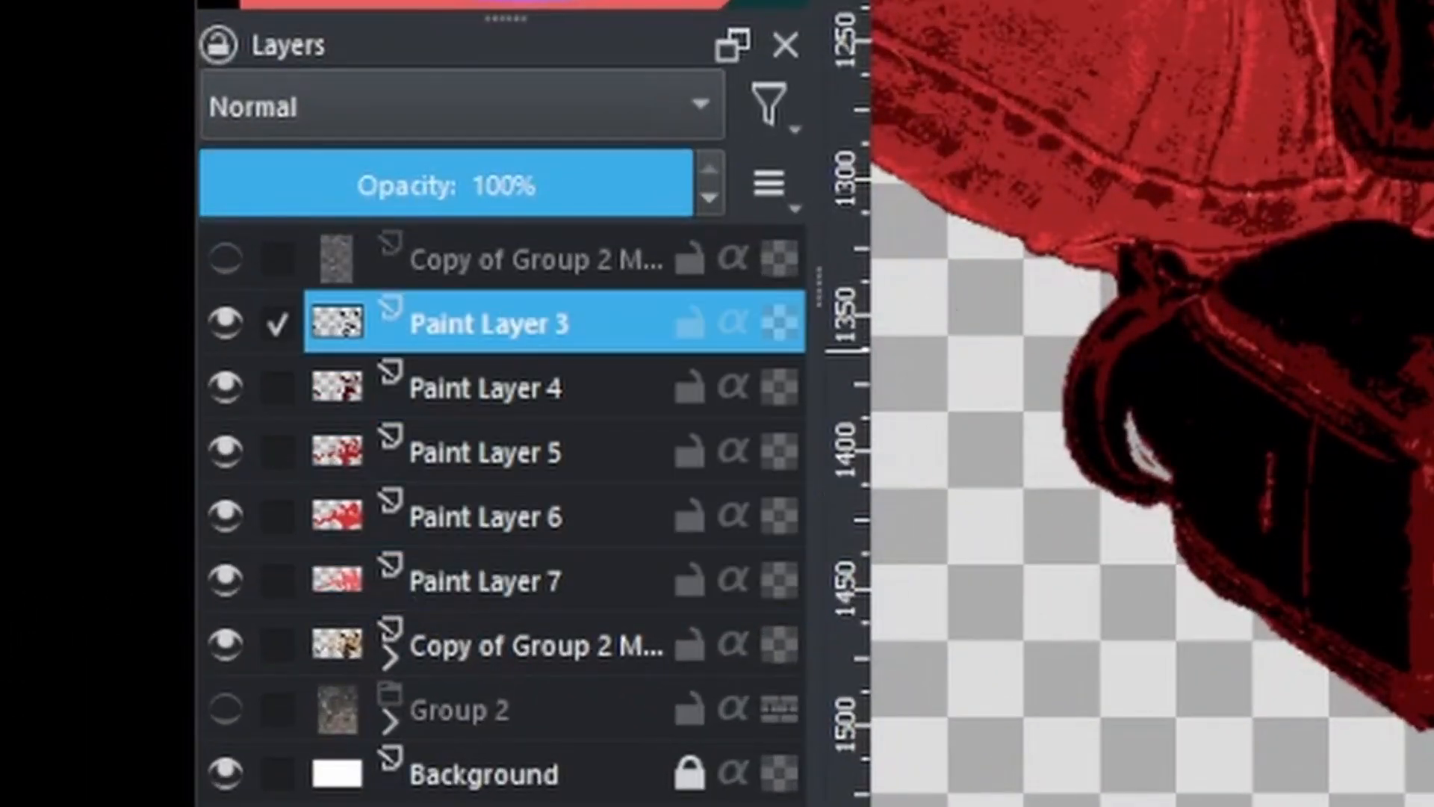
left_click_drag(1153, 225, 1153, 497)
scroll(1152, 82, "down", 5)
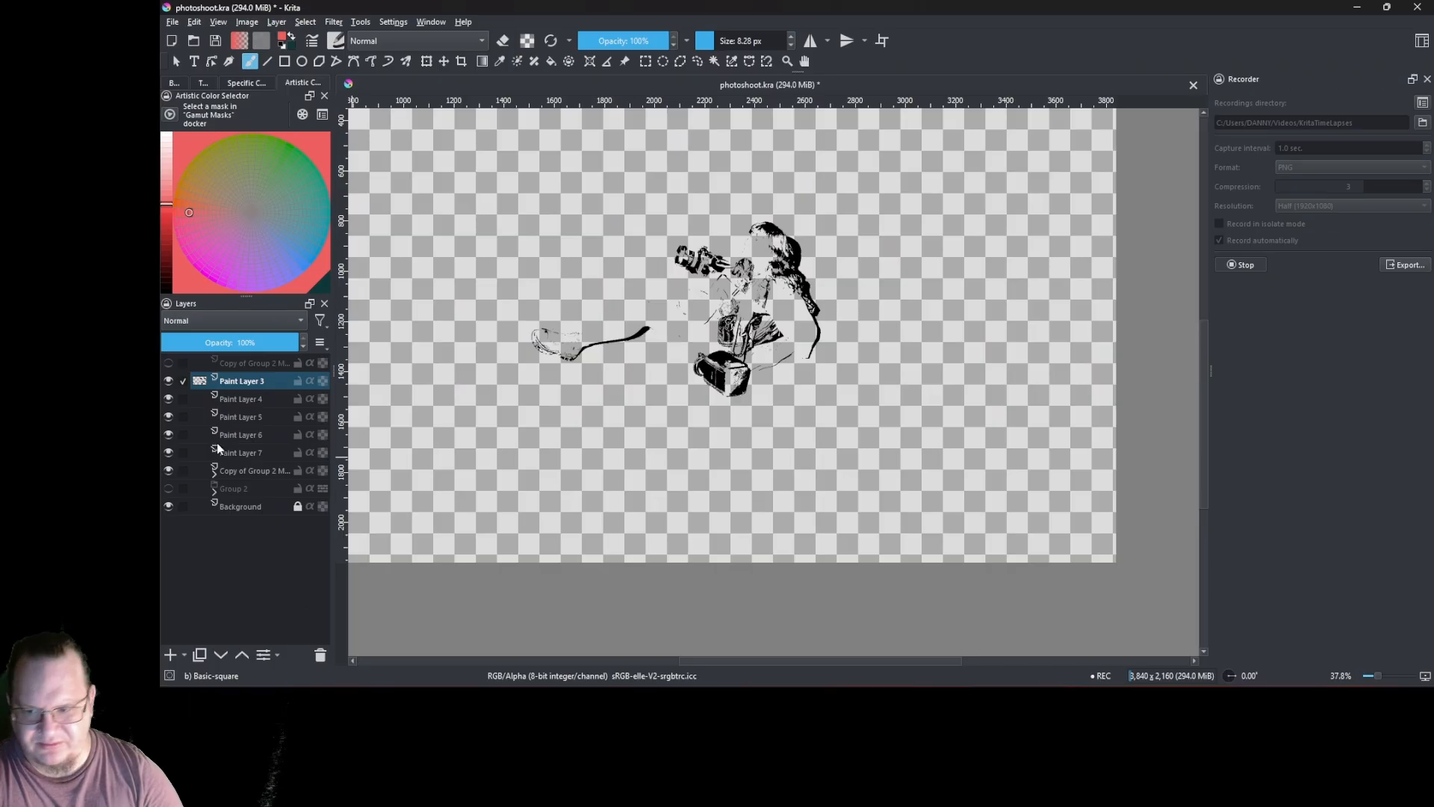
left_click(248, 452)
left_click(246, 435)
left_click(249, 415)
left_click(250, 399)
left_click(254, 415)
left_click(254, 434)
left_click(254, 416)
left_click(252, 398)
left_click(253, 382)
left_click(262, 383, "alt")
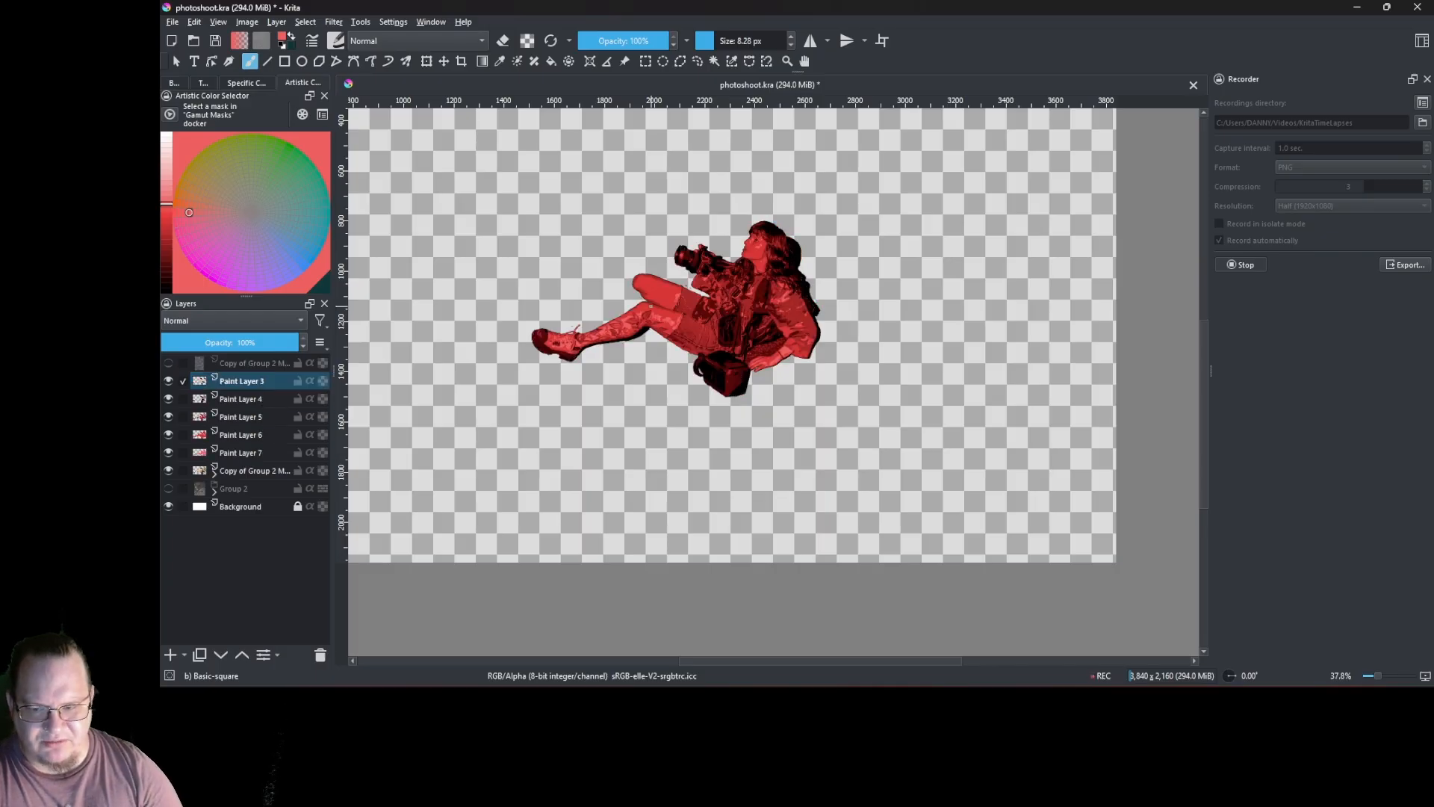
- Set the threshold level of the Copy of Group 2 layer's filter mask to 84
left_click(237, 472, "alt")
left_click(214, 473)
right_click(242, 490)
left_click(340, 173)
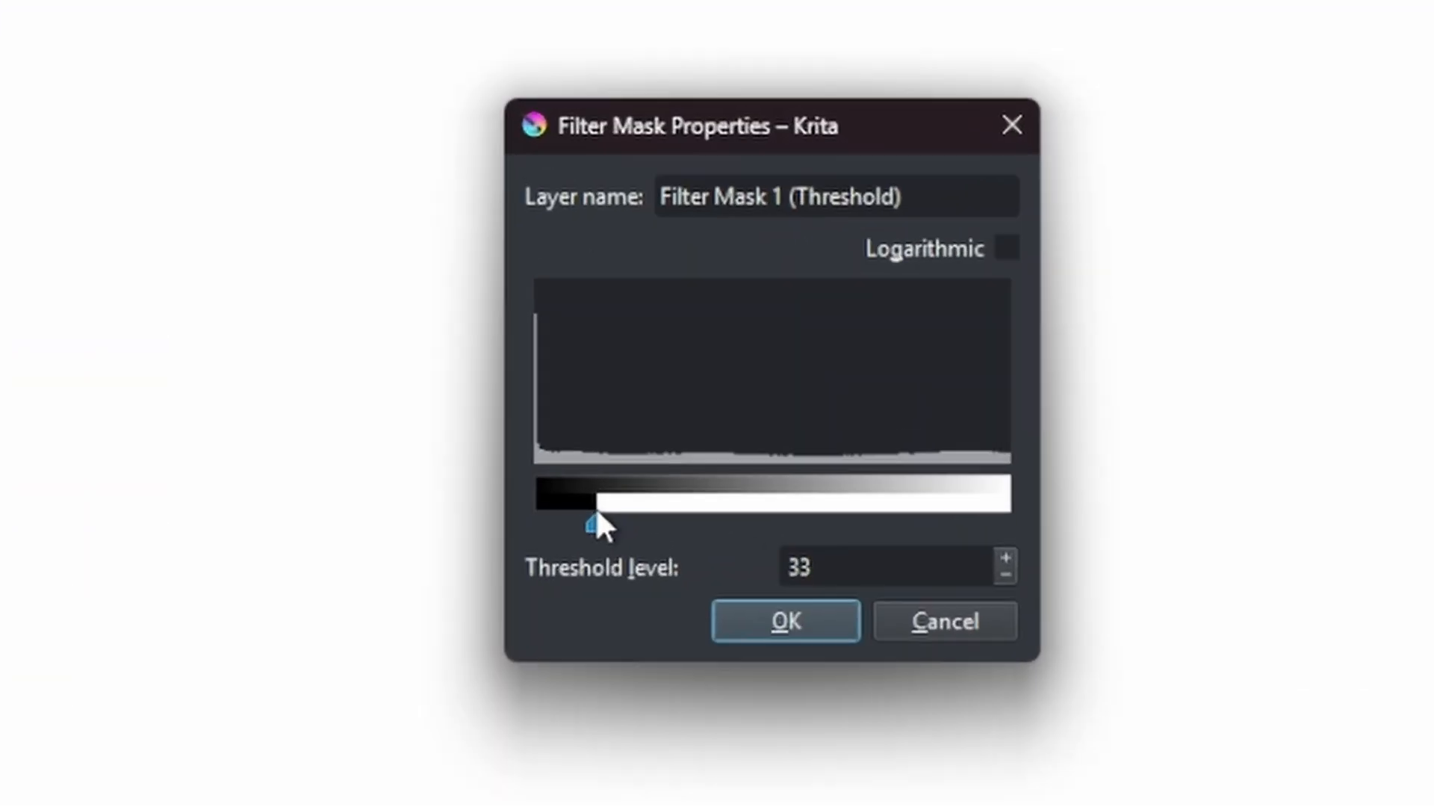
left_click_drag(721, 419, 749, 416)
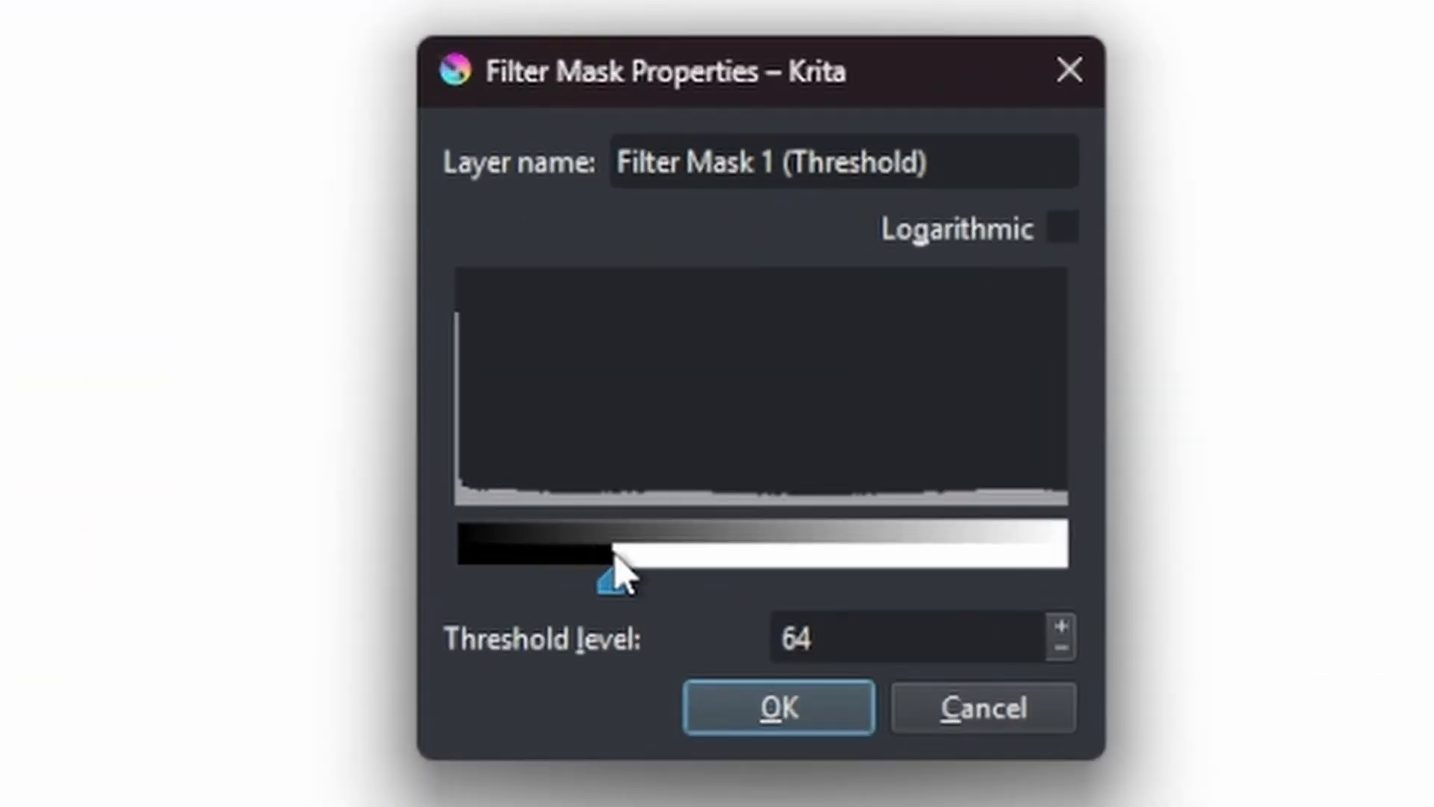
left_click_drag(618, 557, 667, 579)
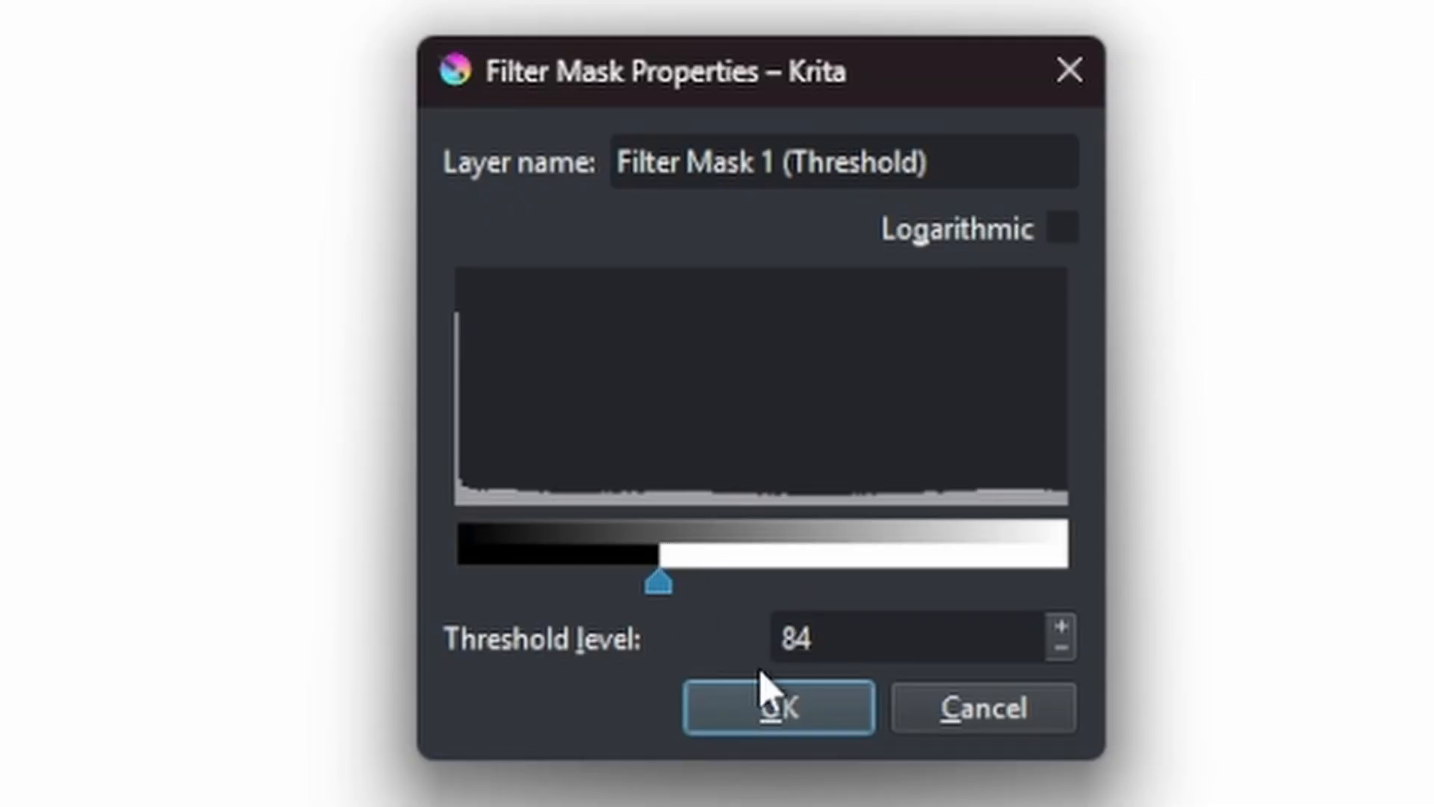
left_click(784, 713)
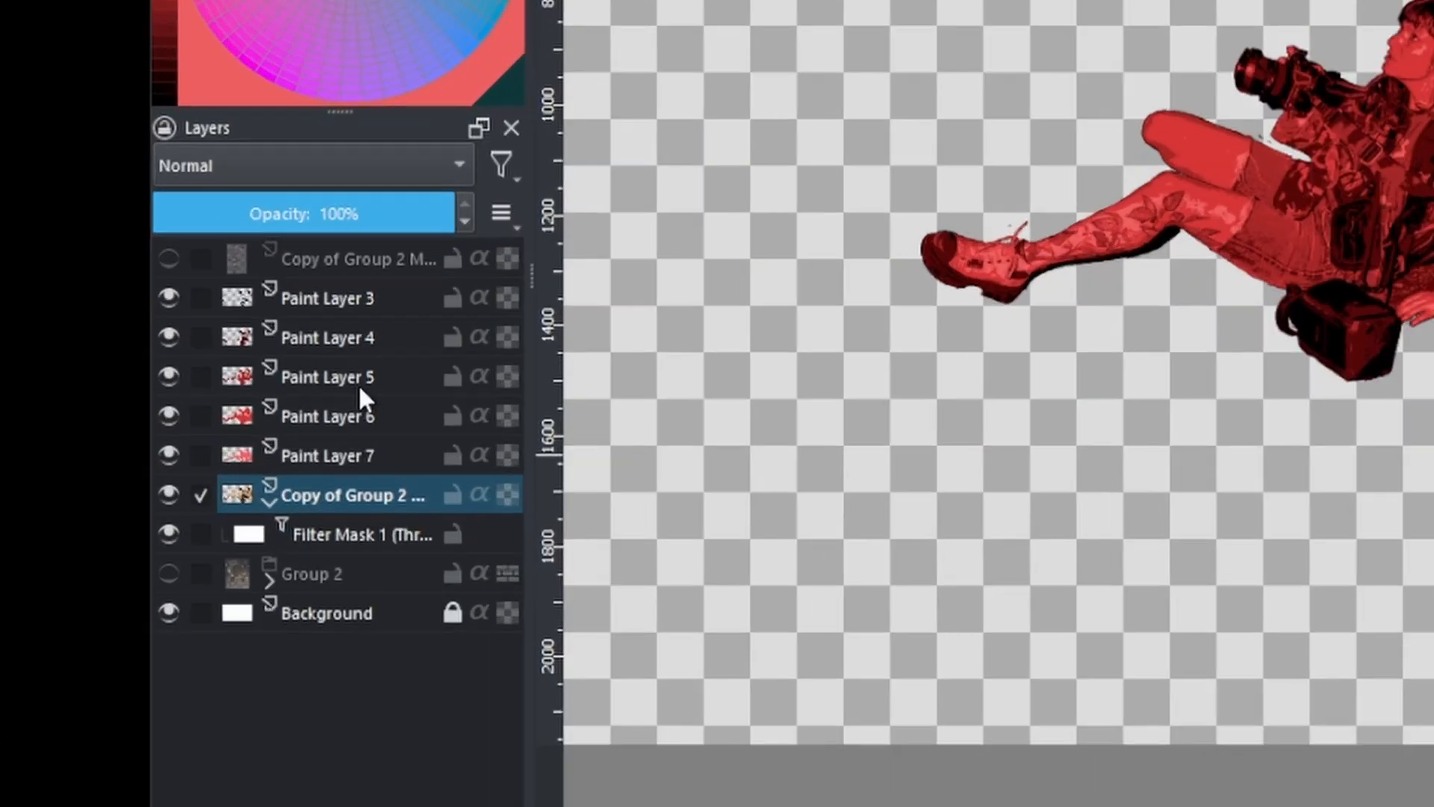
- Add a paint layer above Paint Layer 4, then isolate Paint Layer 4 to sample its dark red
left_click(352, 340)
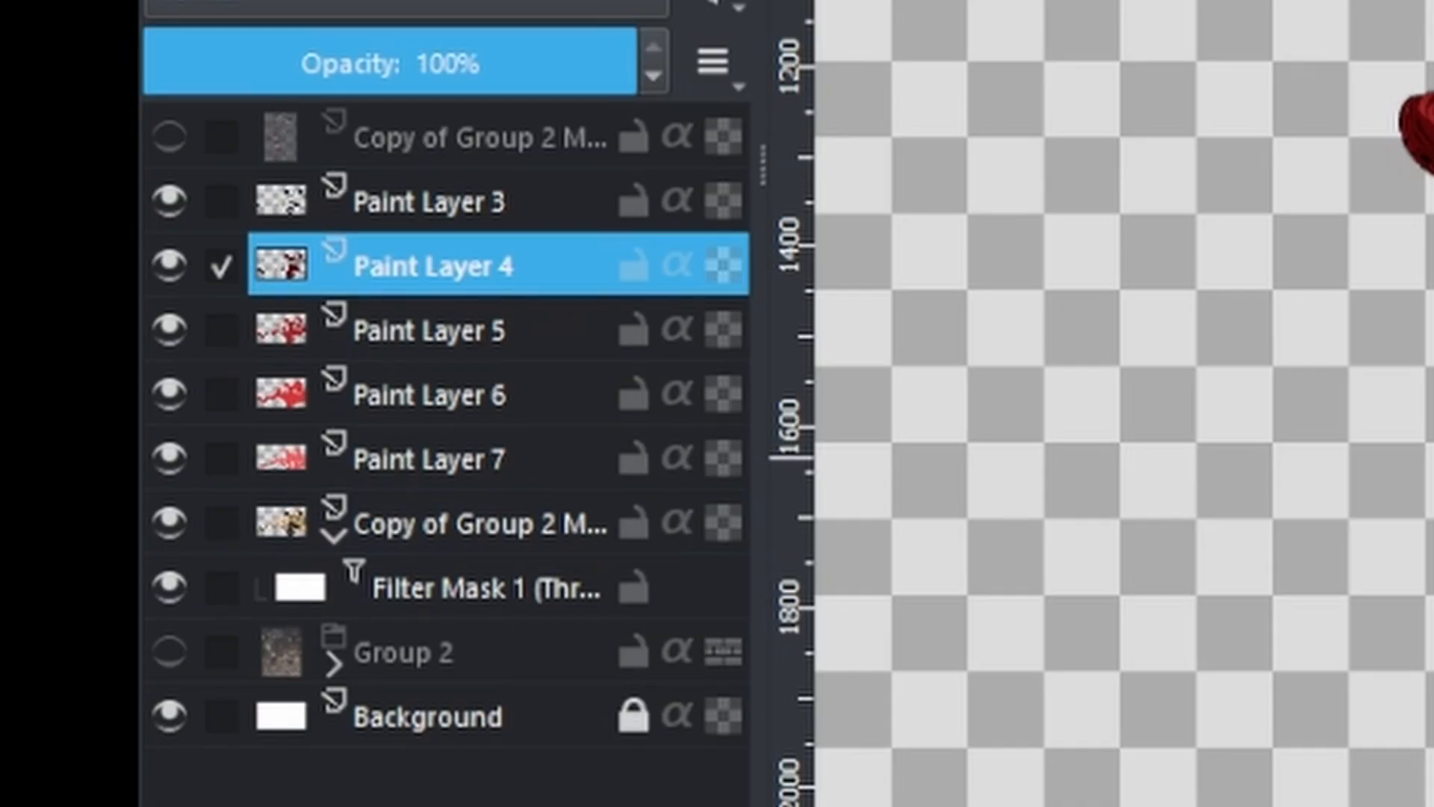
key("Insert")
left_click(475, 336)
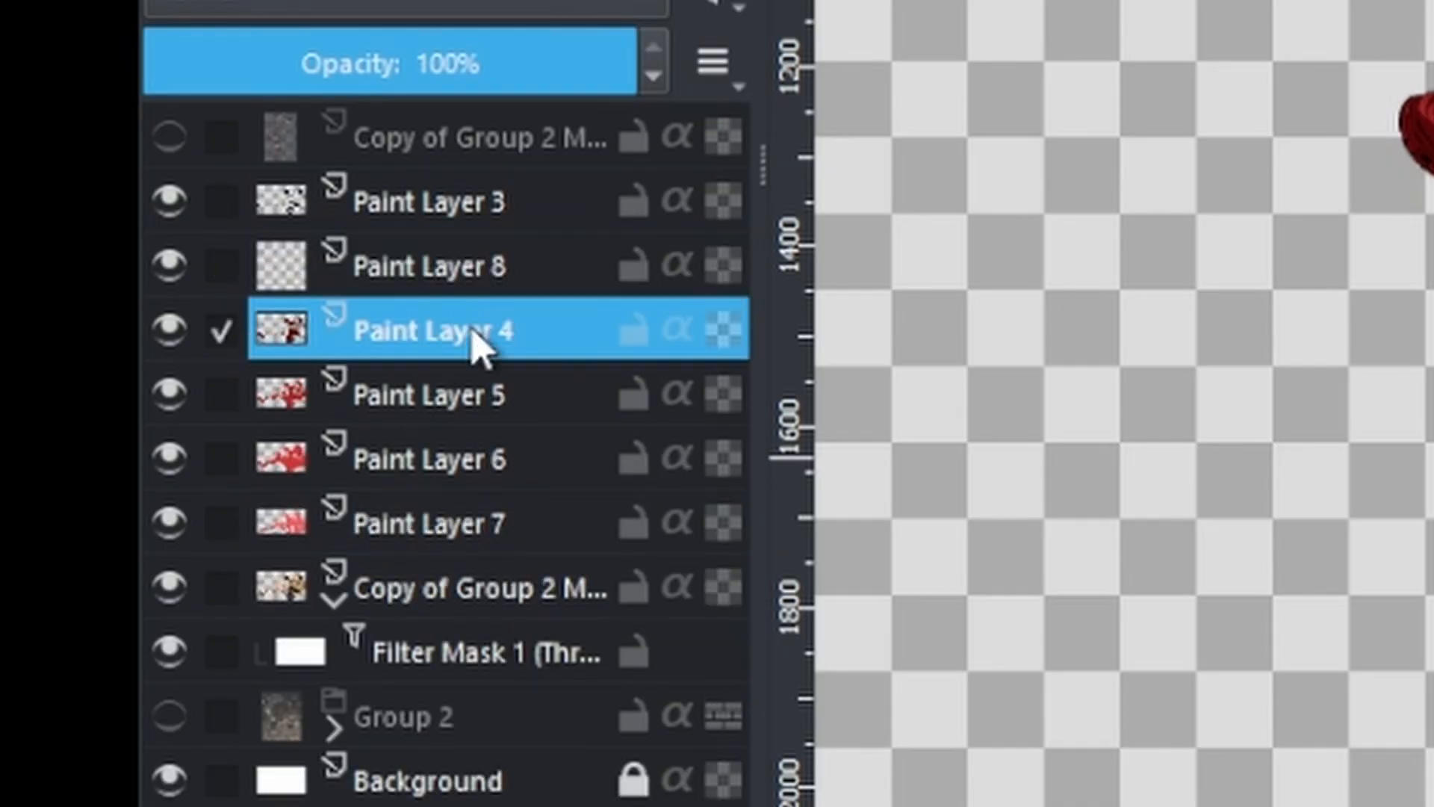
left_click(506, 354, "alt")
scroll(1124, 404, "up", 4)
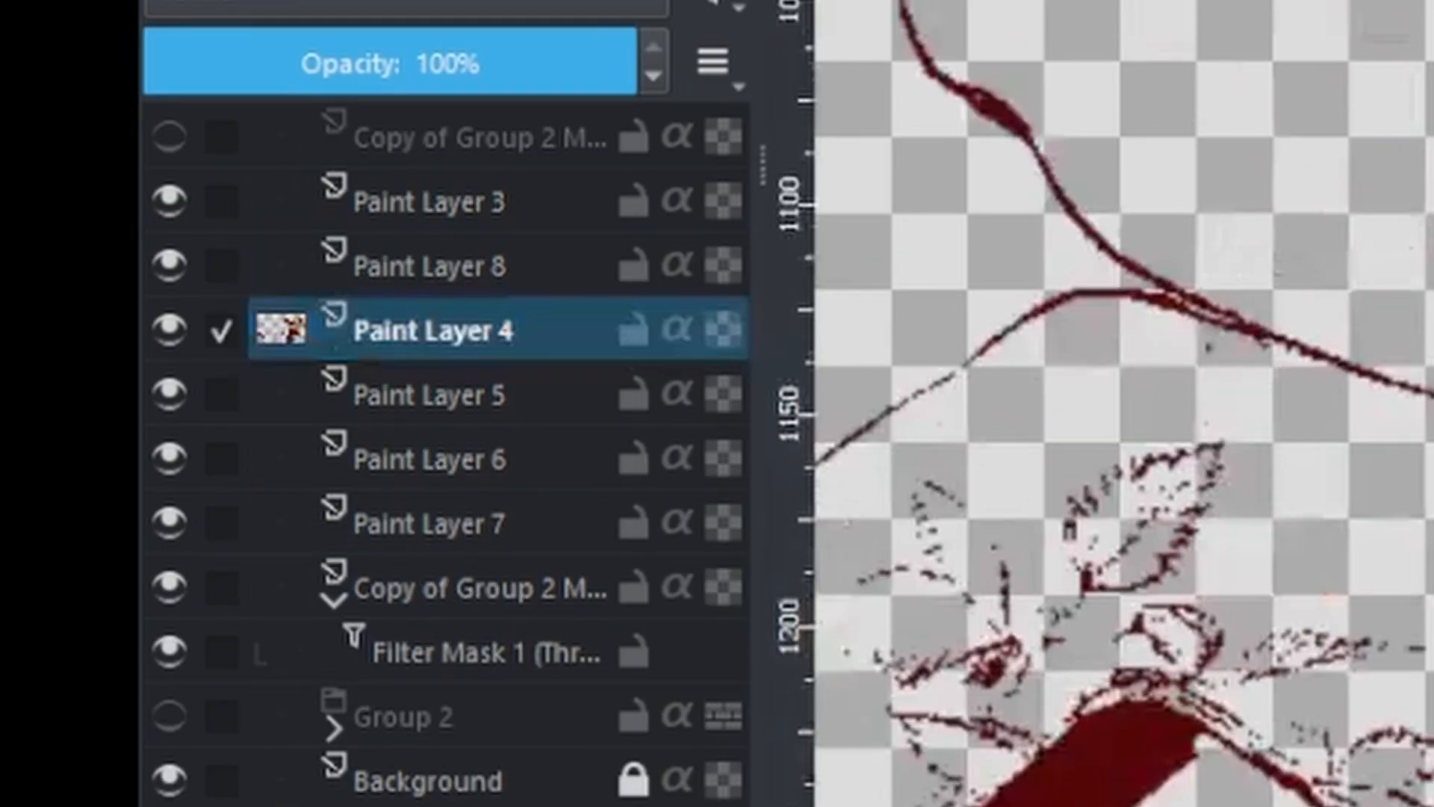
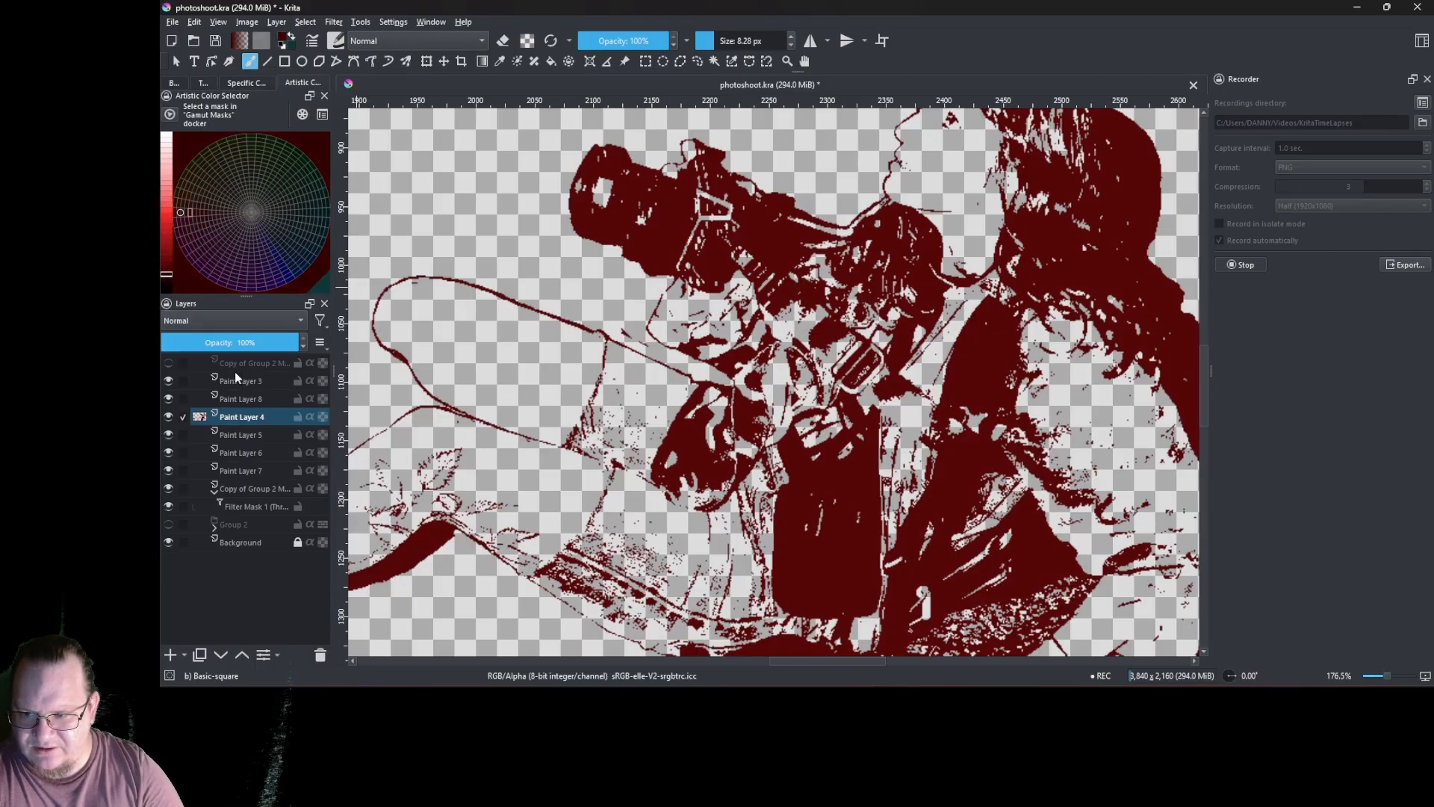
- Select the black areas of the Copy of Group 2 layer and paint them a darker red on Paint Layer 8
left_click(260, 488)
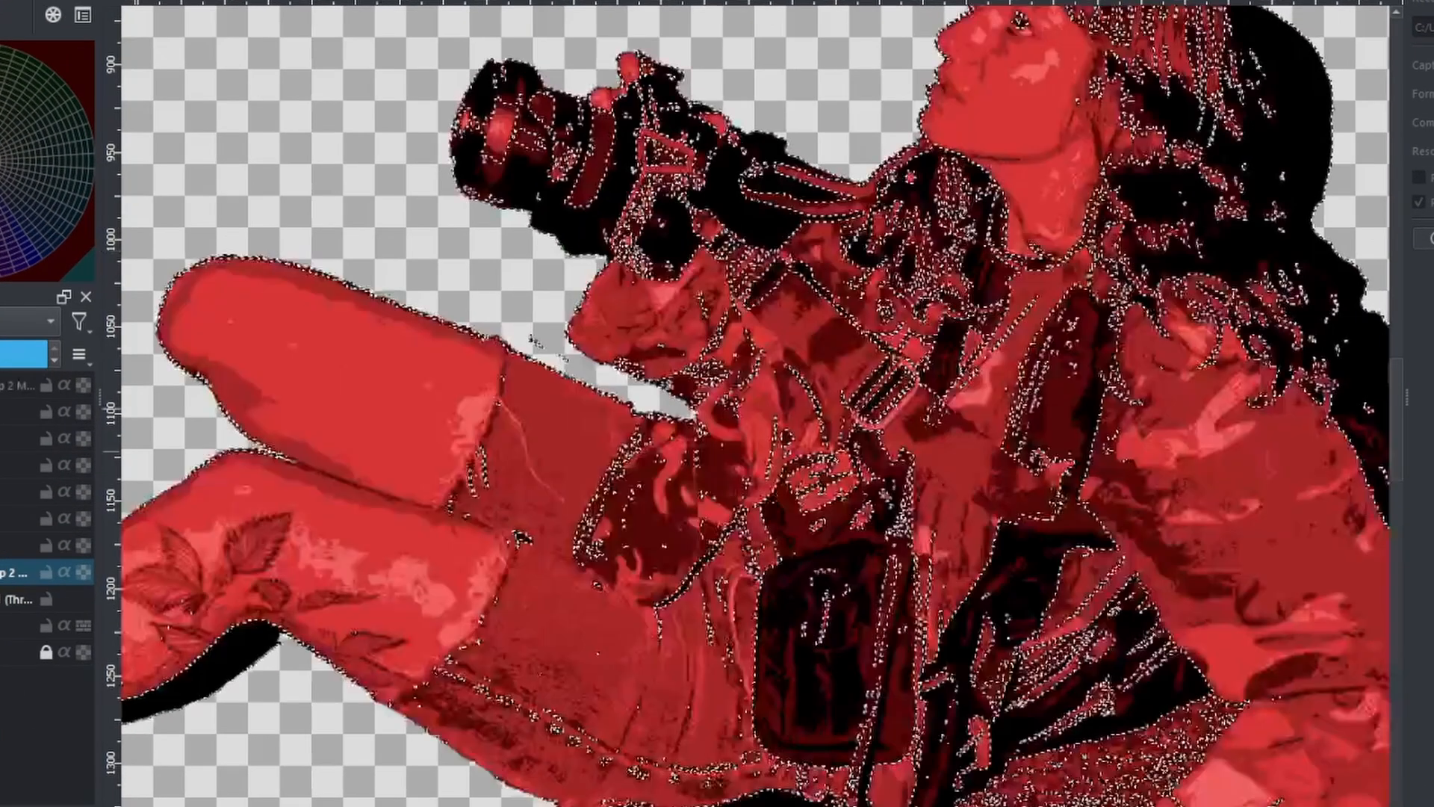
left_click(19, 437)
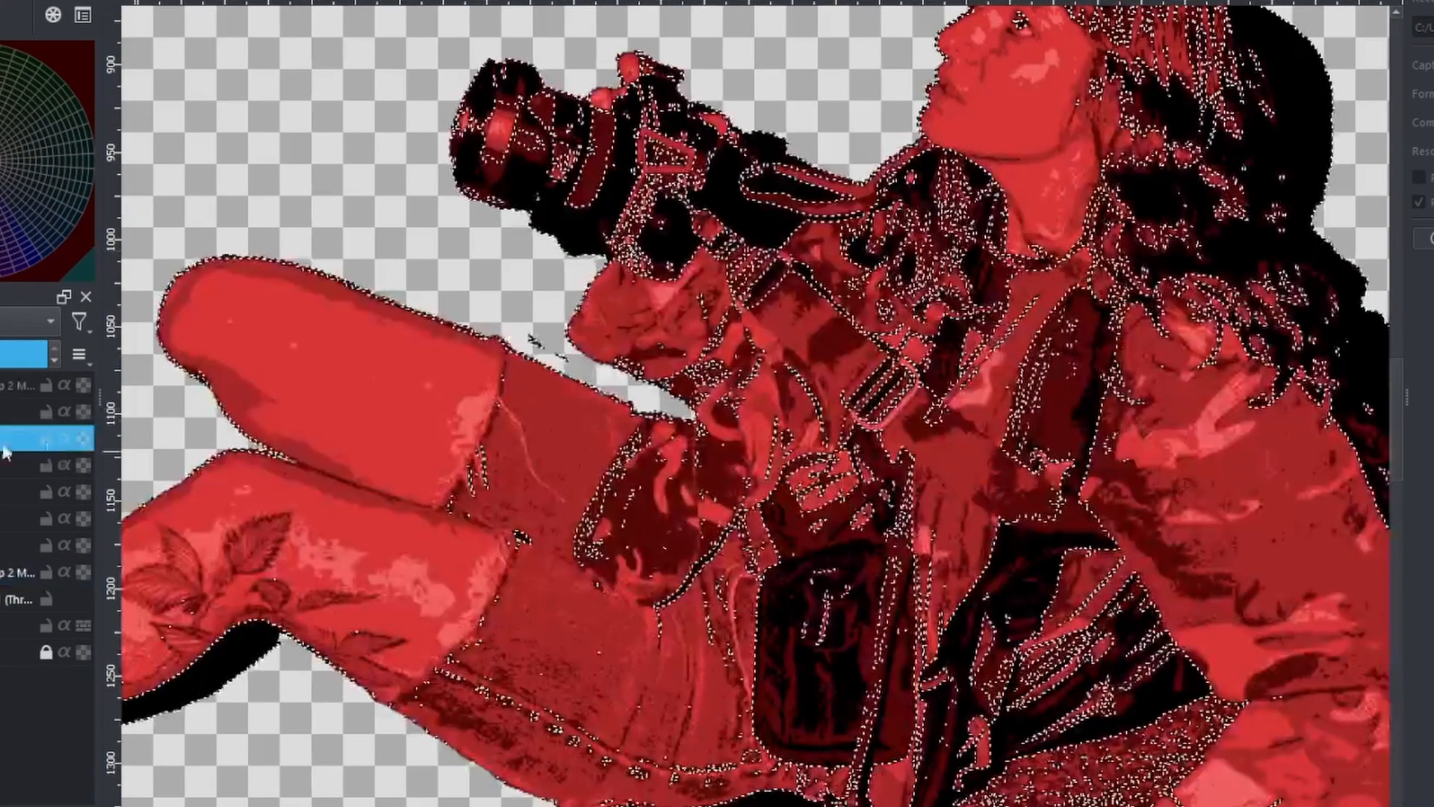
scroll(512, 233, "down", 4)
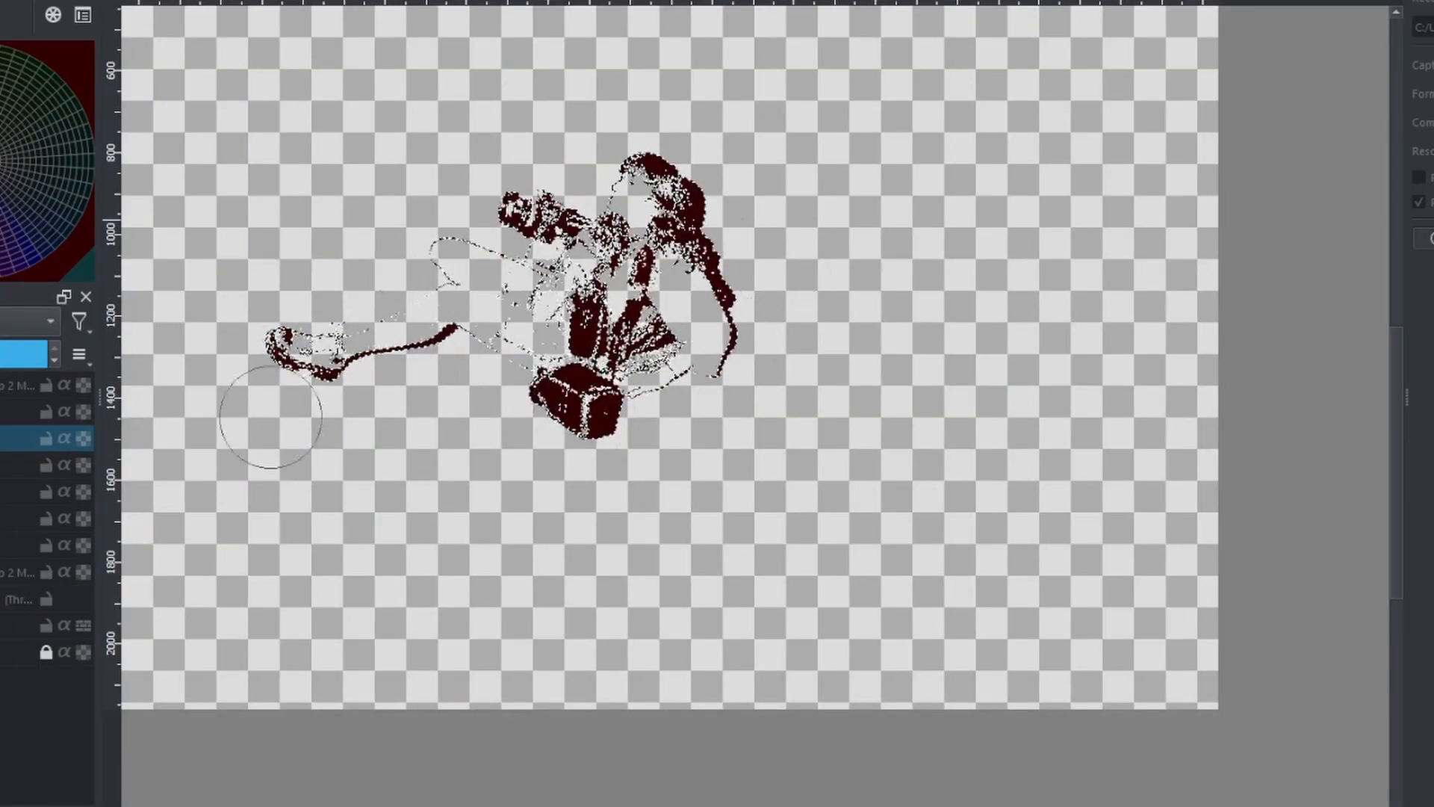
scroll(598, 224, "up", 5)
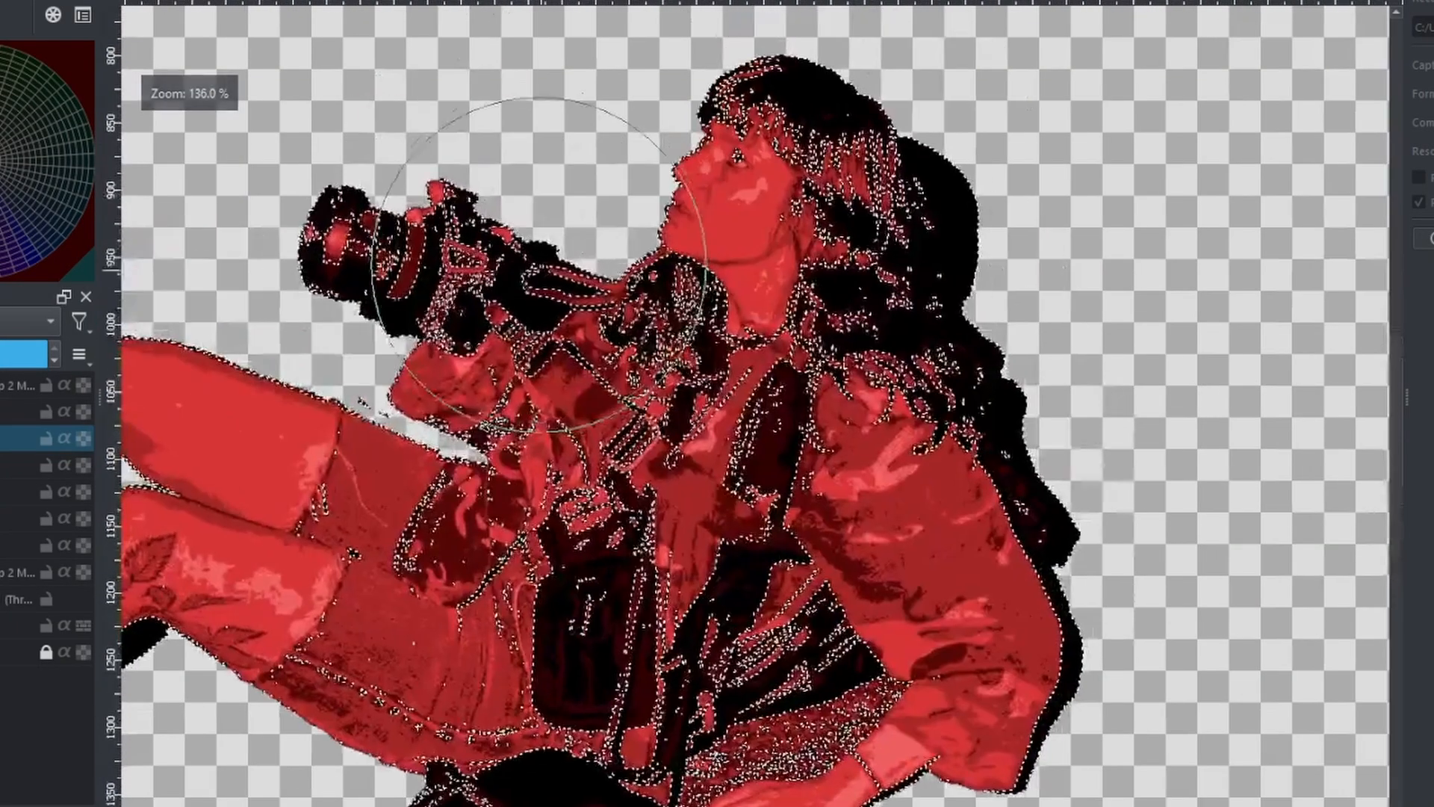
right_click(252, 416)
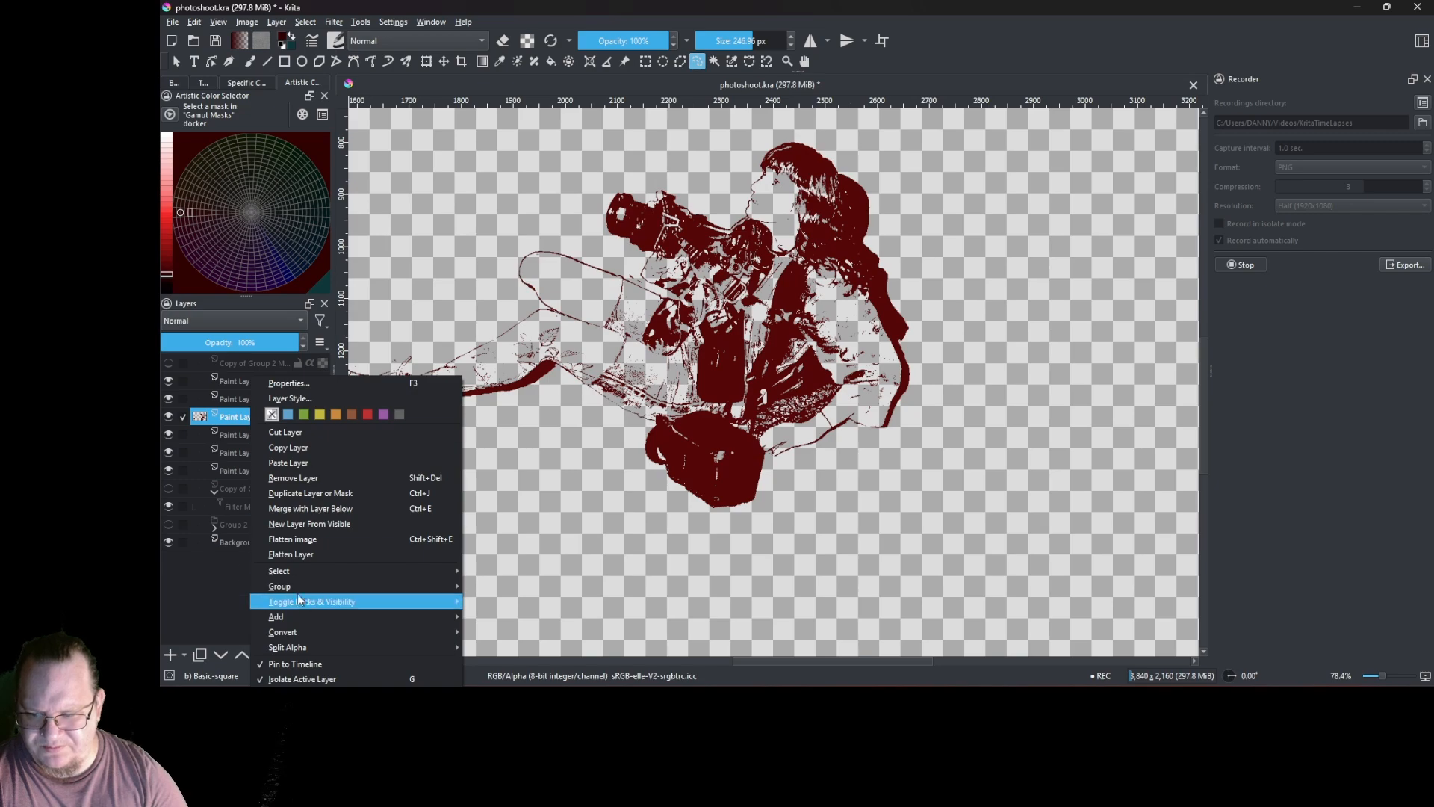
mouse_move(329, 617)
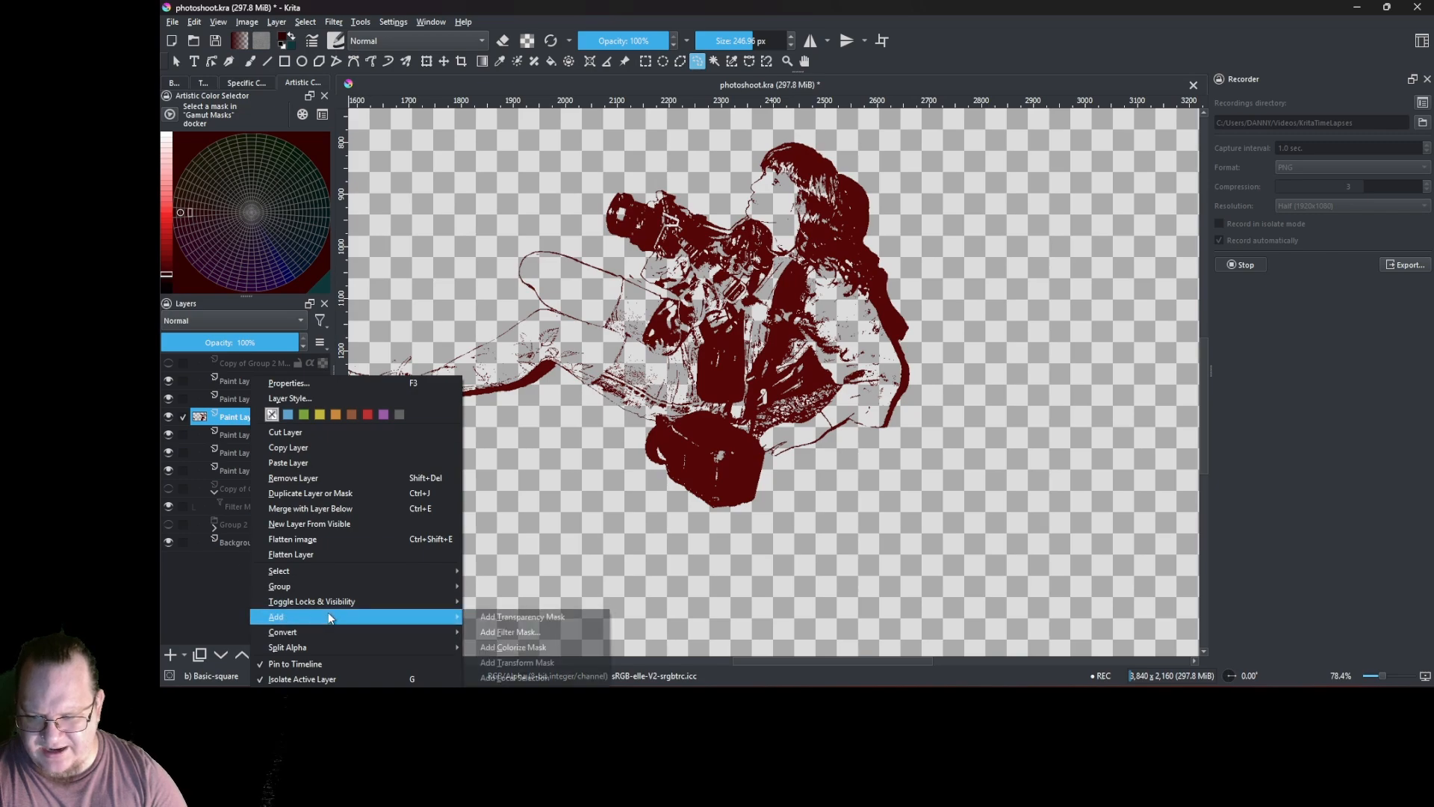
left_click(540, 634)
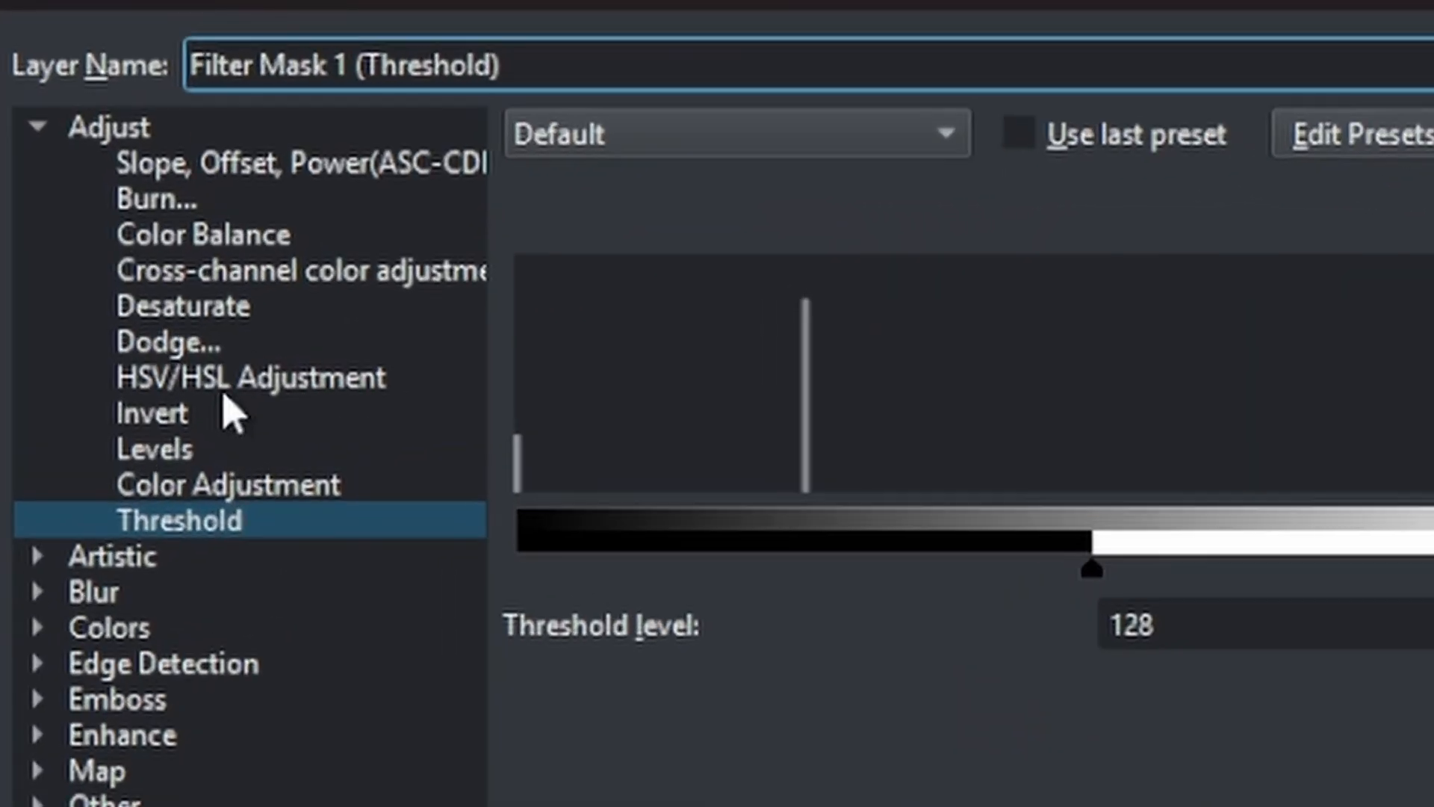
left_click(183, 379)
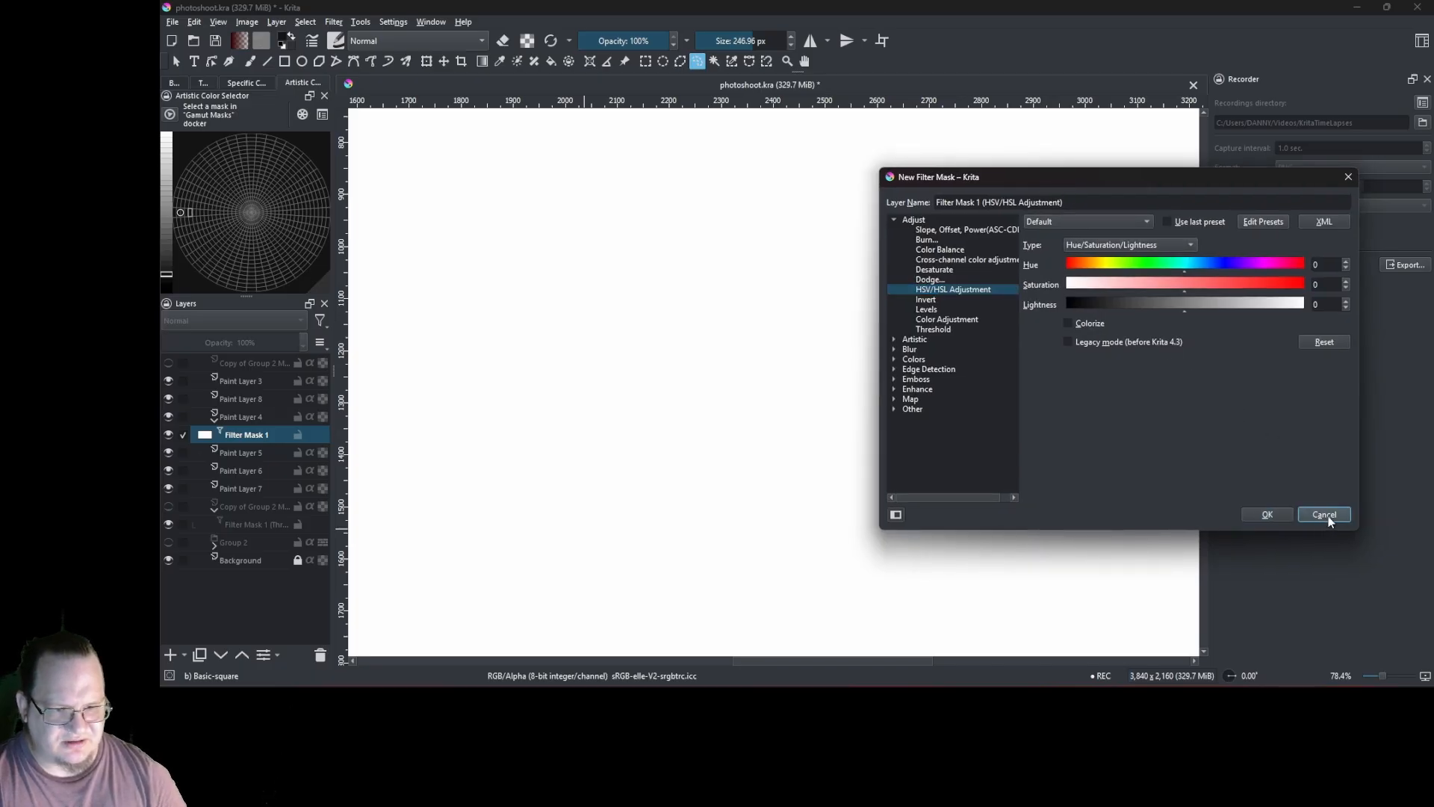
left_click(1327, 518)
- Add an HSV/HSL Adjustment filter mask to Paint Layer 4 and lower its lightness to darken the red
right_click(252, 425)
left_click(246, 430)
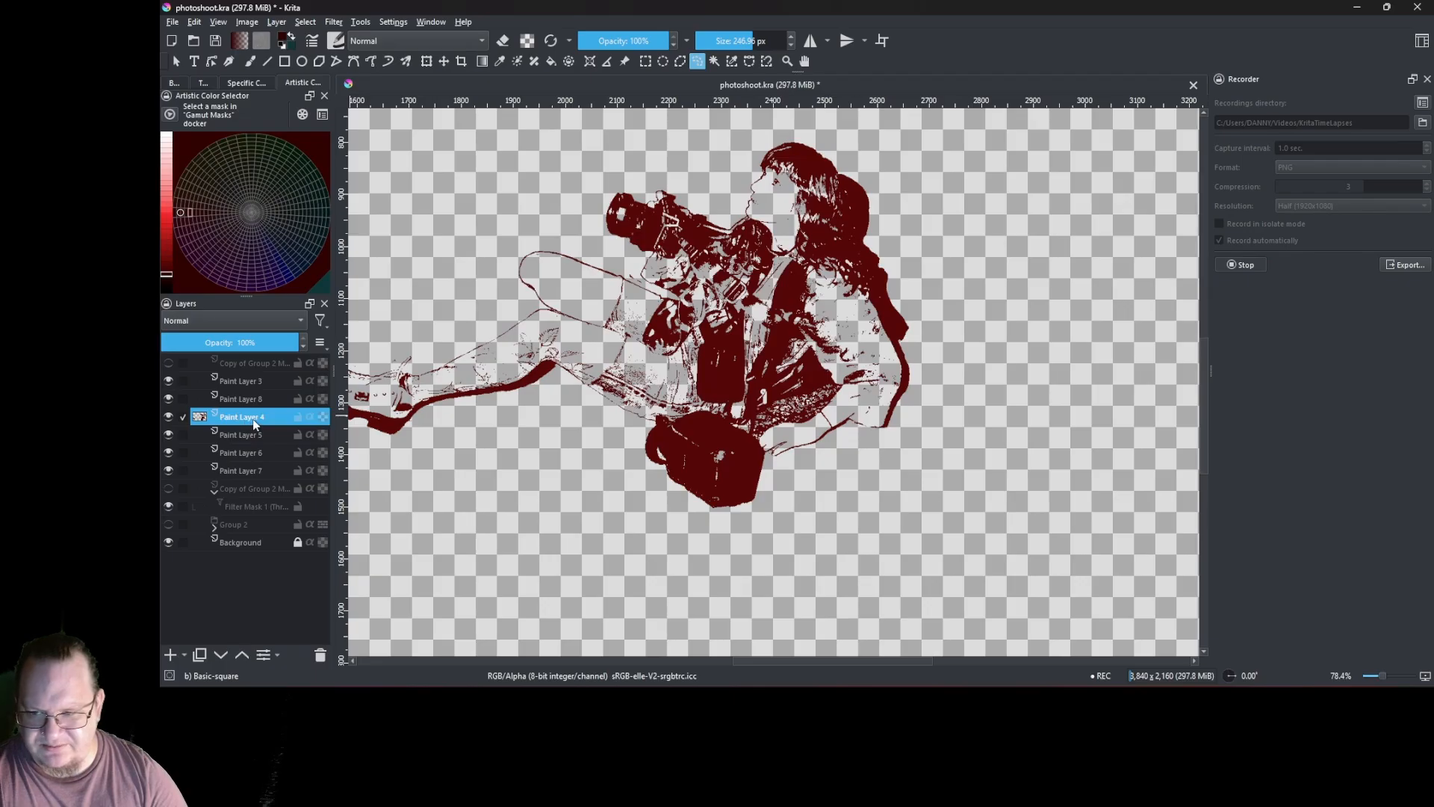
right_click(249, 418)
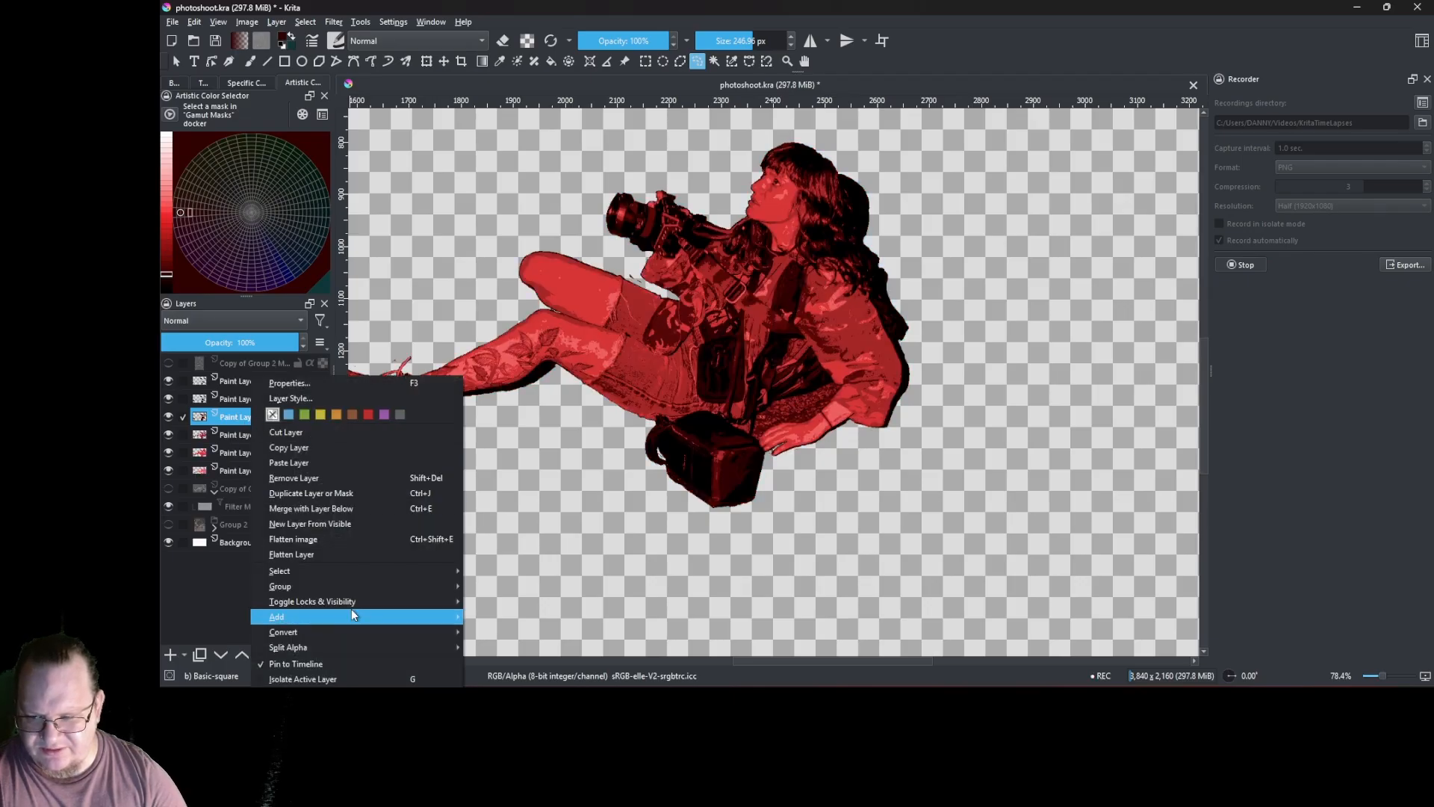
mouse_move(352, 615)
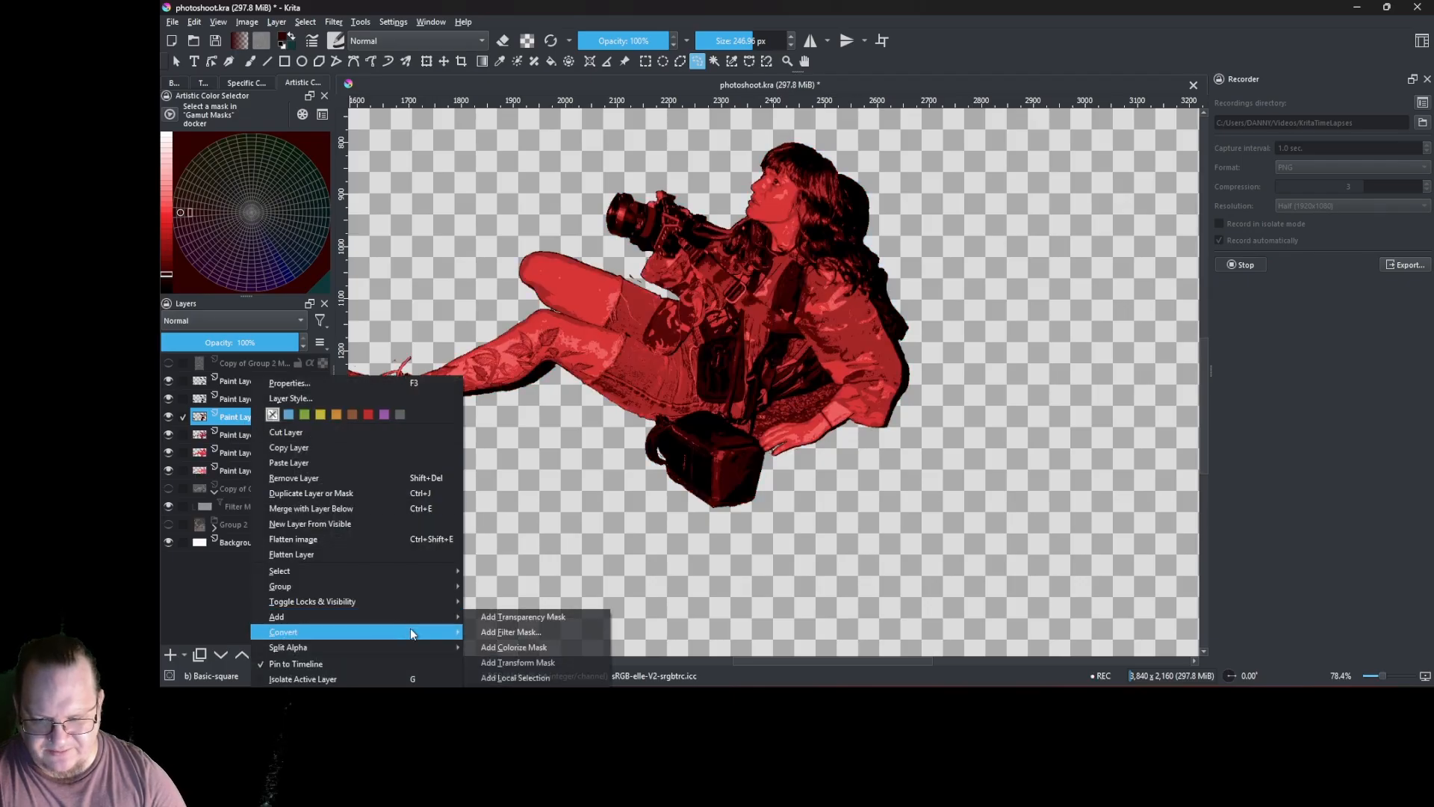
left_click(504, 633)
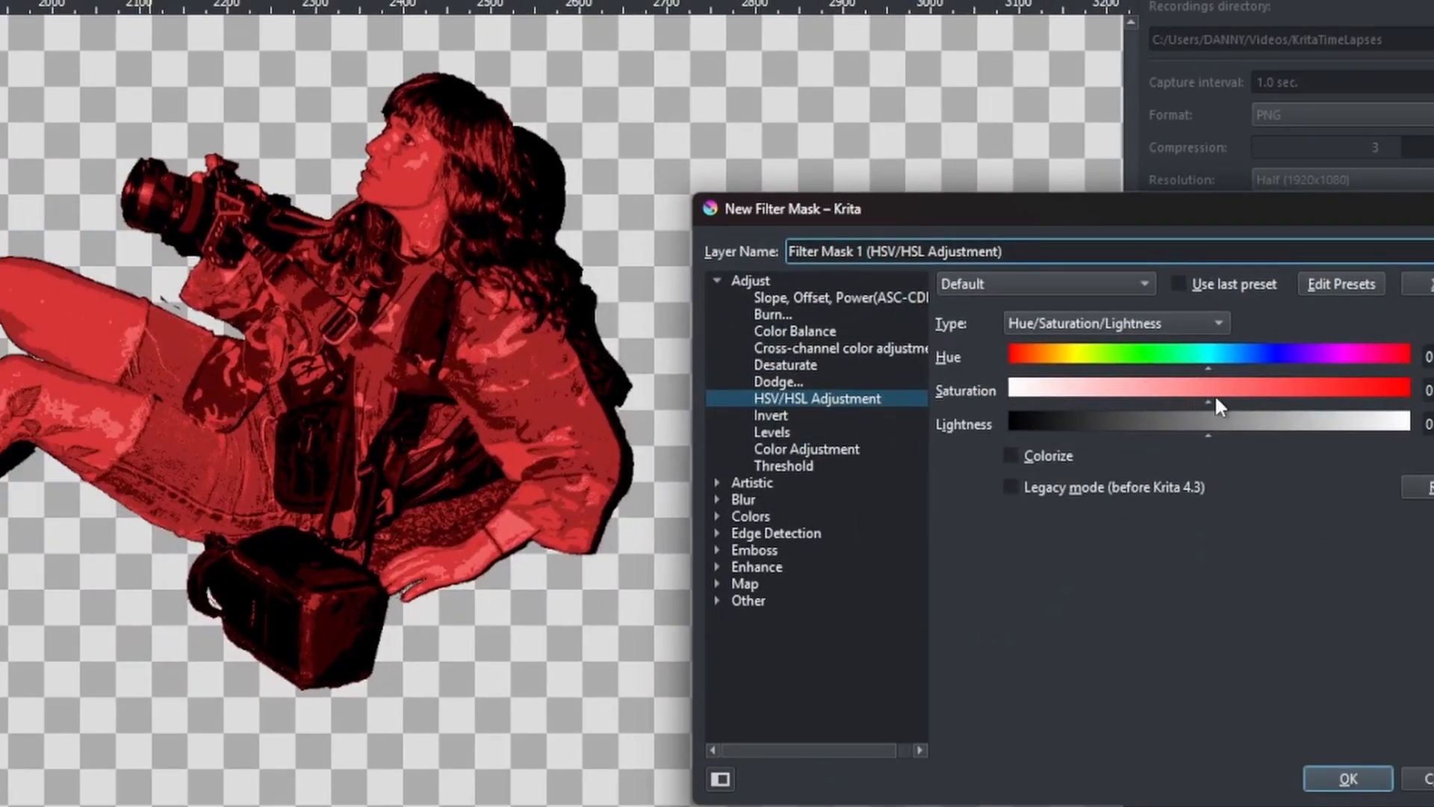
left_click(1205, 431)
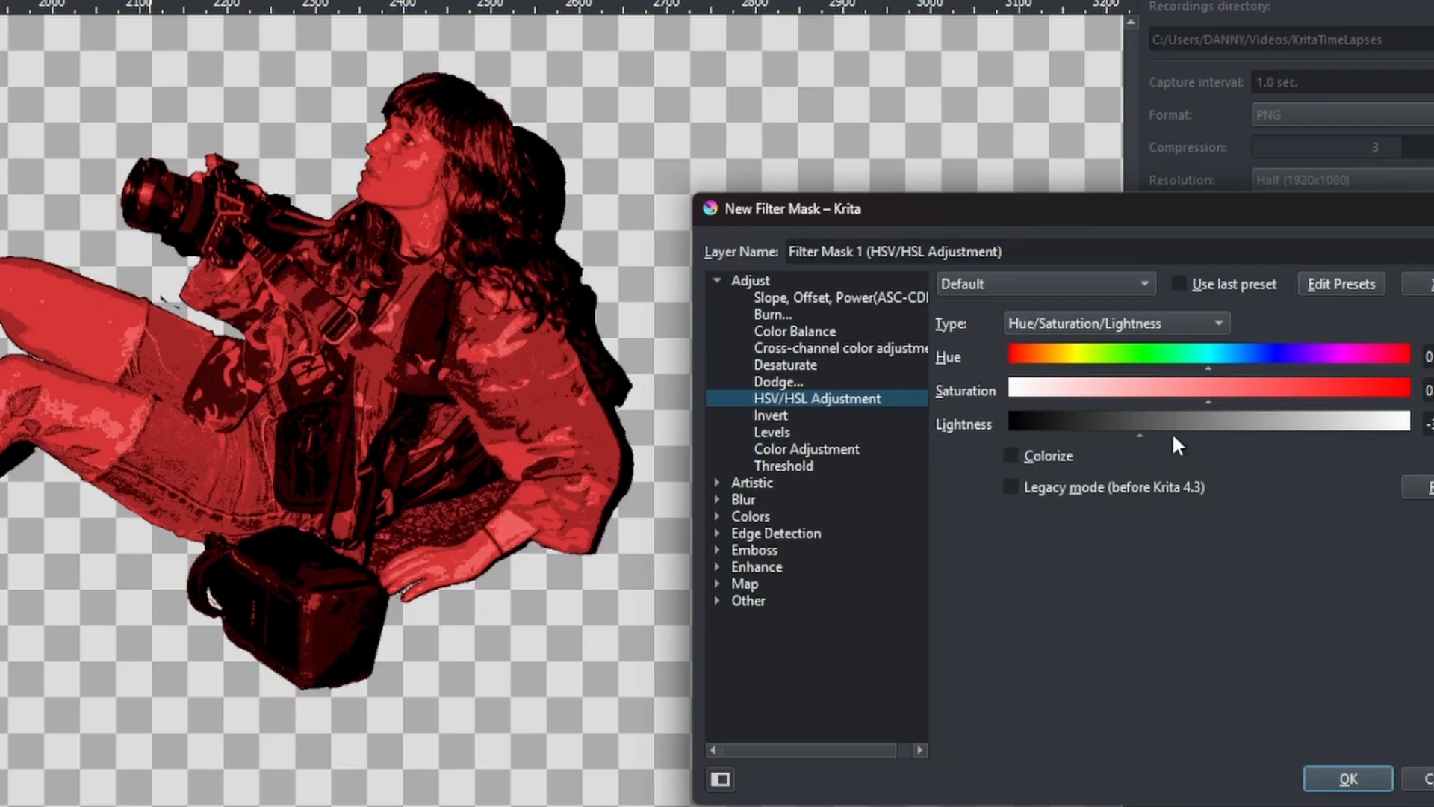
left_click_drag(1002, 423, 1176, 416)
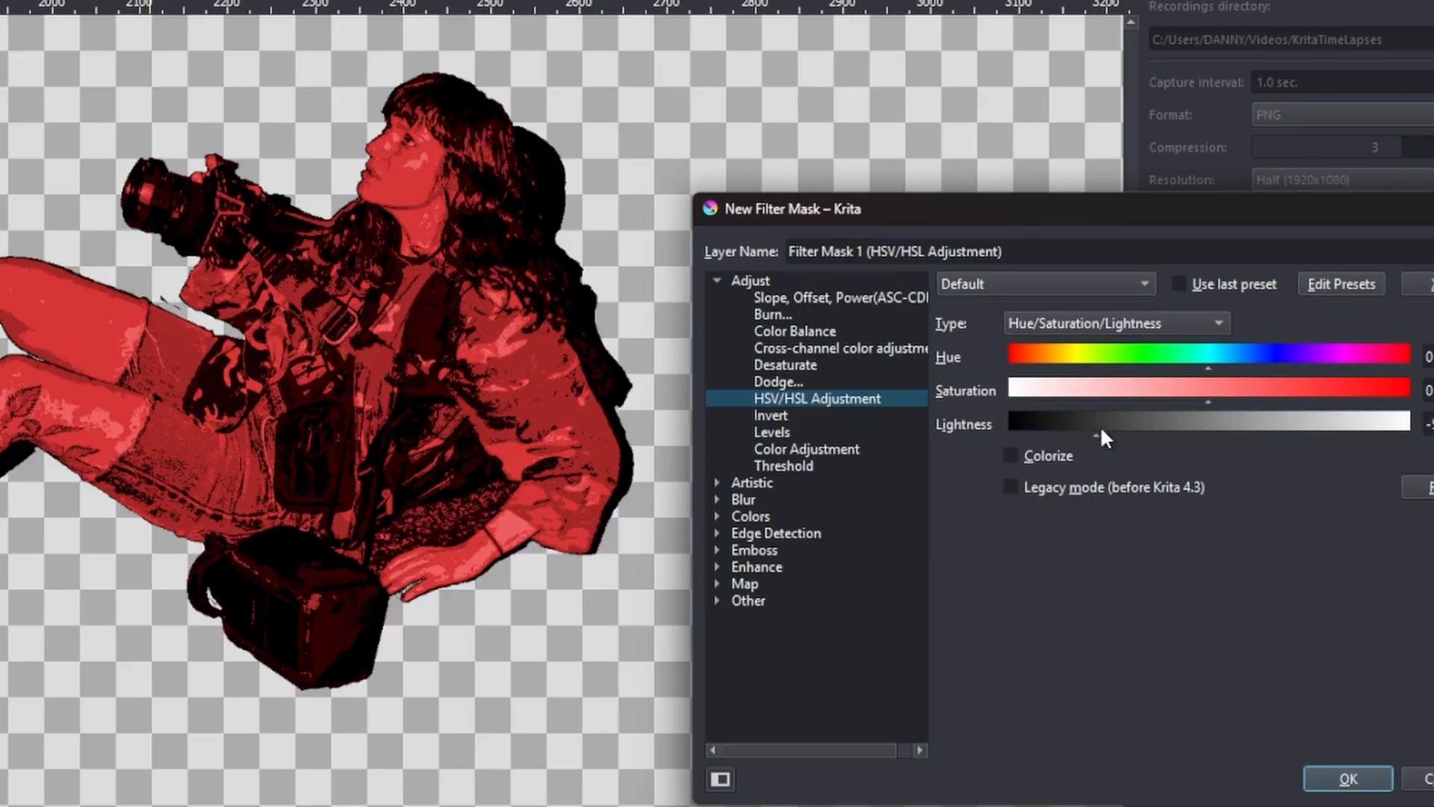
mouse_move(1217, 426)
left_mouse_down()
mouse_move(1273, 423)
mouse_move(1212, 428)
left_mouse_up()
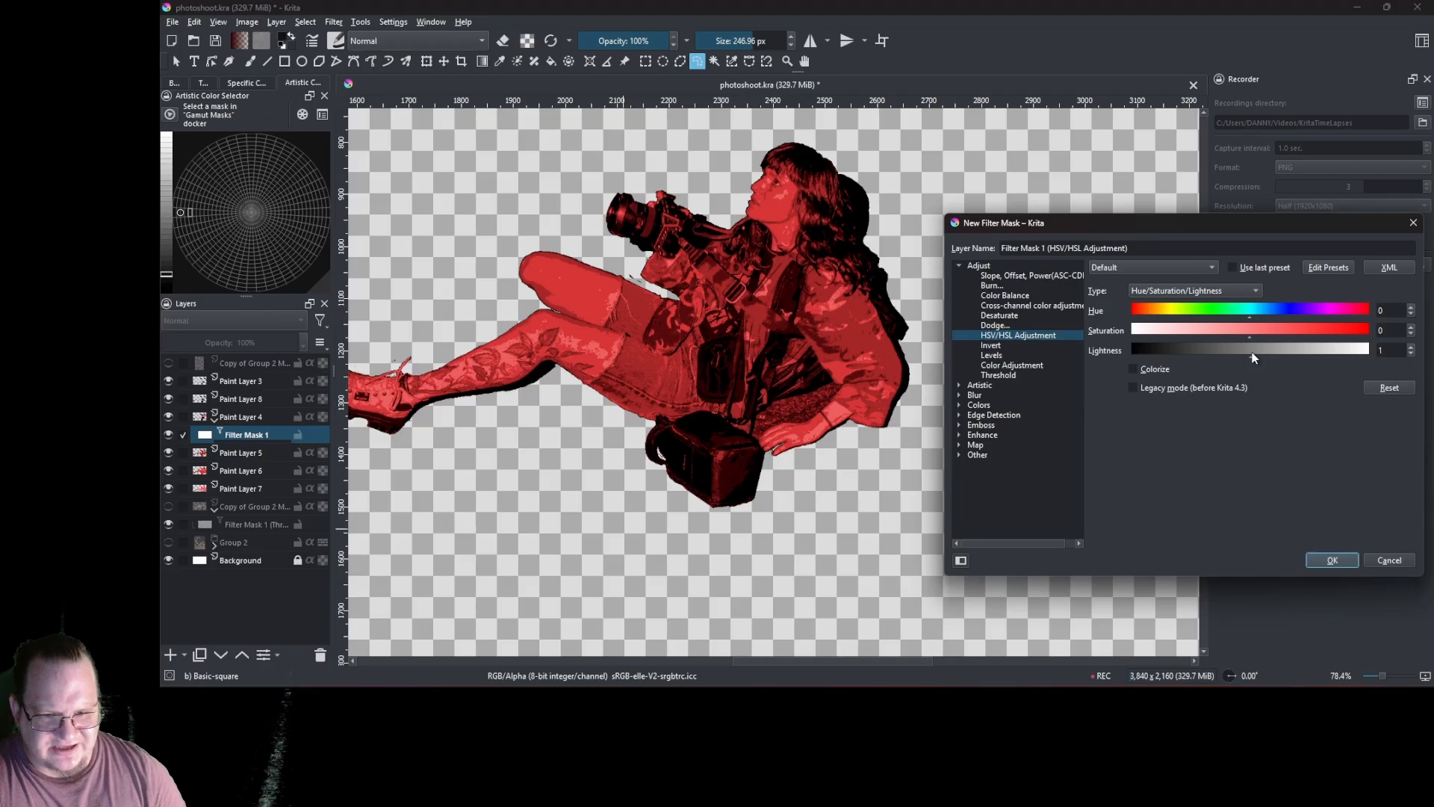
left_click_drag(1257, 358, 1218, 361)
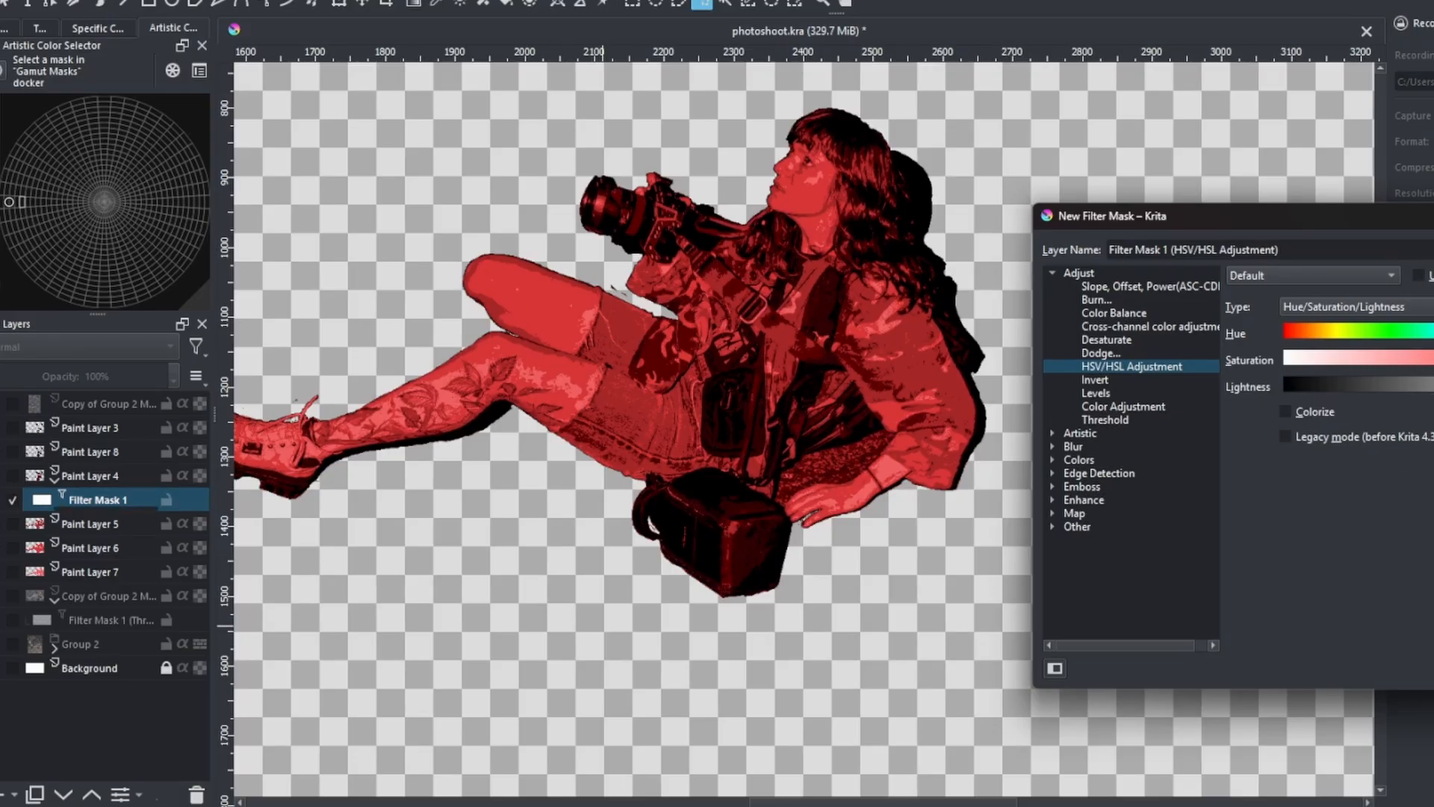
key("Return")
- Fine-tune the lightness of Paint Layer 4's HSV/HSL filter mask, checking the layer's red in isolation
double_click(41, 500)
left_click_drag(862, 252, 1303, 237)
mouse_move(1184, 388)
left_mouse_down()
mouse_move(1155, 388)
mouse_move(1176, 388)
left_mouse_up()
left_click(1339, 469)
left_click(54, 480)
left_click(98, 470)
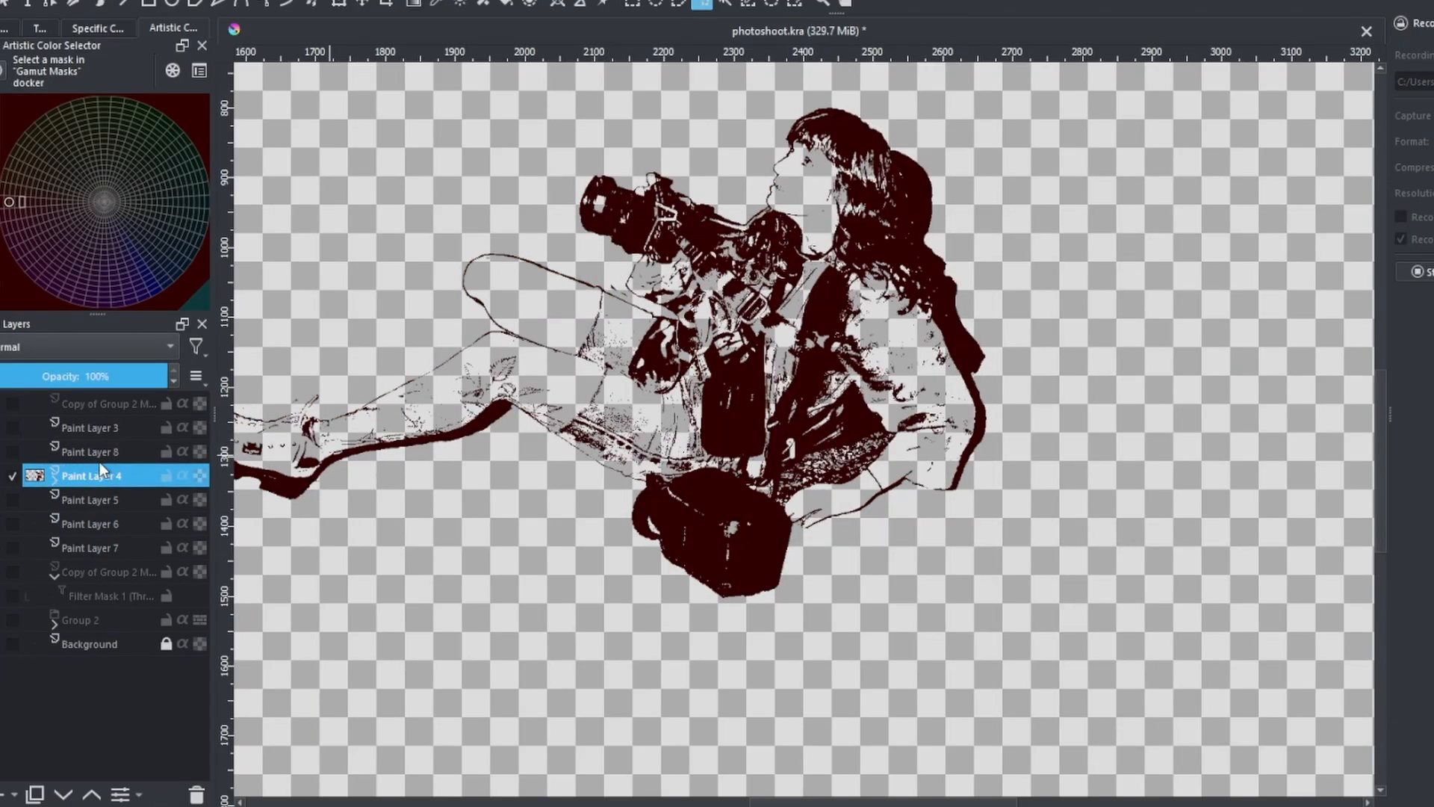
left_click(55, 479)
double_click(42, 500)
left_click(896, 487)
left_click(54, 479)
- Add HSV/HSL Adjustment filter masks to Paint Layer 5 and Paint Layer 6 to adjust their shades
left_click(95, 451)
right_click(92, 499)
mouse_move(251, 363)
left_click(441, 385)
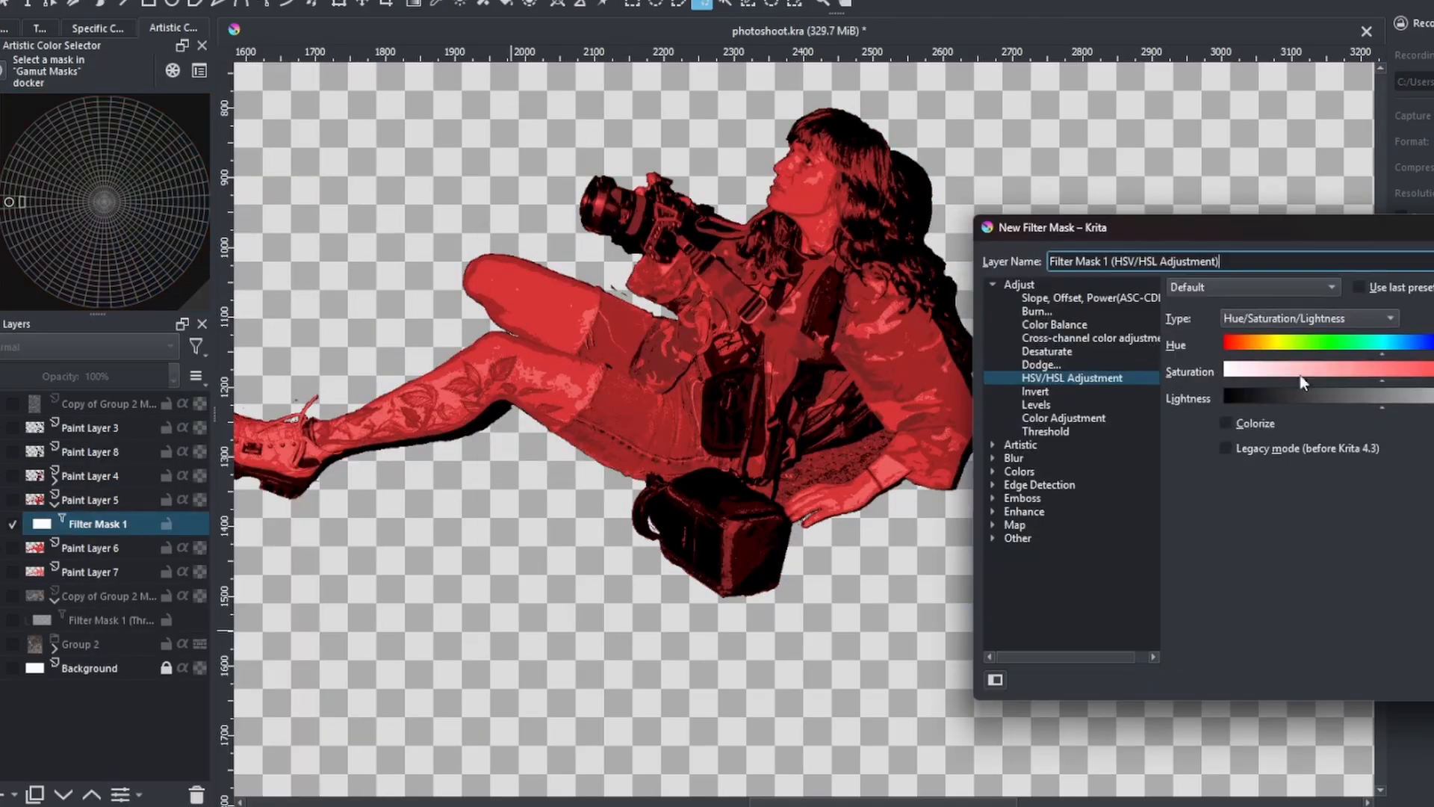
key("Return")
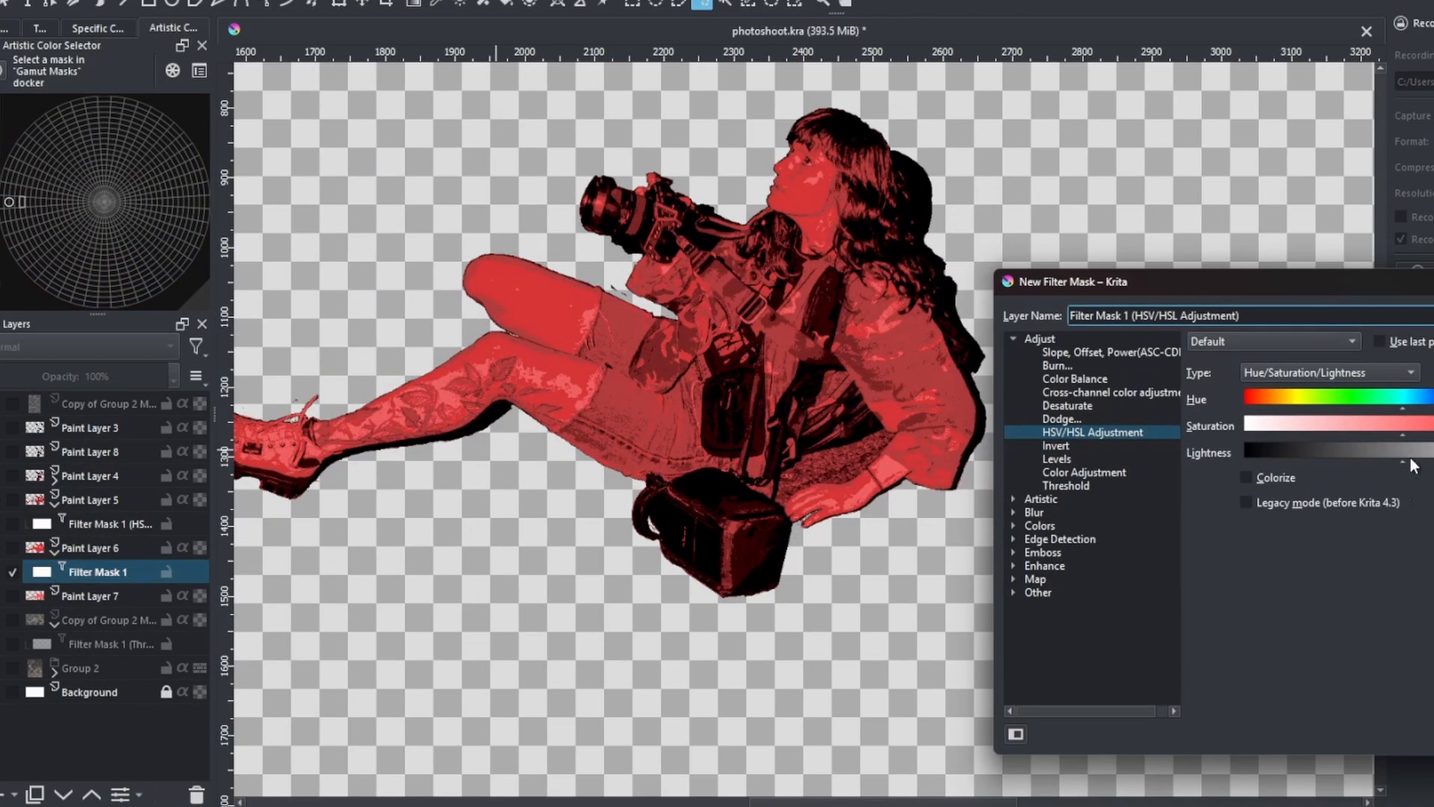
key("Return")
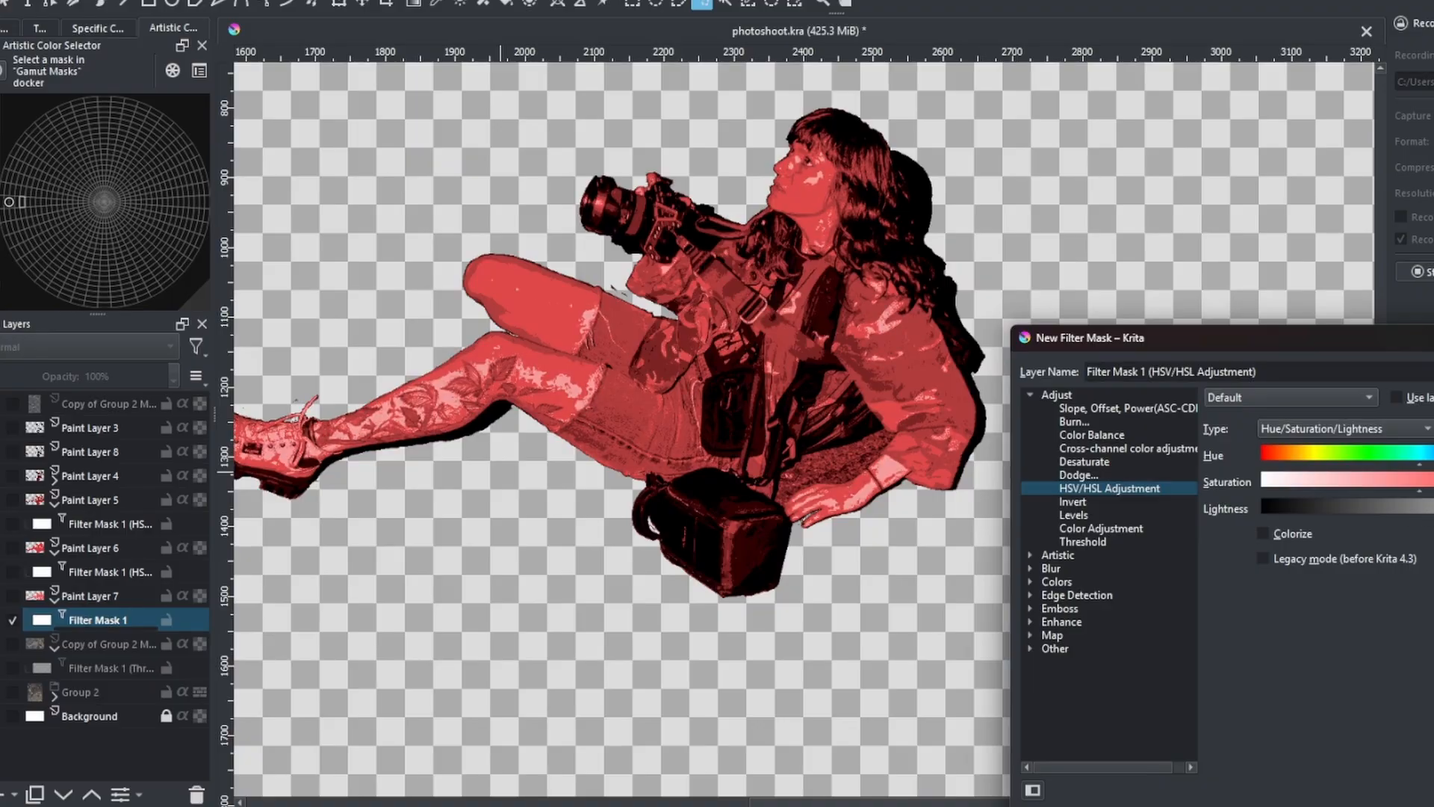
- Add an HSV/HSL Adjustment filter mask to Paint Layer 7 to adjust its shade against the other layers
key("Escape")
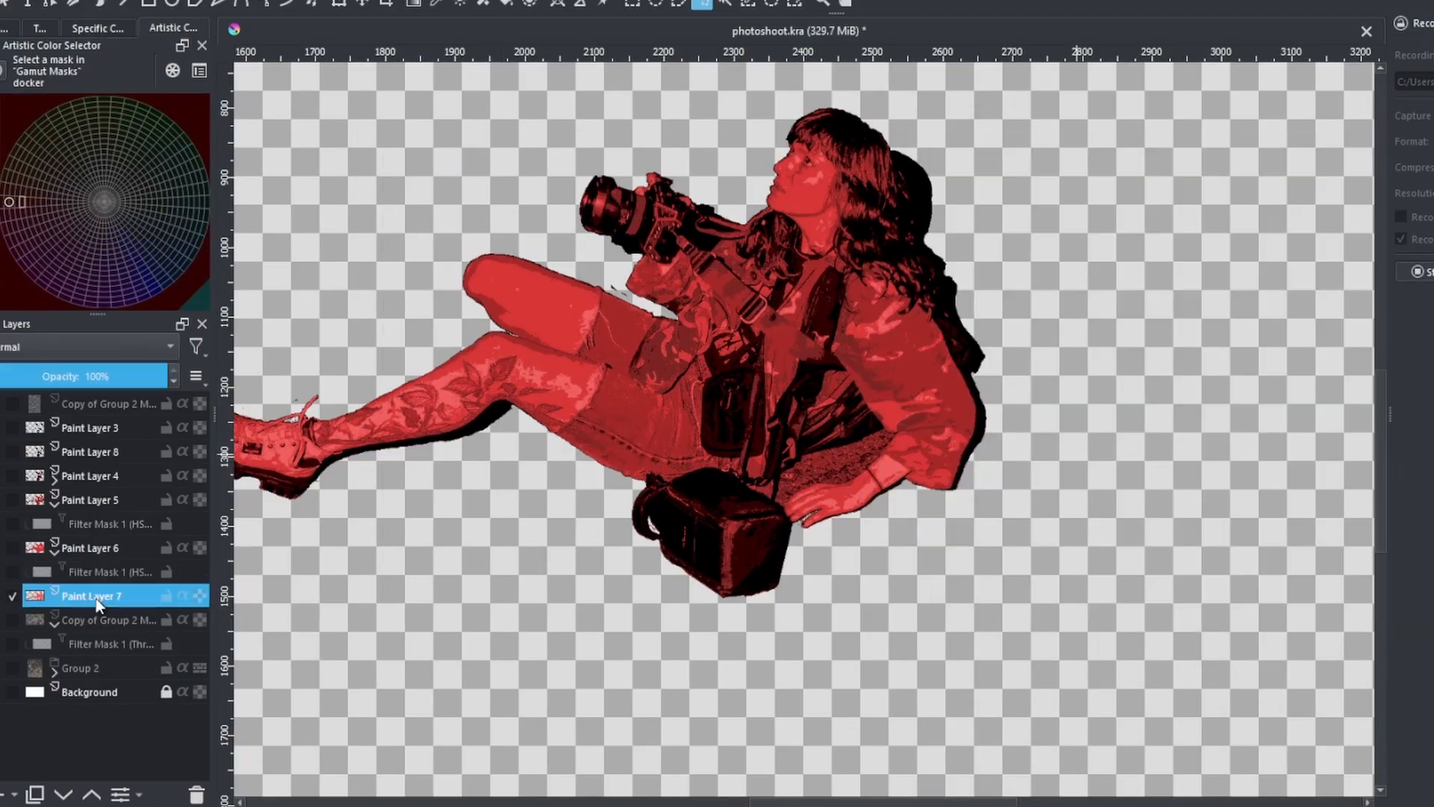
key("minus")
key("minus")
left_click(38, 665)
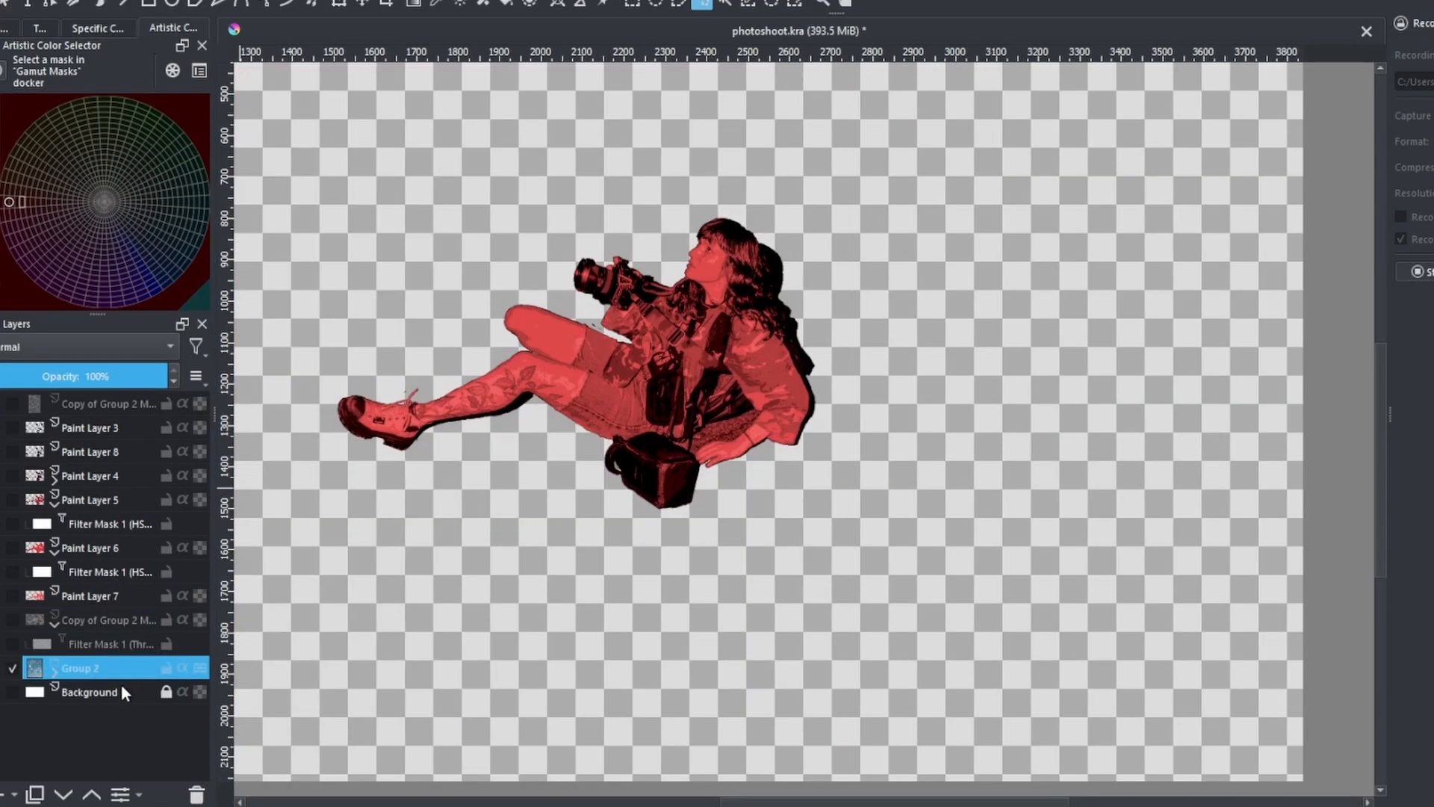
right_click(109, 597)
mouse_move(203, 453)
left_click(437, 480)
left_click(1275, 427)
left_click(1341, 707)
- Collapse the filter masks beneath Paint Layers 7, 6 and 5 in the layer stack
left_click(53, 601)
left_click(54, 553)
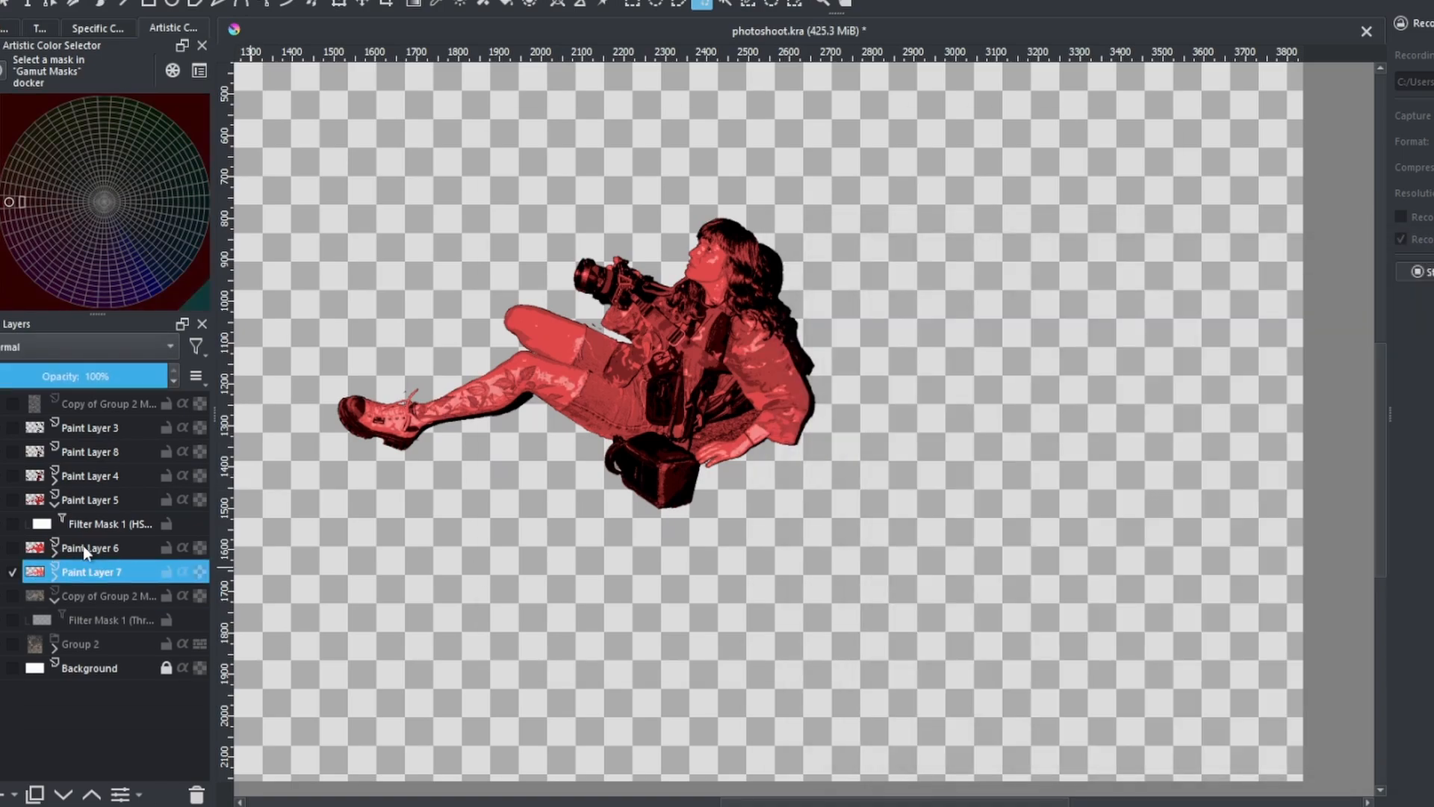
left_click(84, 547)
left_click(54, 505)
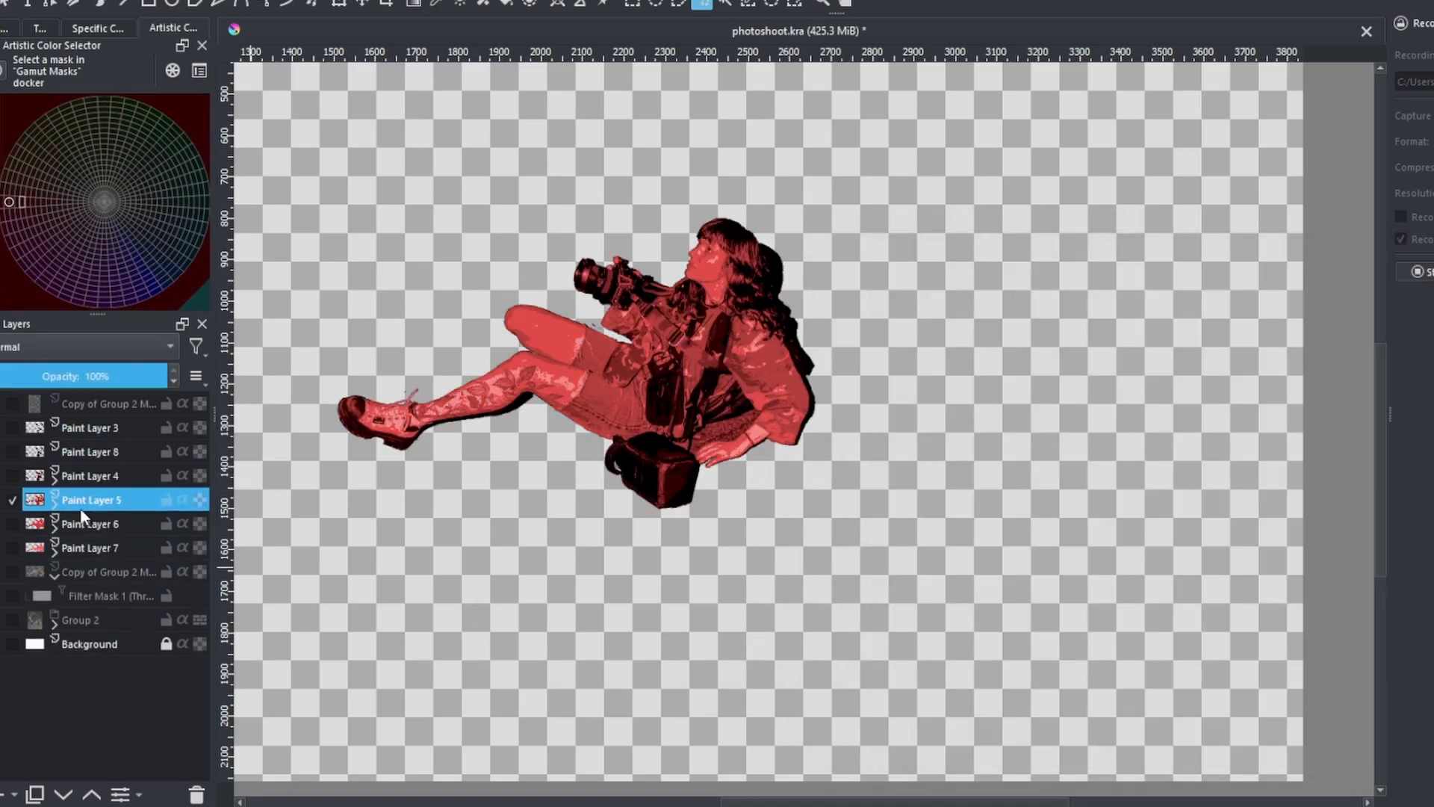
left_click(74, 502)
- Reopen the HSV/HSL filter masks of Paint Layers 5 and 6 and refine their shades
left_click(53, 505)
double_click(97, 524)
left_click(896, 487)
left_click(53, 552)
double_click(97, 571)
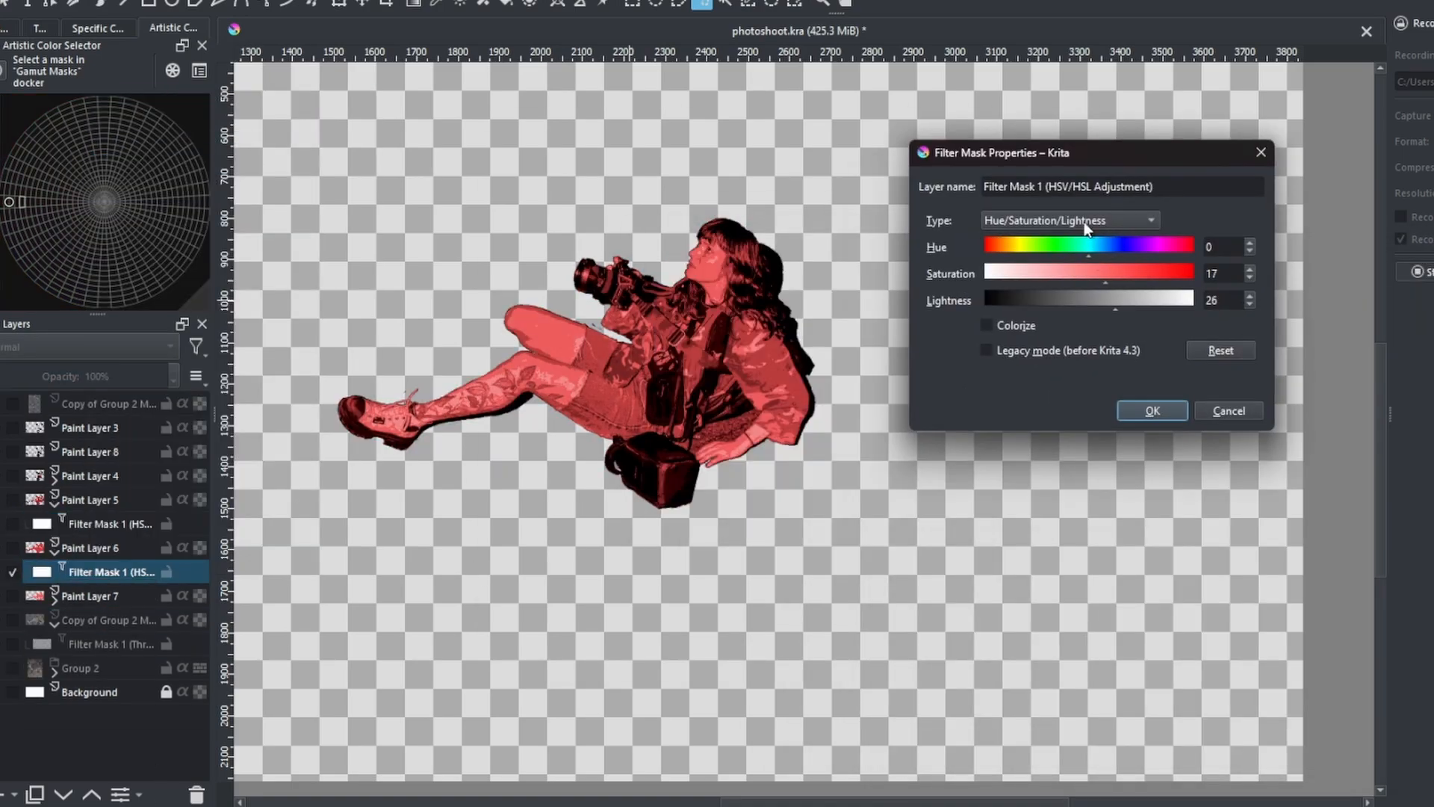
left_click(1096, 439)
- Refine the shade of Paint Layer 7 with its HSV/HSL filter mask and collapse the paint layers' masks again
right_click(87, 656)
left_click(128, 192)
left_click(896, 488)
right_click(102, 496)
left_click(224, 69)
mouse_move(1042, 378)
left_mouse_down()
mouse_move(1153, 378)
mouse_move(1166, 350)
left_mouse_up()
left_click_drag(1155, 379, 1143, 379)
left_click(54, 547)
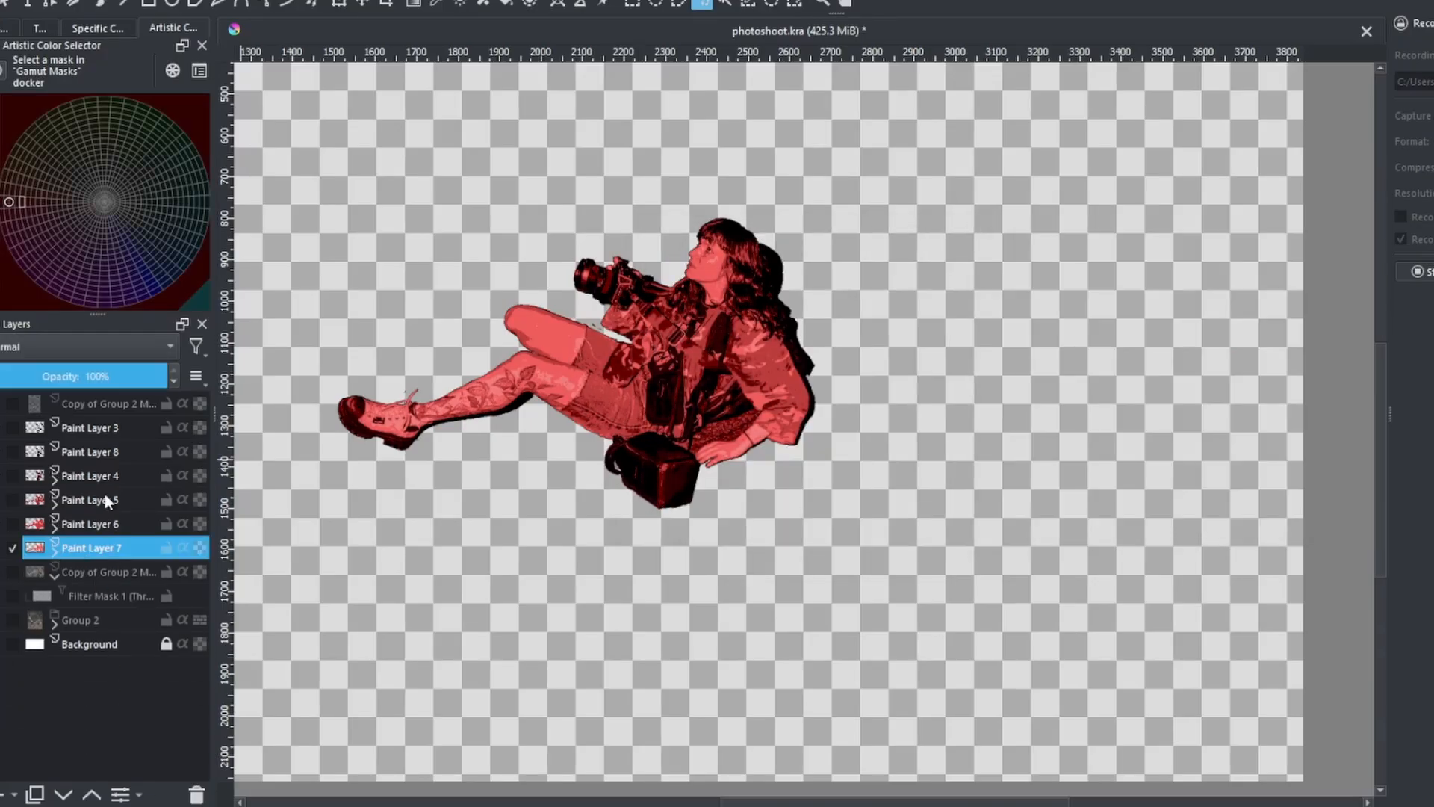
- Group Paint Layers 3 to 7, add an HSV/HSL Adjustment filter mask adjusting the group's saturation and lightness, and collapse the group
left_click(101, 427)
left_click(112, 547, "shift")
key("ctrl+g")
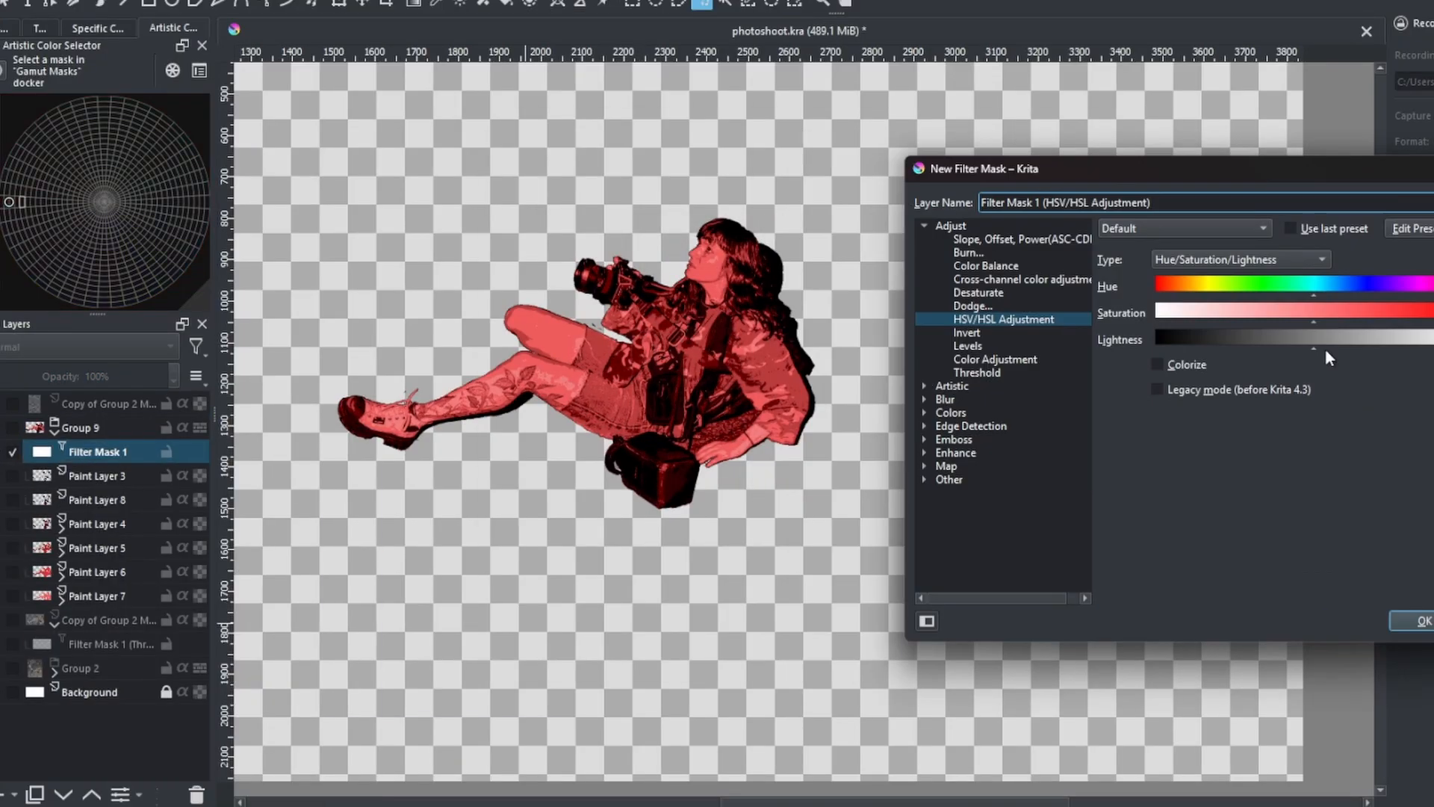
left_click_drag(1325, 348, 1346, 375)
mouse_move(1286, 313)
left_mouse_down()
mouse_move(1170, 312)
mouse_move(1290, 326)
left_mouse_up()
left_click(1420, 620)
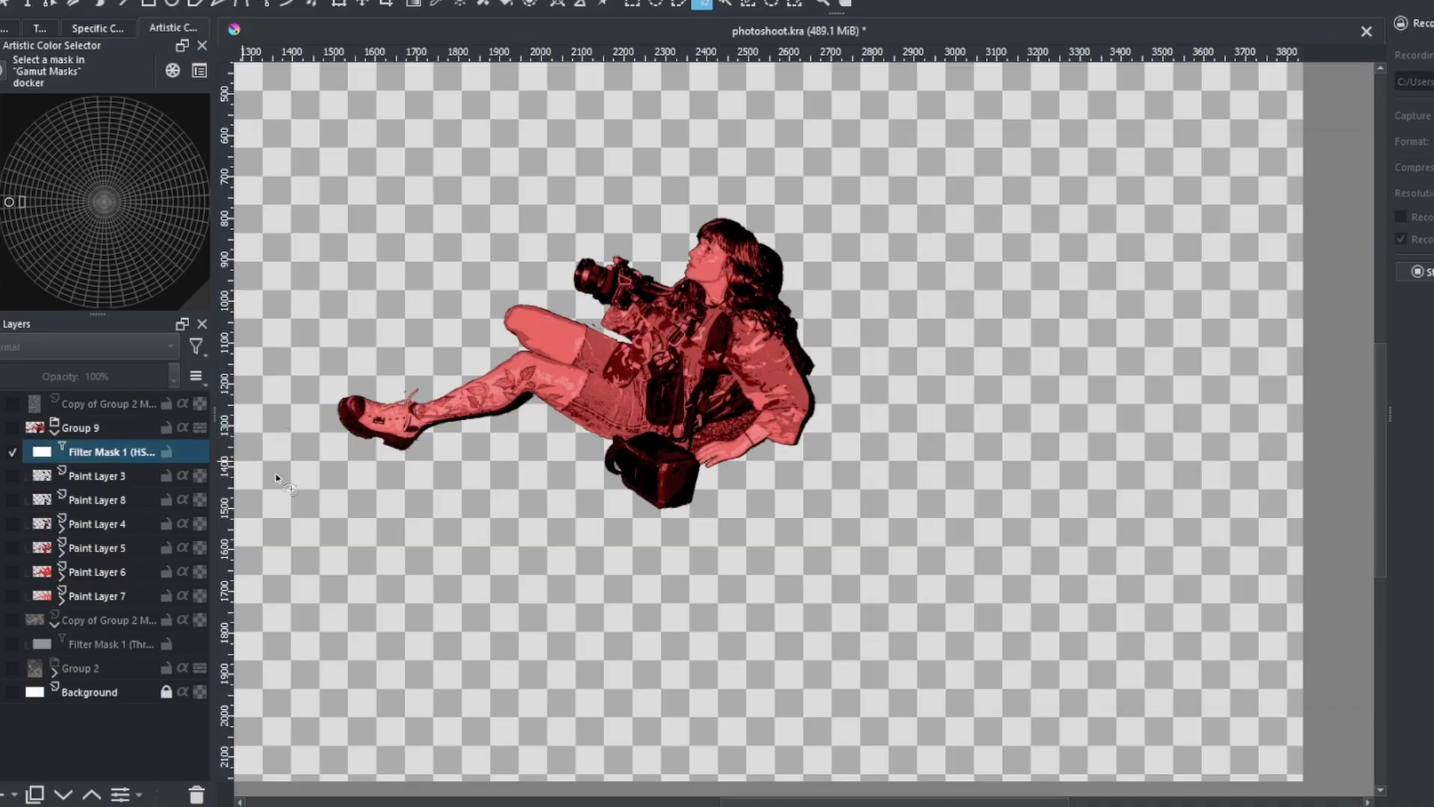
left_click(53, 432)
left_click(50, 457)
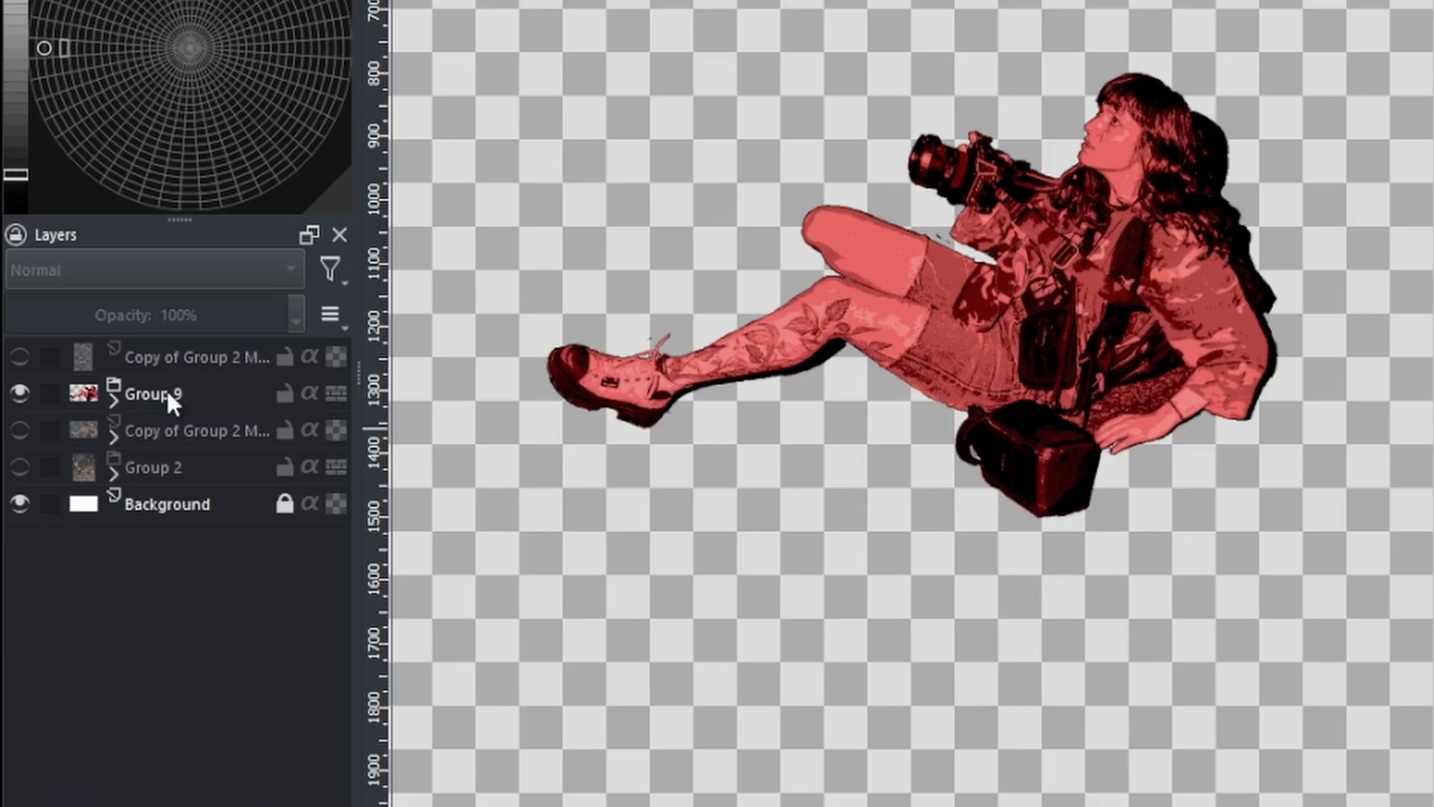
- Expand Group 9 and examine the shades of Paint Layers 4 to 7 one at a time in isolation
left_click(167, 396)
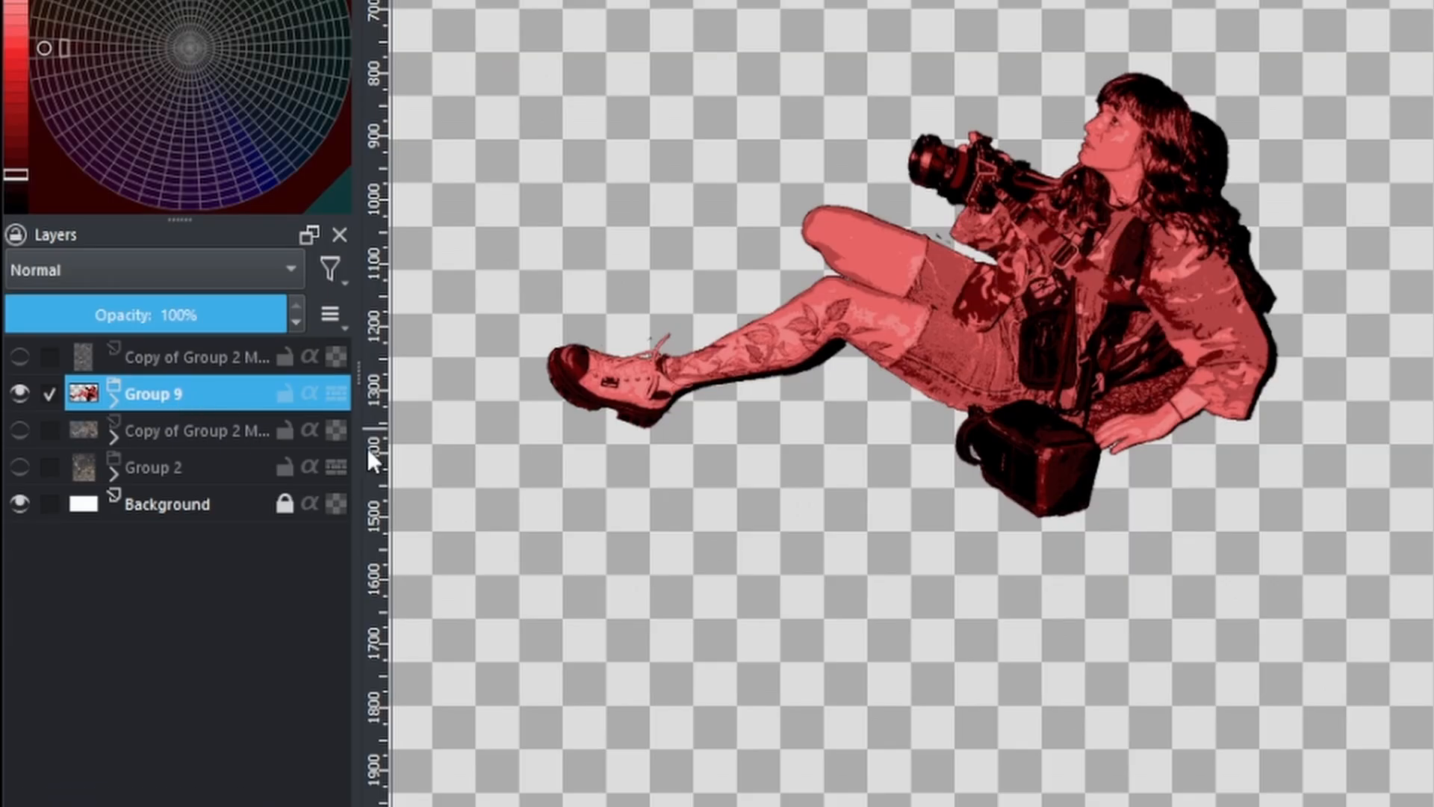
left_click(114, 403)
left_click(196, 468)
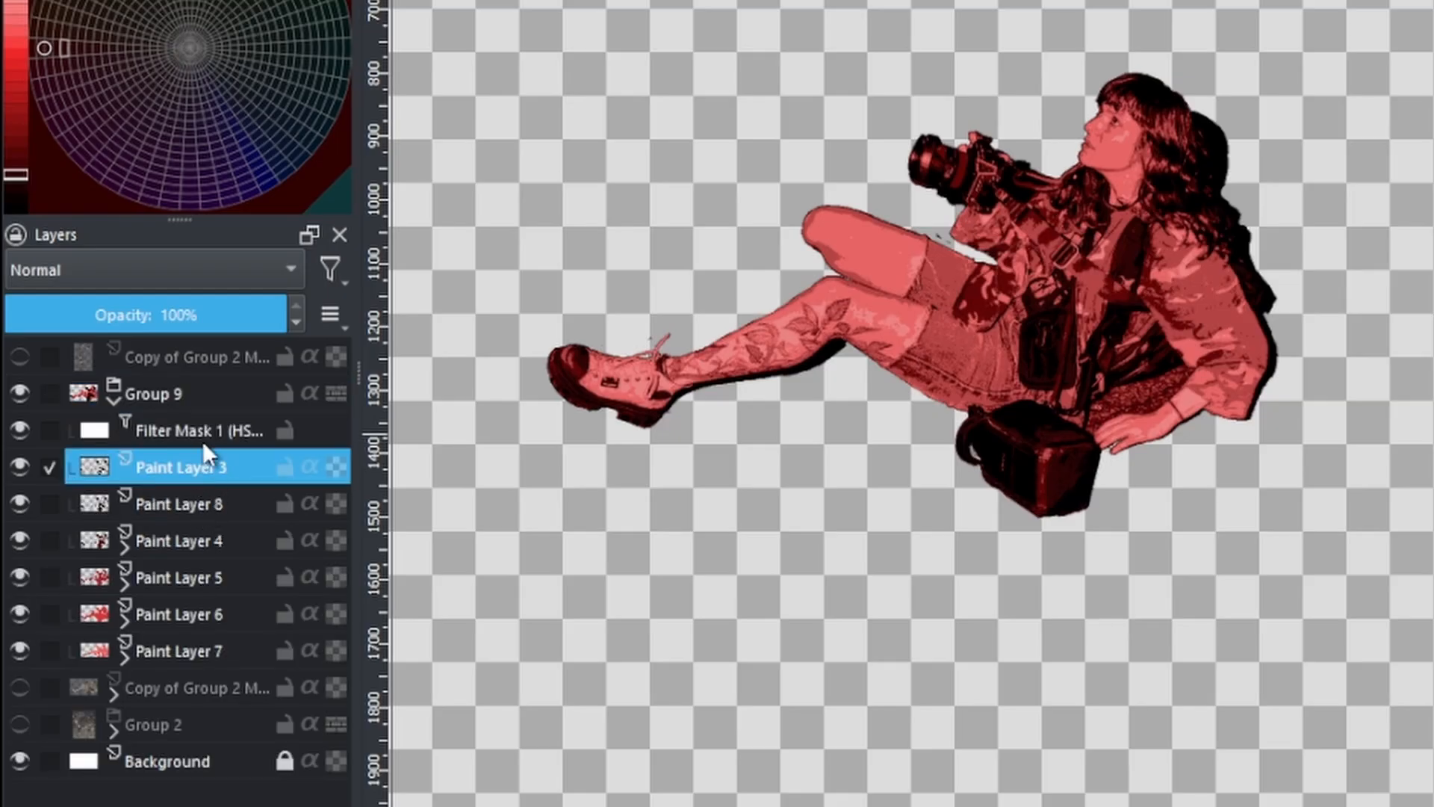
left_click(193, 544, "alt")
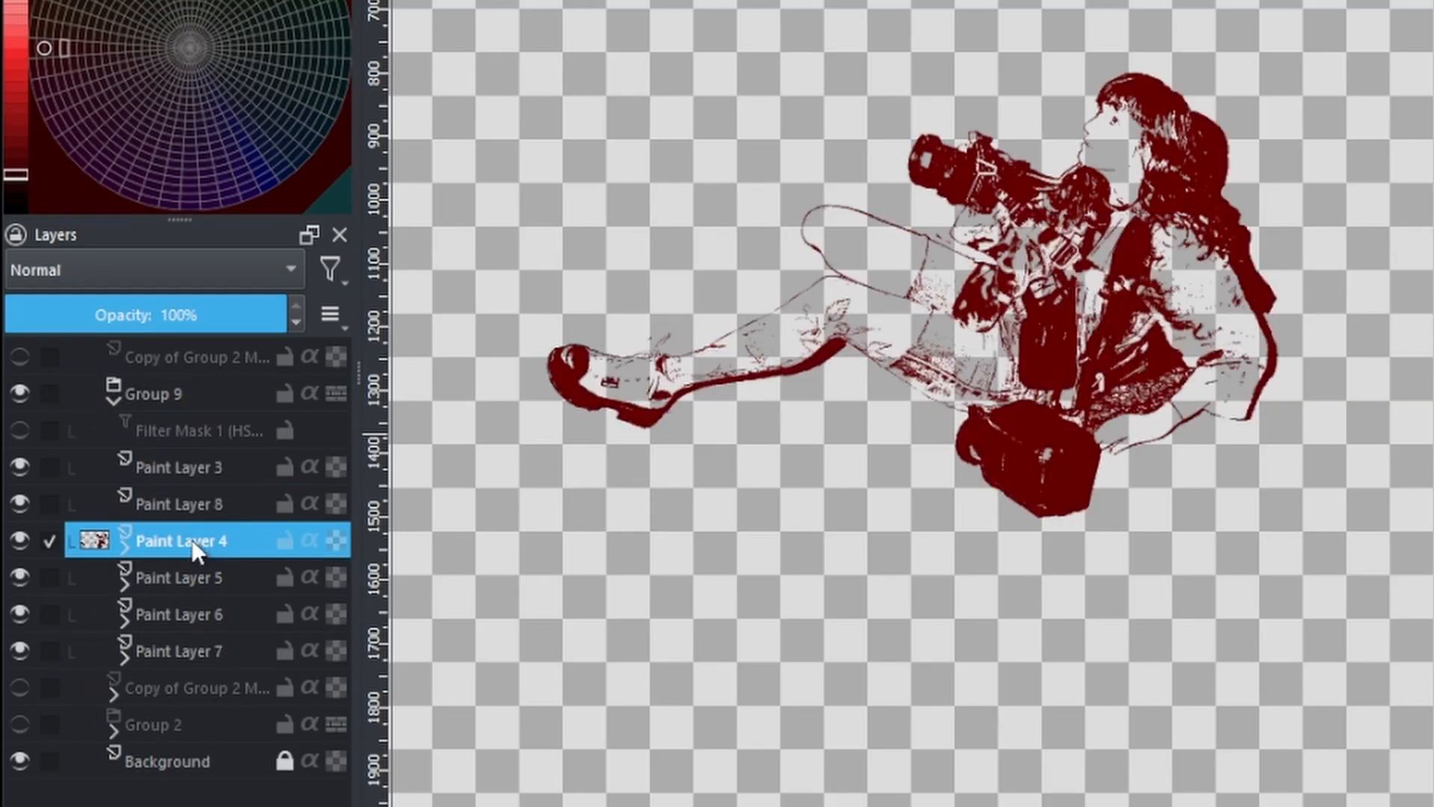
left_click(193, 580, "alt")
left_click(196, 608, "alt")
left_click(196, 650, "alt")
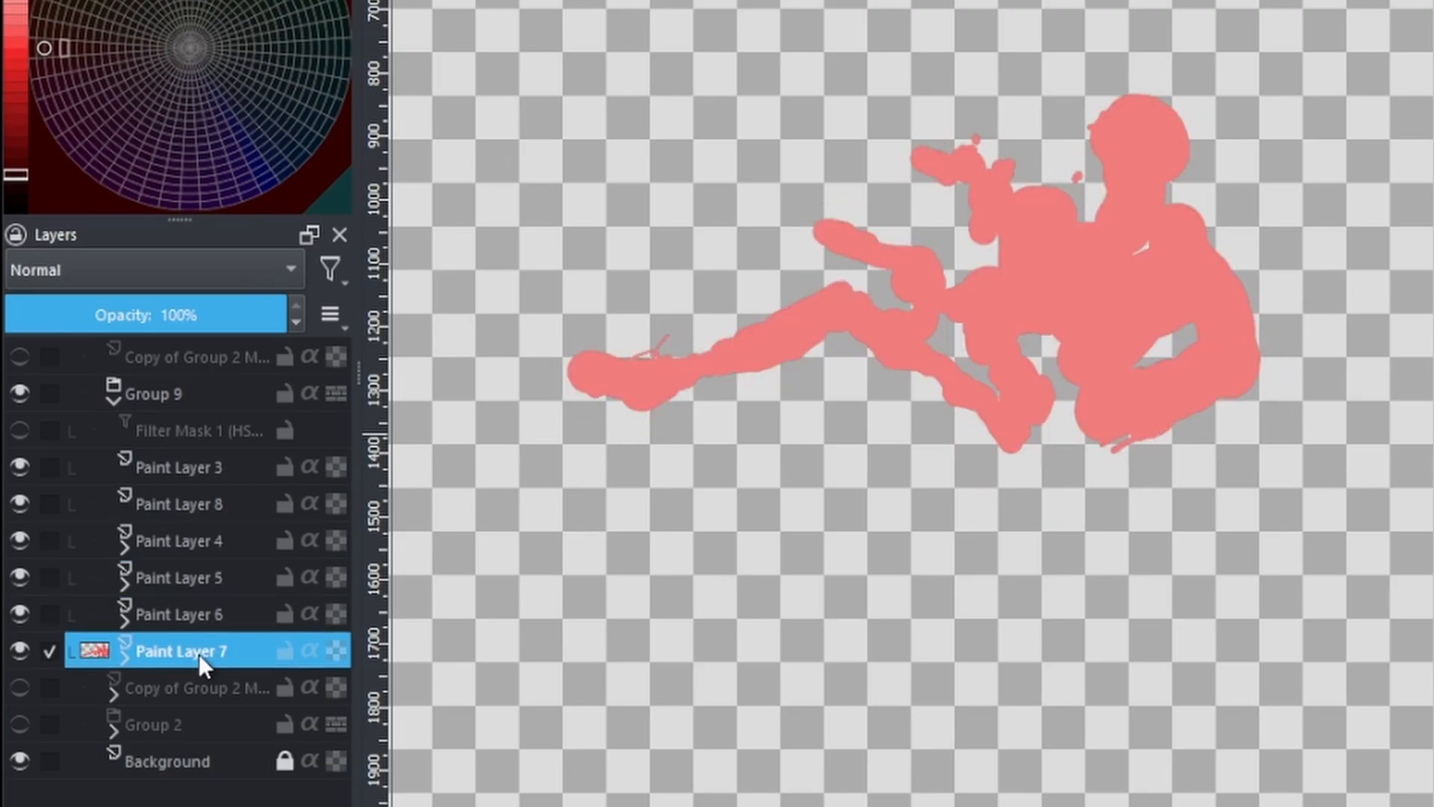
left_click(206, 616, "alt")
left_click(204, 579, "alt")
left_click(209, 539, "alt")
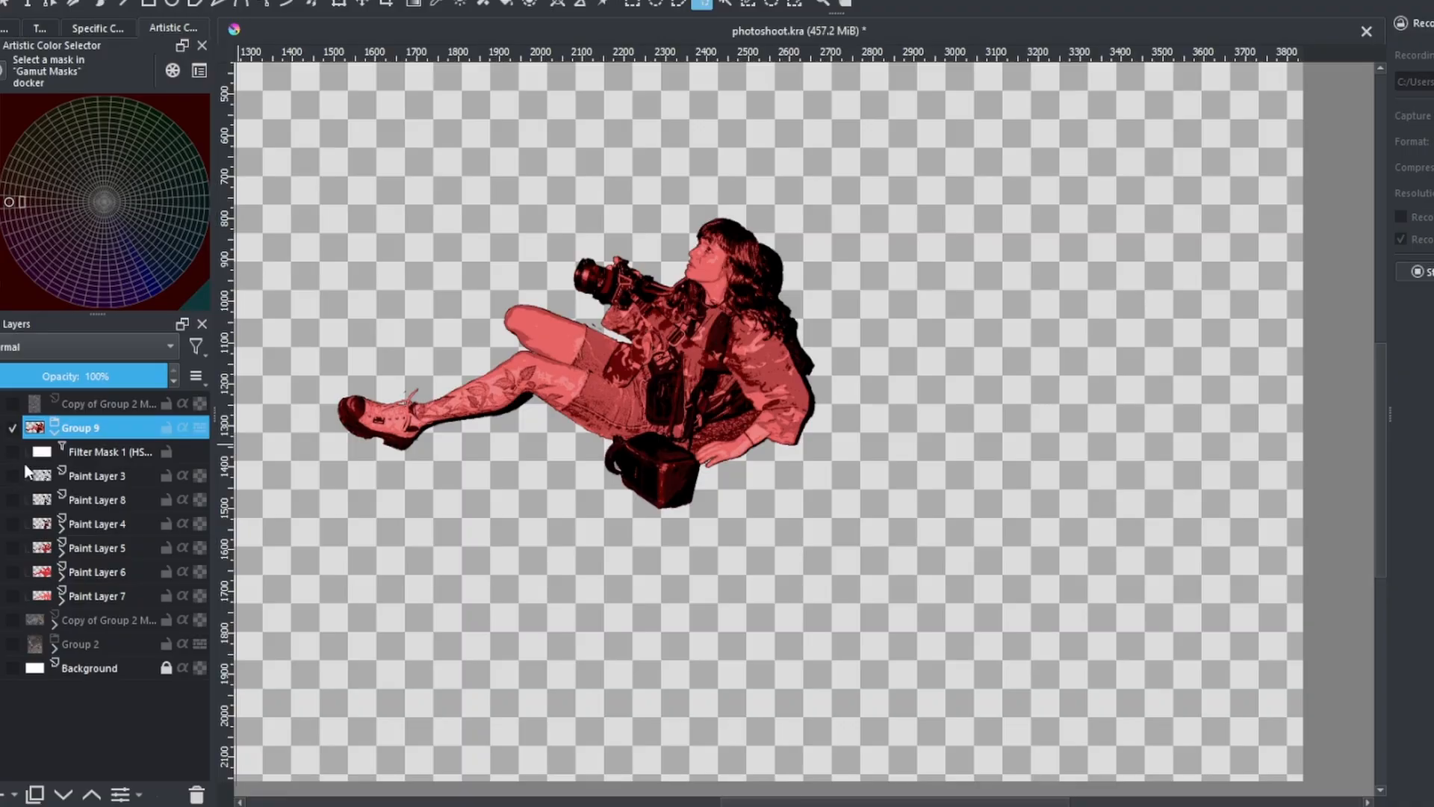
left_click(109, 473)
left_click(105, 502)
left_click(108, 524)
left_click(109, 549)
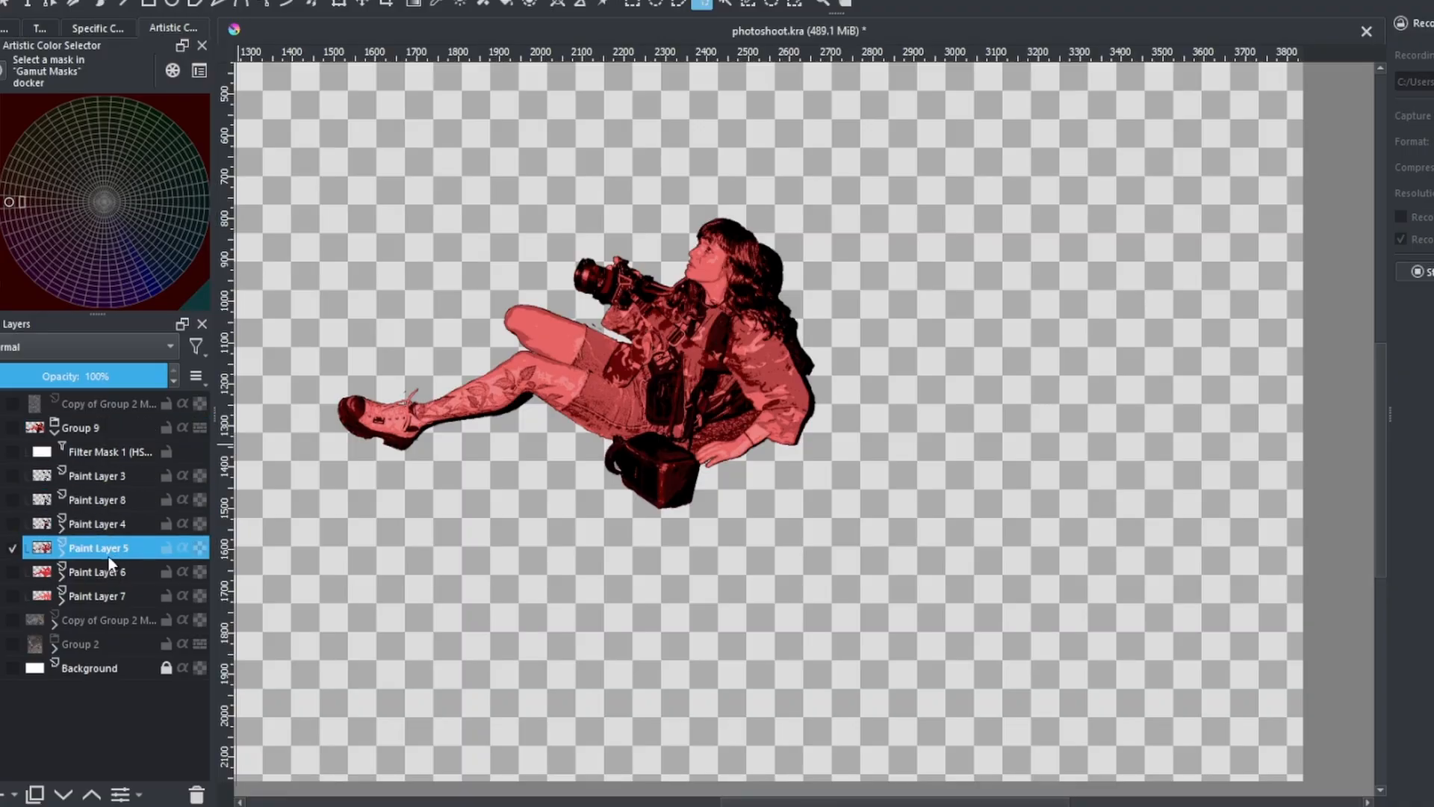
left_click(110, 572)
left_click(109, 596)
left_click(110, 572)
left_click(110, 548)
left_click(110, 523)
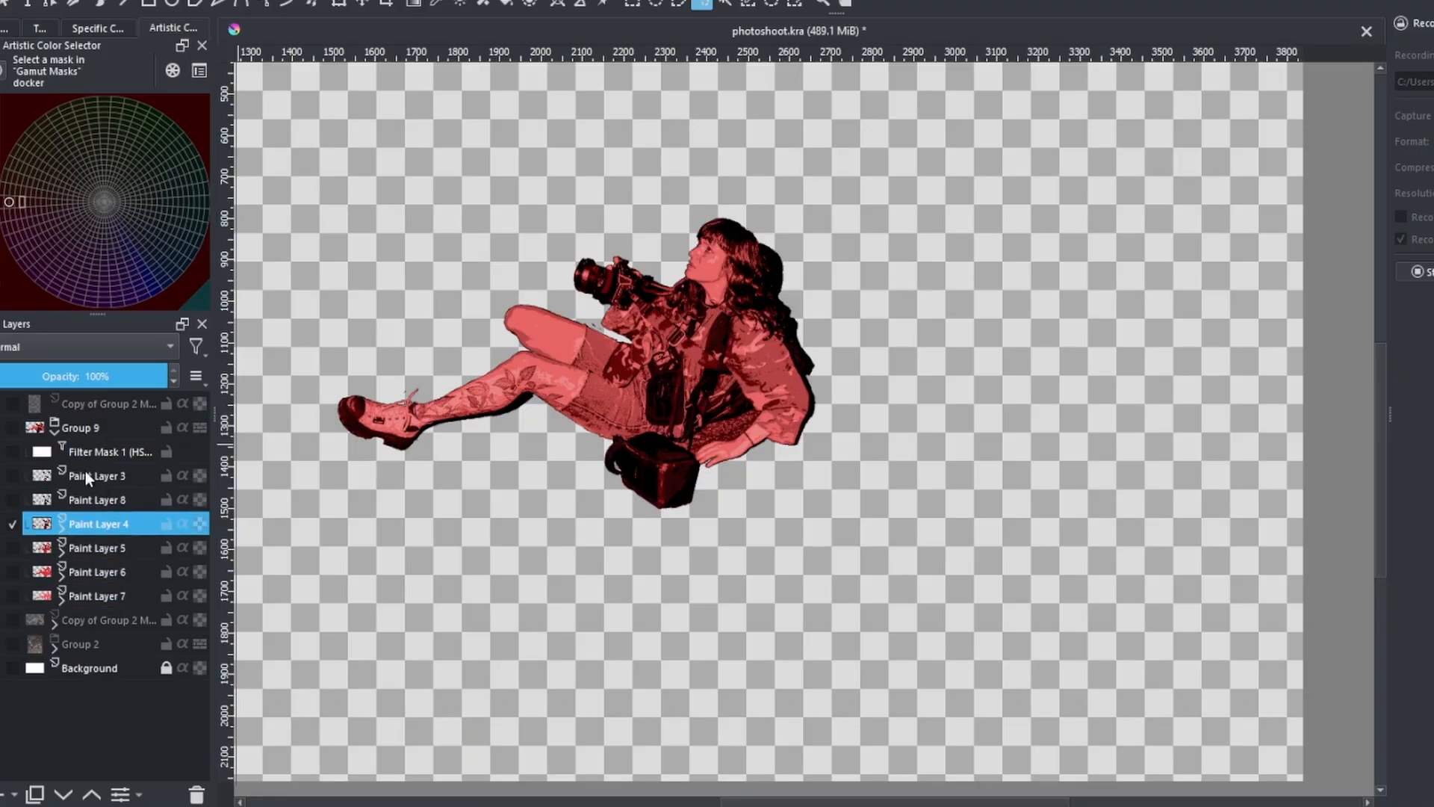
- Collapse and hide Group 9, then show and select the topmost Copy of Group 2 layer with the standing officer
left_click(56, 436)
left_click(6, 426)
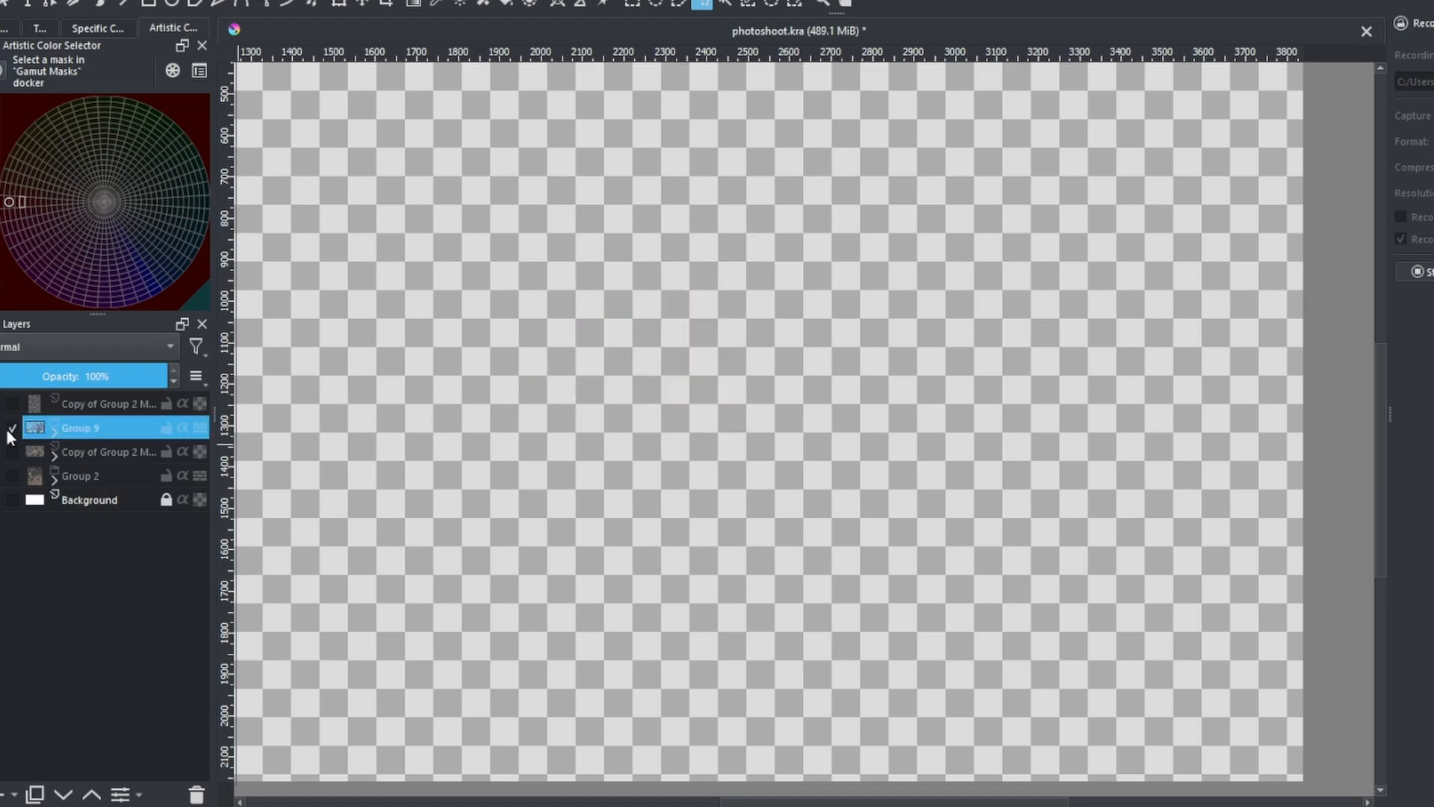
left_click(4, 430)
left_click(7, 428)
left_click_drag(479, 206, 772, 331)
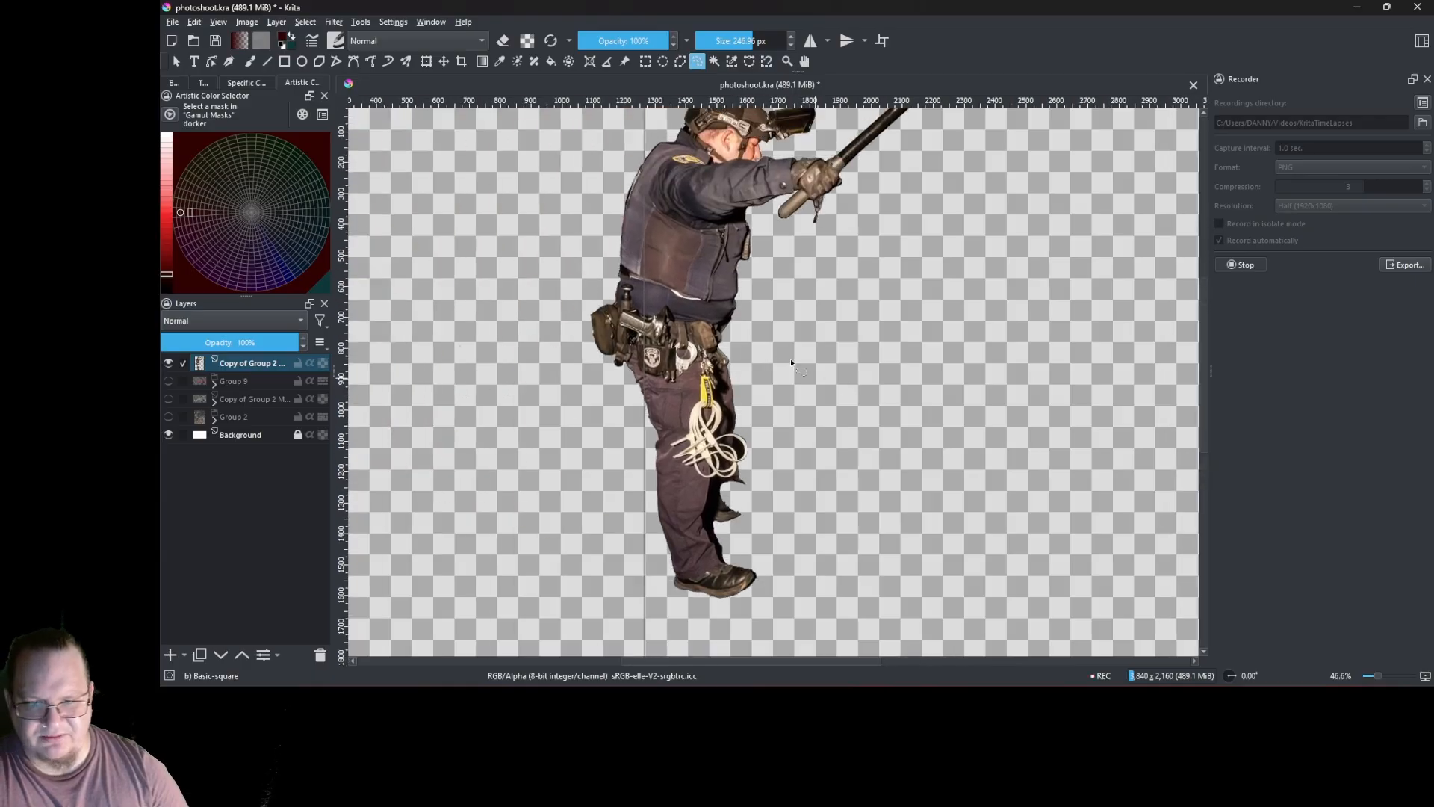
scroll(773, 332, "down", 3)
left_click_drag(727, 390, 584, 226)
scroll(583, 218, "down", 3)
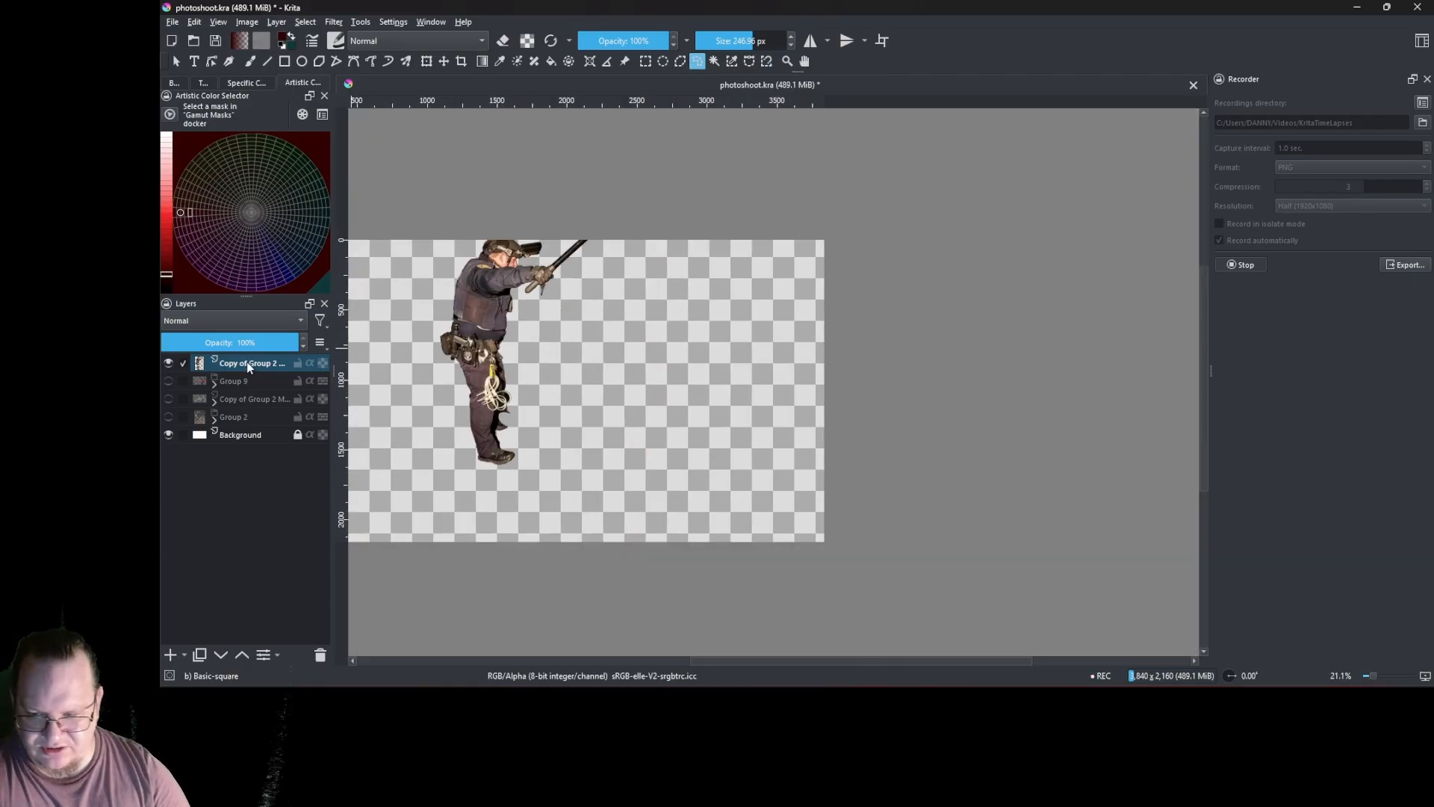
- Add a Threshold filter mask with level 25 to the standing officer's layer and collapse the layer's masks
right_click(247, 363)
mouse_move(366, 604)
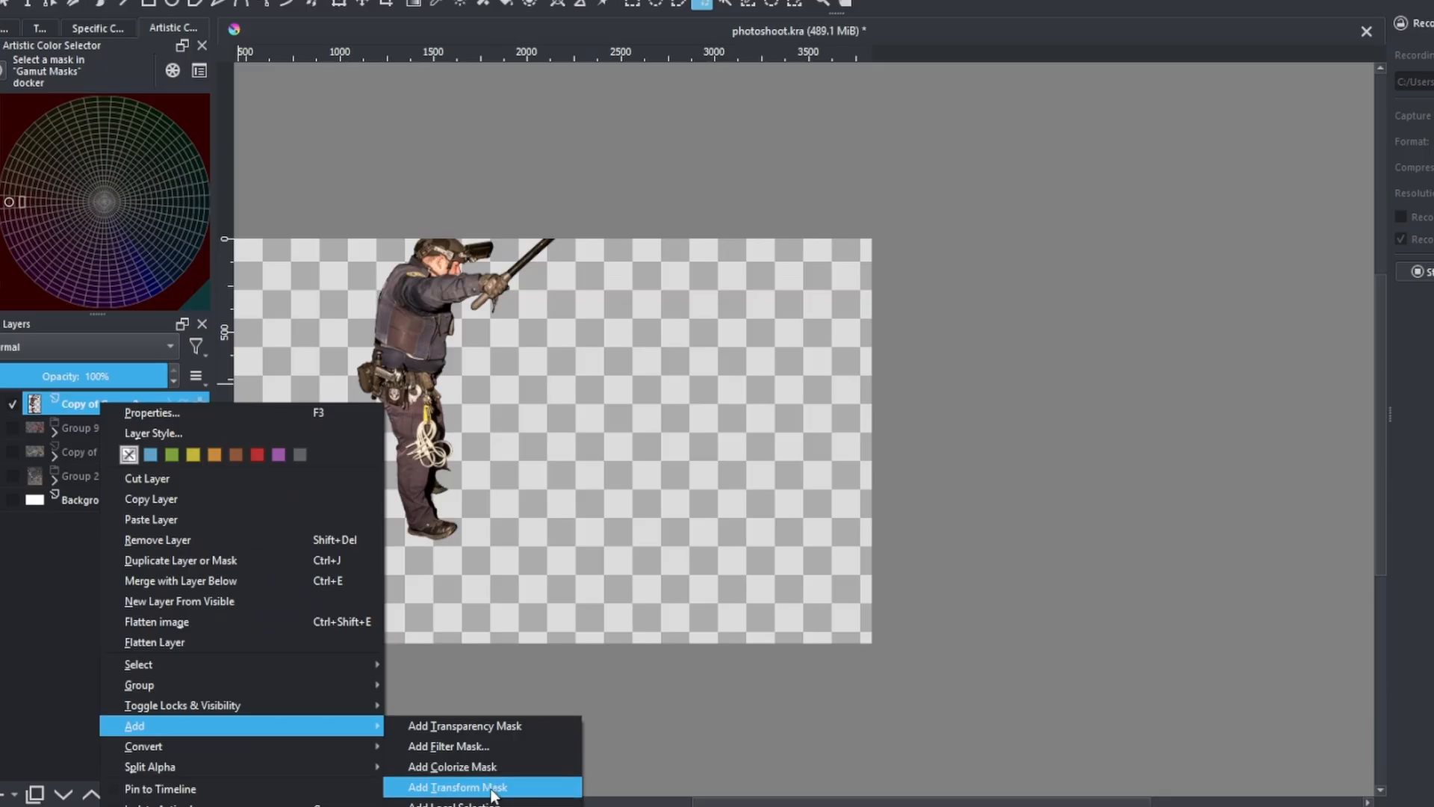
left_click(483, 746)
left_click(595, 334)
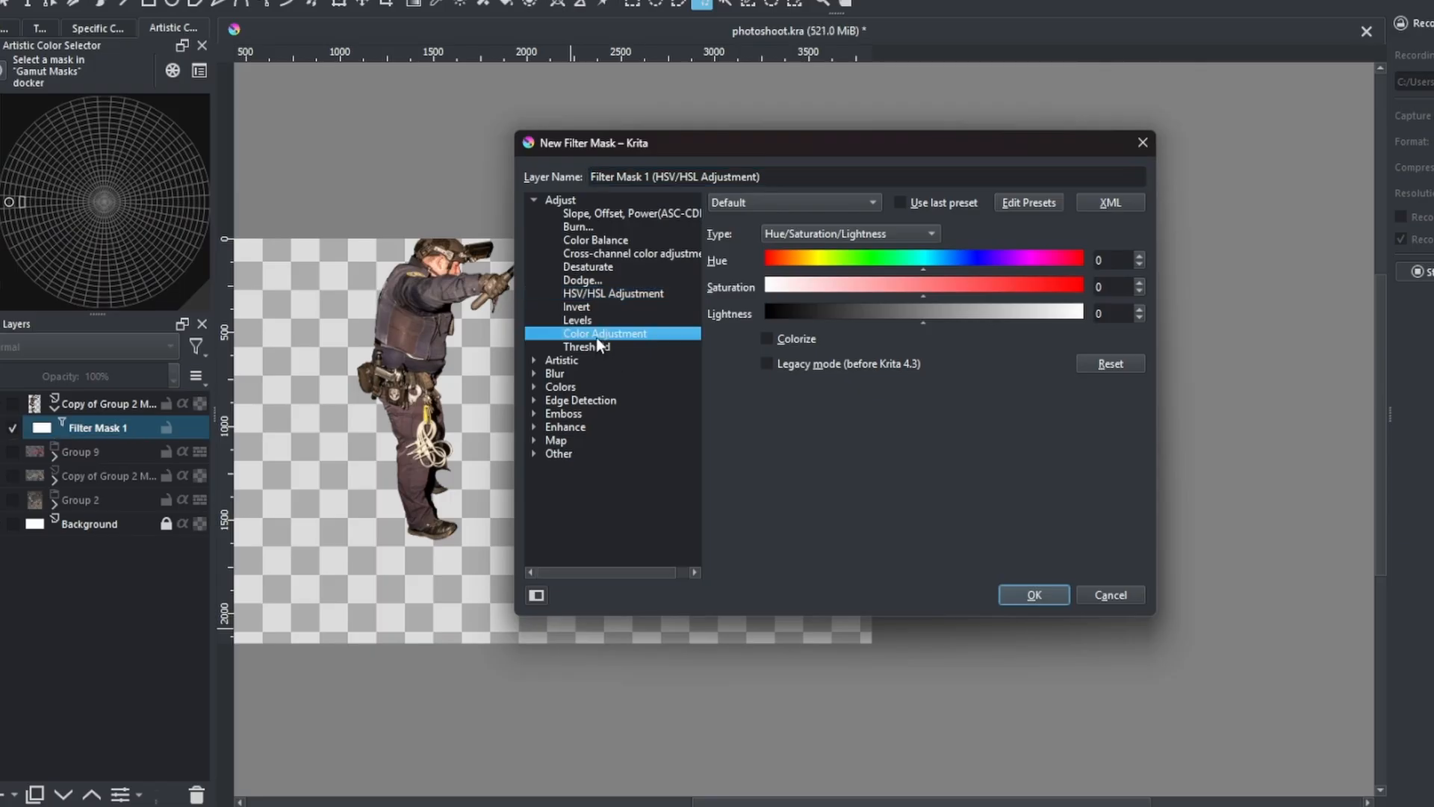
left_click_drag(811, 150, 1141, 110)
left_click_drag(1263, 331, 1106, 339)
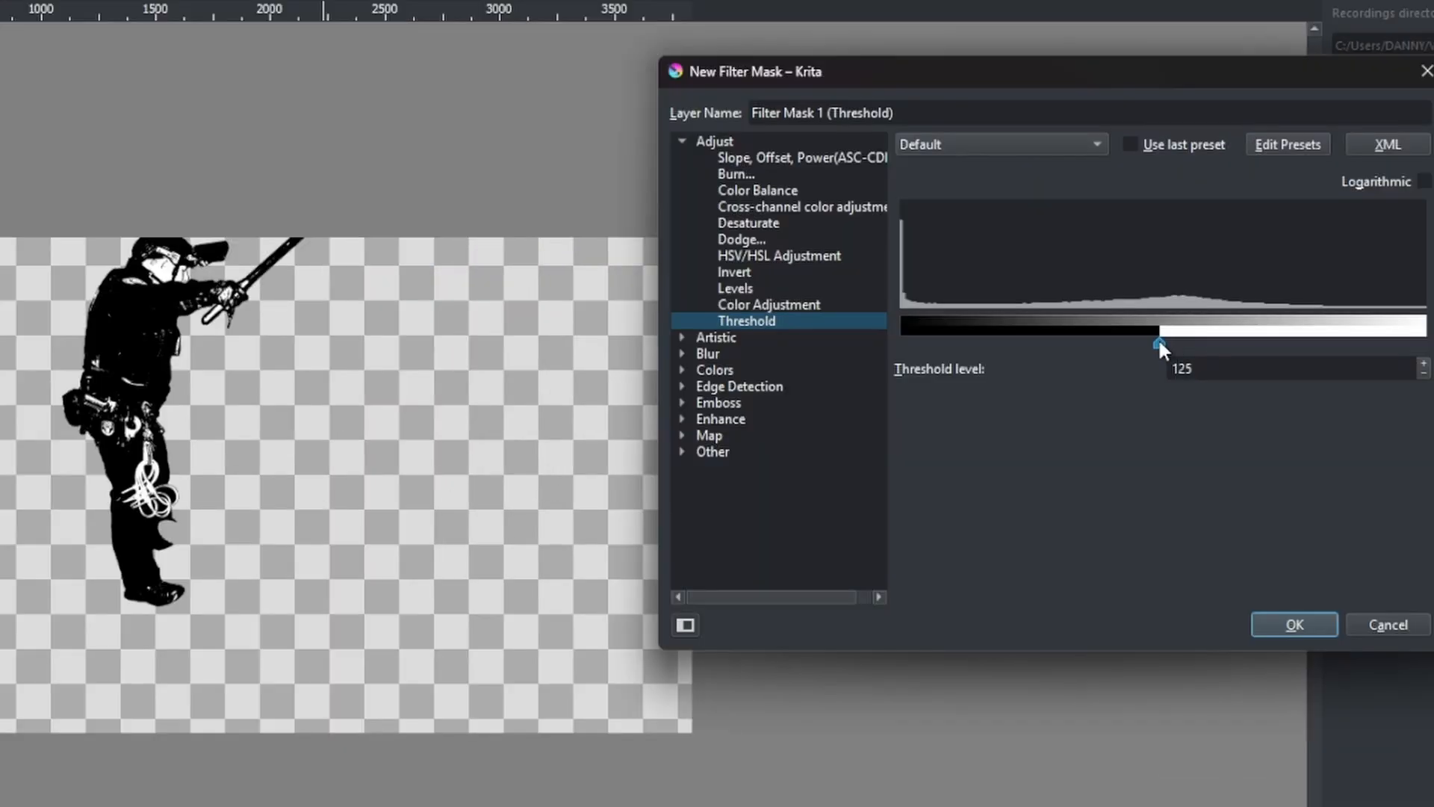
left_click_drag(974, 348, 974, 311)
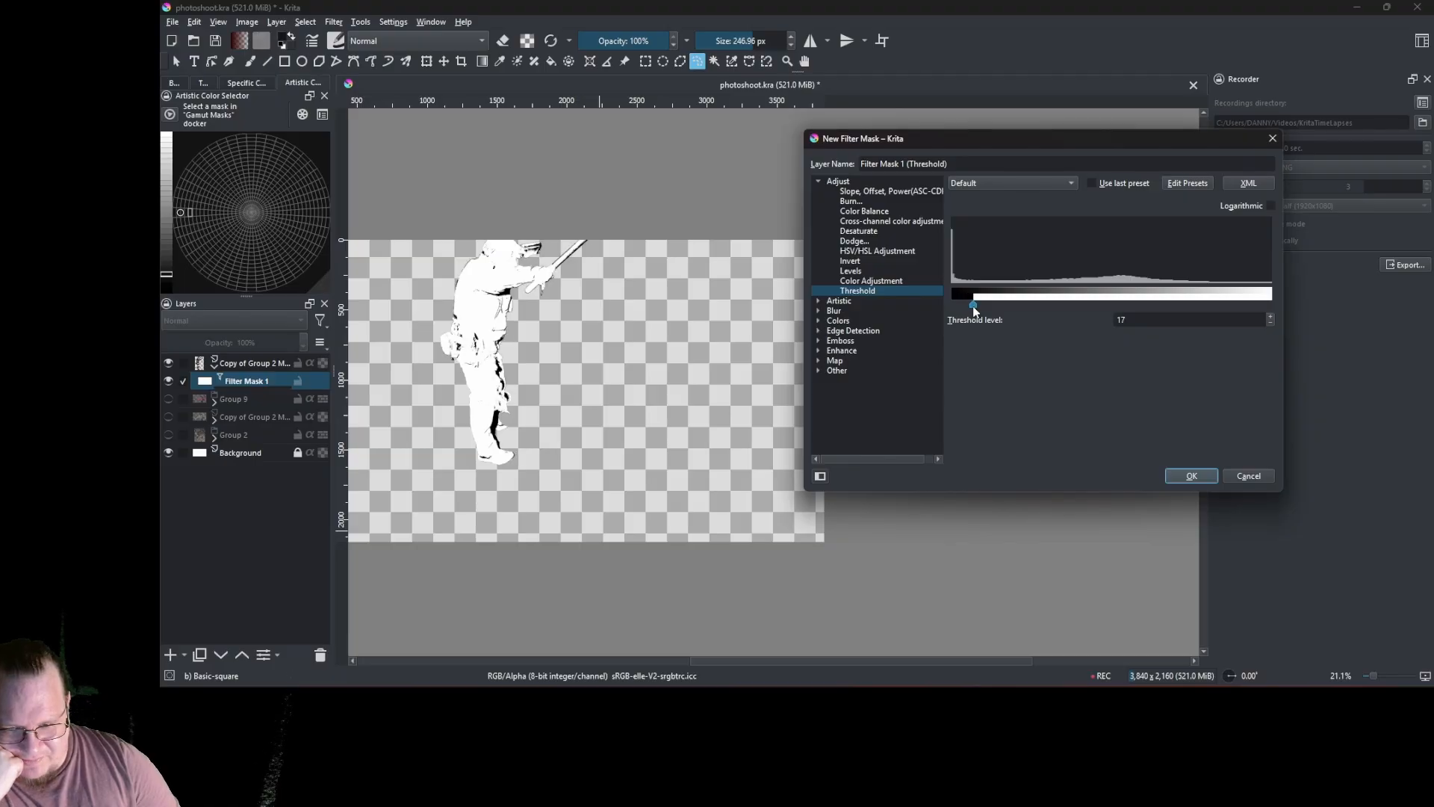
left_click_drag(978, 307, 983, 309)
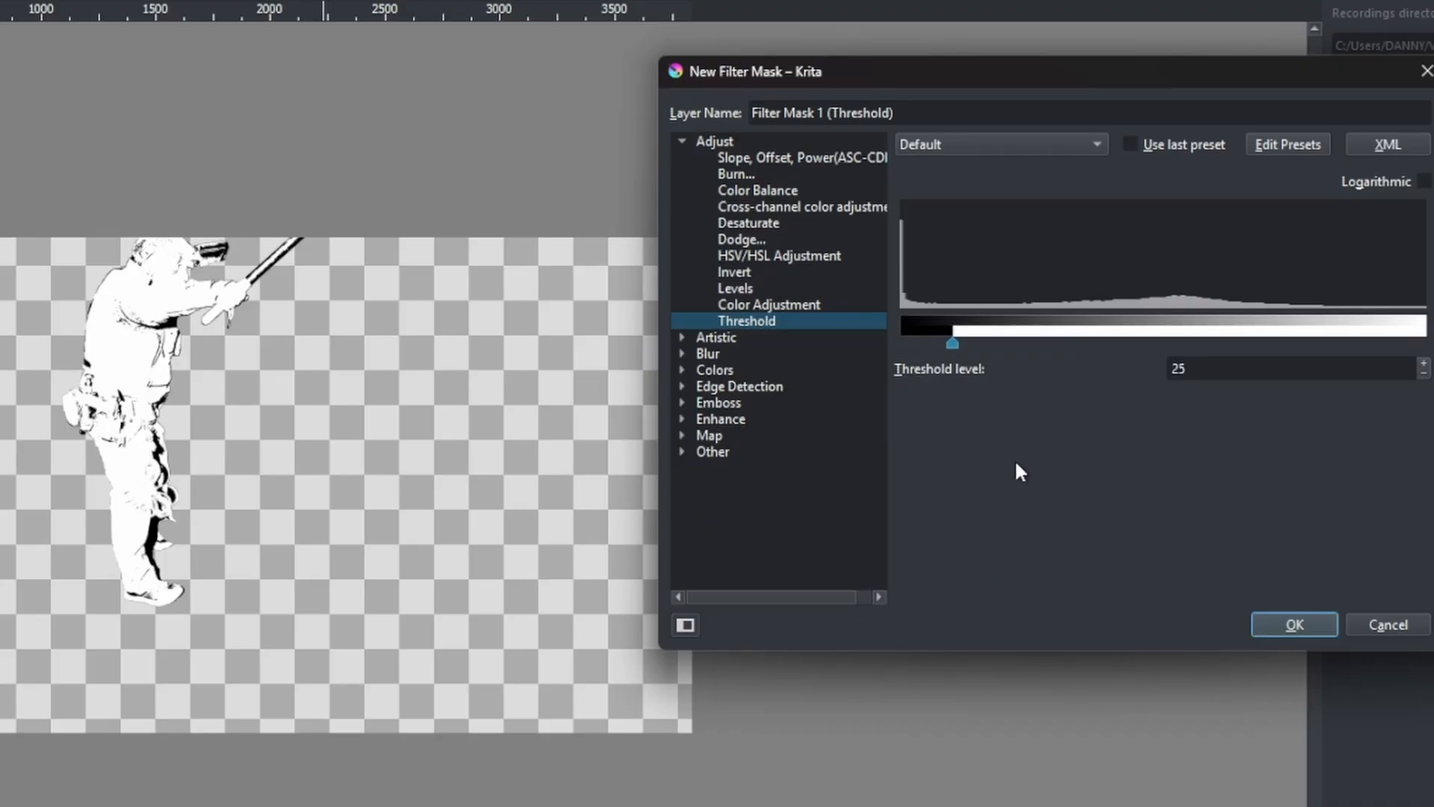
left_click(1293, 620)
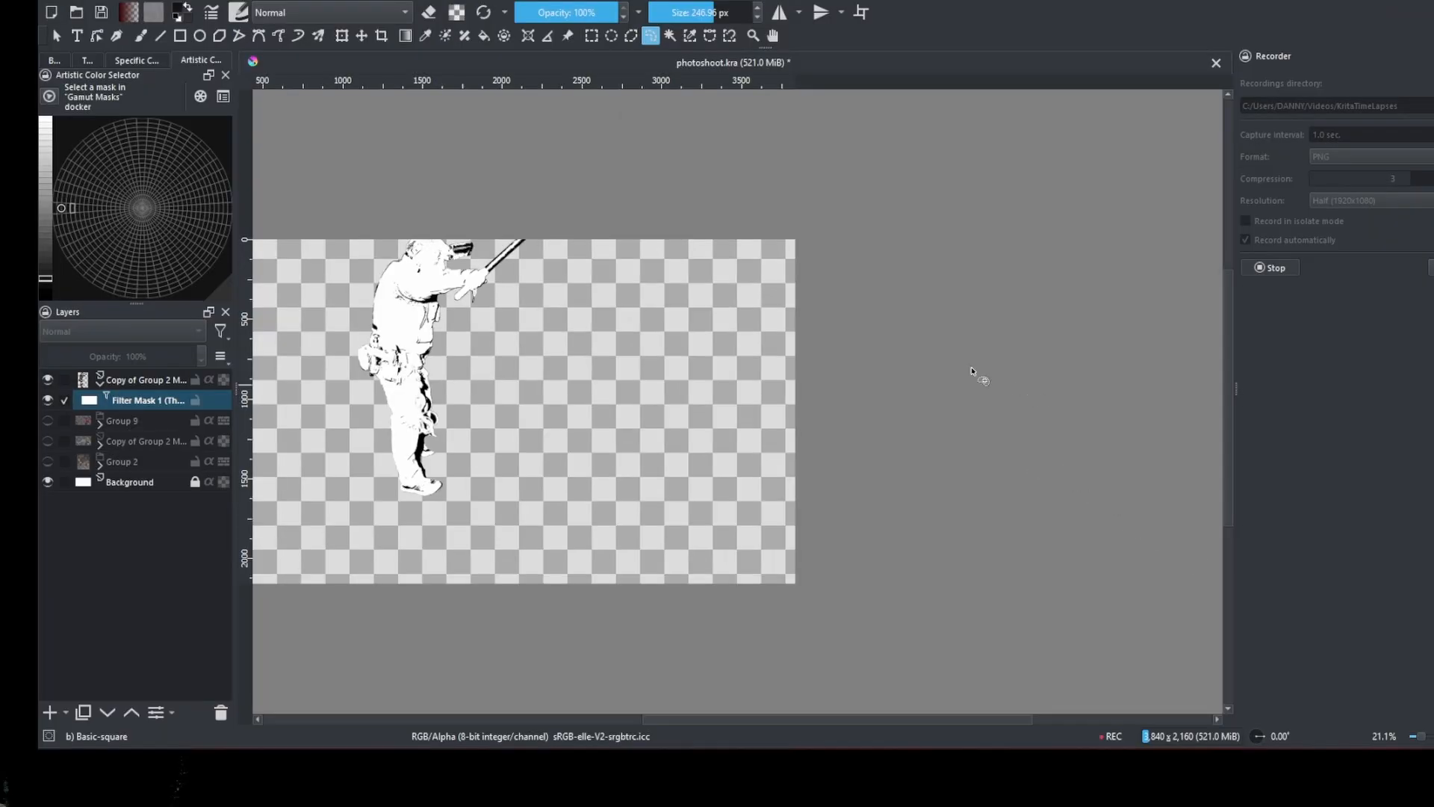
left_click(101, 382)
- Add a new paint layer above the officer's layer and select the black threshold areas by similar colour
left_click(134, 385)
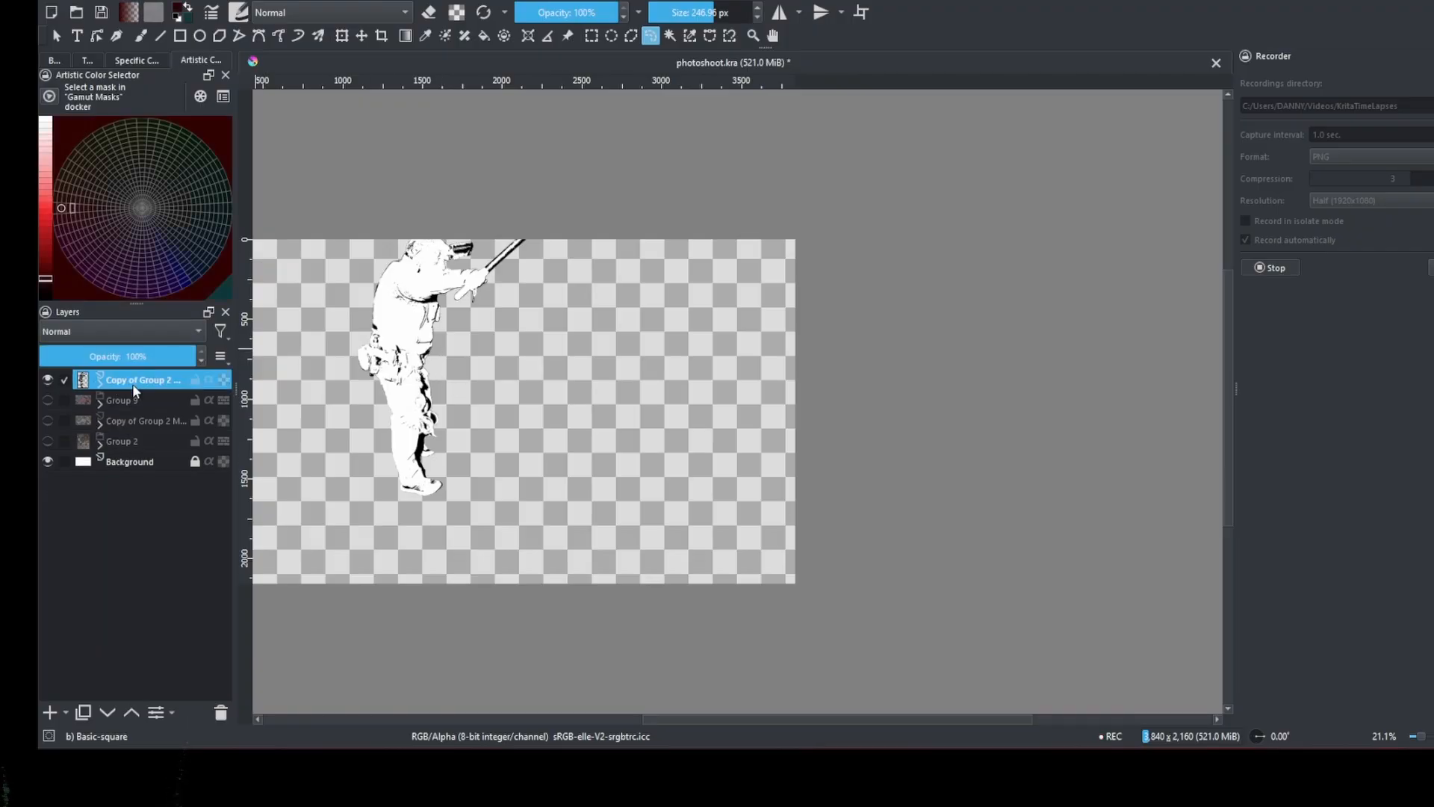
left_click(49, 713)
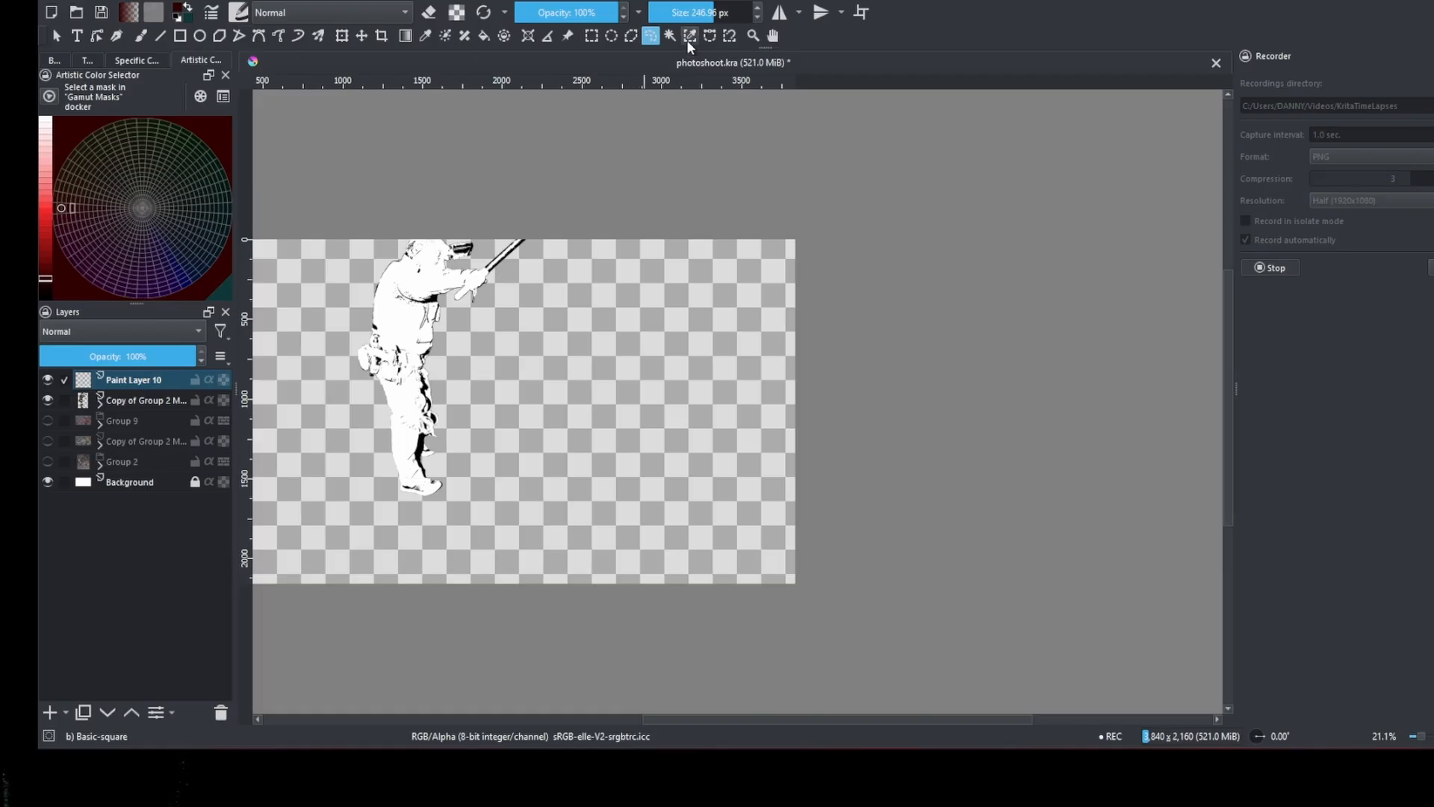
left_click_drag(465, 299, 508, 95)
left_click_drag(283, 251, 617, 257)
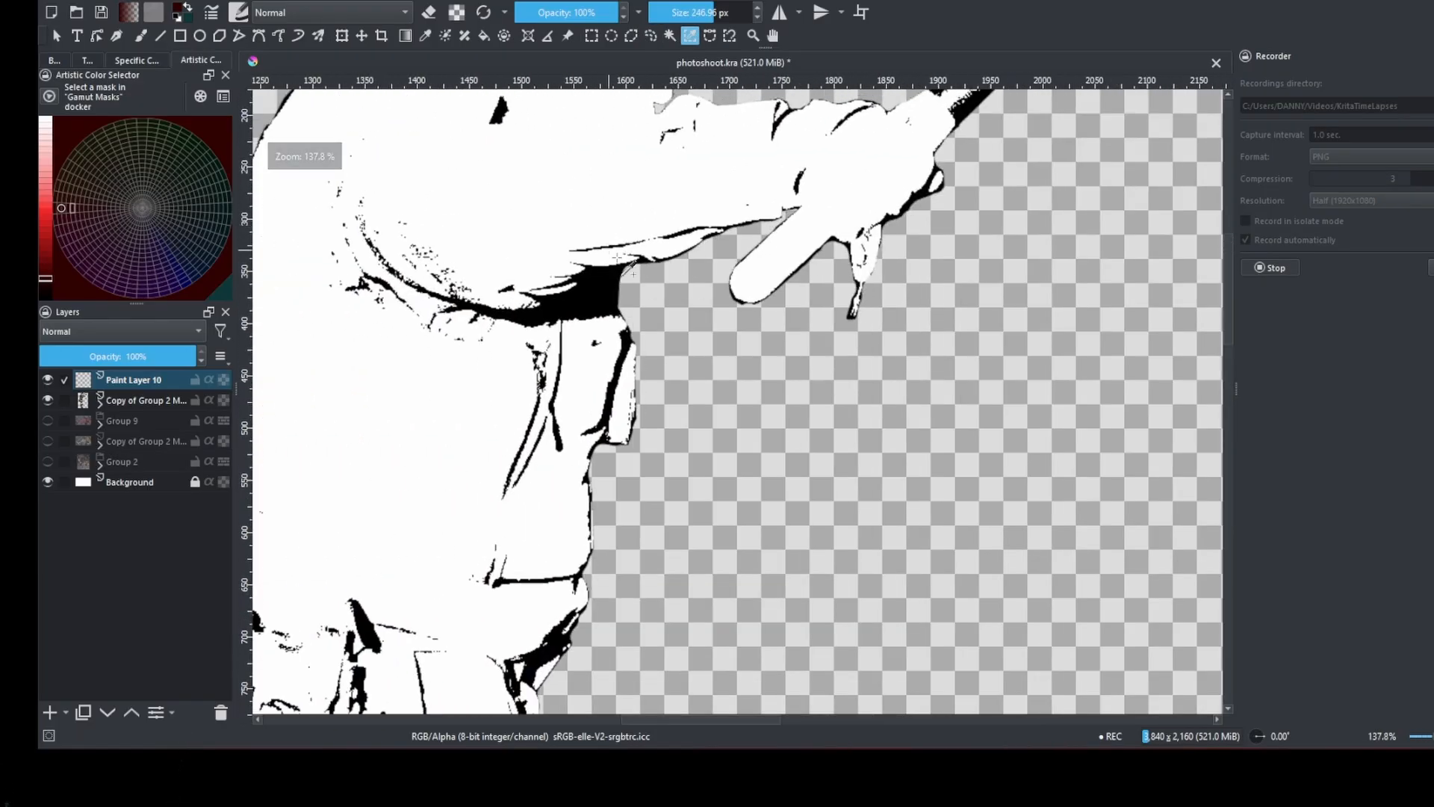
scroll(583, 290, "down", 3)
key("b")
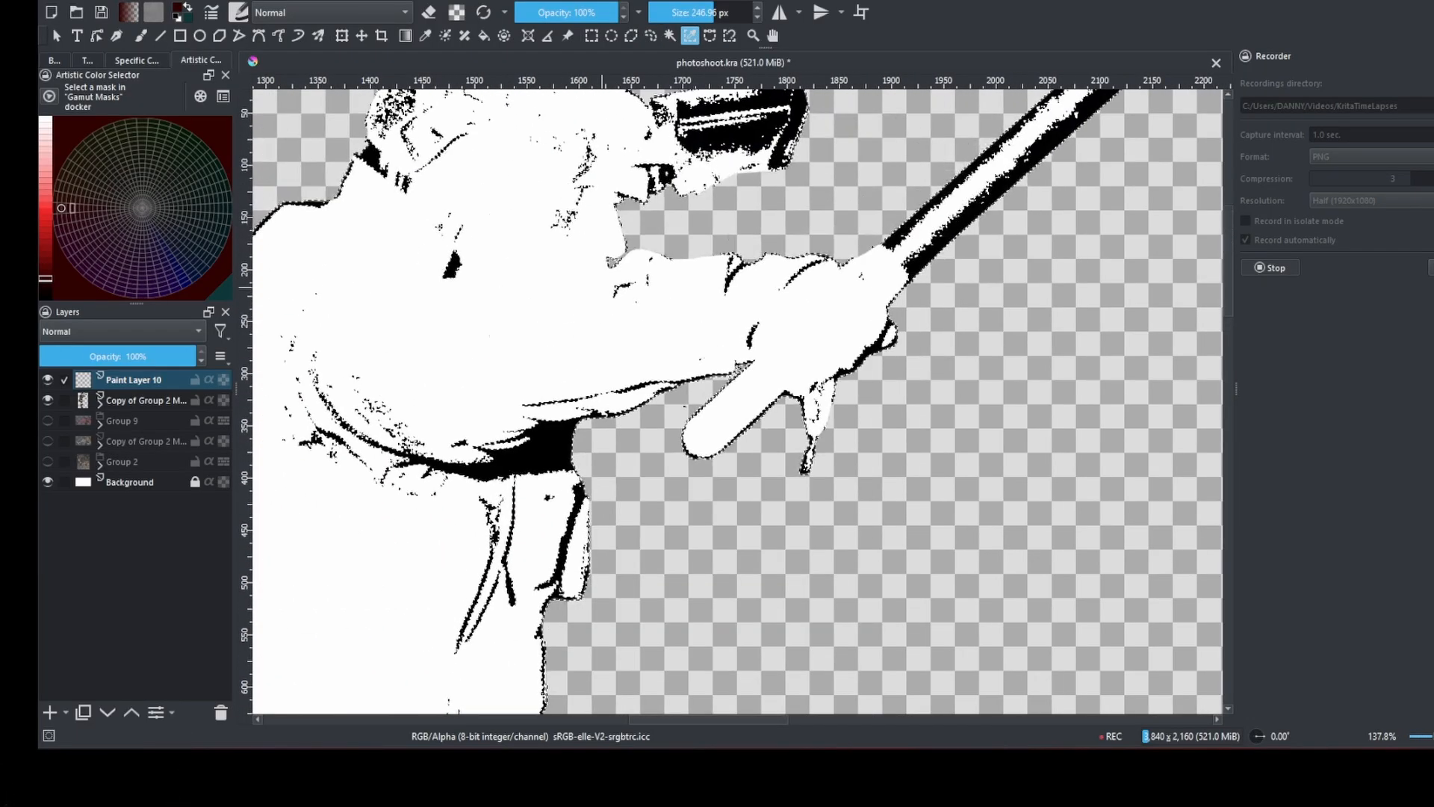
- Choose a very dark blue brush colour and enlarge the brush to about 412 px for painting the officer's shadows
scroll(577, 284, "down", 4)
right_click(605, 266)
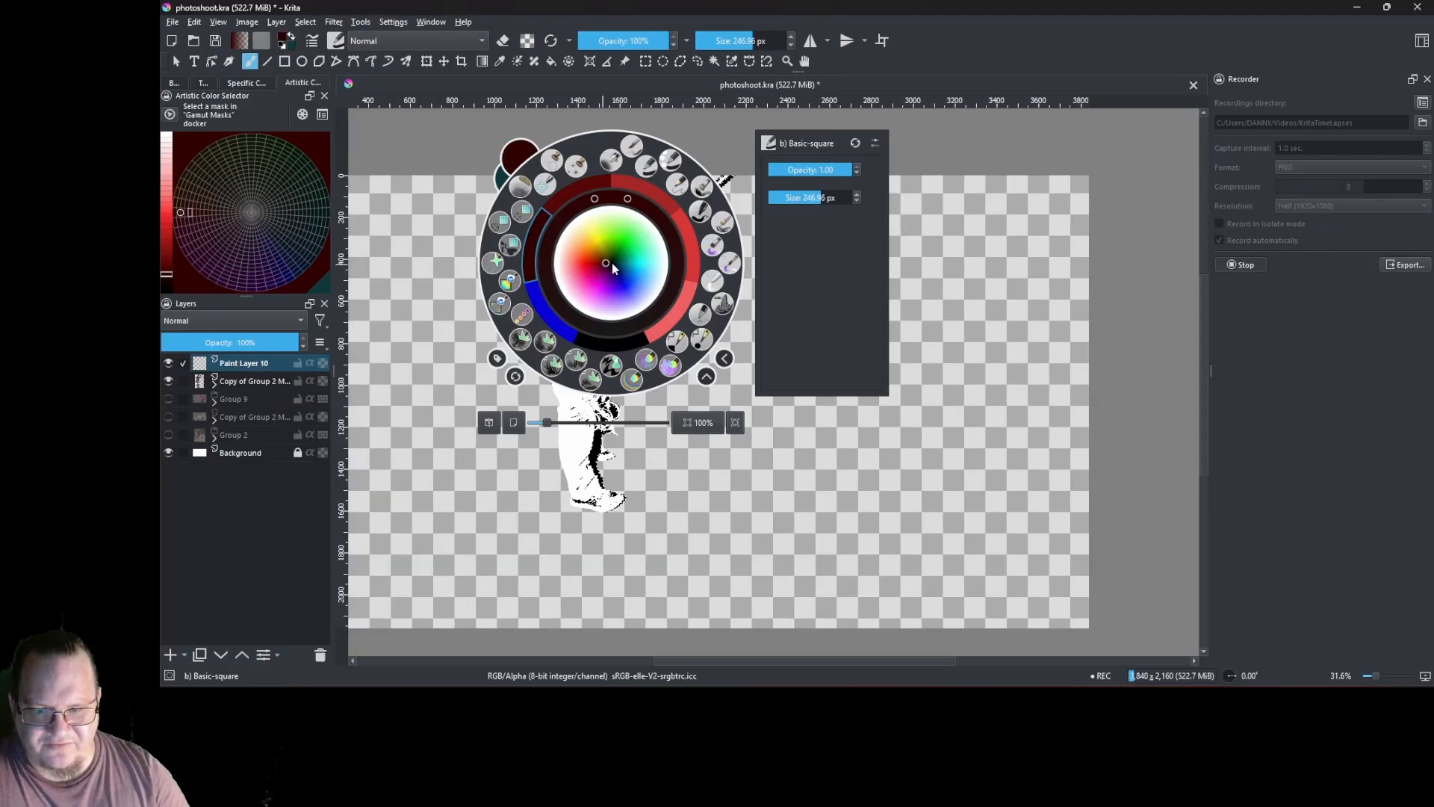
left_click(613, 269)
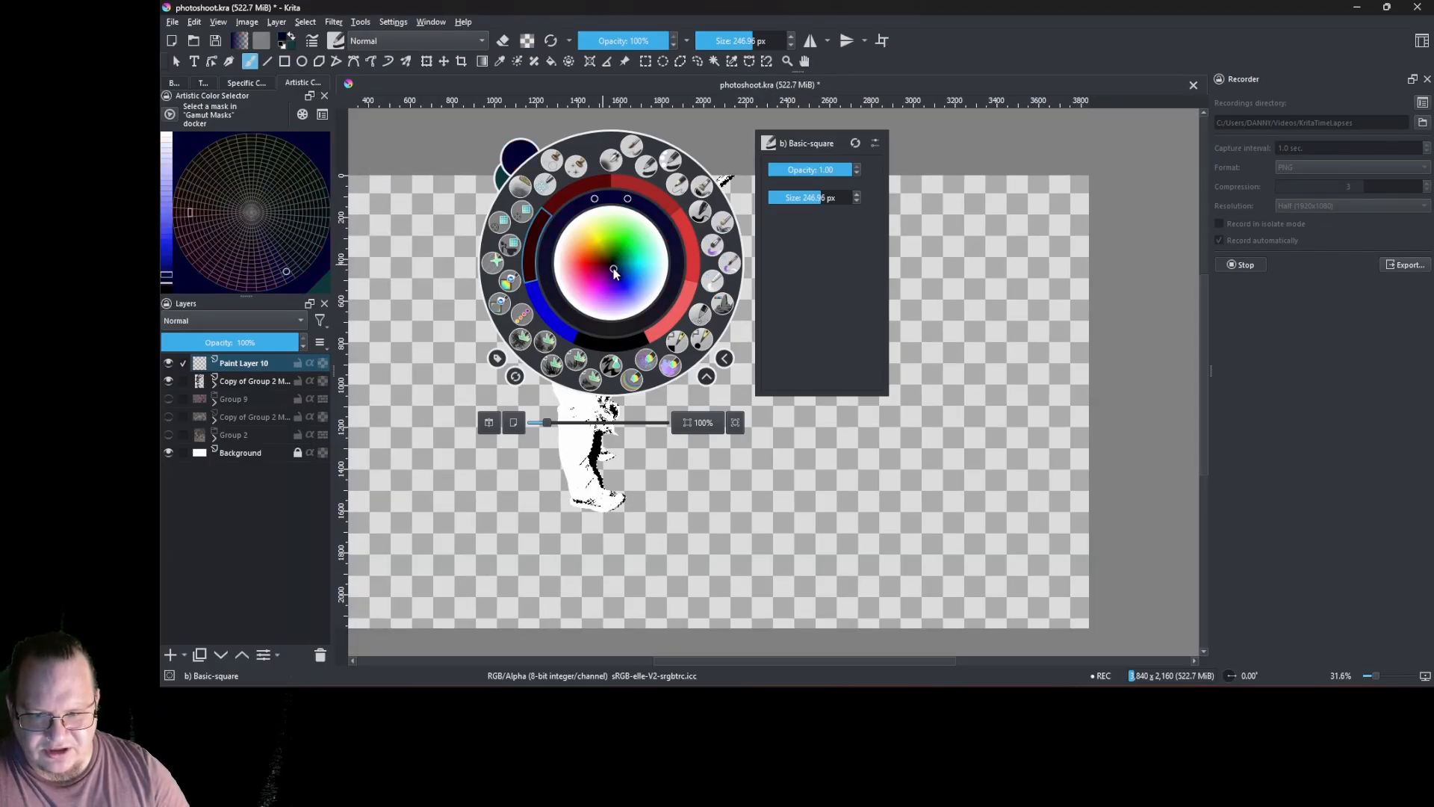
right_click(620, 259)
mouse_move(681, 198)
left_mouse_down()
mouse_move(701, 198)
mouse_move(687, 246)
left_mouse_up()
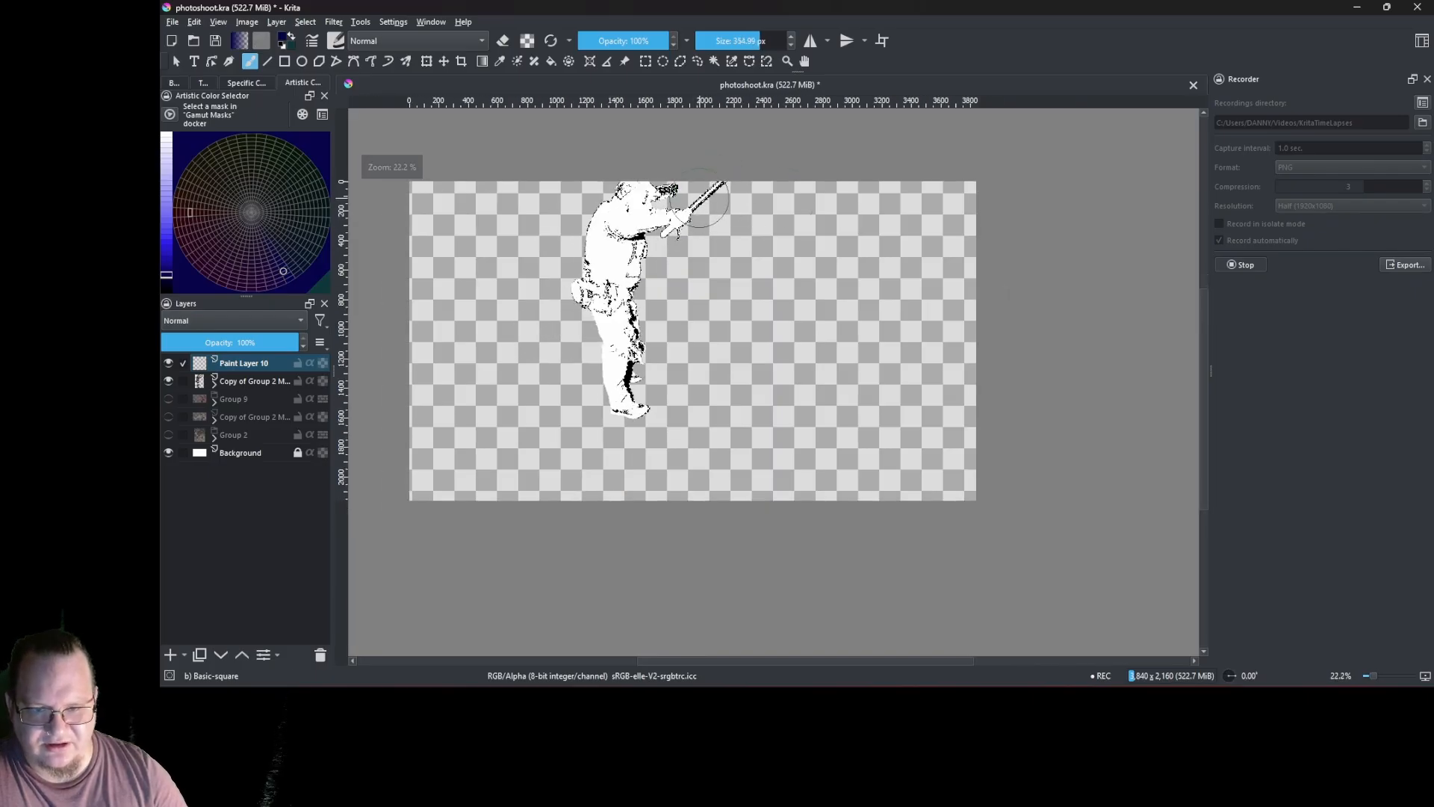
left_click_drag(719, 175, 729, 176)
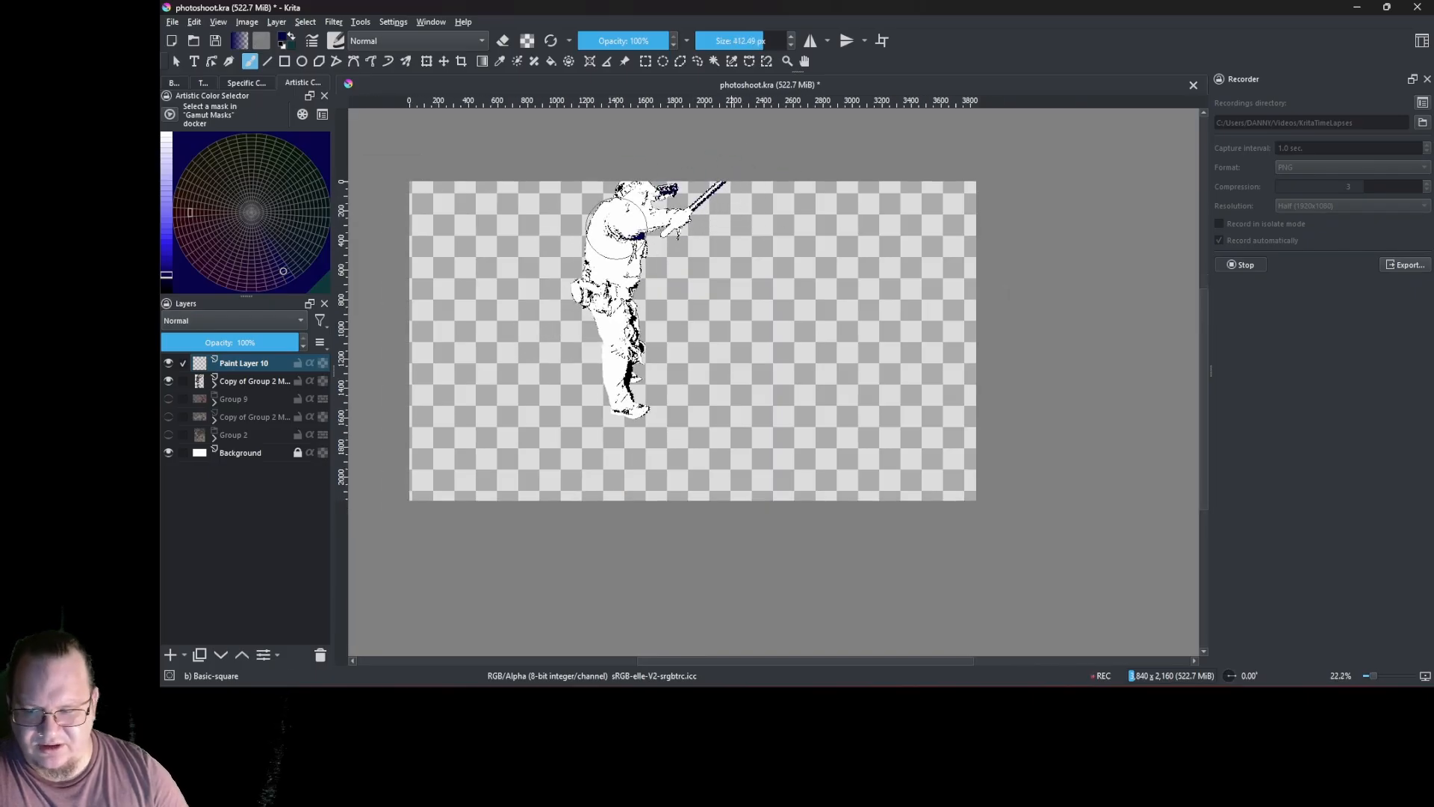
- Paint the selected shadow areas on Paint Layer 10 with a darker, near-black blue and clear the selection
left_click_drag(598, 313, 627, 407)
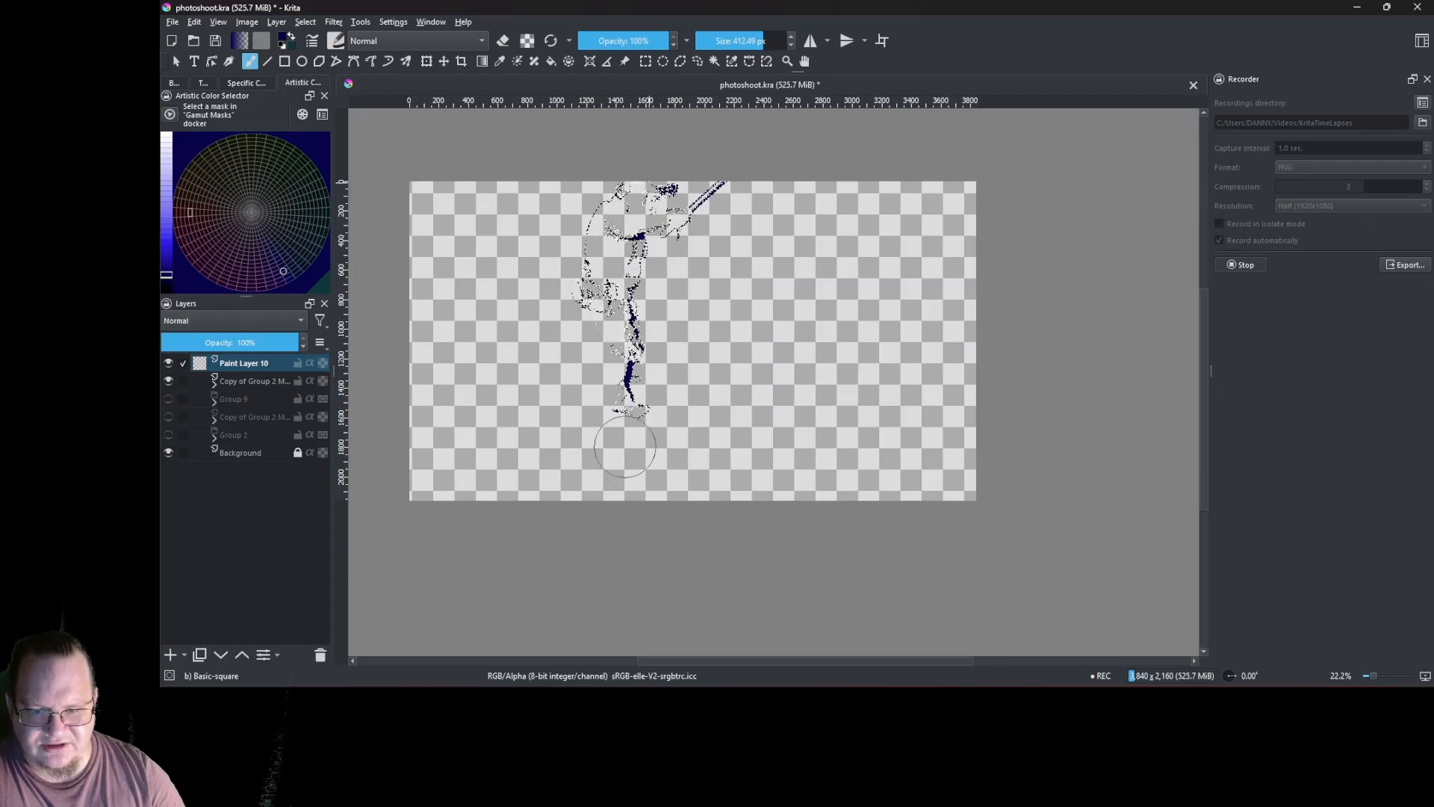
left_click_drag(609, 298, 609, 243)
left_click(165, 284)
mouse_move(550, 265)
left_mouse_down()
mouse_move(689, 301)
mouse_move(736, 508)
left_mouse_up()
left_click_drag(741, 644, 731, 538)
mouse_move(763, 274)
left_mouse_down()
mouse_move(717, 506)
mouse_move(751, 552)
left_mouse_up()
left_click_drag(748, 308, 735, 421)
left_click_drag(740, 194, 784, 134)
left_click(697, 61)
right_click(688, 221)
left_click(708, 255)
- Expand the officer layer's masks and set its Threshold filter mask to level 61
left_click(227, 383)
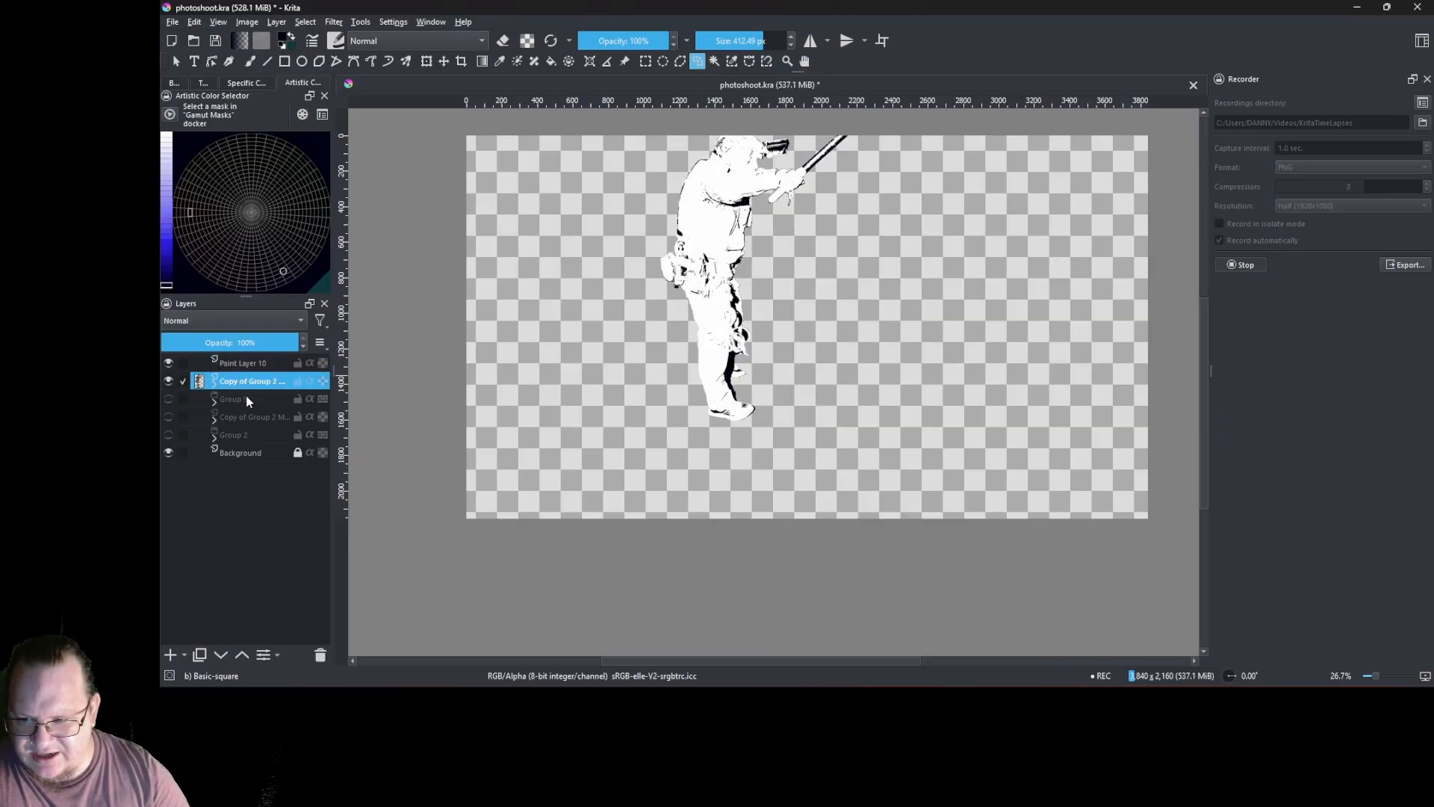
left_click(213, 381)
right_click(241, 399)
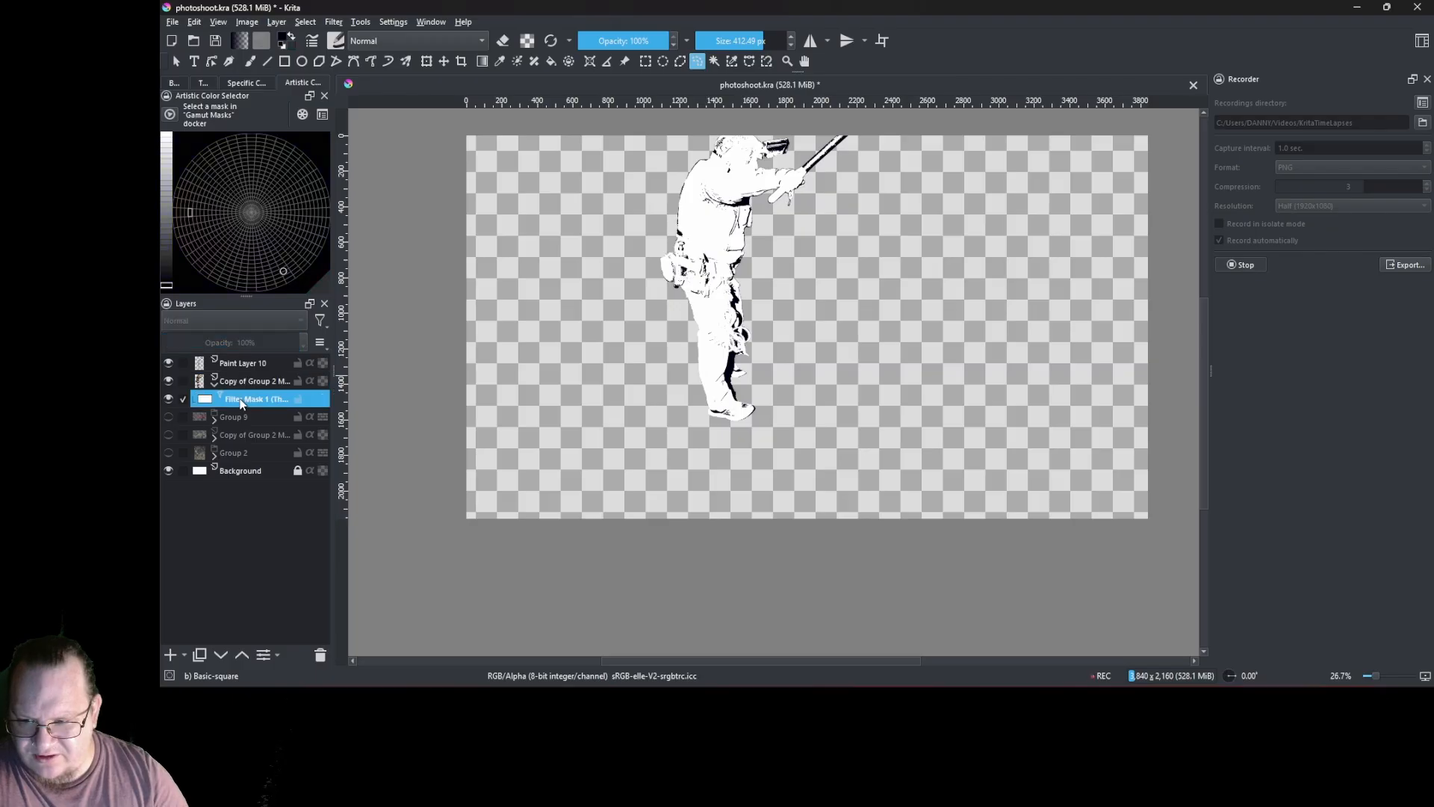
left_click(336, 80)
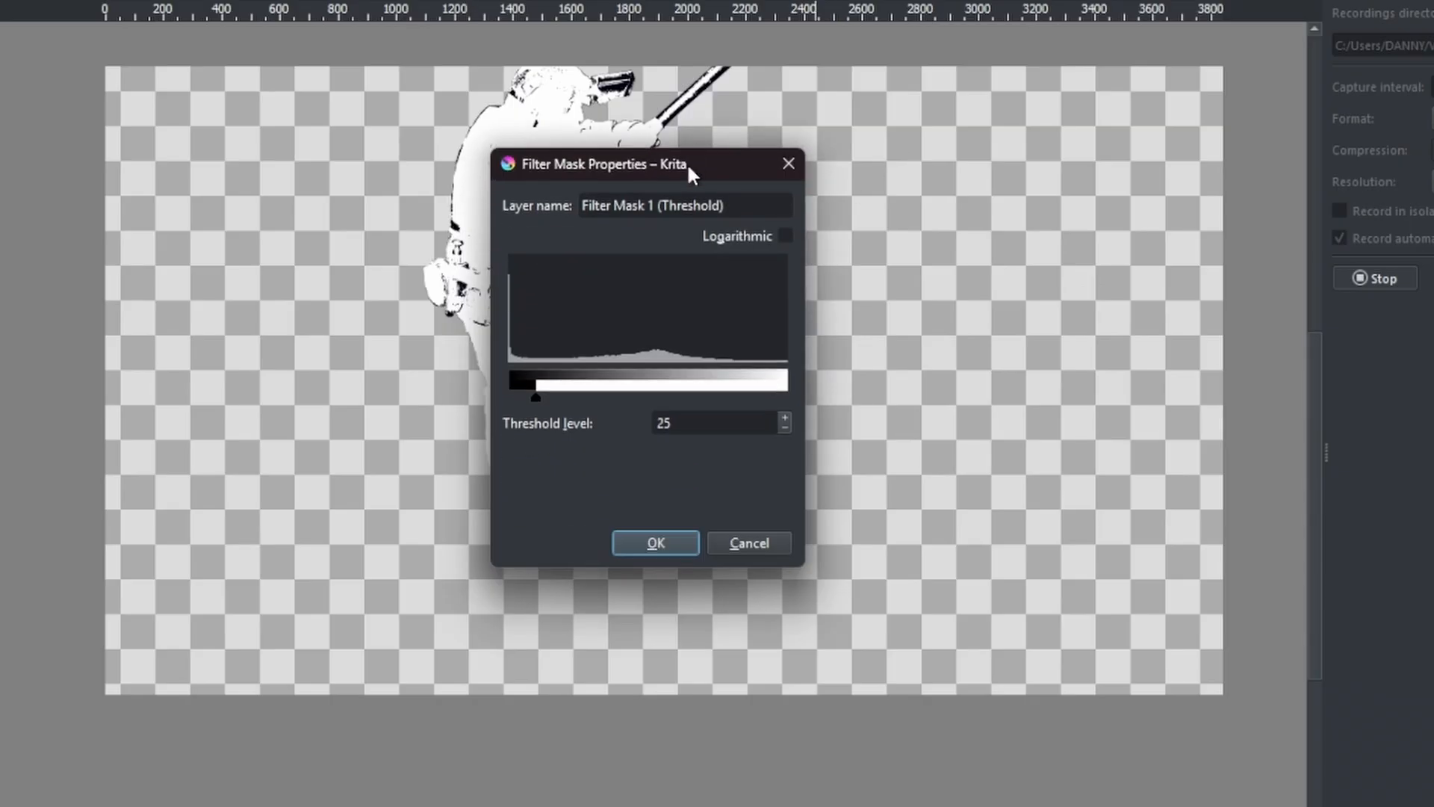
left_click_drag(687, 163, 1041, 111)
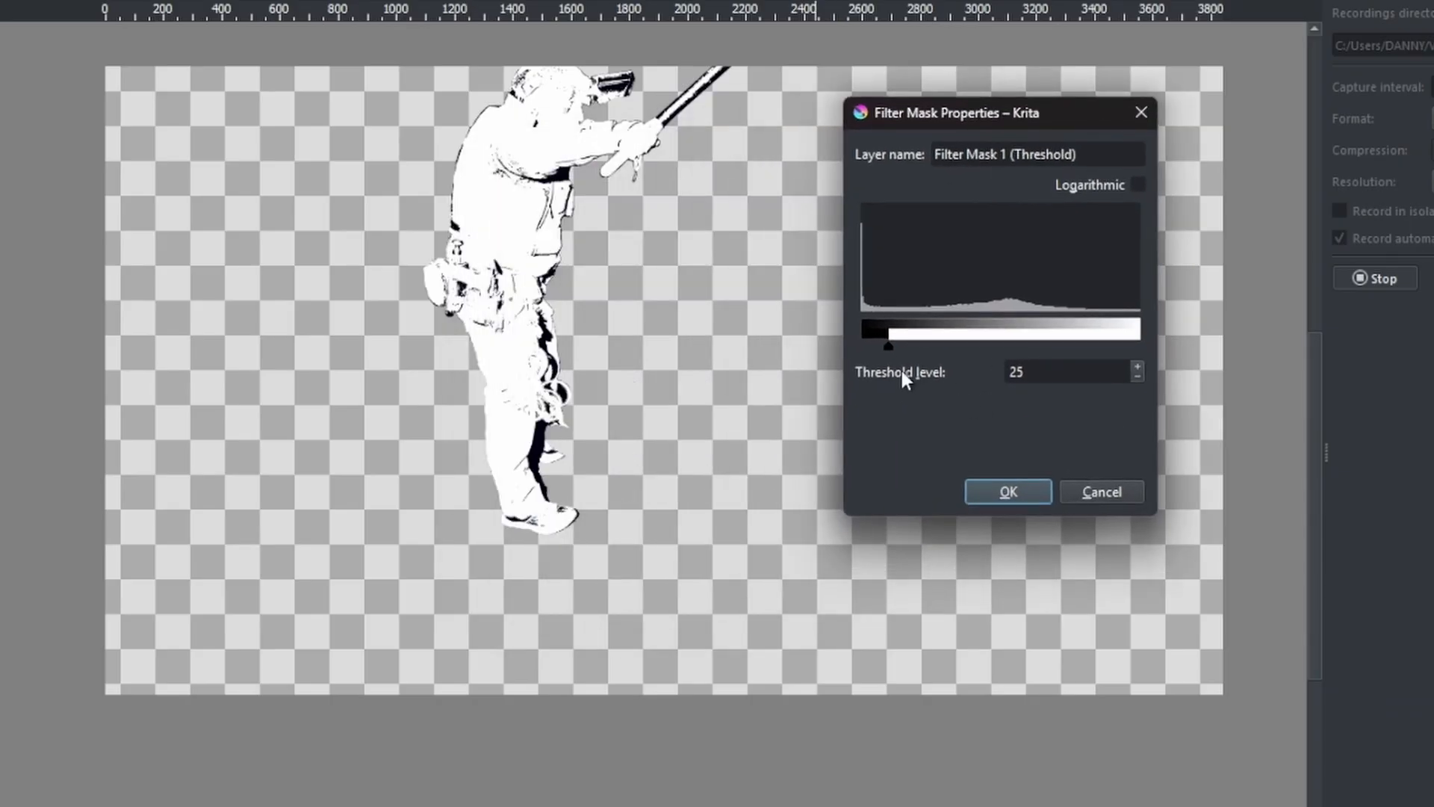
left_click_drag(889, 346, 928, 347)
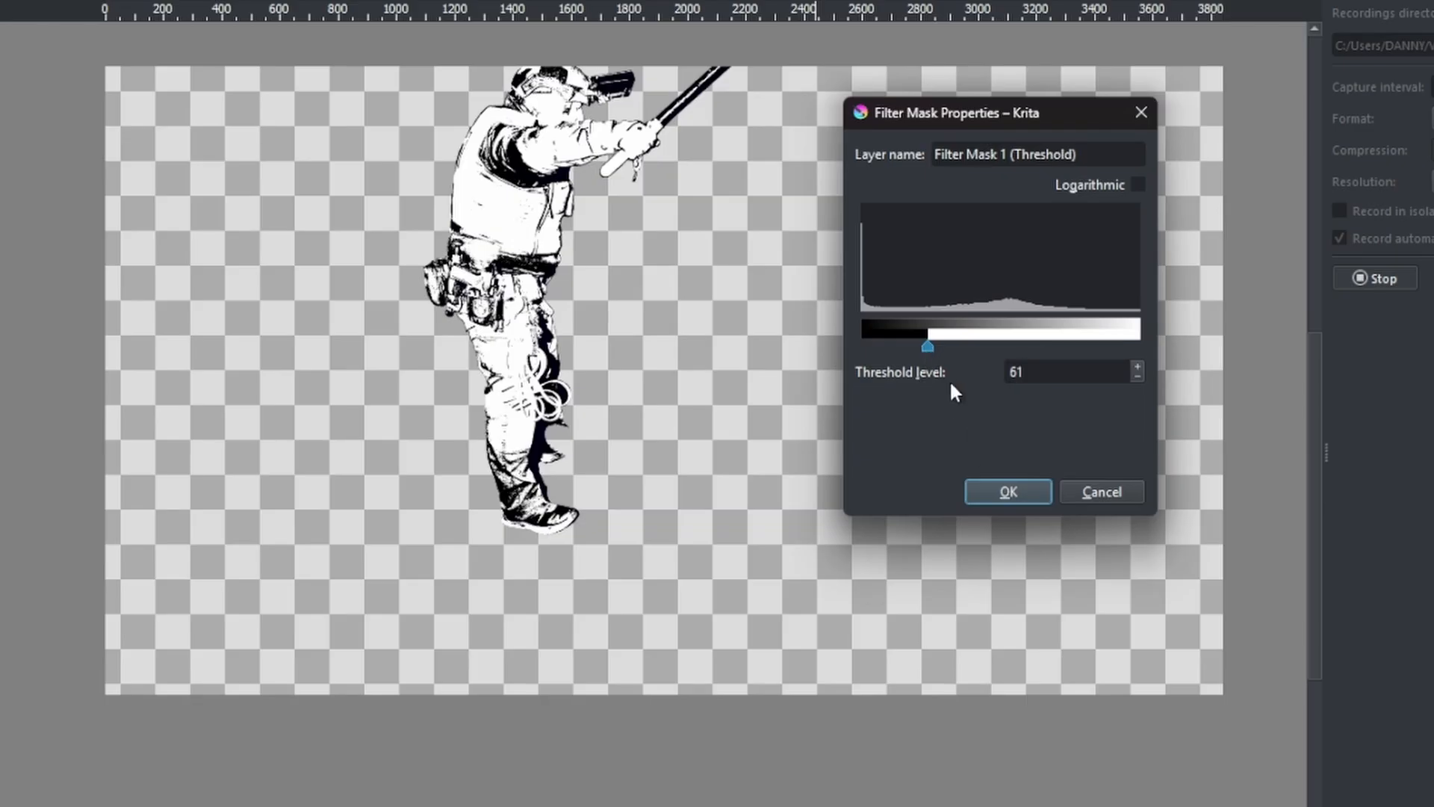
left_click(1008, 490)
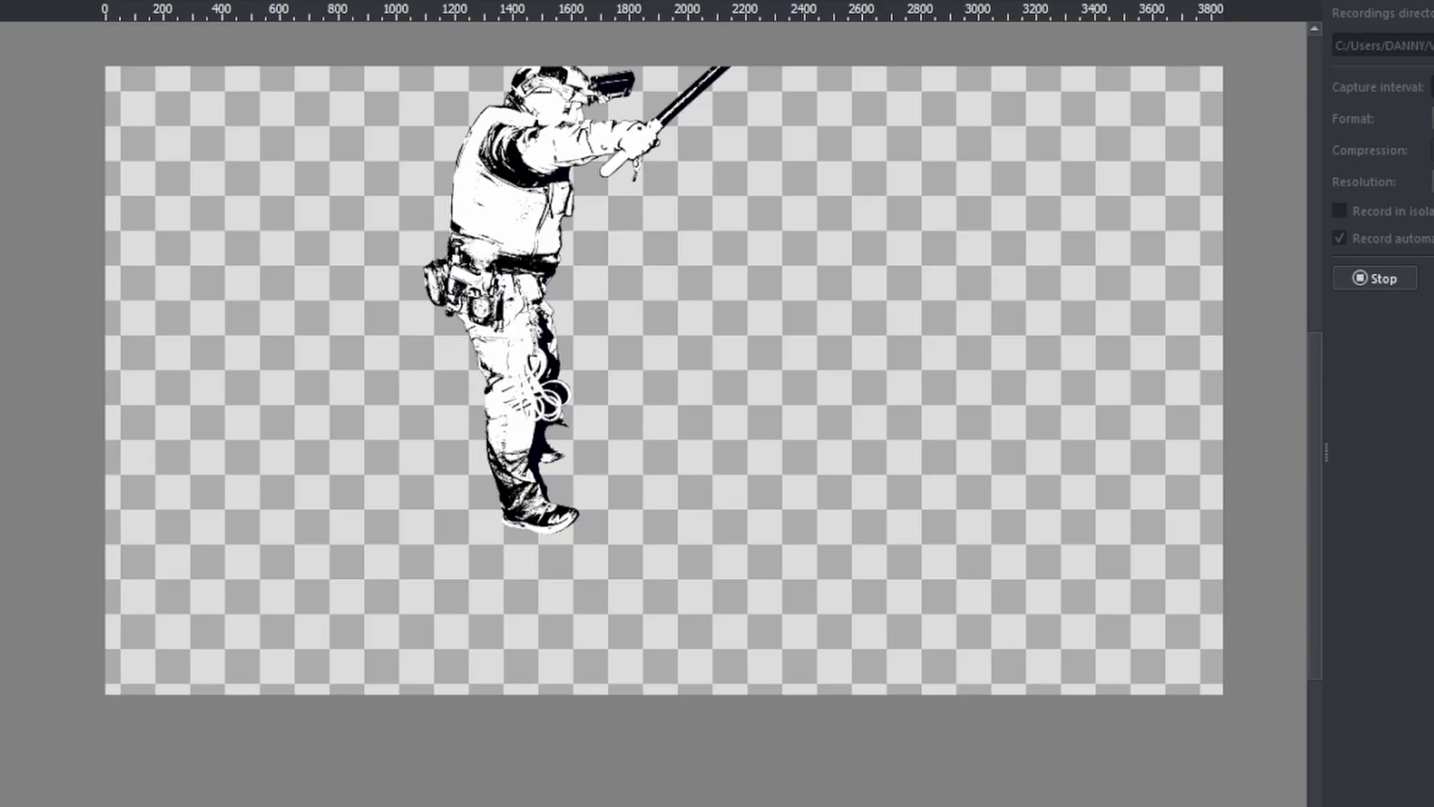
- Select the officer's enlarged black threshold areas by similar colour and make Paint Layer 11 the active layer
left_click(732, 60)
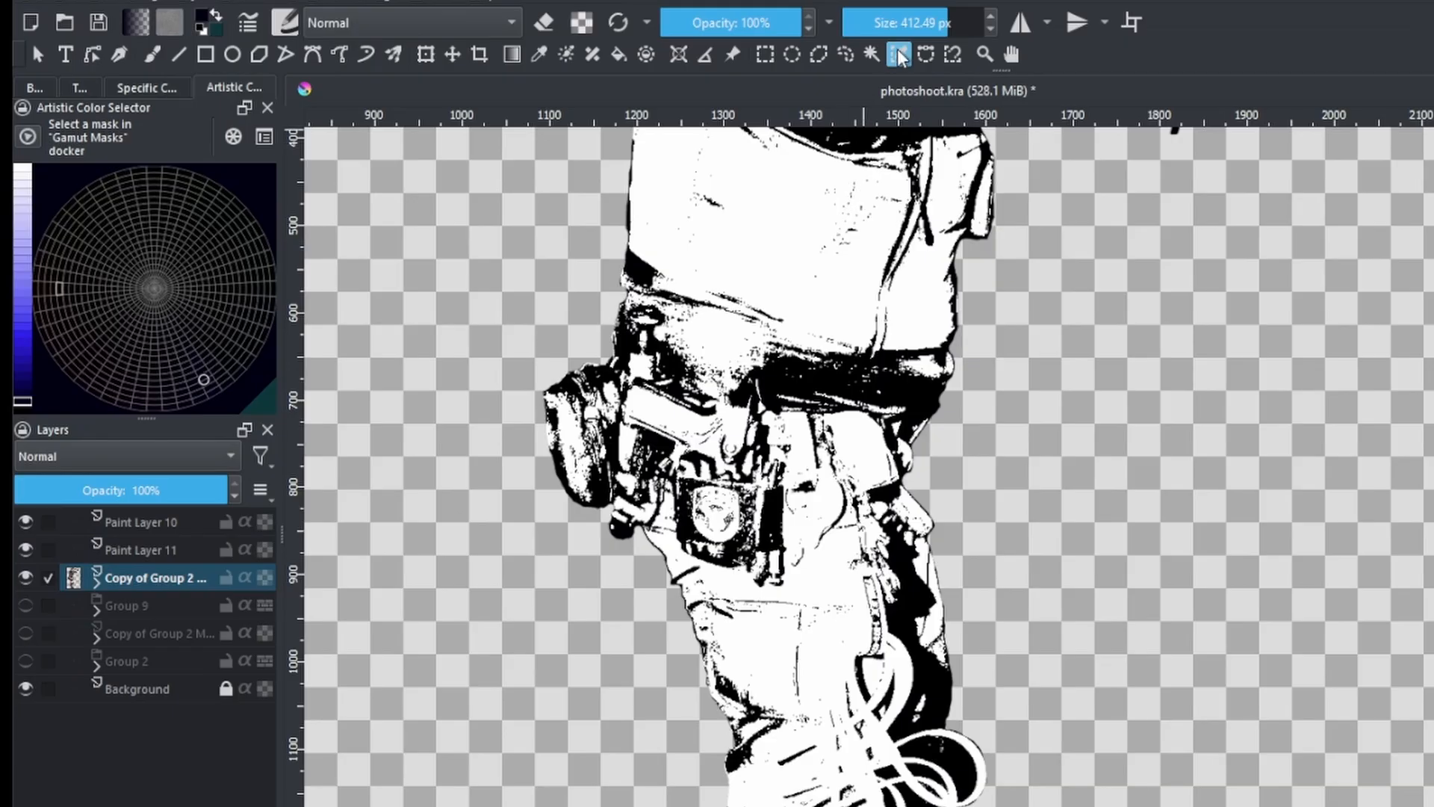
scroll(819, 394, "up", 5)
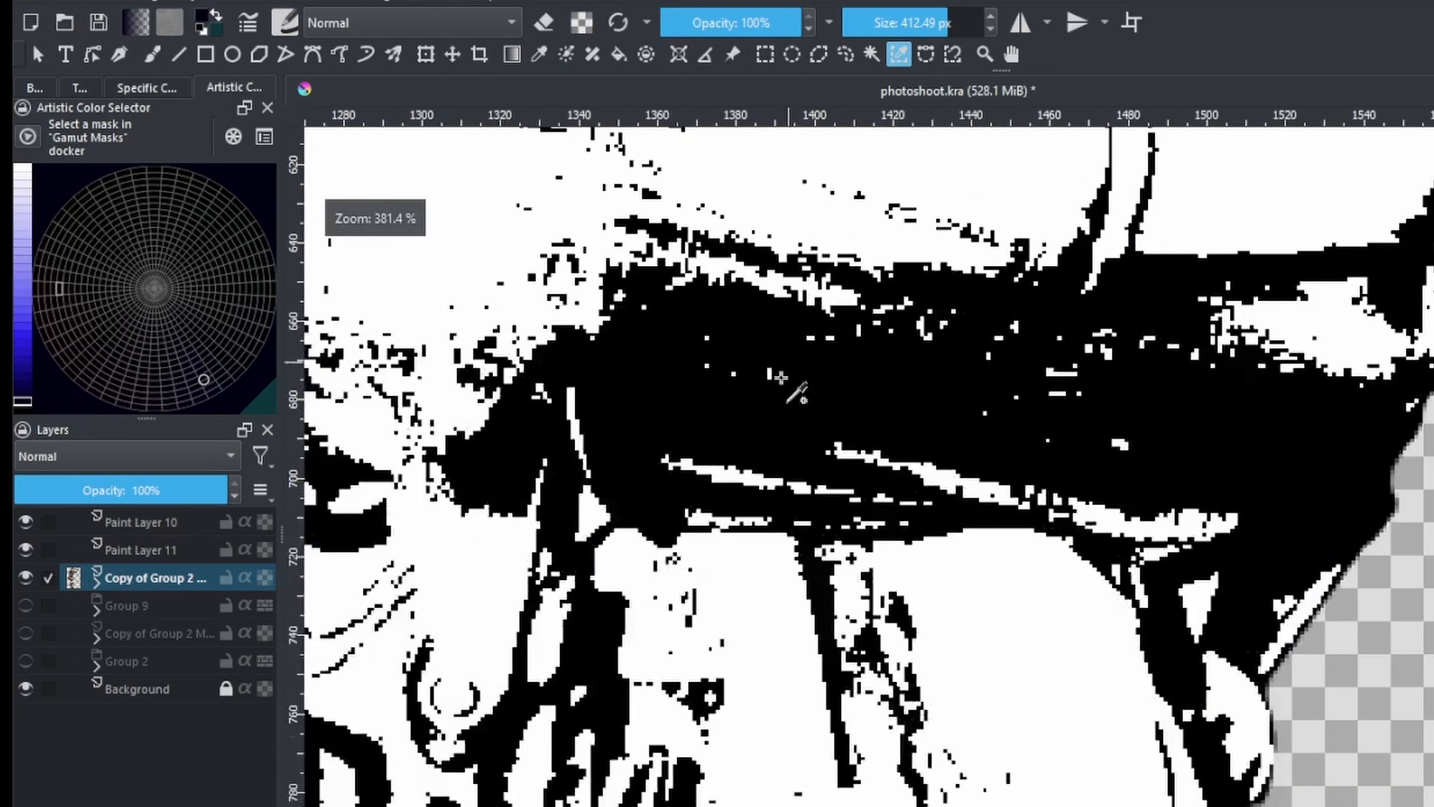
left_click(825, 321)
scroll(826, 321, "down", 5)
key("b")
left_click(171, 550)
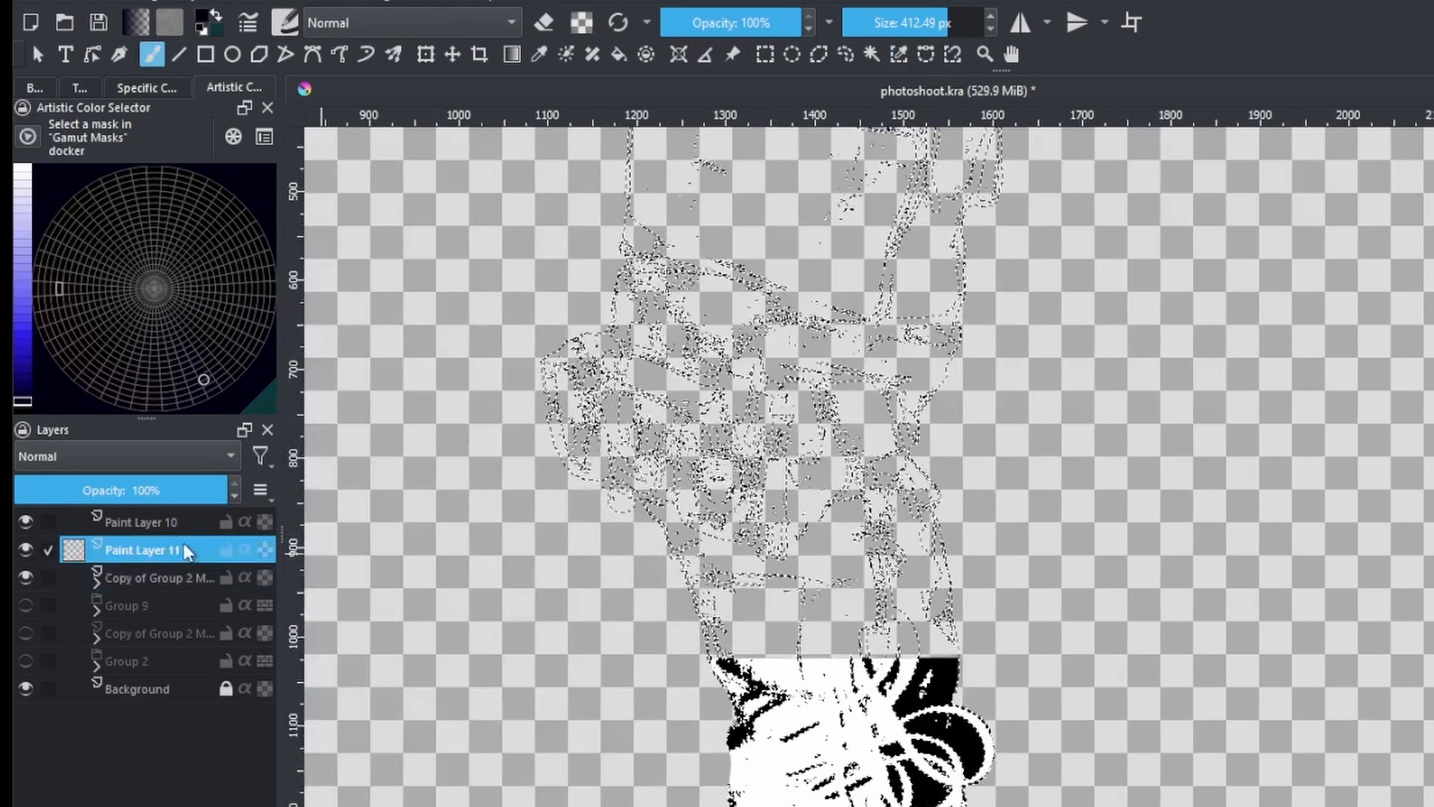
- Paint the selected areas on Paint Layer 11 with a slightly lighter dark blue and clear the selection
scroll(739, 324, "down", 3)
left_click(19, 396)
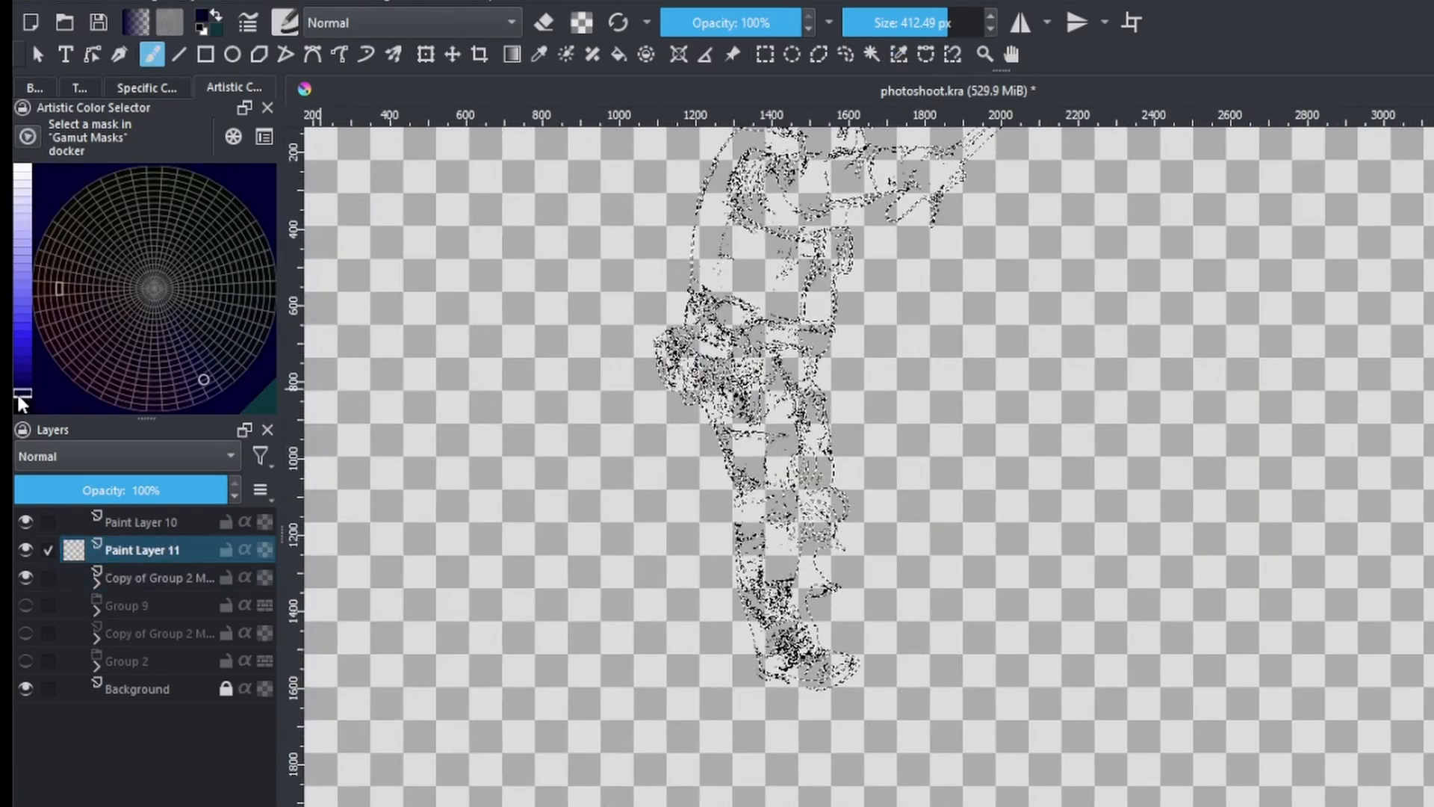
left_click(20, 387)
mouse_move(720, 368)
left_mouse_down()
mouse_move(771, 681)
mouse_move(809, 641)
mouse_move(766, 649)
left_mouse_up()
left_click_drag(822, 336, 715, 533)
left_click_drag(716, 448, 871, 368)
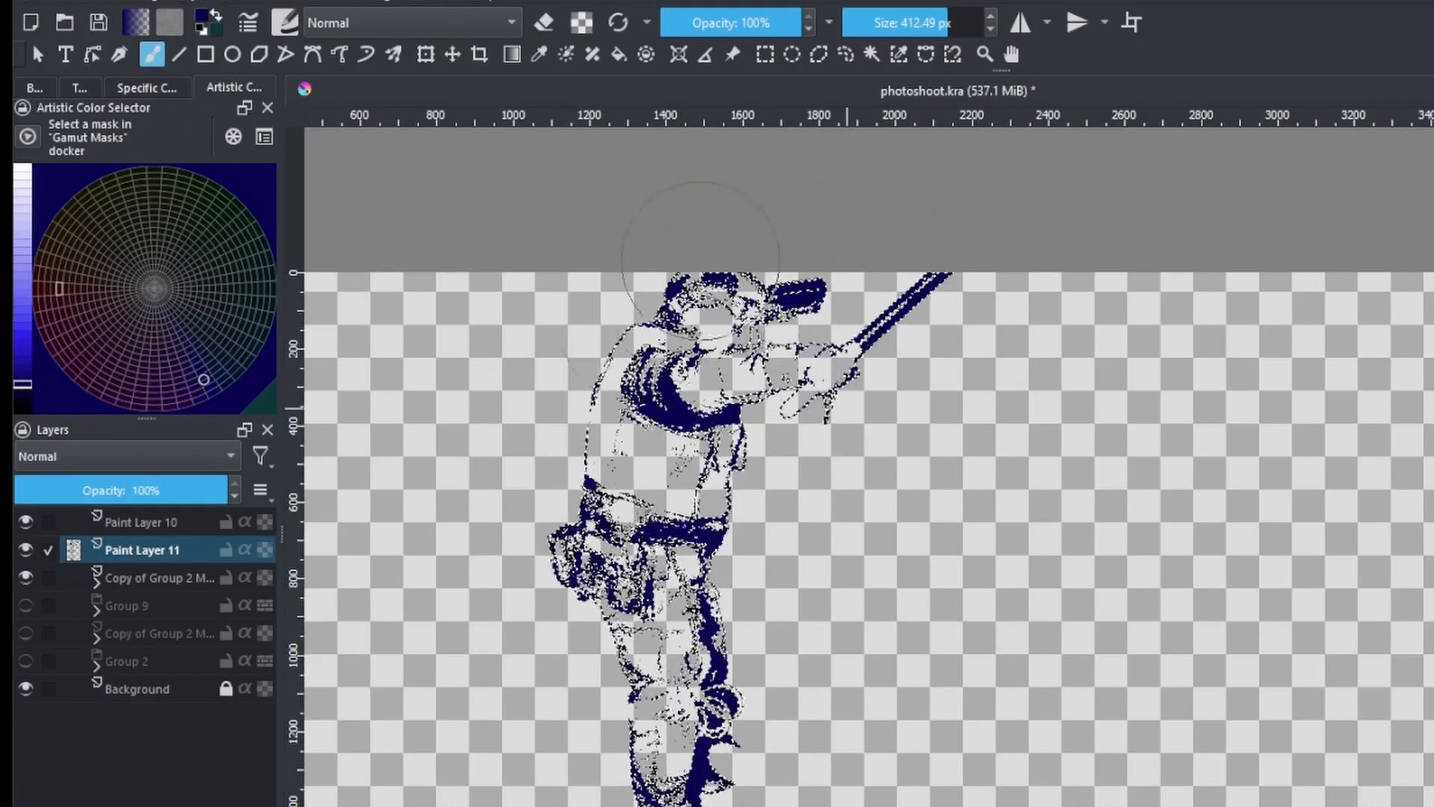
left_click_drag(796, 456, 798, 314)
key("l")
right_click(784, 375)
left_click(813, 430)
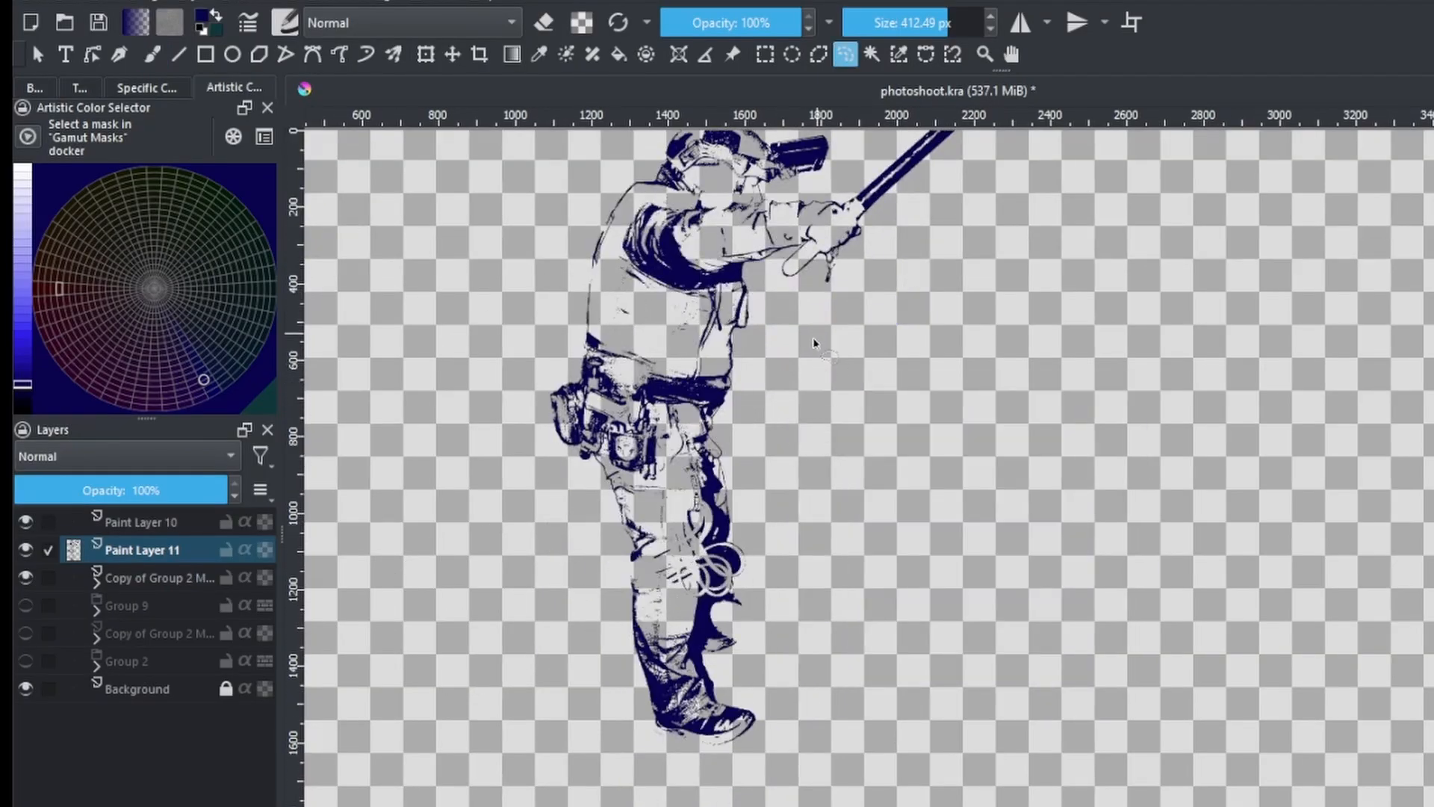
- Examine how the blue shades of Paint Layers 10 and 11 combine on the officer, both close up and across the whole figure
scroll(775, 426, "down", 3)
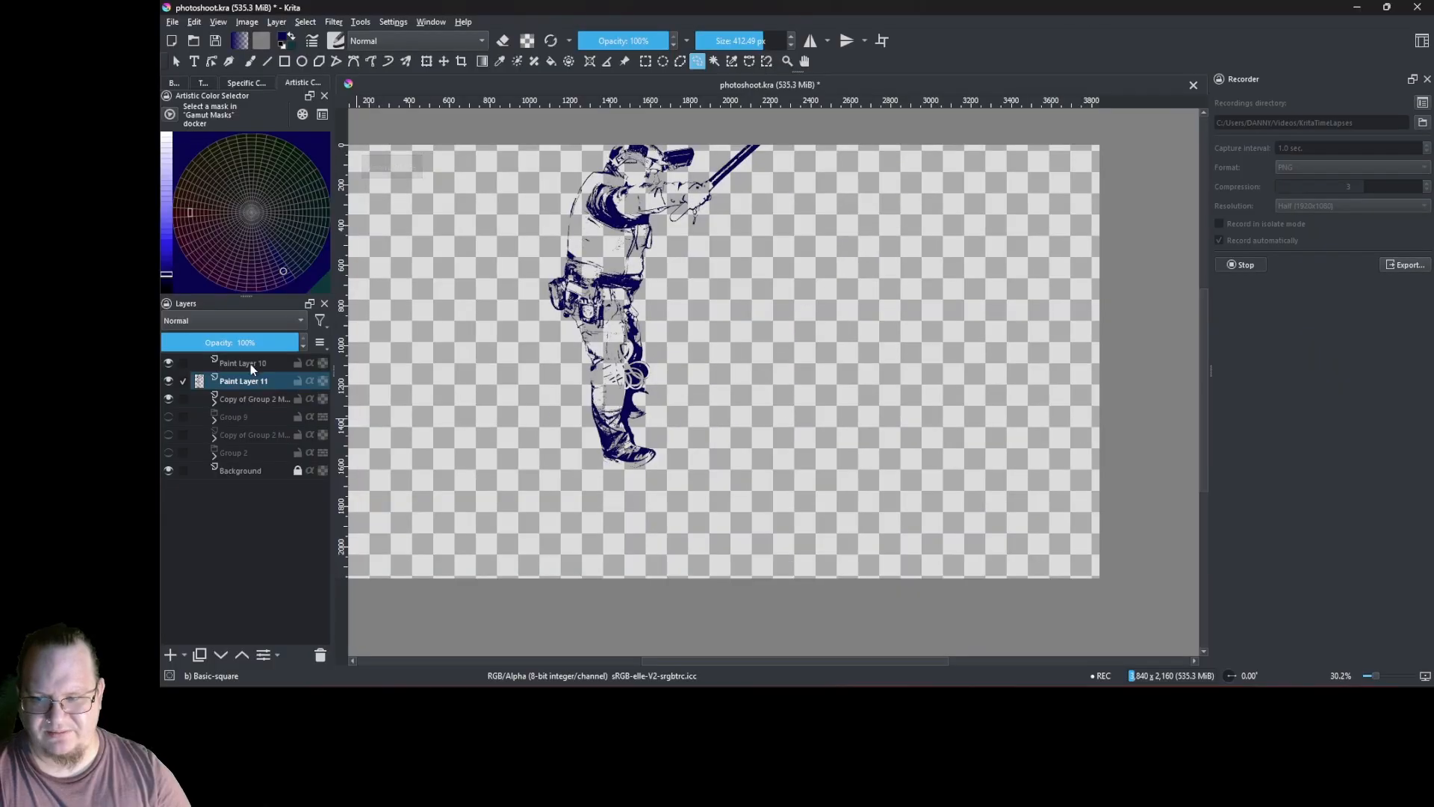
left_click(250, 364)
left_click(255, 381)
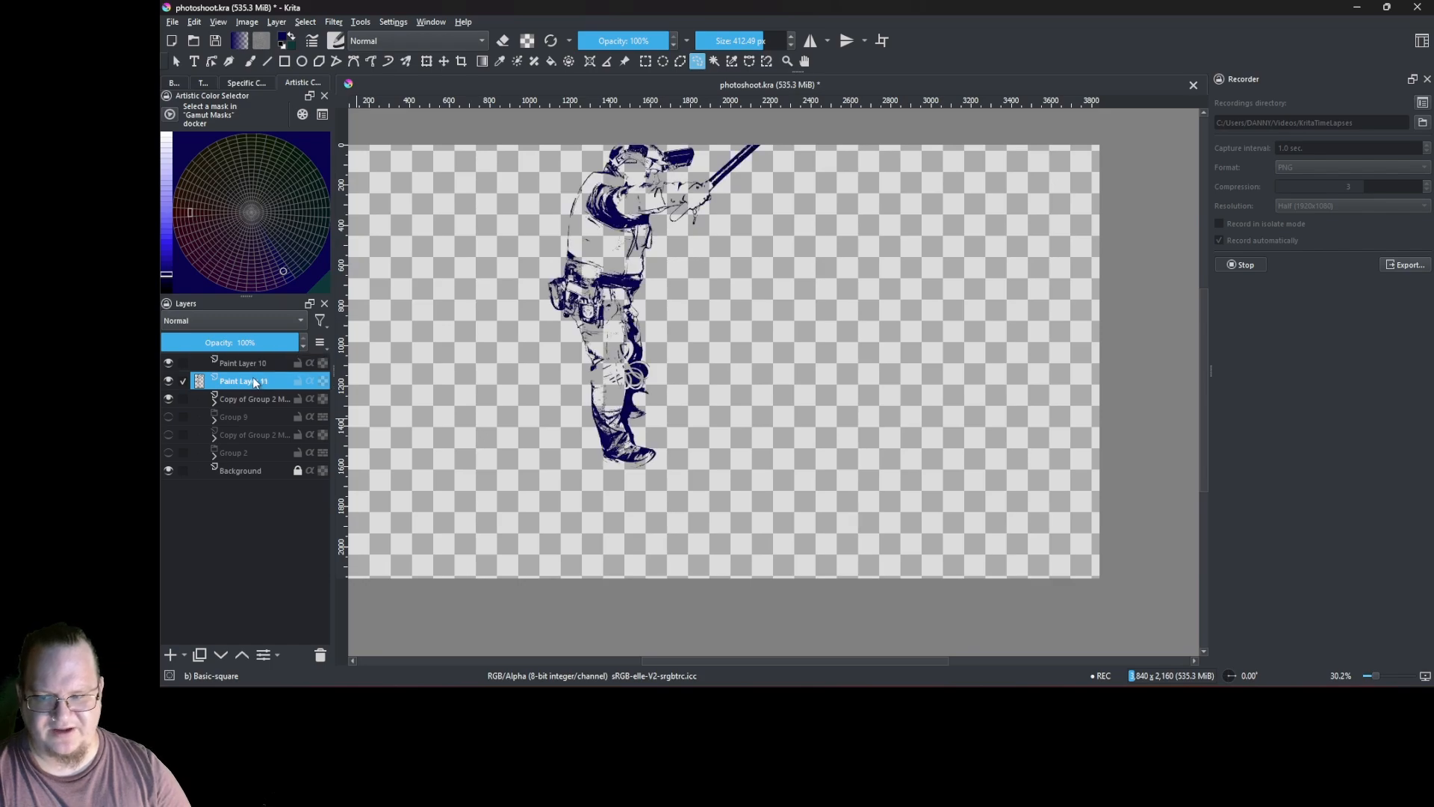
left_click(248, 365)
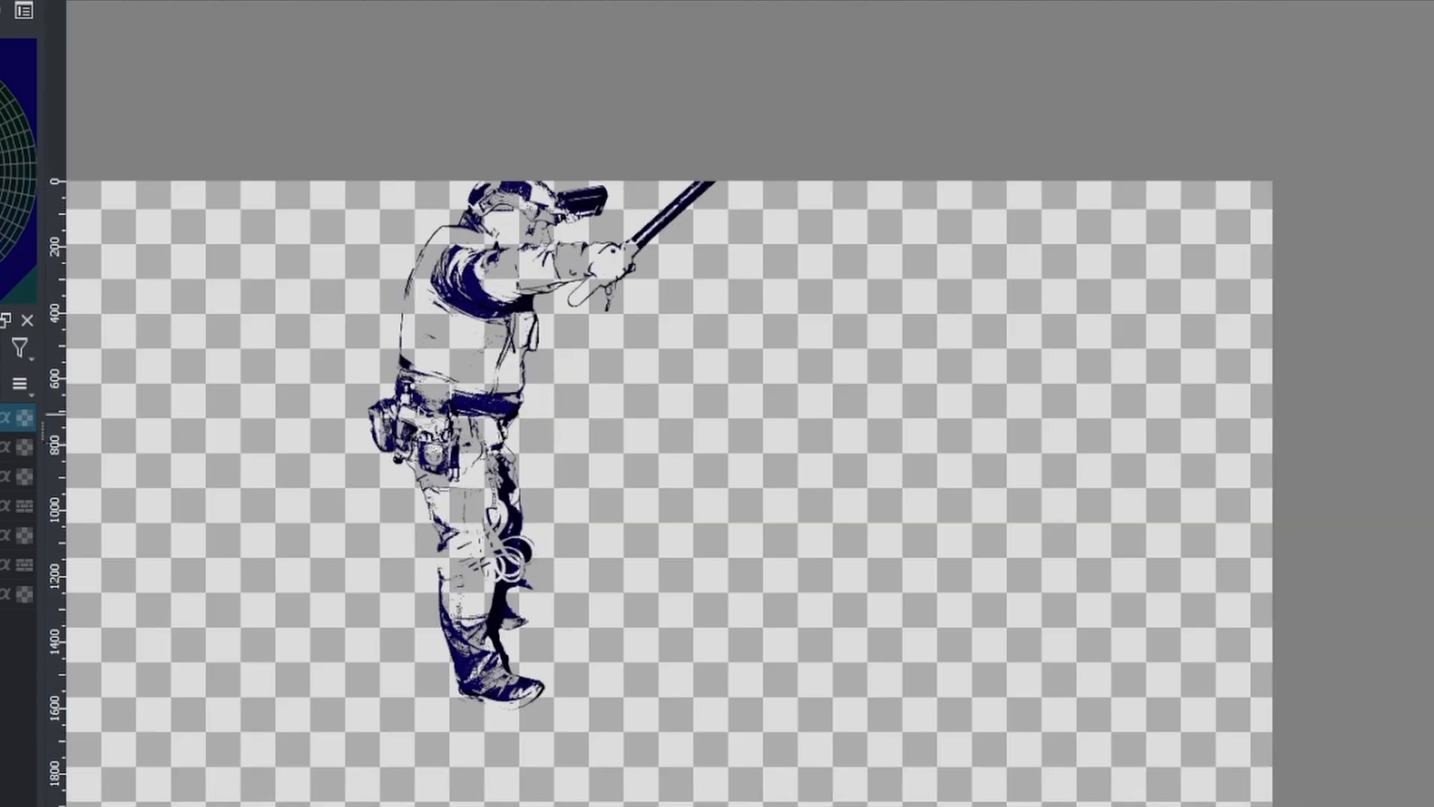
scroll(469, 299, "up", 6)
scroll(471, 293, "up", 1)
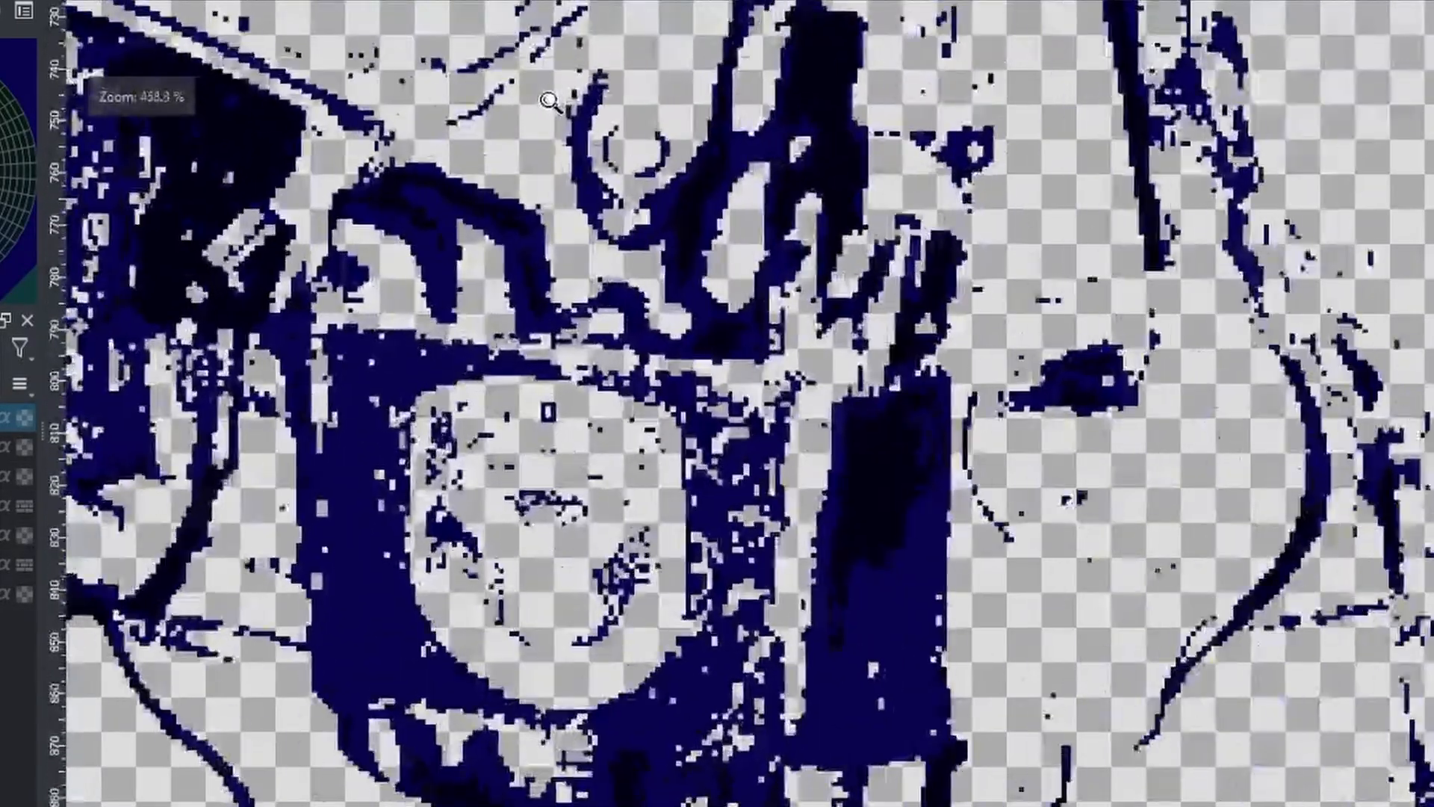
scroll(471, 293, "down", 4)
scroll(500, 260, "down", 3)
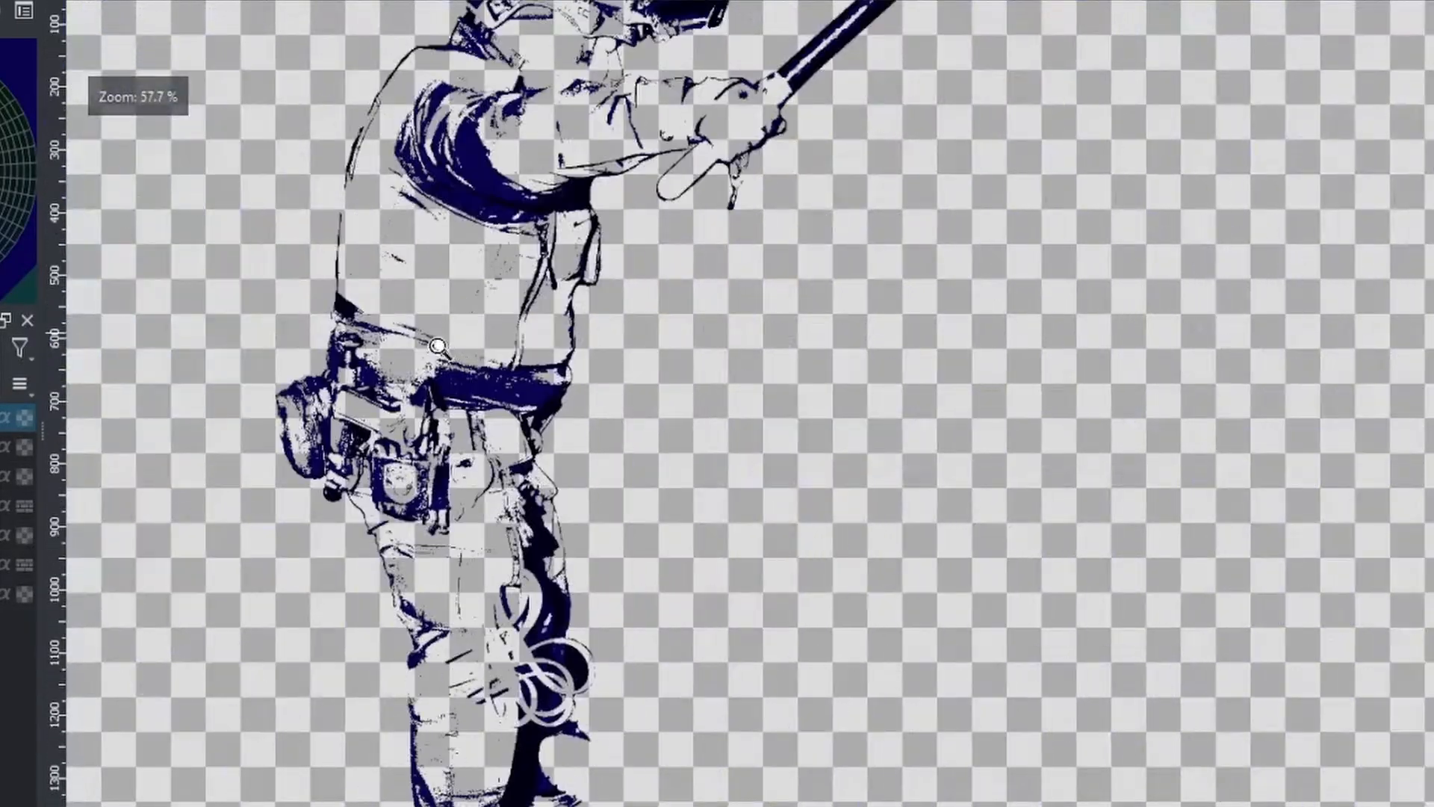
scroll(419, 358, "up", 2)
scroll(396, 425, "up", 3)
scroll(396, 425, "up", 1)
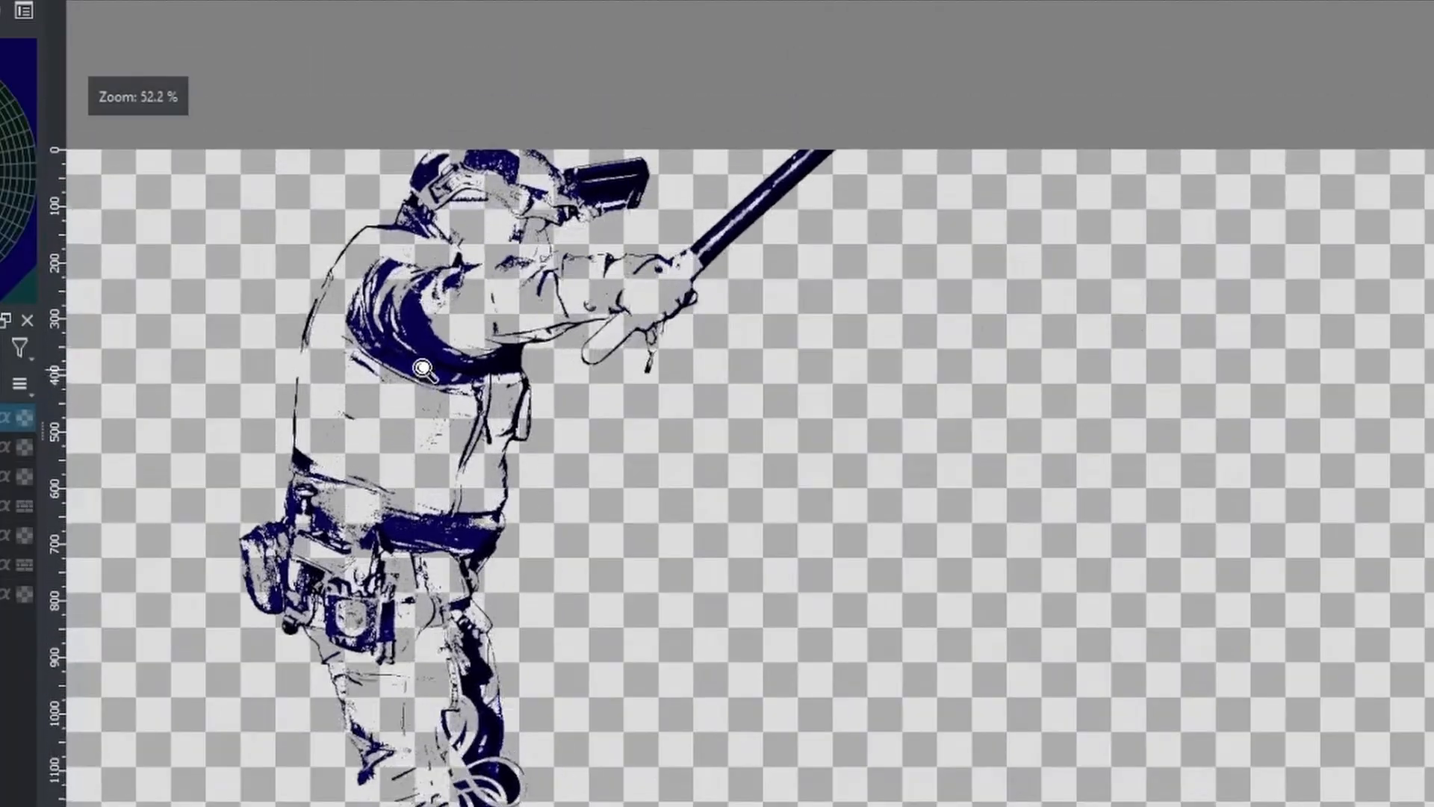
scroll(404, 415, "down", 3)
scroll(429, 377, "up", 1)
scroll(435, 371, "up", 2)
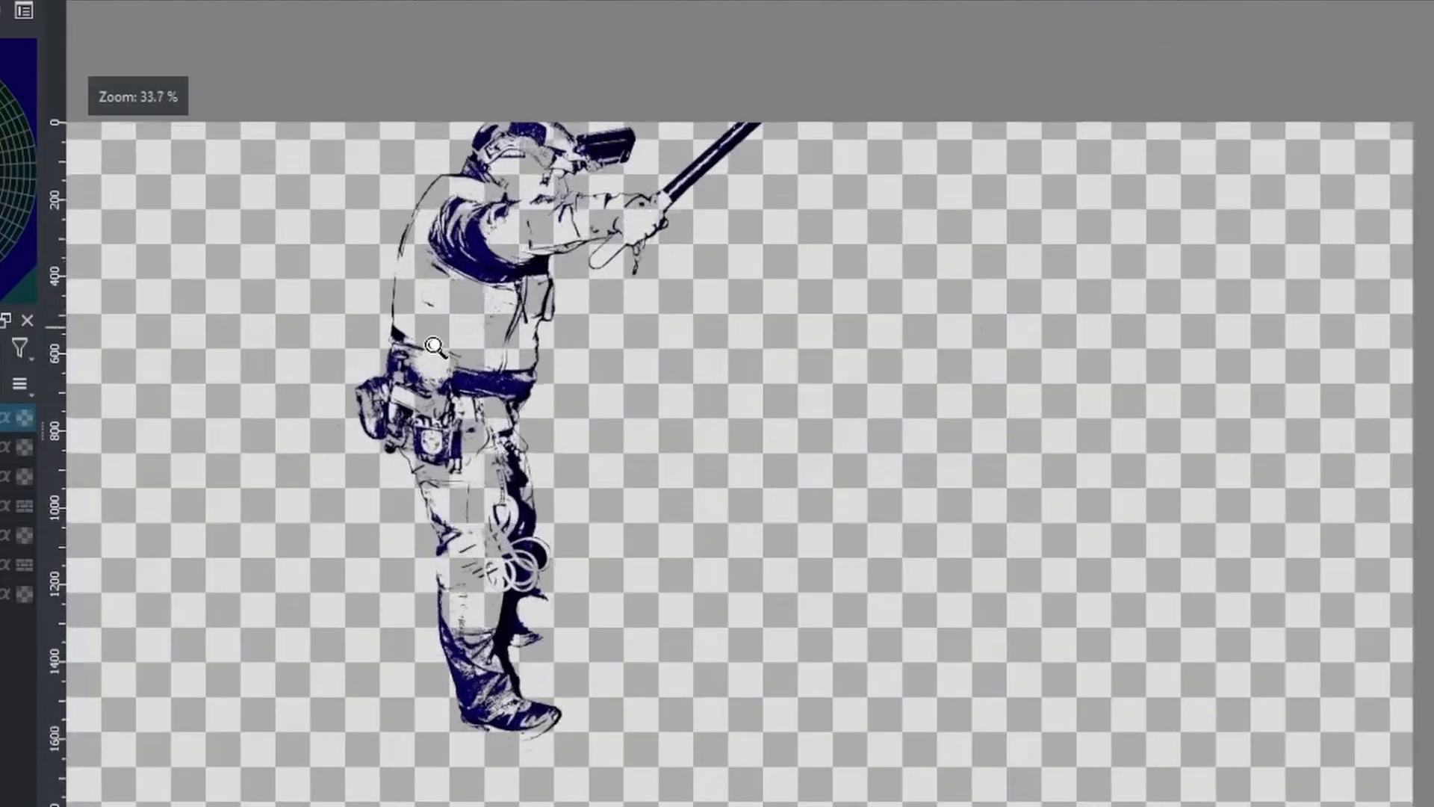
scroll(428, 470, "up", 6)
scroll(478, 418, "down", 4)
scroll(488, 404, "down", 3)
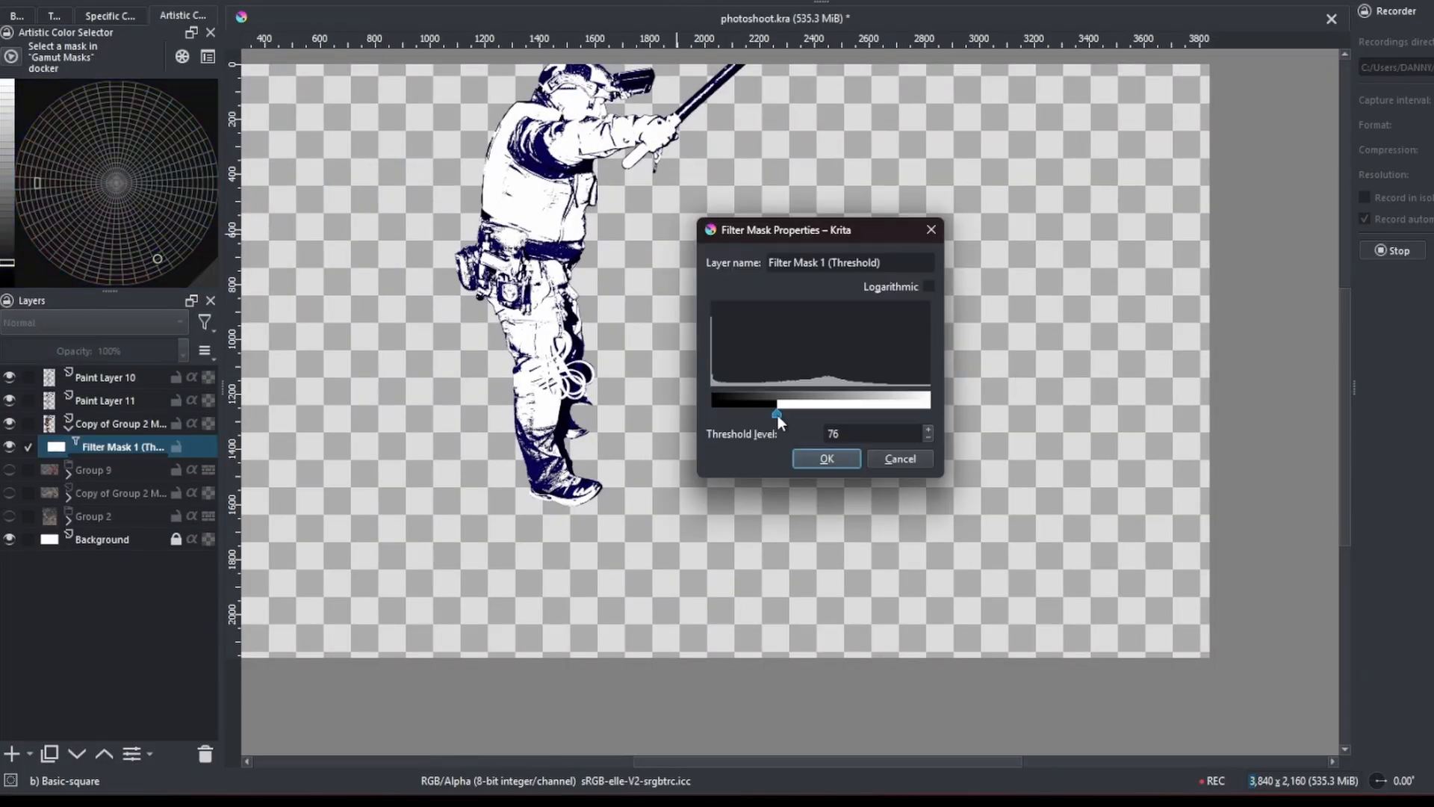
- Raise the officer's Threshold filter mask level beyond 76 for the Paint Layer 12 shade, and to 131 for the following shade
left_click_drag(778, 415, 796, 415)
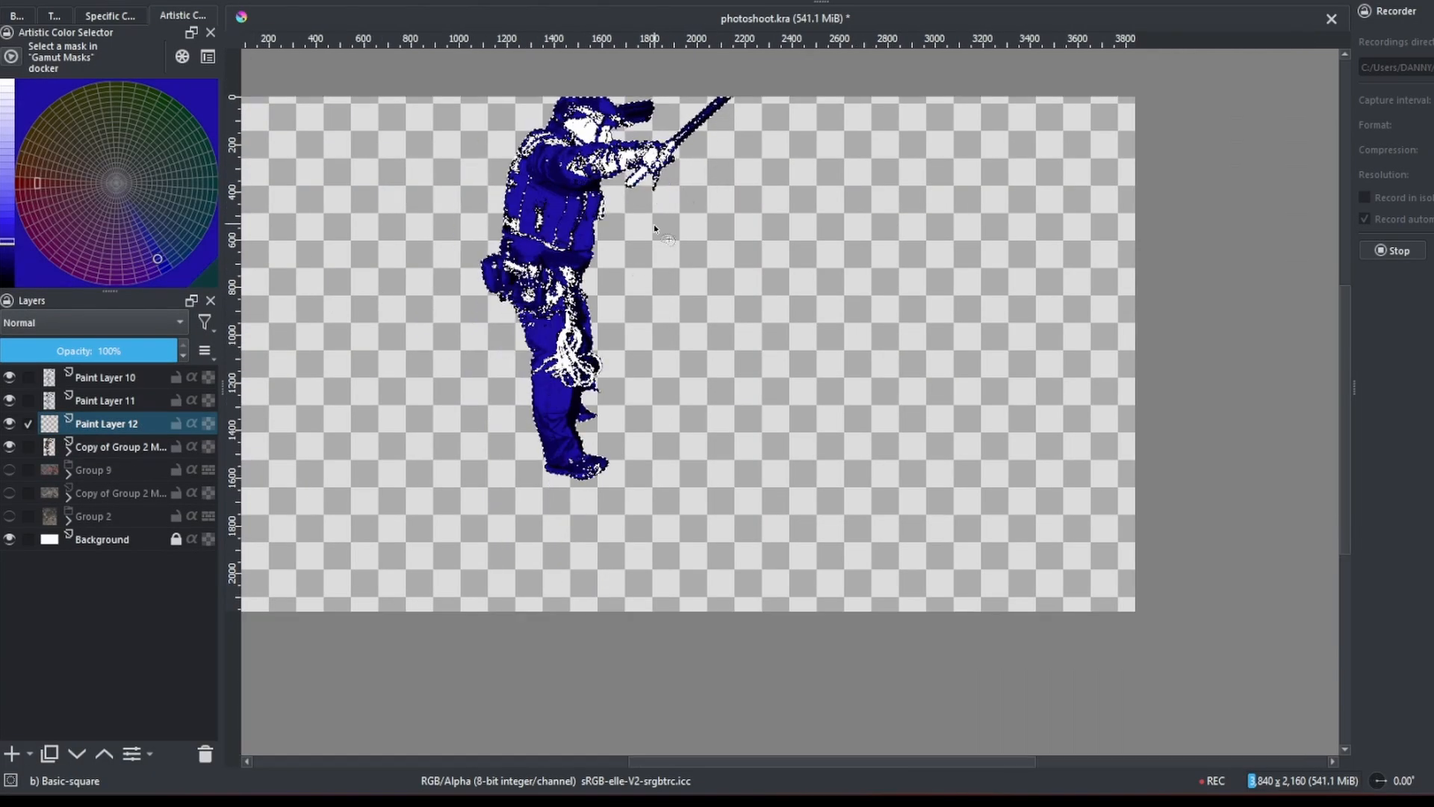
left_click(118, 404)
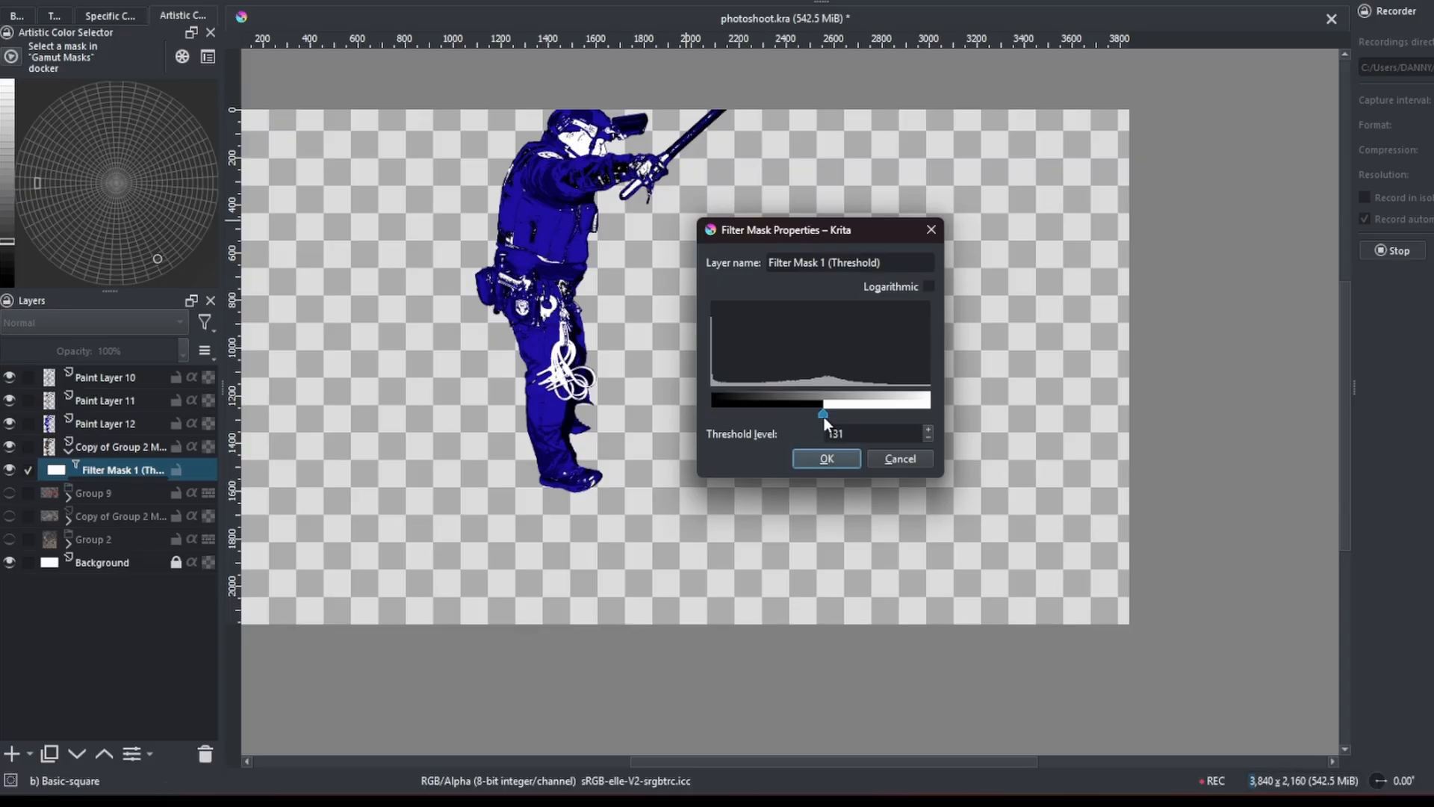
left_click(826, 458)
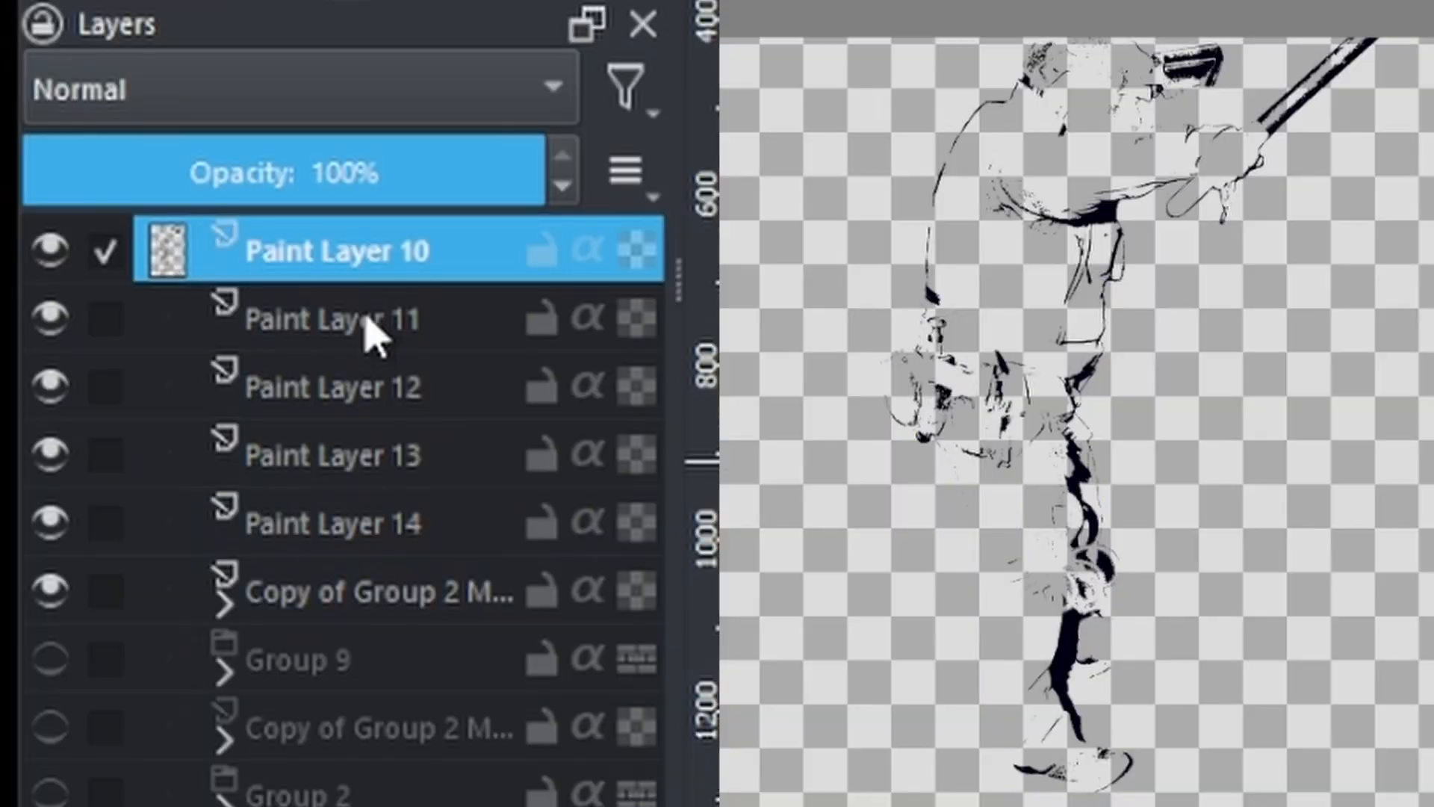
- Examine the officer's shade layers, Paint Layers 10 to 14, one at a time from darkest to lightest and back
left_click(369, 324)
left_click(378, 410)
left_click(384, 478)
left_click(384, 548)
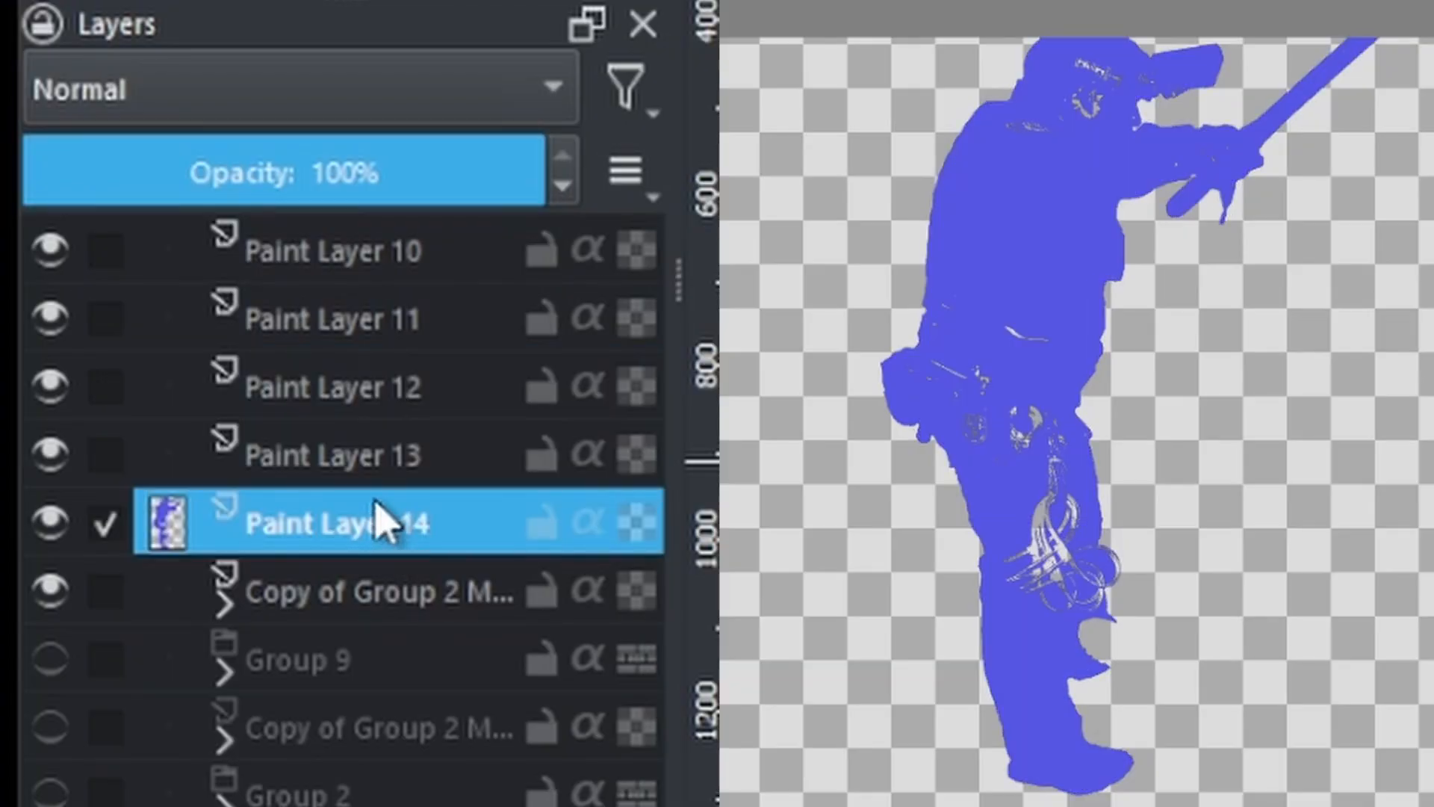
left_click(371, 447)
left_click(366, 381)
left_click(371, 306)
left_click(376, 257)
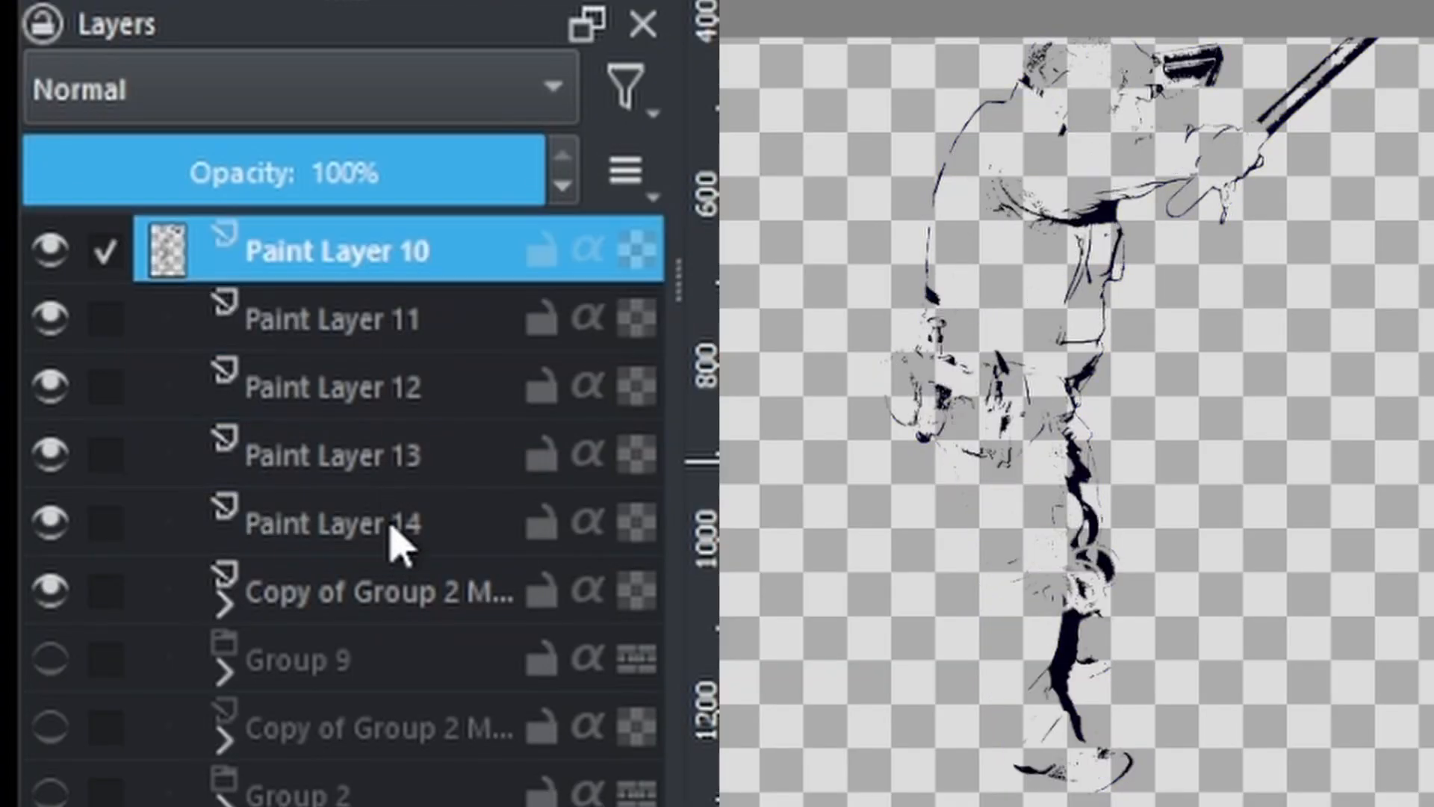
left_click(370, 325)
left_click(374, 392)
left_click(378, 458)
left_click(386, 529)
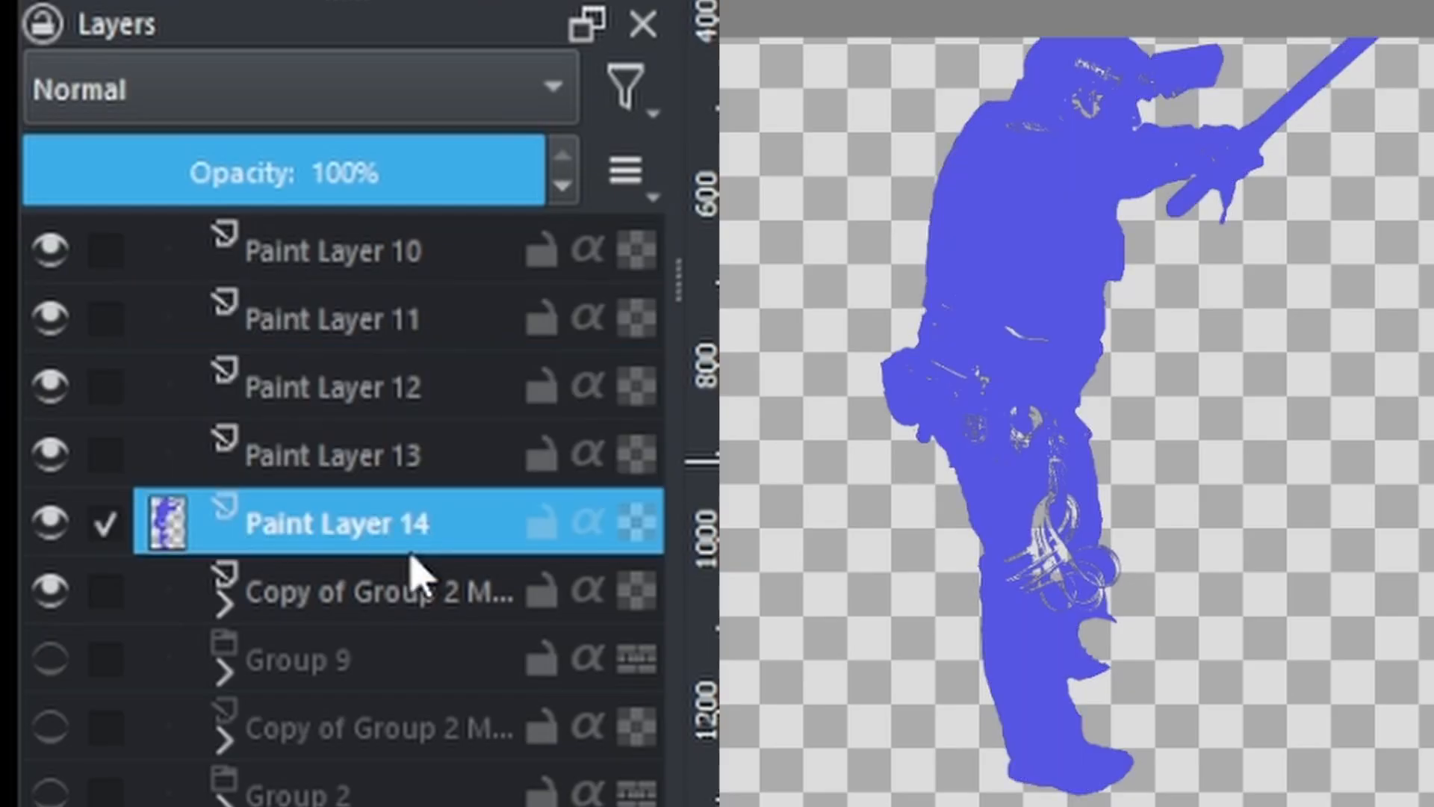
- Finish the officer's light blue shade on Paint Layer 15, clear the selection and choose a slightly darker blue
left_click(380, 590)
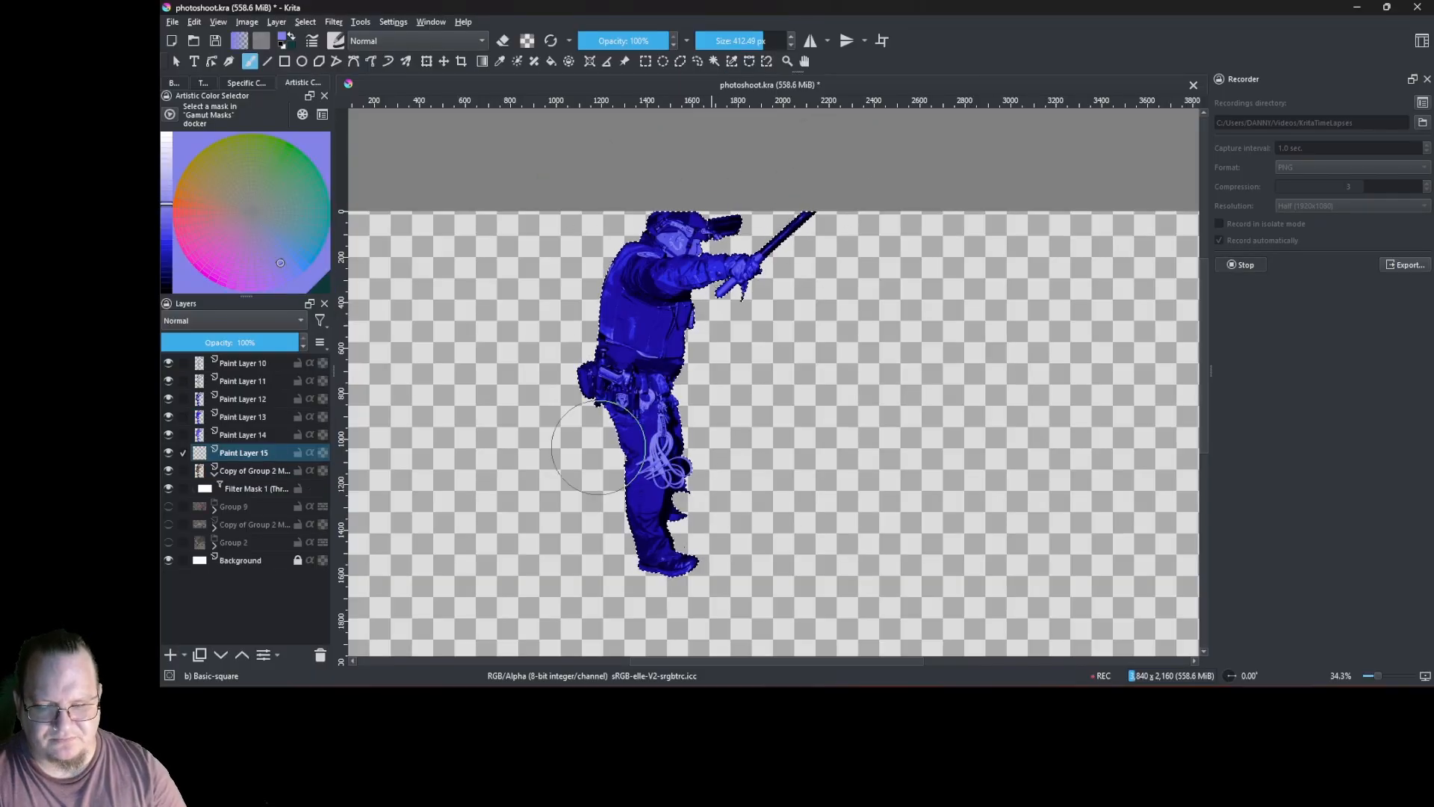
right_click(647, 317)
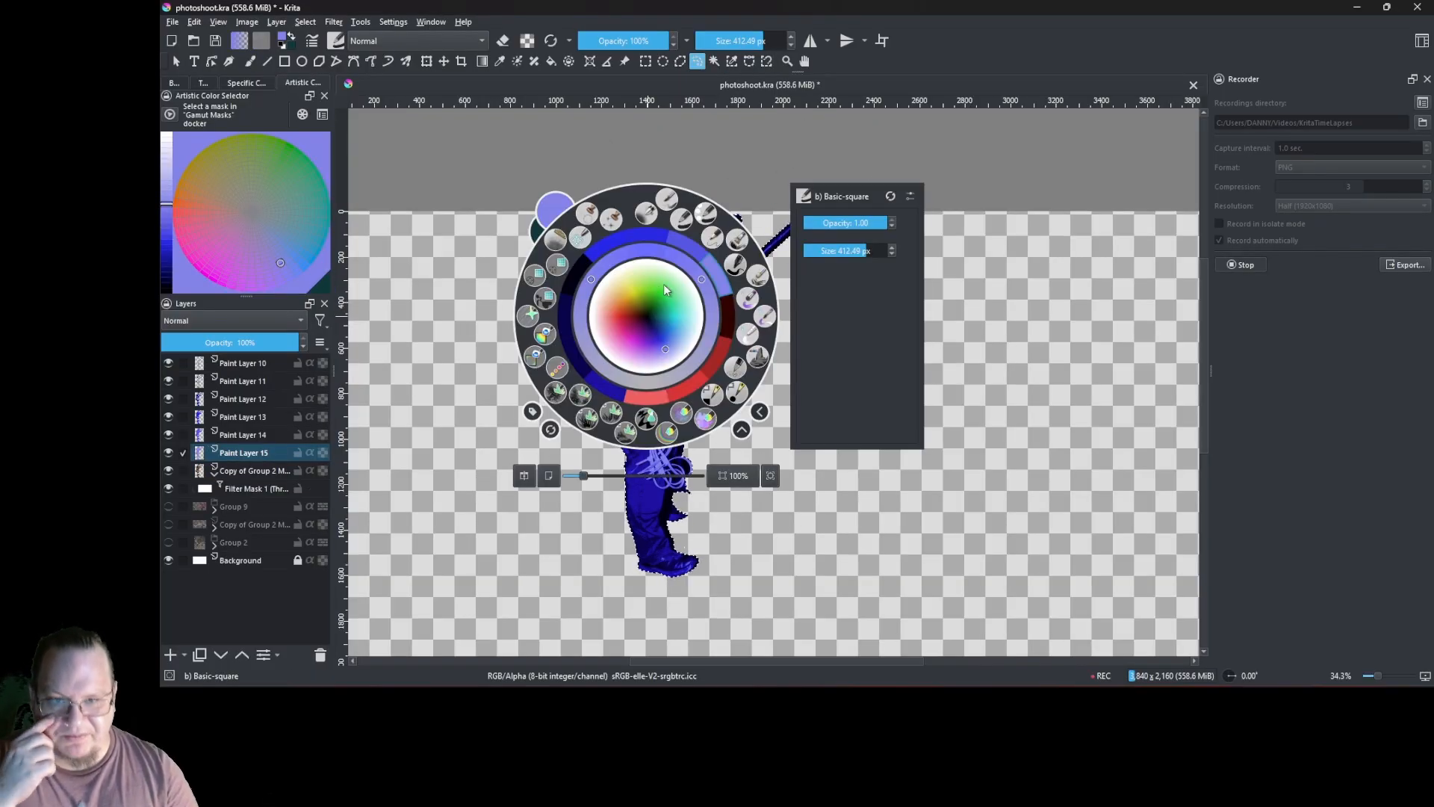
right_click(650, 280)
right_click(629, 288)
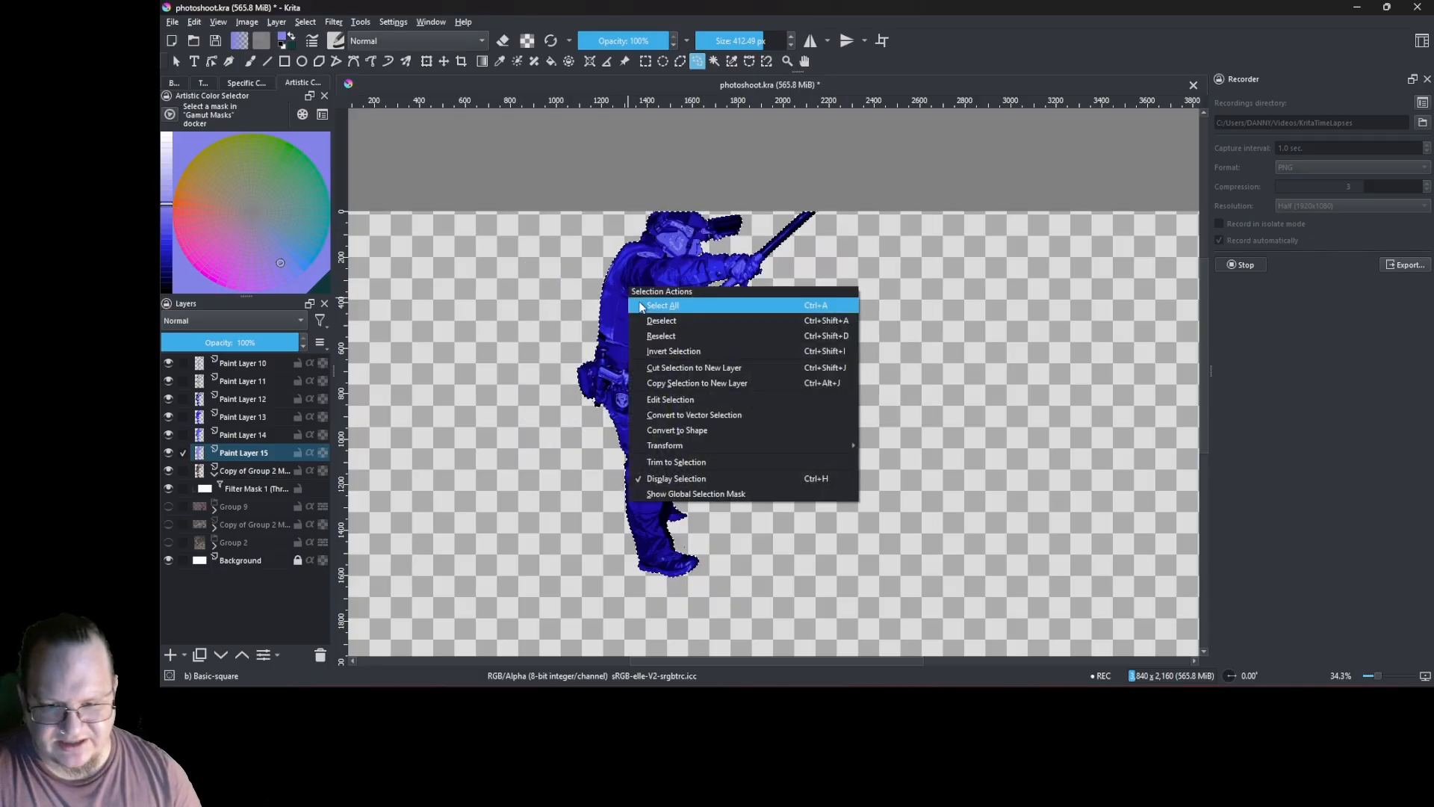
left_click(662, 322)
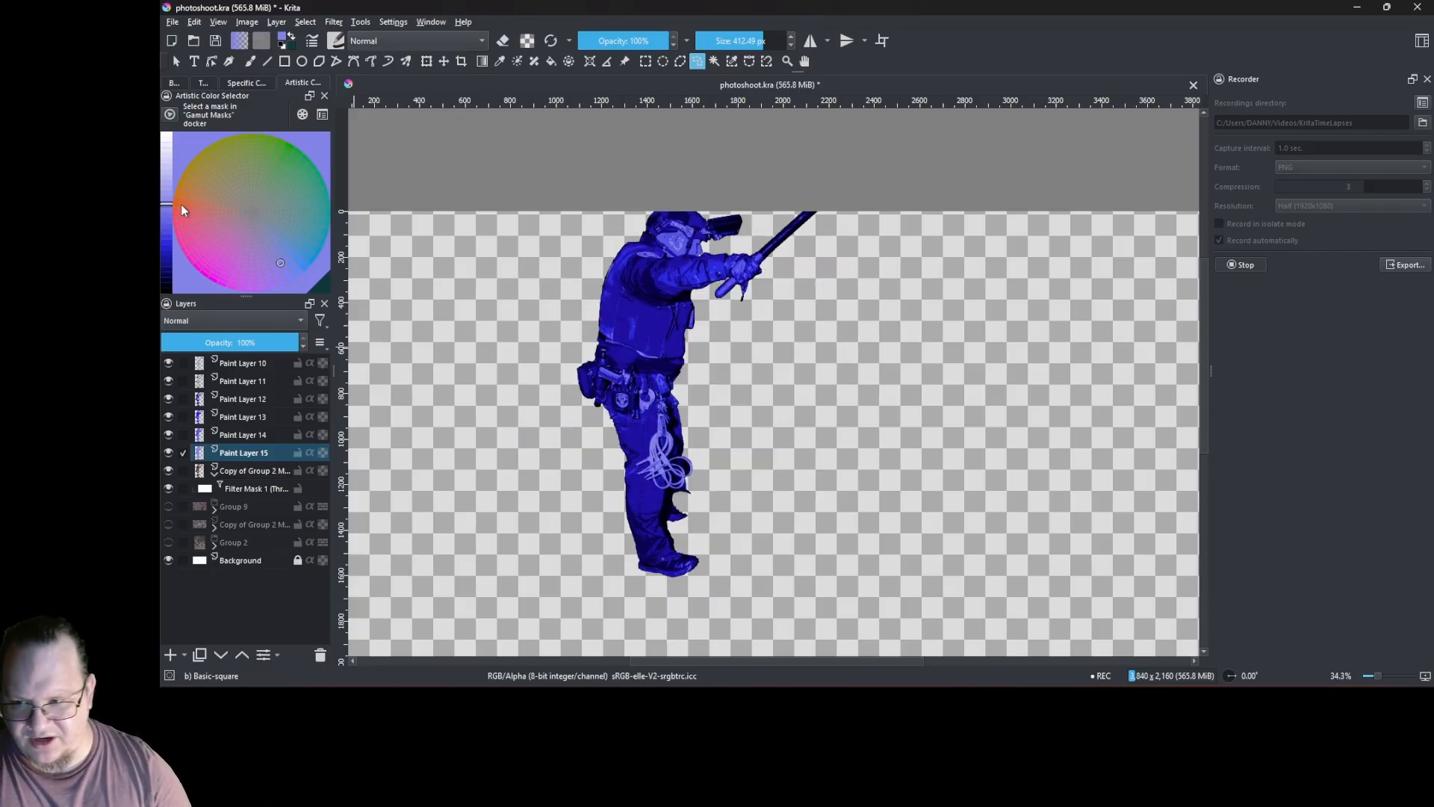
mouse_move(169, 203)
left_mouse_down()
mouse_move(173, 248)
mouse_move(167, 176)
mouse_move(169, 221)
left_mouse_up()
left_click_drag(648, 232, 562, 304)
left_click_drag(570, 247, 580, 227)
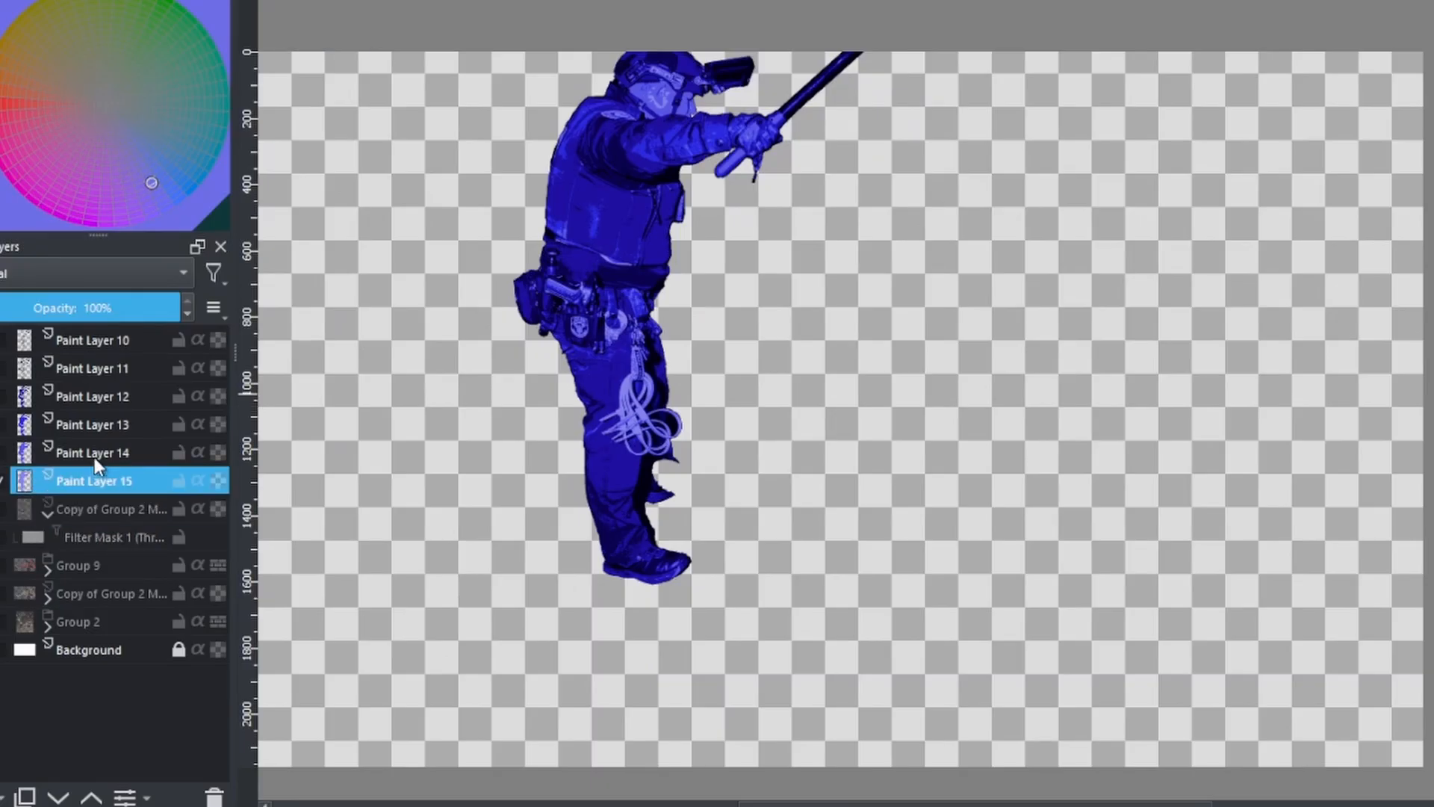
- Add an HSV/HSL Adjustment filter mask to Paint Layer 14
left_click(103, 429)
right_click(92, 453)
mouse_move(199, 295)
left_click(486, 320)
mouse_move(785, 30)
left_mouse_down()
mouse_move(1034, 60)
mouse_move(1118, 143)
left_mouse_up()
left_click(948, 235)
left_click(1364, 348)
key("Return")
- Add an HSV/HSL Adjustment filter mask to Paint Layer 15
right_click(90, 509)
mouse_move(198, 355)
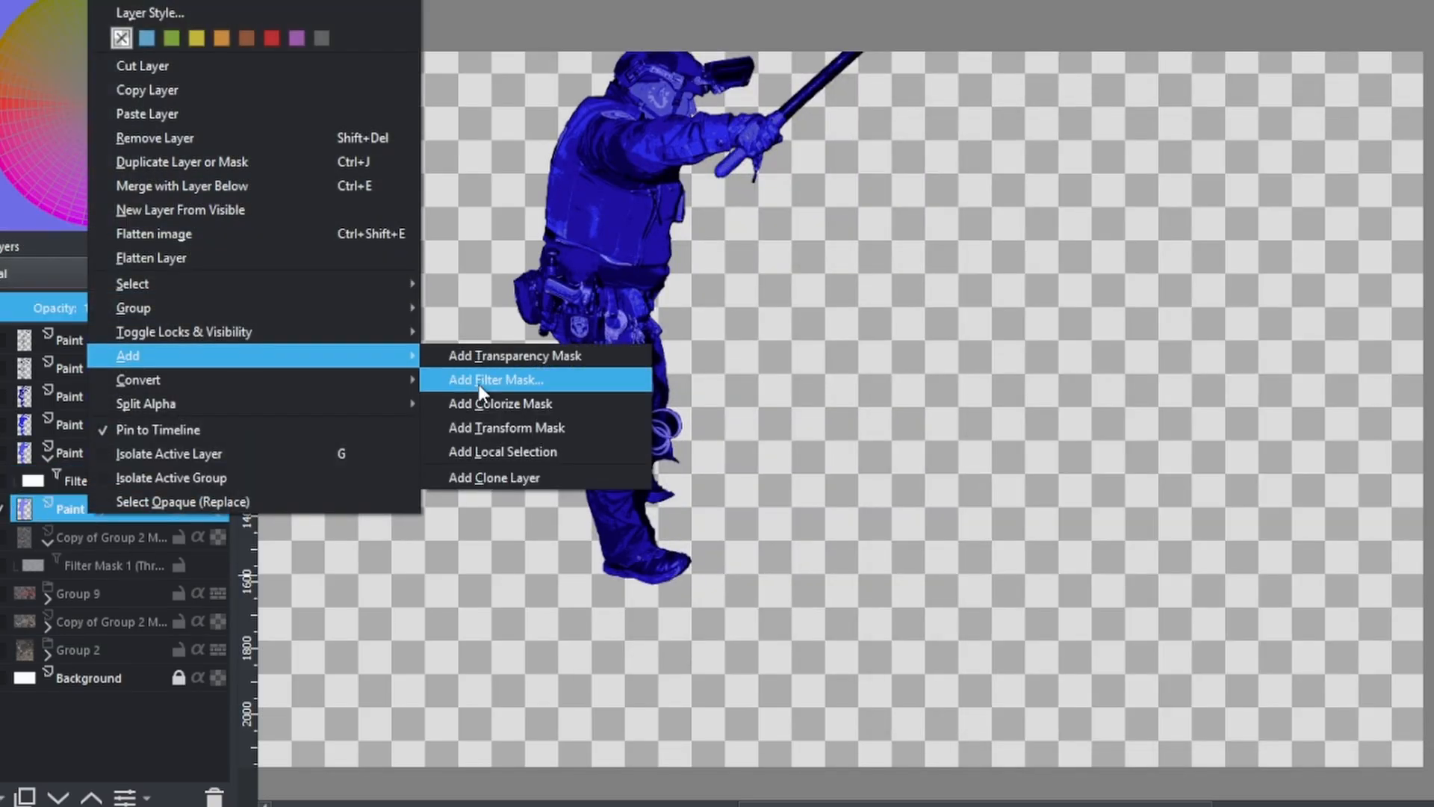
left_click(478, 383)
left_click_drag(1031, 34, 1431, 107)
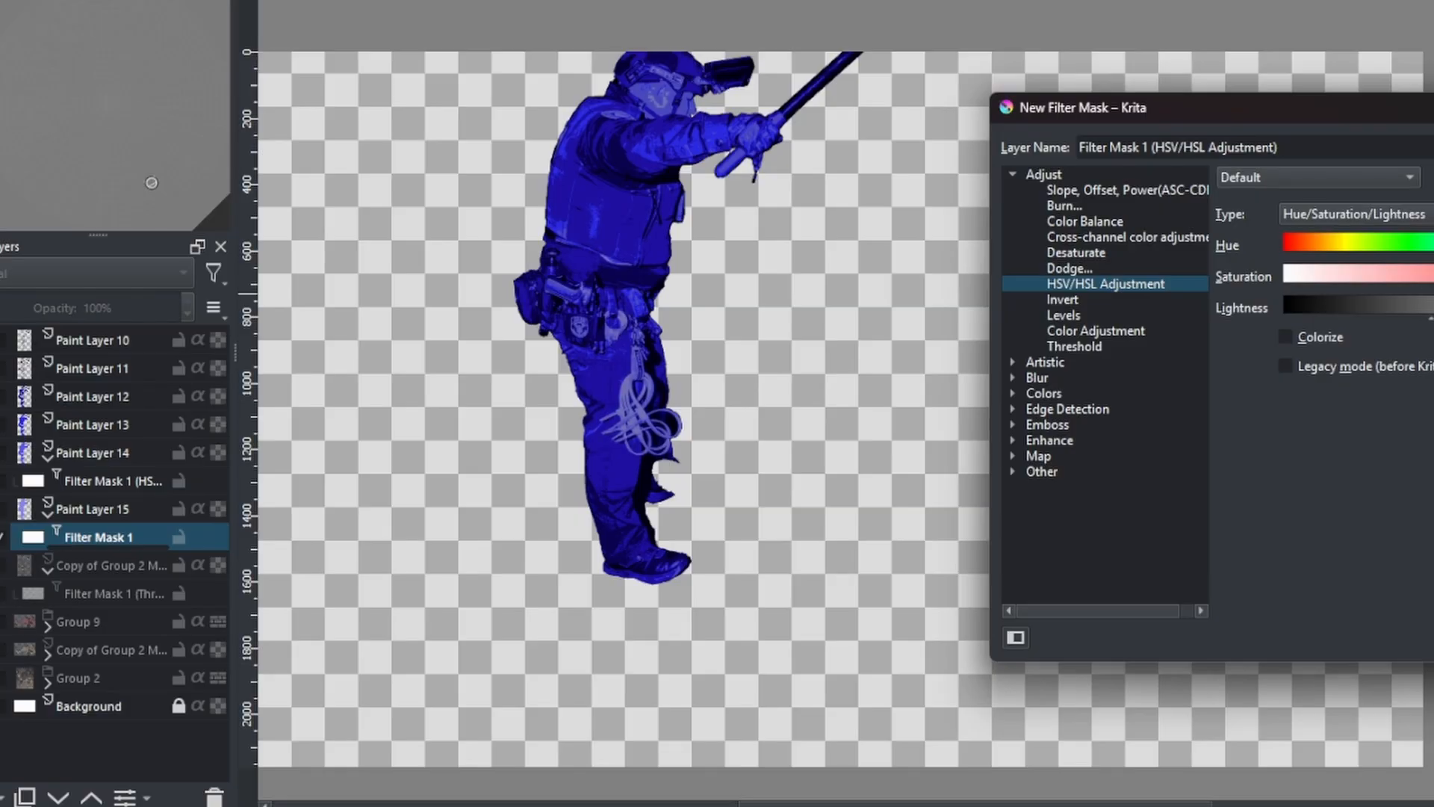
key("Return")
- Group Paint Layers 10 to 15 of the officer and rename the group pig
scroll(1150, 504, "down", 2)
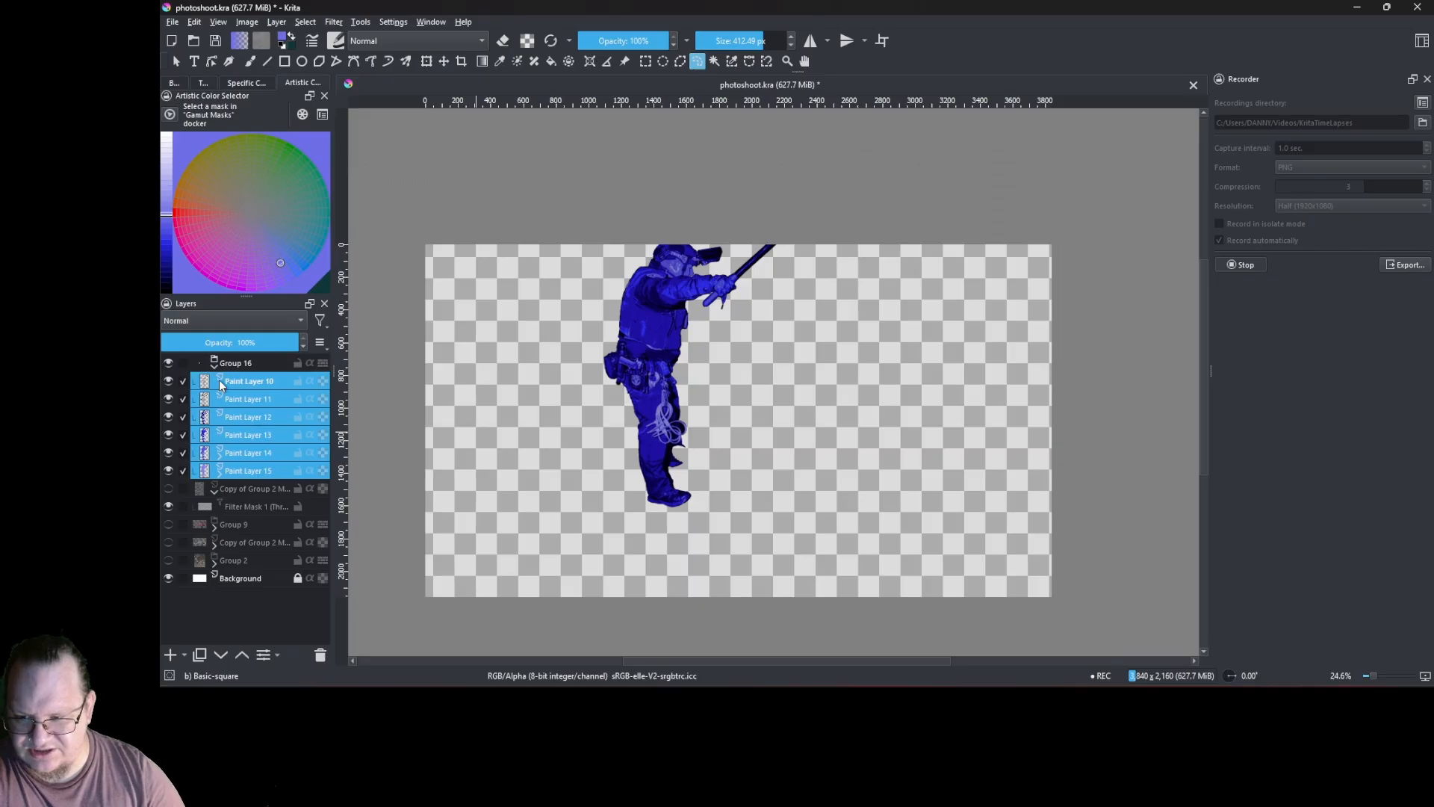
left_click(214, 364)
key("F2")
type("pig")
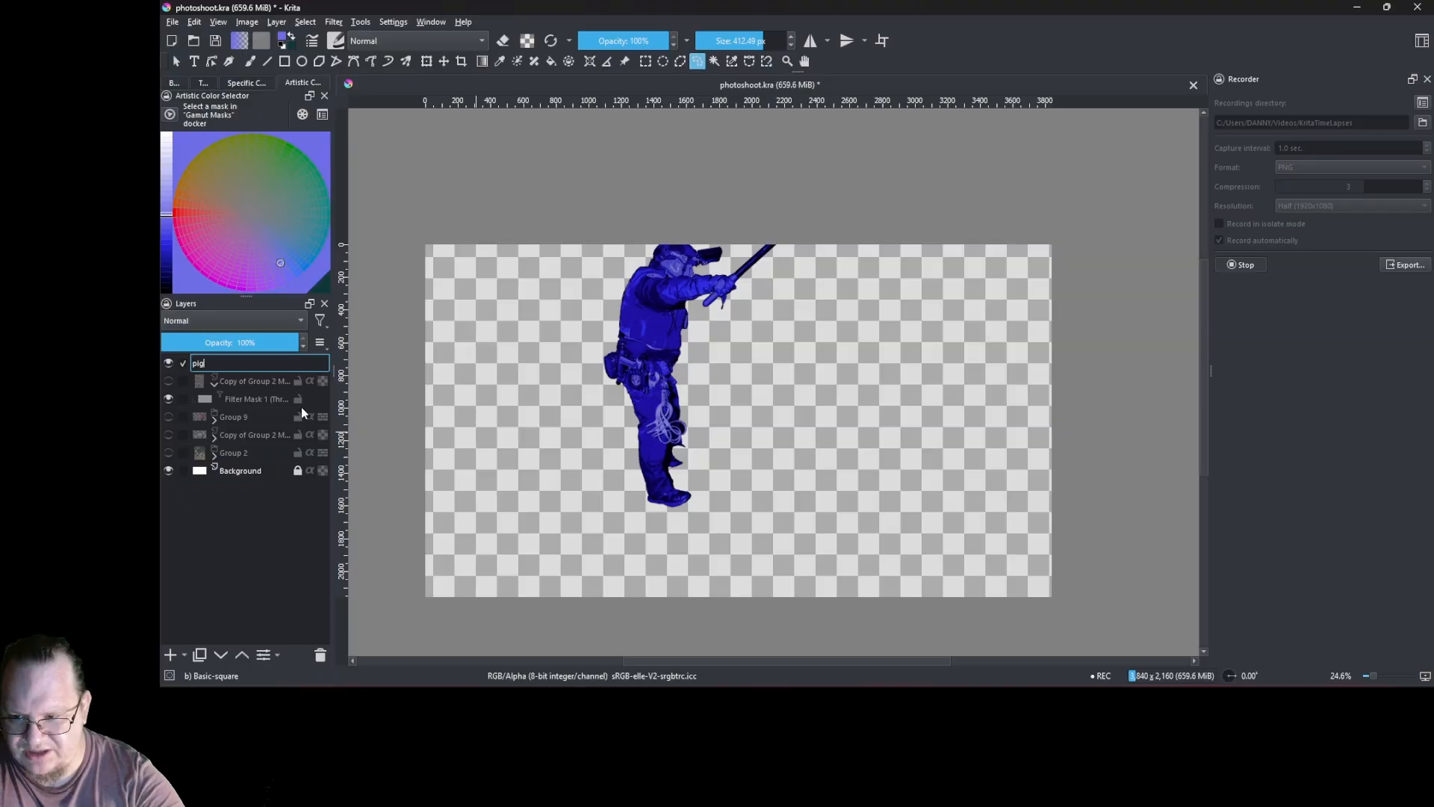
left_click(302, 411)
- Make the seated photographer's group, Group 9, visible and rename it criminal
left_click(168, 417)
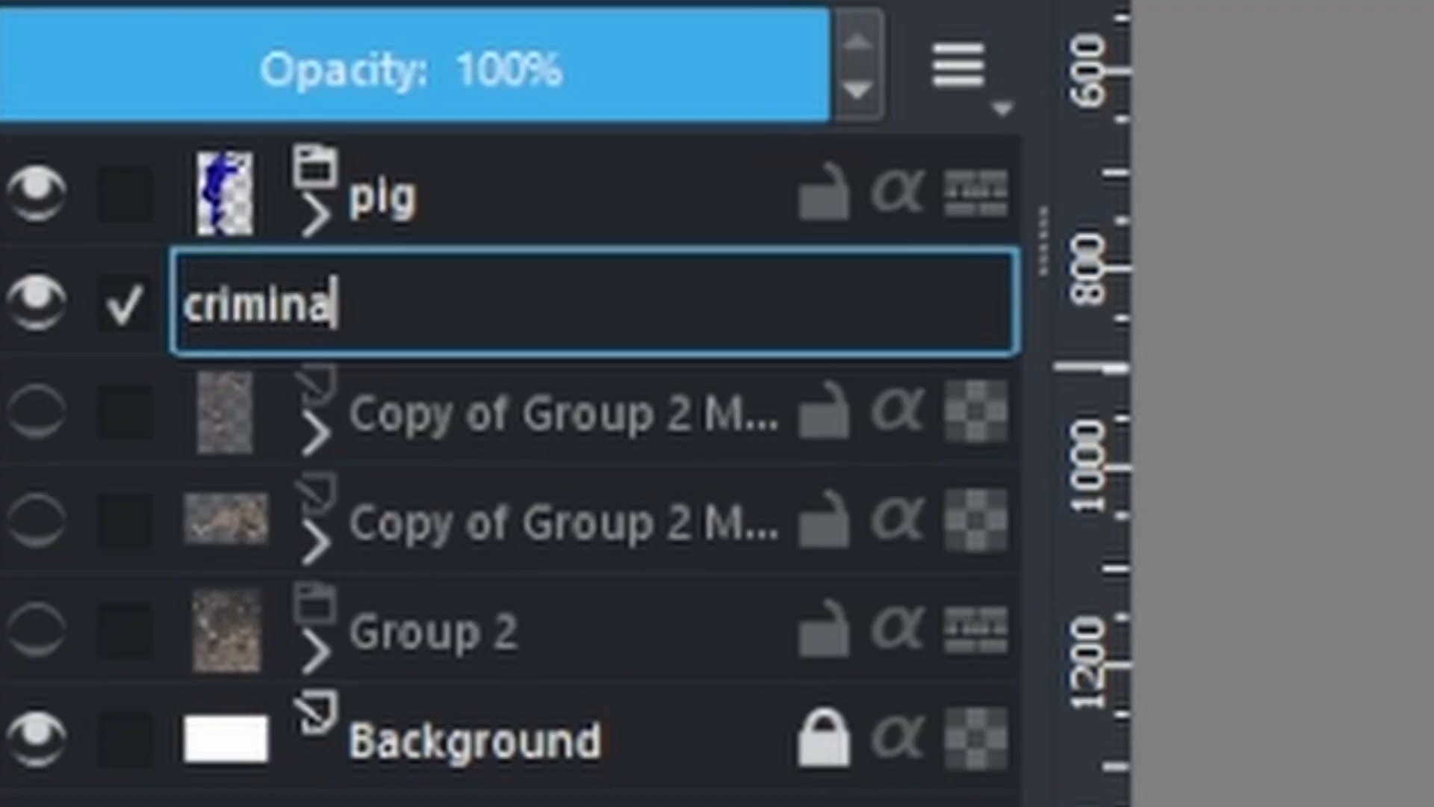
type("l")
key("Return")
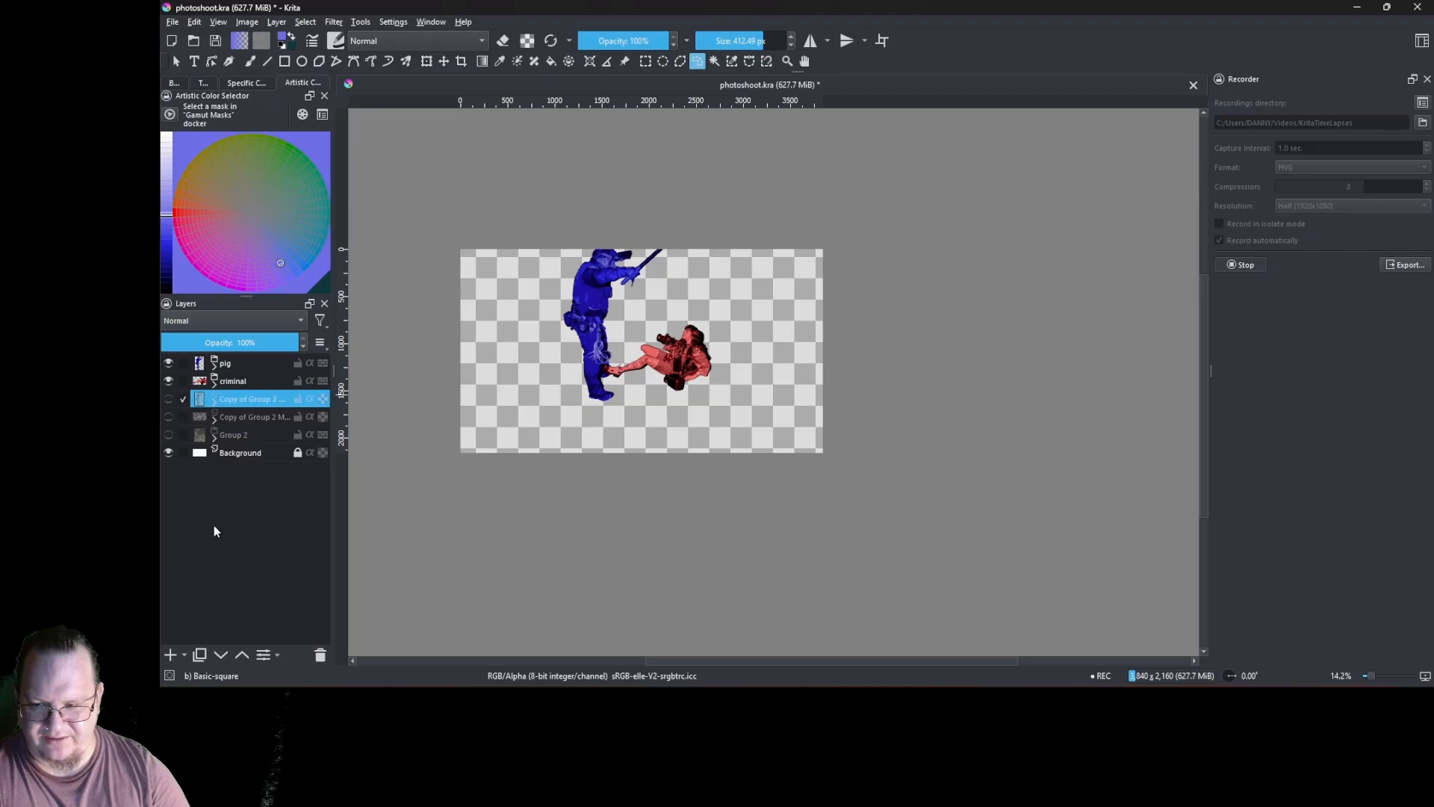
- On new Paint Layer 16 beneath the criminal group, paint a yellow glow behind the photographer's head with the Airbrush Soft brush
left_click_drag(560, 406, 501, 415)
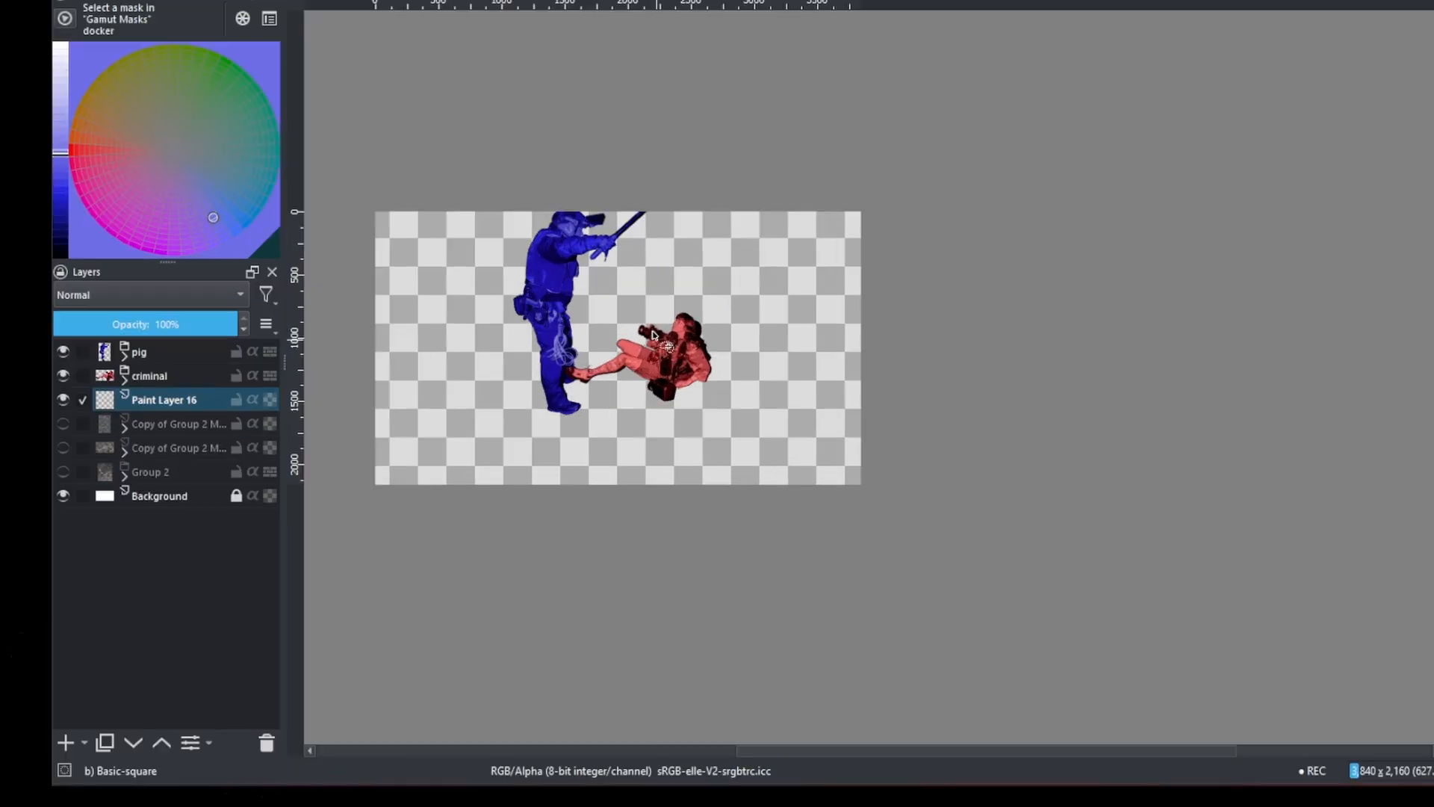
left_click_drag(603, 335, 652, 221)
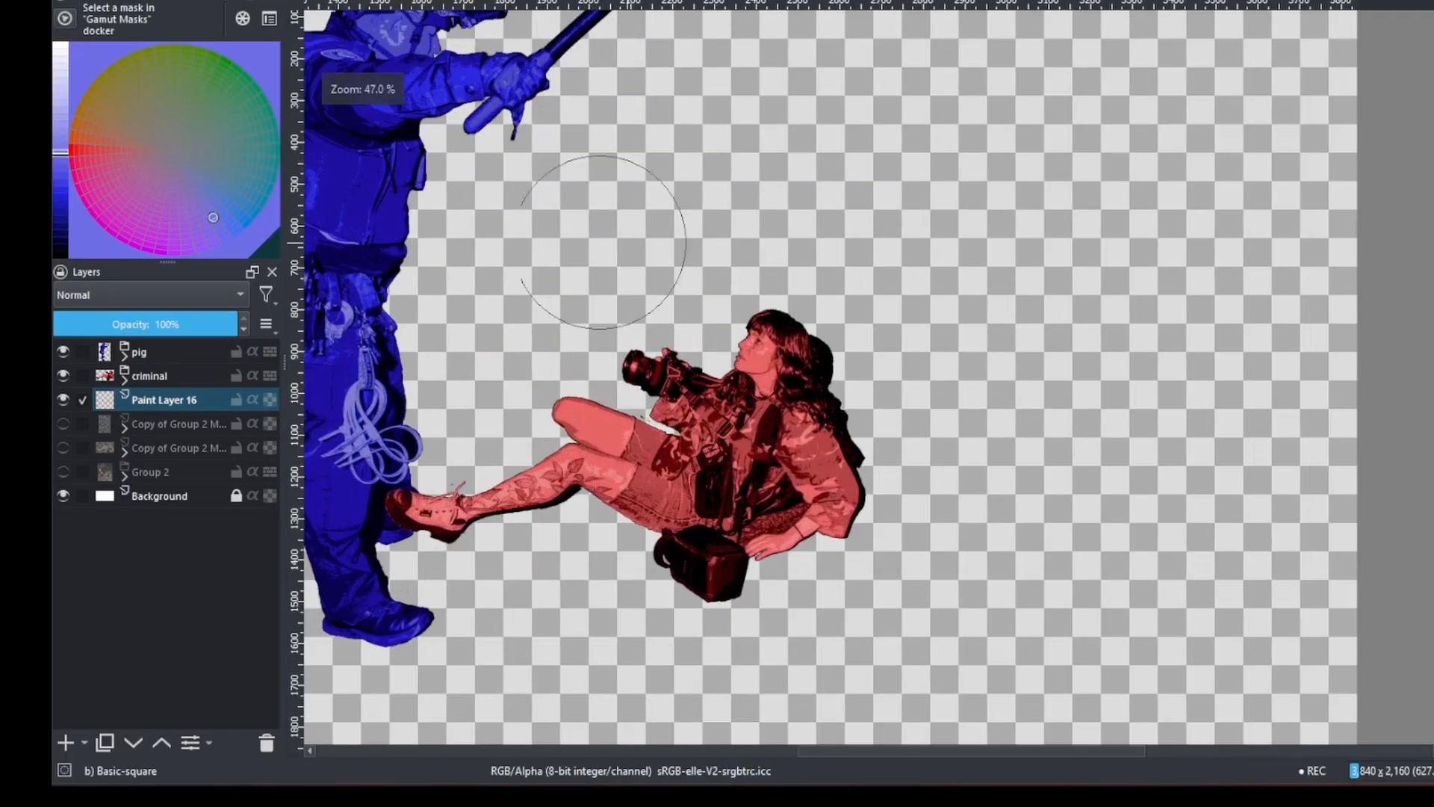
right_click(591, 203)
left_click_drag(579, 194, 577, 189)
left_click(534, 156)
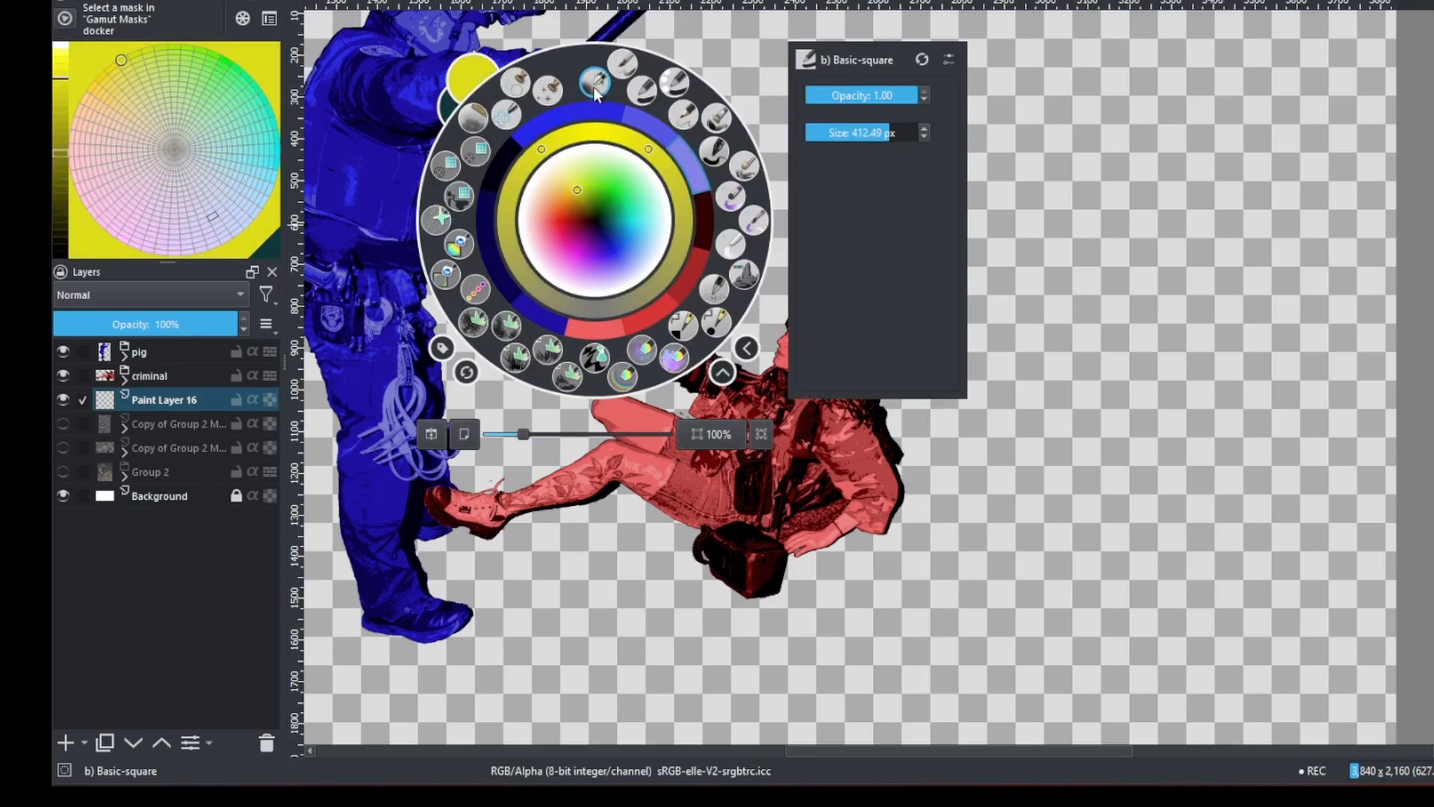
left_click(594, 86)
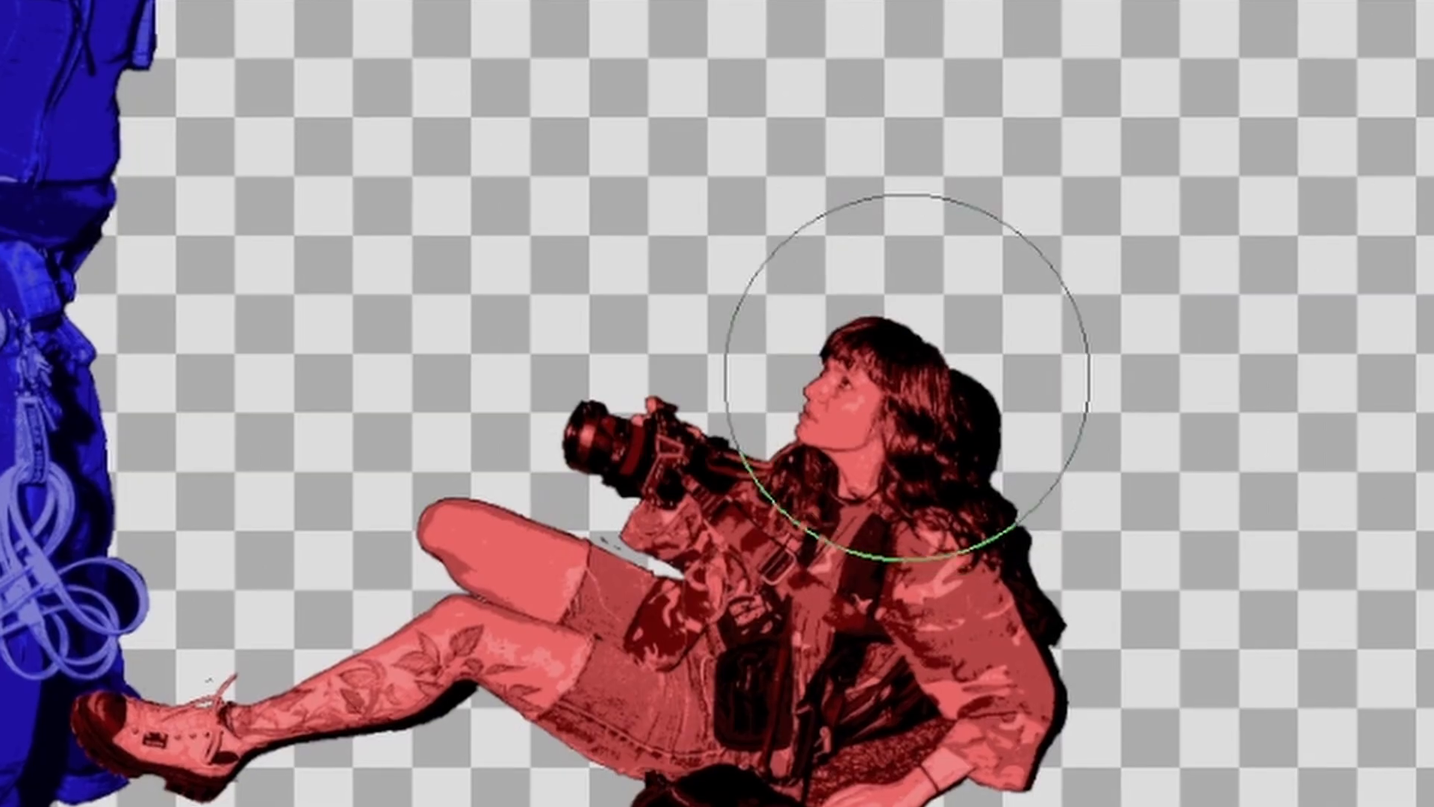
left_click(816, 340)
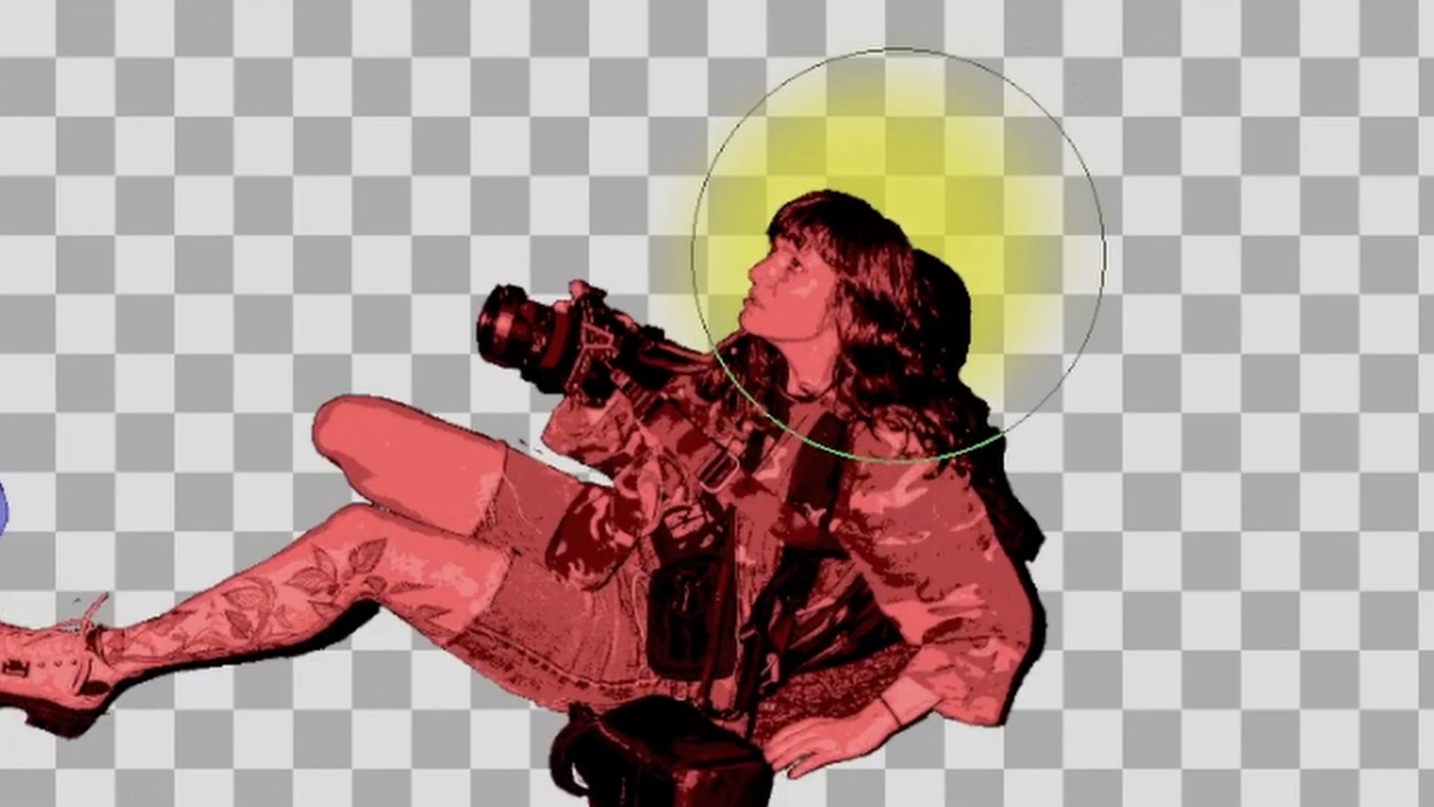
left_click_drag(807, 295, 699, 438)
left_click_drag(752, 316, 635, 533)
mouse_move(607, 398)
left_mouse_down()
mouse_move(570, 337)
mouse_move(674, 343)
left_mouse_up()
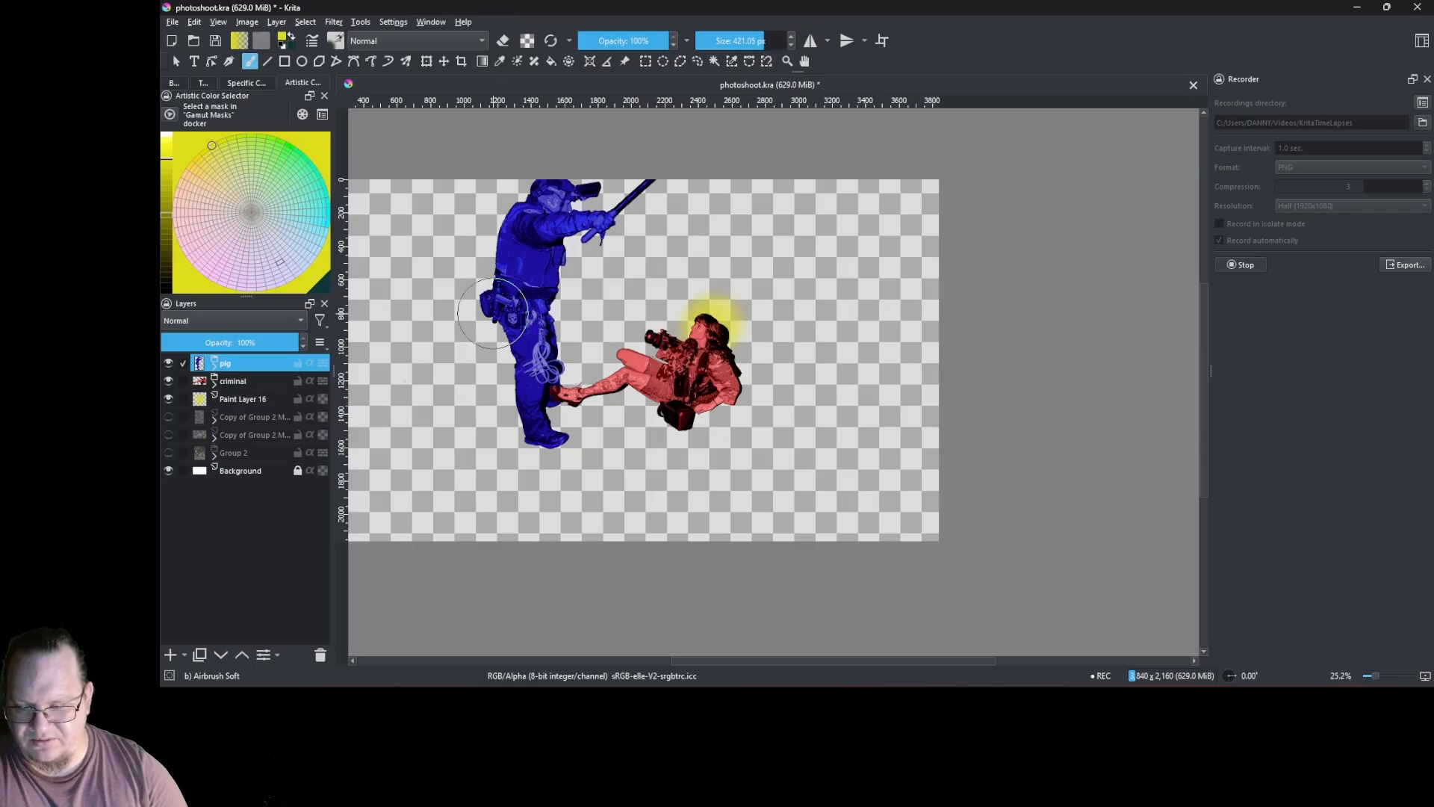
- On Paint Layer 17 beneath the pig group, airbrush a soft dark blue shadow around the officer's body and raised baton
right_click(493, 312)
left_click(512, 323)
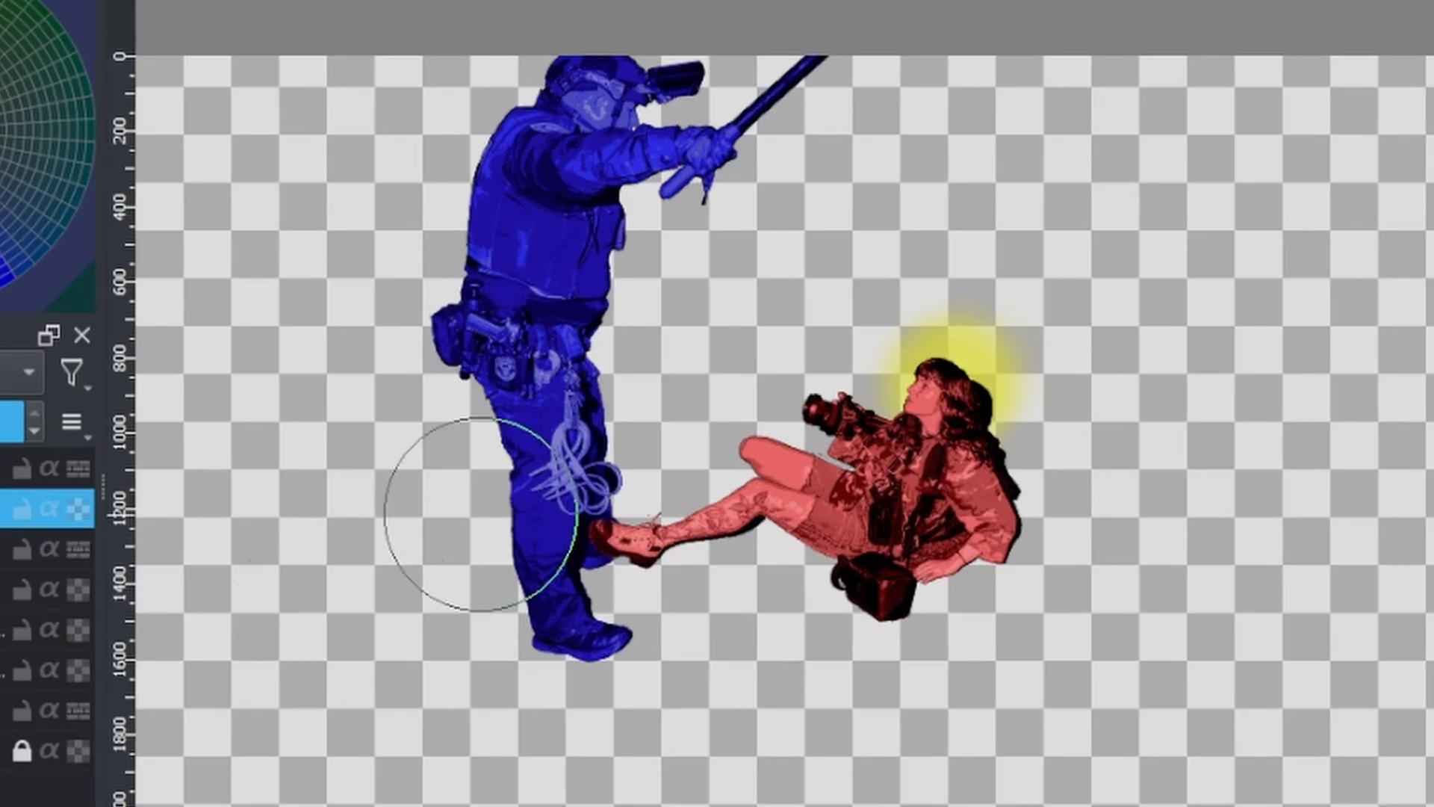
mouse_move(480, 514)
left_mouse_down()
mouse_move(536, 489)
mouse_move(488, 258)
left_mouse_up()
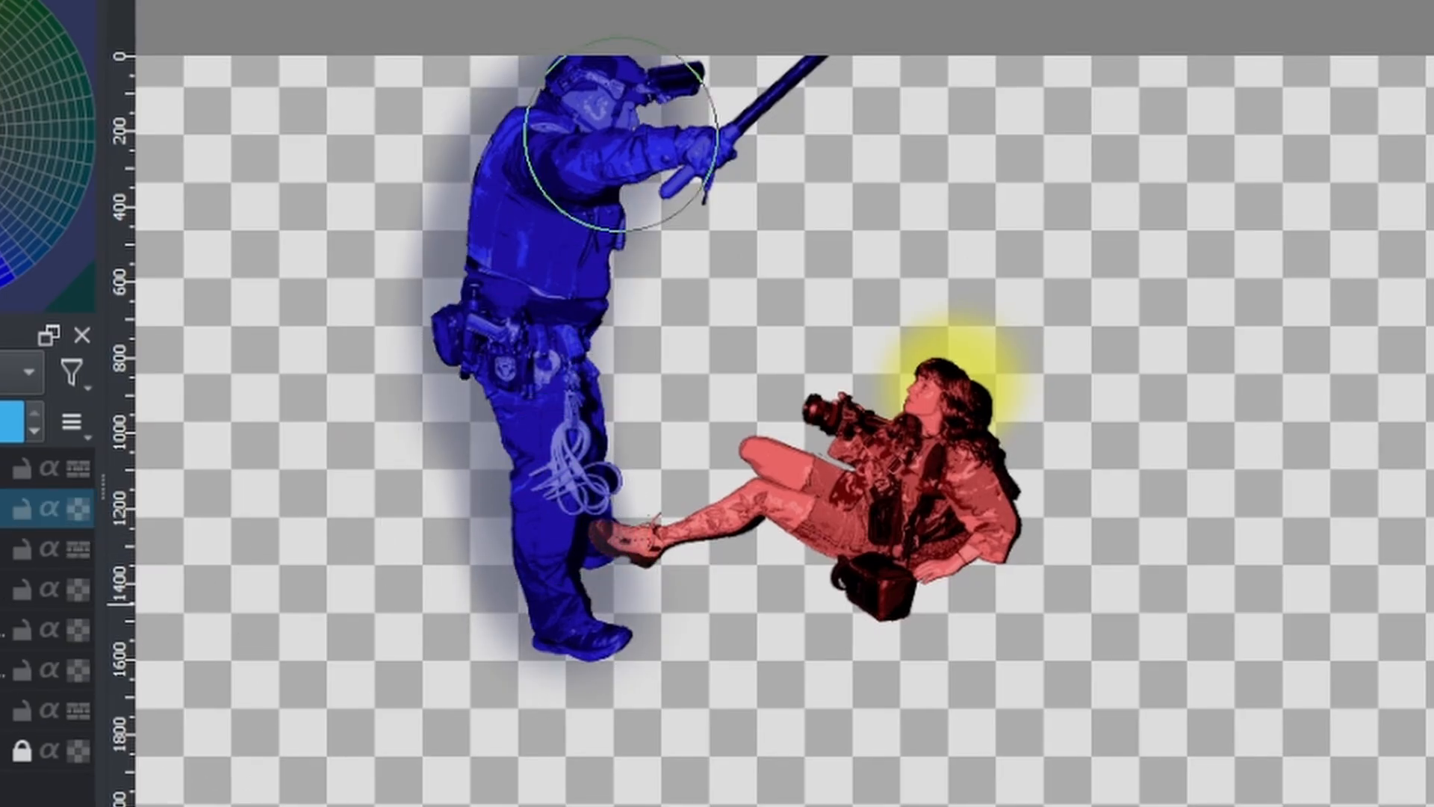
left_click_drag(621, 135, 800, 34)
mouse_move(490, 267)
left_mouse_down()
mouse_move(550, 622)
mouse_move(523, 157)
left_mouse_up()
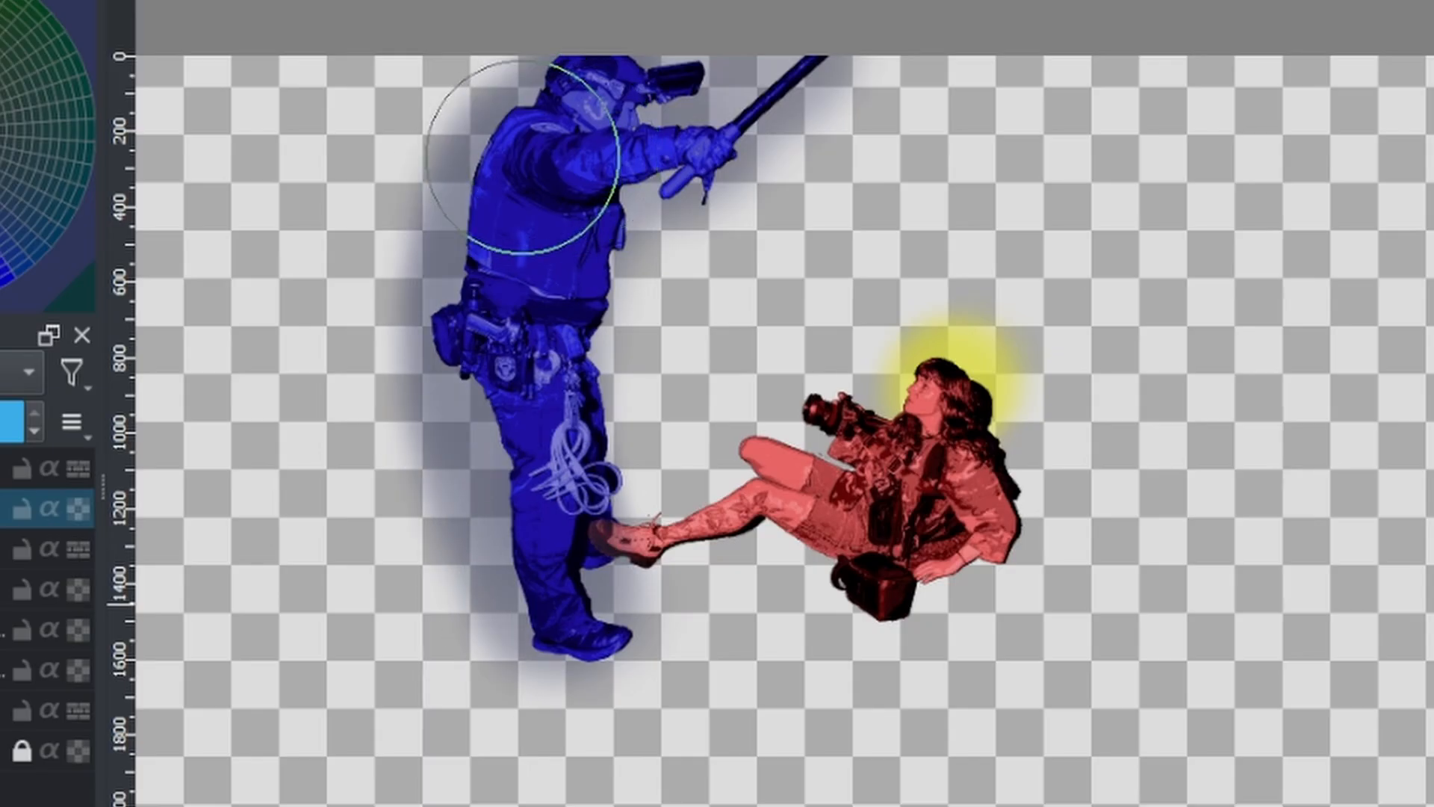
scroll(497, 374, "down", 3)
scroll(523, 403, "up", 3)
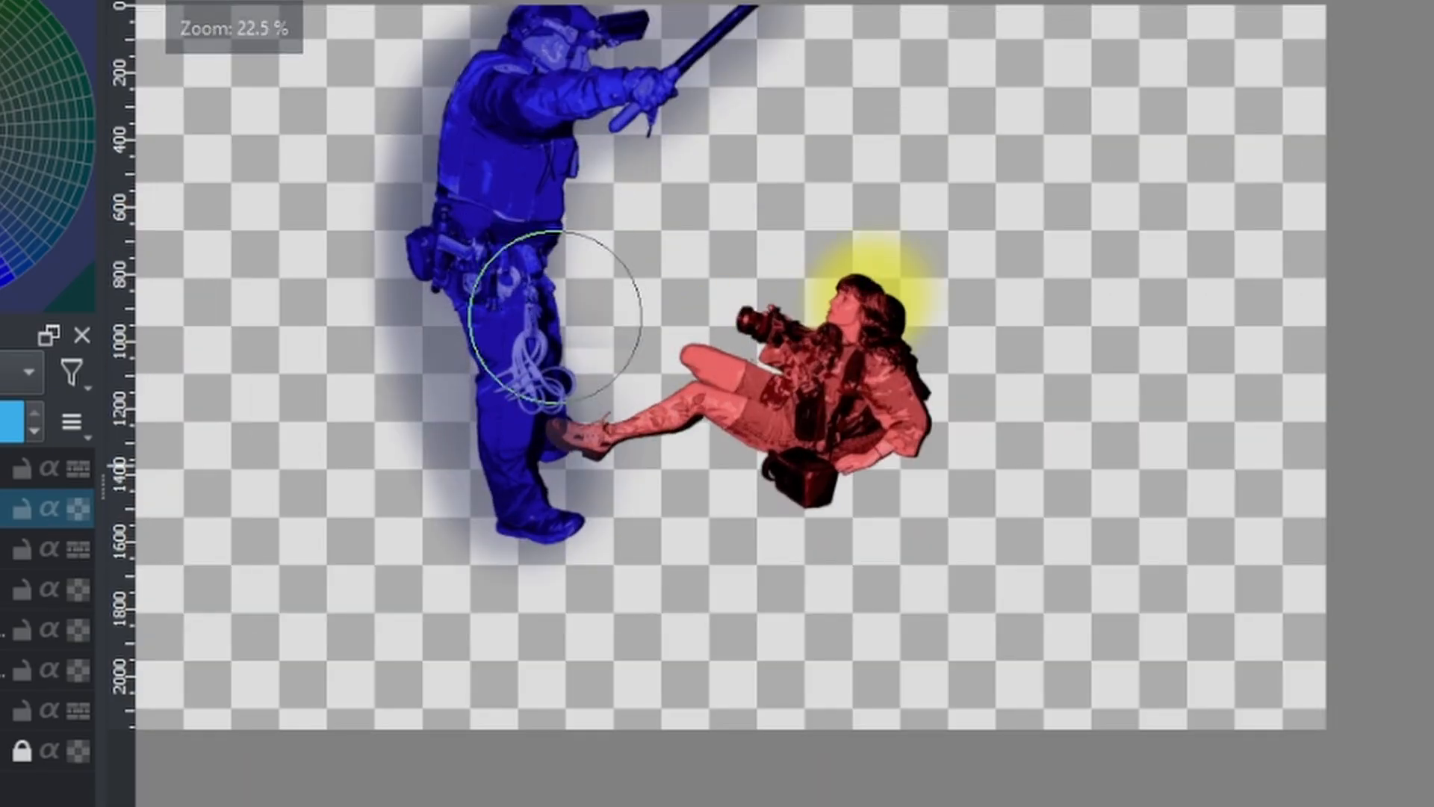
left_click_drag(406, 271, 486, 484)
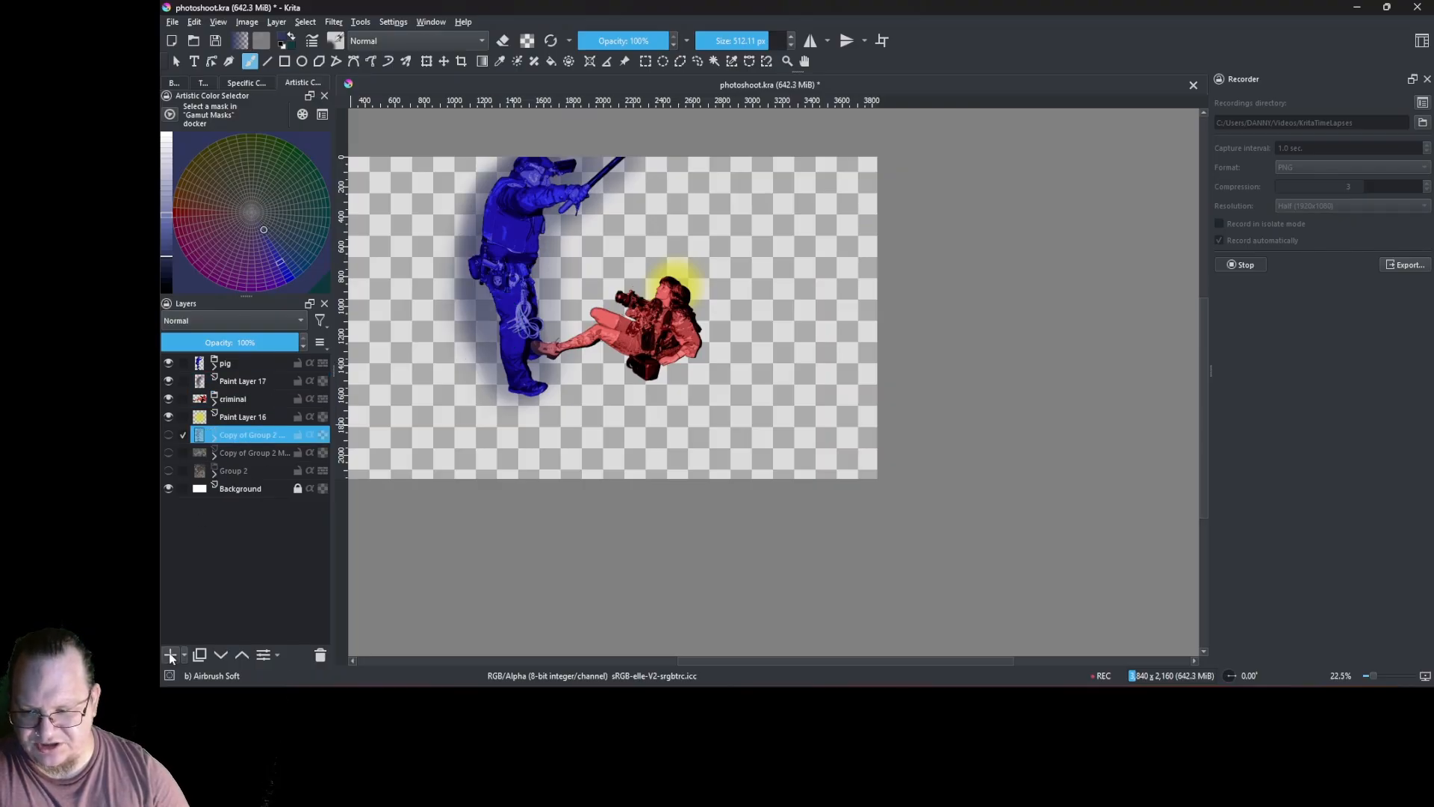
- On new Paint Layer 18 beneath Paint Layer 16, paint a muted blue band of leaves across the ground with a leaf brush
scroll(620, 269, "up", 1)
scroll(620, 269, "down", 3)
right_click(598, 303)
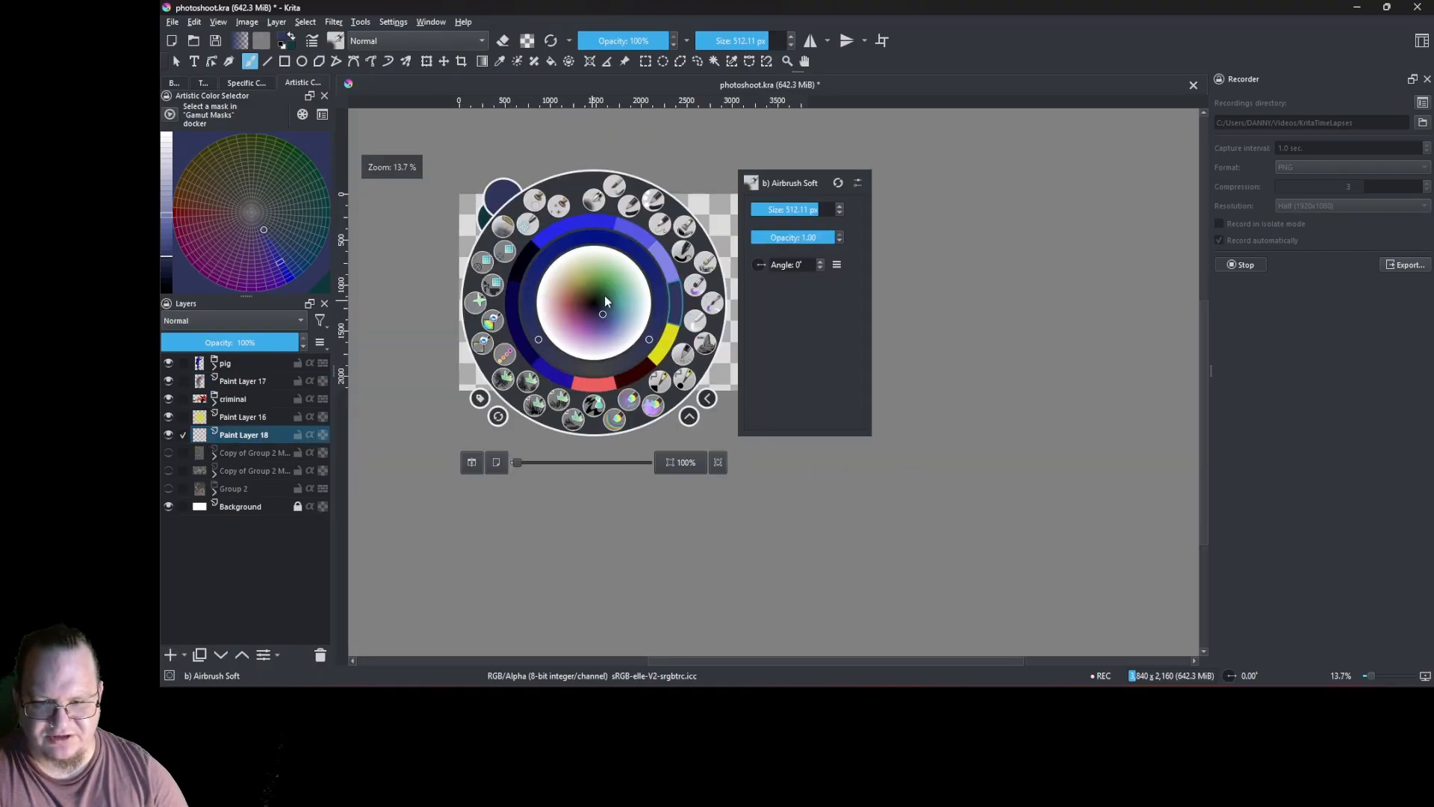
left_click(604, 321)
left_click(528, 381)
mouse_move(550, 337)
left_mouse_down()
mouse_move(589, 325)
mouse_move(549, 327)
left_mouse_up()
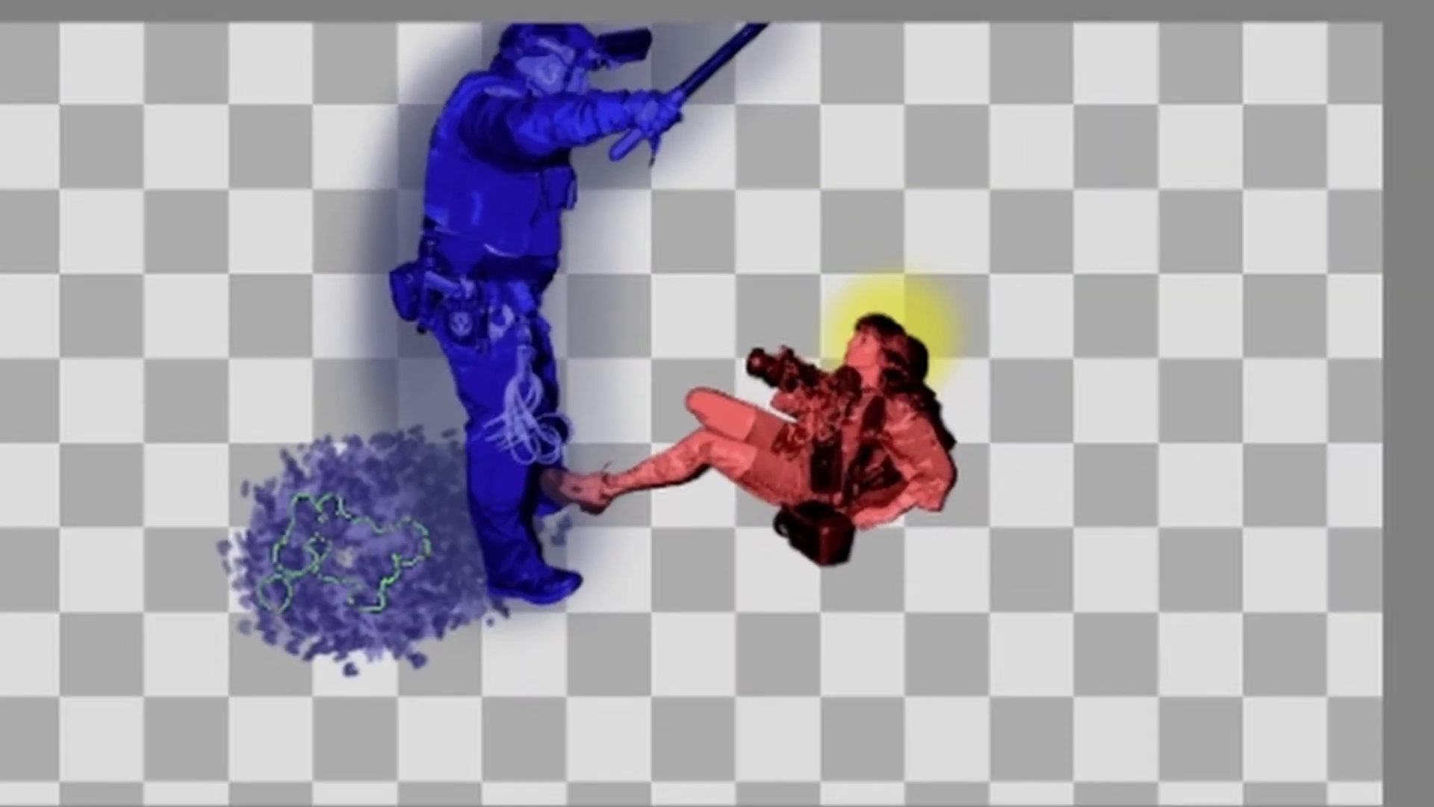
mouse_move(624, 481)
left_mouse_down()
mouse_move(768, 512)
mouse_move(368, 544)
mouse_move(695, 464)
mouse_move(1153, 464)
mouse_move(256, 496)
mouse_move(657, 506)
mouse_move(714, 602)
mouse_move(245, 554)
mouse_move(1393, 495)
left_mouse_up()
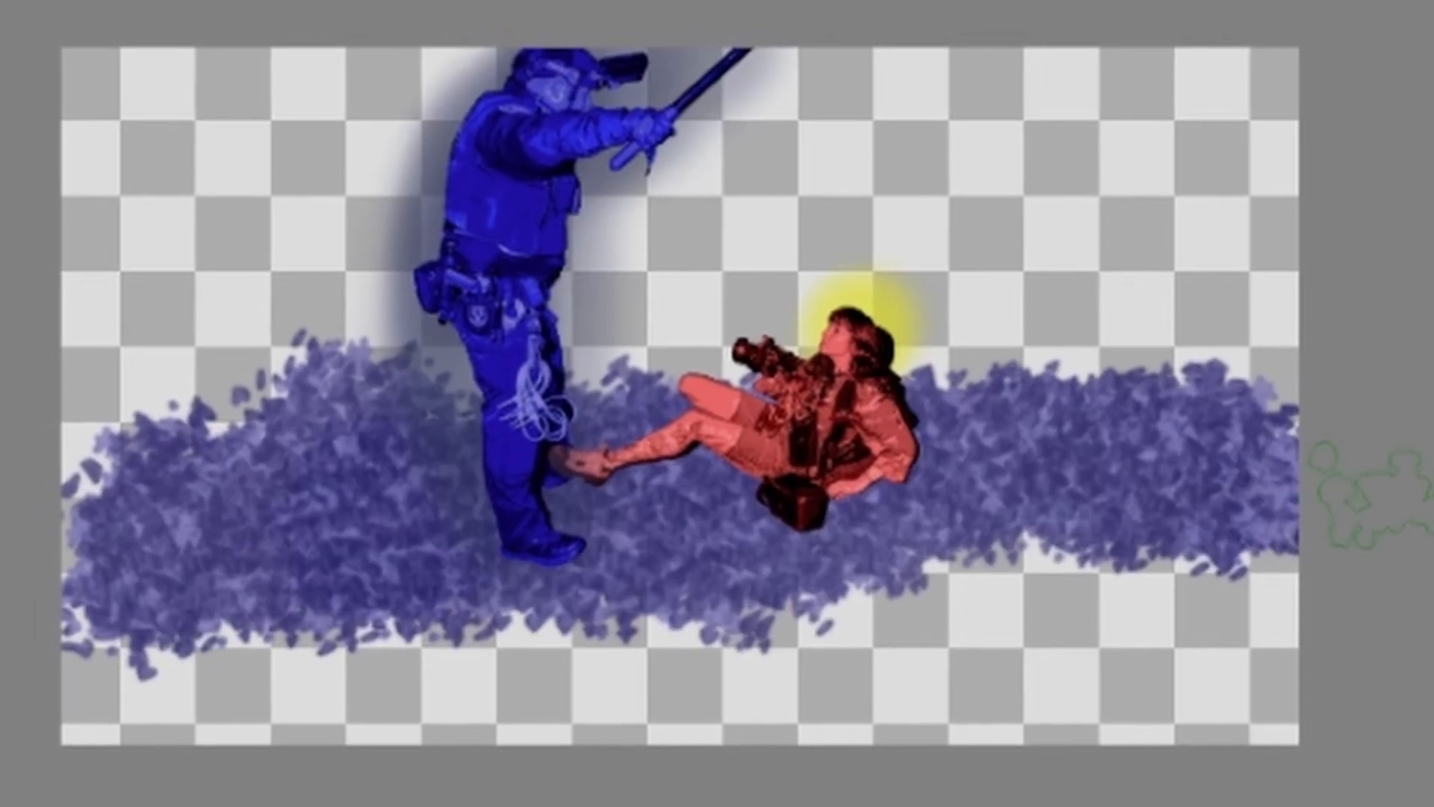
- Paint red leaves around the seated photographer and along the ground behind her, over the blue foliage
right_click(752, 412)
mouse_move(682, 371)
left_mouse_down()
mouse_move(659, 403)
mouse_move(672, 357)
mouse_move(643, 397)
left_mouse_up()
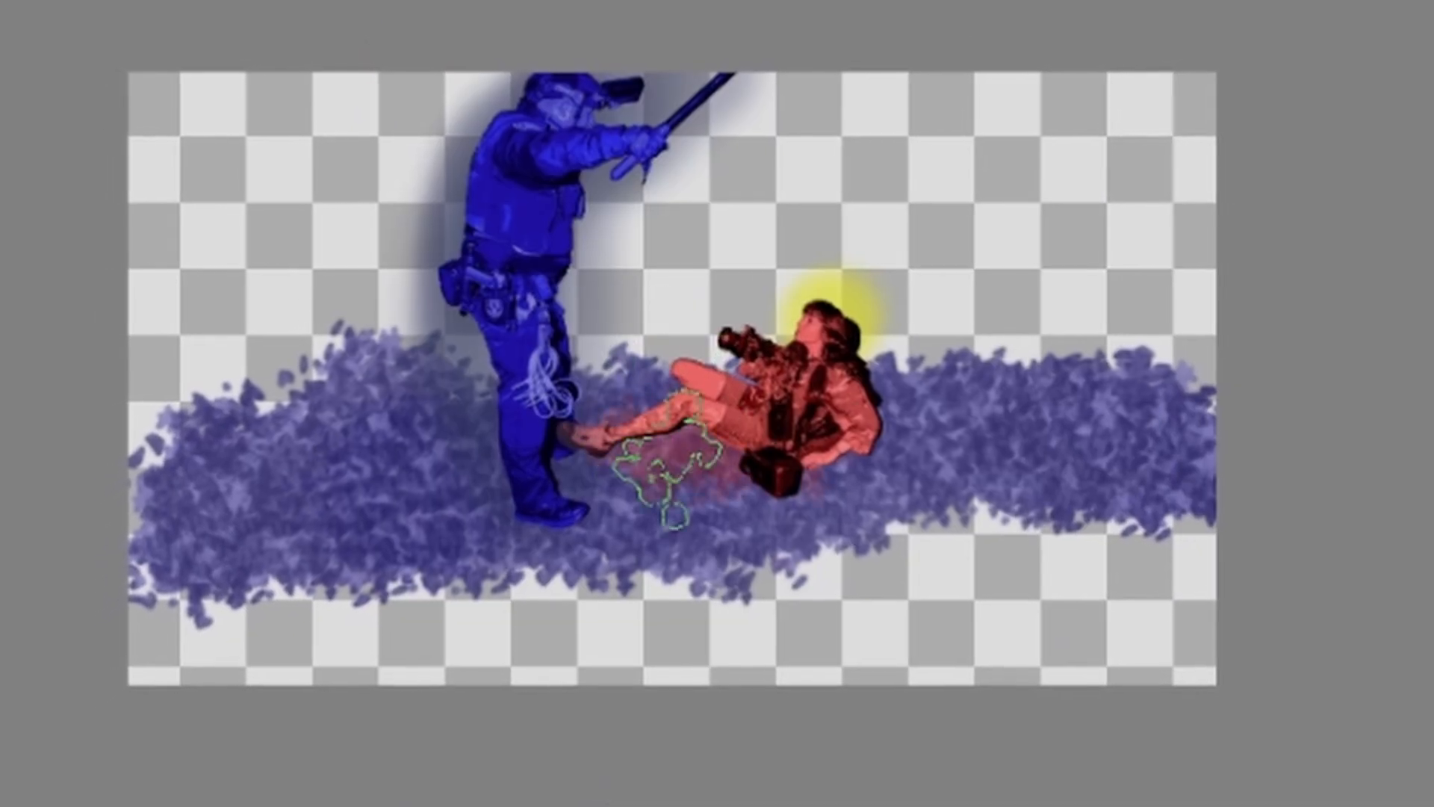
mouse_move(668, 459)
left_mouse_down()
mouse_move(1084, 432)
mouse_move(758, 440)
mouse_move(910, 424)
mouse_move(701, 406)
mouse_move(745, 453)
mouse_move(1160, 424)
mouse_move(625, 441)
left_mouse_up()
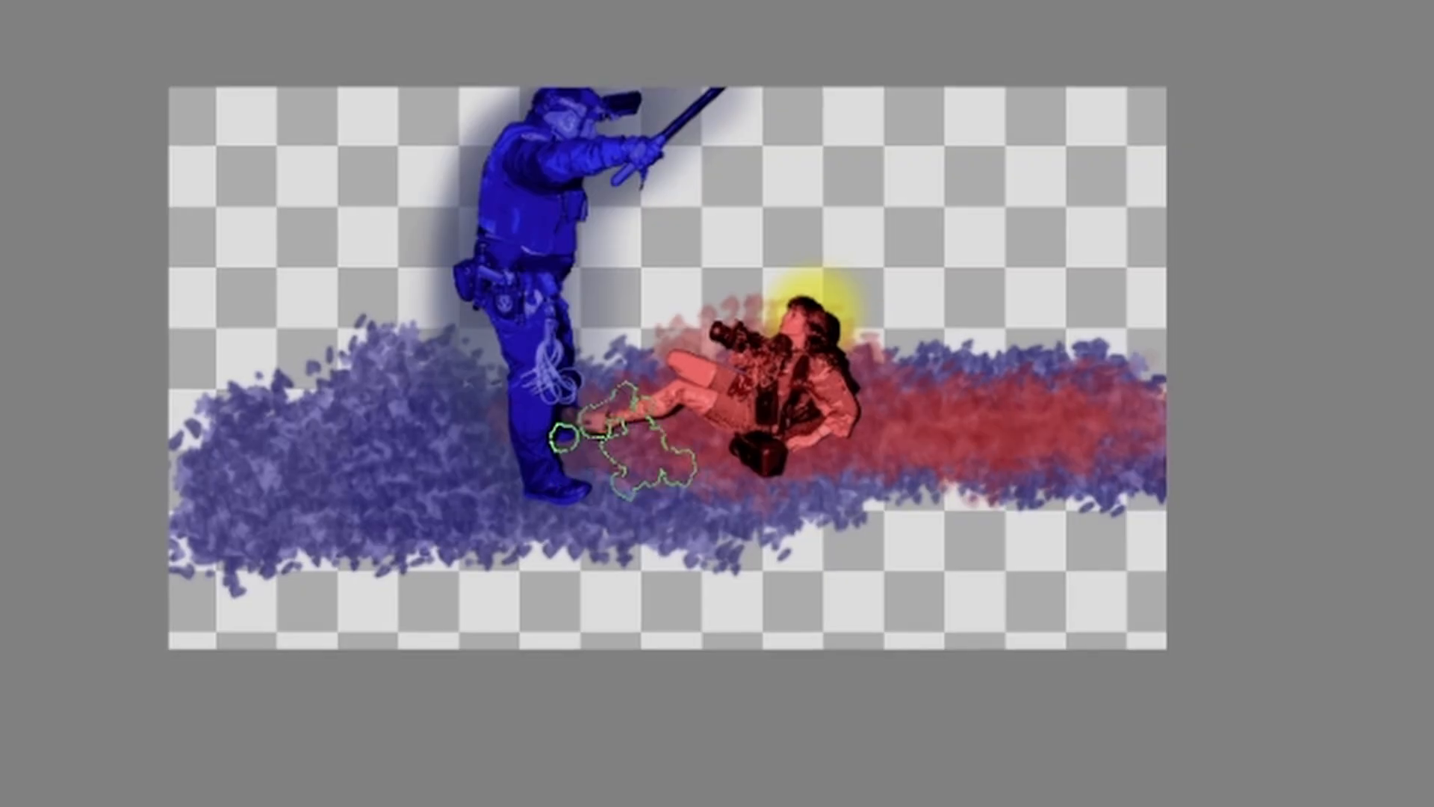
- Paint yellow leaves over the red foliage beneath and behind the seated photographer
right_click(652, 439)
mouse_move(613, 389)
left_mouse_down()
mouse_move(598, 405)
mouse_move(609, 377)
left_mouse_up()
right_click(620, 403)
mouse_move(643, 432)
left_mouse_down()
mouse_move(844, 428)
mouse_move(771, 385)
mouse_move(1031, 403)
mouse_move(897, 373)
left_mouse_up()
- Paint dark navy leaves with the leaf brush over the blue foliage behind and beneath the officer
scroll(779, 374, "up", 3)
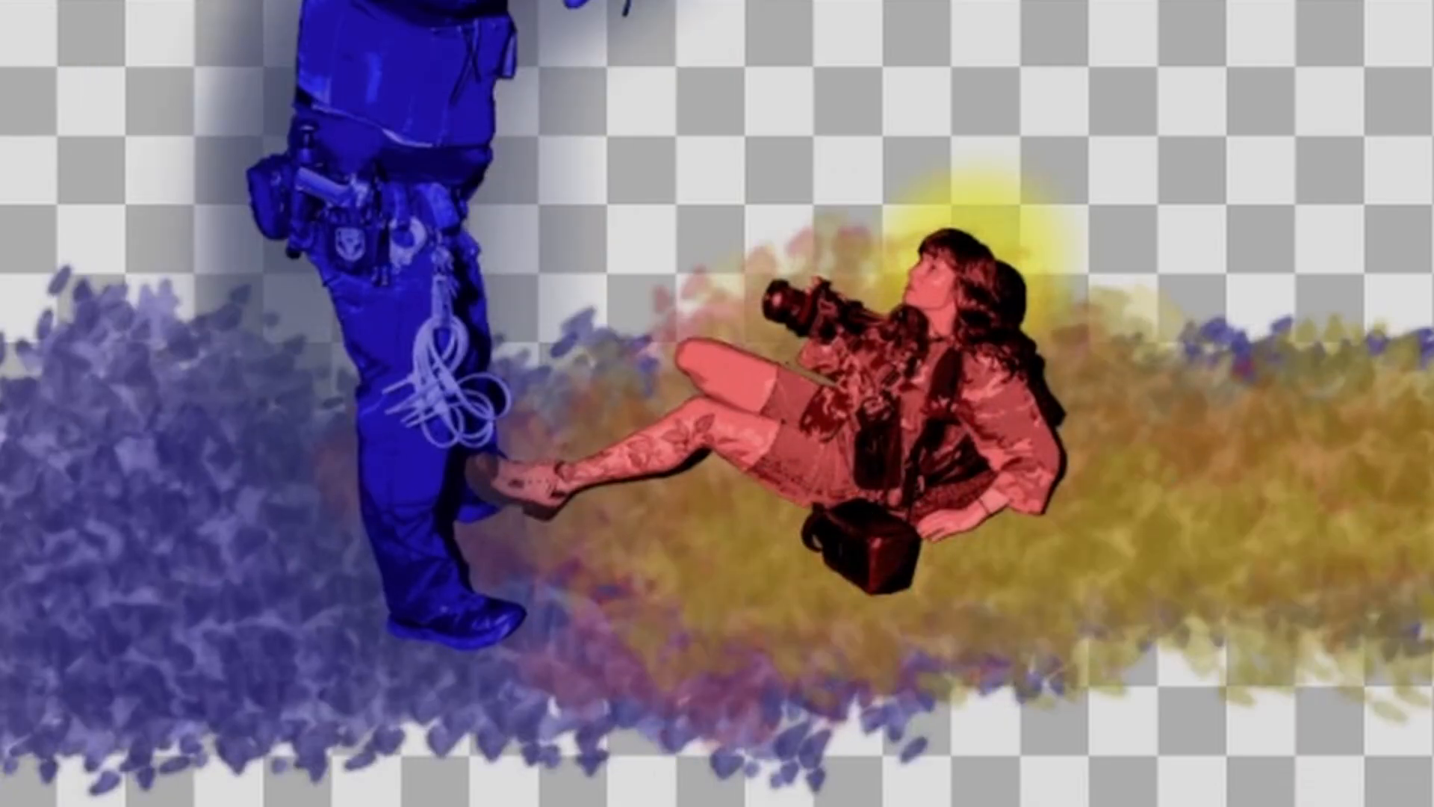
scroll(814, 527, "down", 2)
right_click(694, 584)
left_click(727, 631)
right_click(741, 634)
mouse_move(545, 569)
left_mouse_down()
mouse_move(187, 576)
mouse_move(87, 544)
mouse_move(96, 672)
mouse_move(608, 602)
mouse_move(22, 717)
mouse_move(416, 640)
left_mouse_up()
right_click(522, 627)
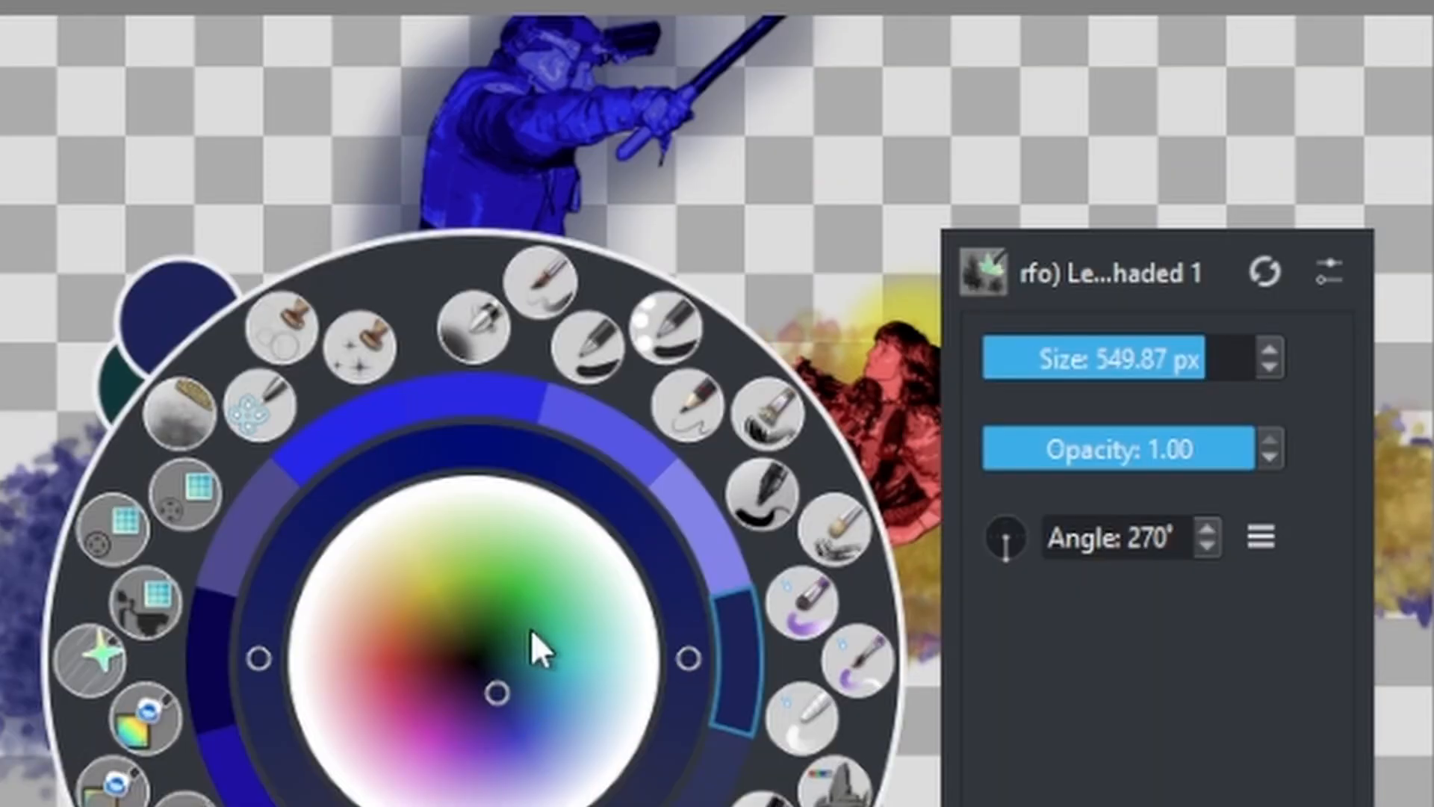
left_click_drag(486, 700, 482, 686)
right_click(482, 687)
mouse_move(538, 643)
left_mouse_down()
mouse_move(625, 632)
mouse_move(333, 486)
mouse_move(119, 523)
left_mouse_up()
scroll(482, 552, "down", 1)
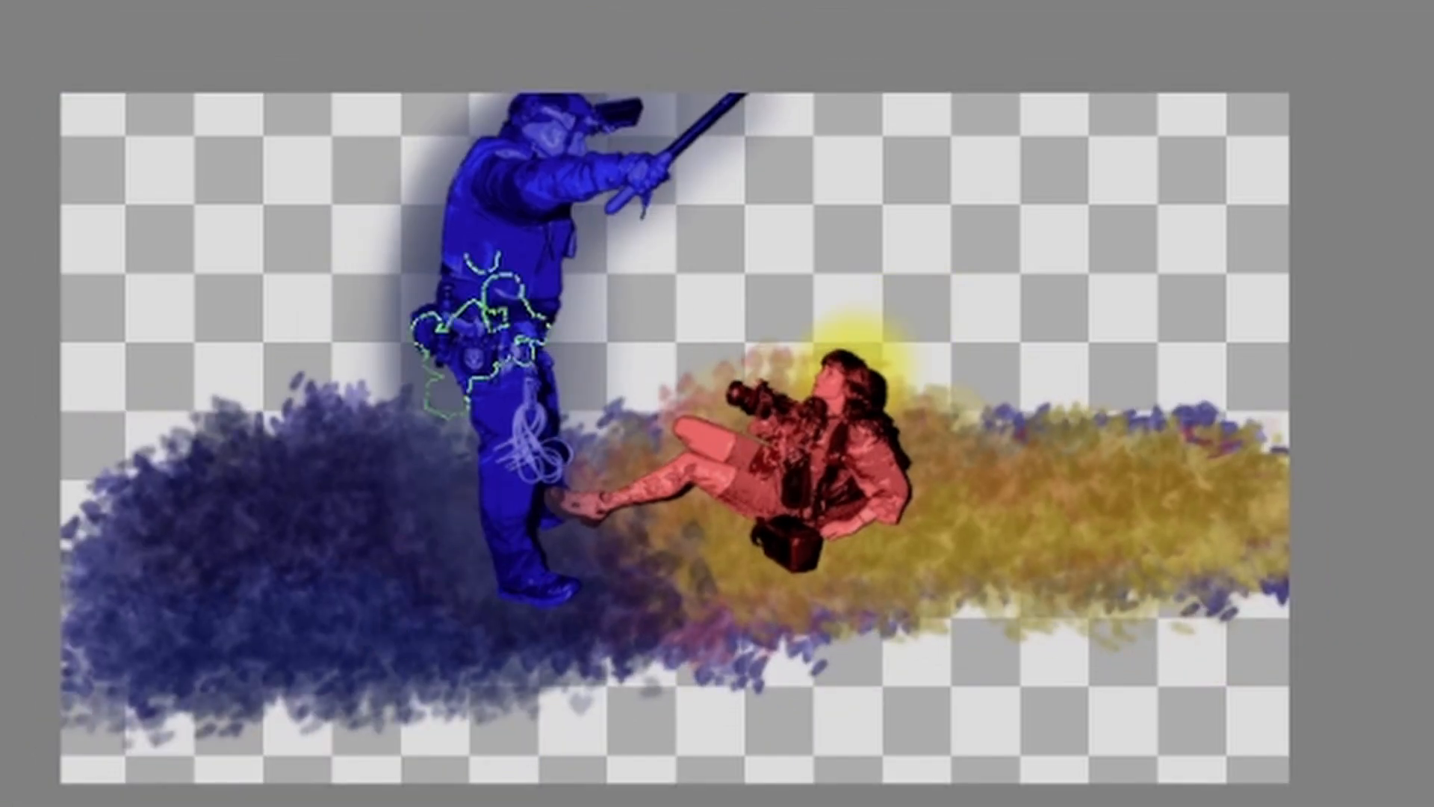
- Try a broad teal brush stroke across the background behind the officer and above the photographer
right_click(430, 404)
left_click(609, 339)
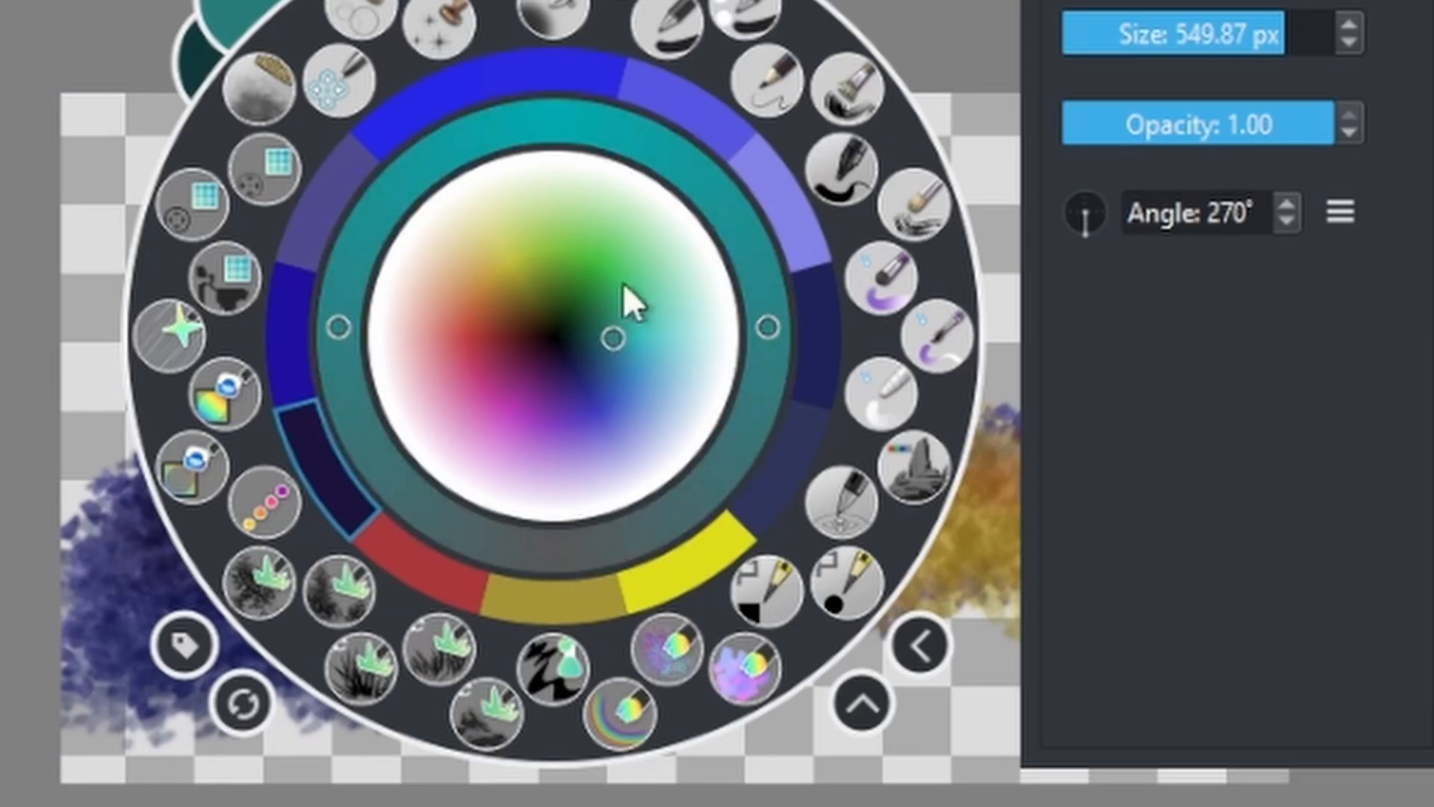
right_click(926, 396)
mouse_move(384, 419)
left_mouse_down()
mouse_move(923, 226)
mouse_move(1154, 168)
left_mouse_up()
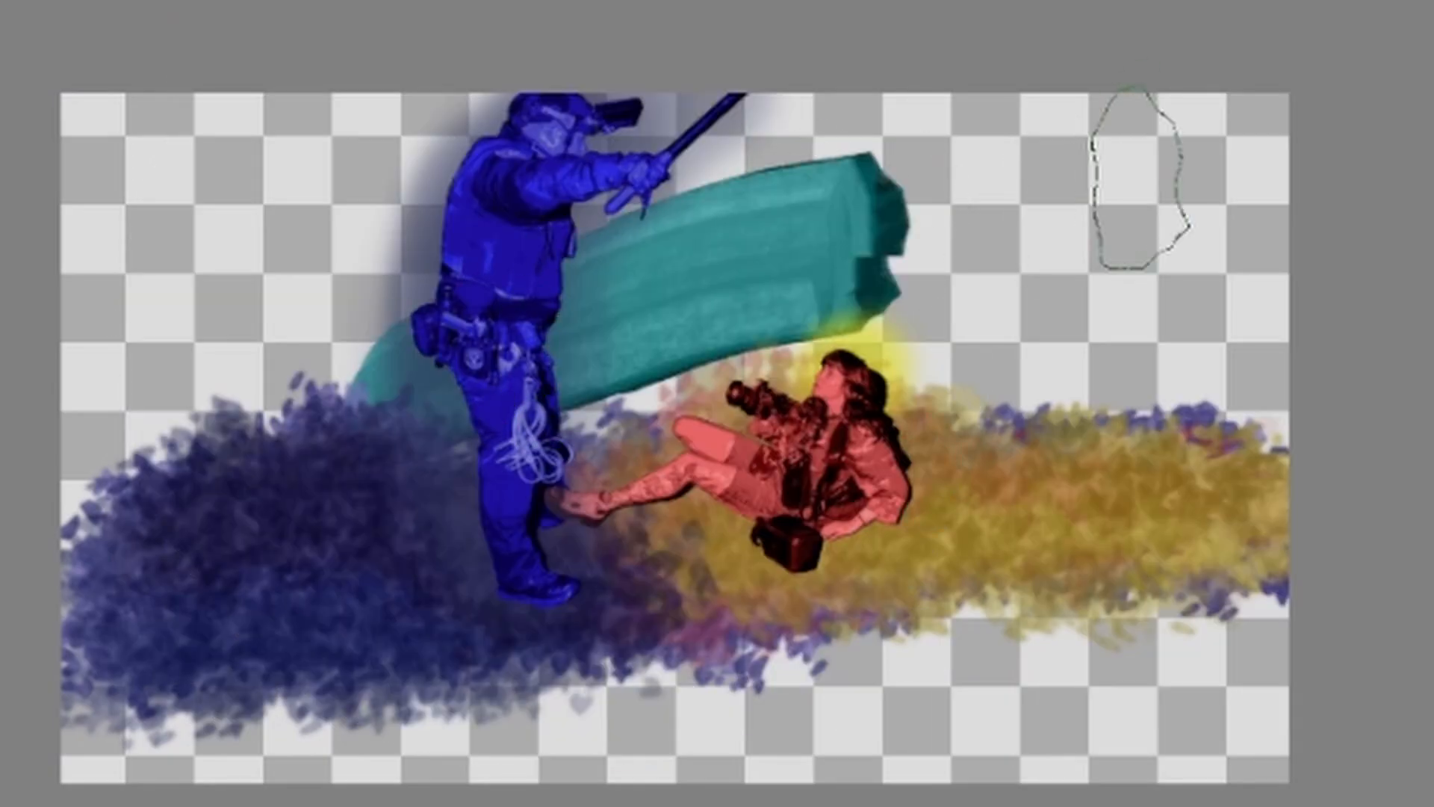
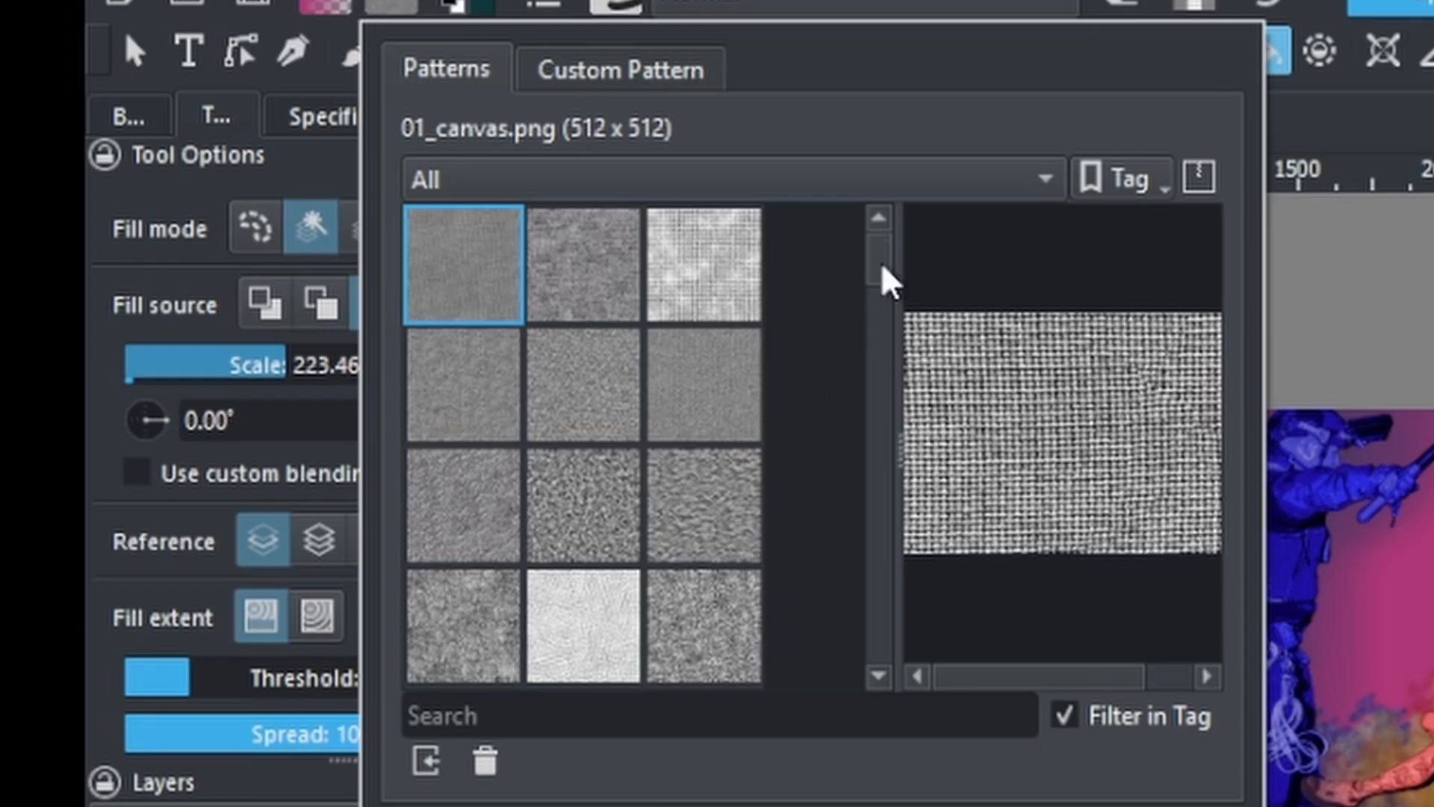
- Fill the Mask Layer over the magenta background with the Rough_Paper pattern at 162.01% scale
left_click_drag(883, 267, 876, 598)
left_click(582, 407)
left_click(474, 378)
left_click(515, 261)
left_click(583, 254)
left_click(705, 272)
left_click(634, 256)
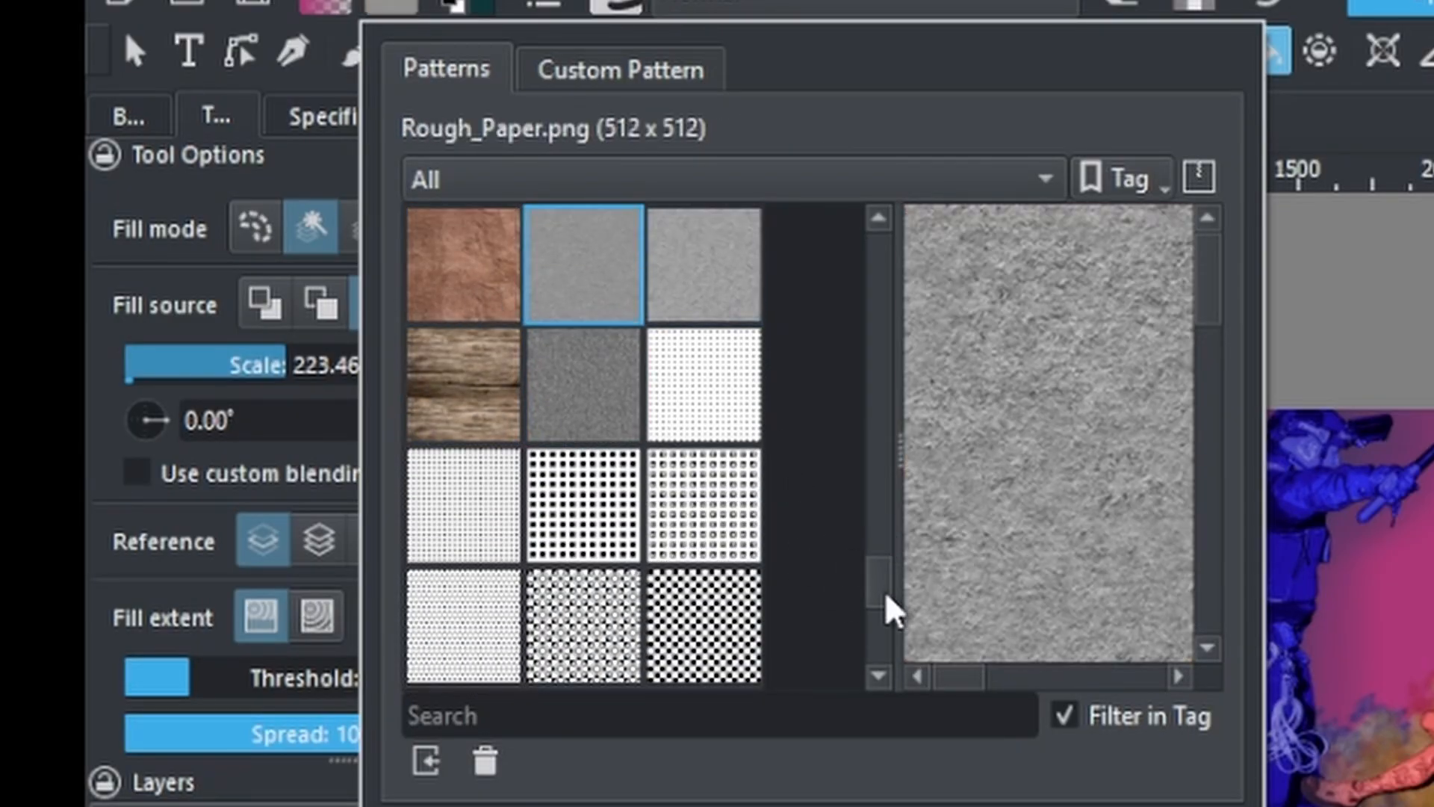
left_click_drag(886, 595, 886, 582)
key("Escape")
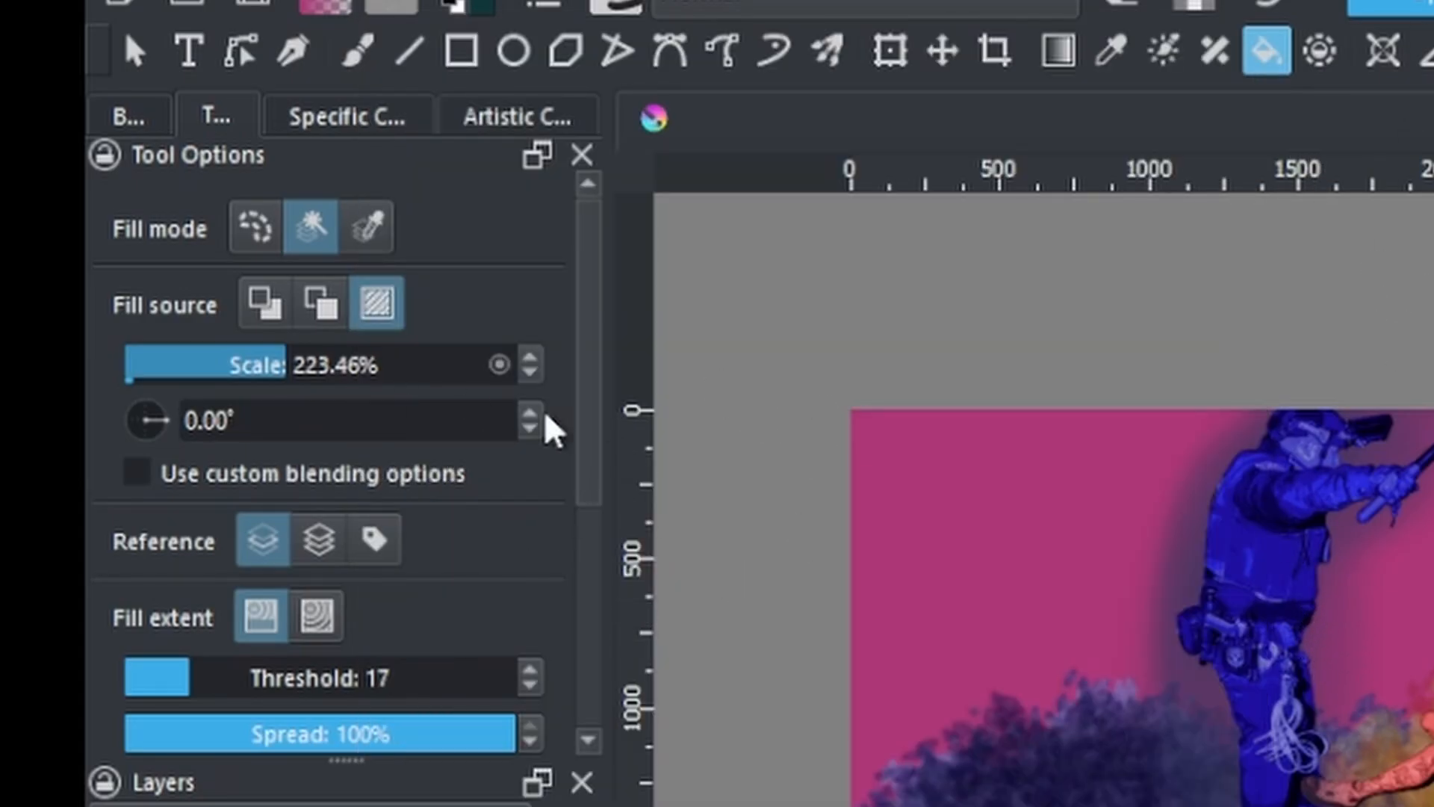
mouse_move(257, 365)
left_mouse_down()
mouse_move(215, 369)
mouse_move(240, 366)
left_mouse_up()
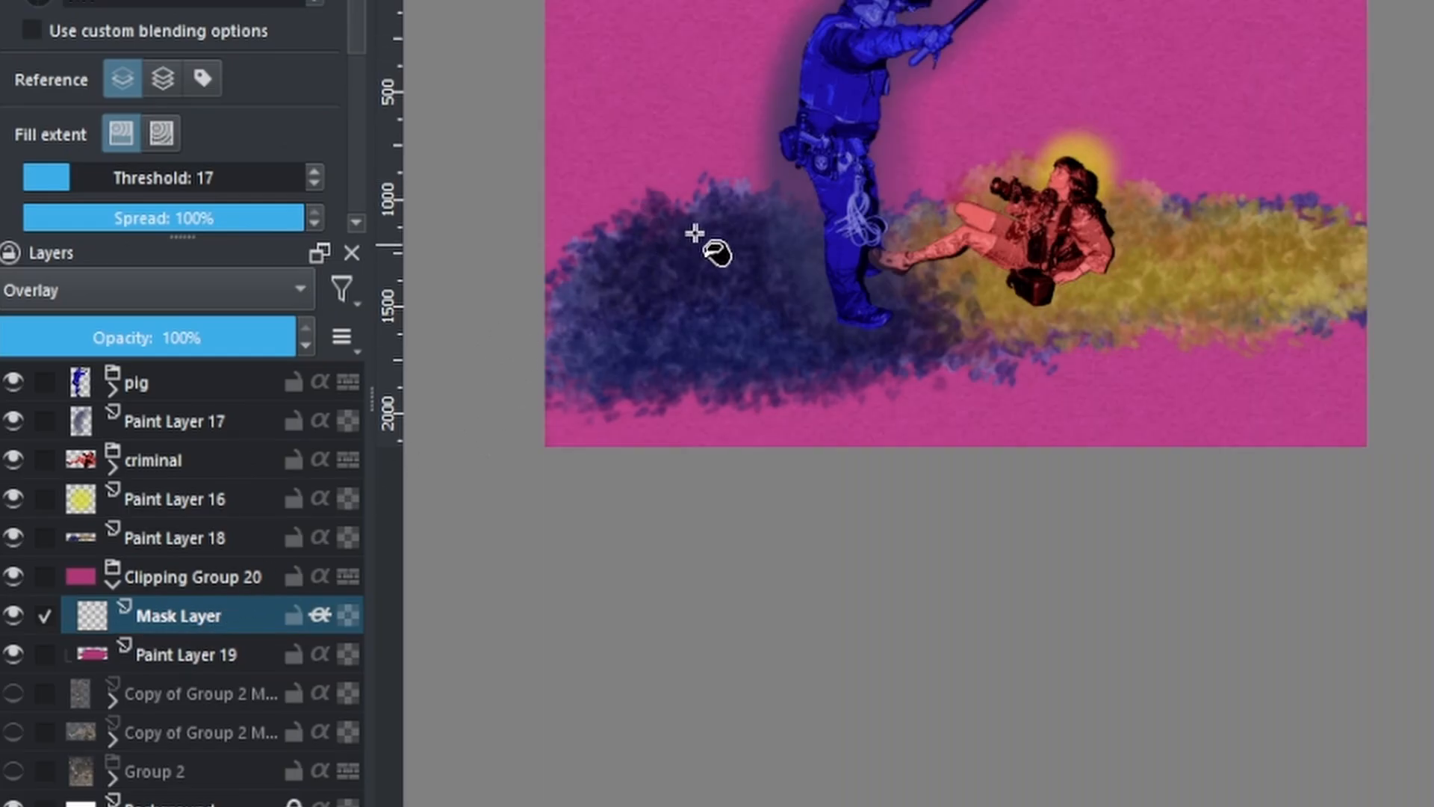
- Undo the texture fill and refill the Mask Layer with the Rough_Paper pattern at 259.78% scale
scroll(694, 234, "up", 6)
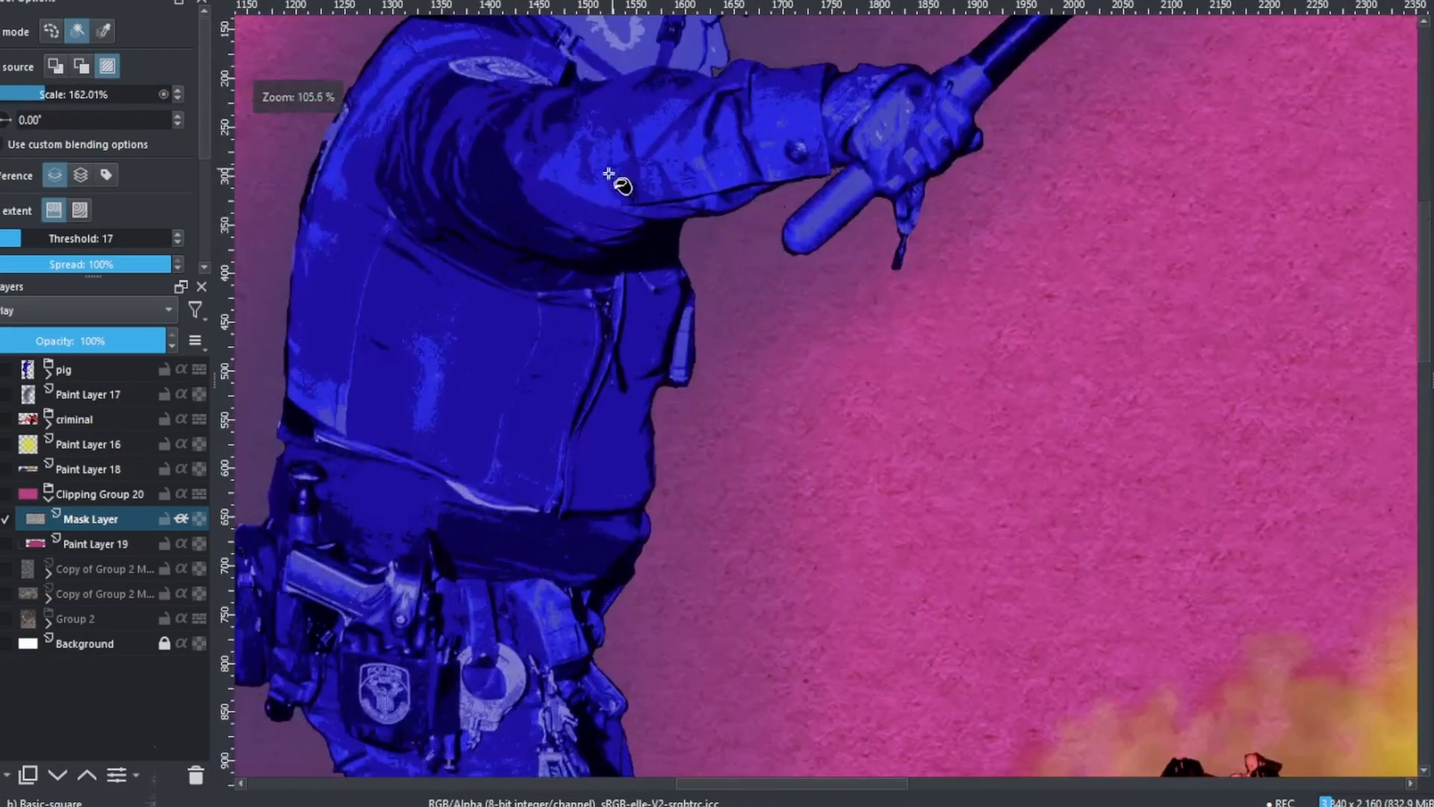
scroll(591, 216, "down", 5)
scroll(642, 149, "up", 5)
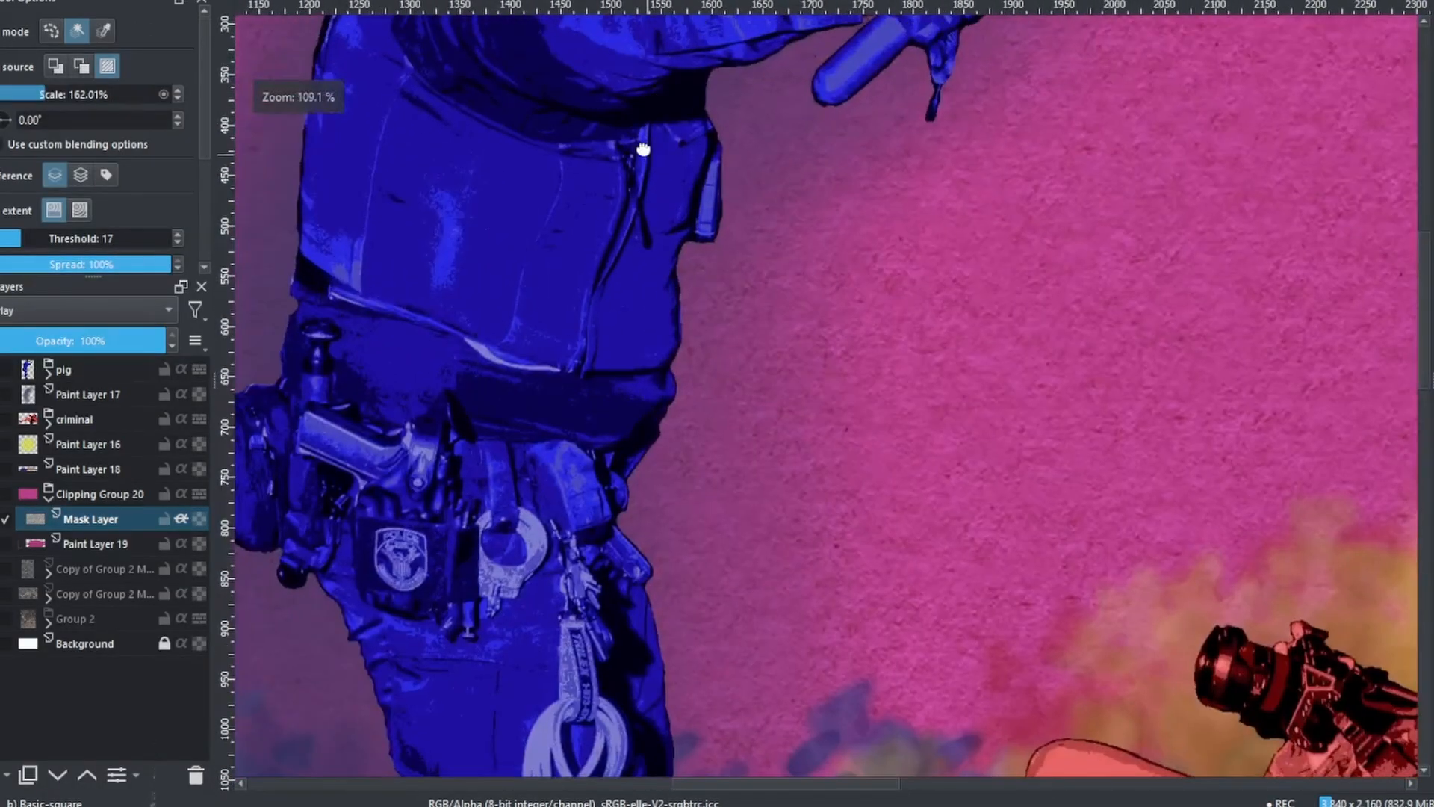
scroll(643, 149, "down", 3)
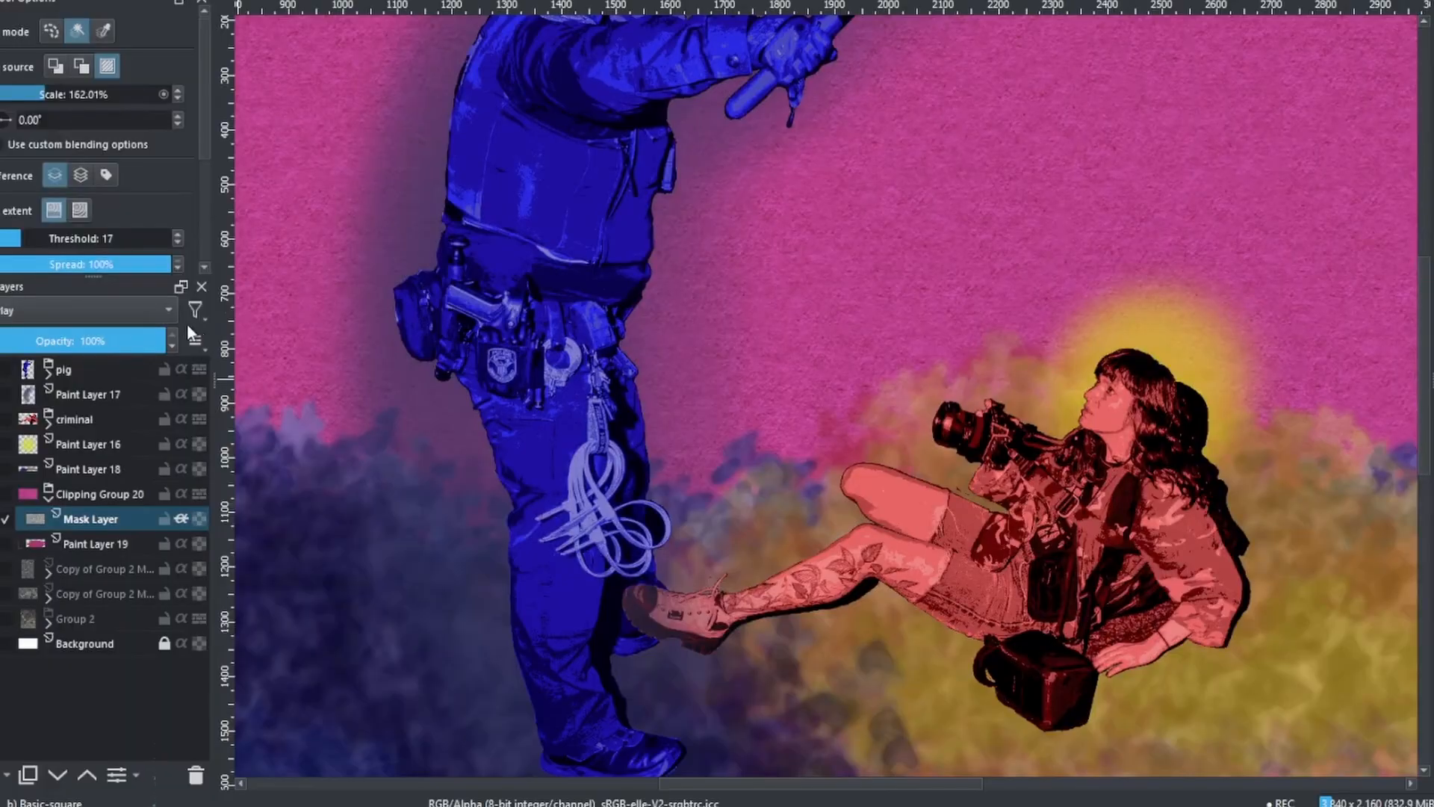
left_click_drag(670, 213, 708, 134)
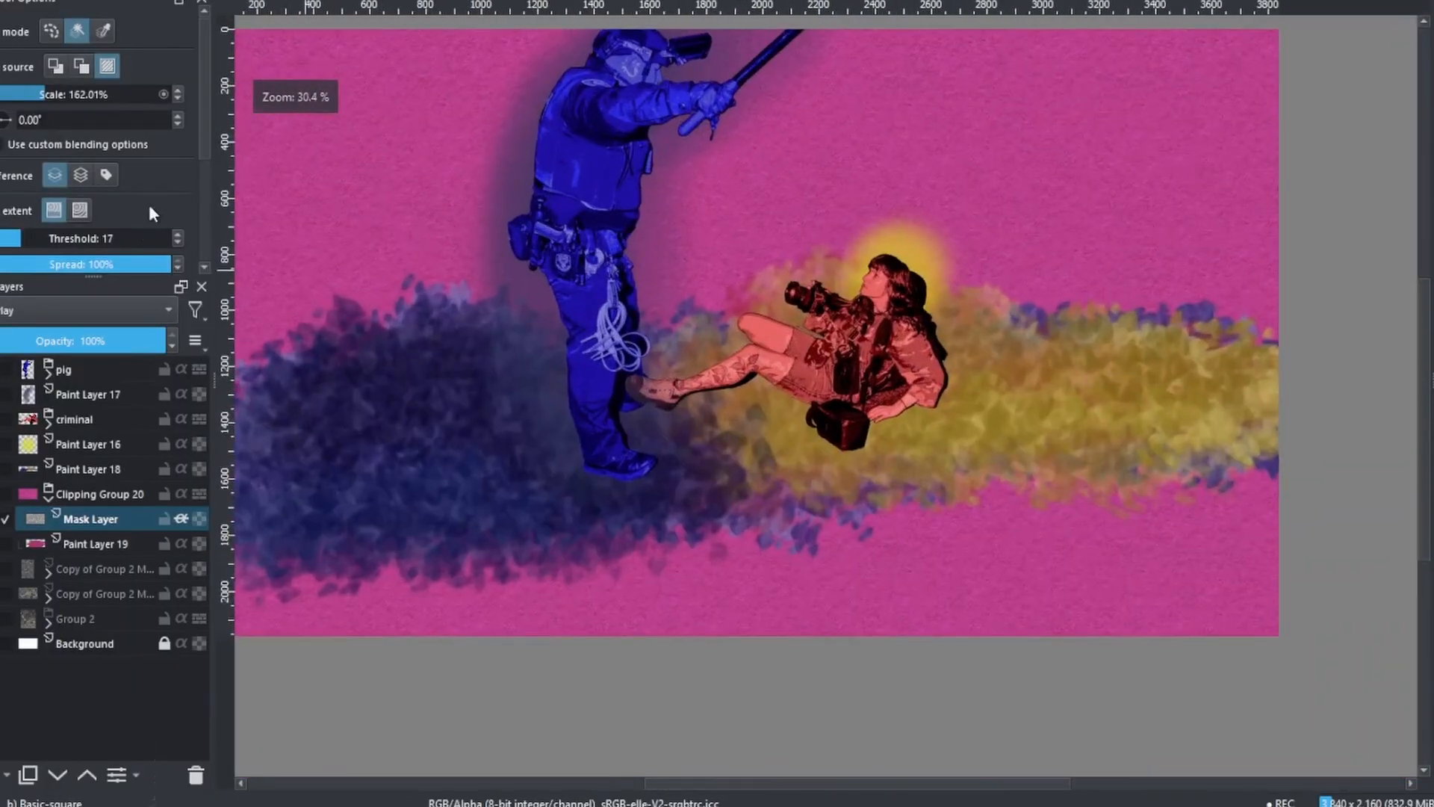
left_click_drag(55, 97, 69, 91)
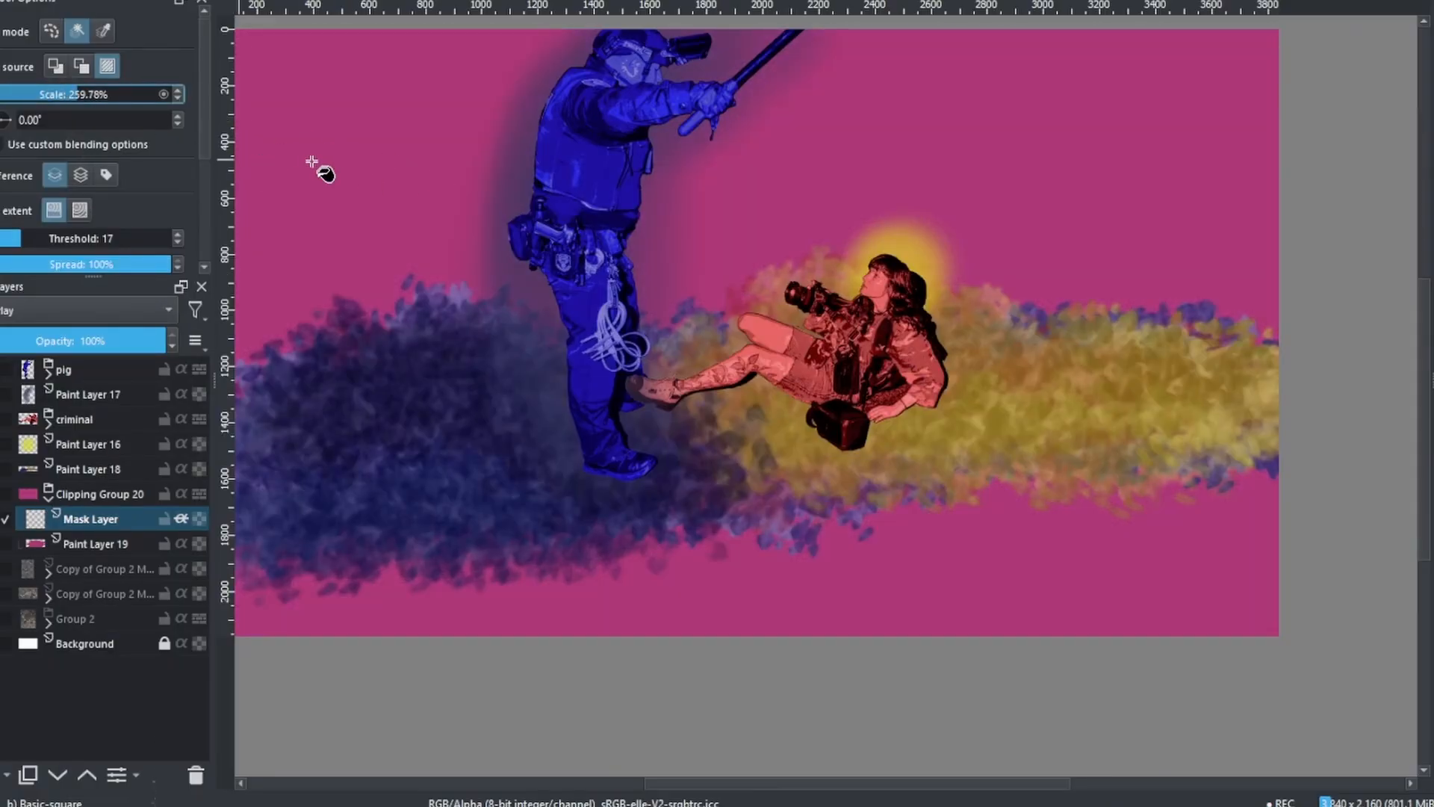
left_click(574, 260)
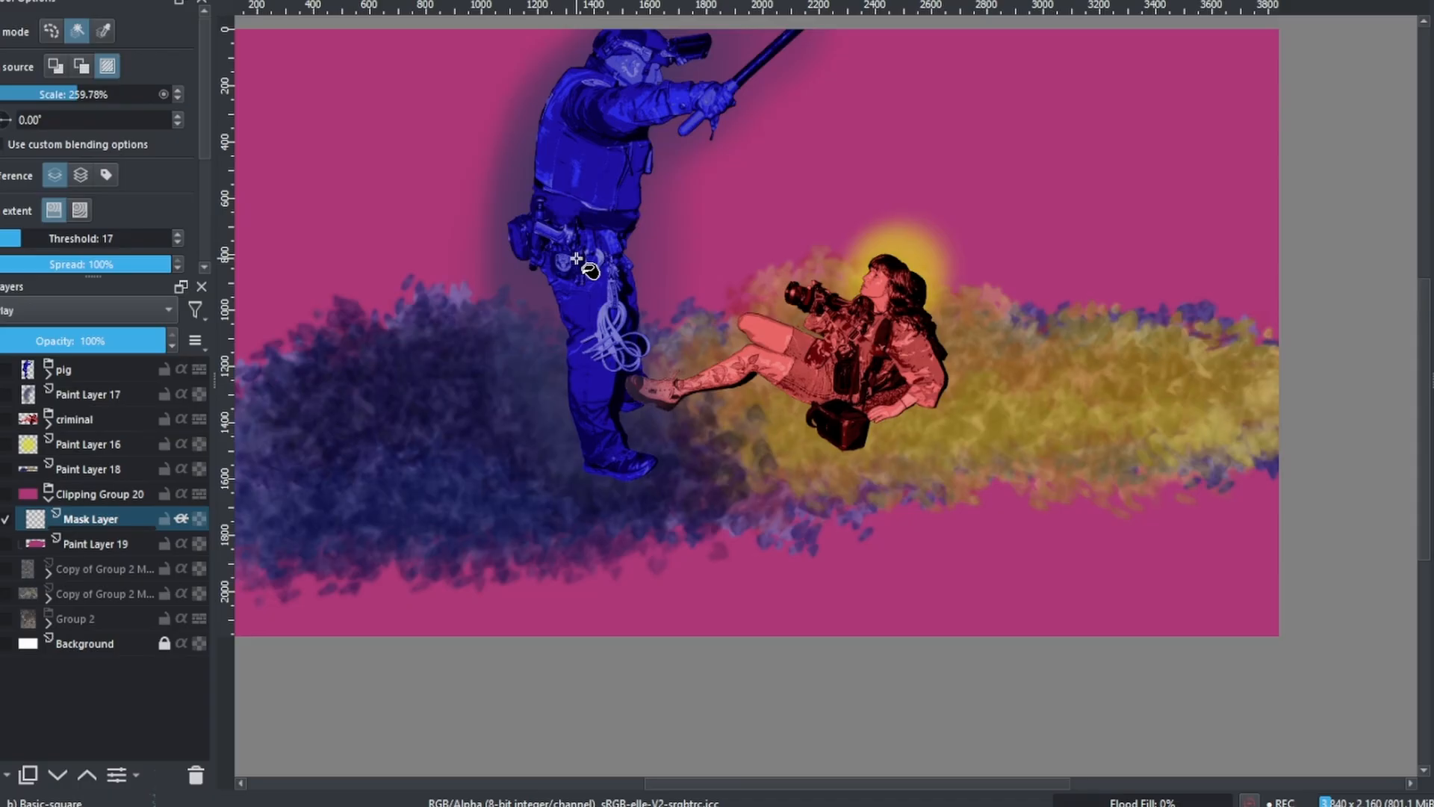
left_click_drag(578, 255, 499, 355)
left_click_drag(514, 301, 519, 294)
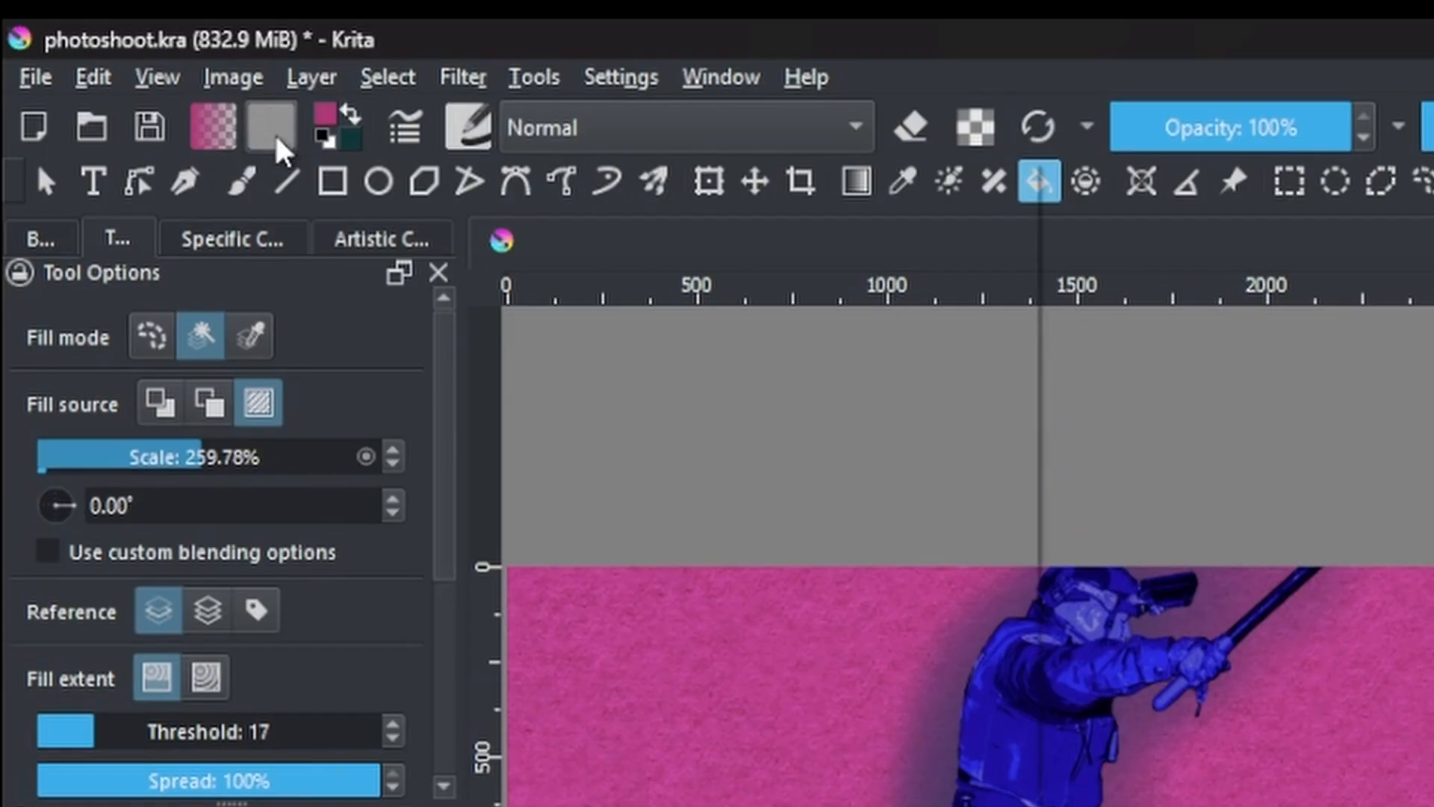
- Choose the PH_Ground_Grassy_1 pattern as the fill pattern
left_click(276, 139)
left_click(346, 446)
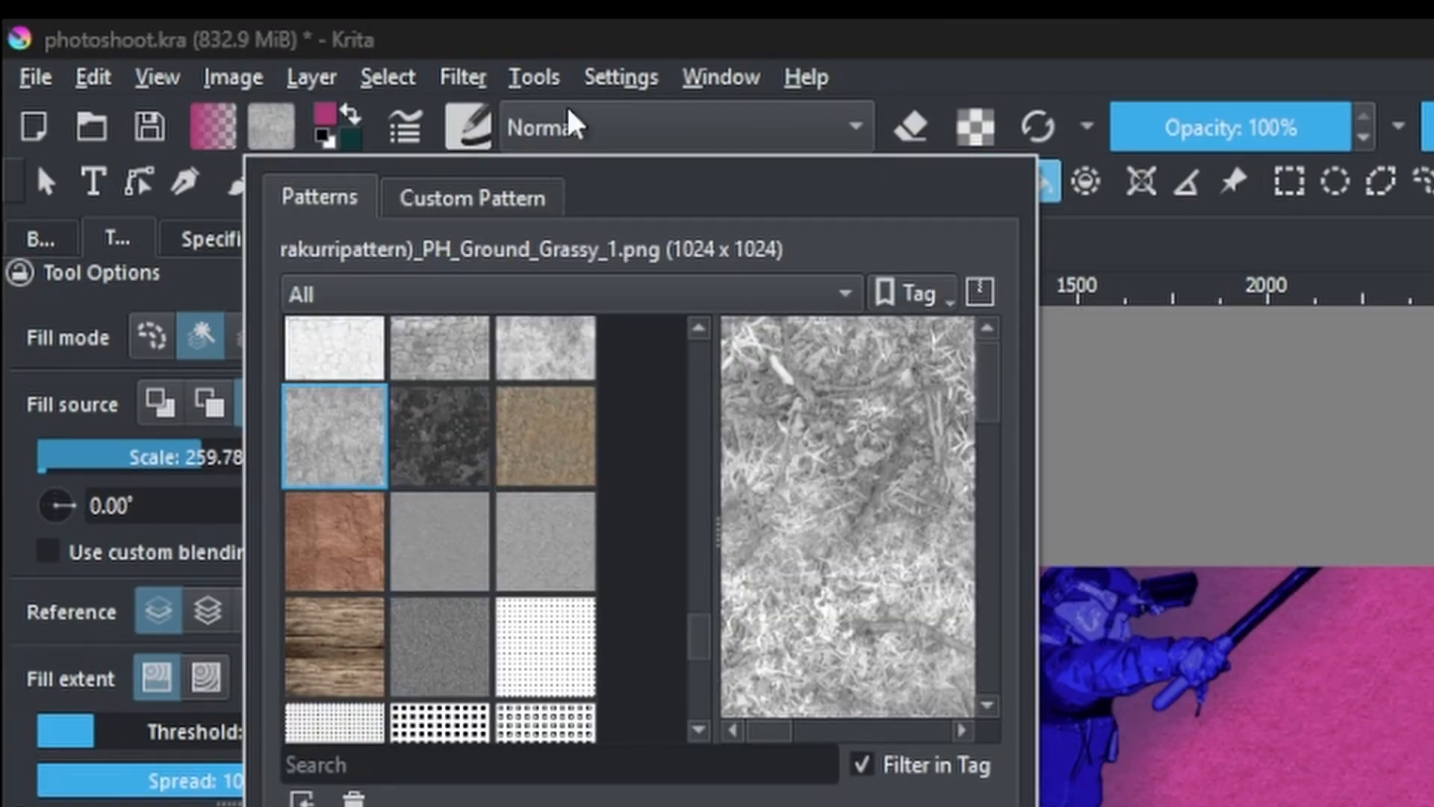
left_click(608, 44)
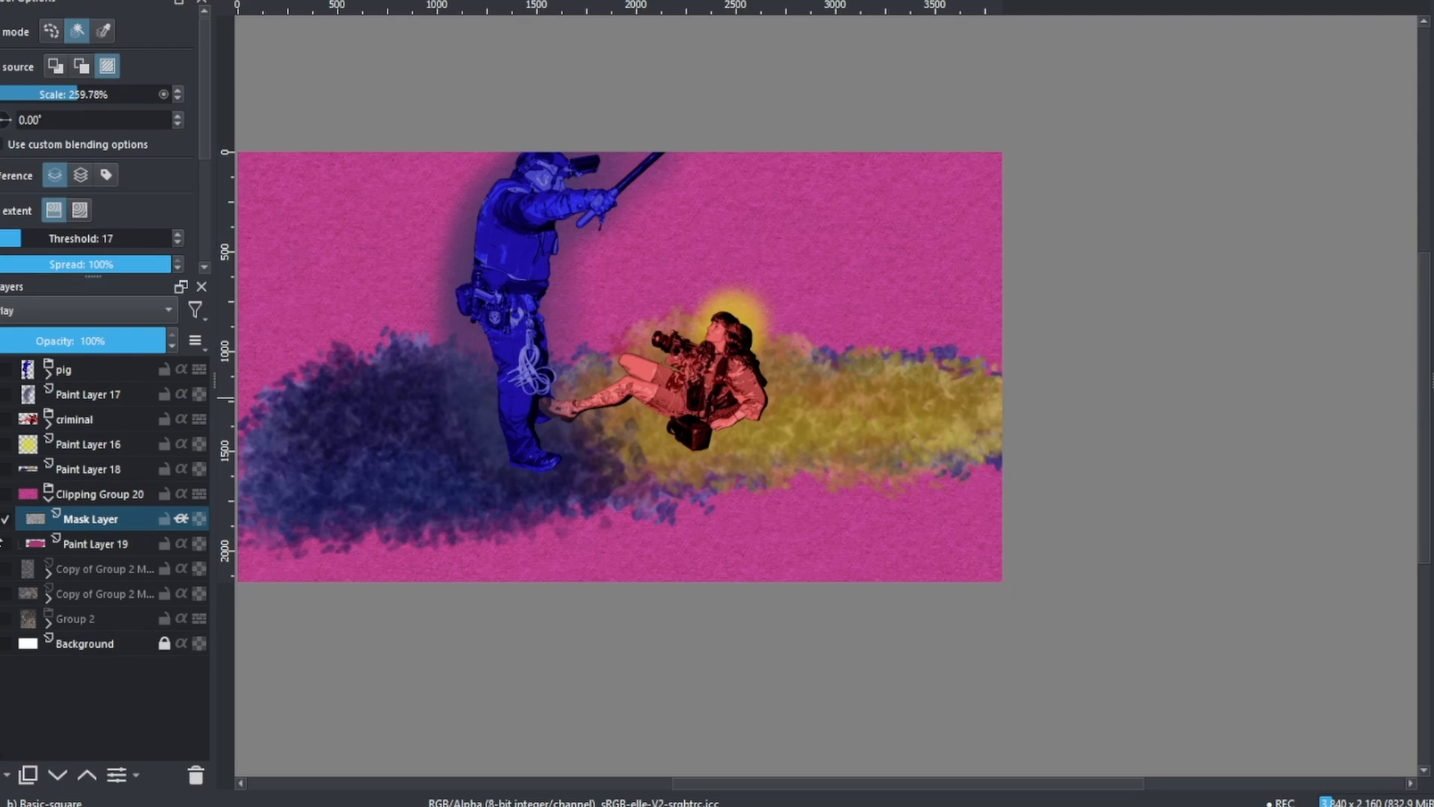
- Hide the Mask Layer and add a paint layer above it in Clipping Group 20, changing its blending mode and enabling alpha inheritance
left_click(2, 518)
key("Insert")
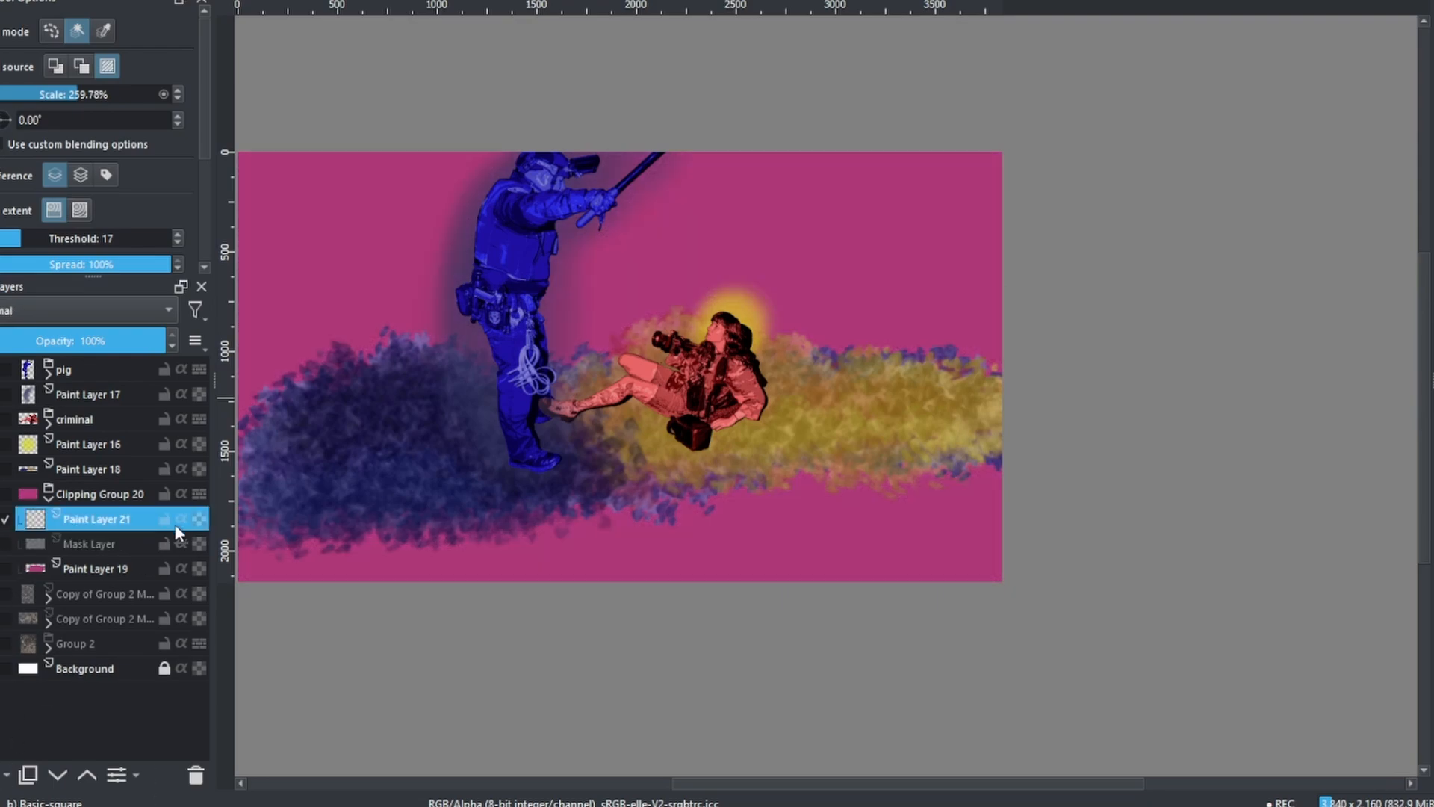
left_click(88, 306)
left_click(88, 320)
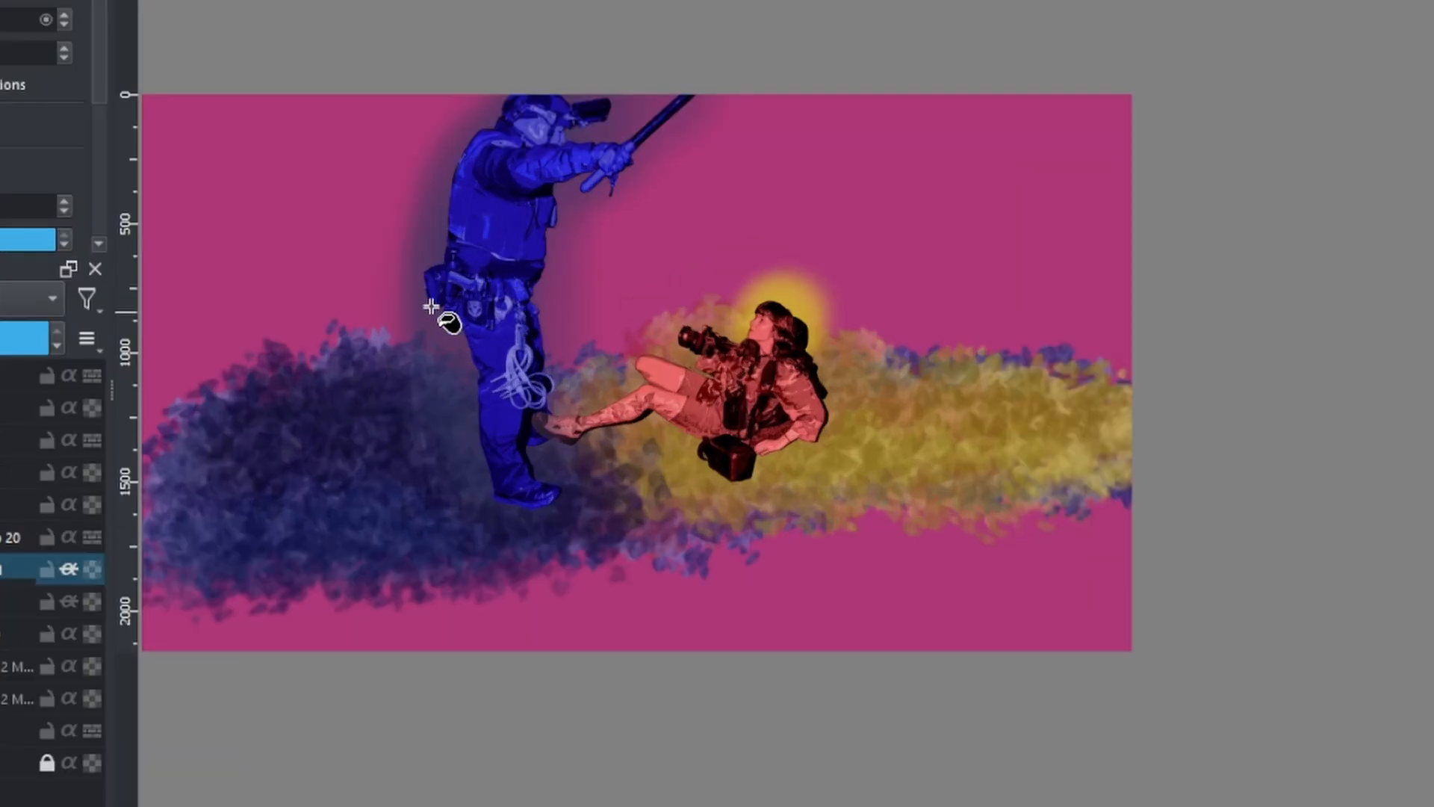
- Fill the new clipping layer with the grassy ground pattern to texture the magenta background
left_click(325, 289)
scroll(458, 295, "up", 5)
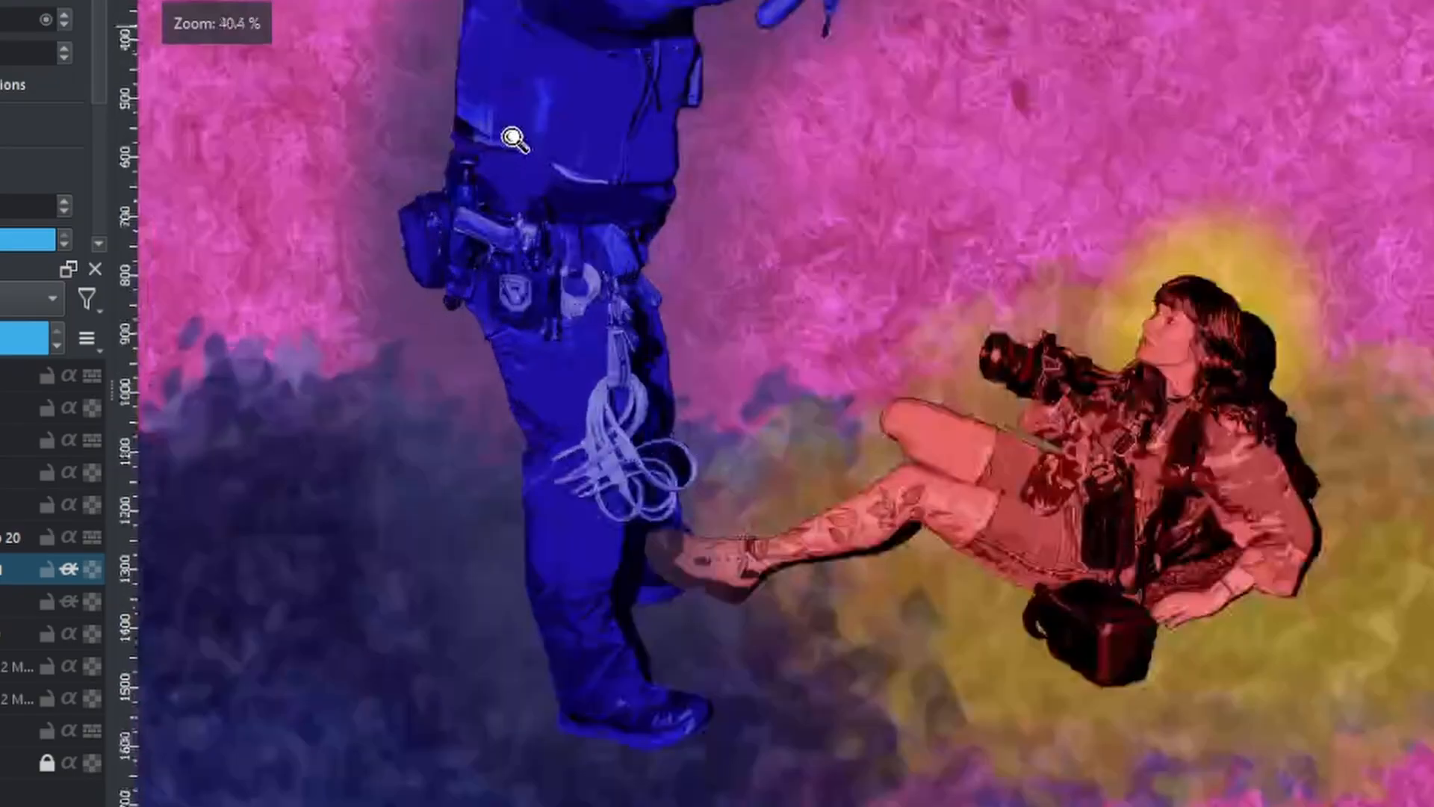
scroll(486, 321, "down", 4)
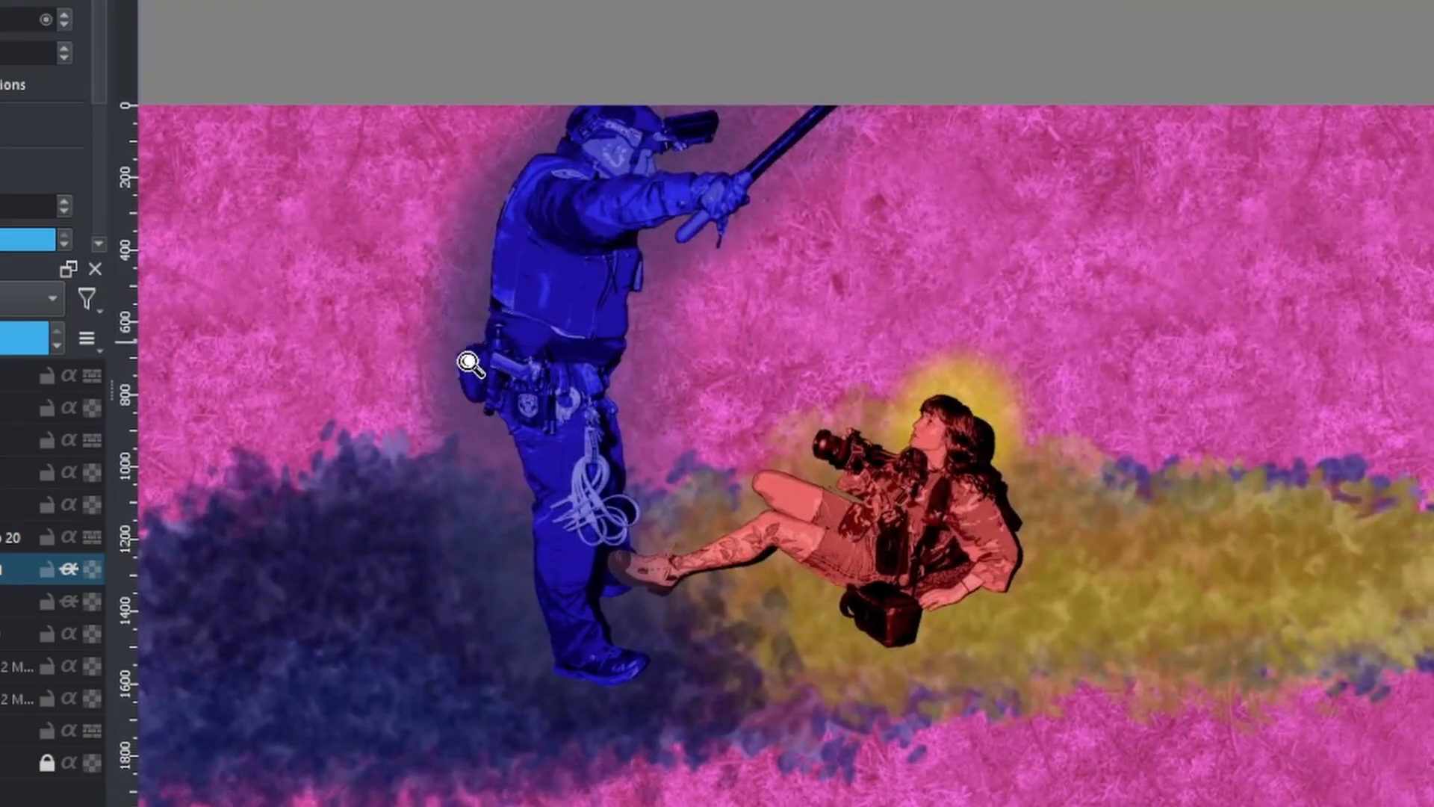
scroll(485, 351, "down", 3)
scroll(464, 388, "up", 2)
- Crop the canvas closely around the officer and photographer to about 1695 × 1677 px, trimming both sides and the lower edge
left_click_drag(472, 377, 430, 354)
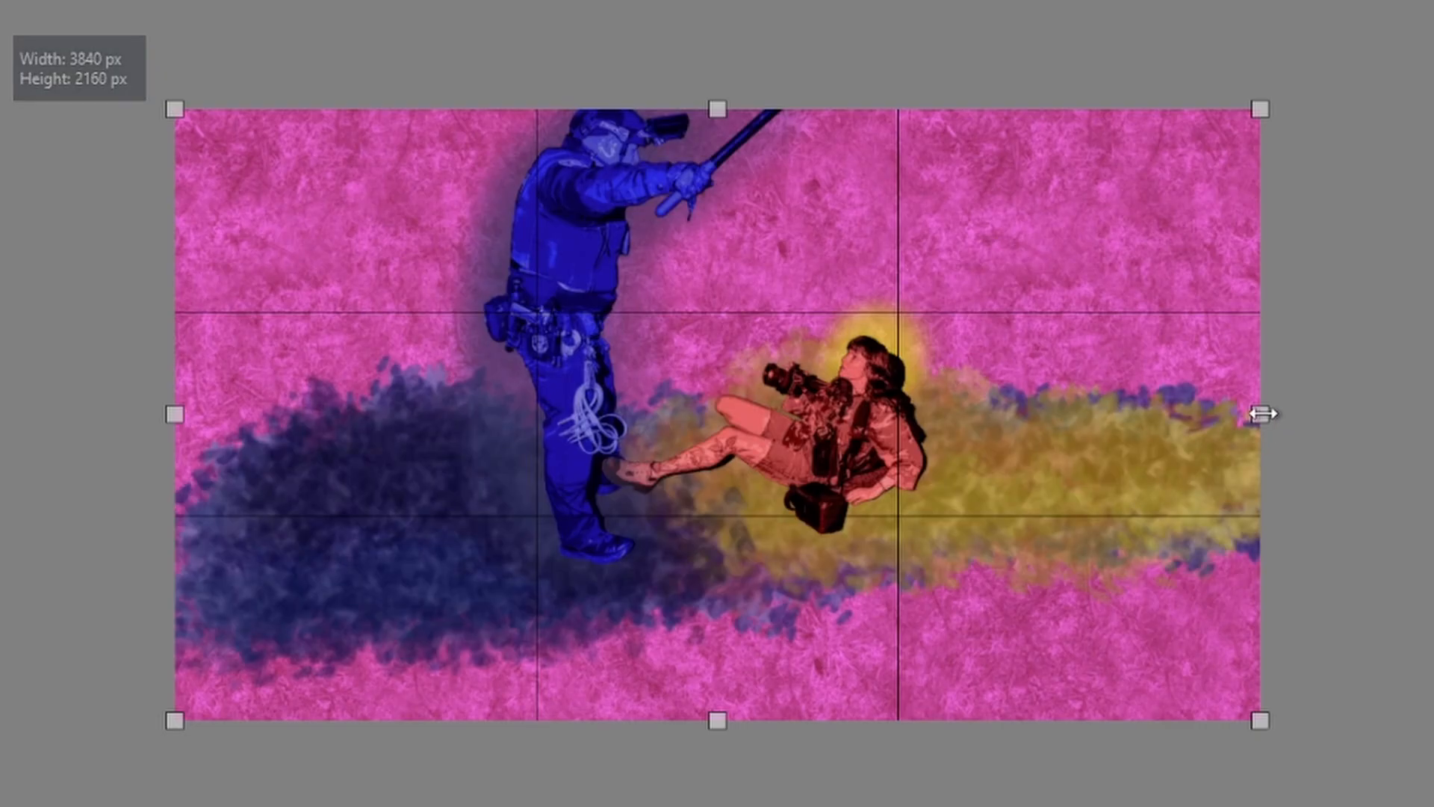
left_click_drag(1264, 416, 950, 395)
left_click_drag(189, 426, 468, 384)
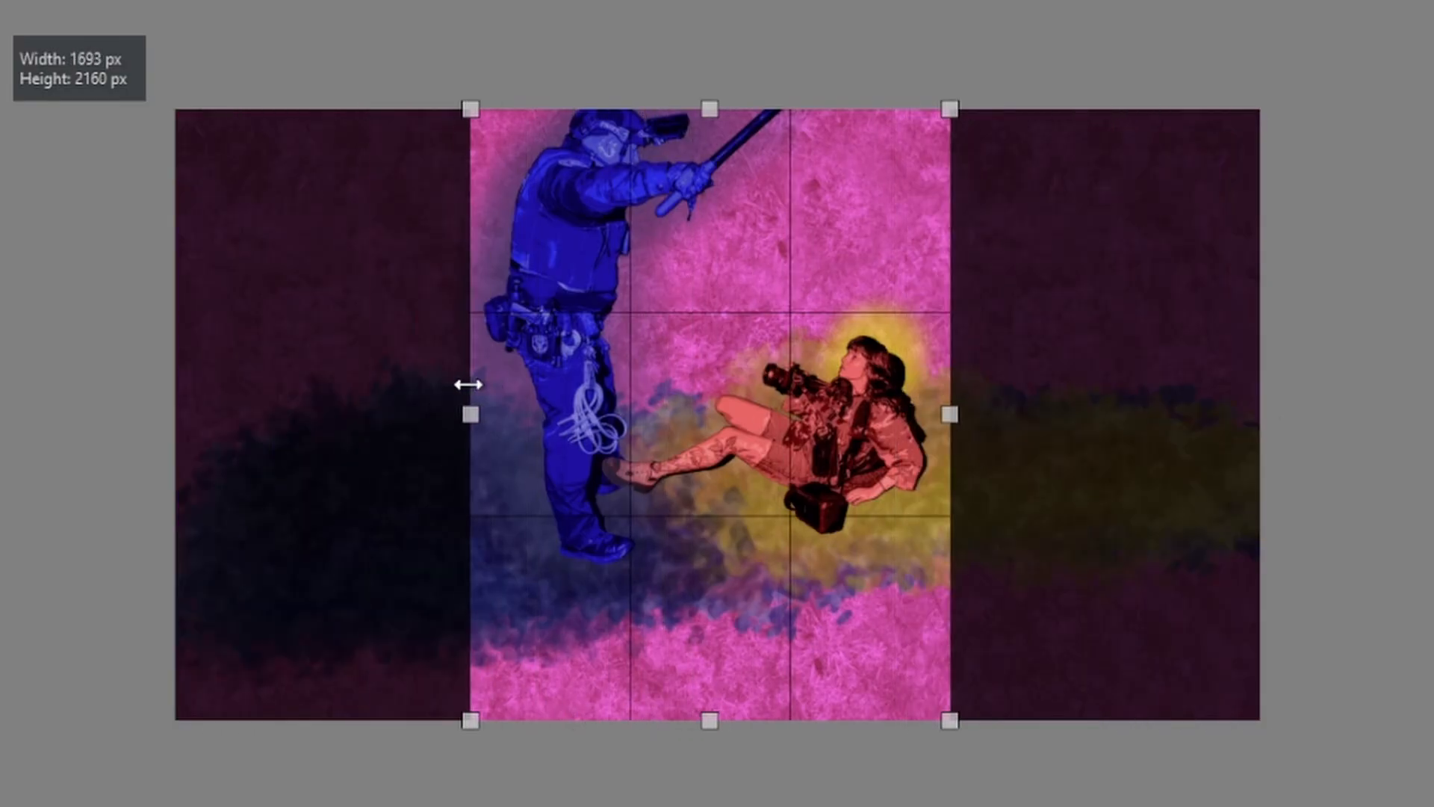
mouse_move(711, 721)
left_mouse_down()
mouse_move(707, 605)
mouse_move(708, 643)
left_mouse_up()
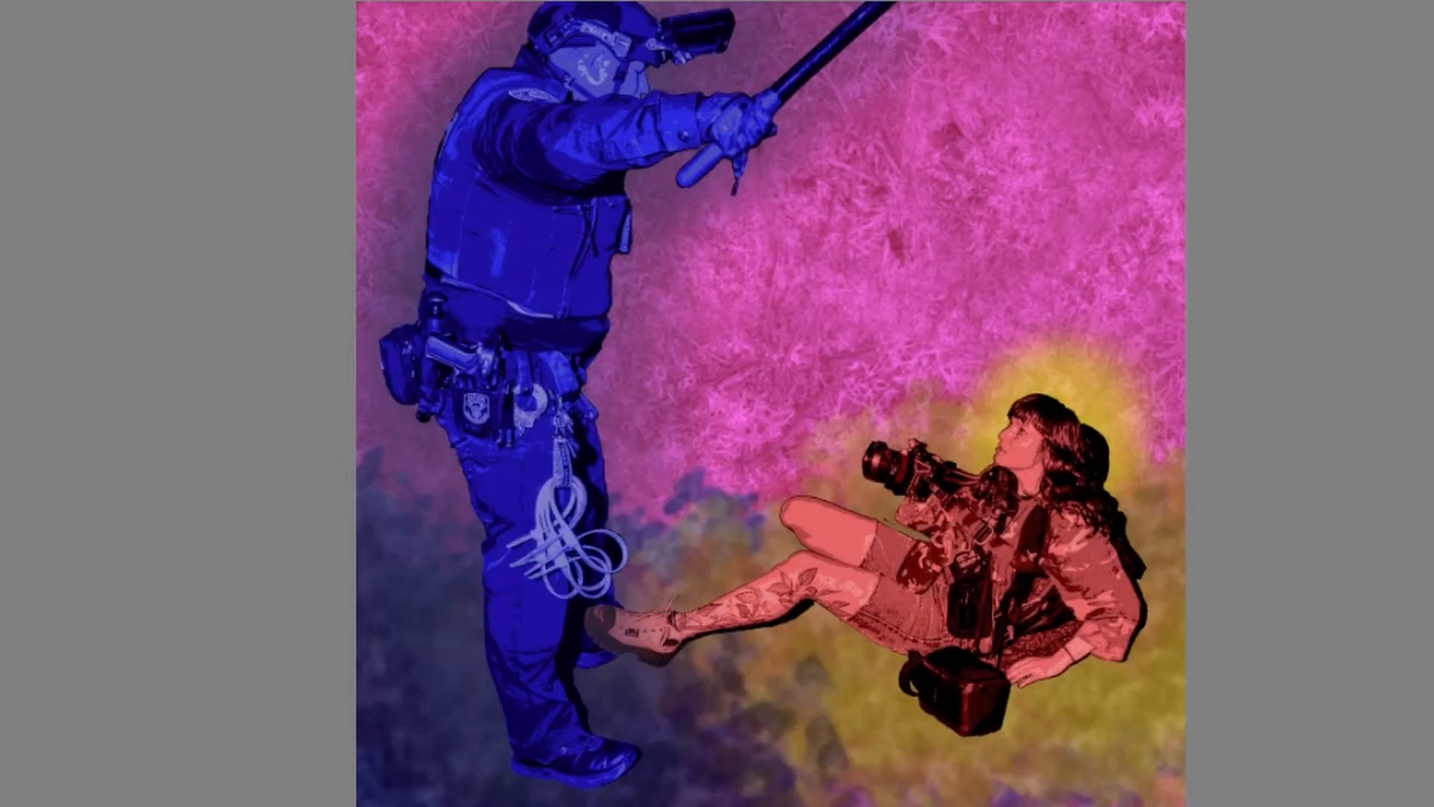
scroll(523, 448, "up", 3)
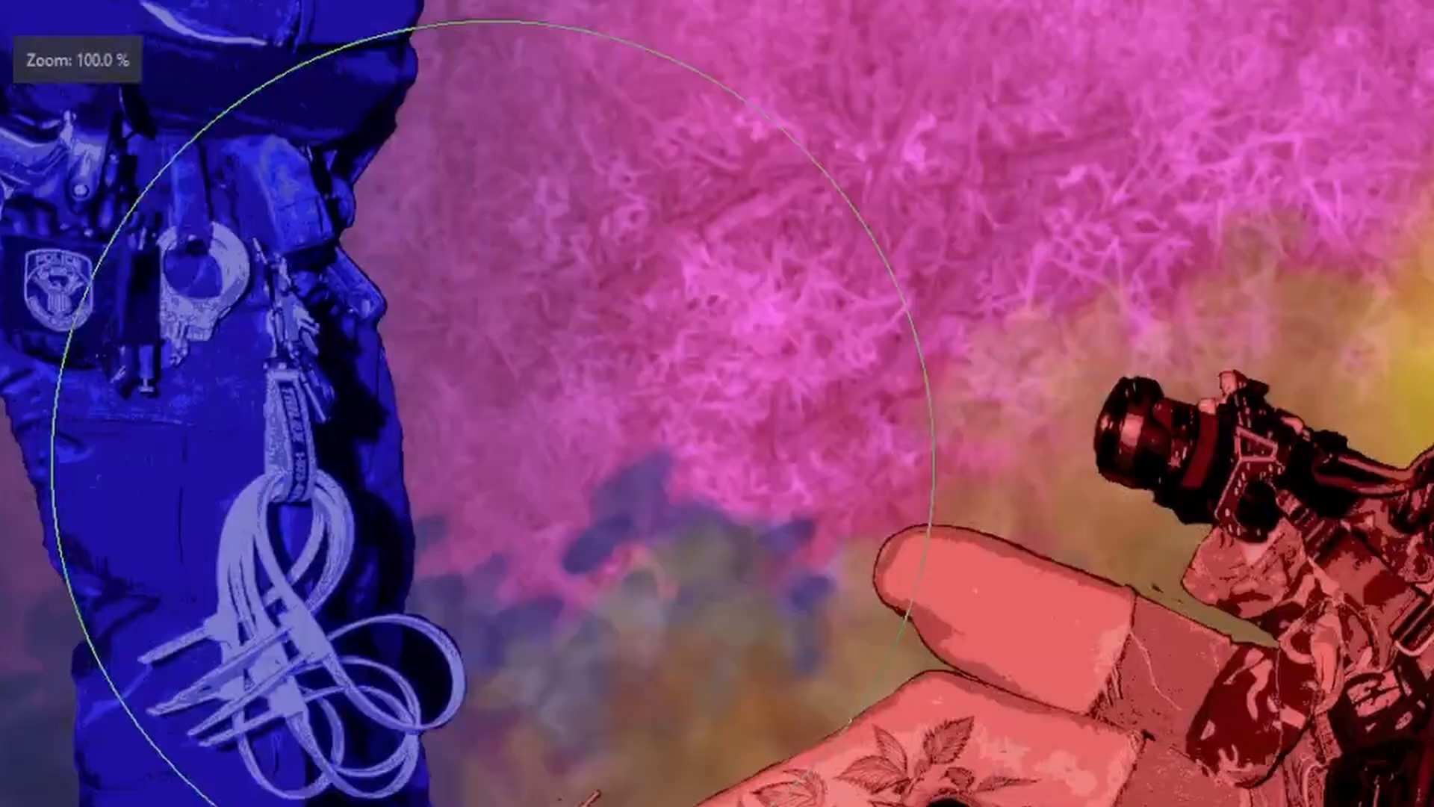
scroll(493, 463, "down", 3)
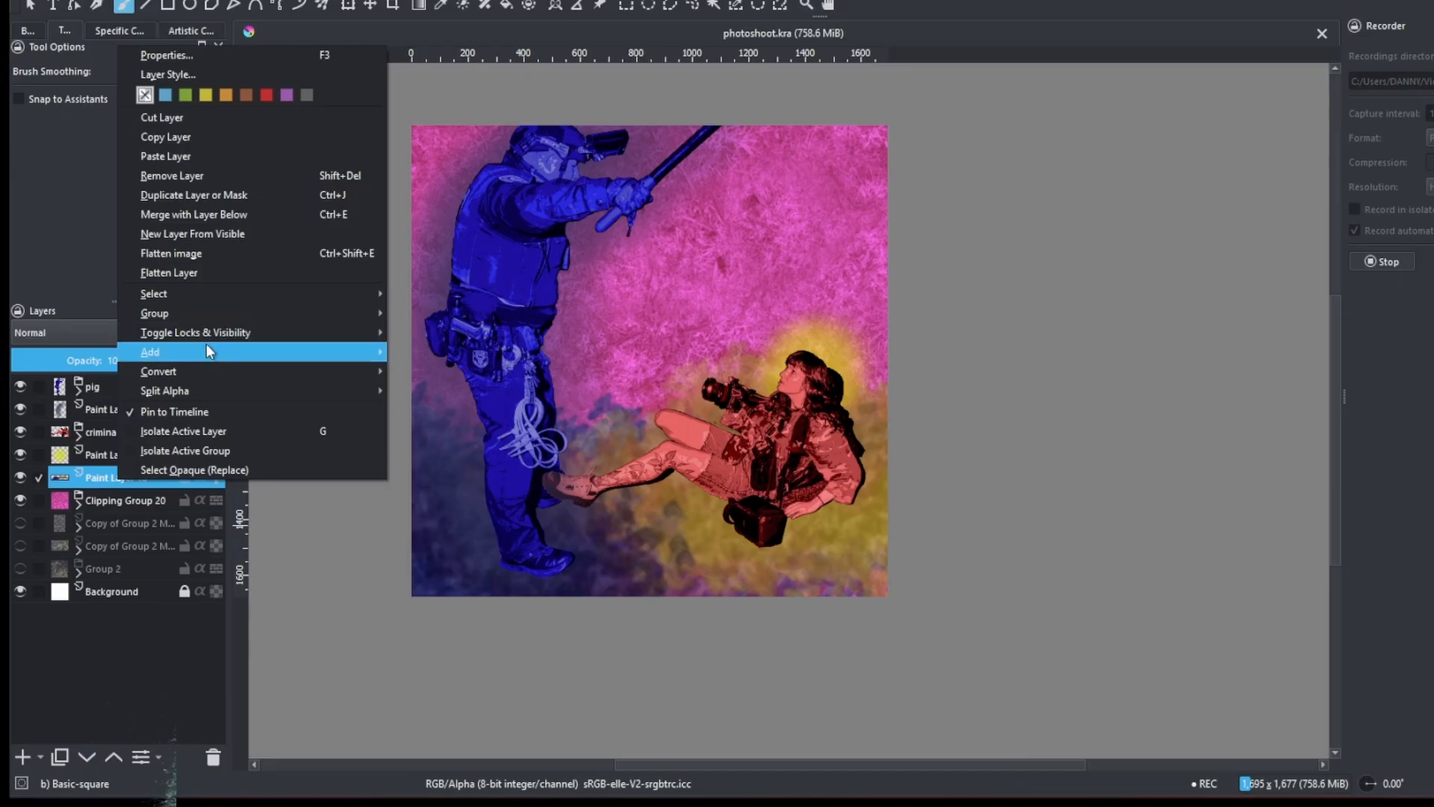
- Add a filter mask with HSV/HSL Adjustment to Paint Layer 18, the foliage layer
mouse_move(365, 351)
left_click(437, 366)
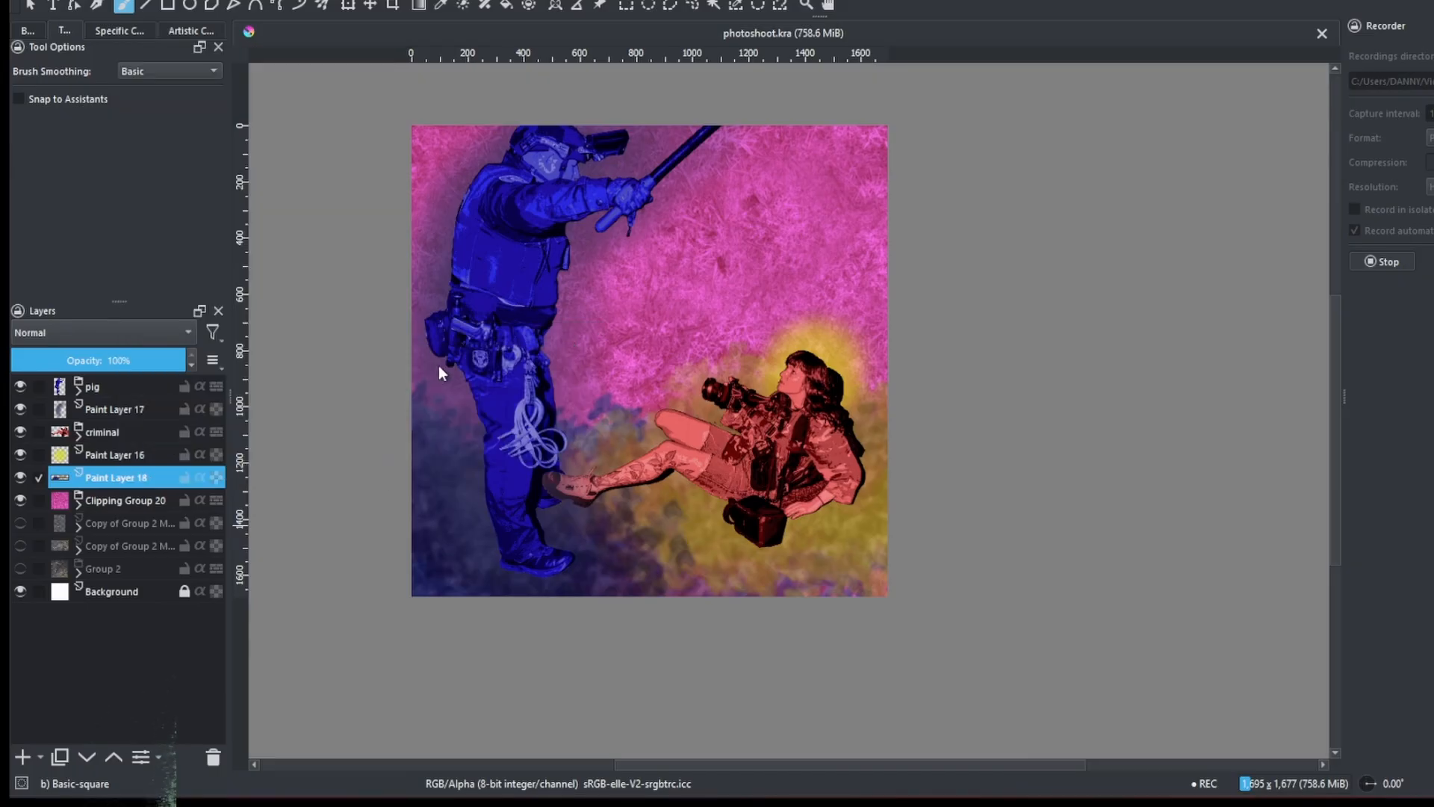
left_click_drag(939, 142, 1337, 152)
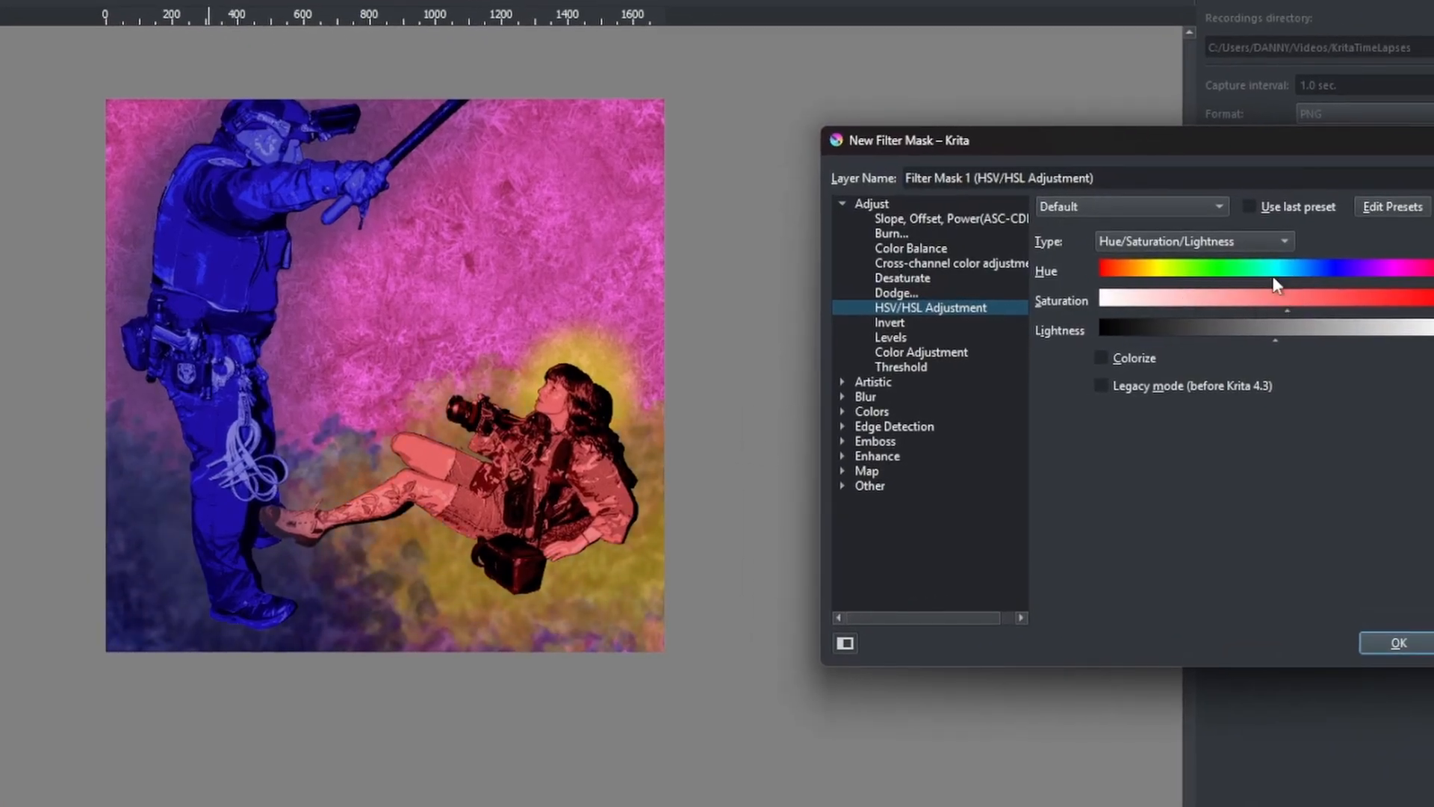
- Shift the foliage hue towards red and teal, raise its saturation slightly and lower its lightness, and create the filter mask
mouse_move(1321, 281)
left_mouse_down()
mouse_move(1433, 297)
mouse_move(1091, 263)
mouse_move(1257, 276)
mouse_move(1238, 271)
mouse_move(1425, 321)
left_mouse_up()
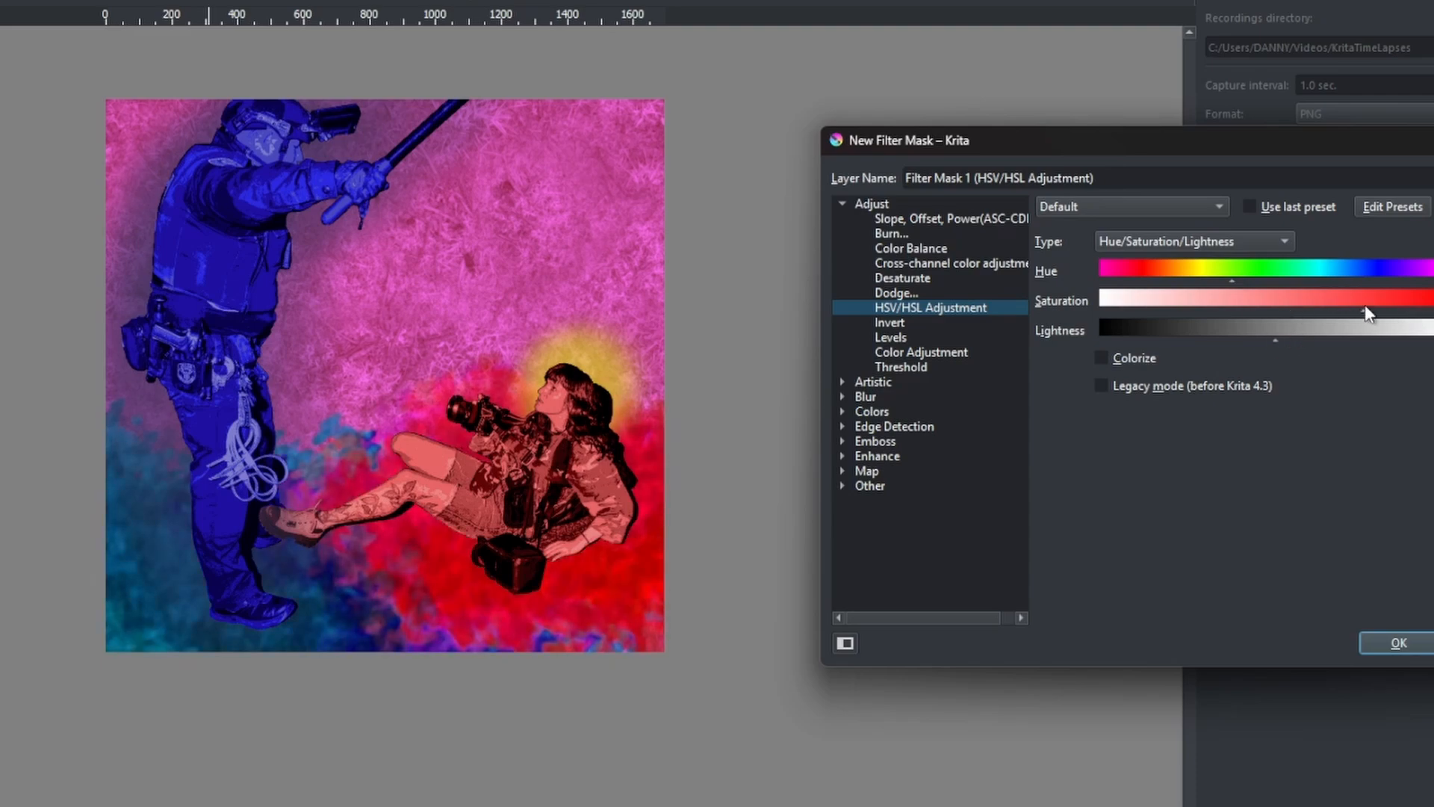
left_click_drag(1360, 311, 1253, 303)
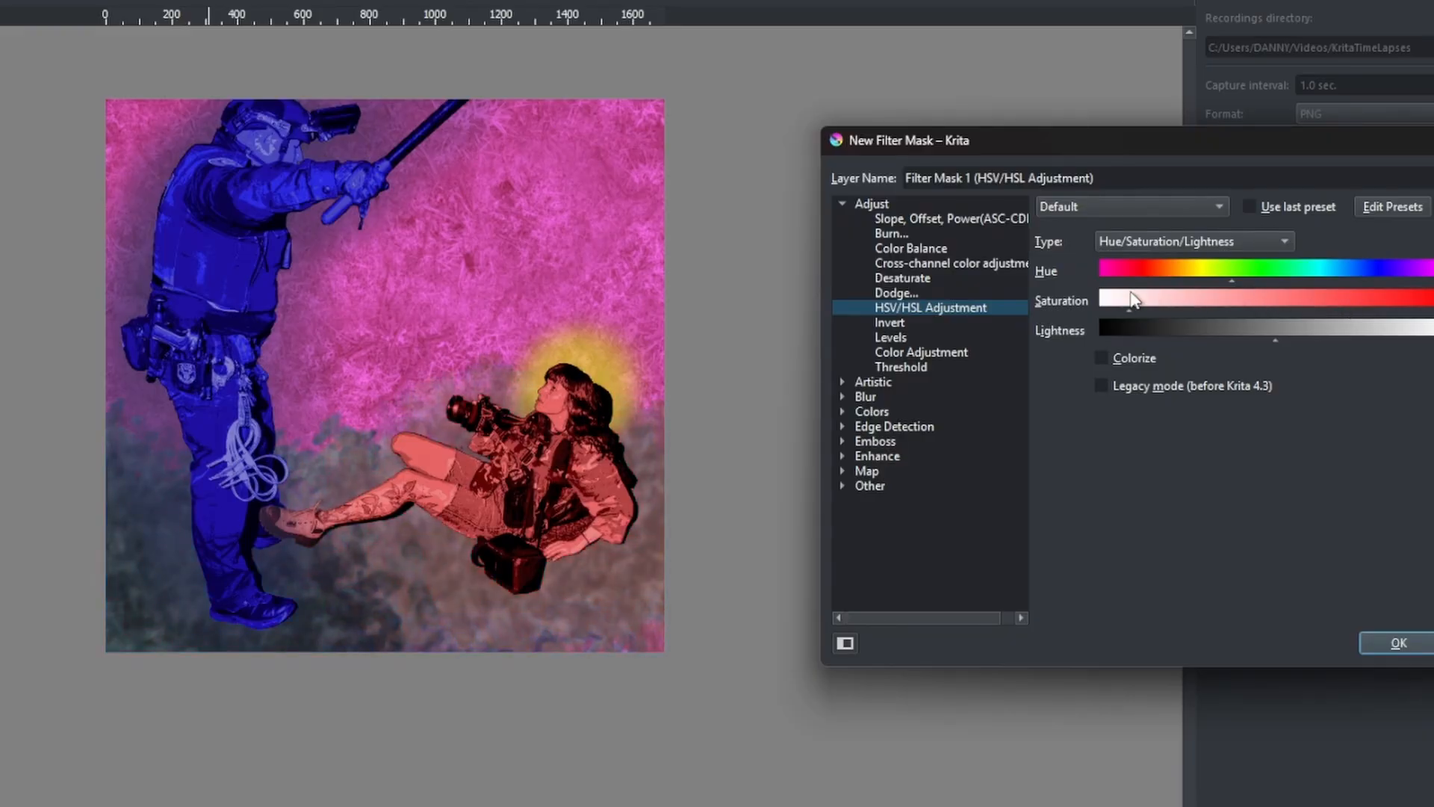
left_click_drag(1099, 306, 1319, 314)
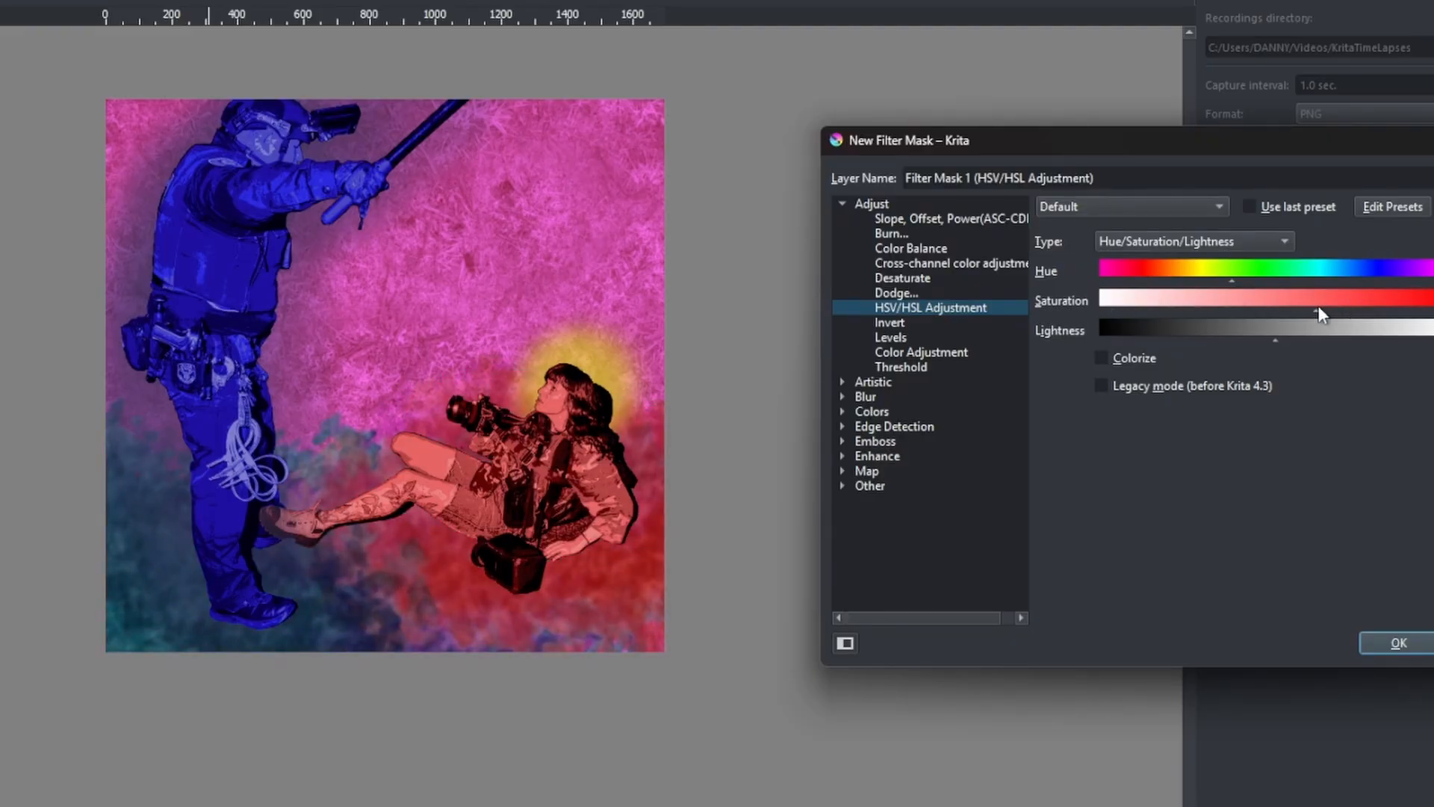
mouse_move(1251, 343)
left_mouse_down()
mouse_move(1213, 331)
mouse_move(1371, 350)
mouse_move(1374, 320)
mouse_move(1132, 335)
mouse_move(1180, 340)
left_mouse_up()
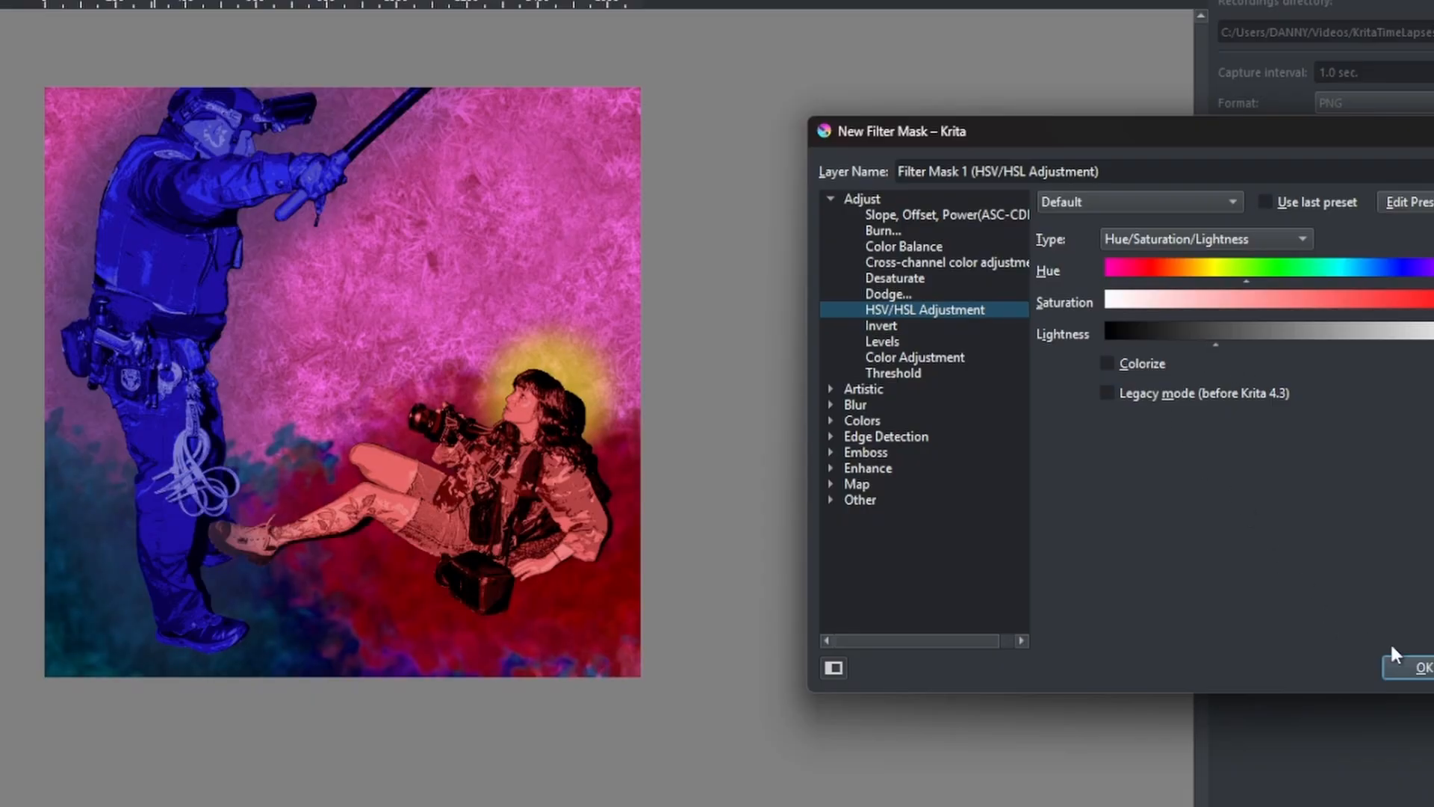
left_click(1411, 672)
scroll(430, 357, "down", 3)
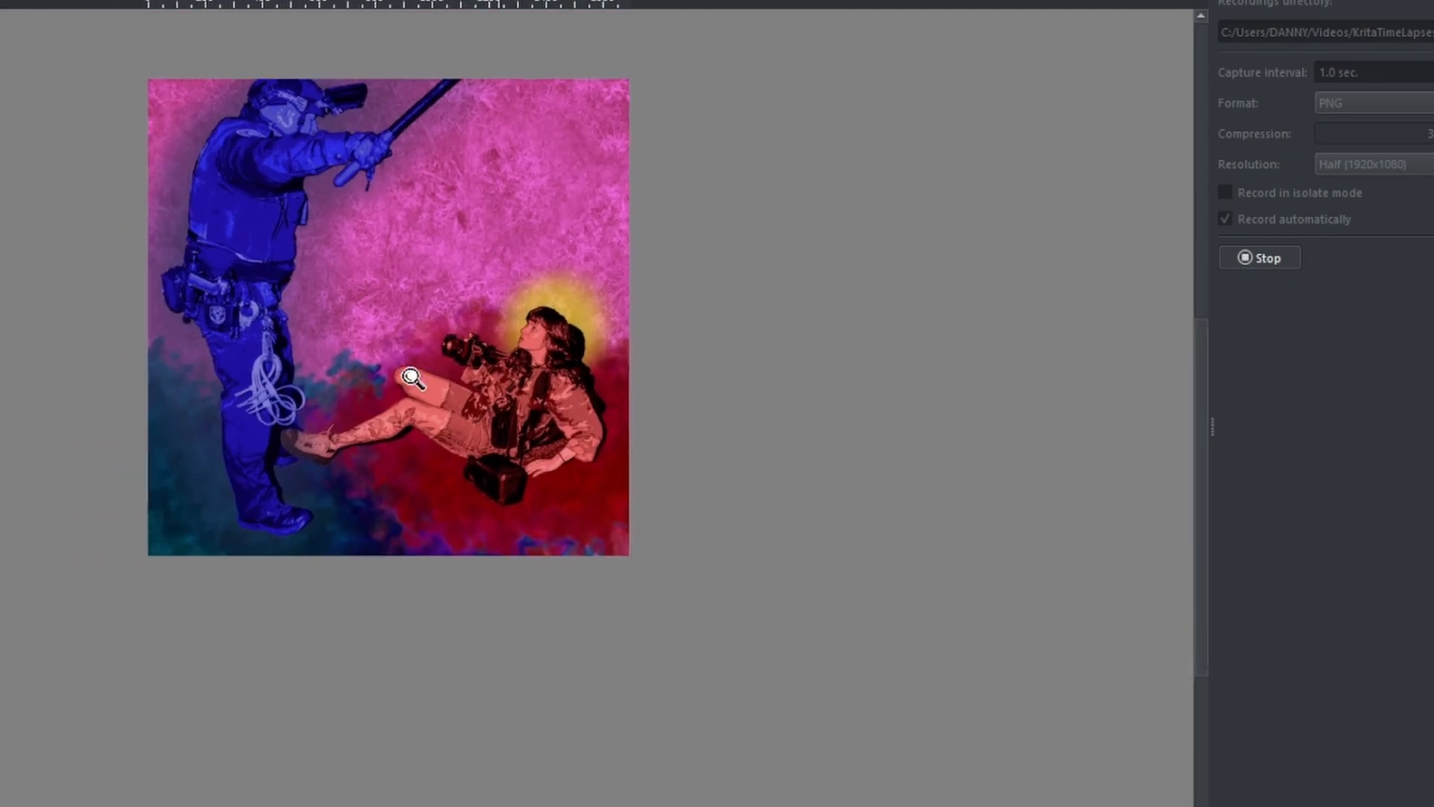
scroll(430, 357, "up", 3)
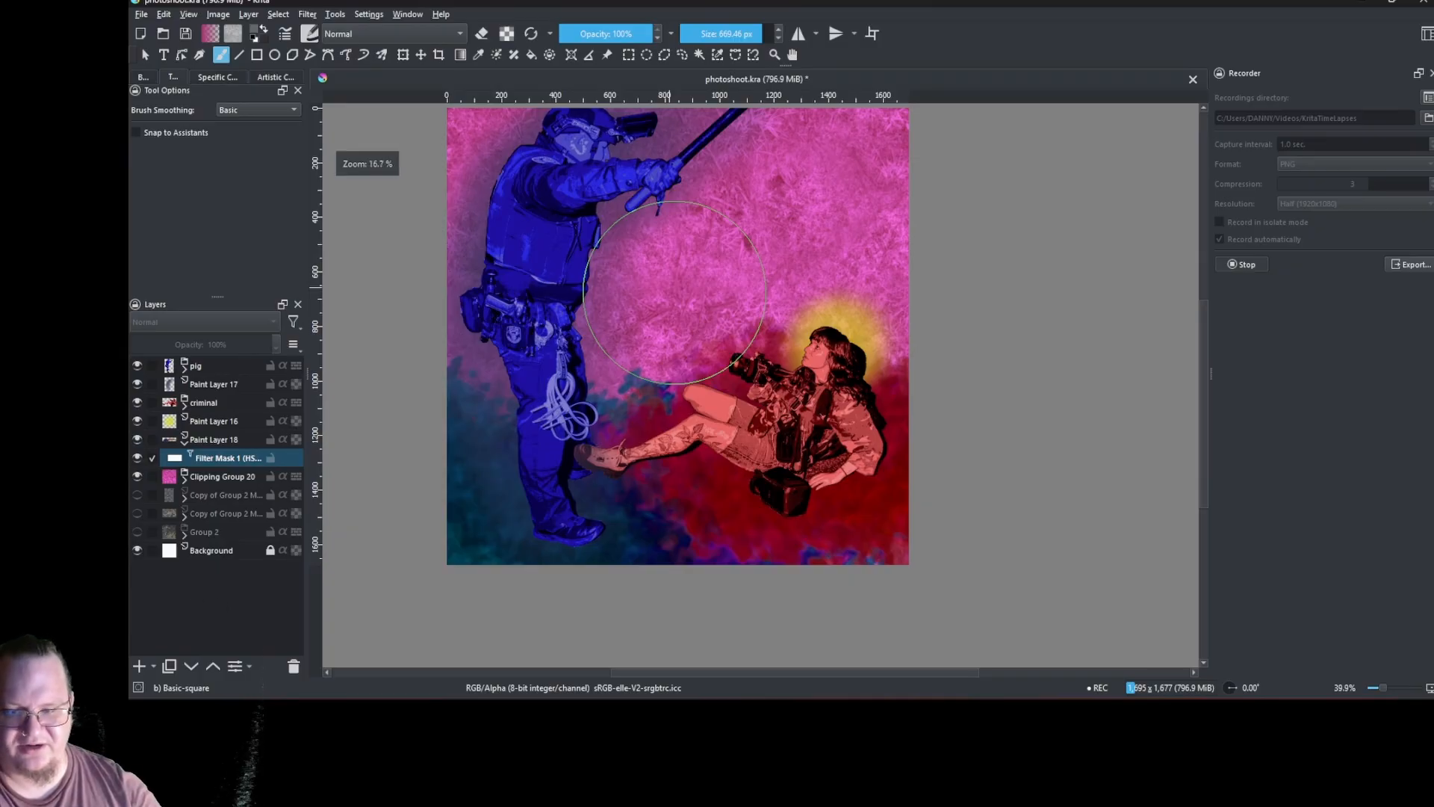
left_click_drag(625, 4, 570, 16)
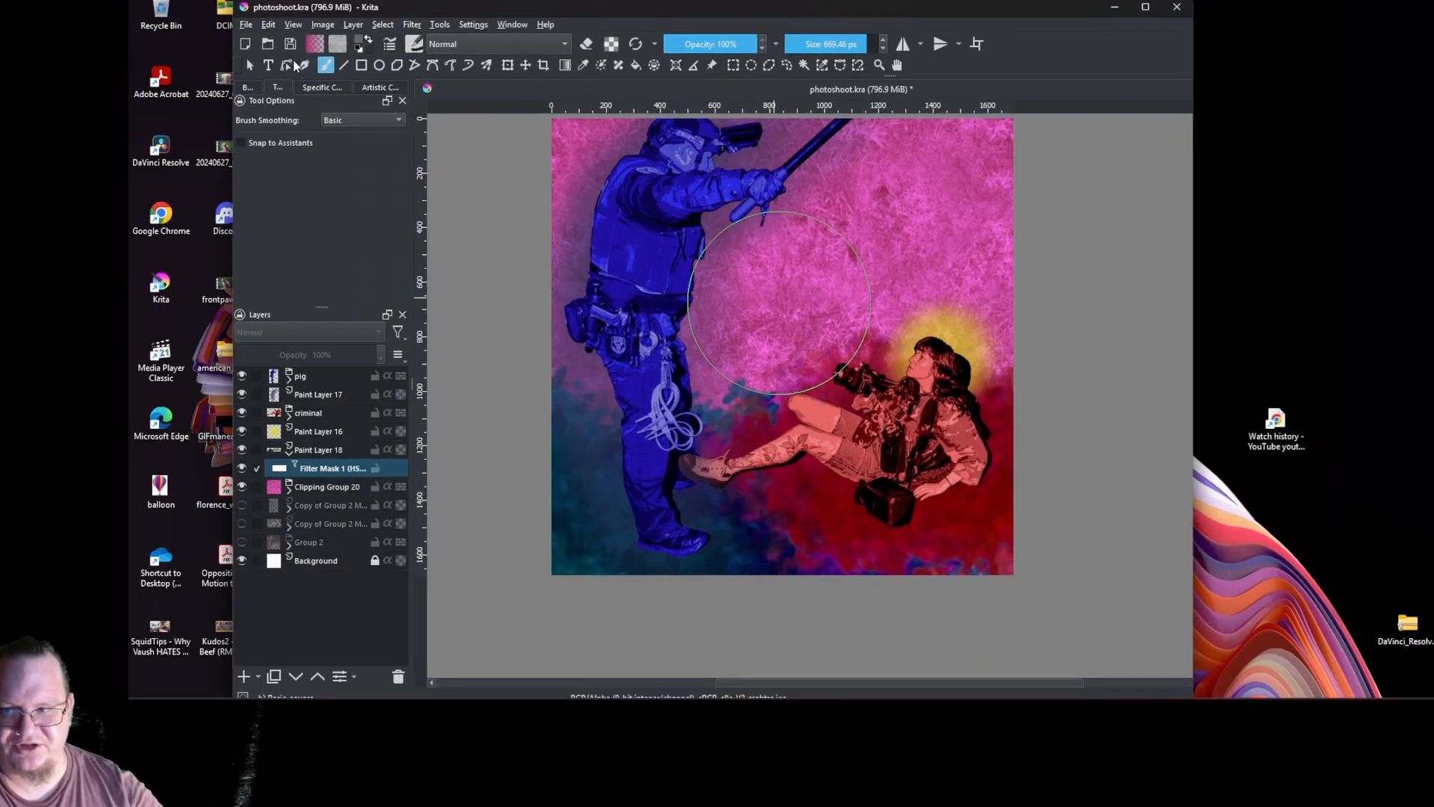